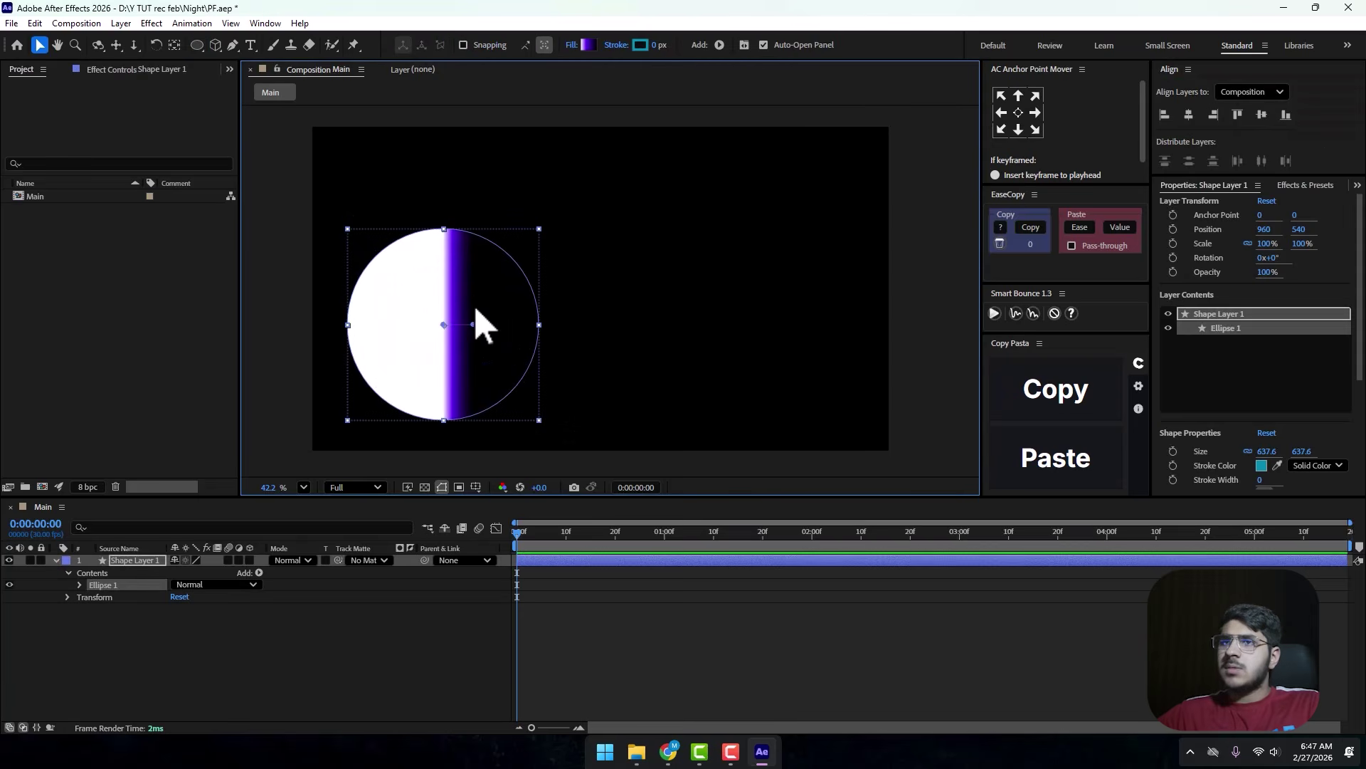
Center the shape layer's anchor point on the circle.
{"action": "left_click", "coordinate": [1018, 112]}
{"action": "left_click", "coordinate": [488, 315]}
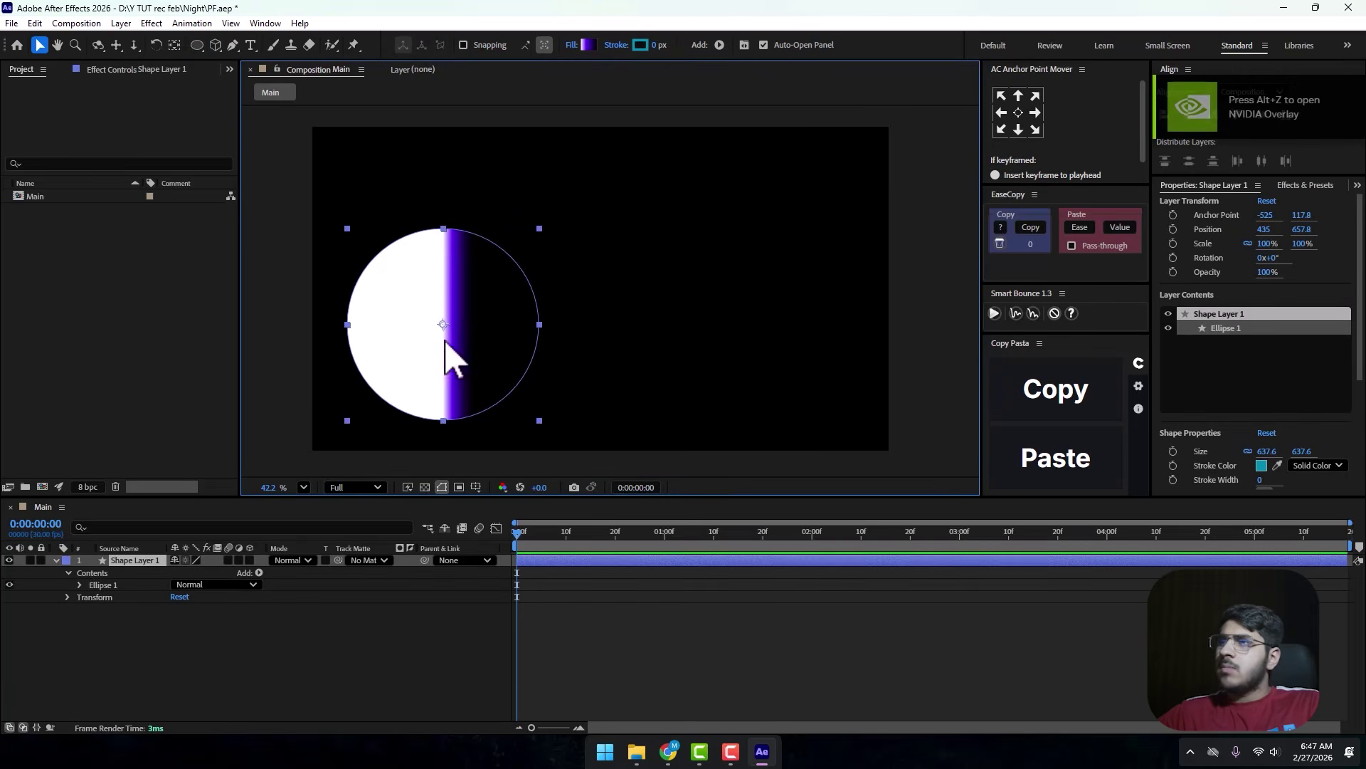
{"action": "left_click", "coordinate": [56, 560]}
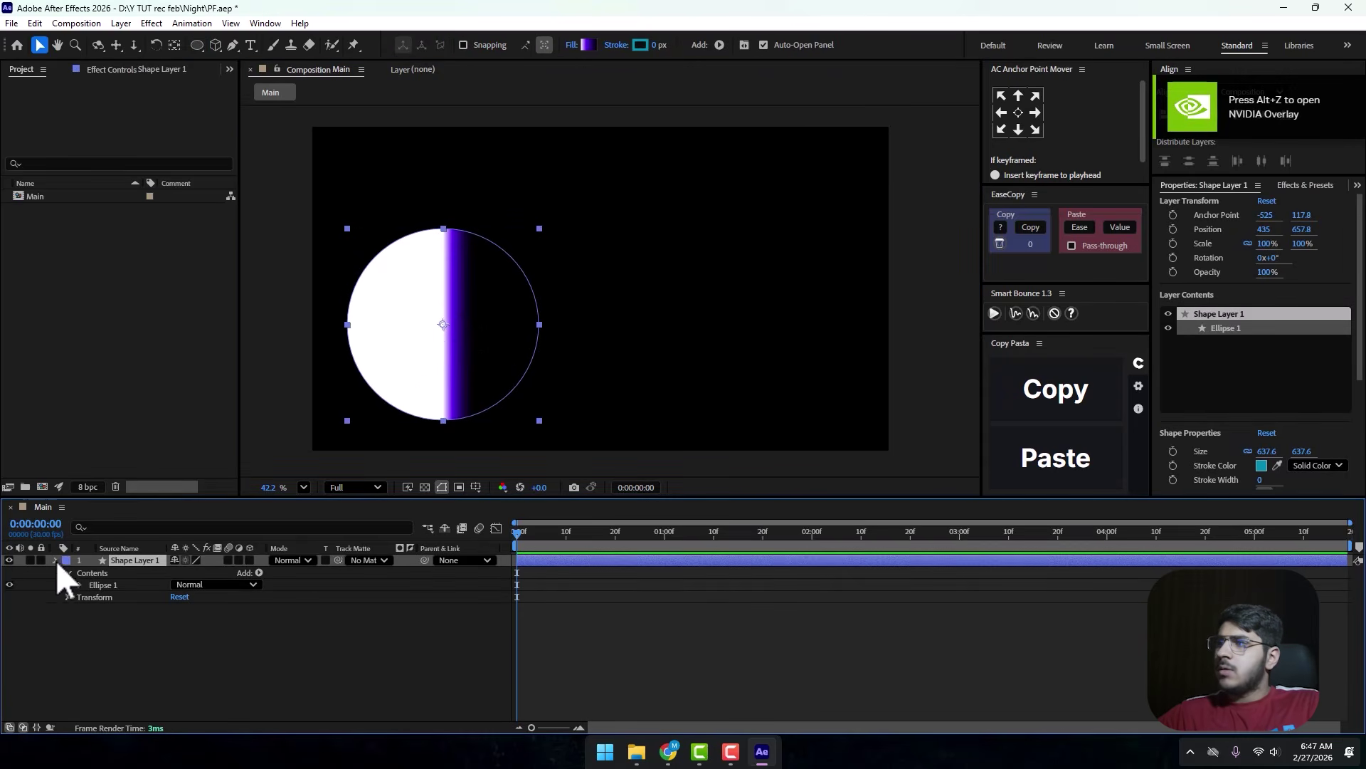
{"action": "left_click", "coordinate": [587, 44]}
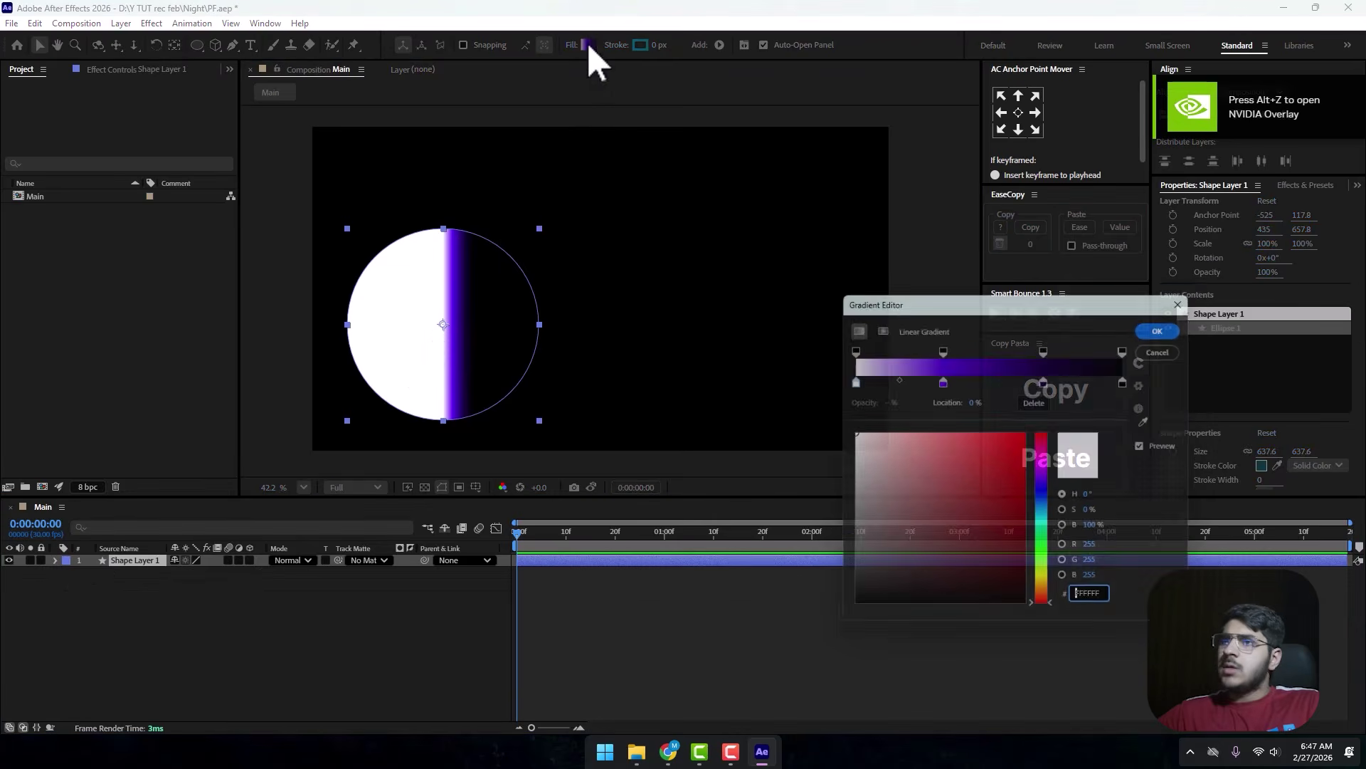
{"action": "left_click", "coordinate": [1168, 345]}
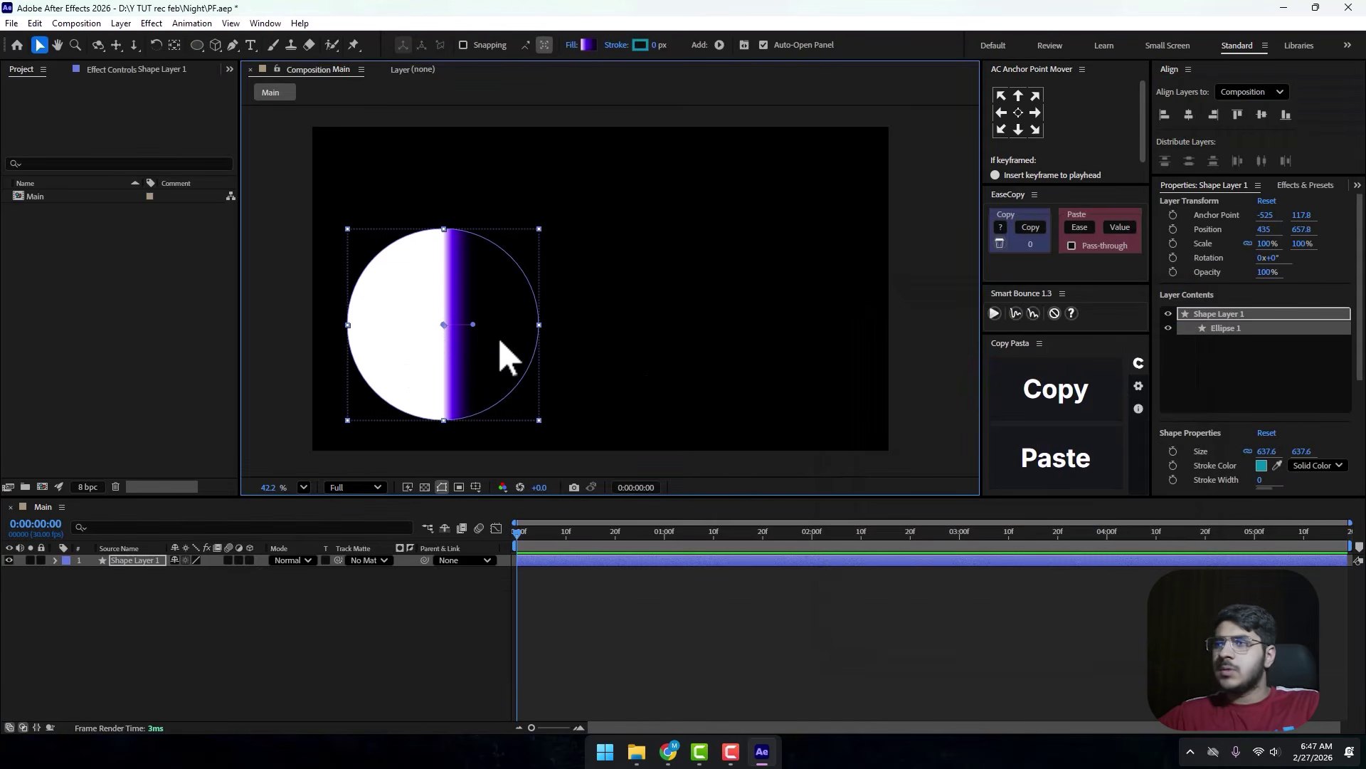
Convert the circle's ellipse path to a Bezier path.
{"action": "left_click", "coordinate": [56, 561]}
{"action": "right_click", "coordinate": [96, 586]}
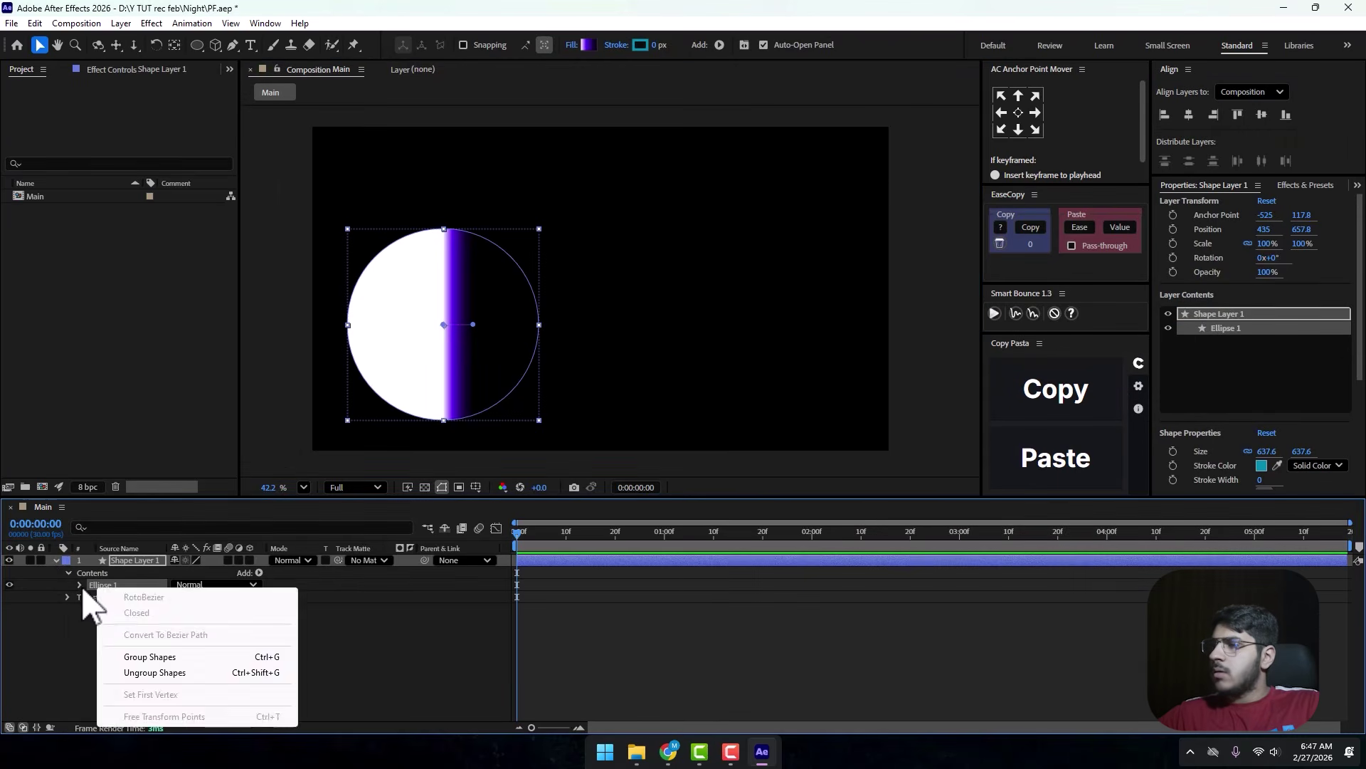
{"action": "left_click", "coordinate": [81, 585]}
{"action": "right_click", "coordinate": [116, 596]}
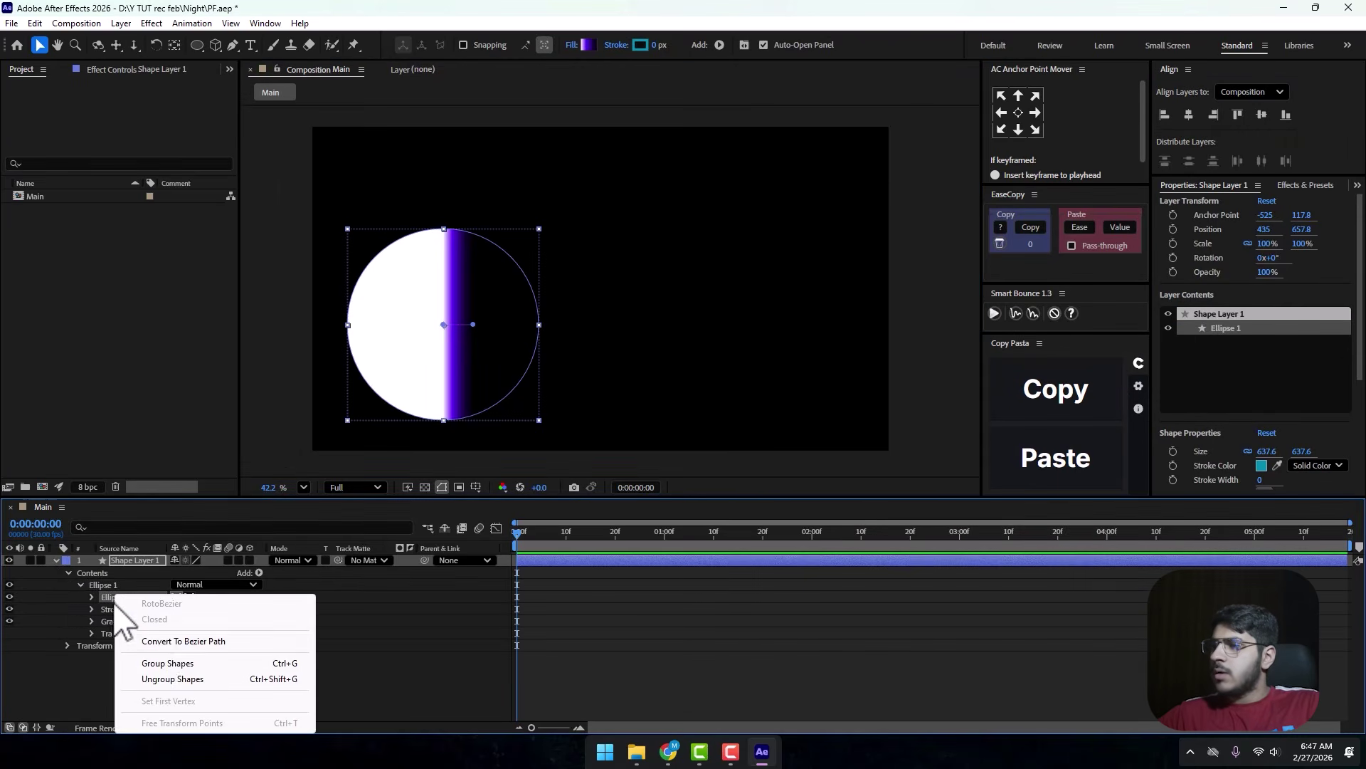
{"action": "left_click", "coordinate": [170, 639]}
{"action": "left_click", "coordinate": [55, 560]}
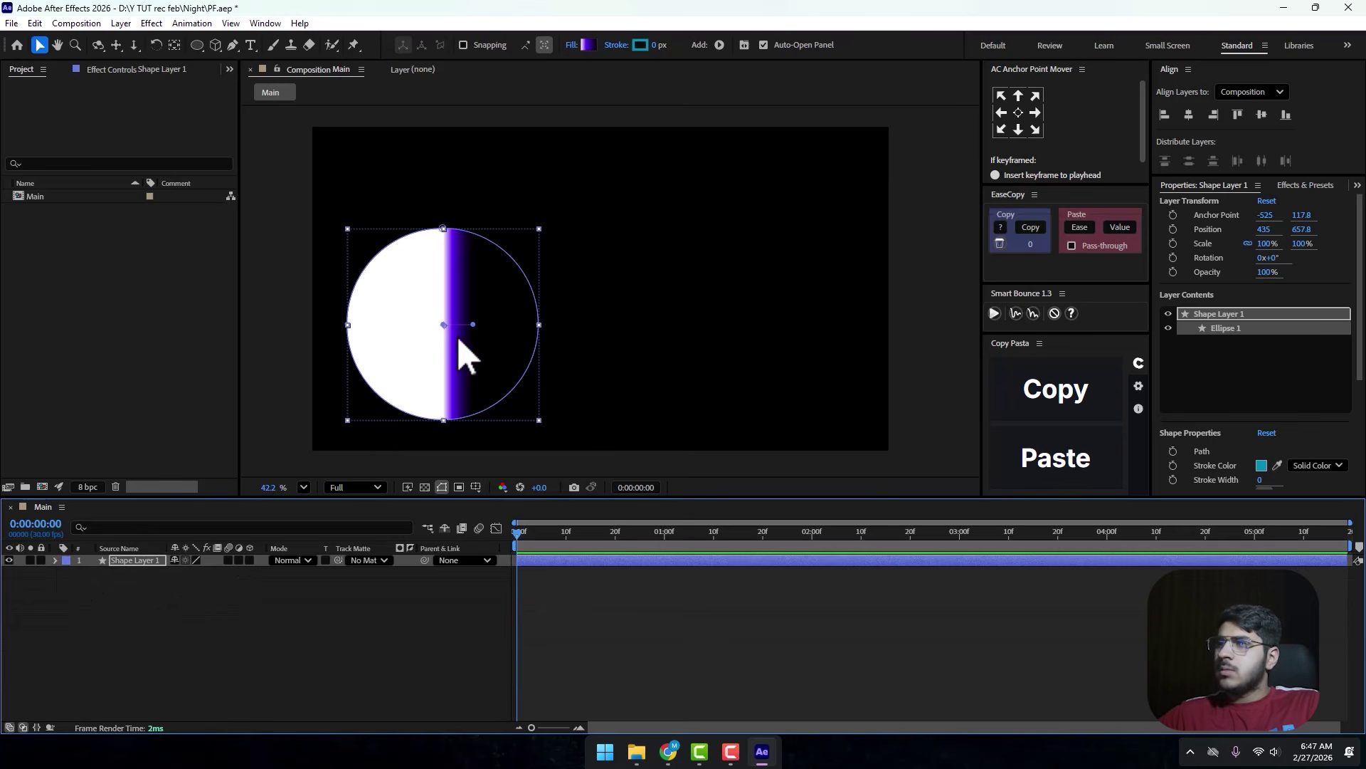
Stretch the circle's gradient from its upper right edge to its lower left part.
{"action": "left_click_drag", "start_coordinate": [444, 324], "coordinate": [491, 228]}
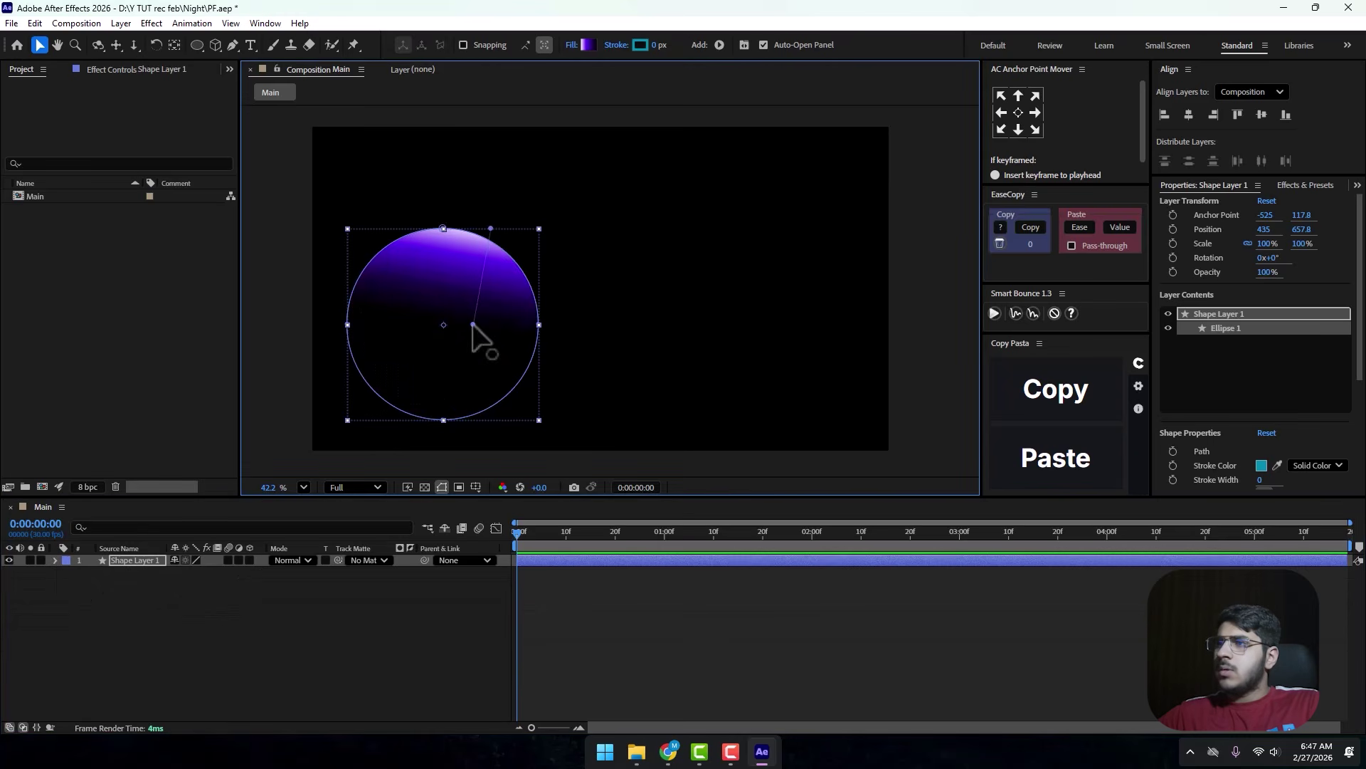
{"action": "left_click_drag", "start_coordinate": [473, 324], "coordinate": [416, 379]}
Change the circle's fill type to Solid Color and move the circle to about 316, 684.
{"action": "left_click", "coordinate": [572, 47]}
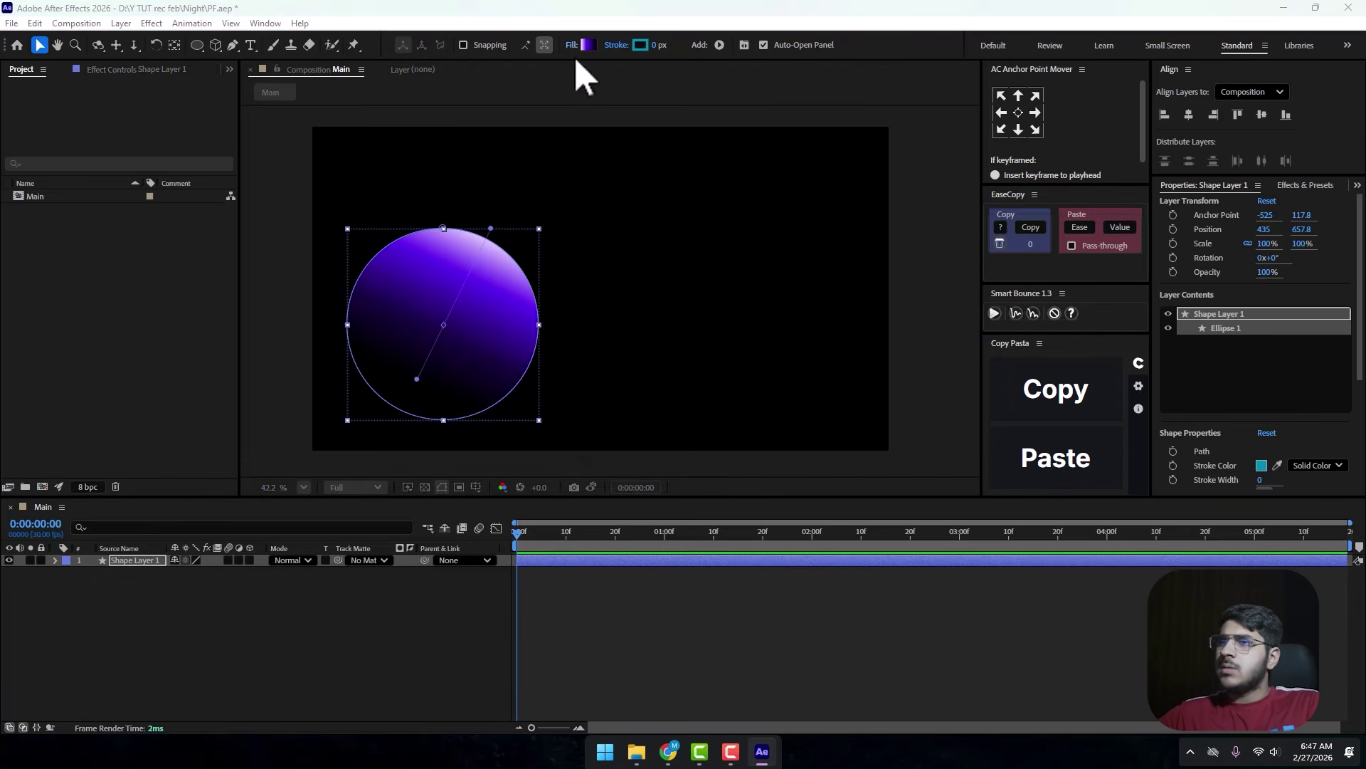
{"action": "left_click", "coordinate": [633, 336]}
{"action": "left_click", "coordinate": [700, 415]}
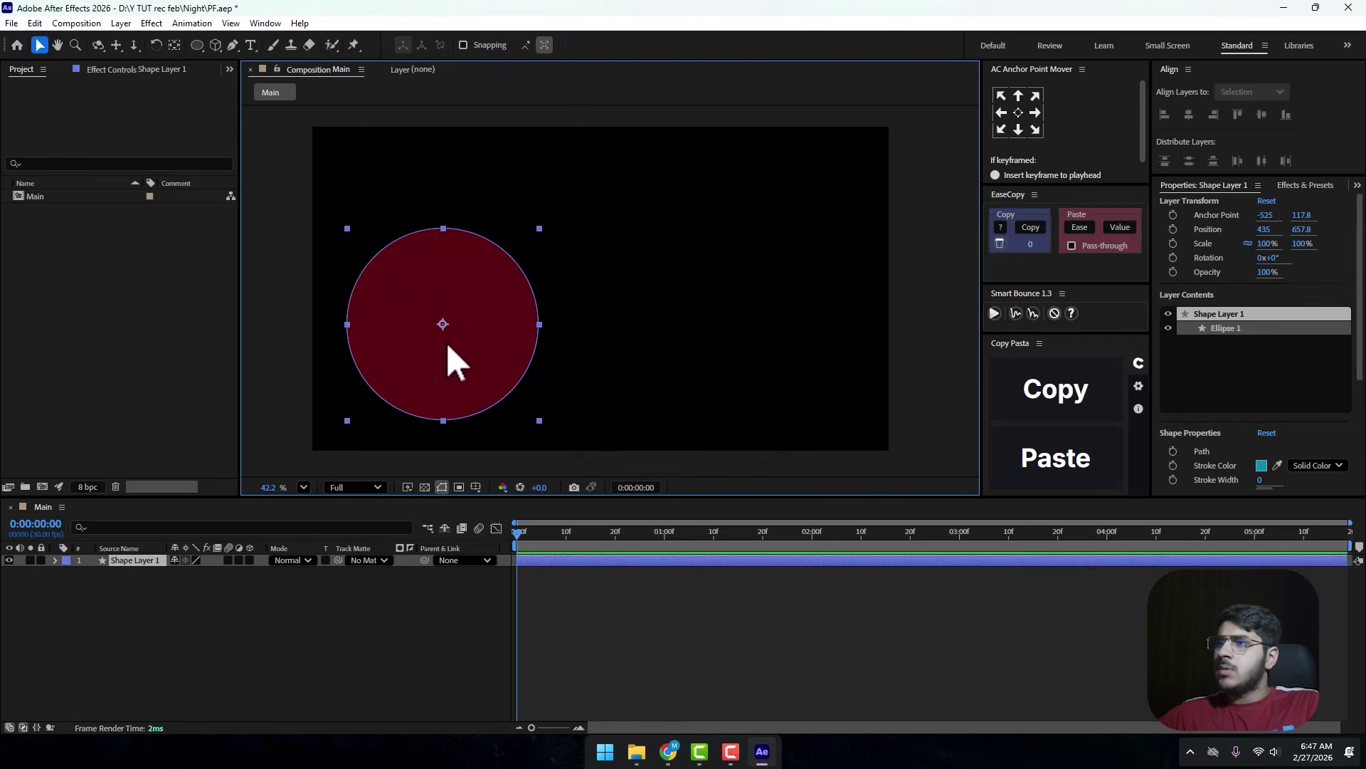
{"action": "left_click_drag", "start_coordinate": [440, 331], "coordinate": [404, 340]}
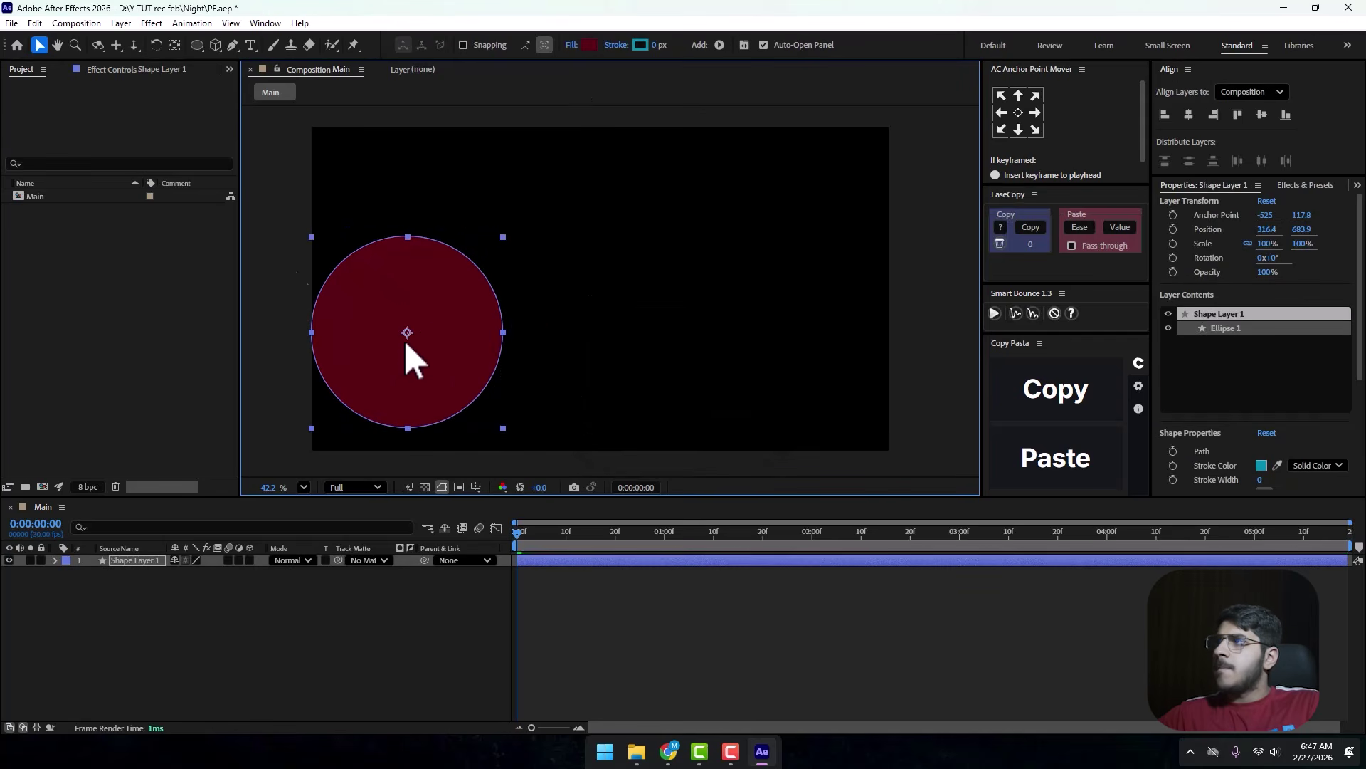
Add a Pen point on the circle's upper right edge, pull it inward, and move the top, left and bottom points outward.
{"action": "left_click", "coordinate": [232, 45]}
{"action": "left_click", "coordinate": [481, 271]}
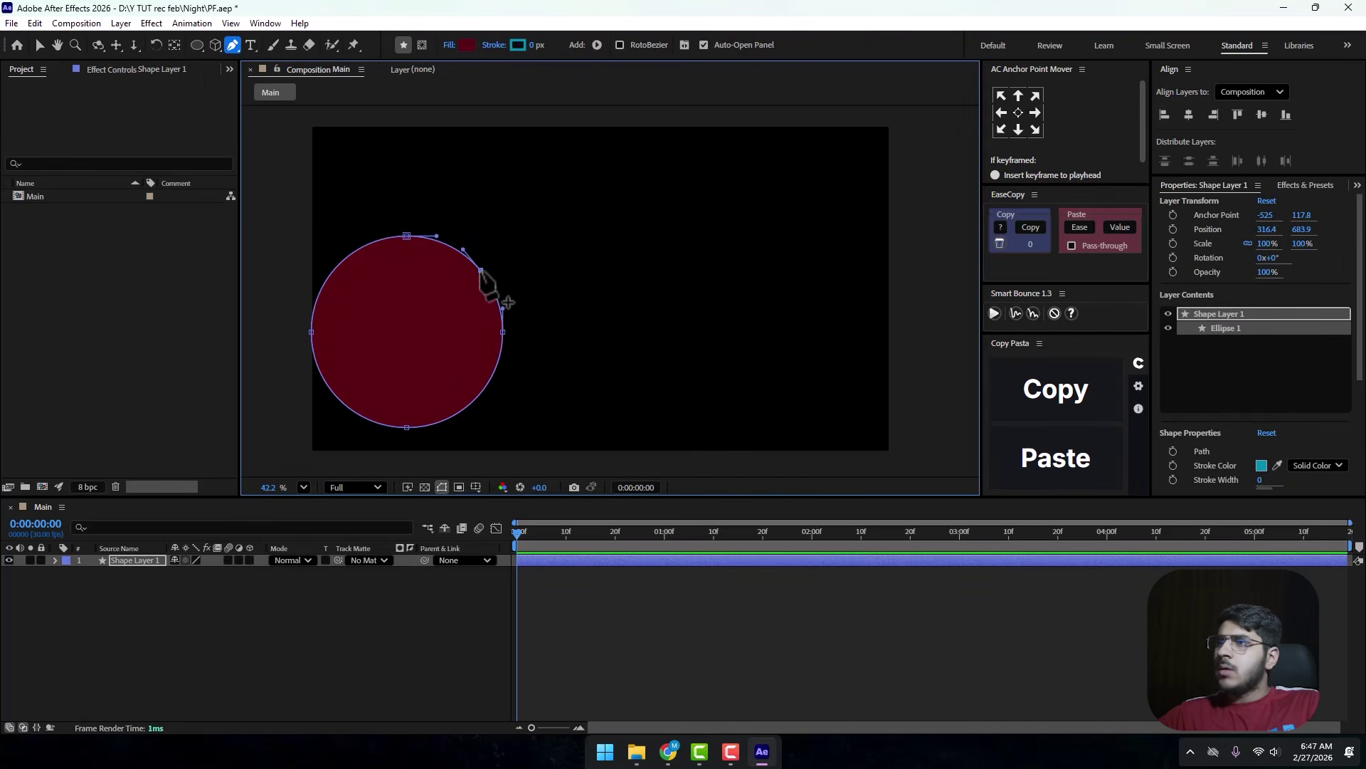
{"action": "left_click_drag", "start_coordinate": [481, 270], "coordinate": [455, 280]}
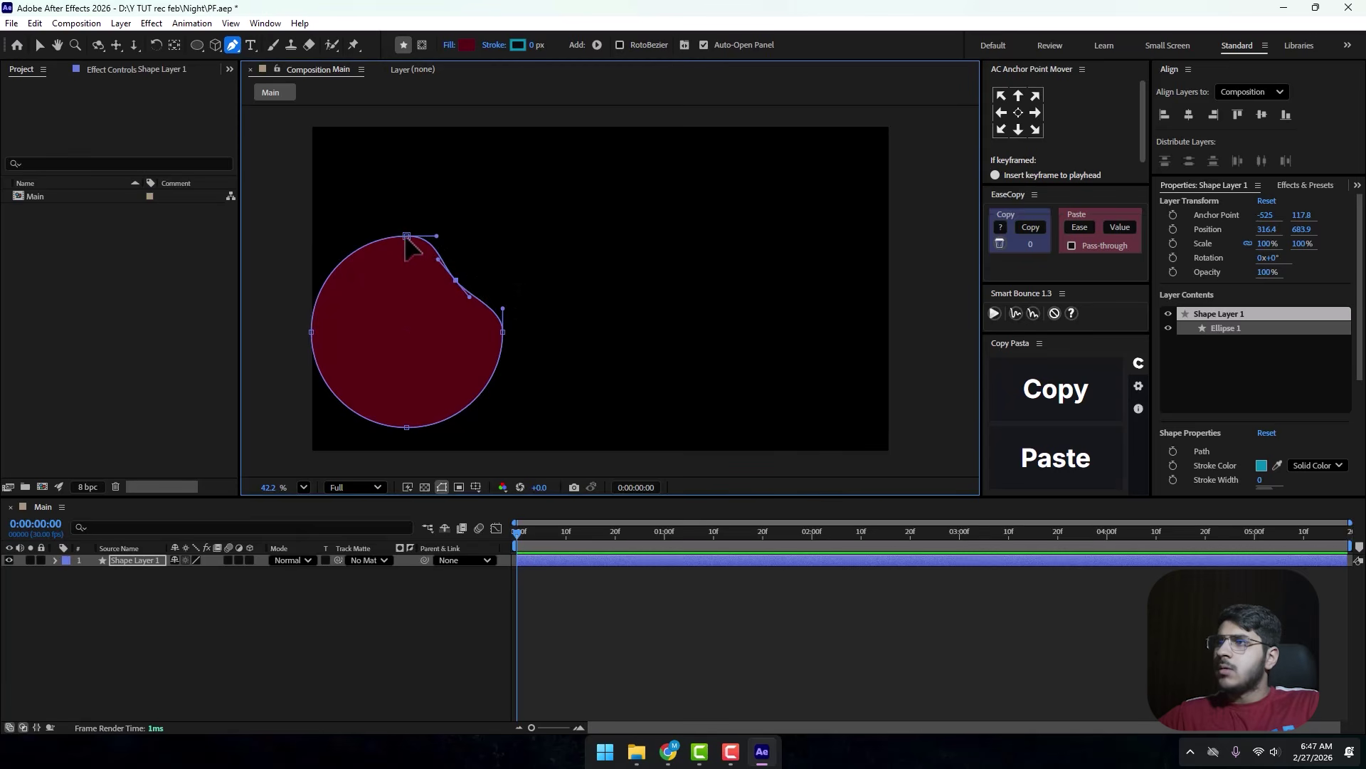
{"action": "left_click_drag", "start_coordinate": [406, 236], "coordinate": [377, 217]}
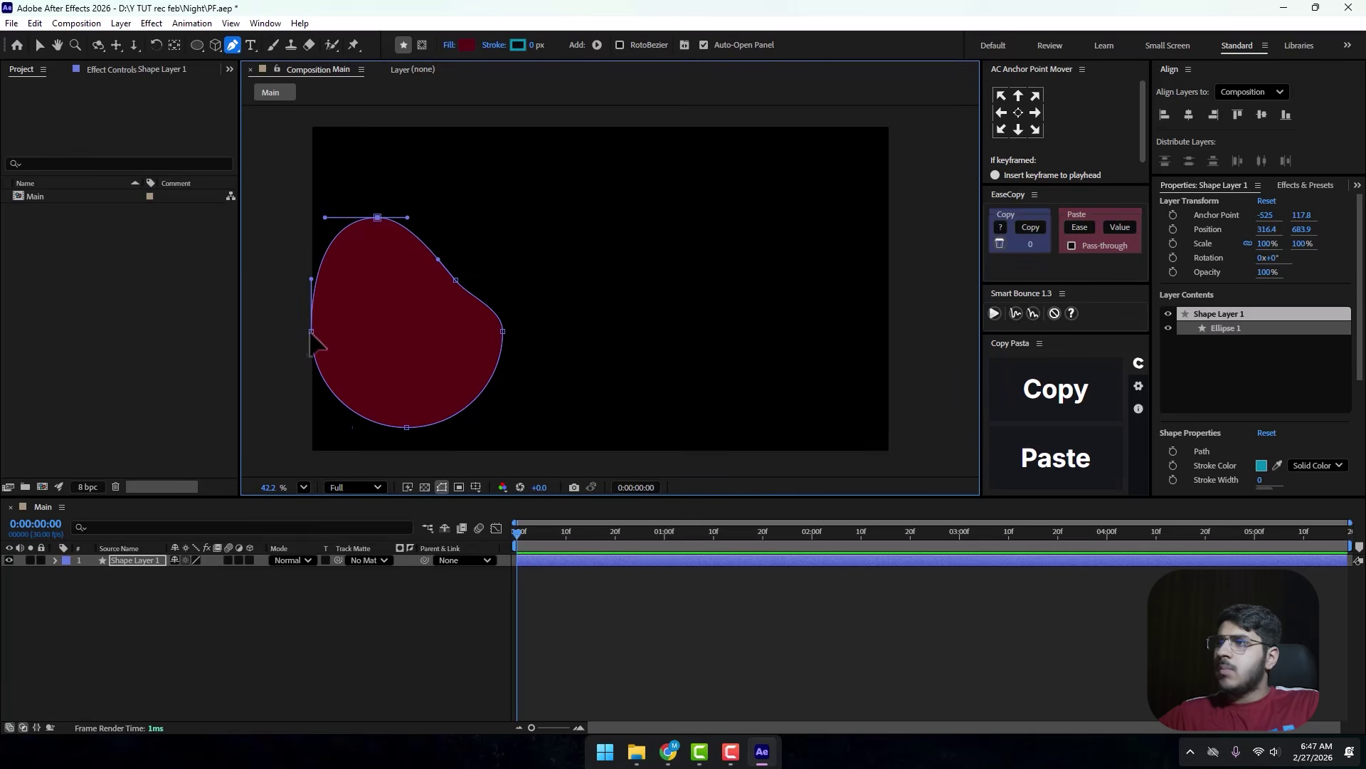
{"action": "left_click_drag", "start_coordinate": [311, 331], "coordinate": [293, 335]}
{"action": "left_click_drag", "start_coordinate": [406, 427], "coordinate": [318, 441]}
Add a point on the blob's lower right edge and reshape that side to curve inward and flare out at the bottom.
{"action": "left_click", "coordinate": [471, 412]}
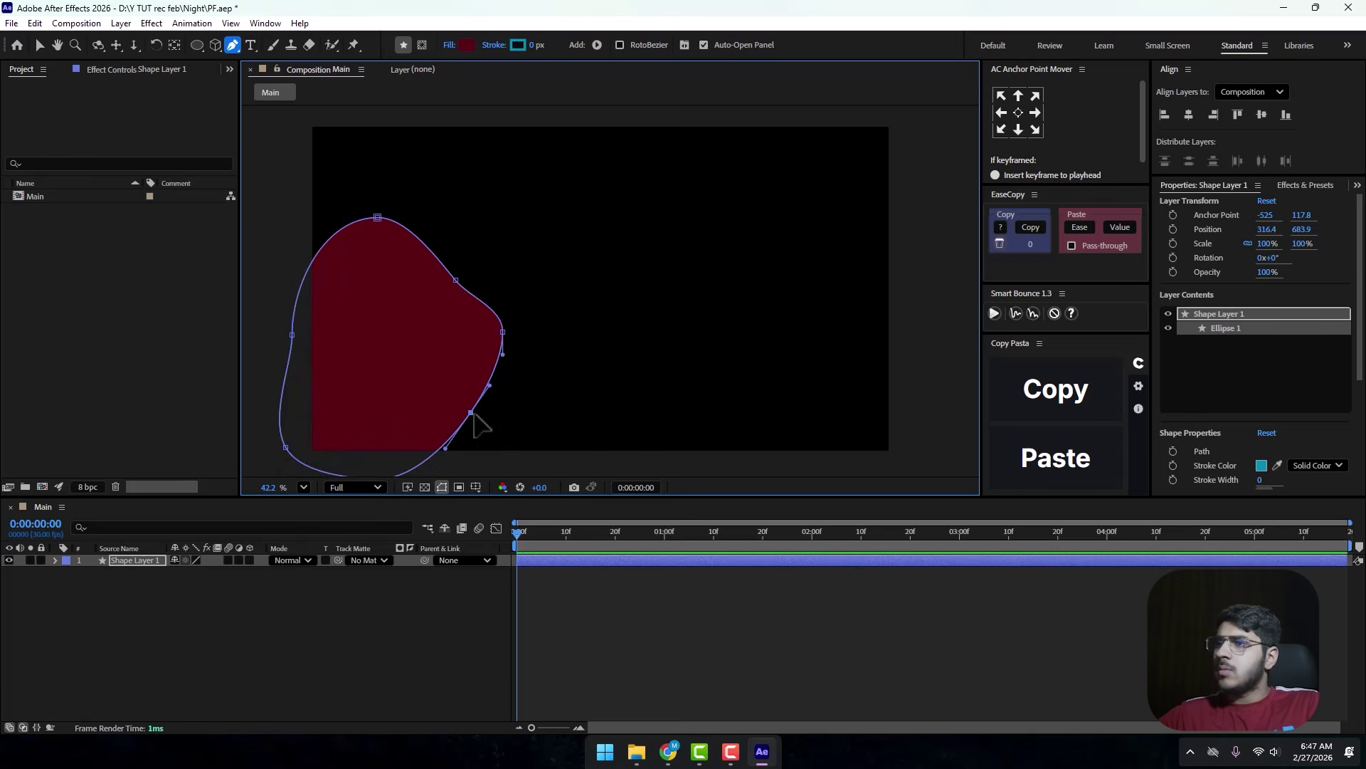
{"action": "left_click_drag", "start_coordinate": [472, 414], "coordinate": [448, 361]}
{"action": "left_click_drag", "start_coordinate": [456, 279], "coordinate": [455, 248]}
{"action": "left_click", "coordinate": [452, 251]}
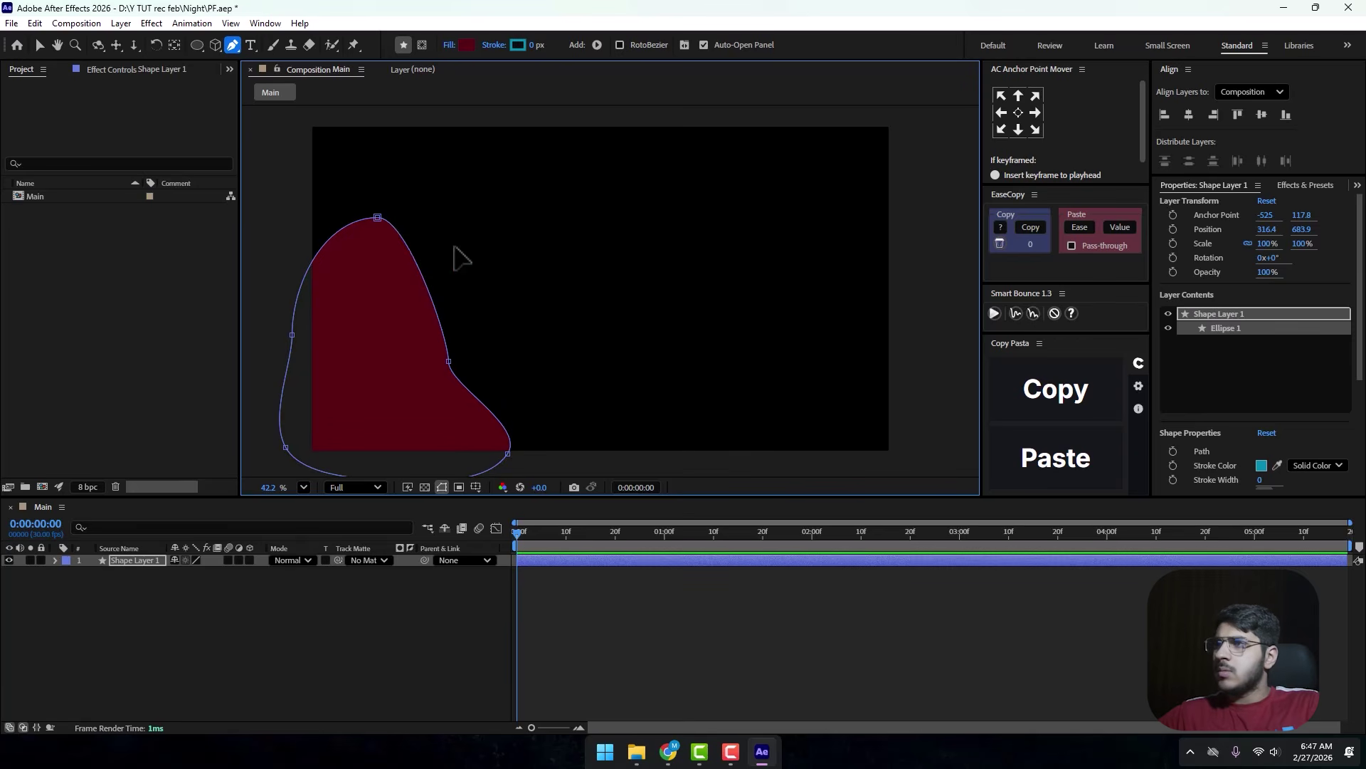
Smooth the blob's right side by adjusting the top and inner curve handles and moving the lower right point outward.
{"action": "left_click_drag", "start_coordinate": [370, 215], "coordinate": [400, 214]}
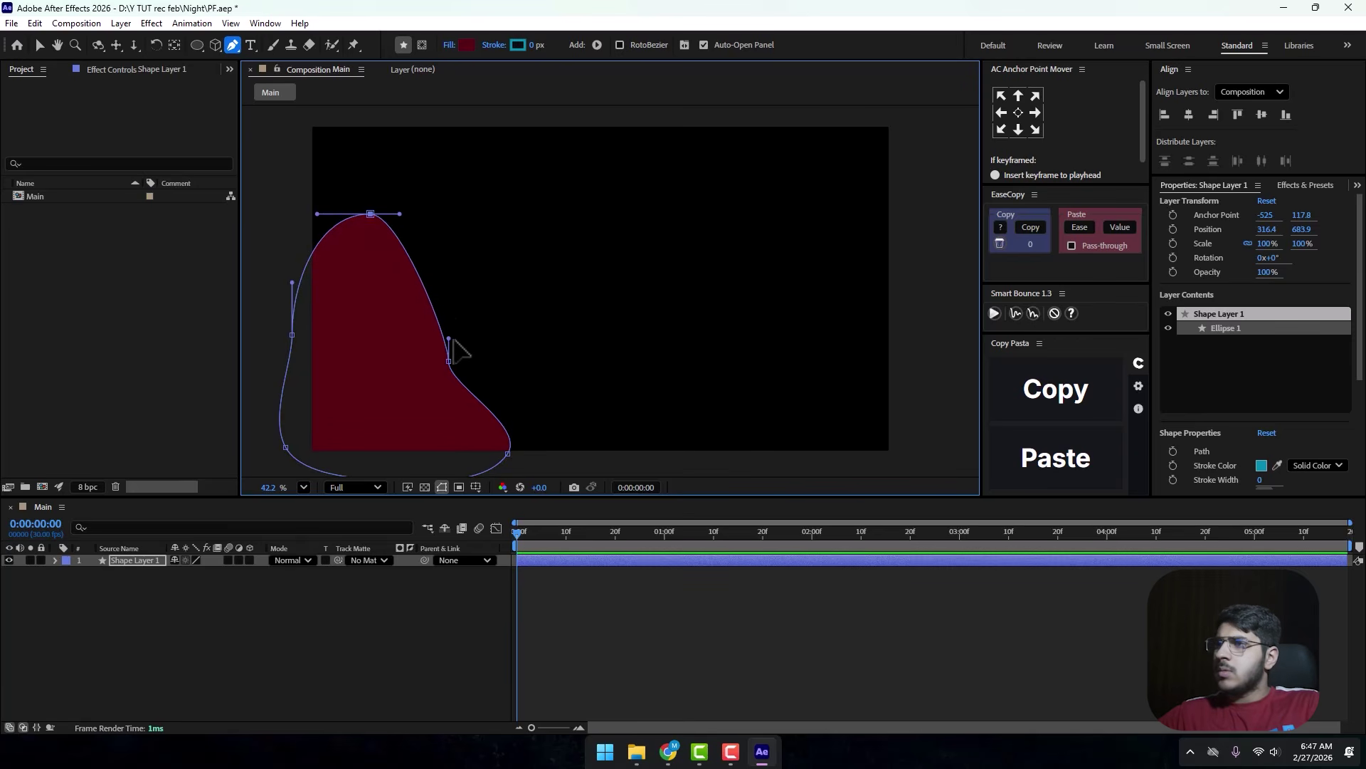
{"action": "left_click_drag", "start_coordinate": [450, 338], "coordinate": [458, 285]}
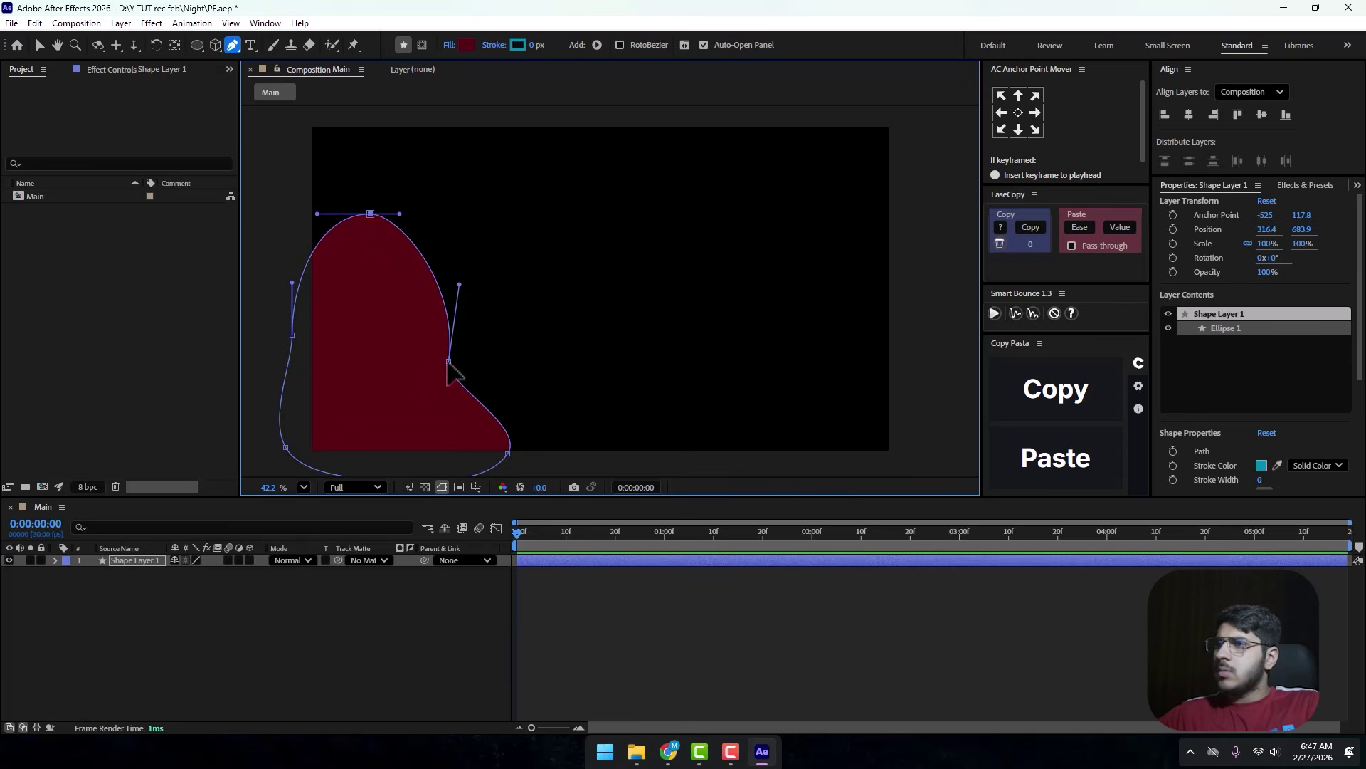
{"action": "left_click_drag", "start_coordinate": [449, 361], "coordinate": [449, 414]}
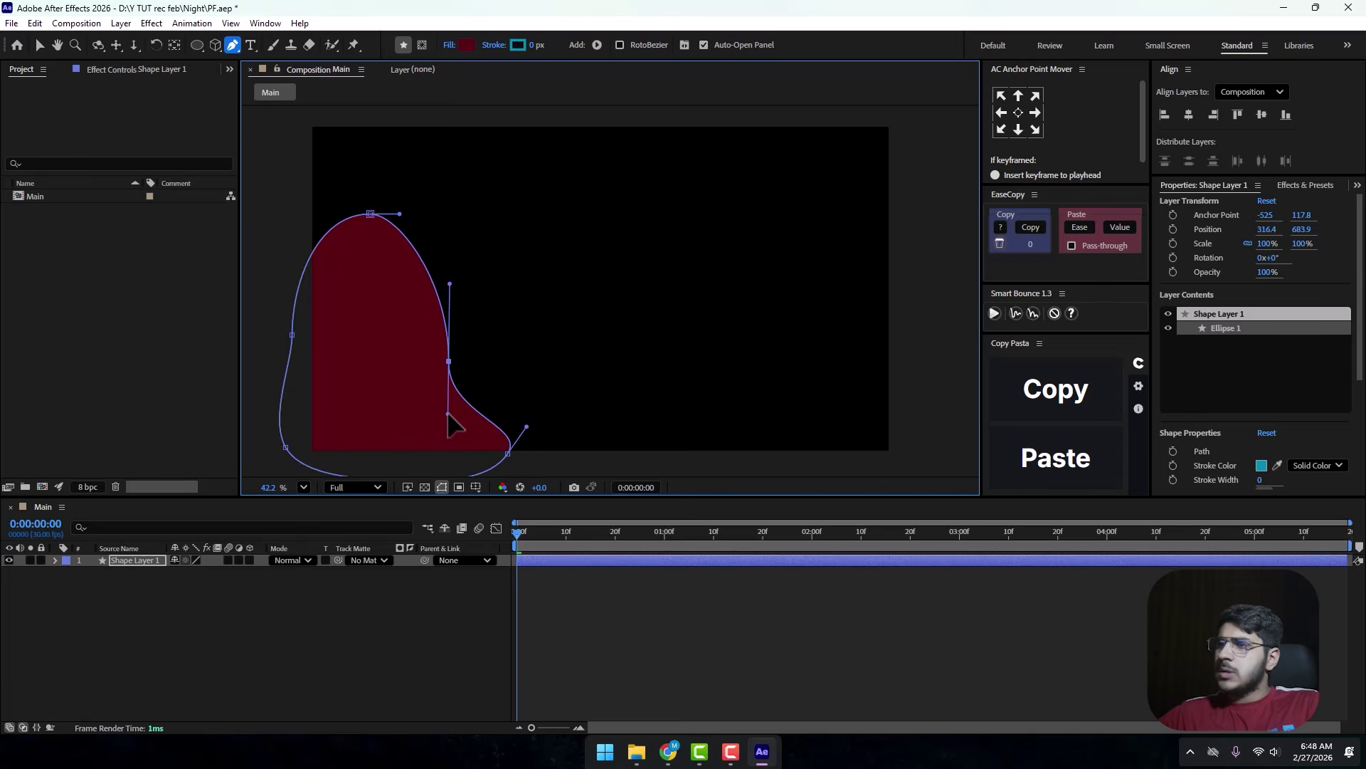
{"action": "left_click_drag", "start_coordinate": [508, 453], "coordinate": [538, 464]}
{"action": "left_click_drag", "start_coordinate": [371, 215], "coordinate": [432, 222]}
{"action": "left_click_drag", "start_coordinate": [449, 362], "coordinate": [451, 362]}
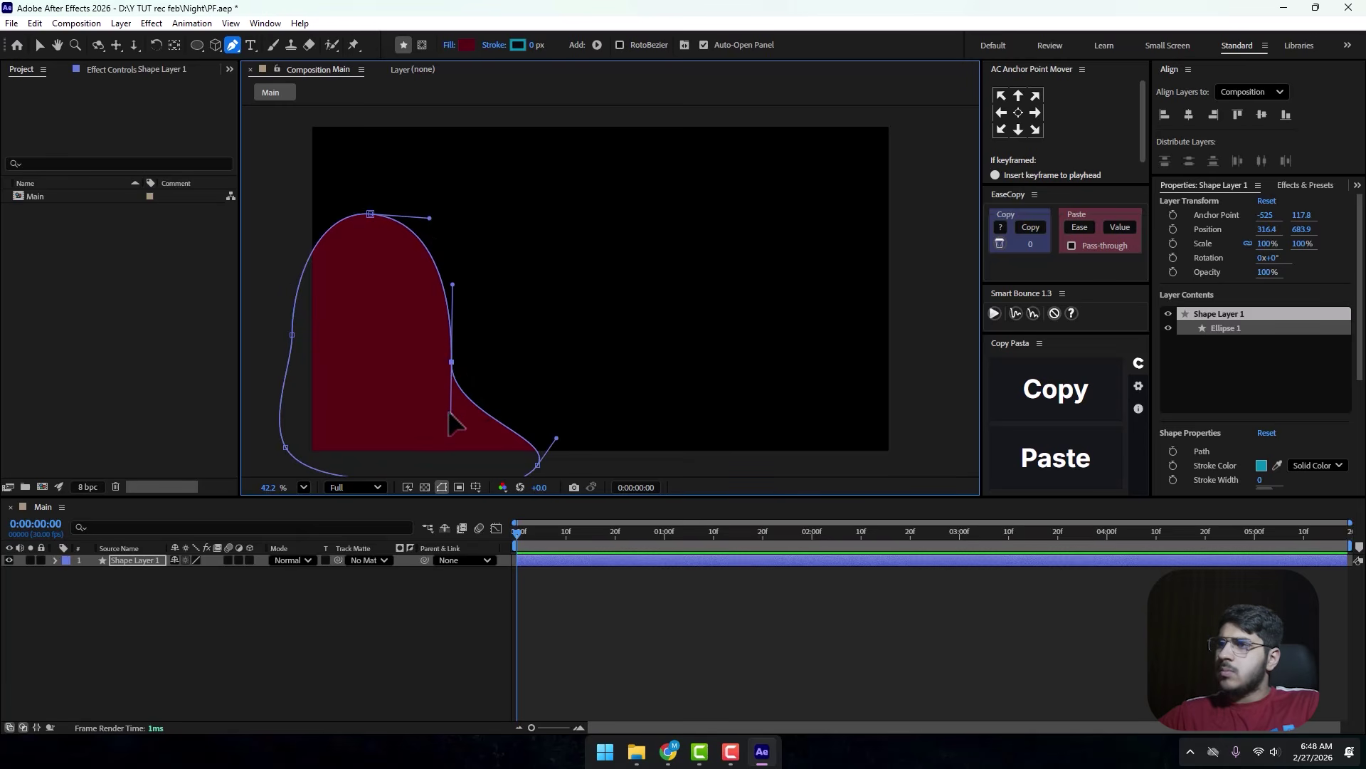
{"action": "key", "text": "v"}
{"action": "left_click", "coordinate": [407, 397]}
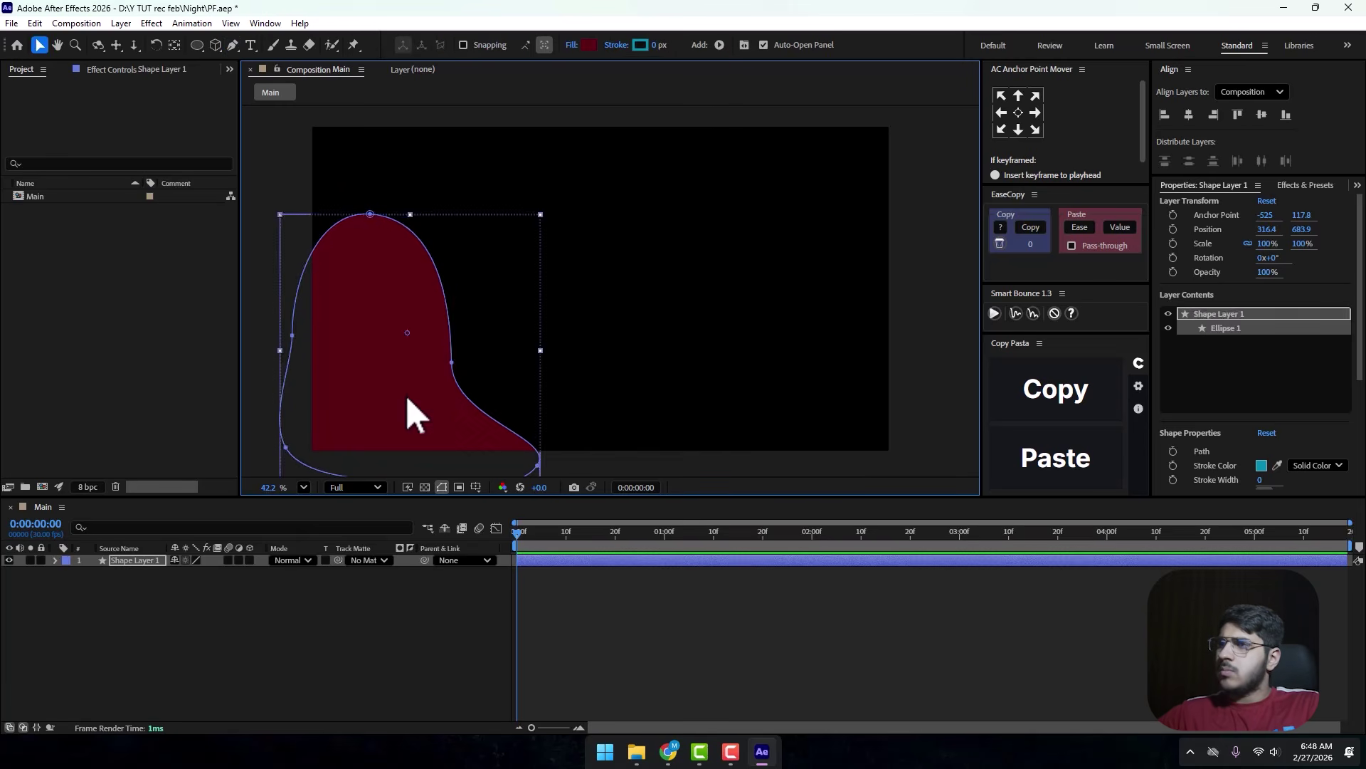
{"action": "left_click", "coordinate": [491, 381]}
{"action": "left_click", "coordinate": [382, 381]}
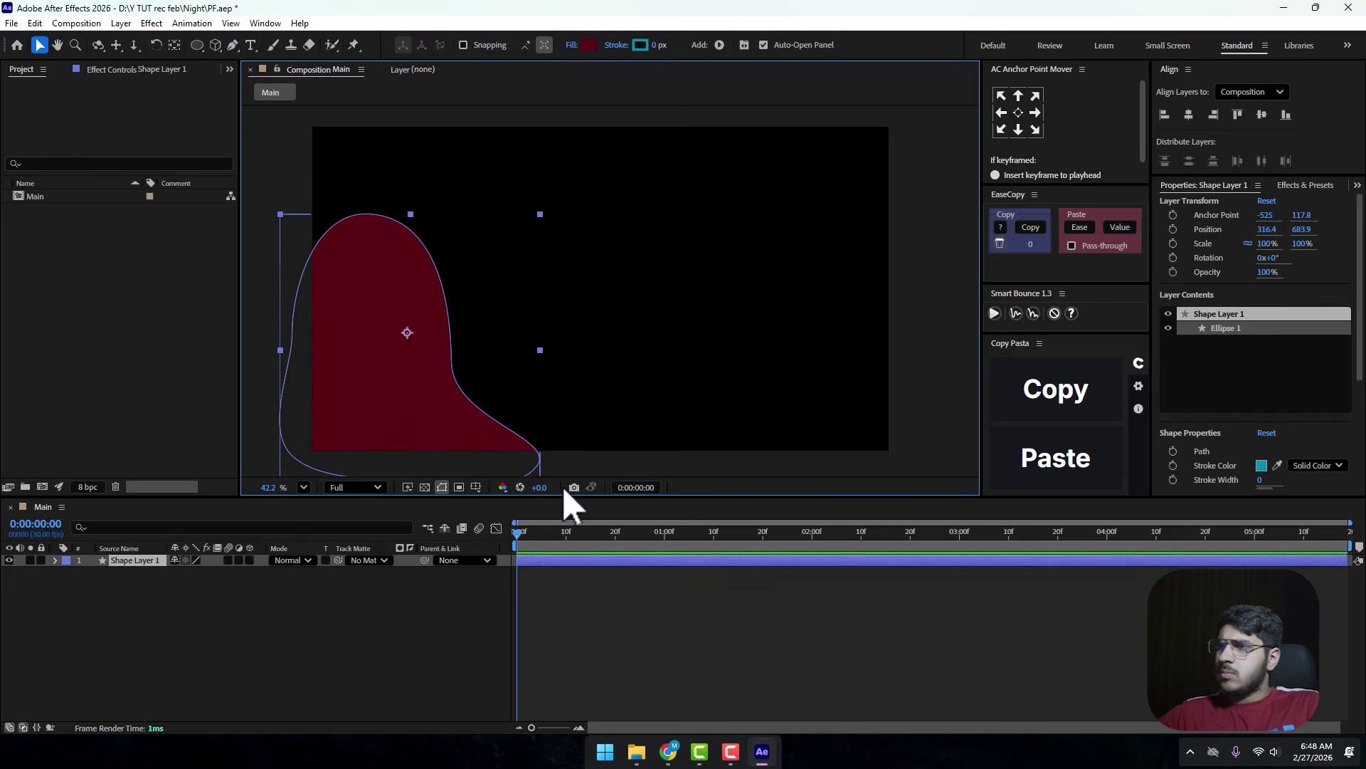
Refine the blob's base by pulling the lower right point inward and the bottom point down and left.
{"action": "left_click_drag", "start_coordinate": [508, 320], "coordinate": [516, 274]}
{"action": "key", "text": "p"}
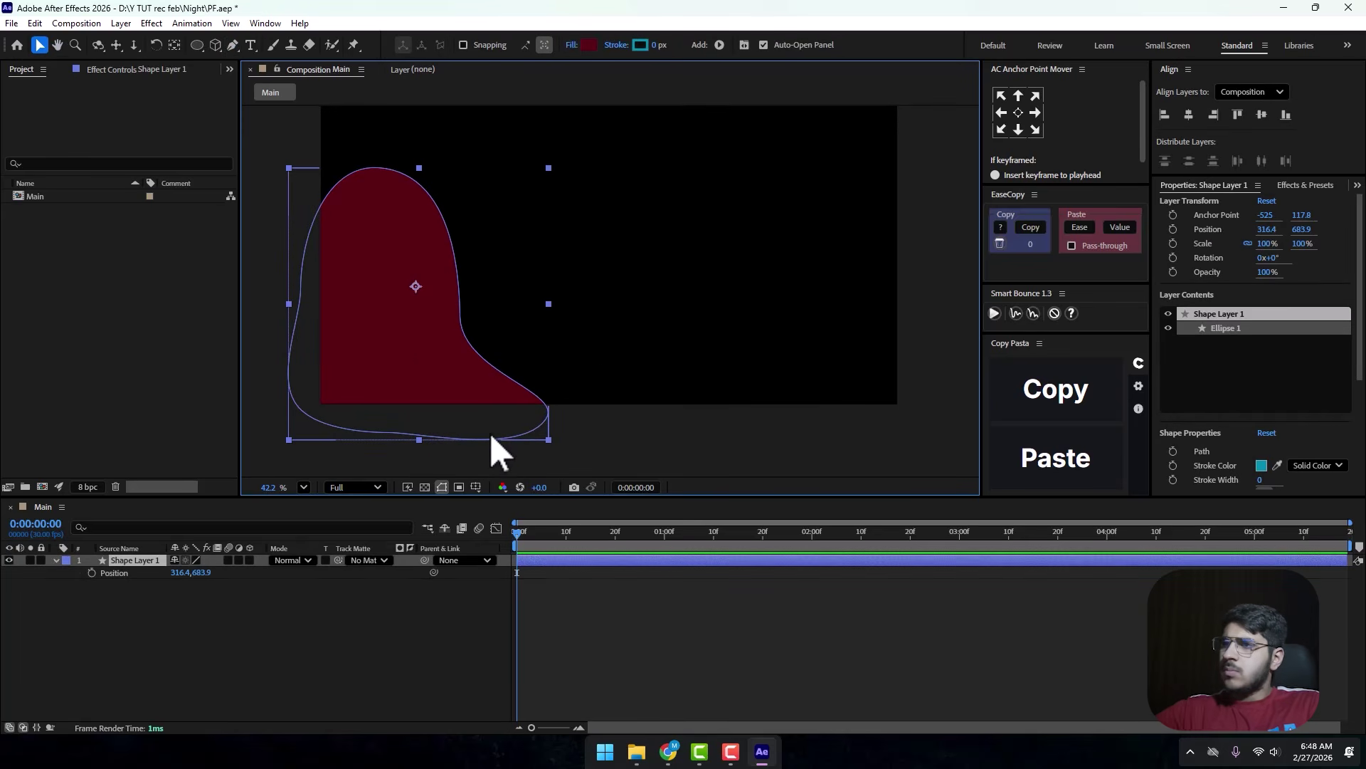
{"action": "left_click", "coordinate": [232, 44]}
{"action": "left_click_drag", "start_coordinate": [547, 420], "coordinate": [518, 426]}
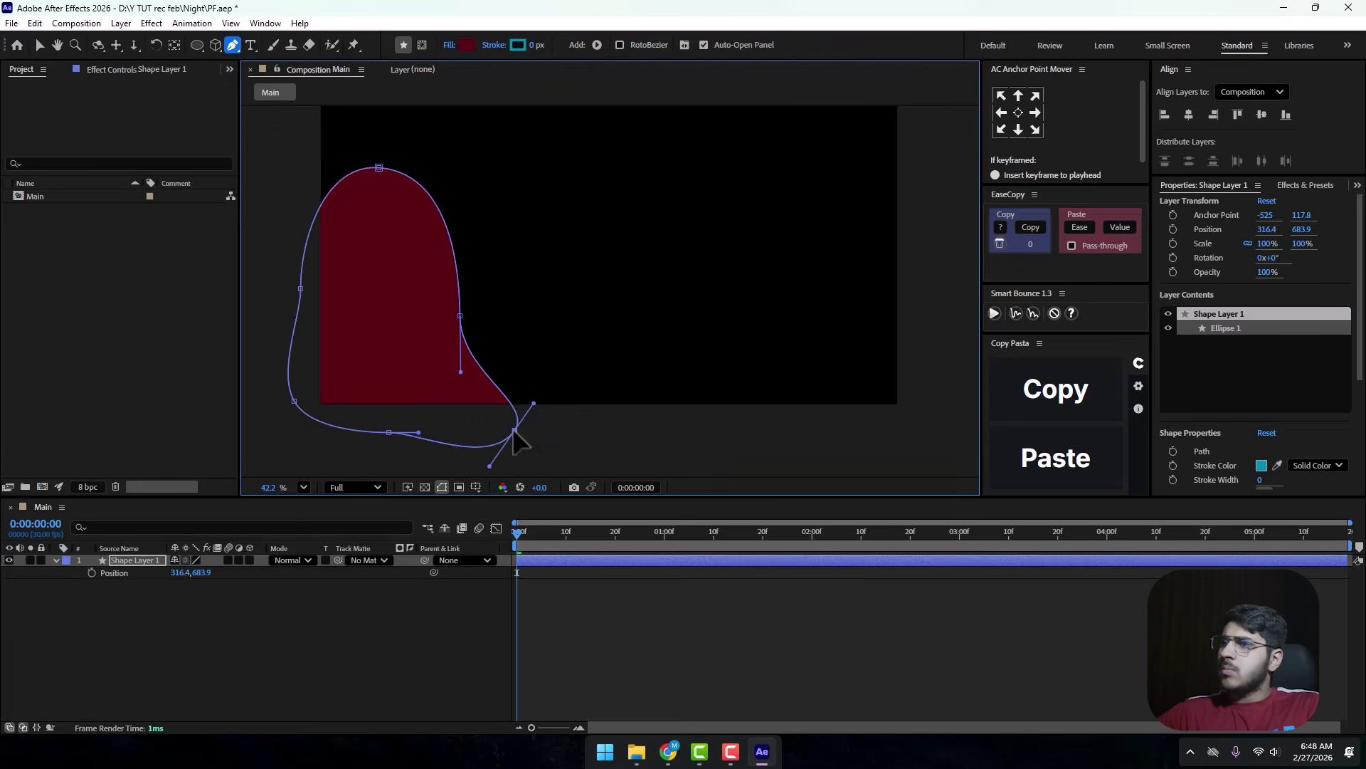
{"action": "left_click_drag", "start_coordinate": [388, 435], "coordinate": [366, 444]}
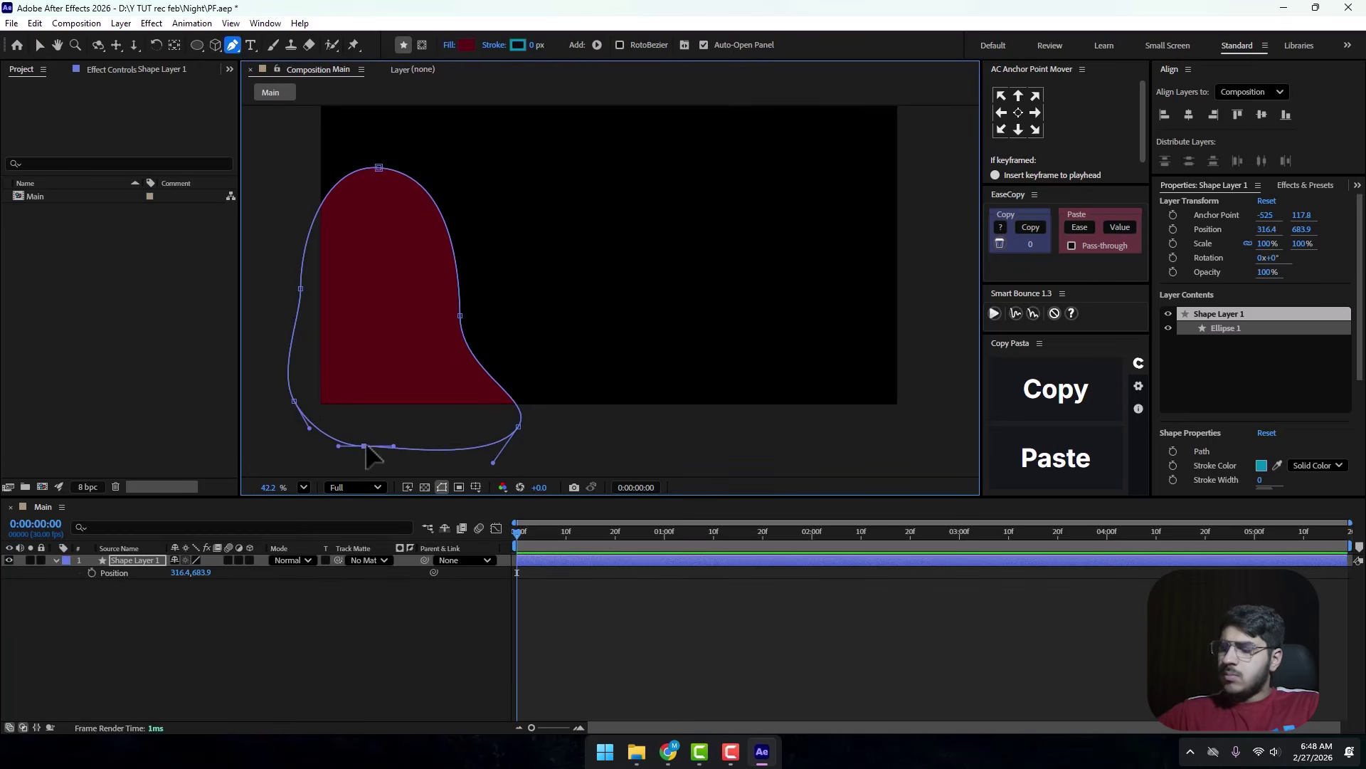
{"action": "key", "text": "v"}
{"action": "left_click", "coordinate": [172, 626]}
{"action": "left_click", "coordinate": [55, 560]}
{"action": "left_click", "coordinate": [457, 305]}
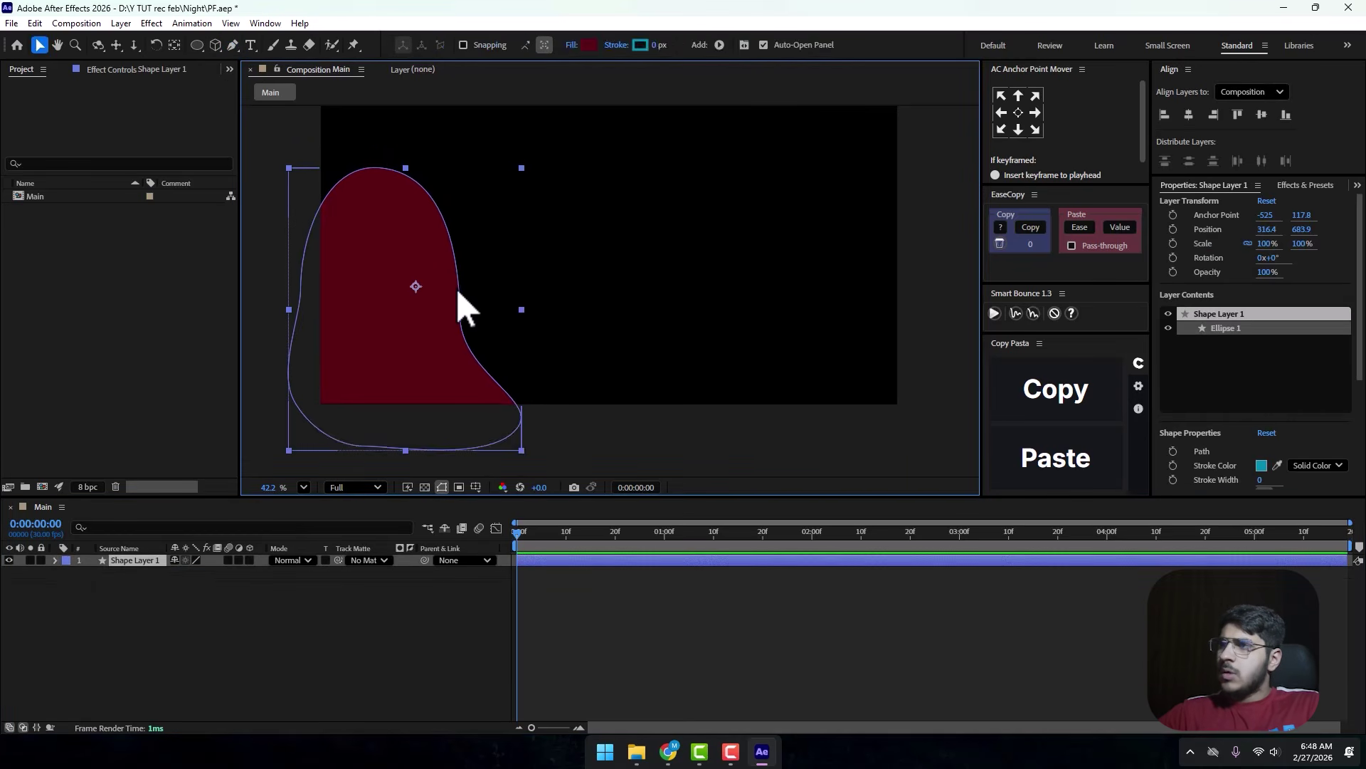
Center the layer's anchor point on the reshaped blob.
{"action": "left_click_drag", "start_coordinate": [458, 305], "coordinate": [442, 357]}
{"action": "left_click_drag", "start_coordinate": [448, 296], "coordinate": [477, 262]}
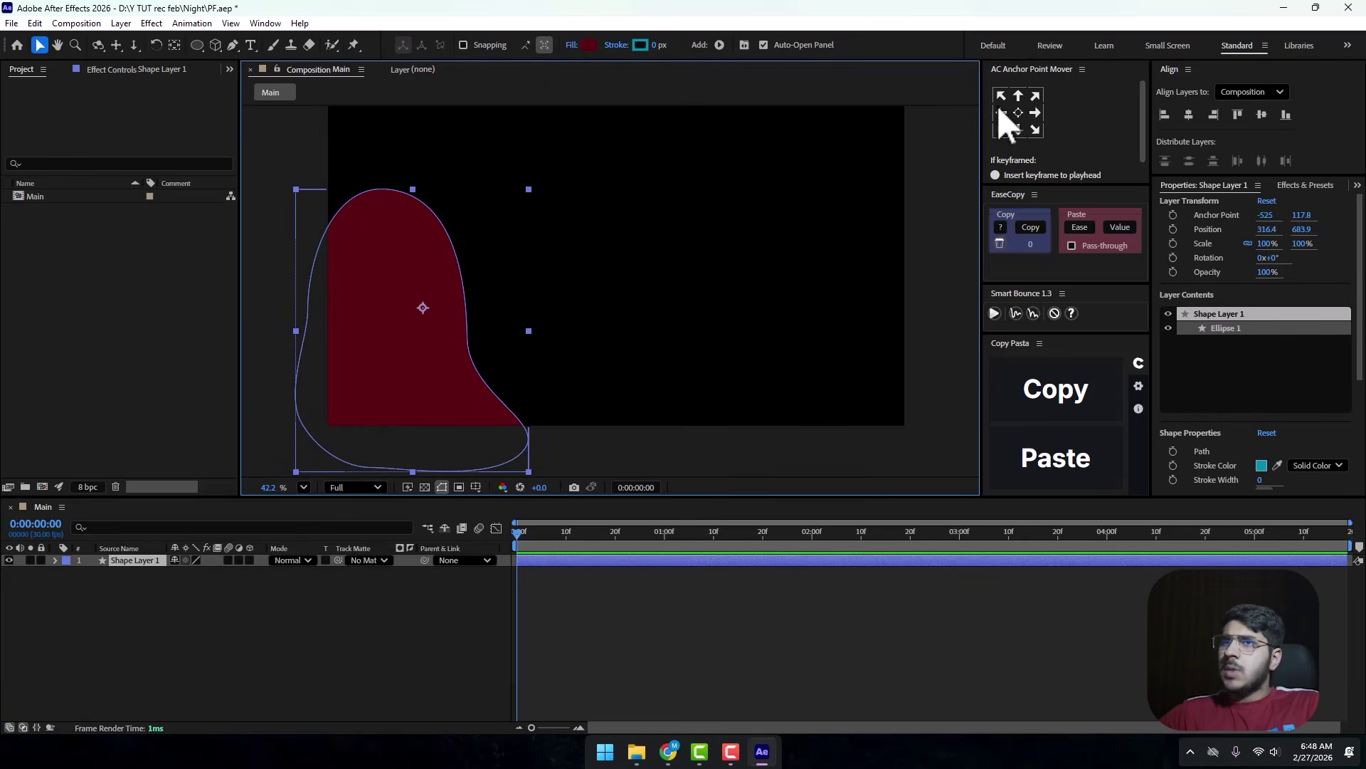
{"action": "left_click", "coordinate": [1019, 112]}
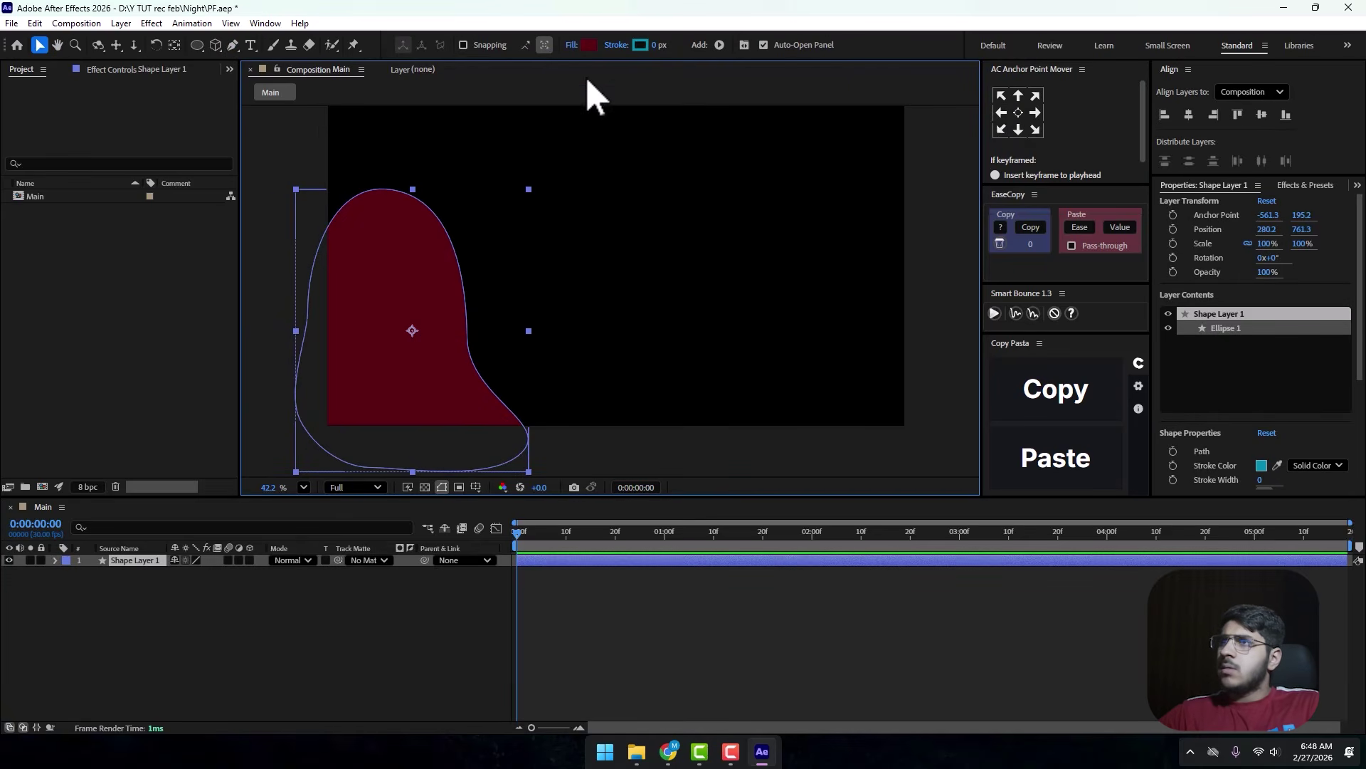
Change the blob's fill type to Linear Gradient.
{"action": "left_click", "coordinate": [571, 47]}
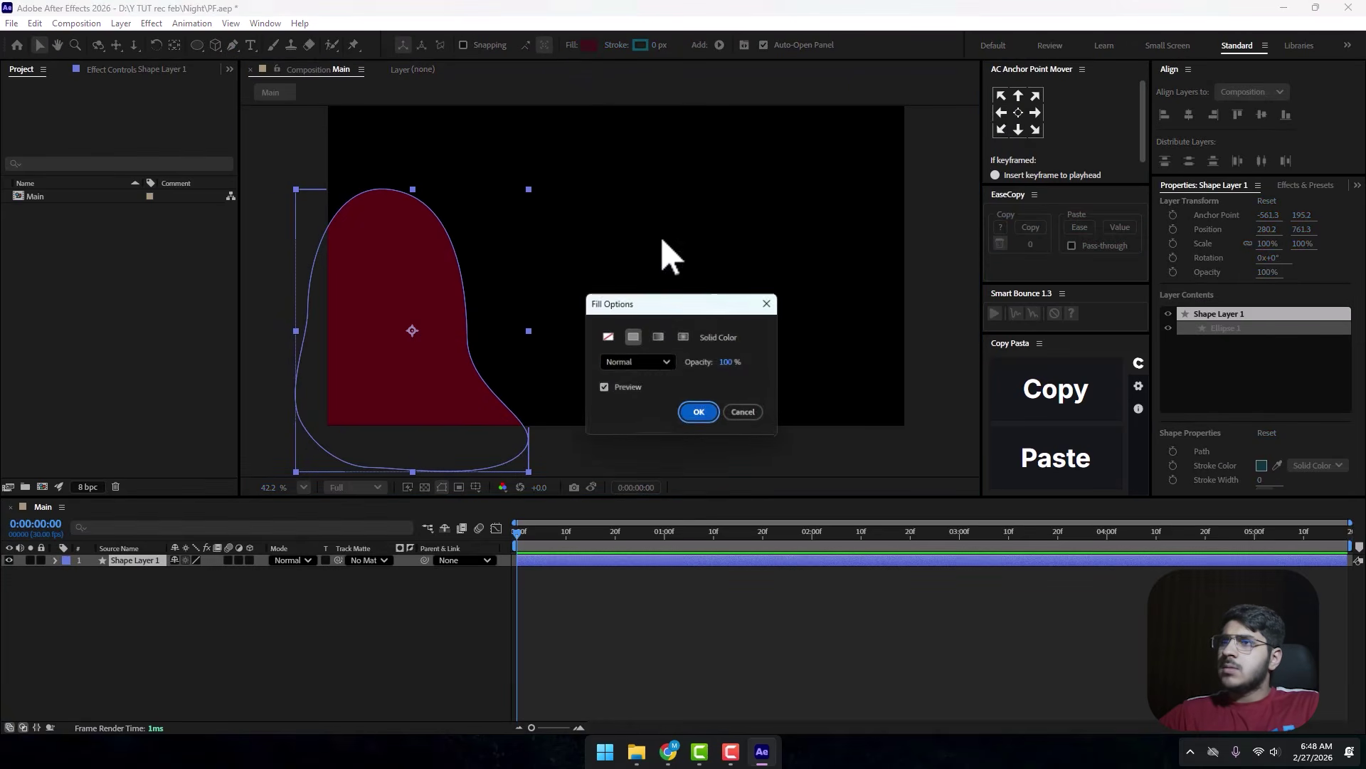
{"action": "left_click", "coordinate": [659, 336]}
{"action": "left_click", "coordinate": [708, 414]}
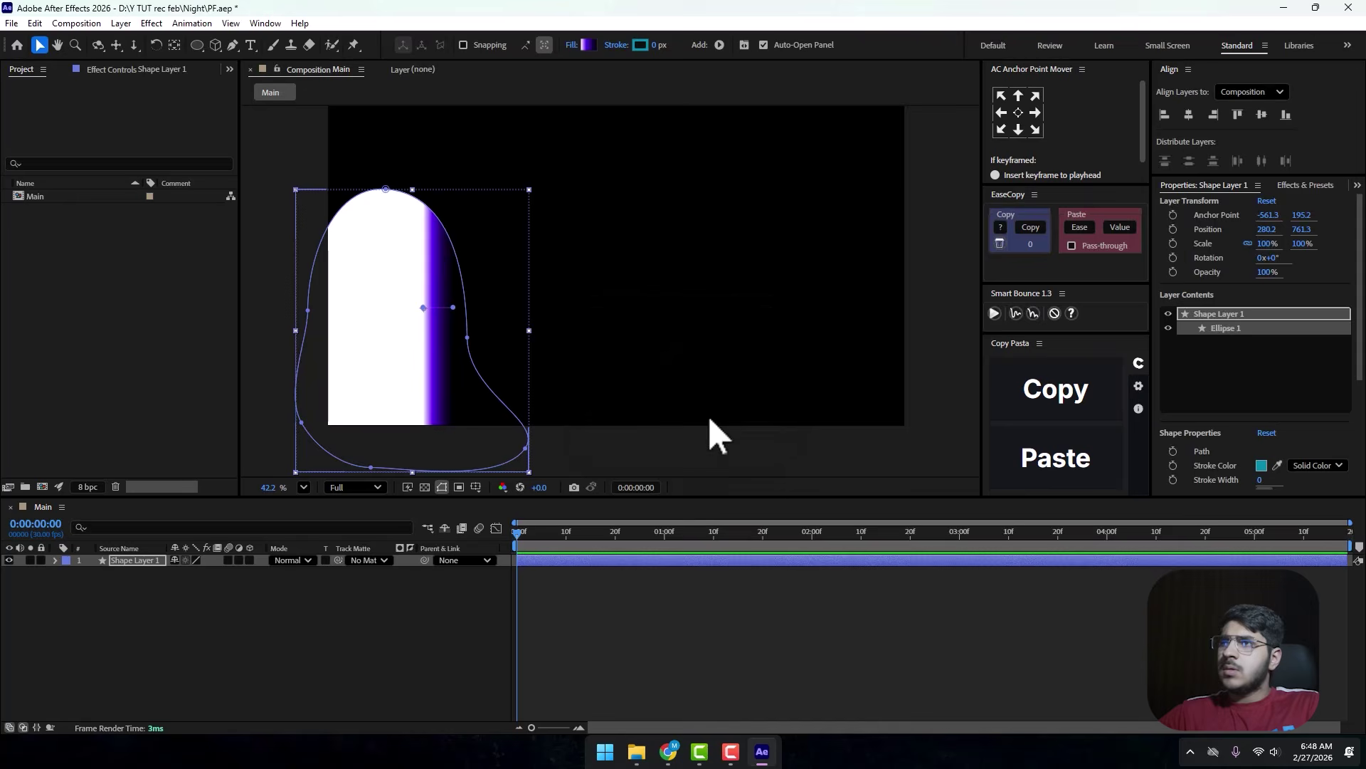
Delete the fill gradient's two dark color stops, then move the purple stop to 100% and set it to black, 000000.
{"action": "left_click", "coordinate": [585, 45]}
{"action": "left_click", "coordinate": [1132, 379]}
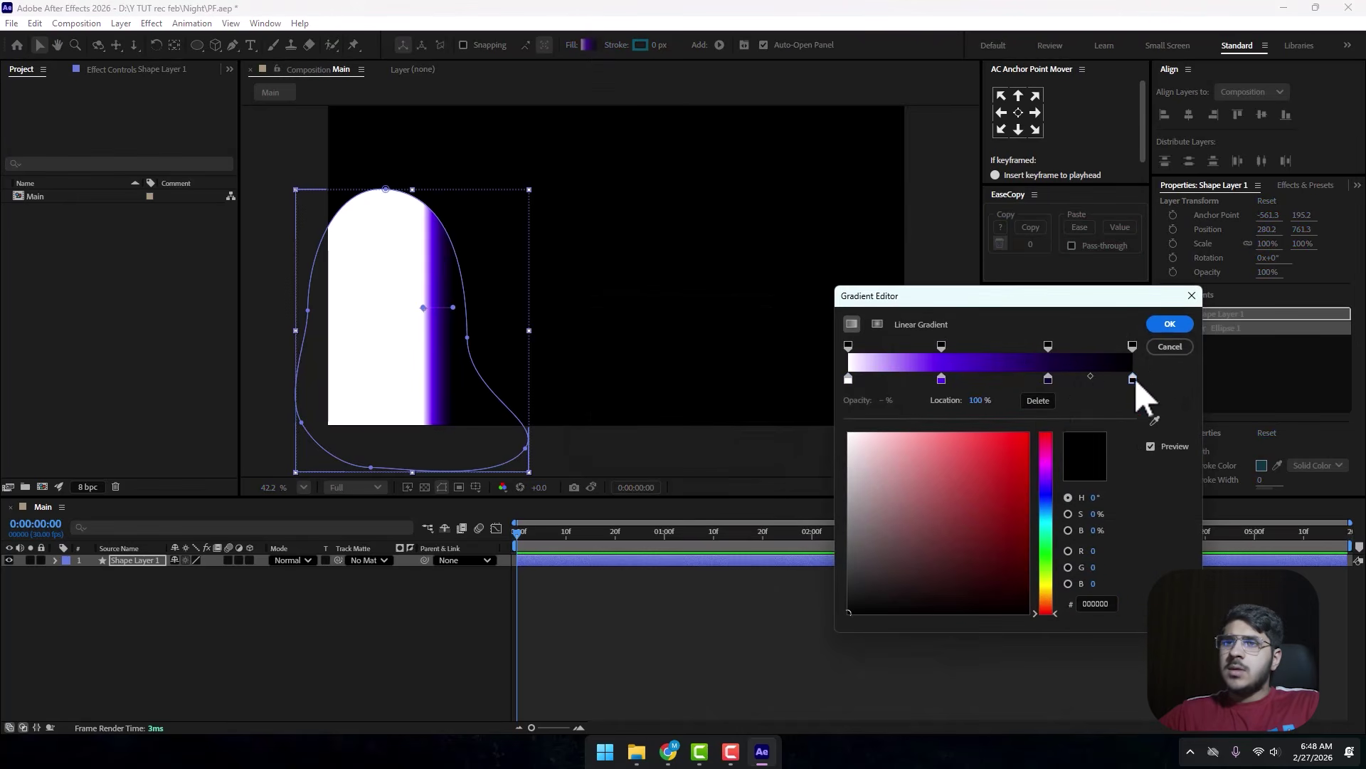
{"action": "left_click", "coordinate": [1038, 400]}
{"action": "left_click", "coordinate": [1038, 399]}
{"action": "left_click_drag", "start_coordinate": [941, 378], "coordinate": [1150, 378]}
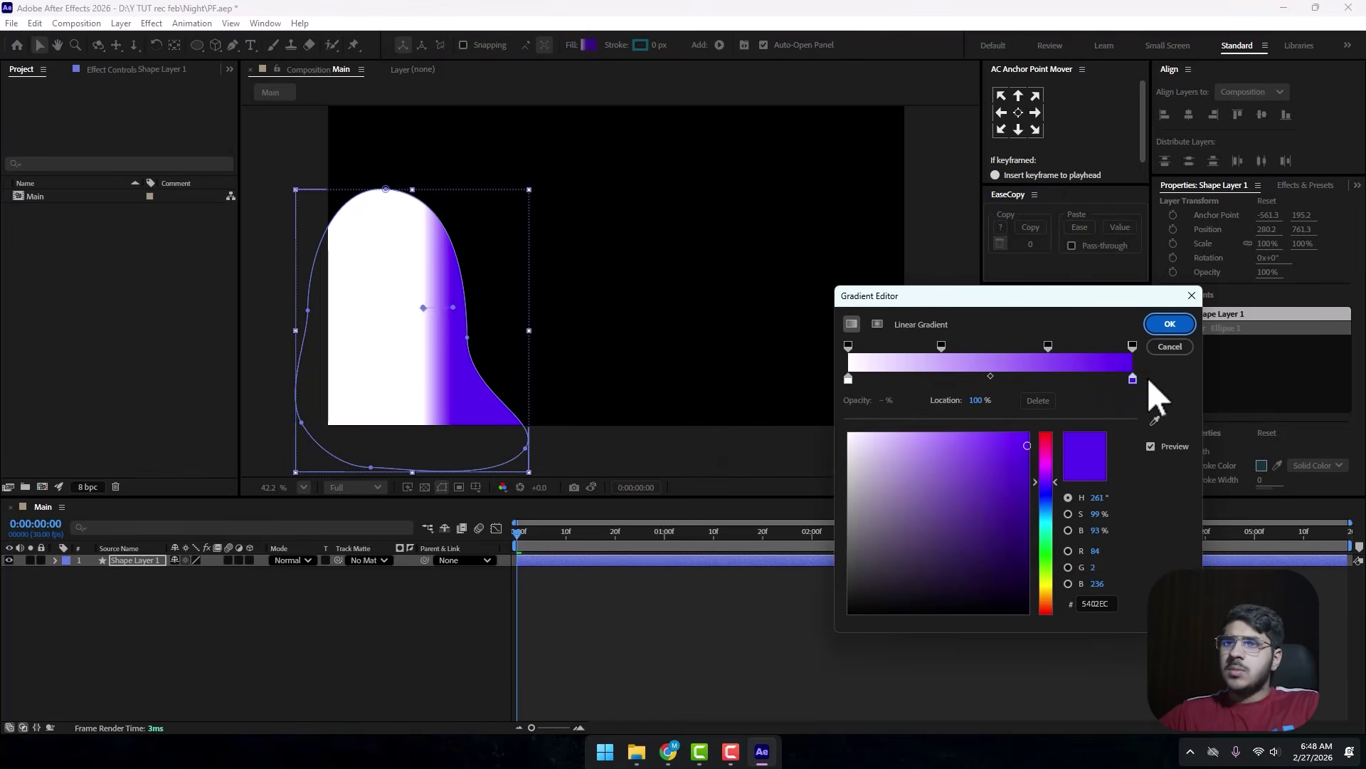
{"action": "left_click_drag", "start_coordinate": [983, 538], "coordinate": [1029, 613]}
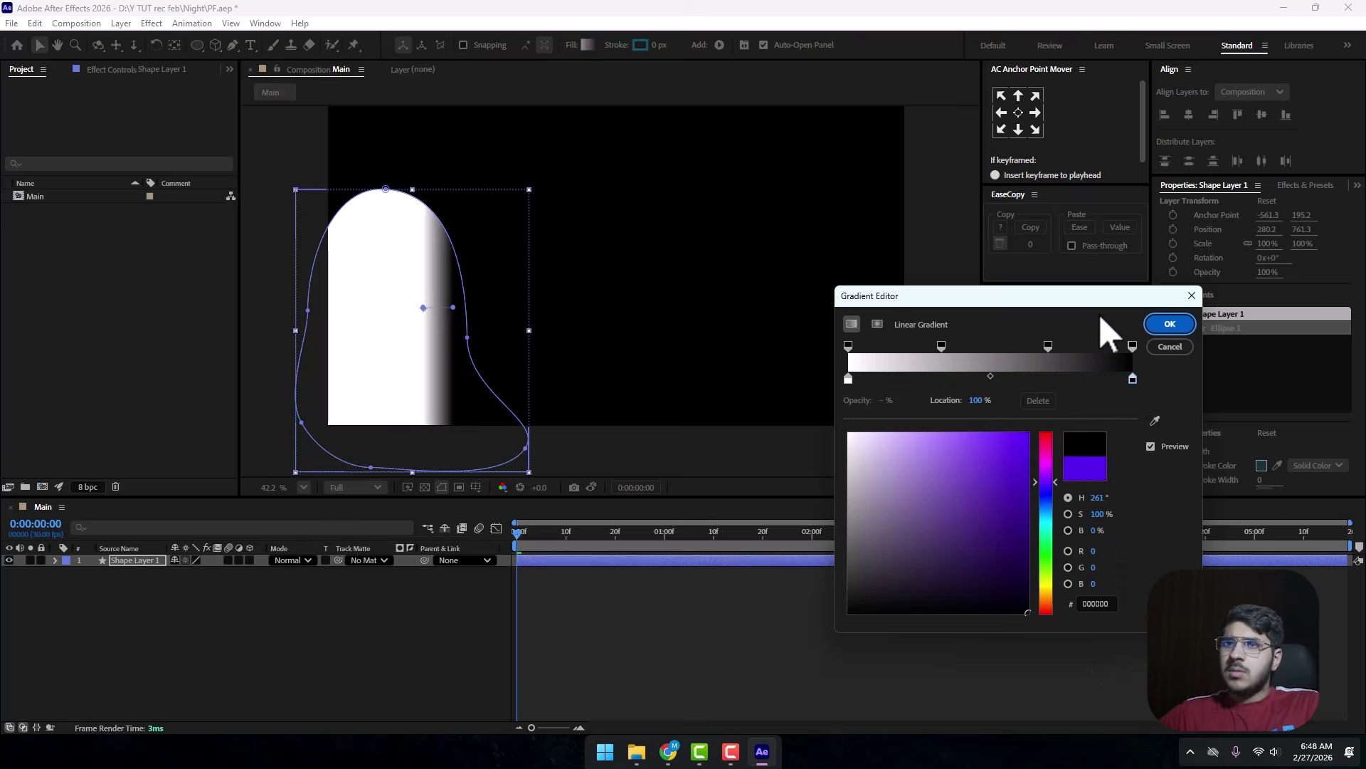
Delete the two middle opacity stops from the fill gradient.
{"action": "left_click", "coordinate": [1047, 347]}
{"action": "left_click", "coordinate": [1037, 400]}
{"action": "left_click", "coordinate": [941, 347]}
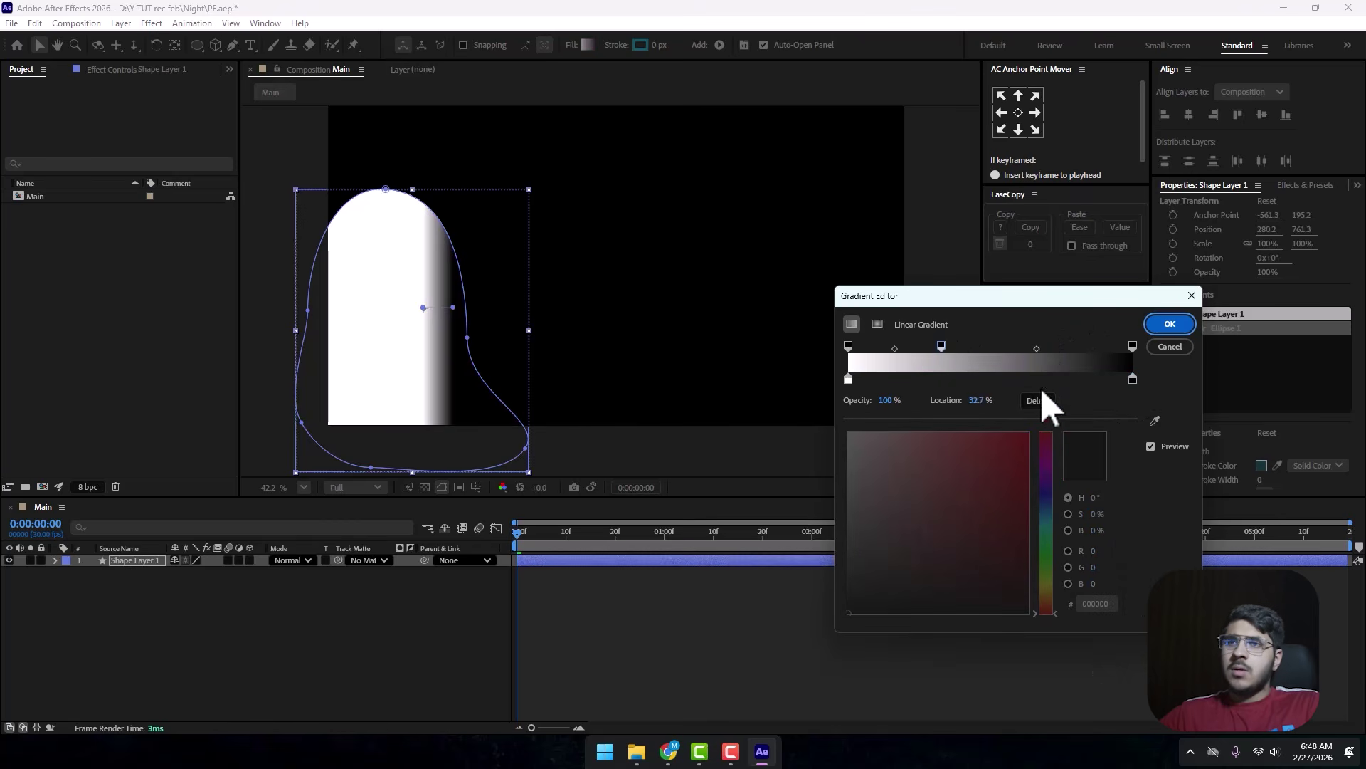
{"action": "left_click", "coordinate": [1038, 400]}
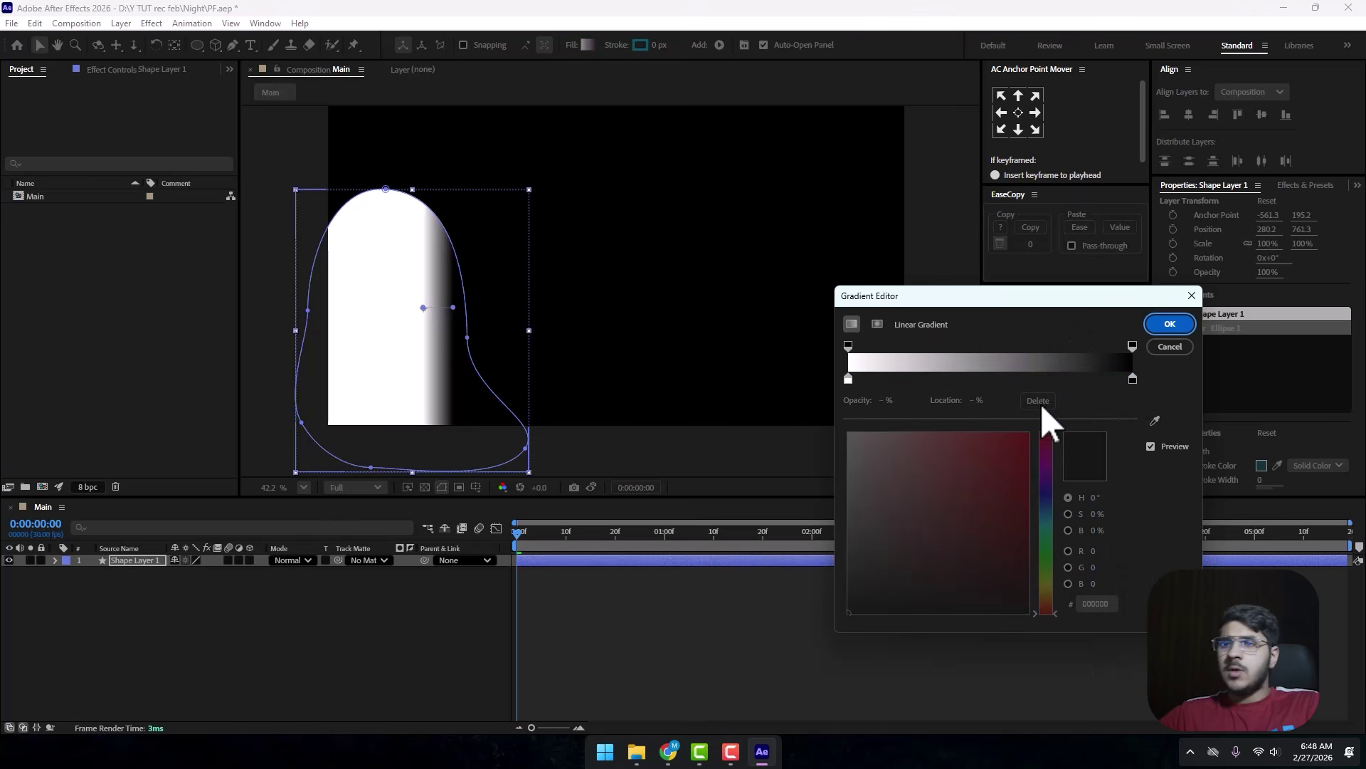
Accept the white-to-black gradient and reposition its endpoints so white starts at the blob's upper right and black ends at the lower left.
{"action": "left_click", "coordinate": [1170, 324]}
{"action": "left_click_drag", "start_coordinate": [427, 309], "coordinate": [329, 400]}
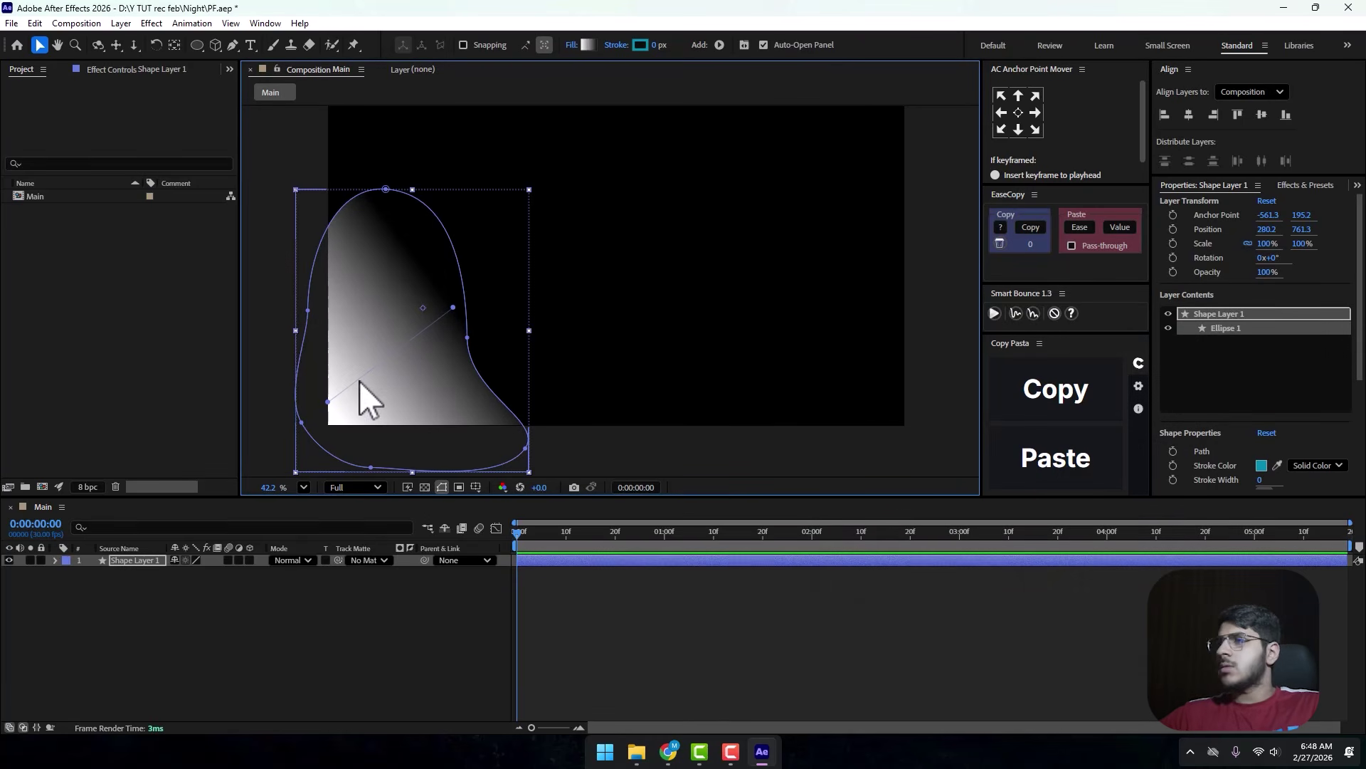
{"action": "left_click_drag", "start_coordinate": [456, 306], "coordinate": [392, 235]}
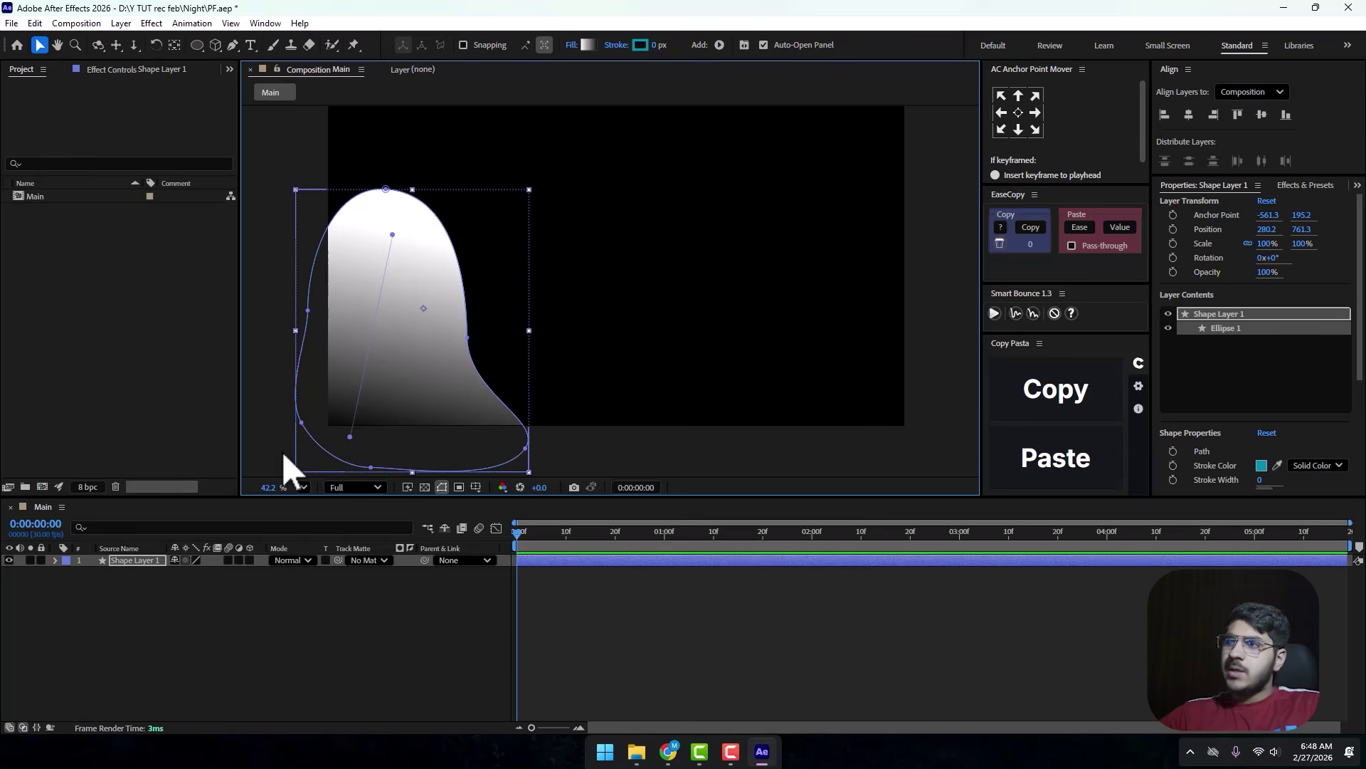
{"action": "left_click_drag", "start_coordinate": [349, 436], "coordinate": [333, 421]}
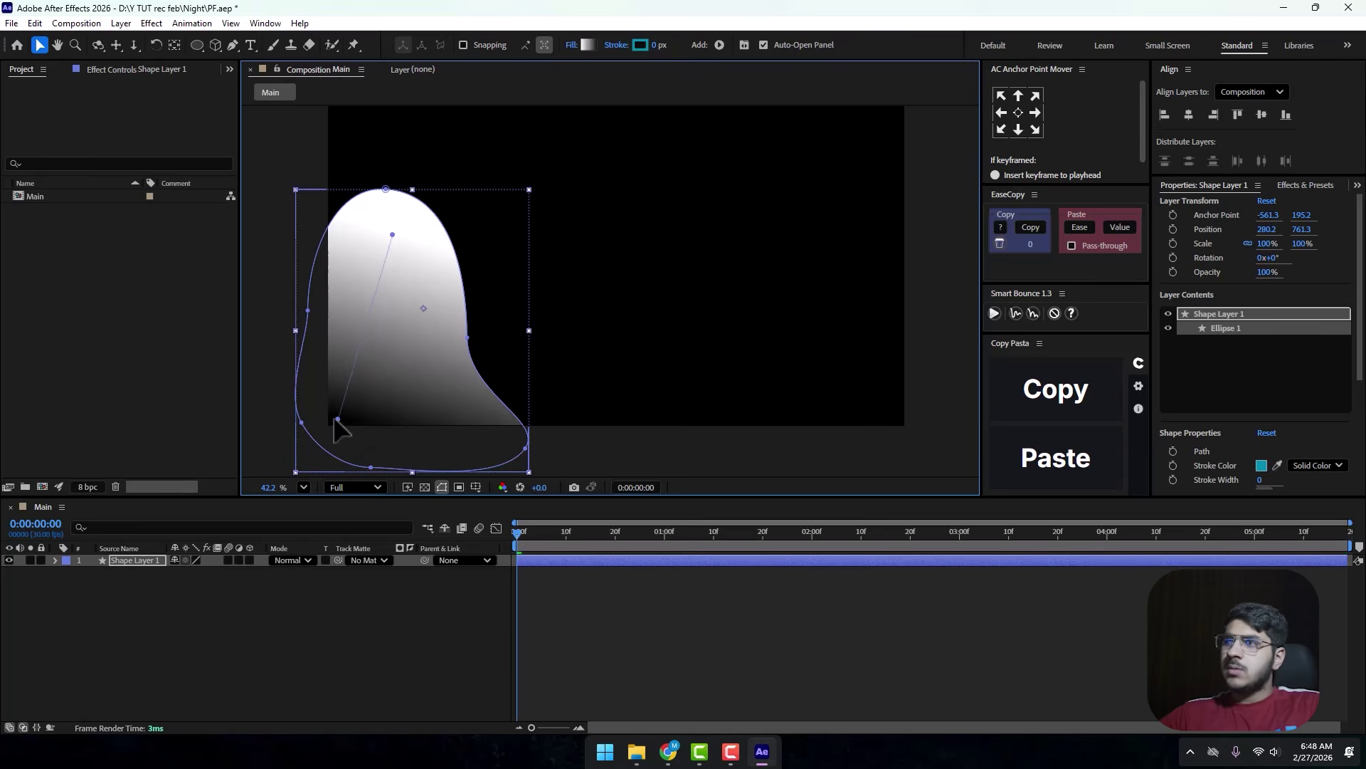
{"action": "left_click_drag", "start_coordinate": [393, 234], "coordinate": [432, 213]}
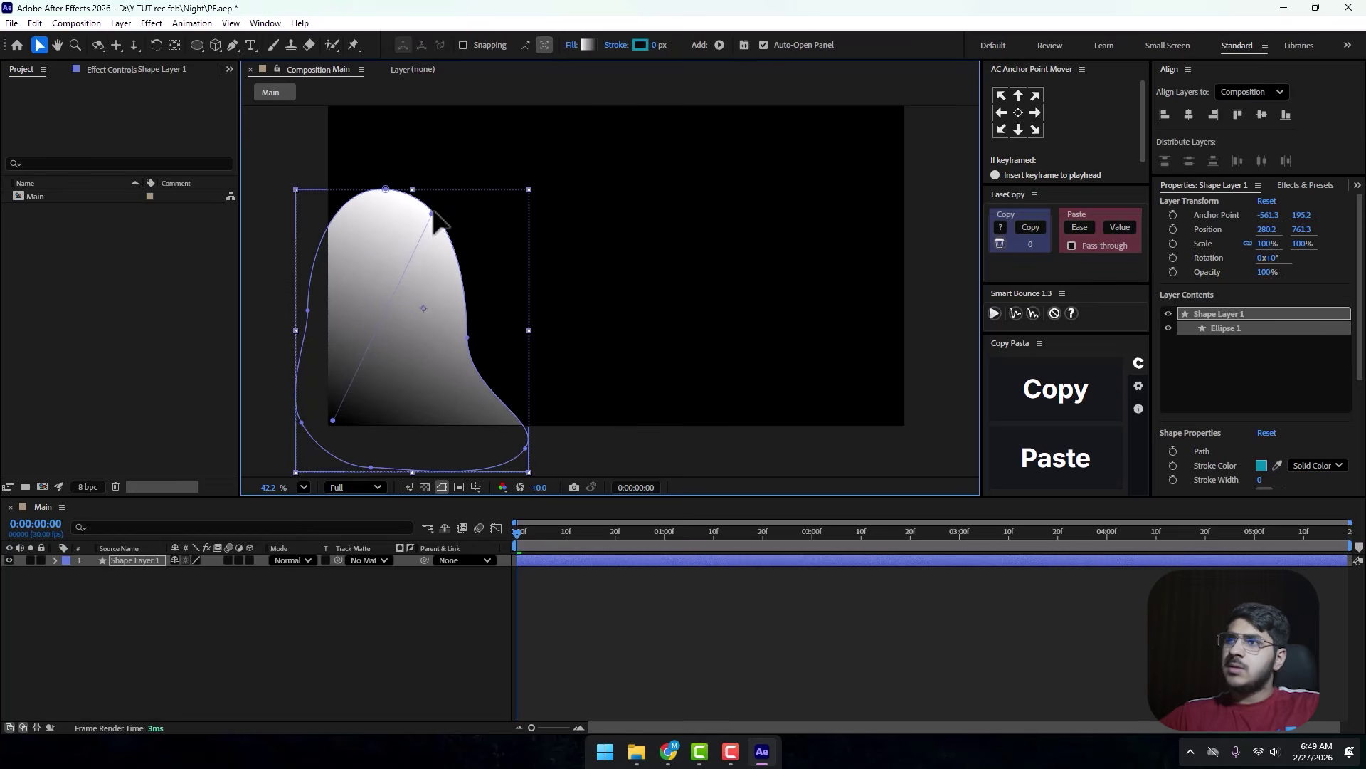
Add a dark purple color stop, 240054, at 74.3% in the blob's fill gradient.
{"action": "left_click", "coordinate": [573, 45]}
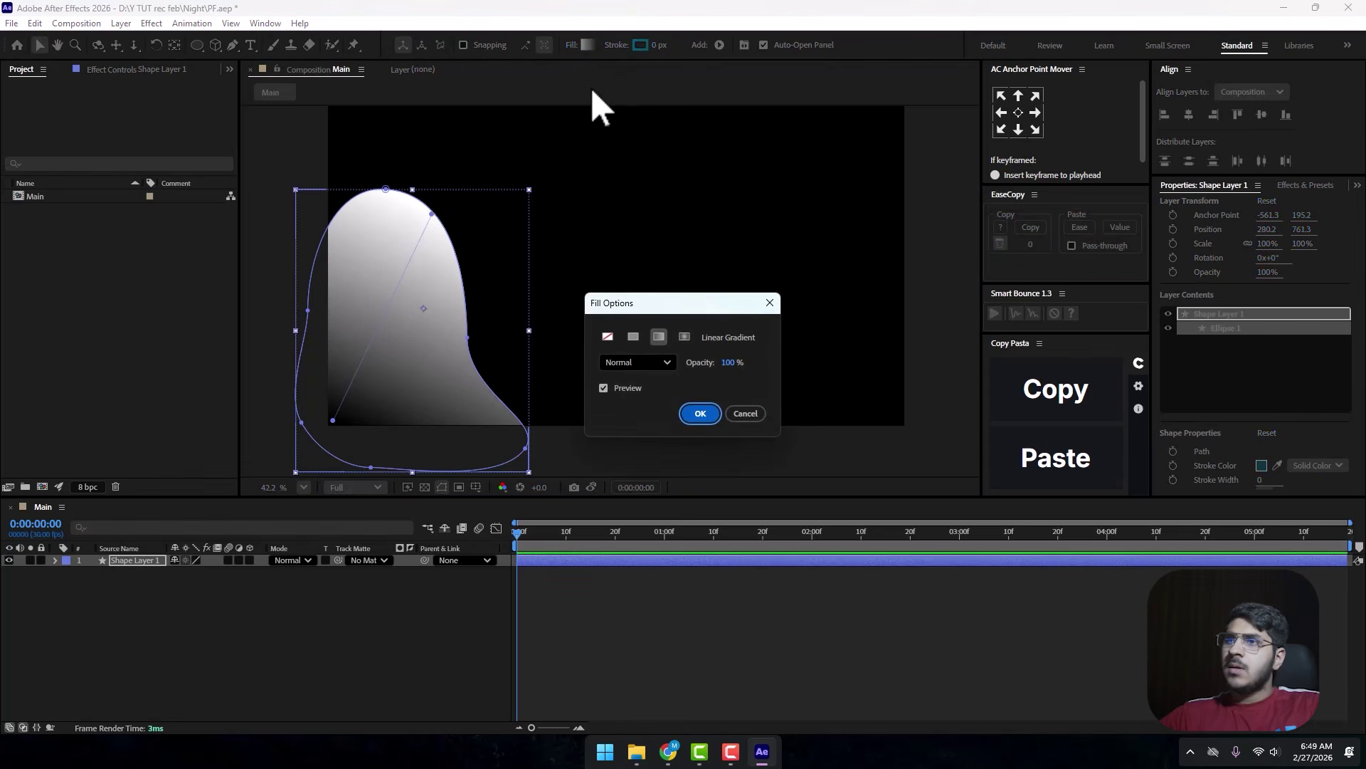
{"action": "left_click", "coordinate": [768, 303]}
{"action": "left_click", "coordinate": [594, 45]}
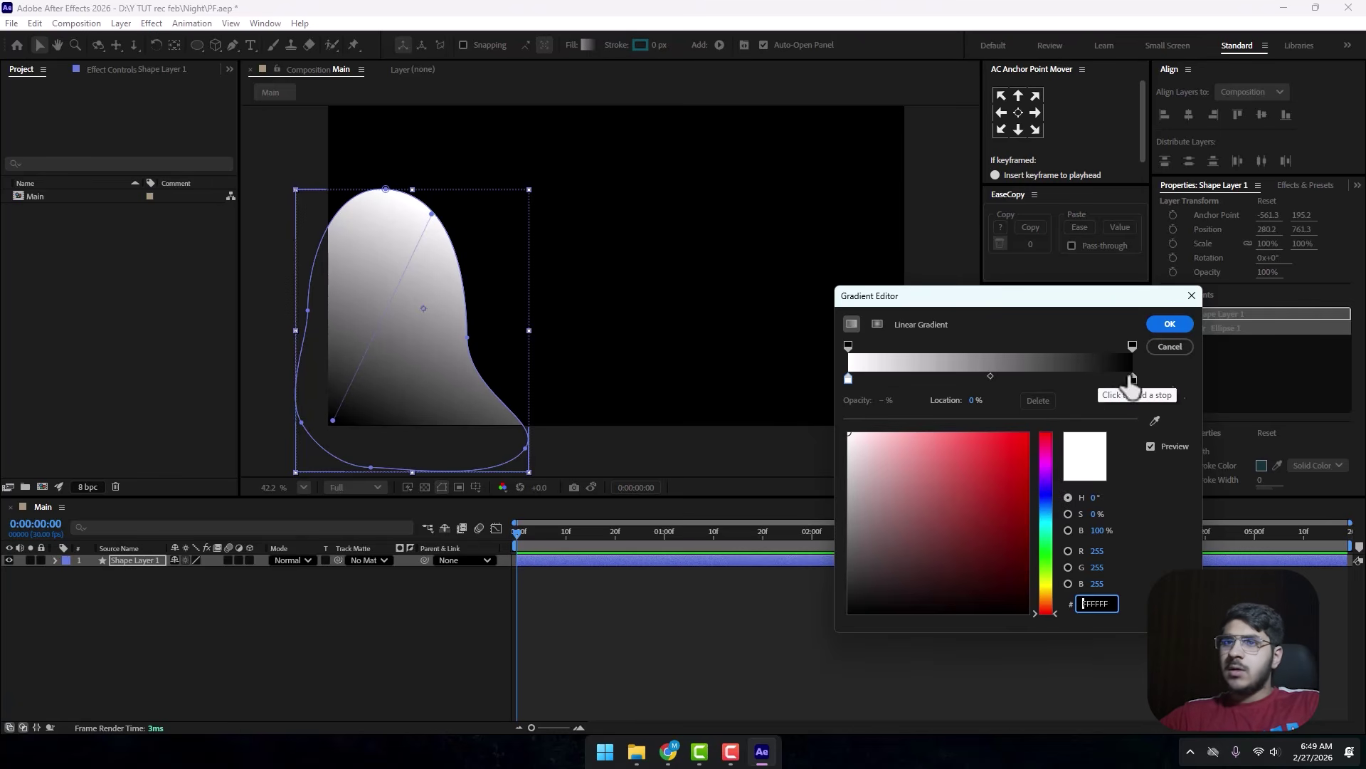
{"action": "left_click", "coordinate": [1063, 381]}
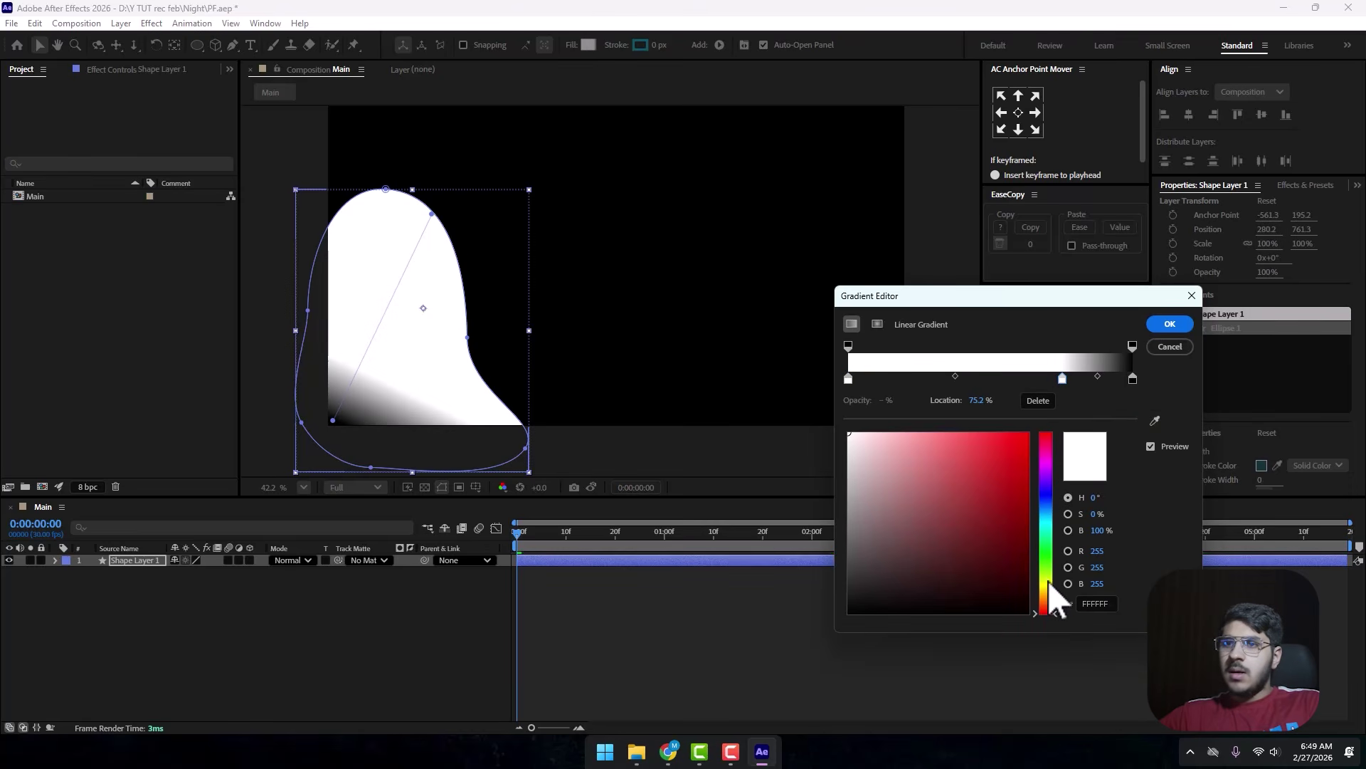
{"action": "left_click_drag", "start_coordinate": [1049, 580], "coordinate": [1046, 482]}
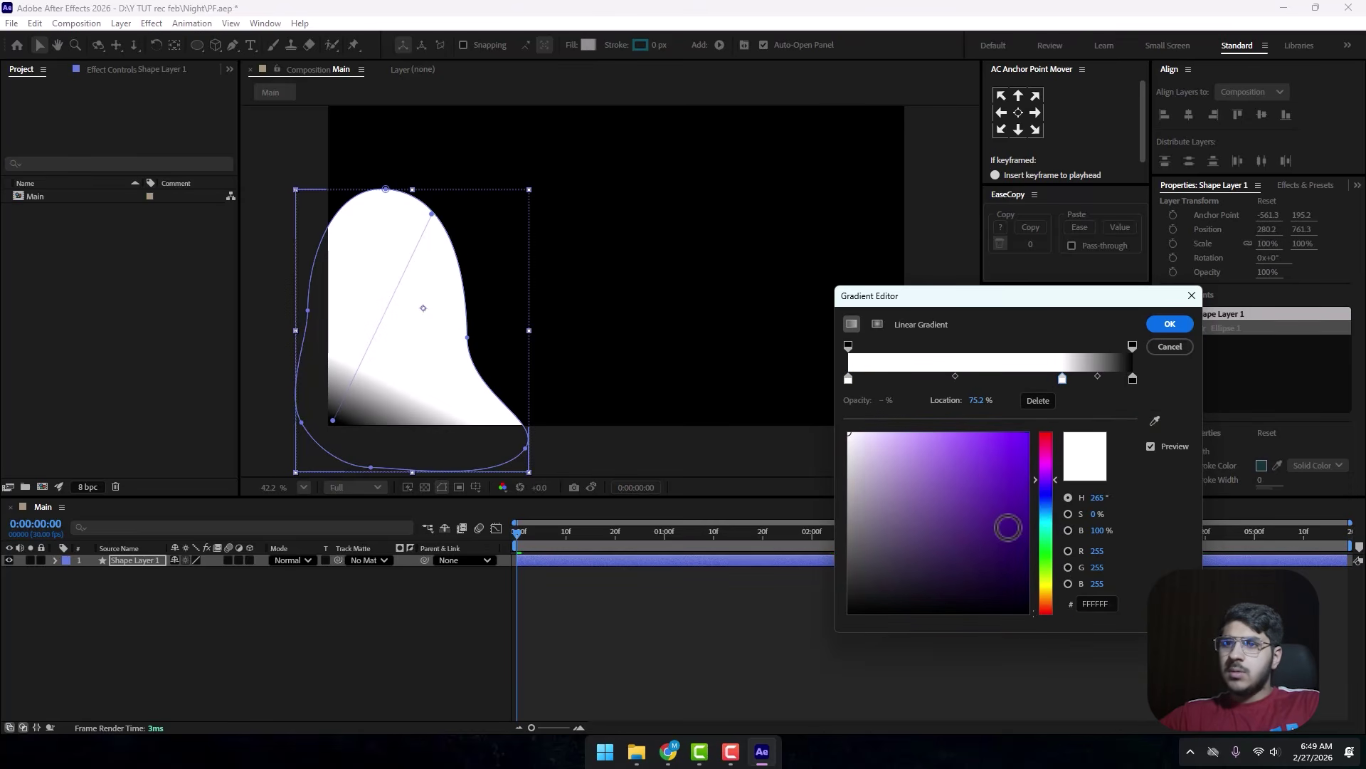
{"action": "left_click_drag", "start_coordinate": [1008, 527], "coordinate": [1027, 567]}
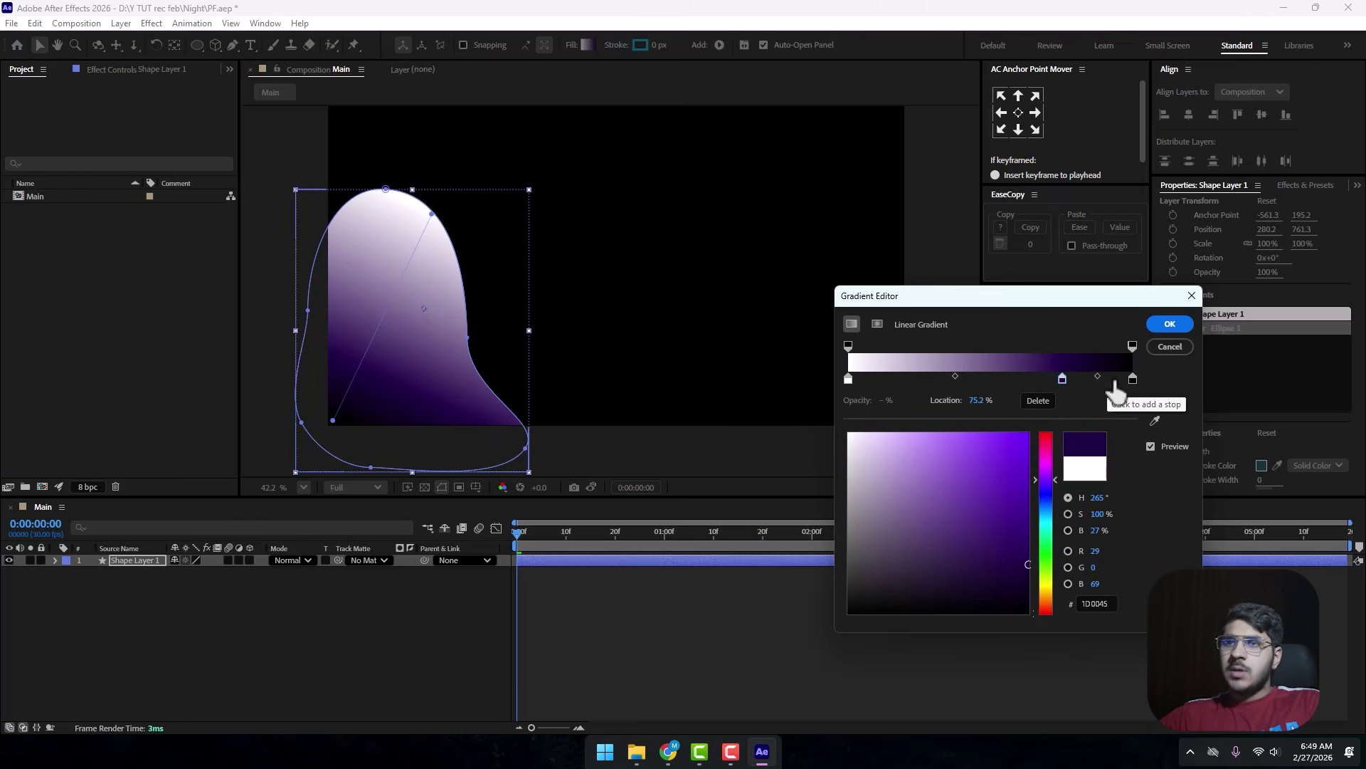
{"action": "left_click", "coordinate": [1133, 380]}
{"action": "left_click_drag", "start_coordinate": [1063, 379], "coordinate": [1060, 385]}
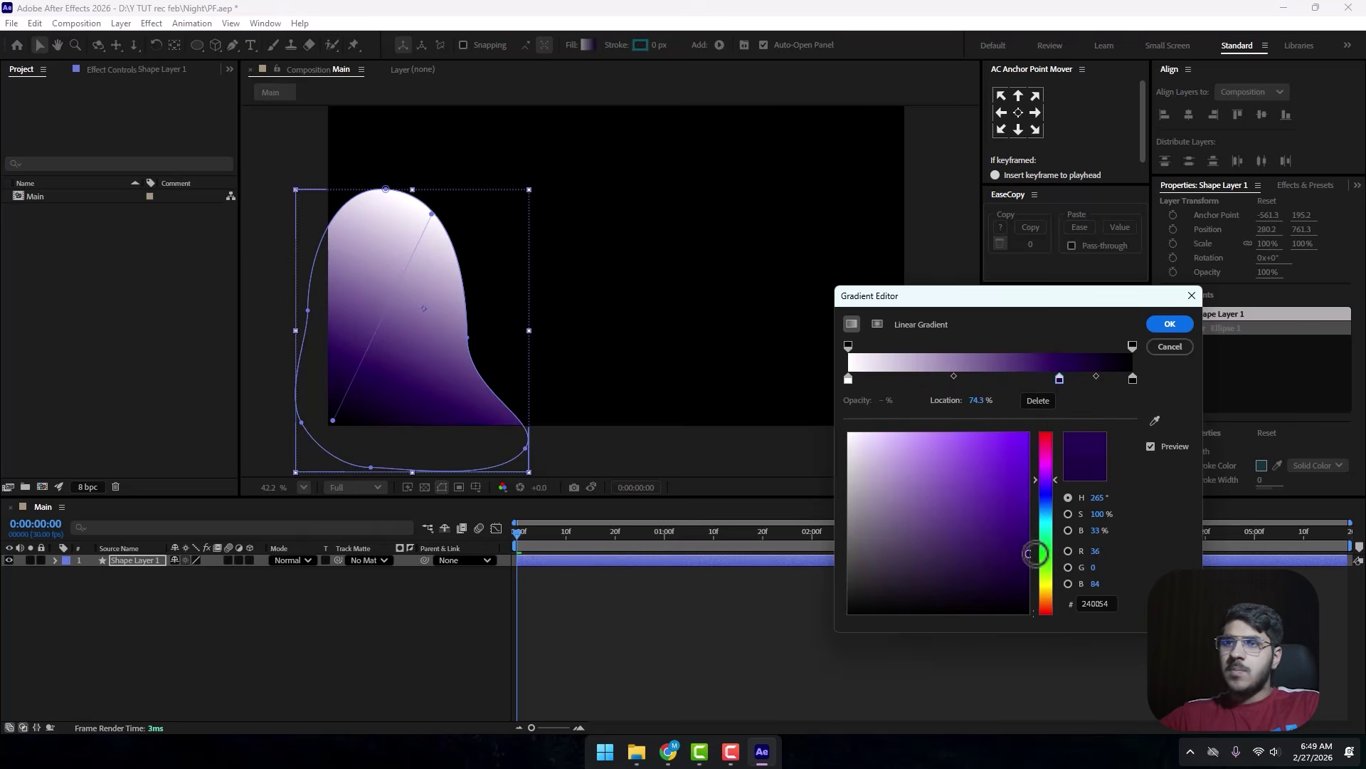
Add a medium purple color stop, 5100BC, at 40.5% between the white and dark purple stops.
{"action": "left_click", "coordinate": [965, 381]}
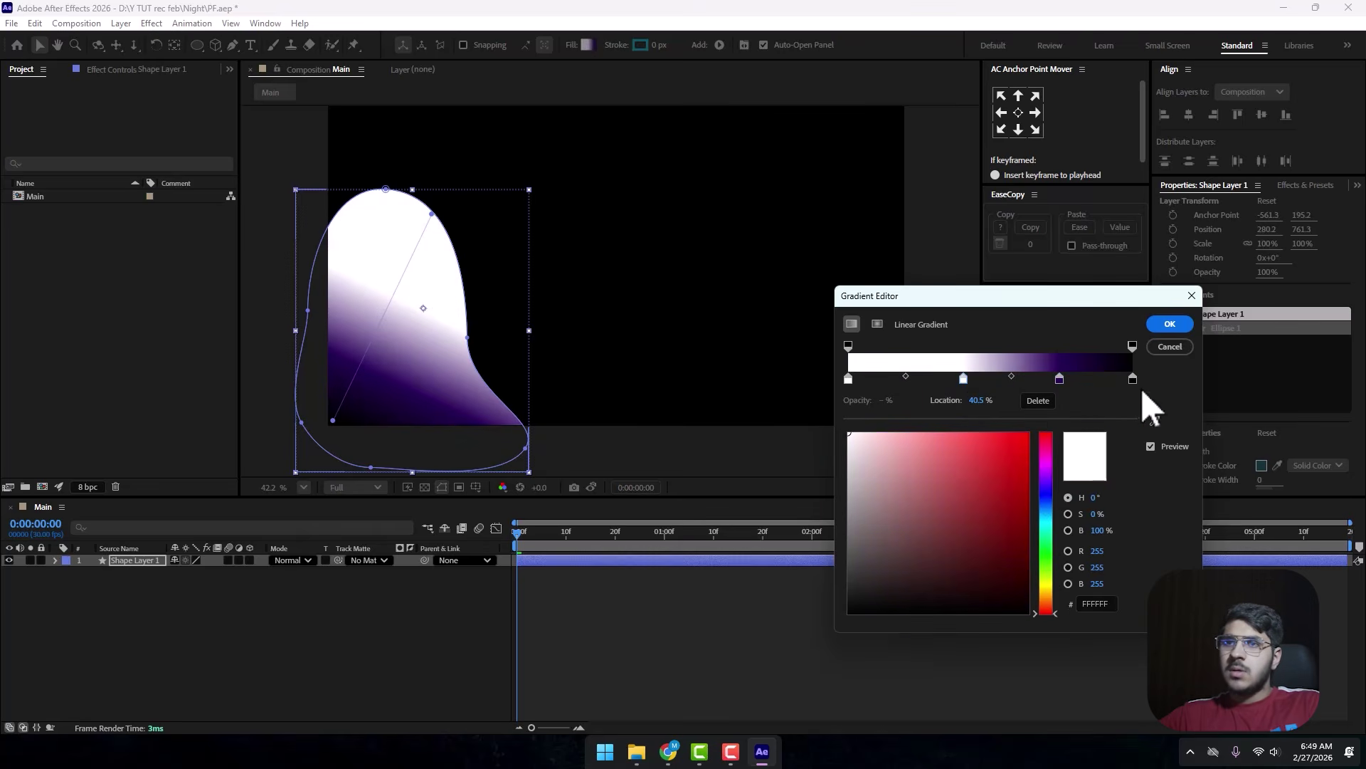
{"action": "left_click", "coordinate": [1154, 421]}
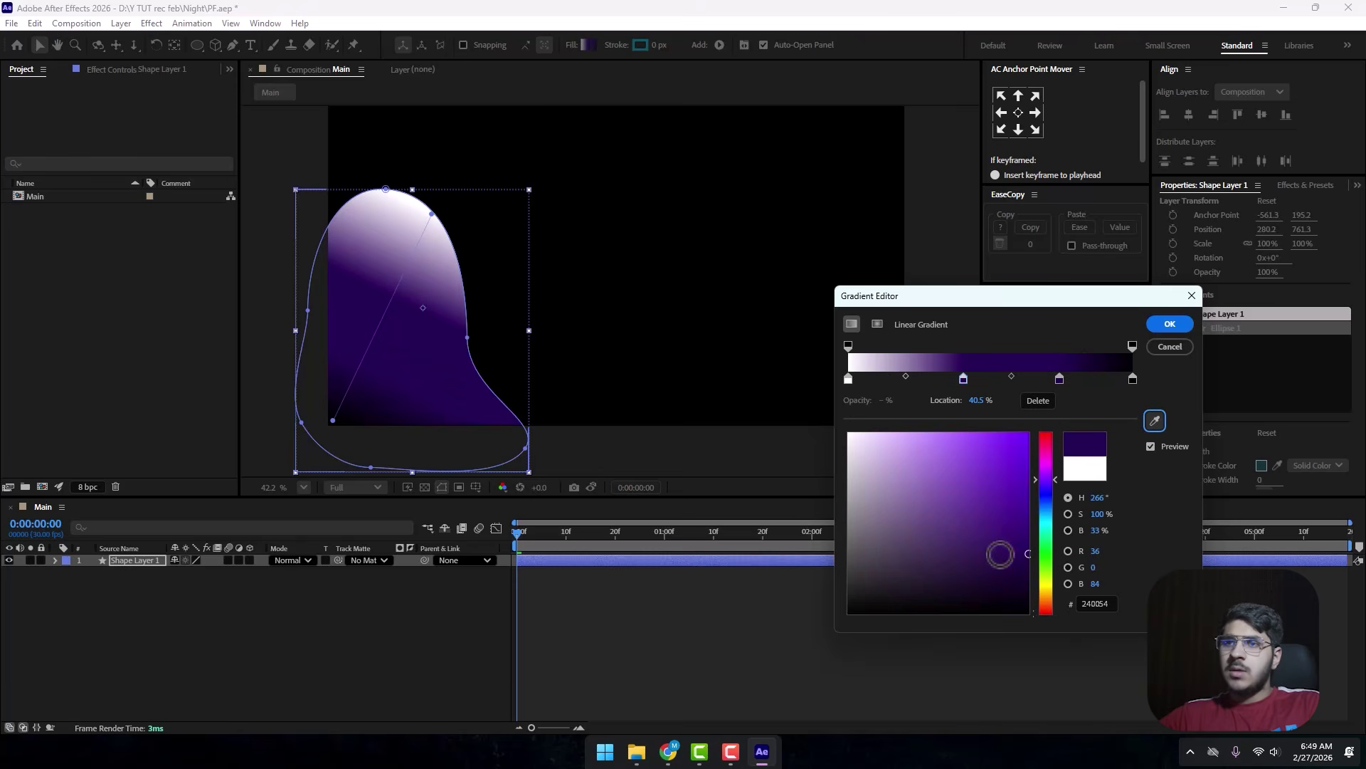
{"action": "left_click_drag", "start_coordinate": [1000, 554], "coordinate": [1039, 481]}
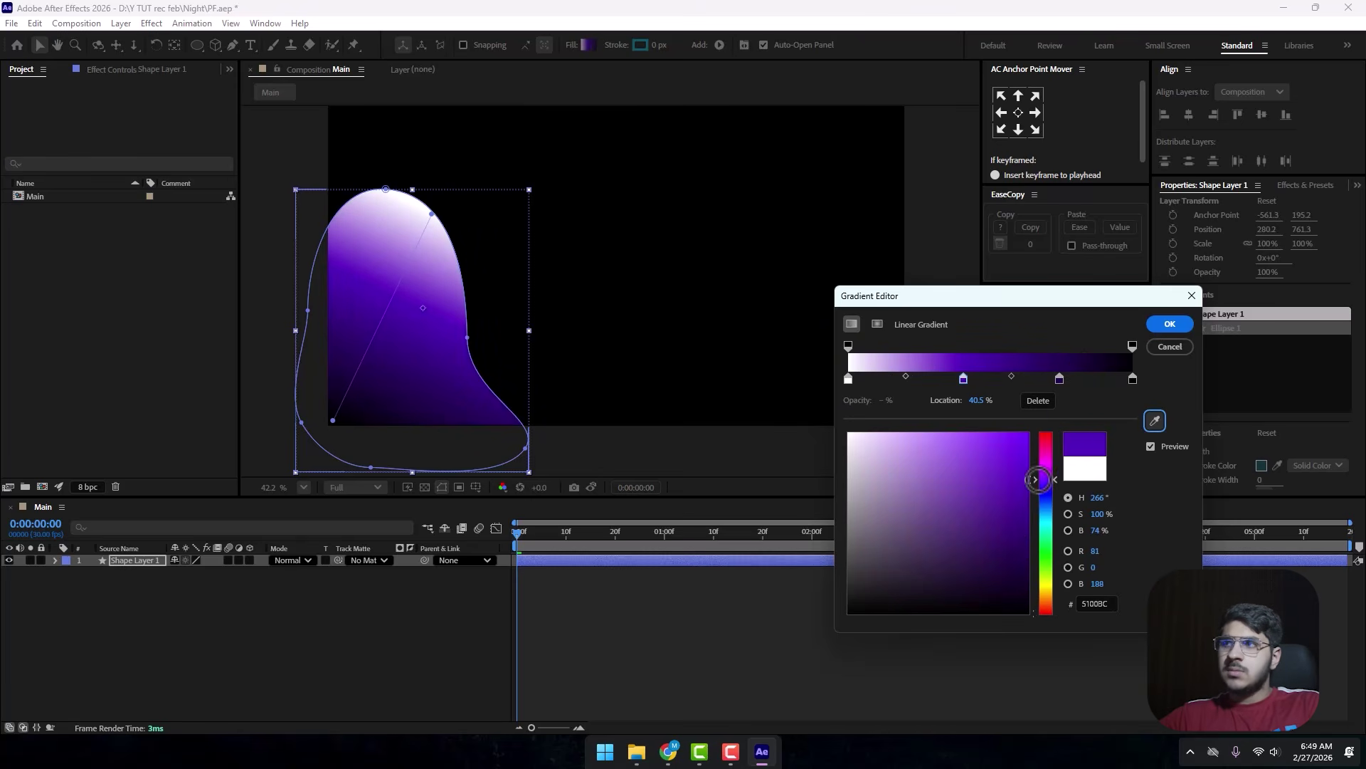
Add a bright purple color stop, 6D00FF, at 15% in the fill gradient.
{"action": "left_click", "coordinate": [891, 378]}
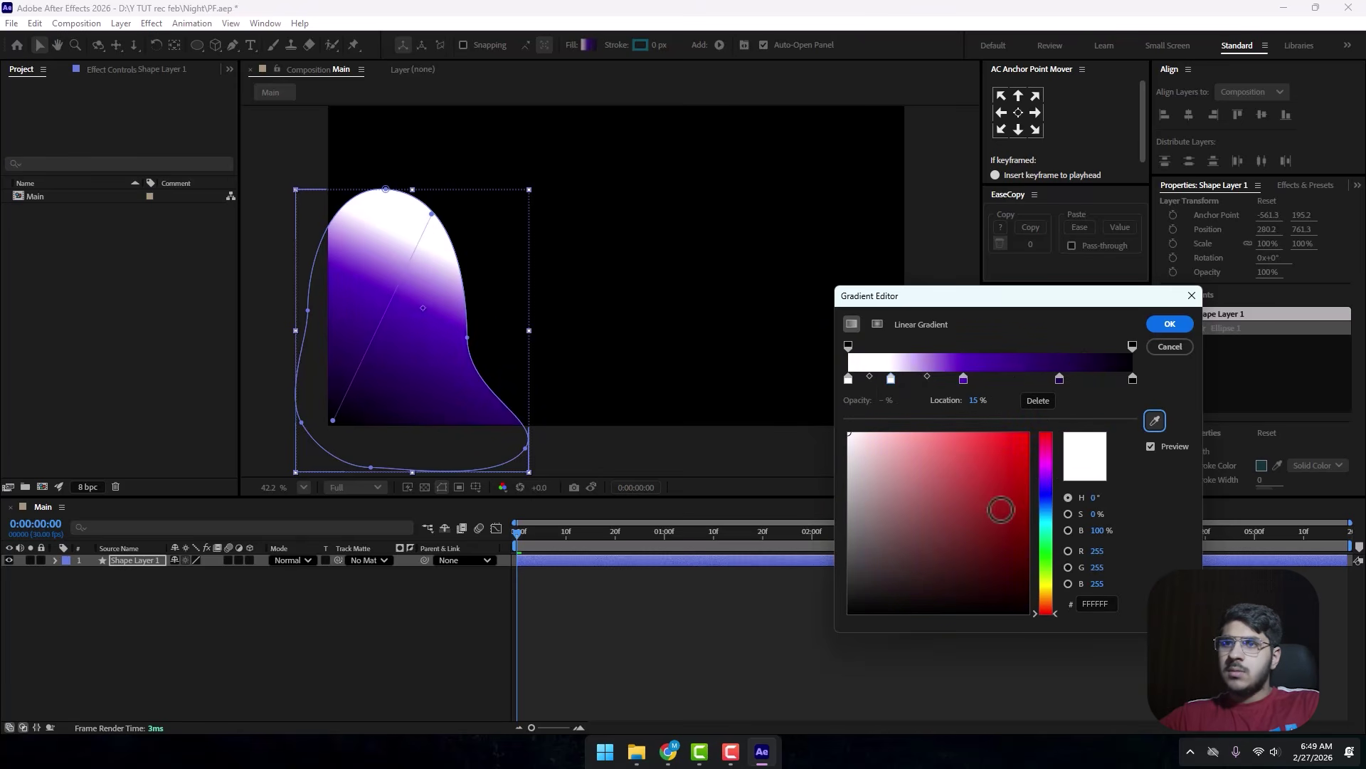
{"action": "left_click", "coordinate": [1154, 420]}
{"action": "left_click", "coordinate": [972, 363]}
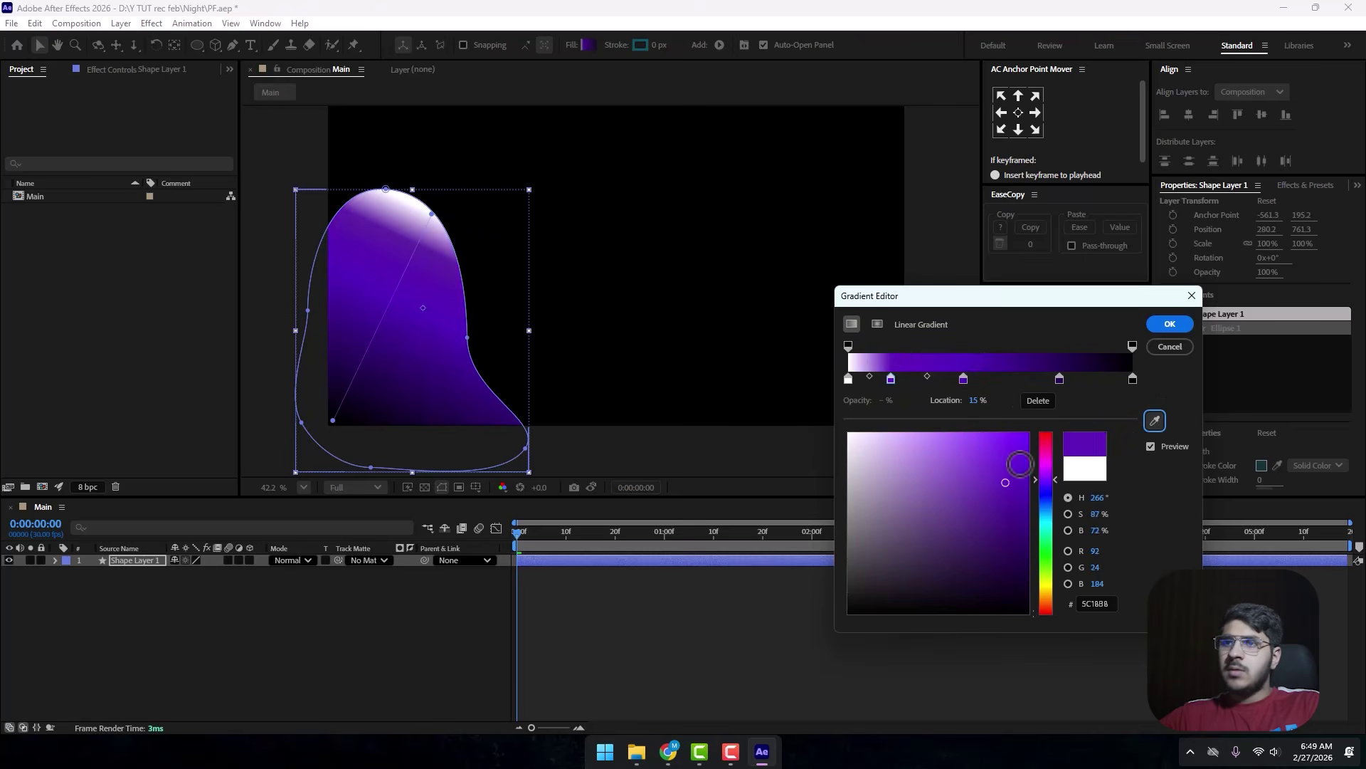
{"action": "left_click_drag", "start_coordinate": [1019, 464], "coordinate": [1059, 405]}
Shift the medium and bright purple color stops slightly toward the black end and accept the gradient.
{"action": "left_click", "coordinate": [965, 379]}
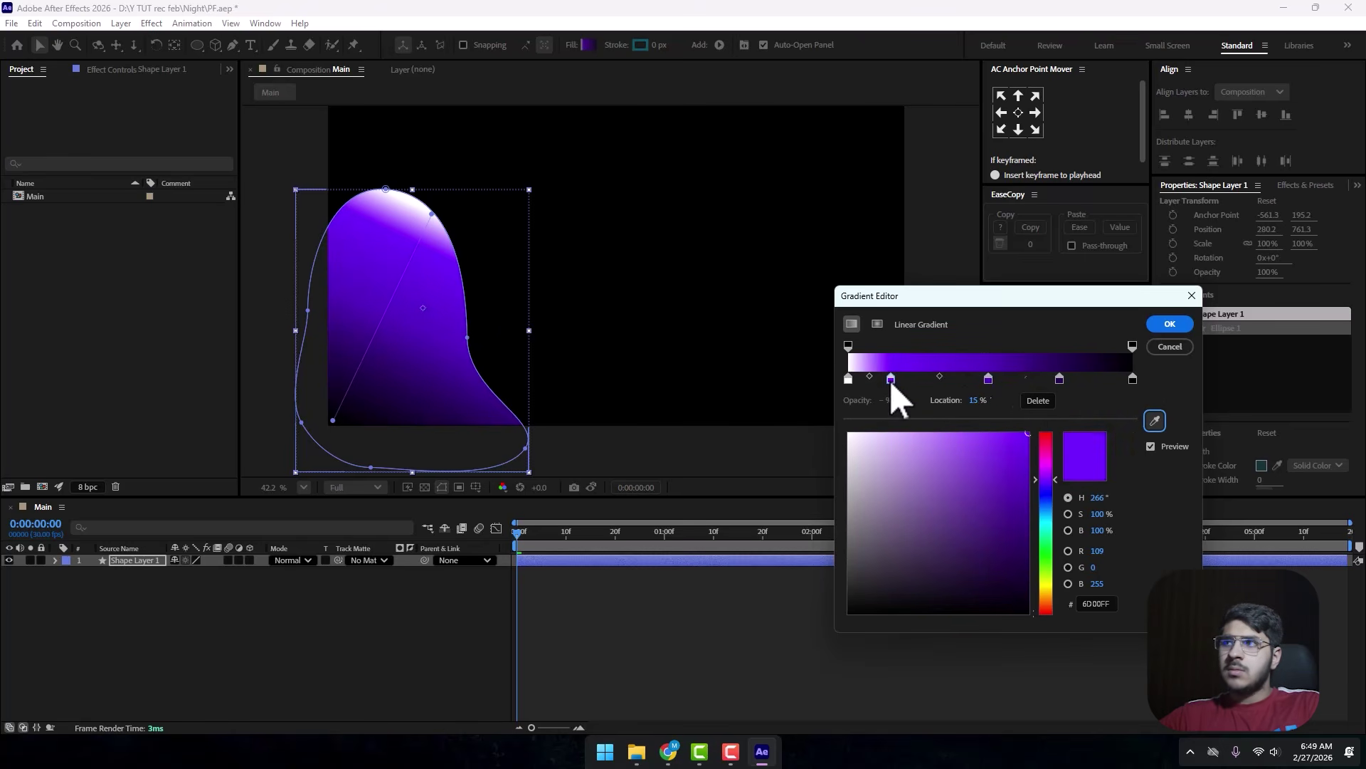
{"action": "left_click_drag", "start_coordinate": [890, 378], "coordinate": [913, 382]}
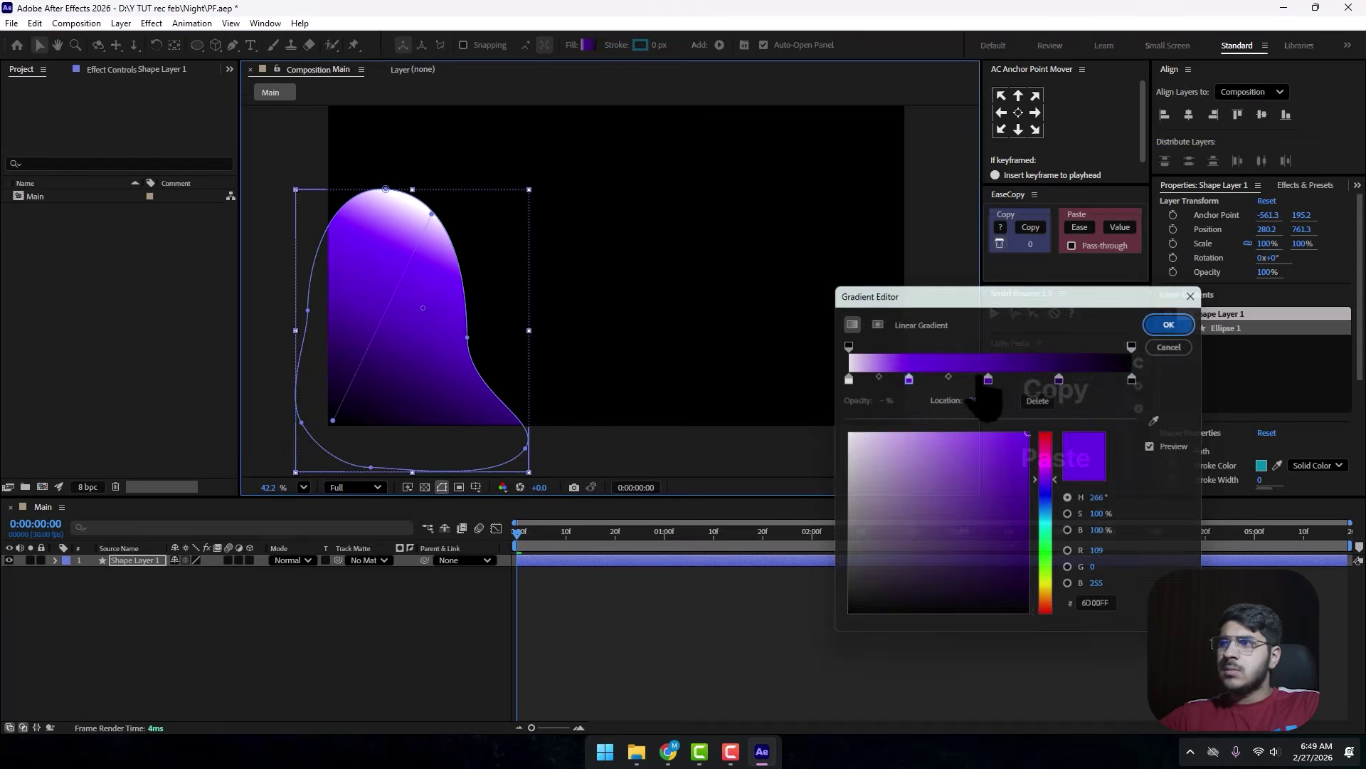
{"action": "key", "text": "Return"}
Adjust the gradient's endpoints on the blob so its white end sits just outside the upper-right edge.
{"action": "left_click_drag", "start_coordinate": [437, 210], "coordinate": [463, 275]}
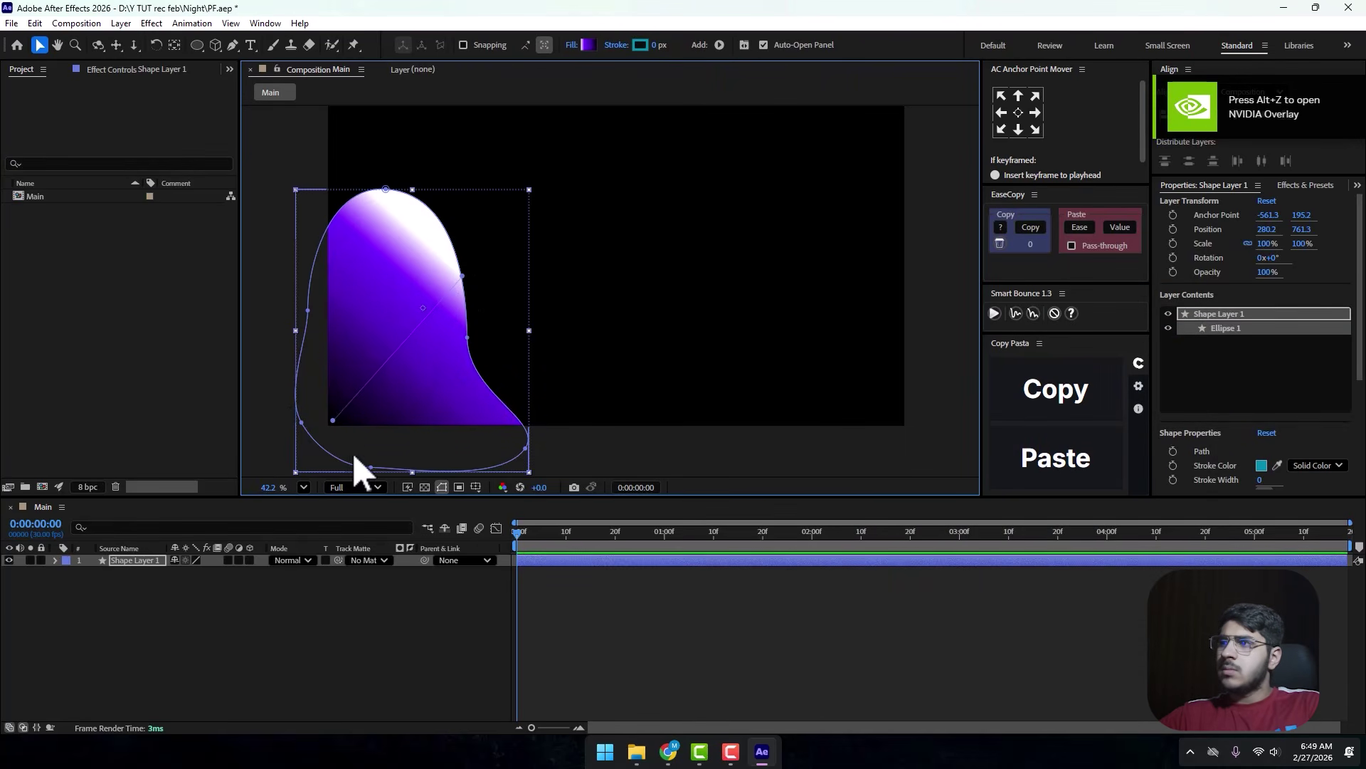
{"action": "mouse_move", "coordinate": [333, 420]}
{"action": "left_mouse_down"}
{"action": "mouse_move", "coordinate": [317, 345]}
{"action": "mouse_move", "coordinate": [303, 357]}
{"action": "mouse_move", "coordinate": [336, 396]}
{"action": "mouse_move", "coordinate": [337, 419]}
{"action": "left_mouse_up"}
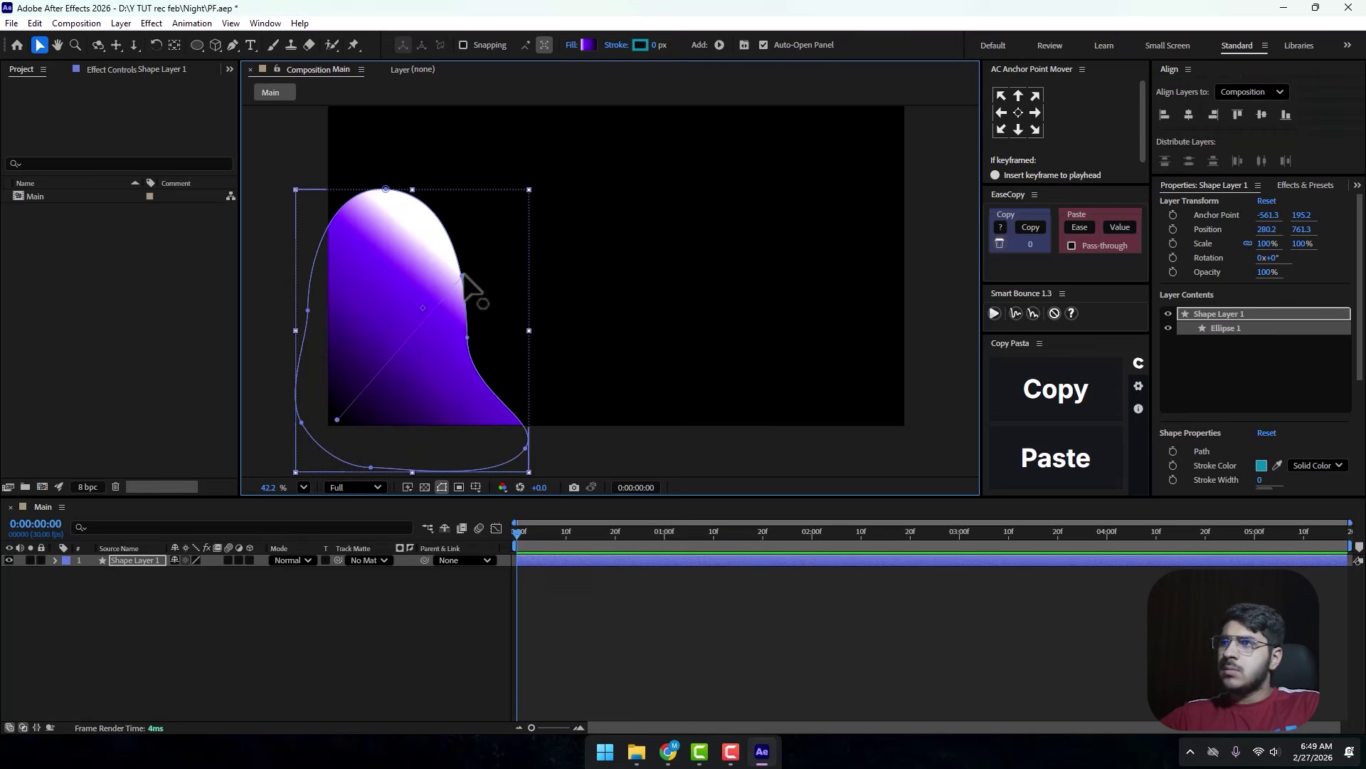
{"action": "left_click_drag", "start_coordinate": [462, 276], "coordinate": [452, 224]}
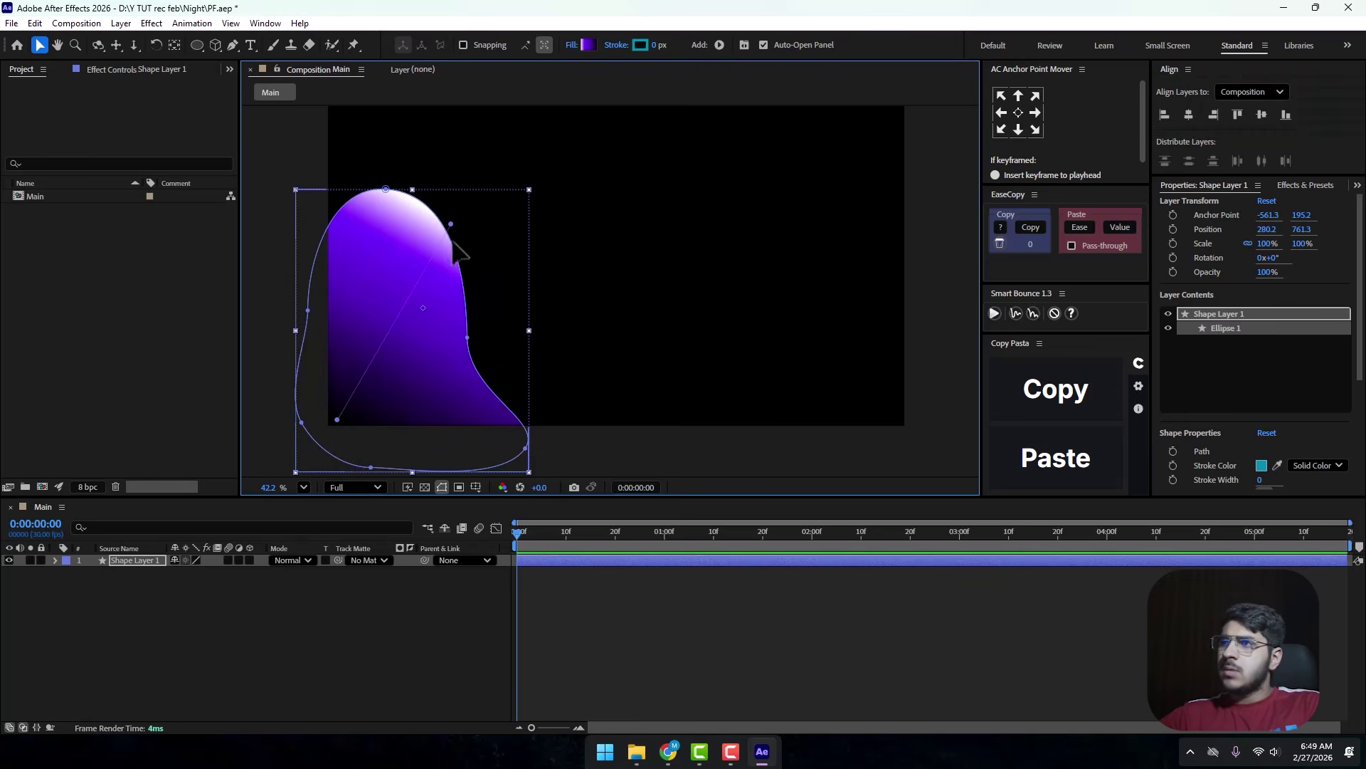
Move the blob slightly down and left to position 239.9, 782.6.
{"action": "right_click", "coordinate": [420, 267]}
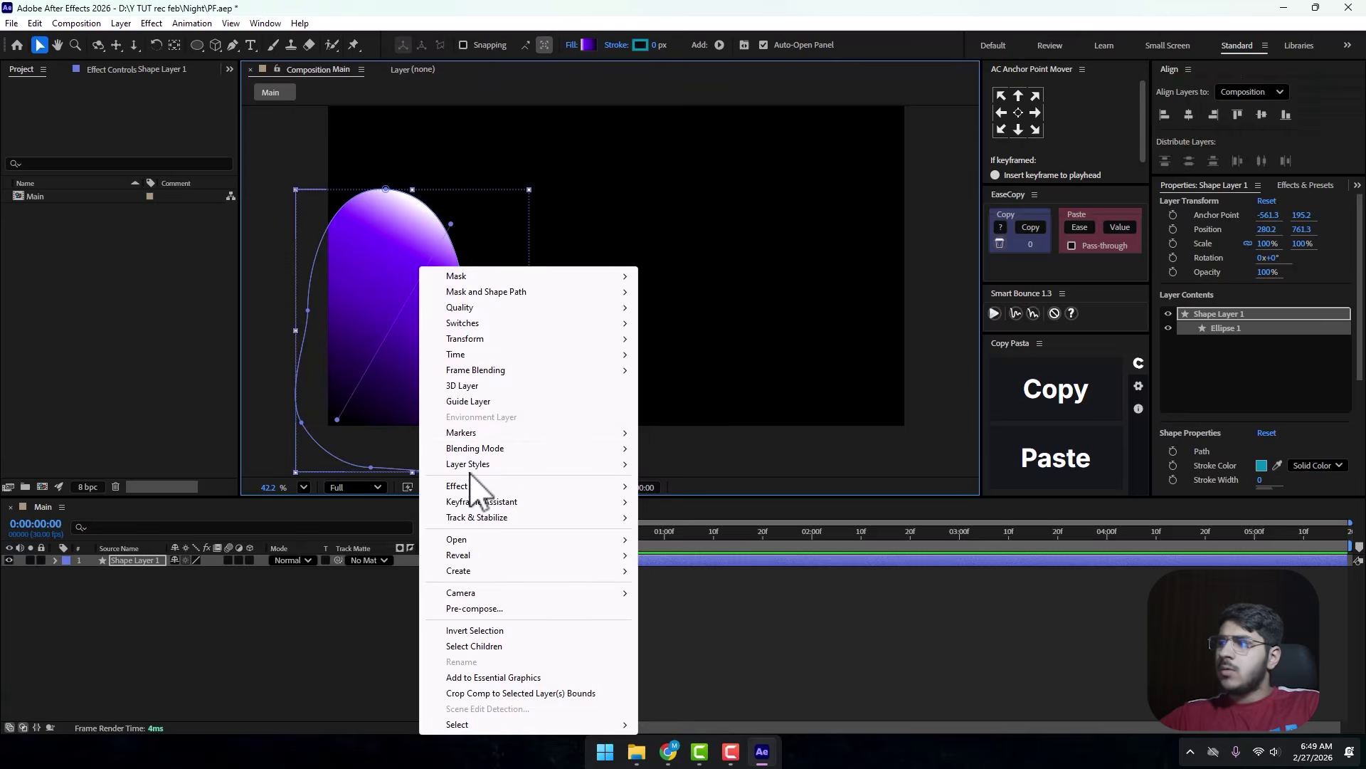
{"action": "left_click", "coordinate": [131, 579]}
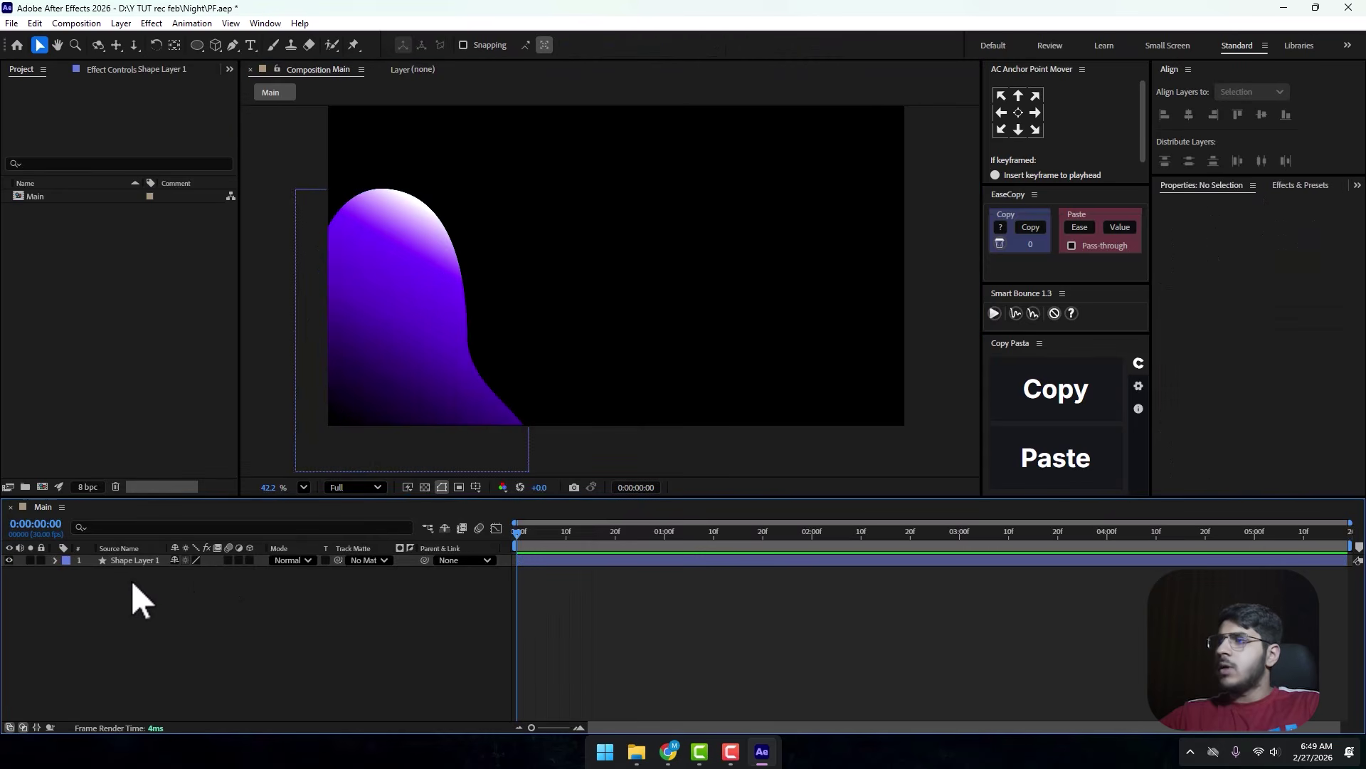
{"action": "left_click", "coordinate": [427, 403]}
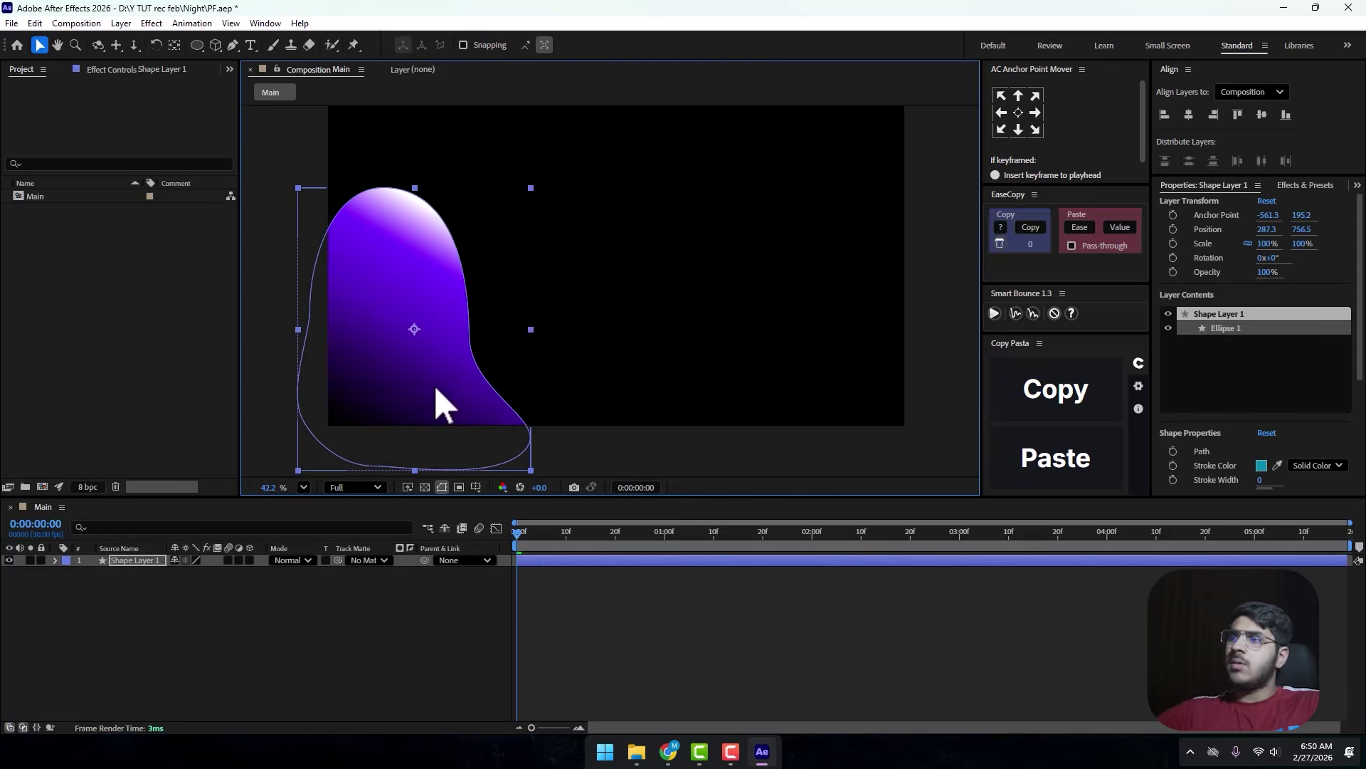
{"action": "left_click_drag", "start_coordinate": [433, 409], "coordinate": [419, 417]}
Delete the bright purple color stop from the fill gradient and move the medium purple stop closer to the white end.
{"action": "left_click", "coordinate": [587, 45]}
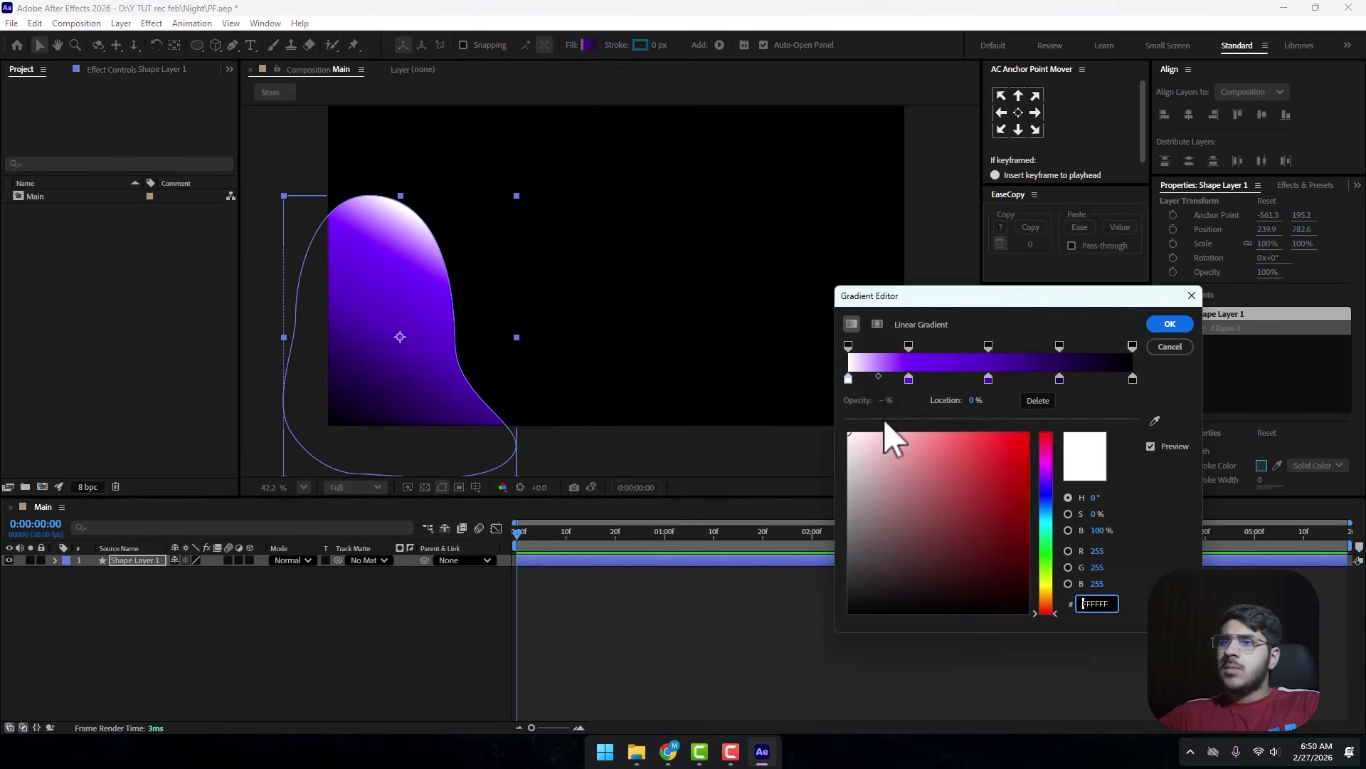
{"action": "left_click", "coordinate": [909, 378]}
{"action": "left_click", "coordinate": [1040, 400]}
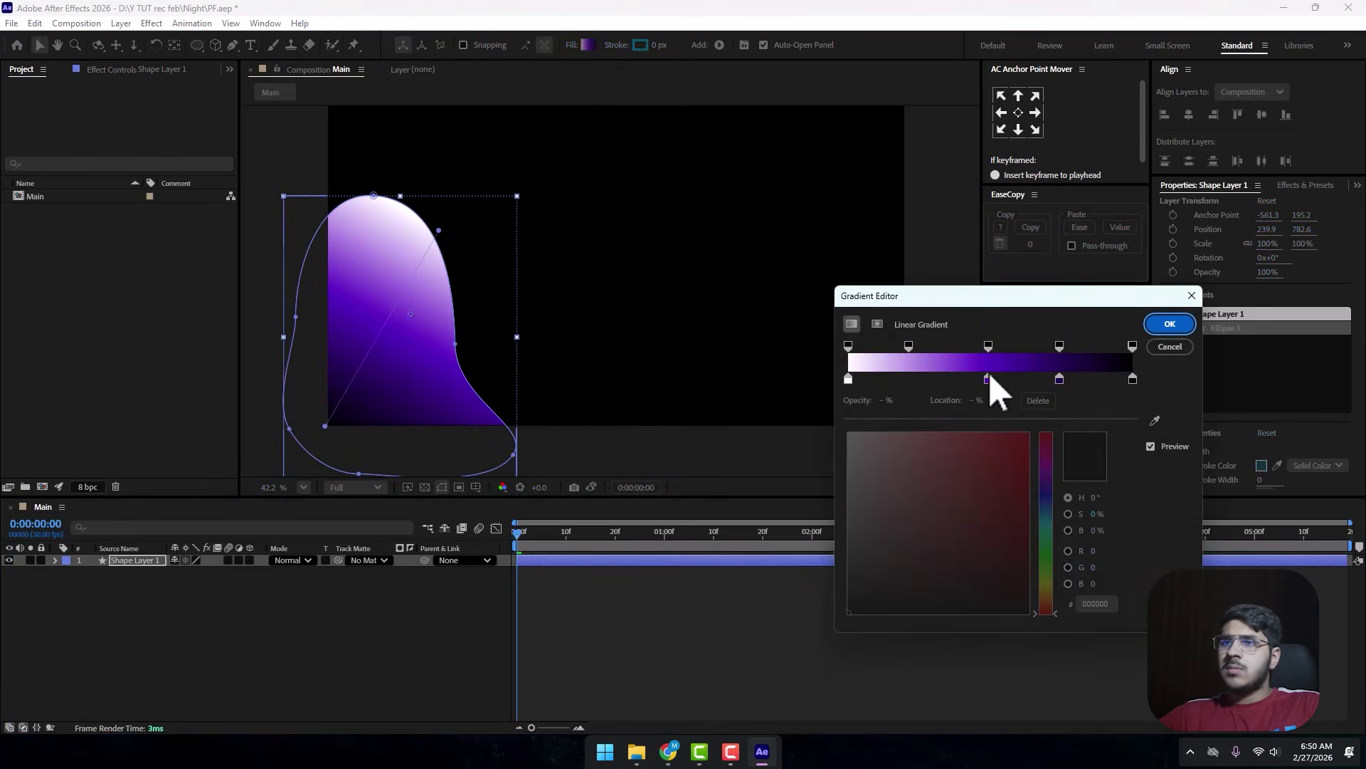
{"action": "left_click_drag", "start_coordinate": [987, 378], "coordinate": [942, 347]}
Delete the opacity stop nearest the white end, place the next opacity stop at 32.2%, and accept the gradient.
{"action": "left_click", "coordinate": [909, 346]}
{"action": "left_click", "coordinate": [1037, 403]}
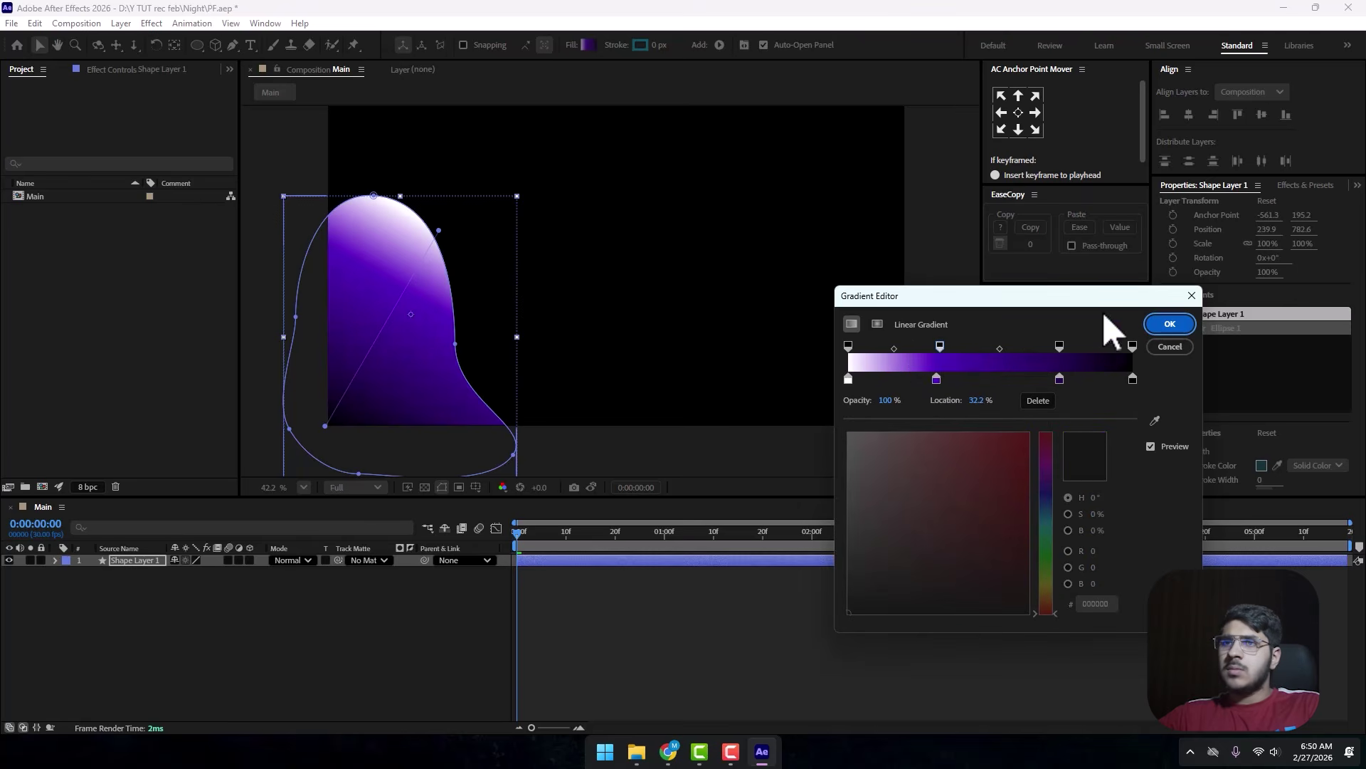
{"action": "left_click", "coordinate": [1170, 324]}
Move the gradient's white end outside the blob's upper-right edge and its black end slightly inward from the lower left.
{"action": "left_click_drag", "start_coordinate": [438, 231], "coordinate": [473, 228]}
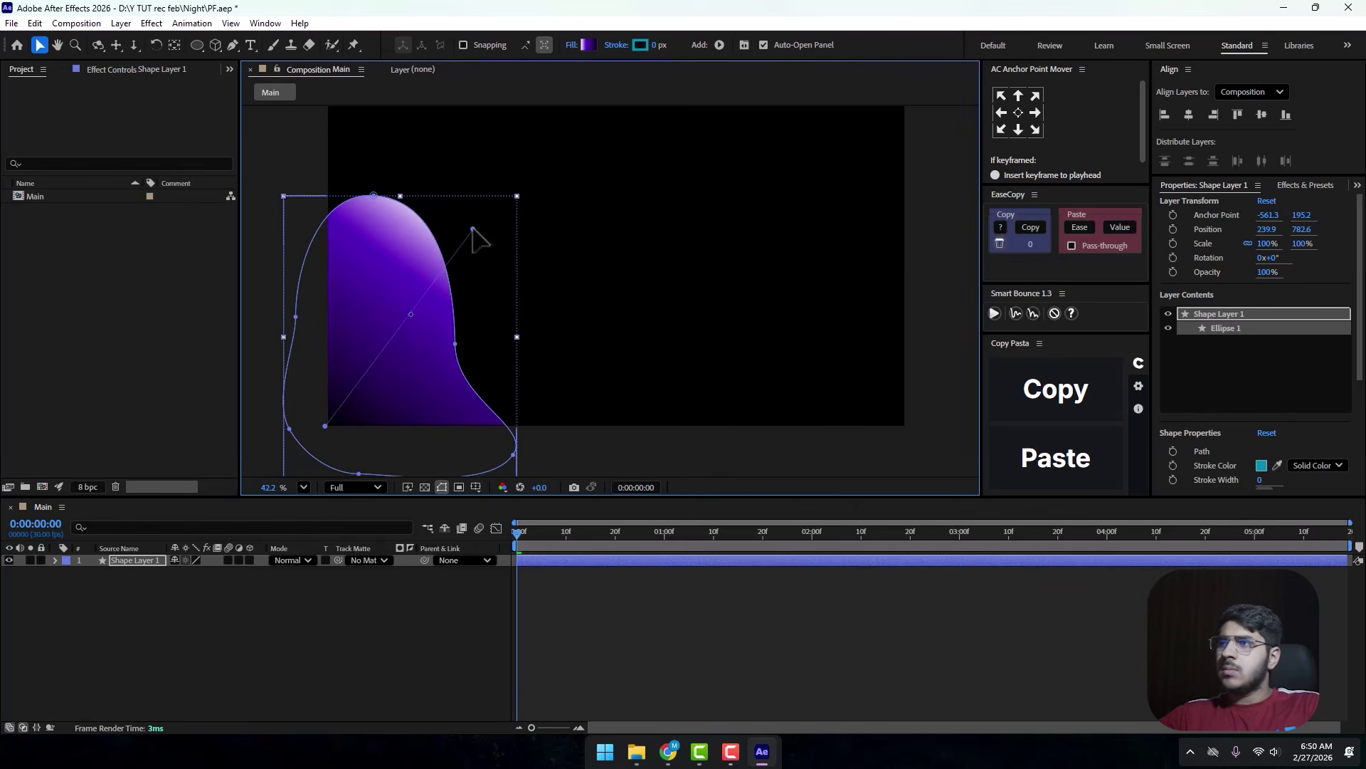
{"action": "left_click_drag", "start_coordinate": [326, 425], "coordinate": [355, 404]}
{"action": "left_click_drag", "start_coordinate": [473, 228], "coordinate": [472, 275]}
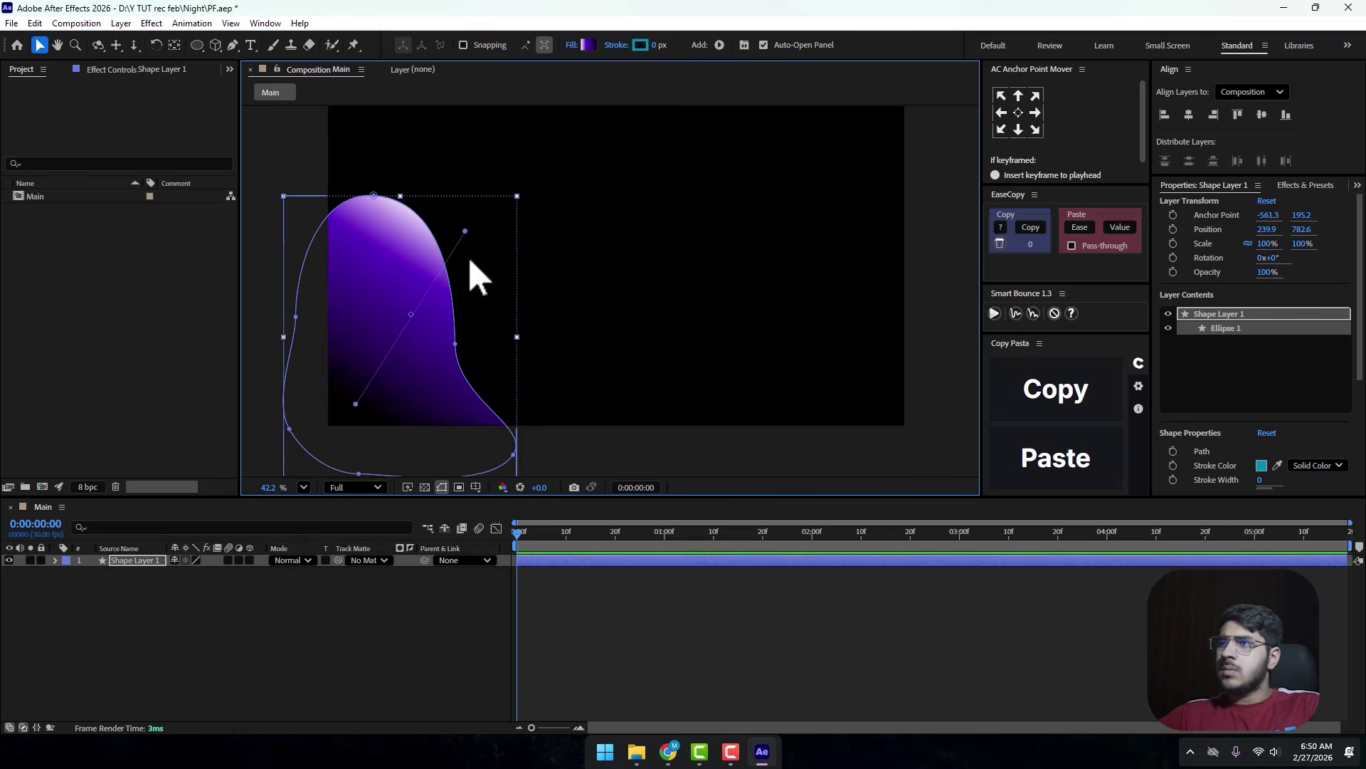
Duplicate the blob layer, flip the copy horizontally, and place it on the composition's right side at position 1735.6, 777.9.
{"action": "left_click", "coordinate": [101, 587]}
{"action": "left_click", "coordinate": [132, 561]}
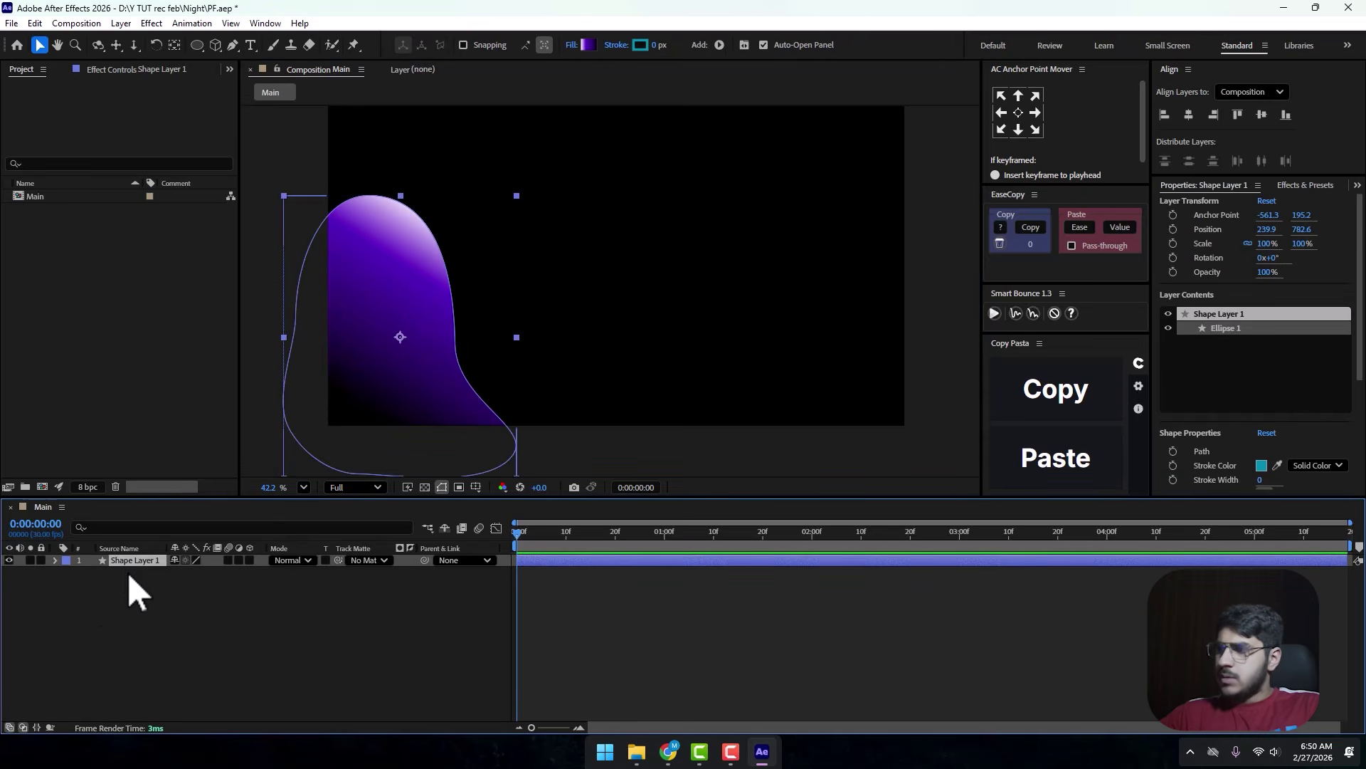
{"action": "key", "text": "ctrl+d"}
{"action": "right_click", "coordinate": [144, 574]}
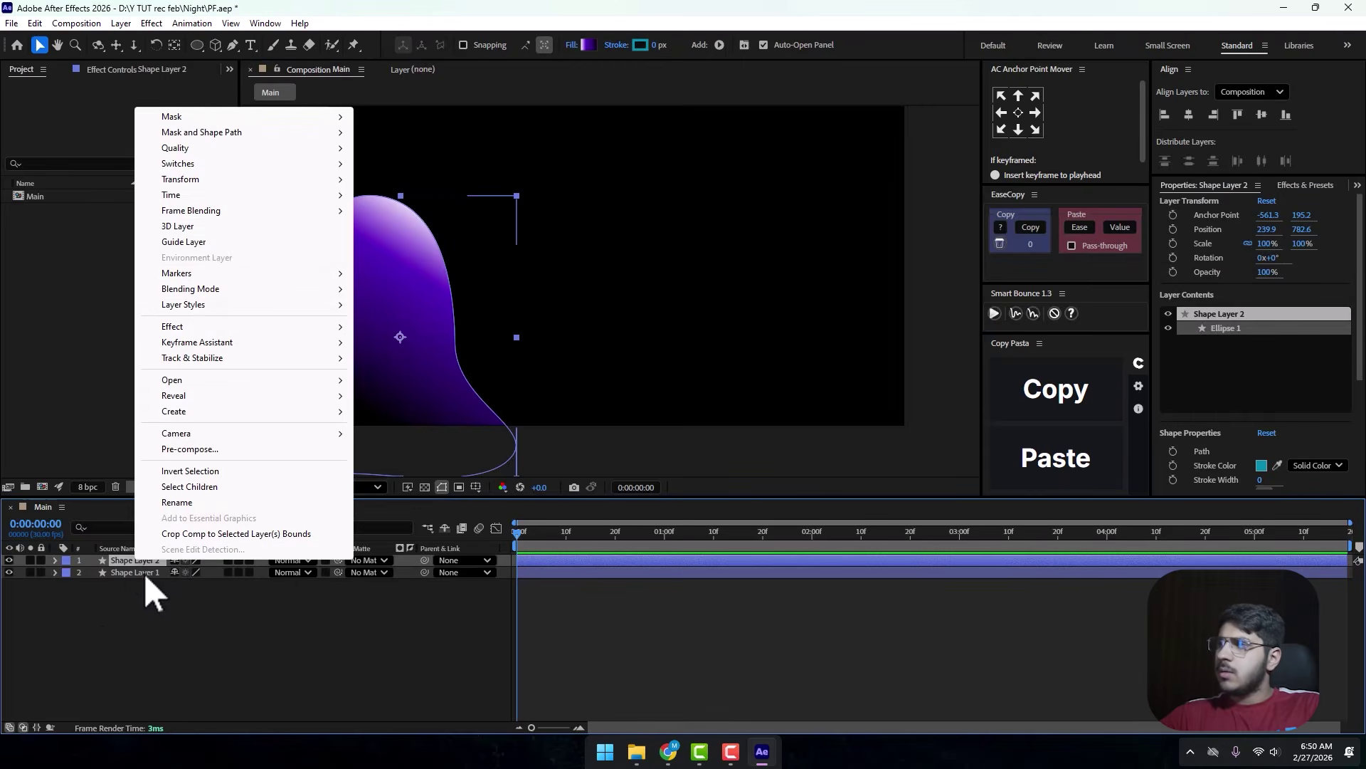
{"action": "mouse_move", "coordinate": [320, 184]}
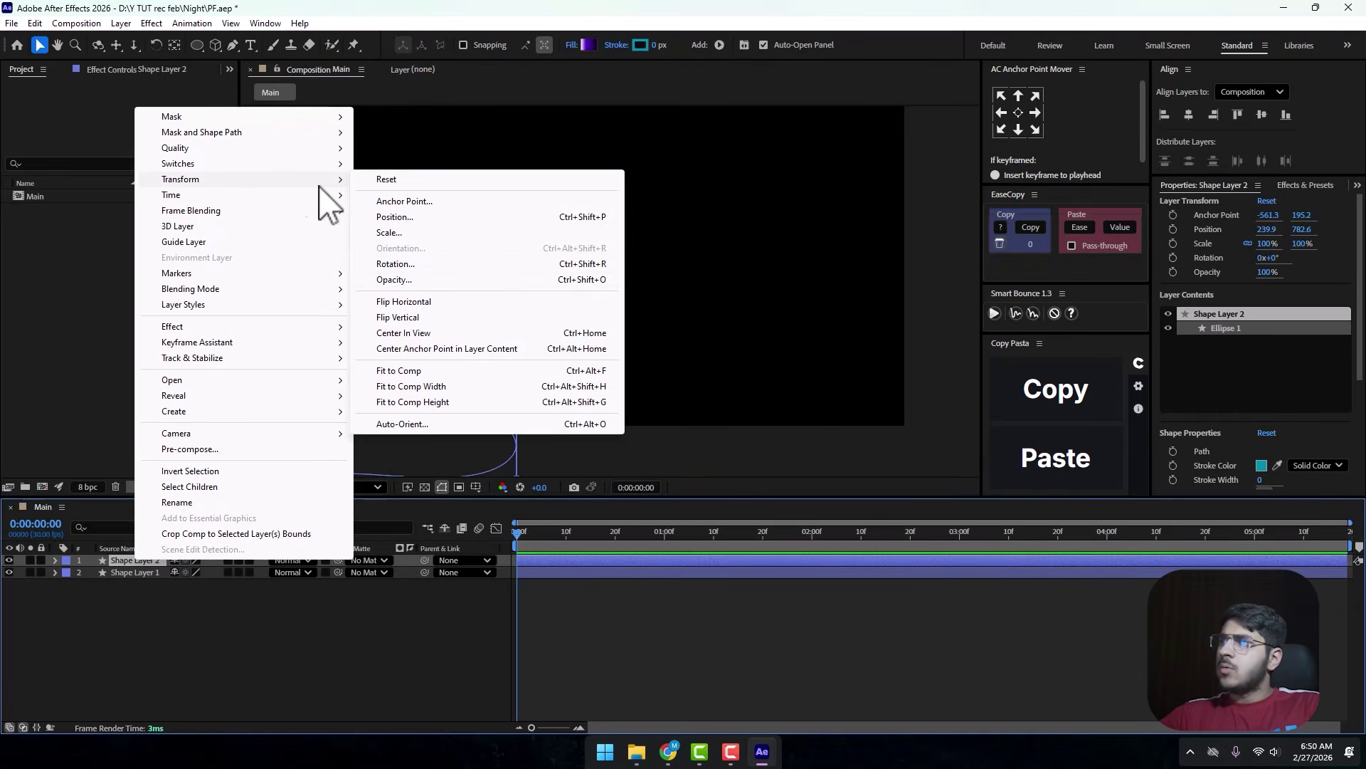
{"action": "left_click", "coordinate": [404, 301]}
{"action": "left_click_drag", "start_coordinate": [381, 406], "coordinate": [833, 395]}
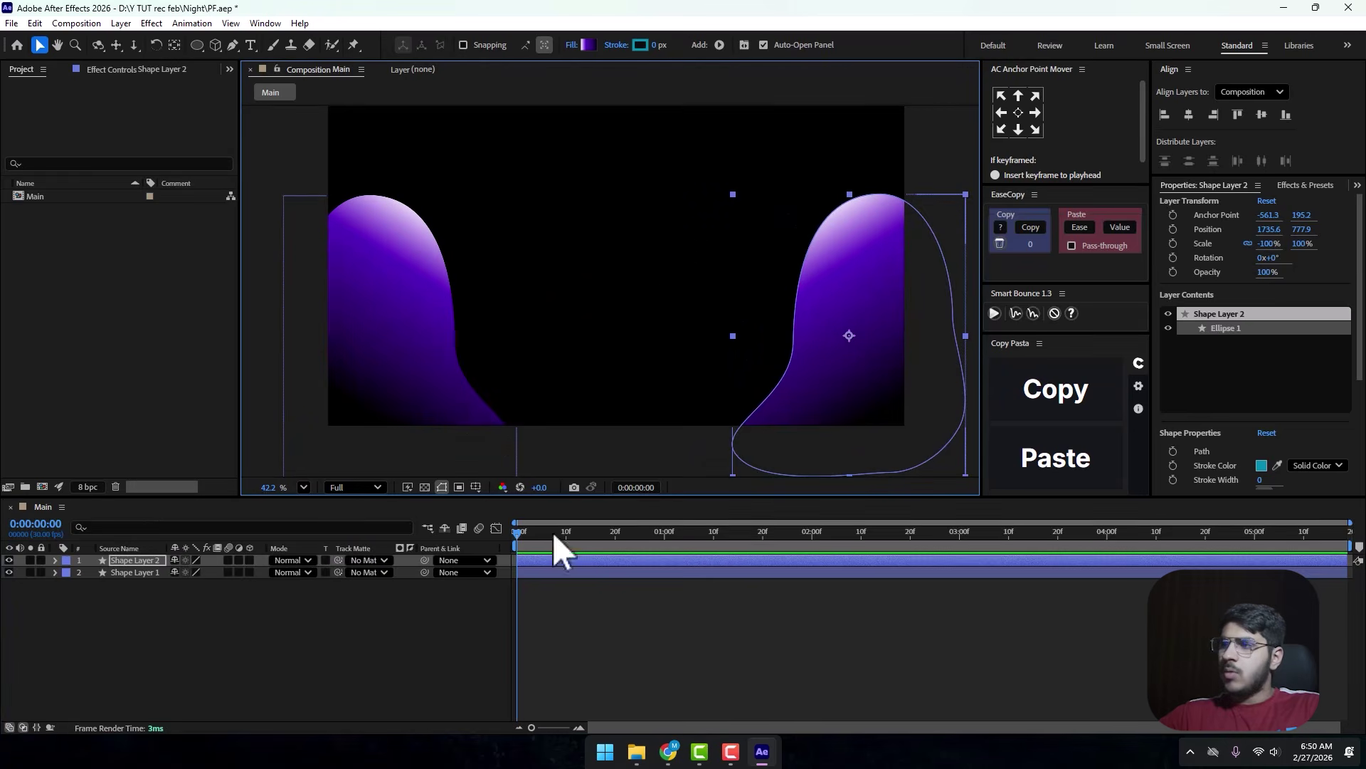
Rotate the mirrored right blob clockwise by a few degrees.
{"action": "key", "text": "r"}
{"action": "left_click_drag", "start_coordinate": [182, 573], "coordinate": [193, 573]}
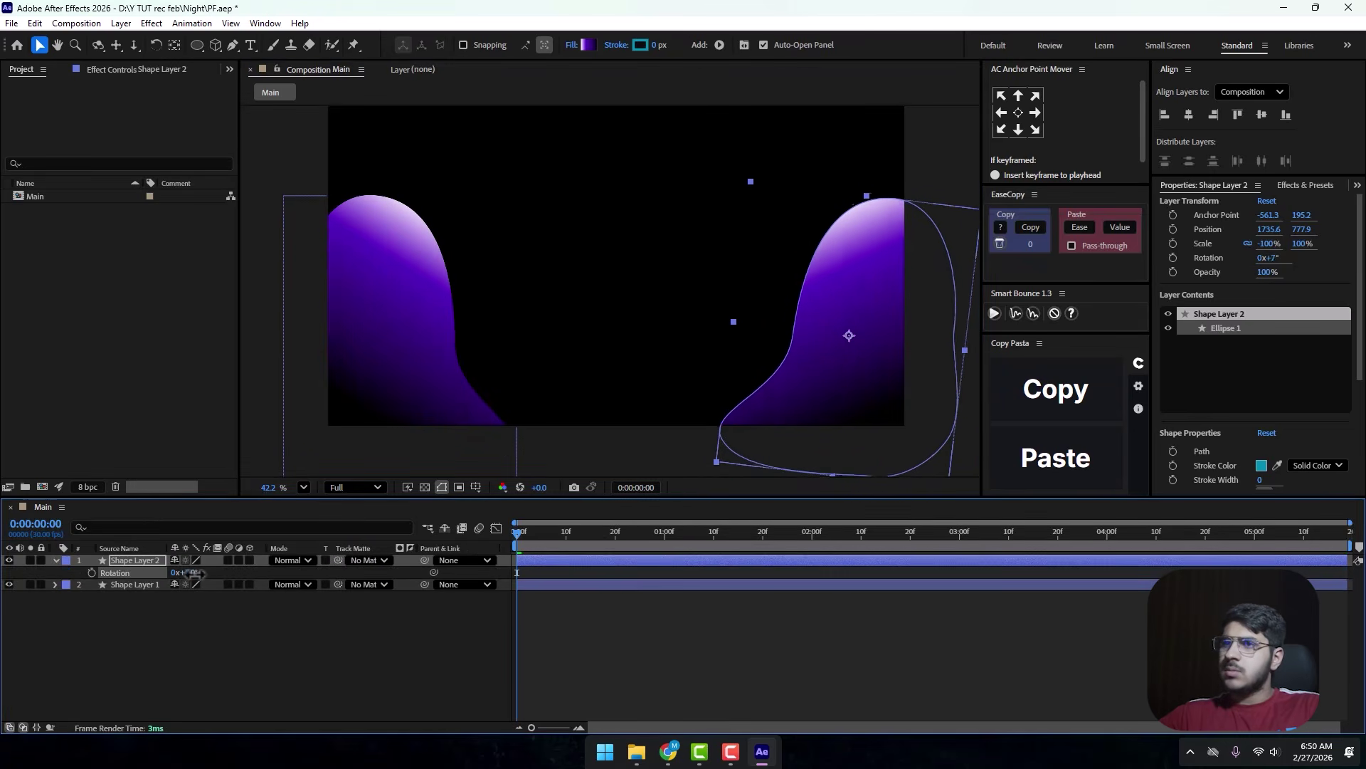
{"action": "left_click", "coordinate": [125, 632]}
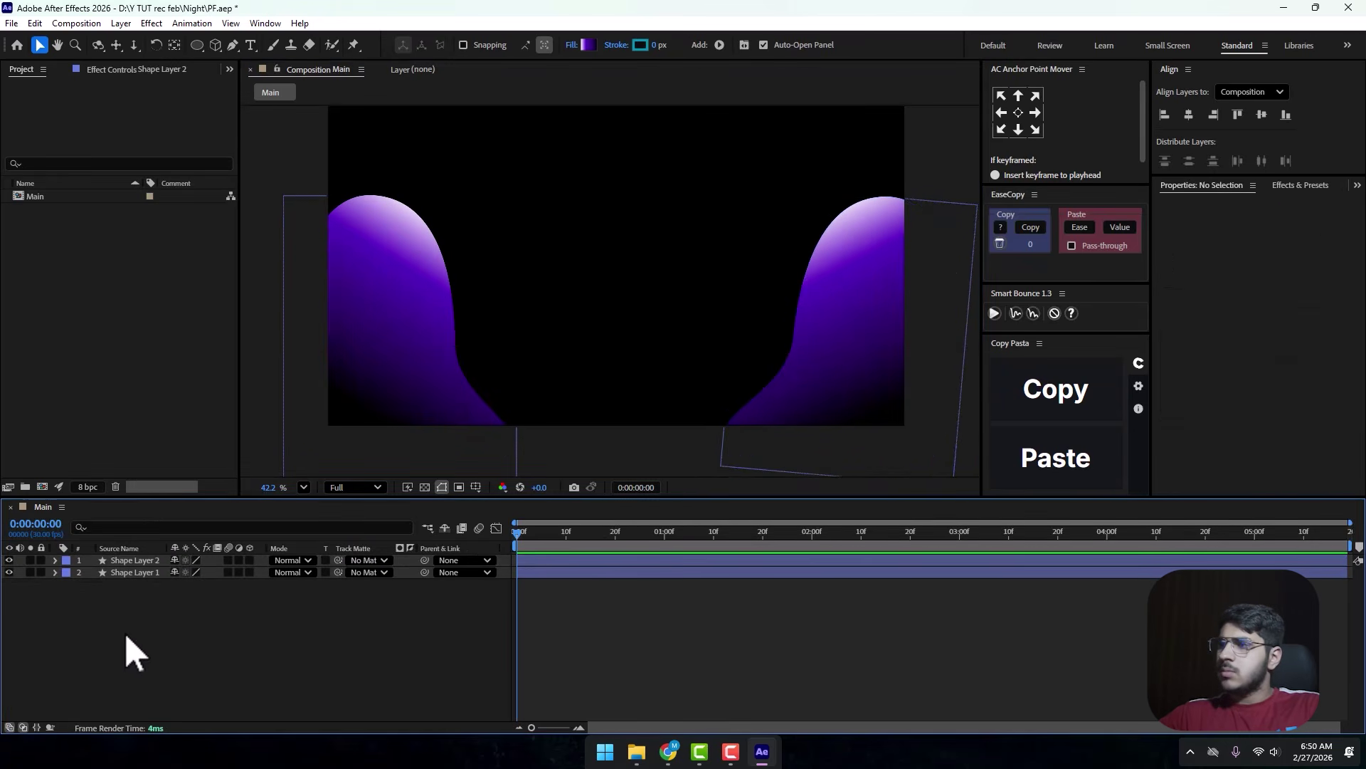
Duplicate the left blob layer, put the copy first in the layer stack, and place it at position 713.9, 808.7.
{"action": "left_click", "coordinate": [400, 357]}
{"action": "key", "text": "ctrl+d"}
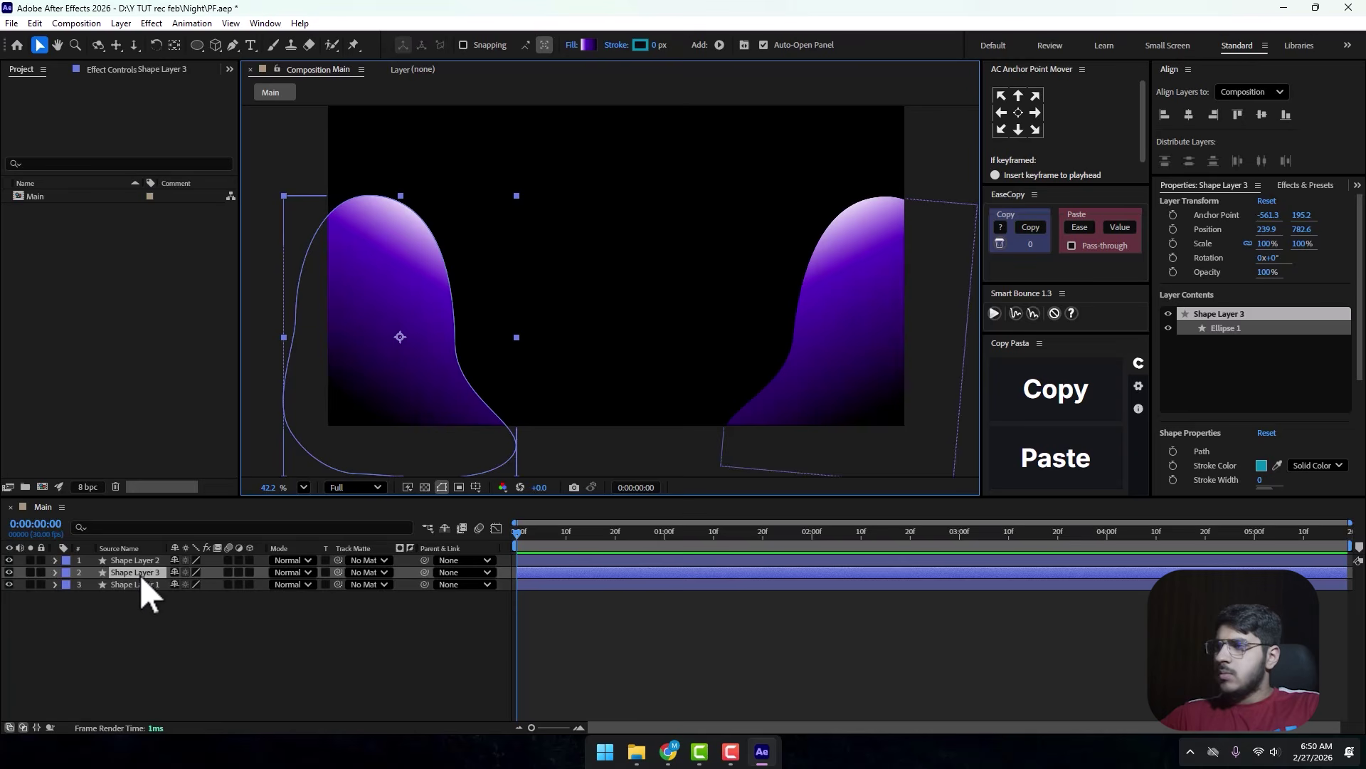
{"action": "left_click_drag", "start_coordinate": [141, 578], "coordinate": [141, 562]}
{"action": "left_click_drag", "start_coordinate": [384, 276], "coordinate": [526, 284]}
Reshape the copied blob's path by moving its left points outward, lowering its top point, and pulling its right and lower-right points inward.
{"action": "key", "text": "g"}
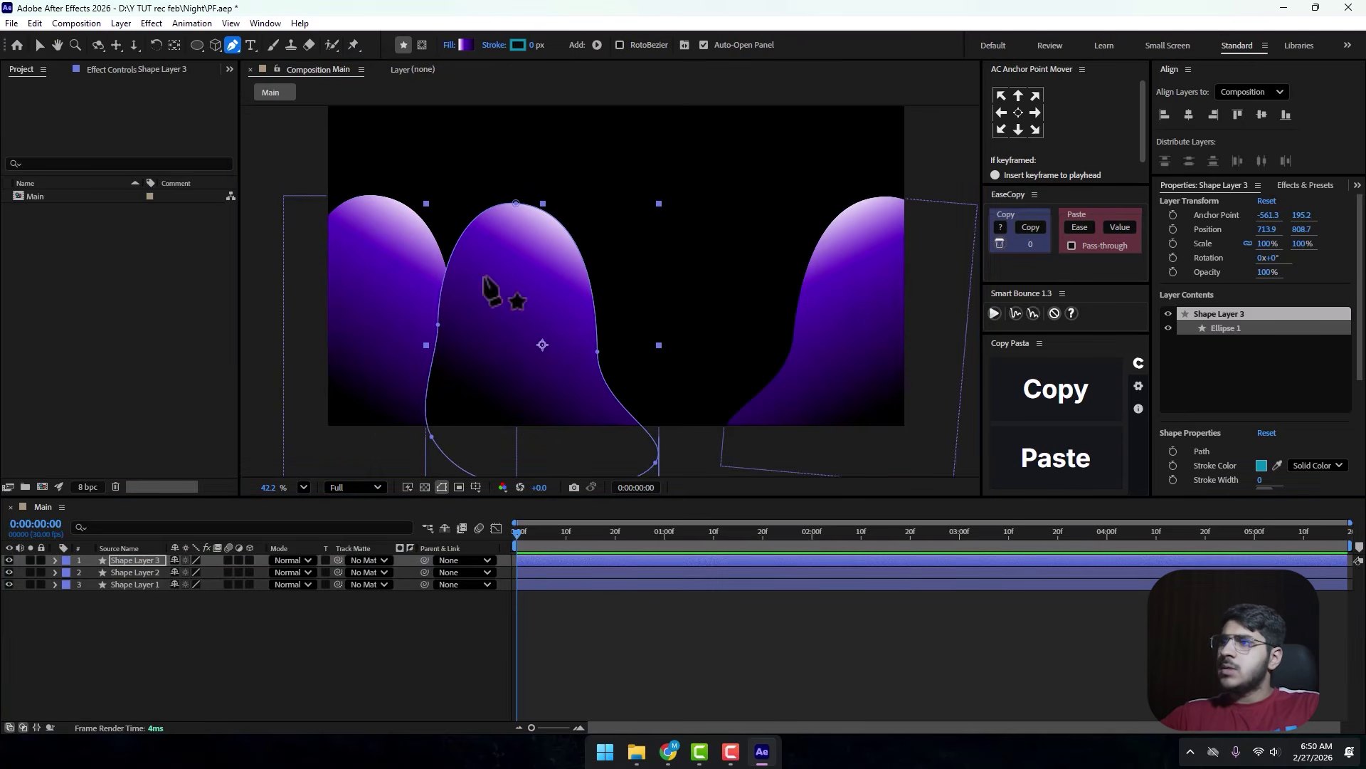
{"action": "left_click_drag", "start_coordinate": [441, 335], "coordinate": [403, 329]}
{"action": "left_click_drag", "start_coordinate": [416, 408], "coordinate": [404, 465]}
{"action": "left_click_drag", "start_coordinate": [518, 205], "coordinate": [513, 230]}
{"action": "left_click_drag", "start_coordinate": [597, 351], "coordinate": [547, 366]}
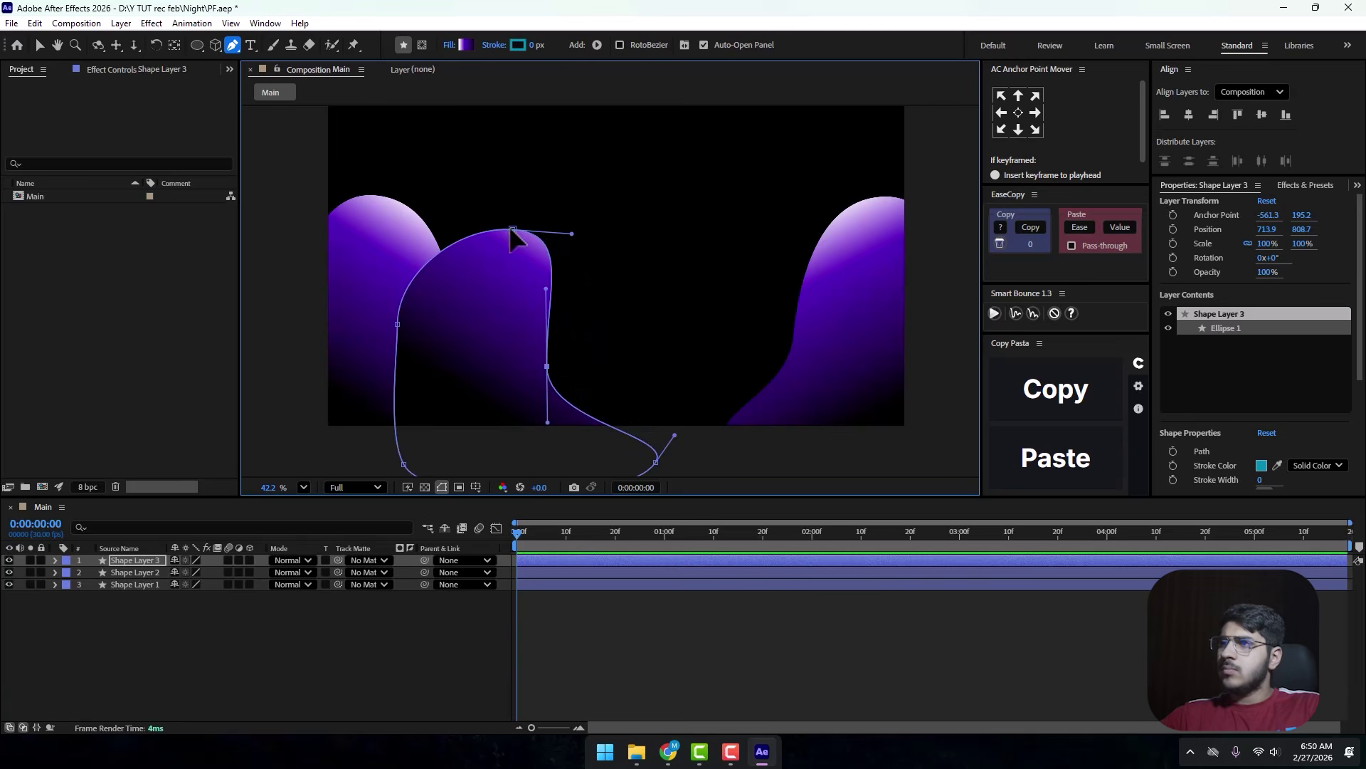
{"action": "left_click_drag", "start_coordinate": [512, 230], "coordinate": [477, 278]}
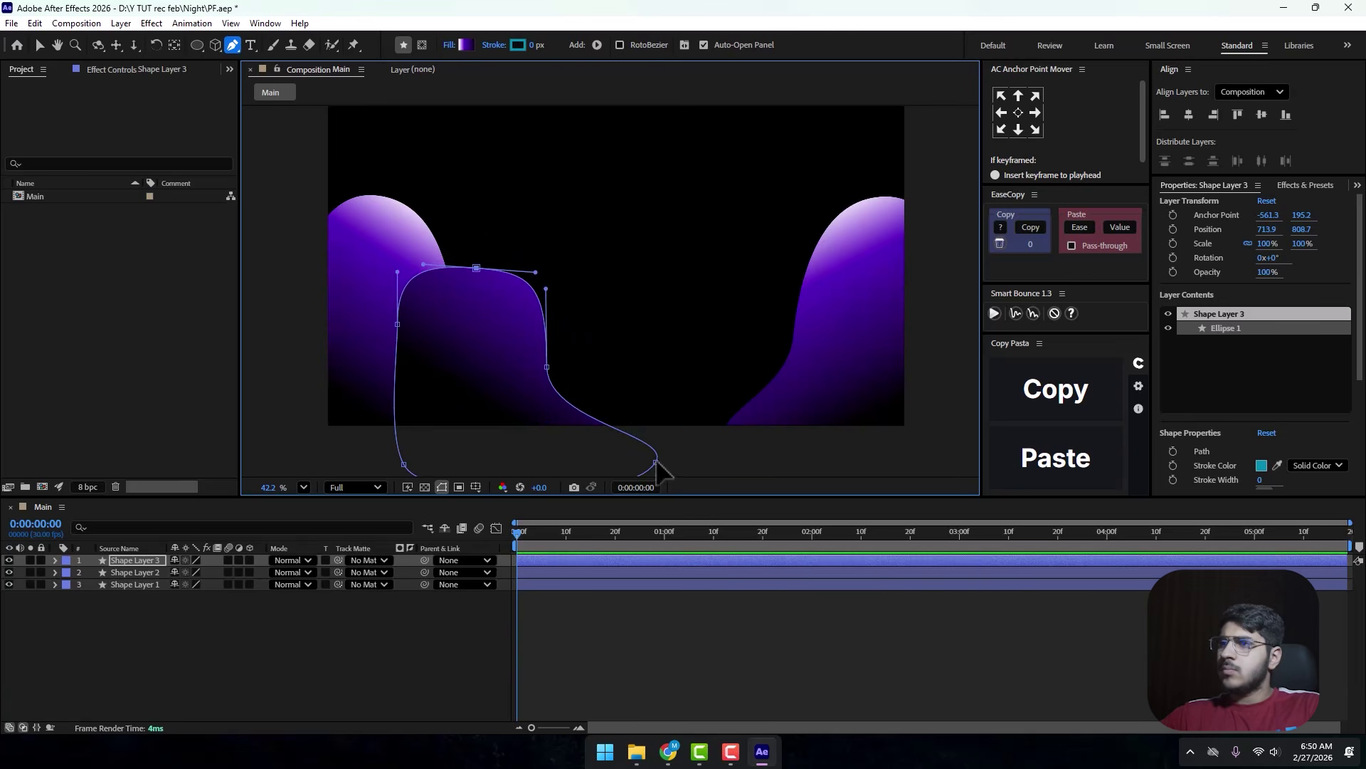
{"action": "left_click_drag", "start_coordinate": [655, 464], "coordinate": [502, 456]}
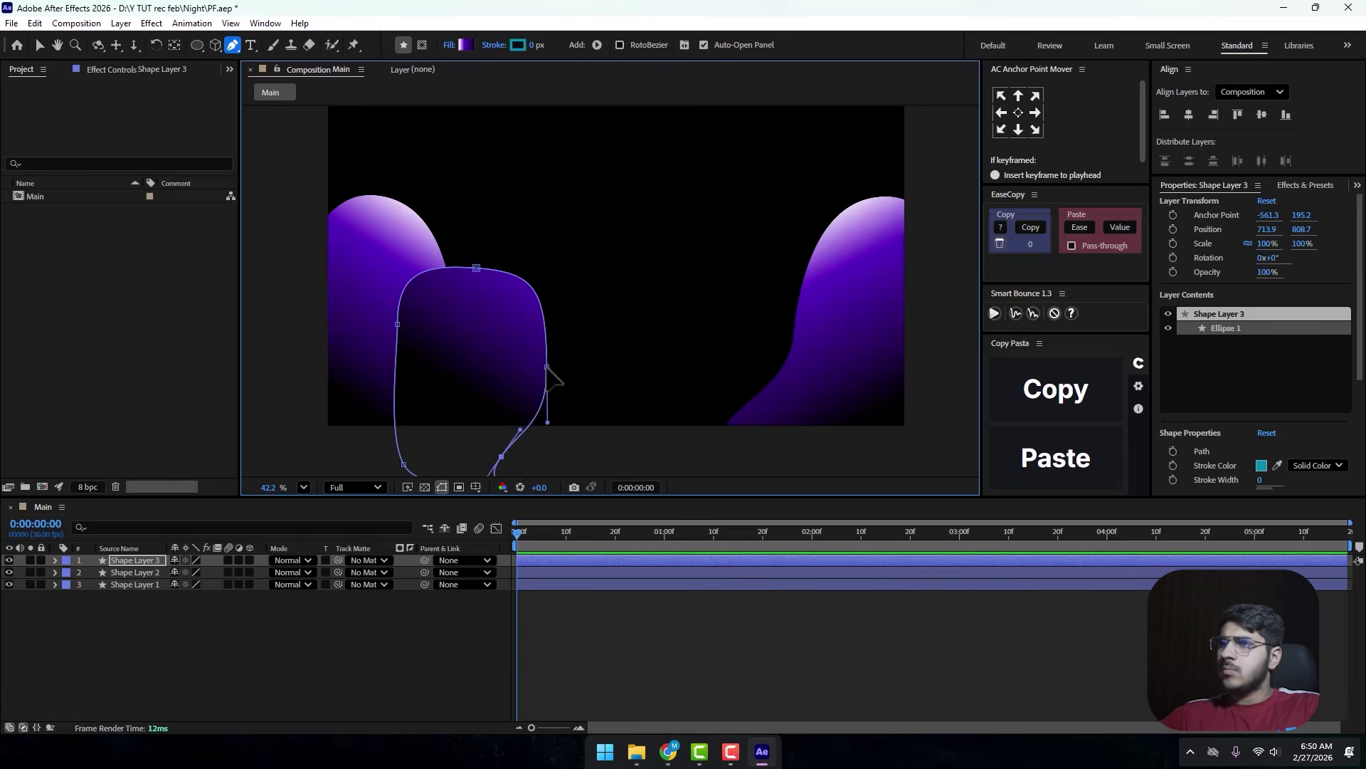
Widen the copied blob's right side slightly and raise and round its top into a smooth egg-like curve.
{"action": "left_click_drag", "start_coordinate": [547, 367], "coordinate": [568, 361]}
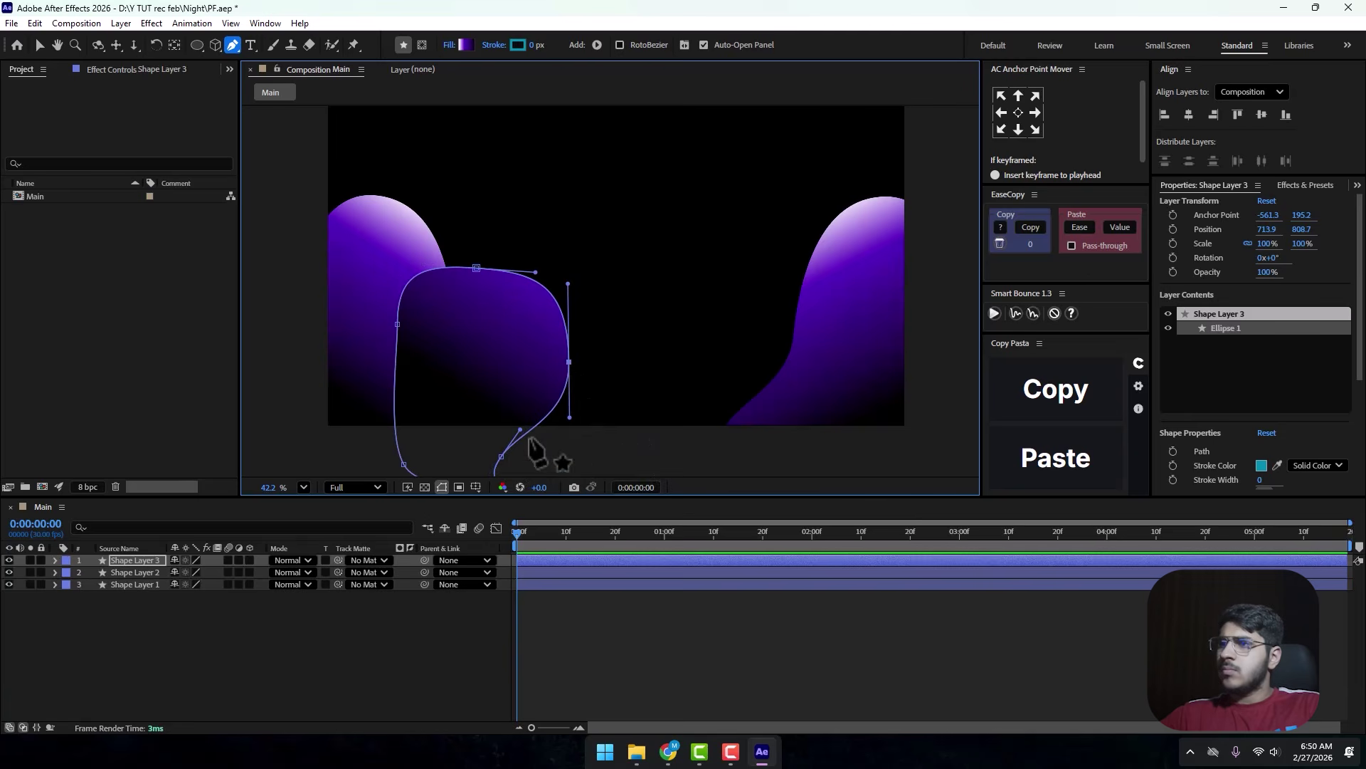
{"action": "left_click_drag", "start_coordinate": [502, 458], "coordinate": [567, 461]}
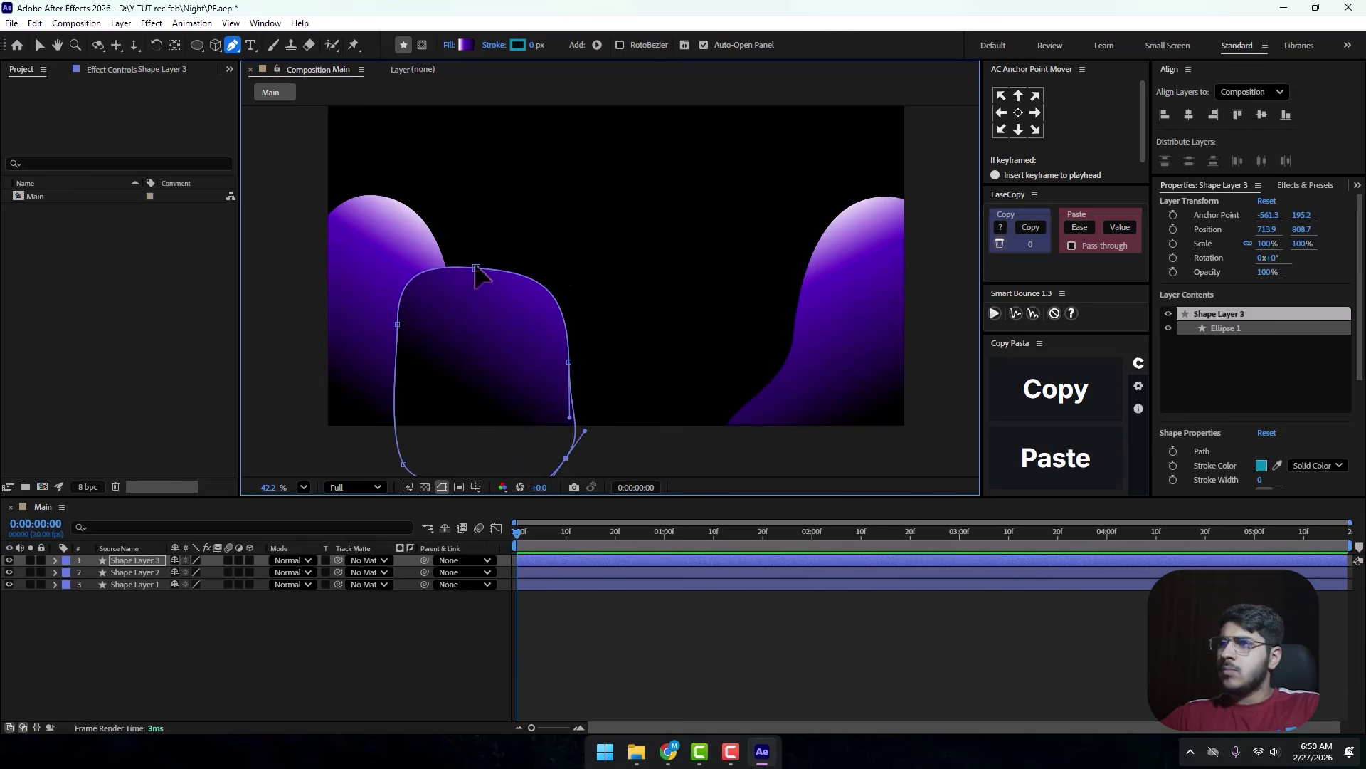
{"action": "left_click_drag", "start_coordinate": [479, 271], "coordinate": [566, 325]}
{"action": "left_click", "coordinate": [398, 323]}
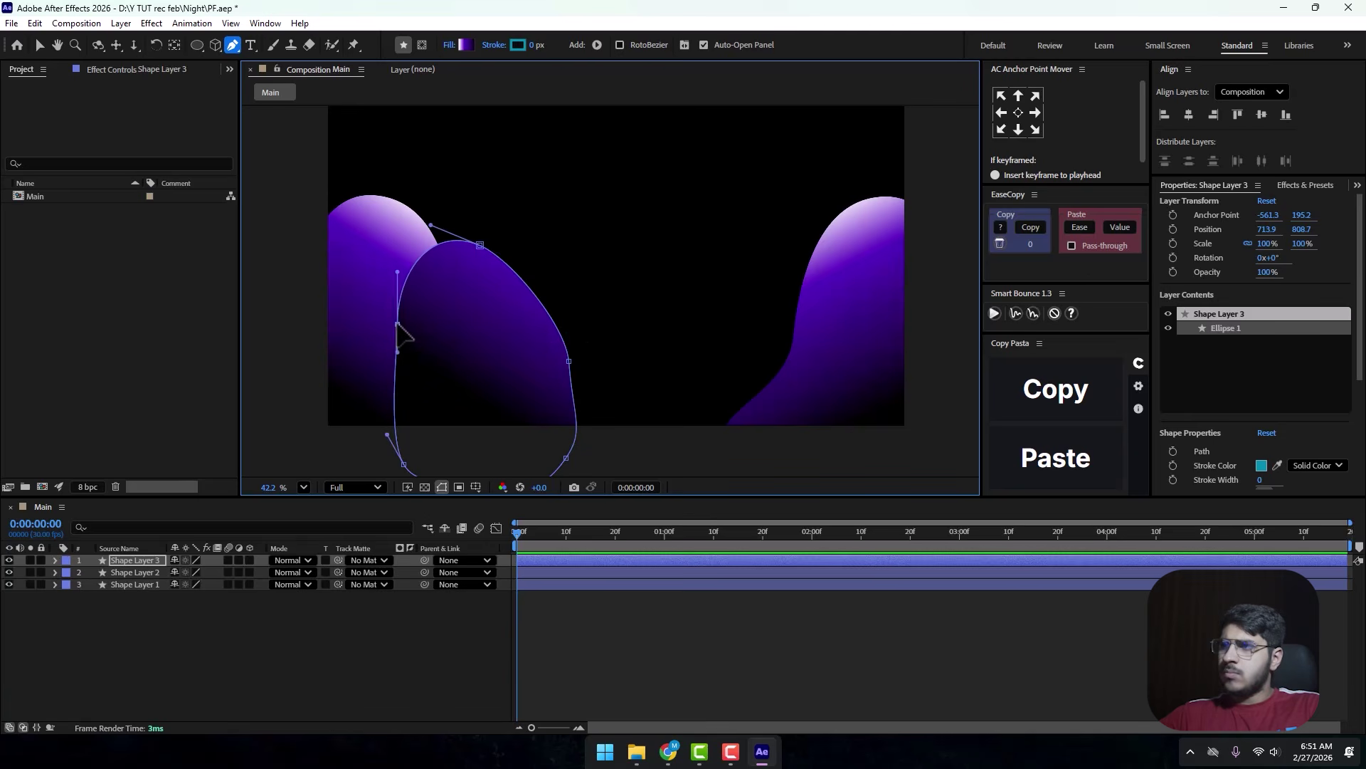
{"action": "left_click_drag", "start_coordinate": [397, 323], "coordinate": [392, 333]}
{"action": "left_click_drag", "start_coordinate": [492, 249], "coordinate": [542, 248]}
Send the reshaped blob layer behind the other two layers and nudge it to position 728.2, 806.3.
{"action": "left_click_drag", "start_coordinate": [130, 560], "coordinate": [139, 613]}
{"action": "key", "text": "v"}
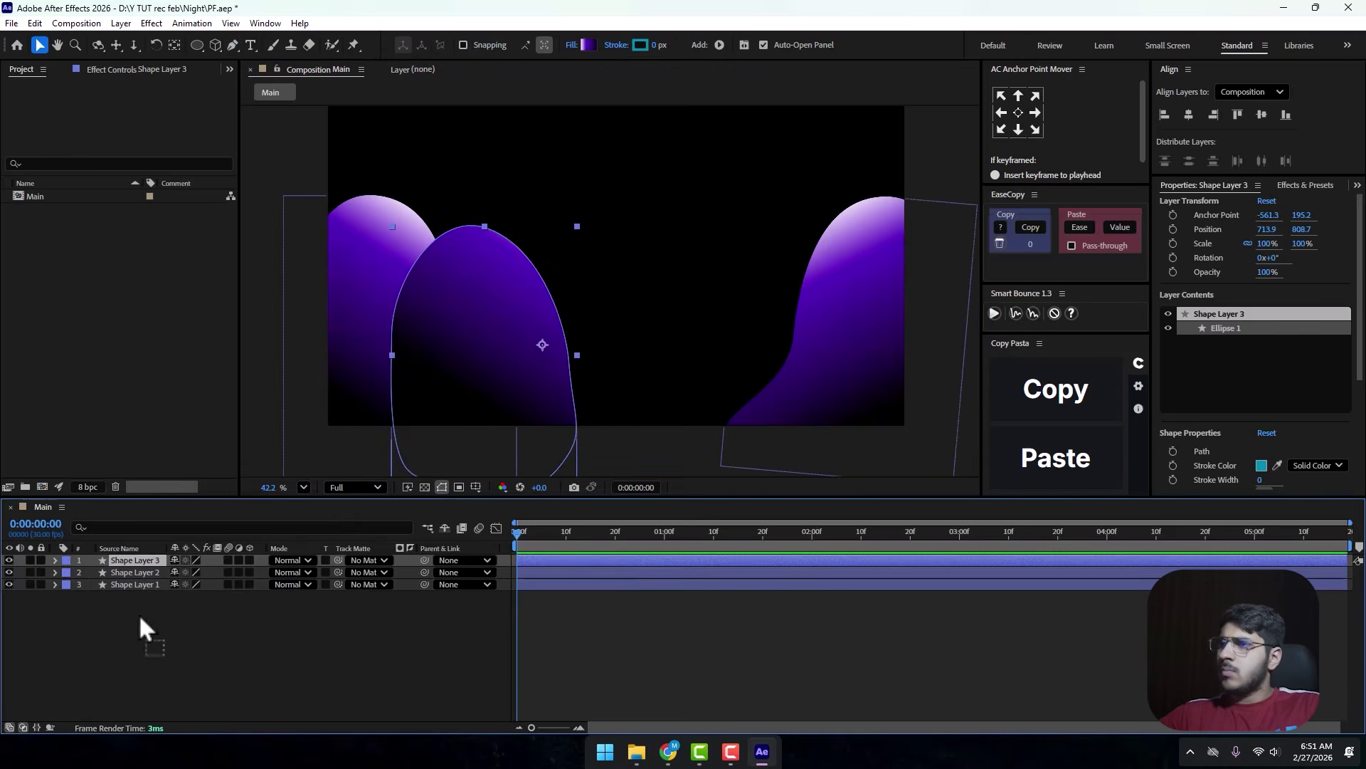
{"action": "left_click_drag", "start_coordinate": [554, 378], "coordinate": [558, 378]}
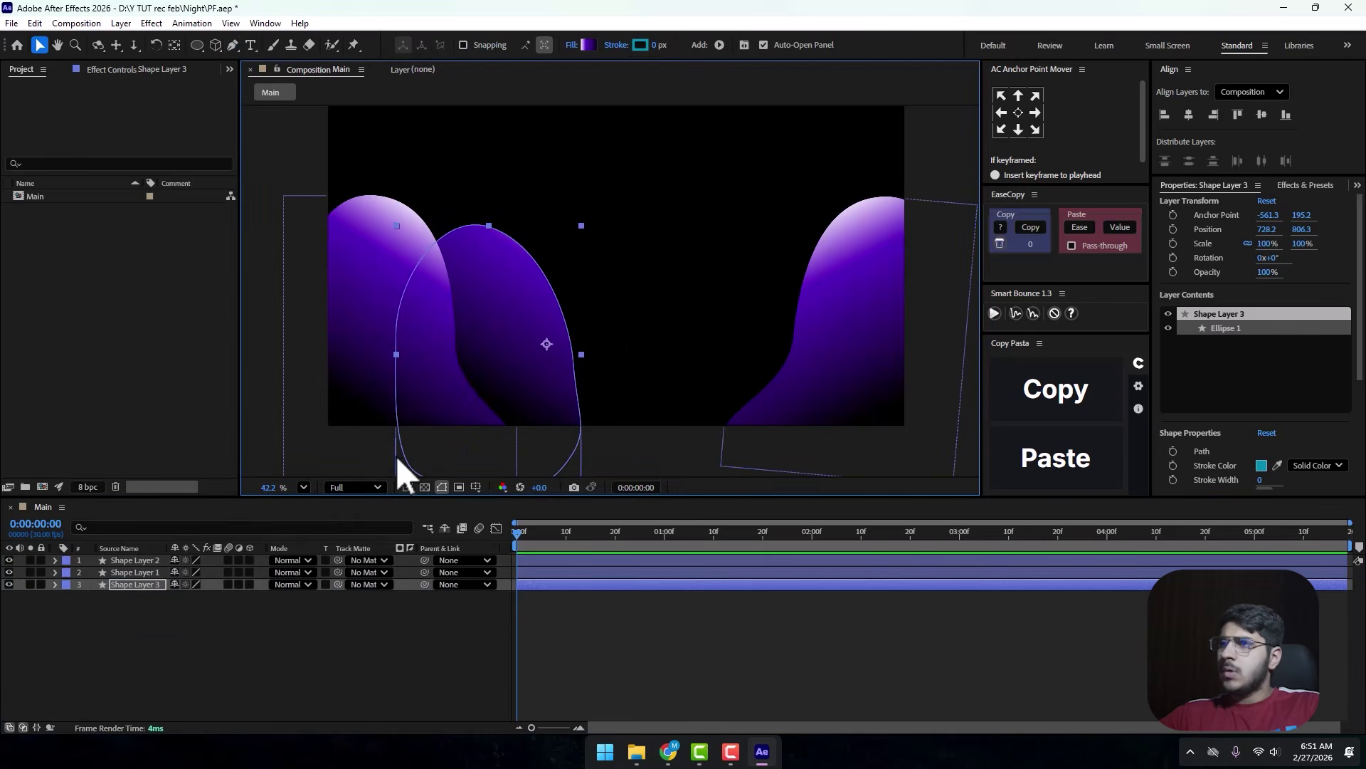
Shift the inner left blob's gradient so its white end sits at the upper-right edge and its black end well inside the left half.
{"action": "left_click", "coordinate": [509, 335]}
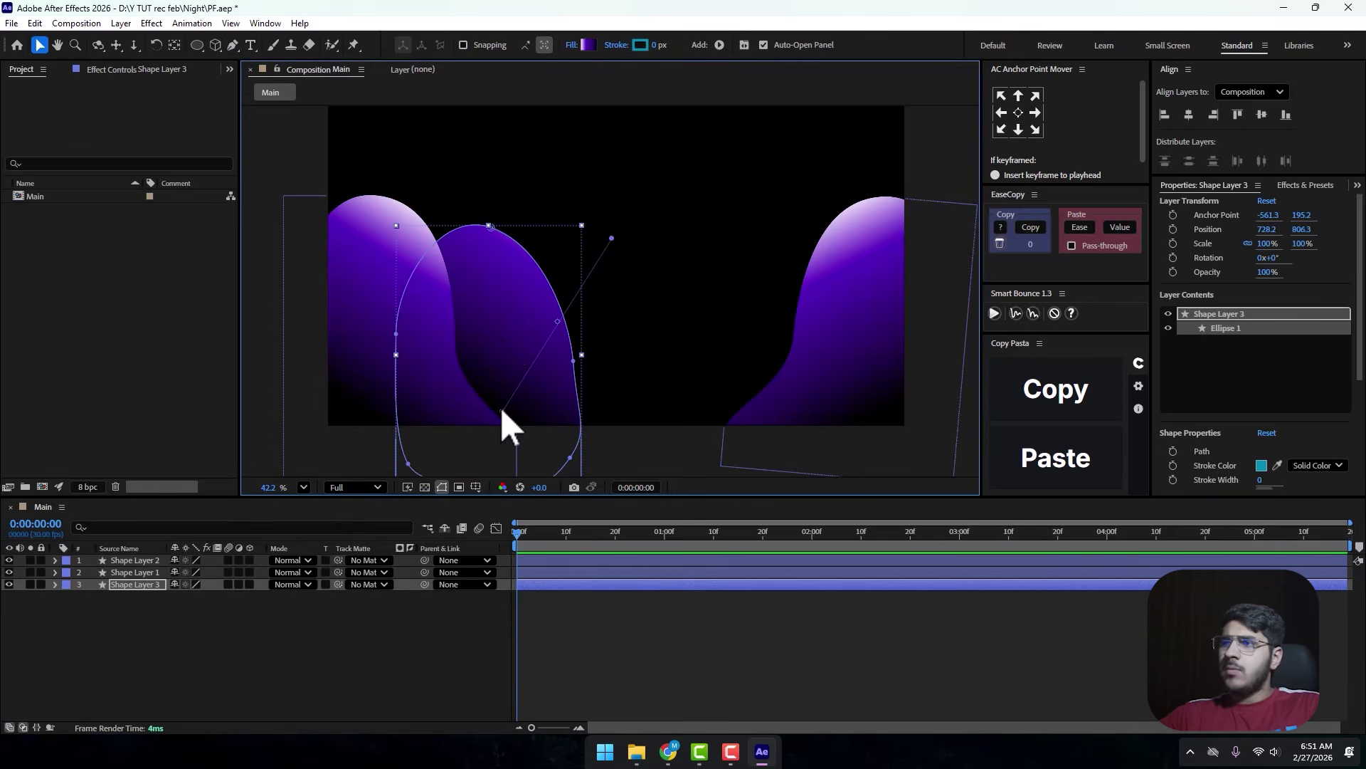
{"action": "left_click_drag", "start_coordinate": [502, 411], "coordinate": [490, 407]}
{"action": "left_click_drag", "start_coordinate": [611, 238], "coordinate": [528, 233]}
{"action": "left_click_drag", "start_coordinate": [490, 410], "coordinate": [447, 368]}
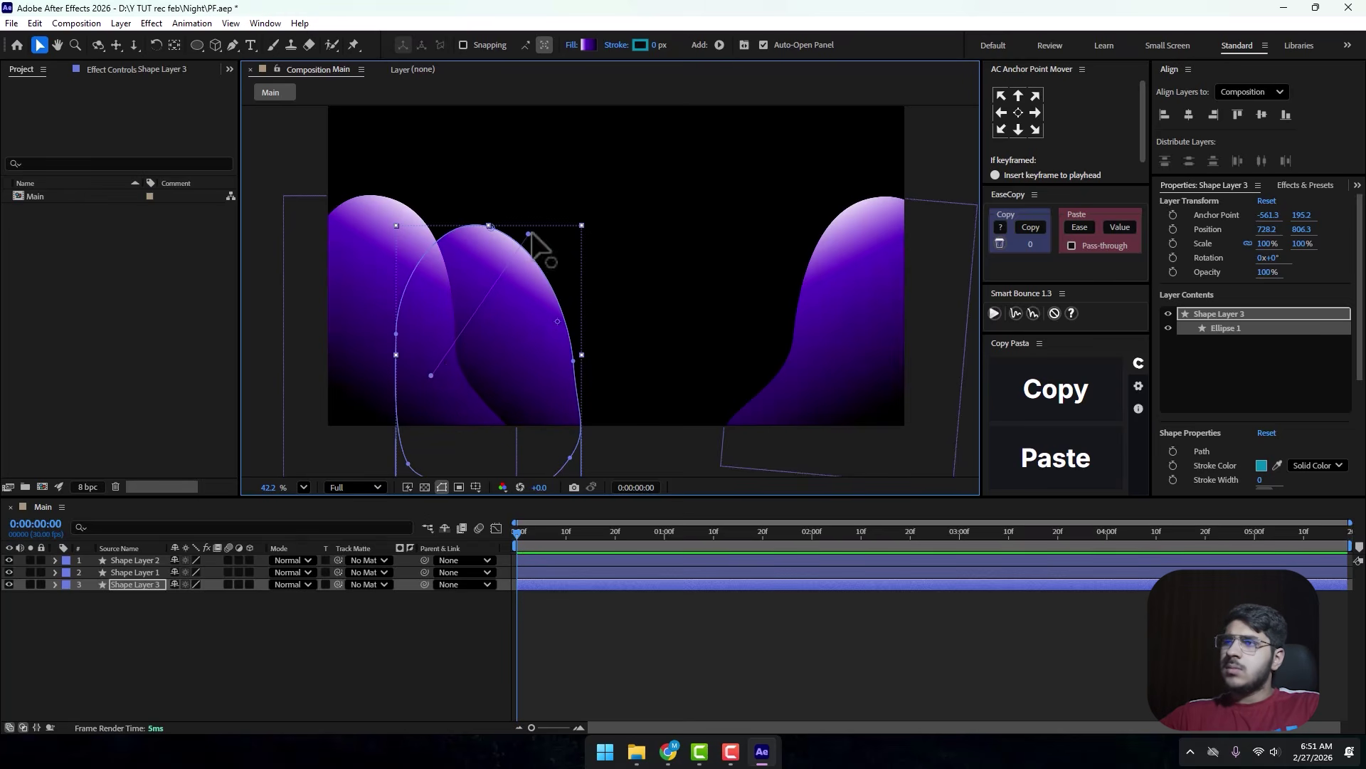
{"action": "left_click_drag", "start_coordinate": [531, 234], "coordinate": [565, 259]}
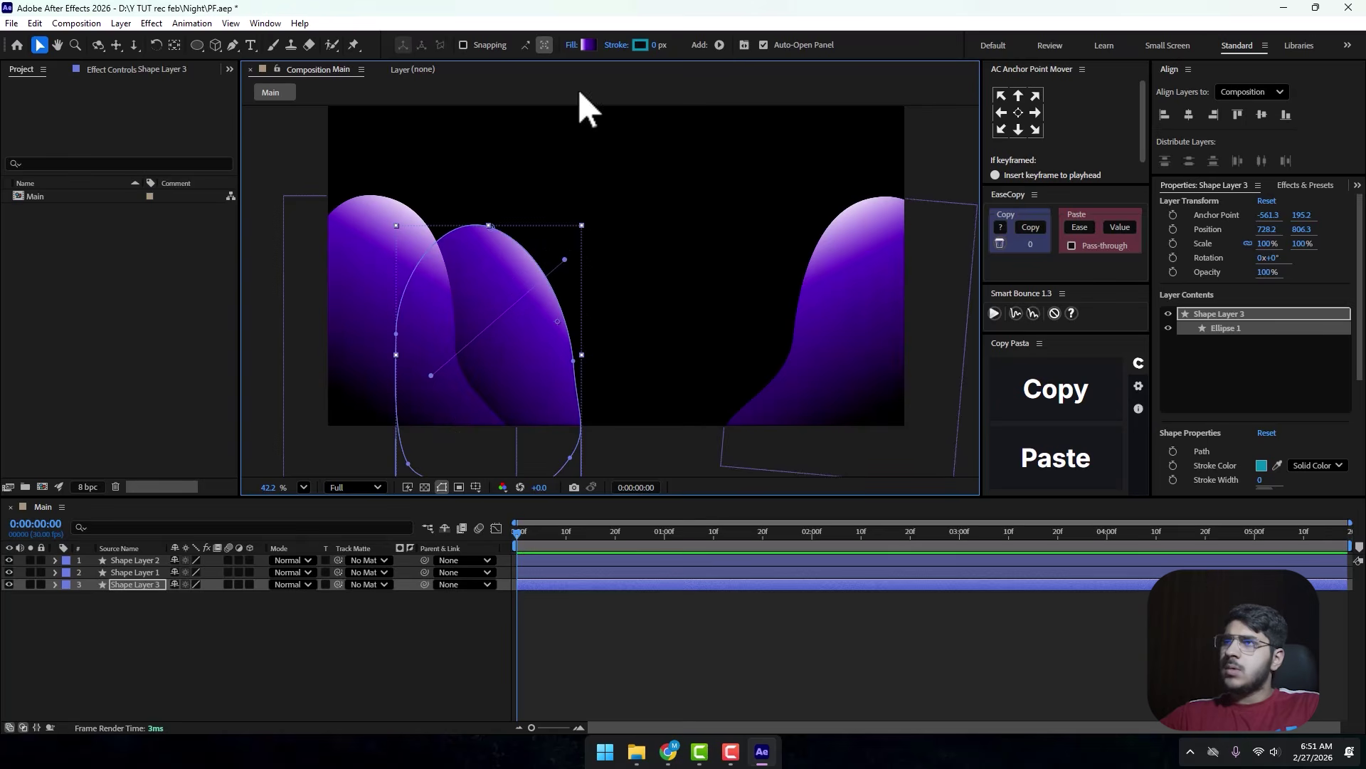
Switch the inner left blob's fill to a radial gradient.
{"action": "left_click", "coordinate": [571, 44]}
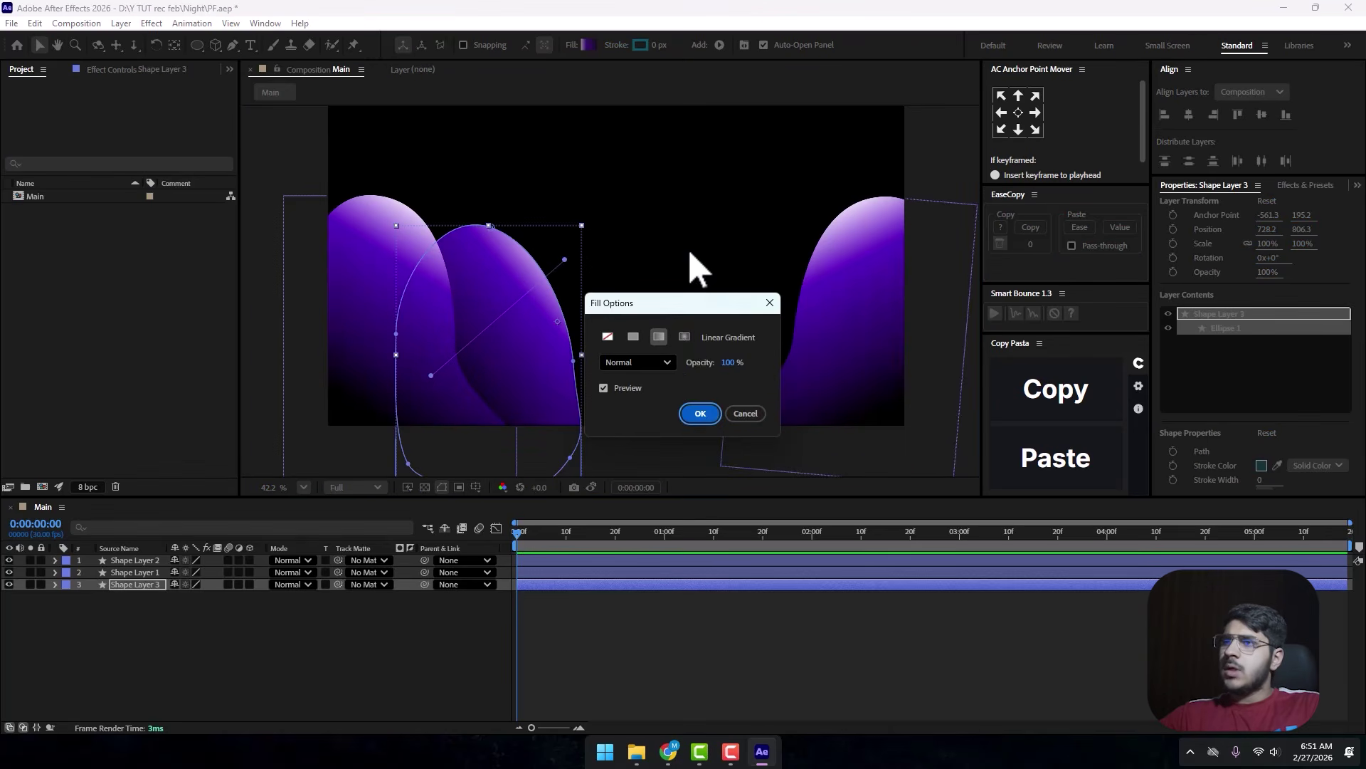
{"action": "left_click", "coordinate": [684, 336]}
{"action": "left_click", "coordinate": [699, 414]}
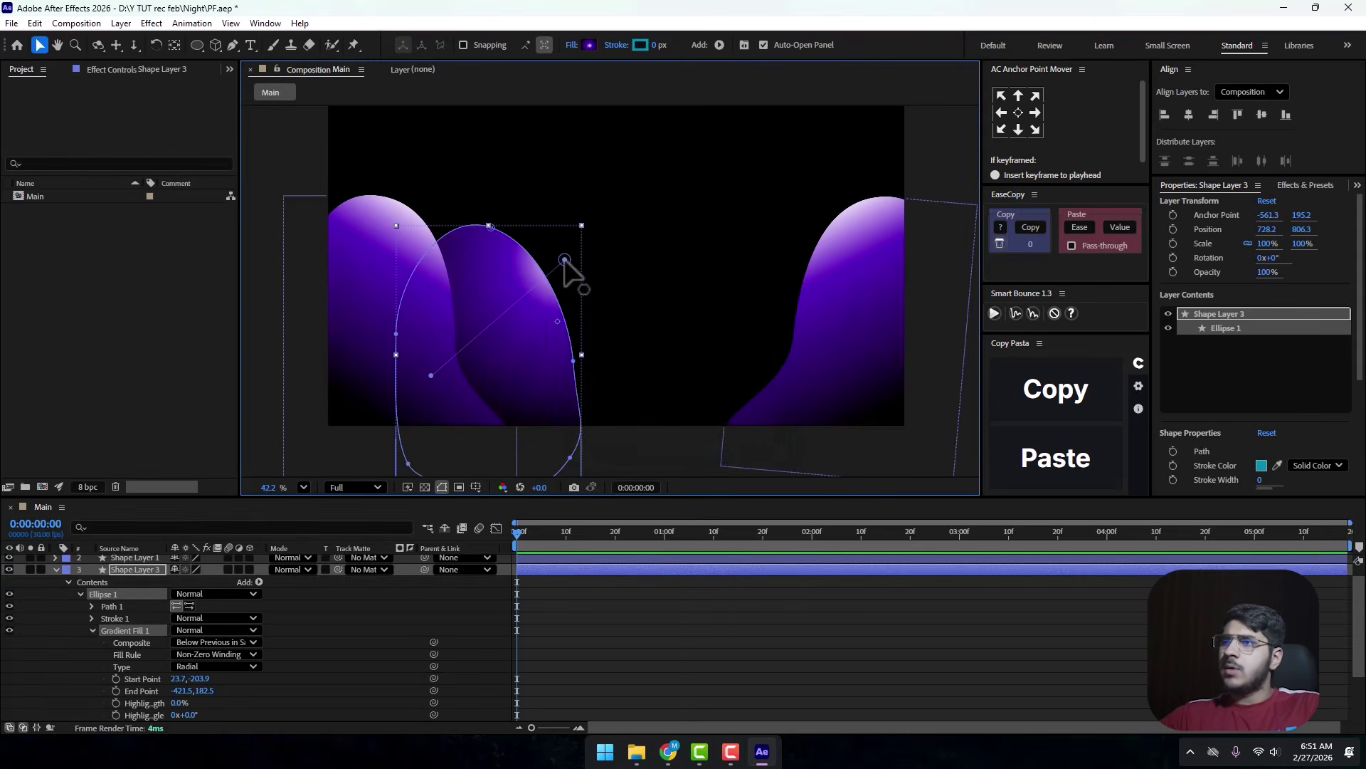
Move the inner left blob's gradient start just above its upper-right edge and the gradient end down past the composition's lower border.
{"action": "left_click_drag", "start_coordinate": [565, 261], "coordinate": [515, 246]}
{"action": "left_click_drag", "start_coordinate": [431, 377], "coordinate": [447, 432]}
{"action": "left_click_drag", "start_coordinate": [516, 245], "coordinate": [528, 220]}
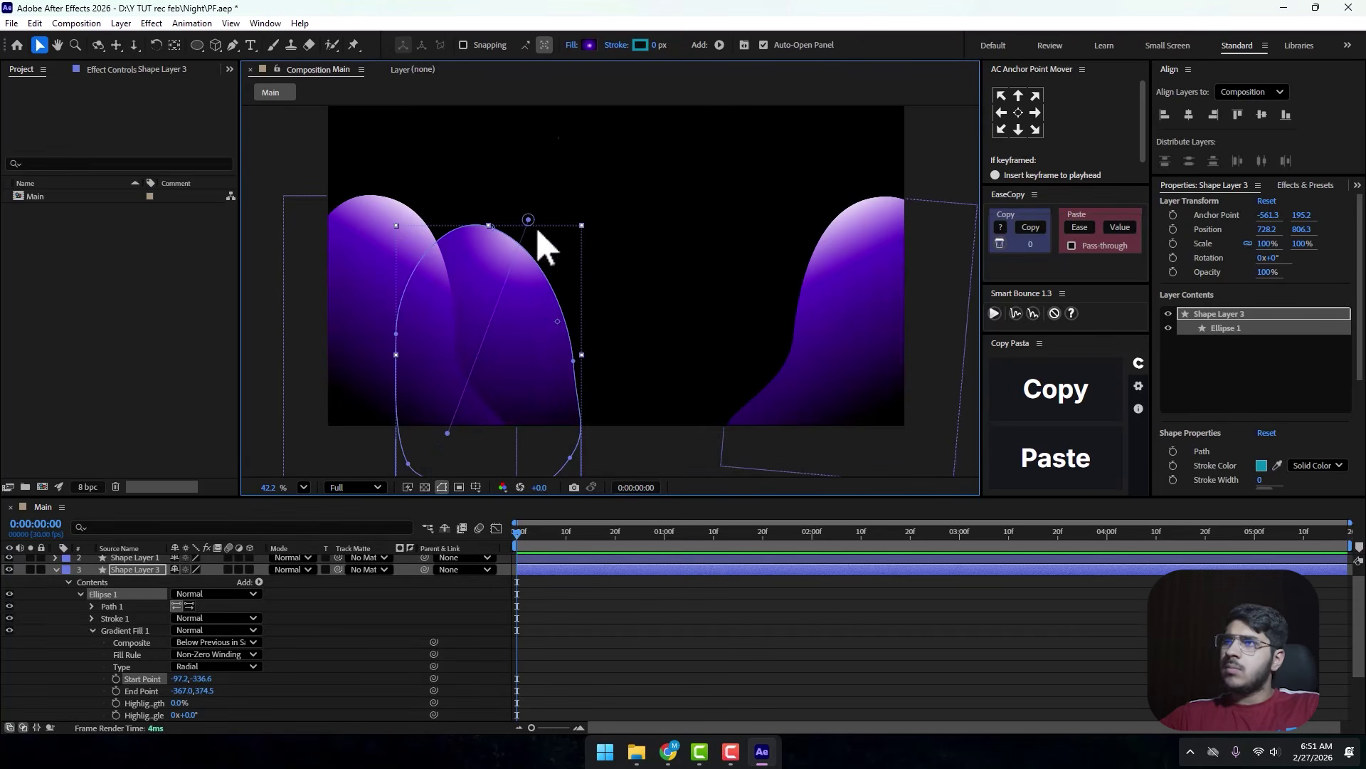
{"action": "left_click", "coordinate": [589, 45]}
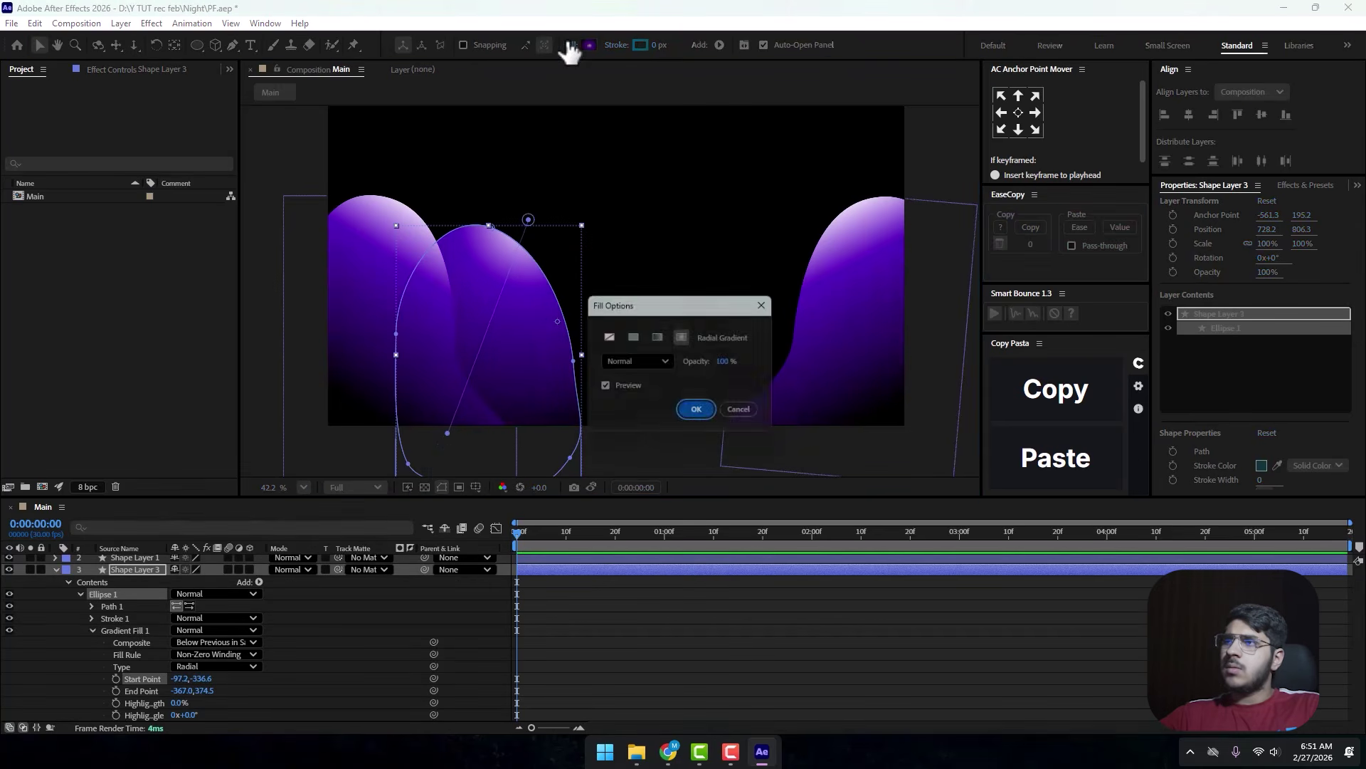
{"action": "left_click", "coordinate": [738, 416]}
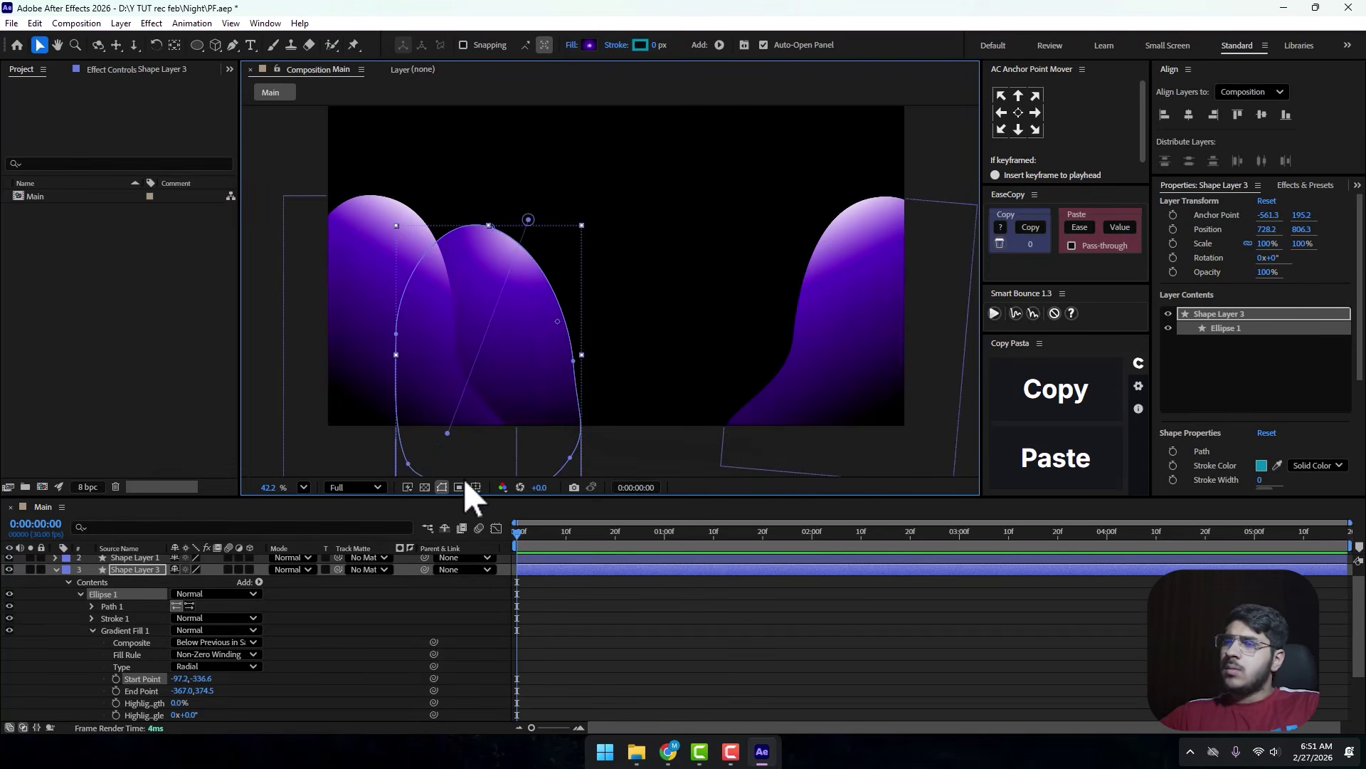
{"action": "left_click", "coordinate": [56, 569]}
{"action": "left_click", "coordinate": [72, 600]}
{"action": "left_click", "coordinate": [753, 375]}
Duplicate the inner left blob, place the copy last in the layer stack, and move it to position 1716.6, 775.5.
{"action": "left_click", "coordinate": [552, 349]}
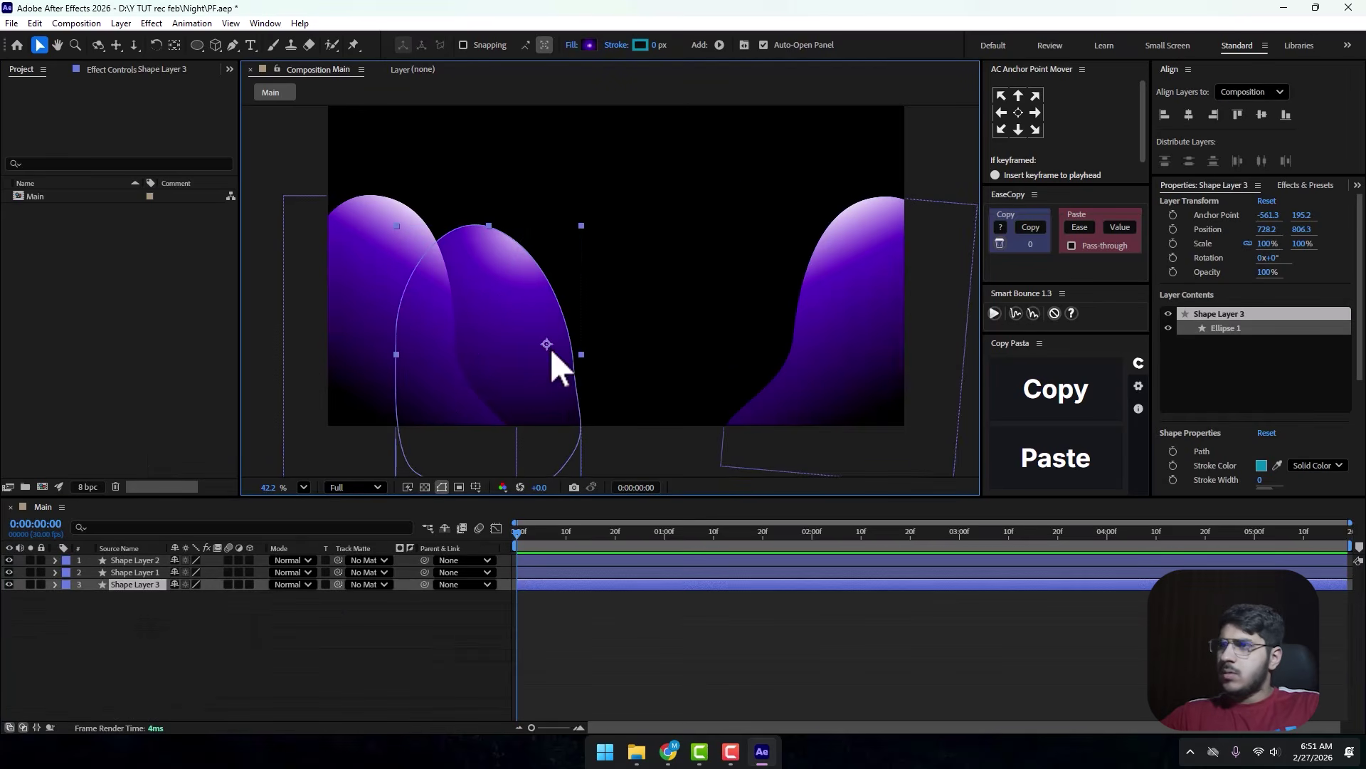
{"action": "key", "text": "ctrl+d"}
{"action": "left_click_drag", "start_coordinate": [129, 587], "coordinate": [131, 621]}
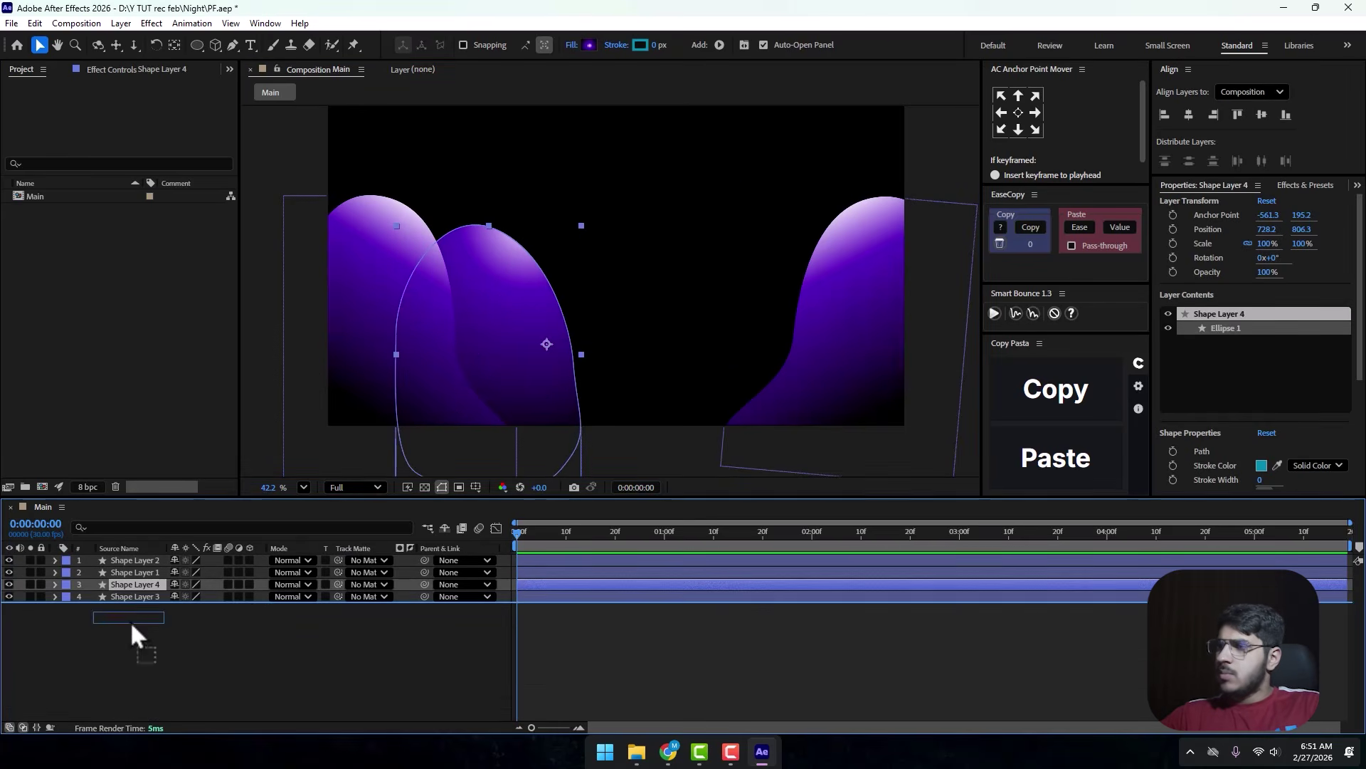
{"action": "left_click_drag", "start_coordinate": [543, 375], "coordinate": [839, 366]}
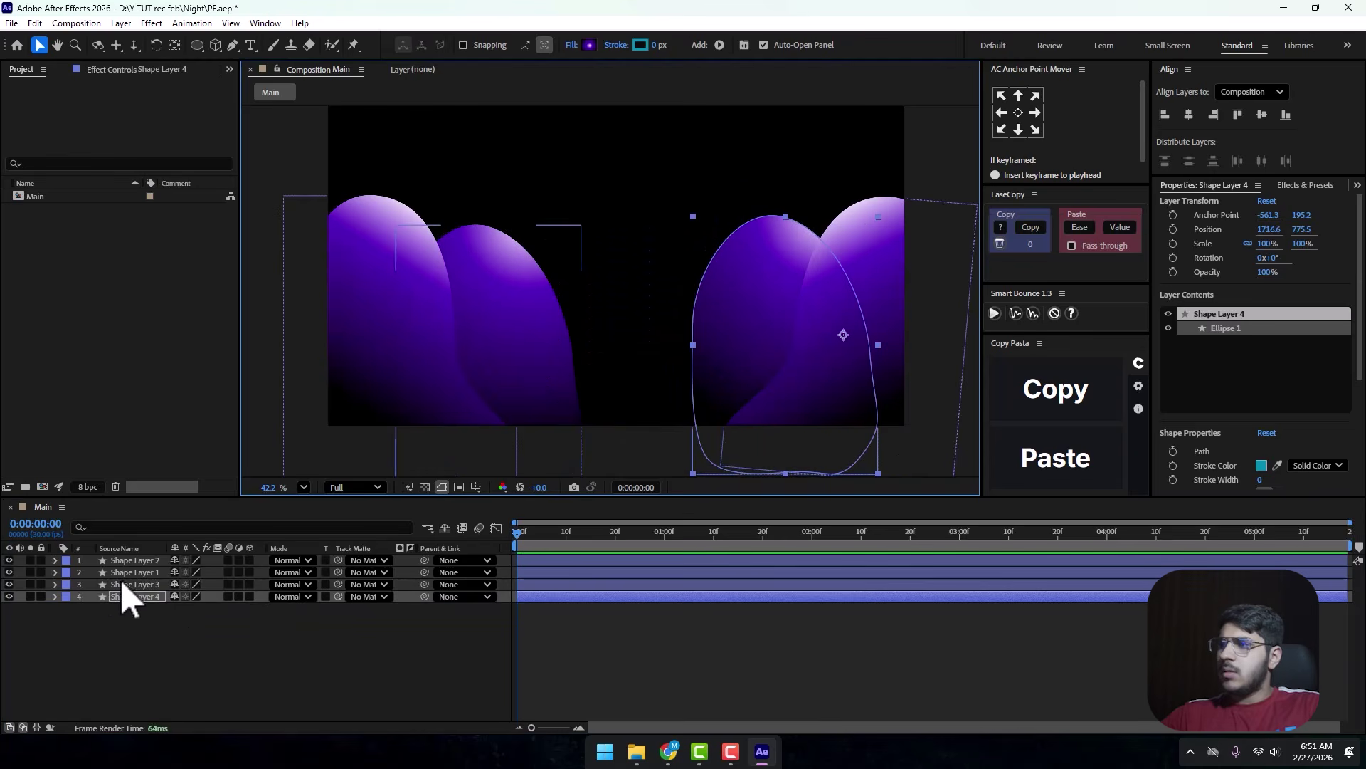
Flip the inner blob's copy horizontally and position it beside the large right blob.
{"action": "right_click", "coordinate": [126, 595]}
{"action": "mouse_move", "coordinate": [193, 215]}
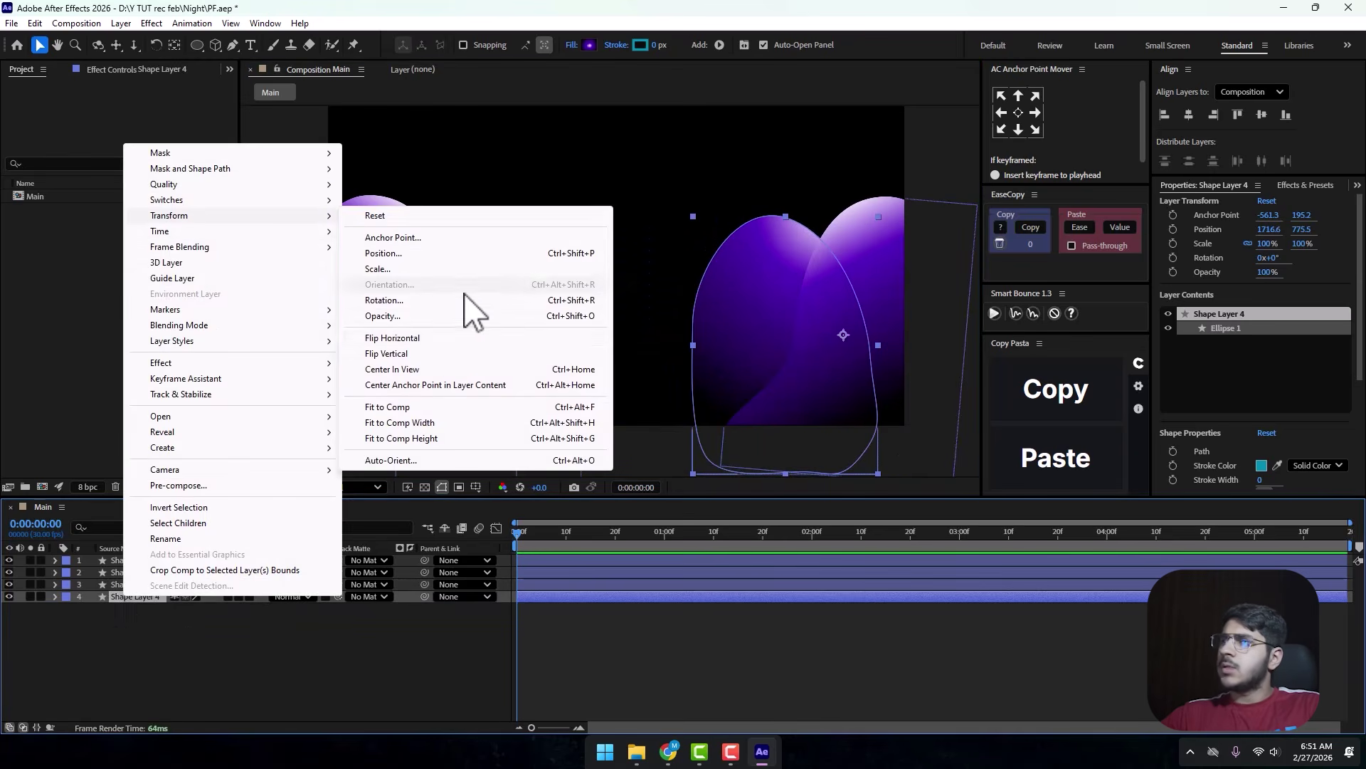
{"action": "left_click", "coordinate": [427, 356]}
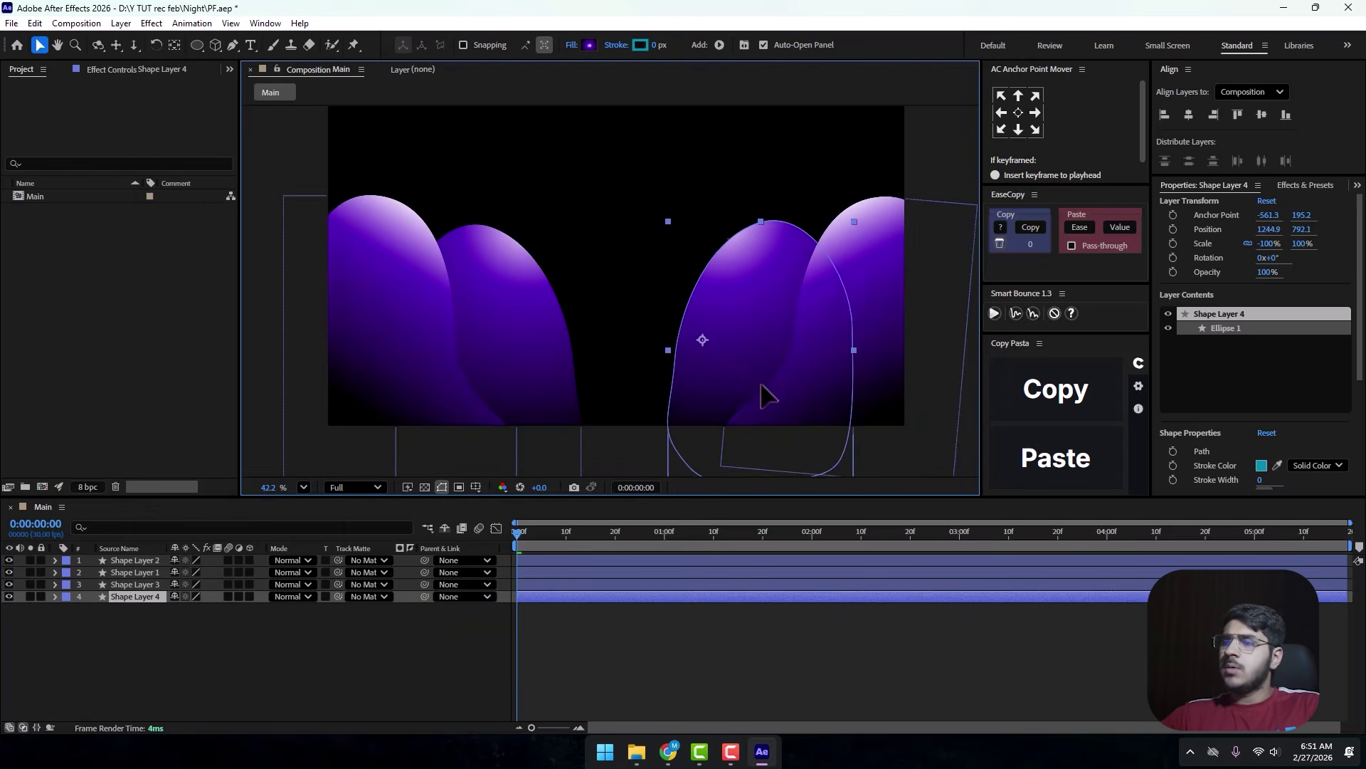
{"action": "left_click", "coordinate": [239, 668]}
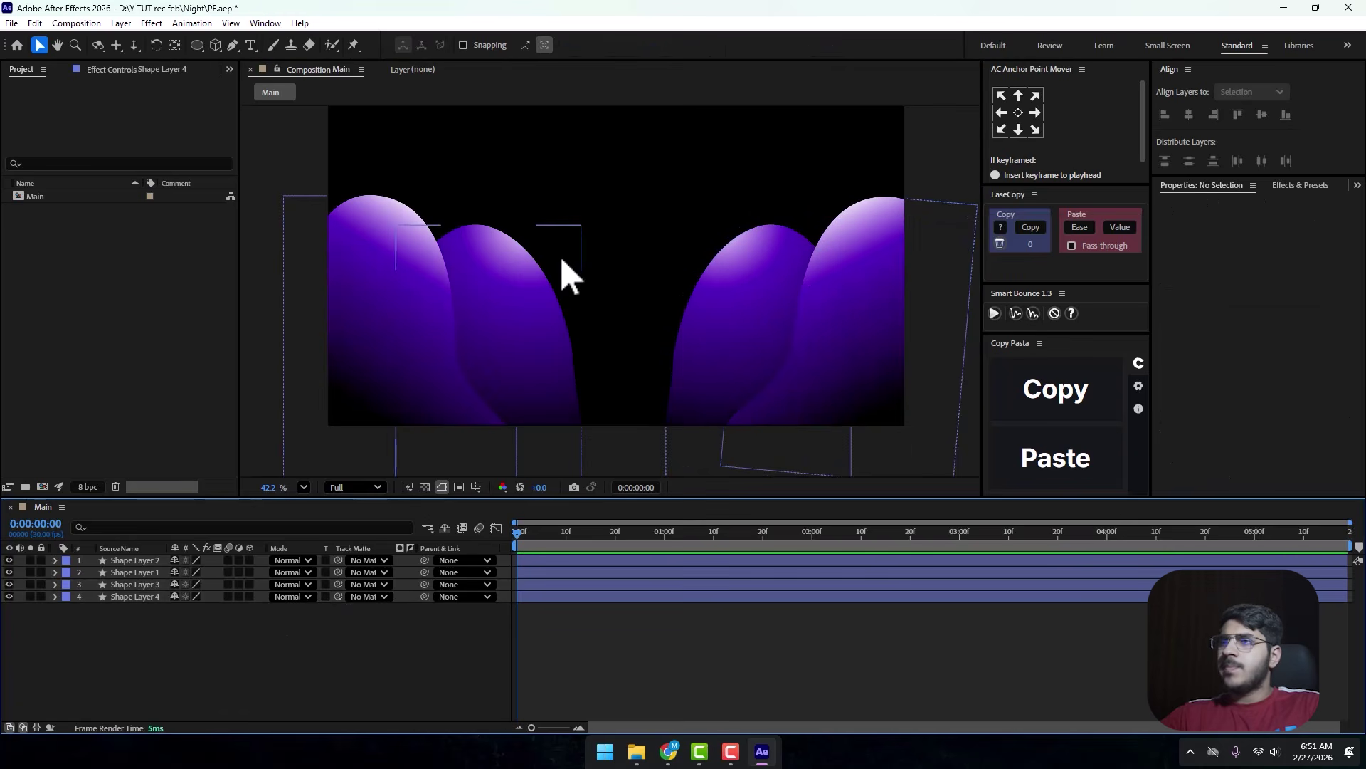
Lower the inner right blob to position 1271, 896.4 and switch its fill to a linear gradient.
{"action": "left_click", "coordinate": [701, 385]}
{"action": "left_click_drag", "start_coordinate": [701, 384], "coordinate": [727, 387]}
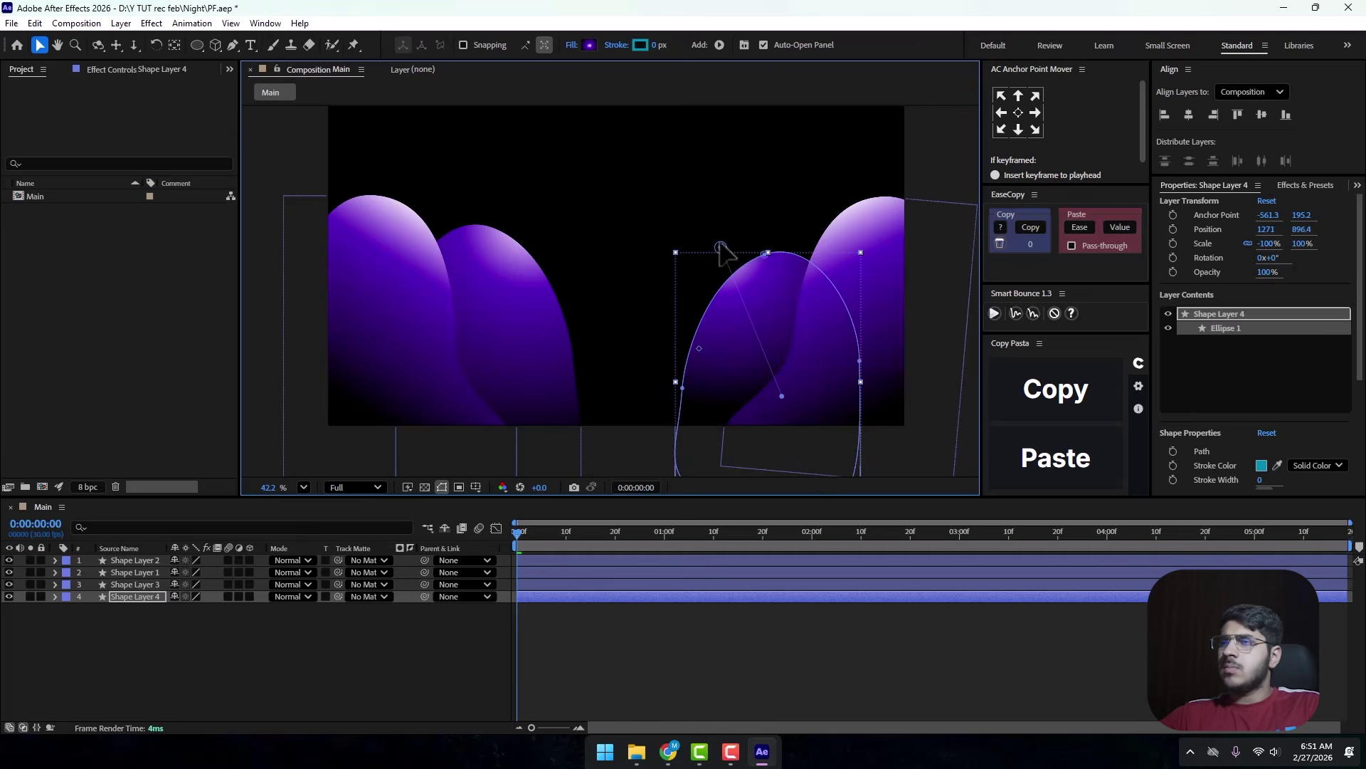
{"action": "left_click", "coordinate": [572, 45]}
{"action": "left_click", "coordinate": [658, 337]}
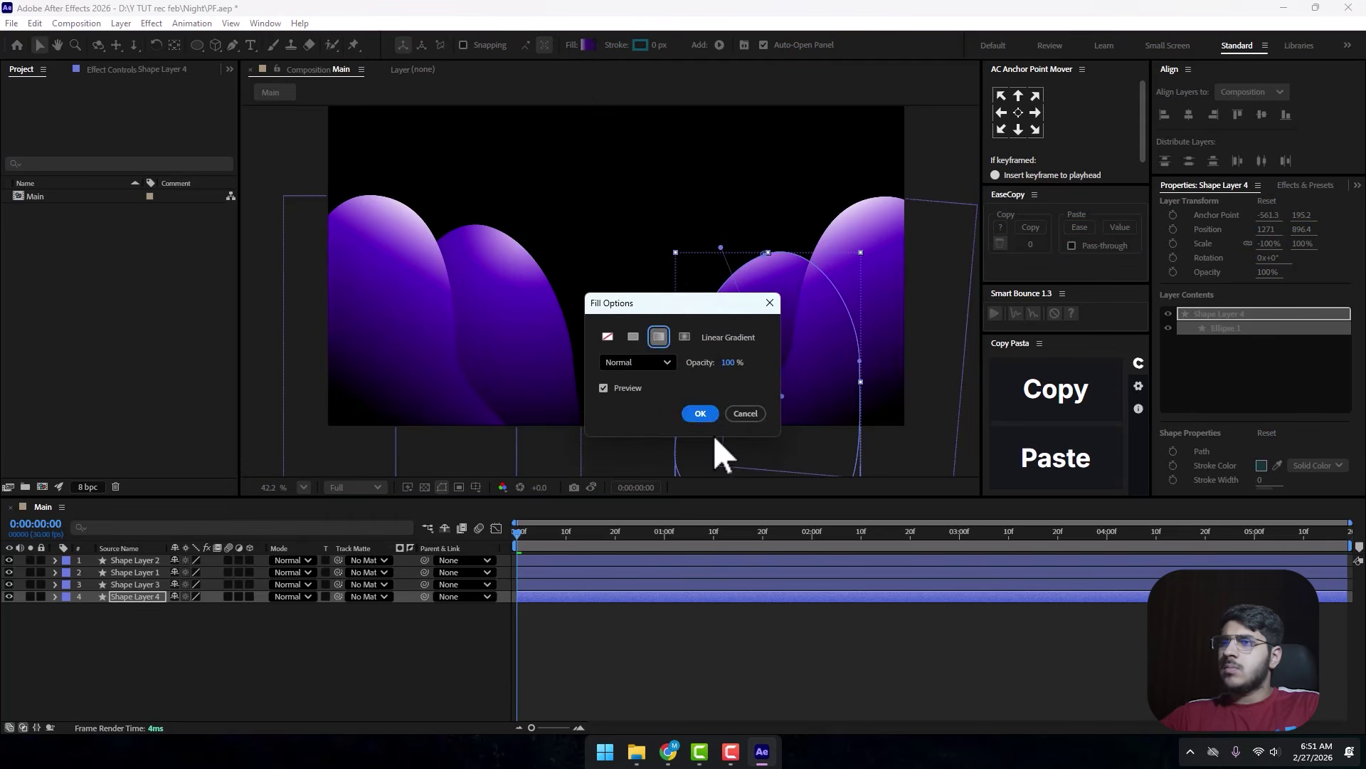
{"action": "left_click", "coordinate": [745, 413]}
Switch the inner left blob's fill to a linear gradient and move the white end slightly farther right.
{"action": "left_click", "coordinate": [461, 320]}
{"action": "left_click", "coordinate": [537, 312]}
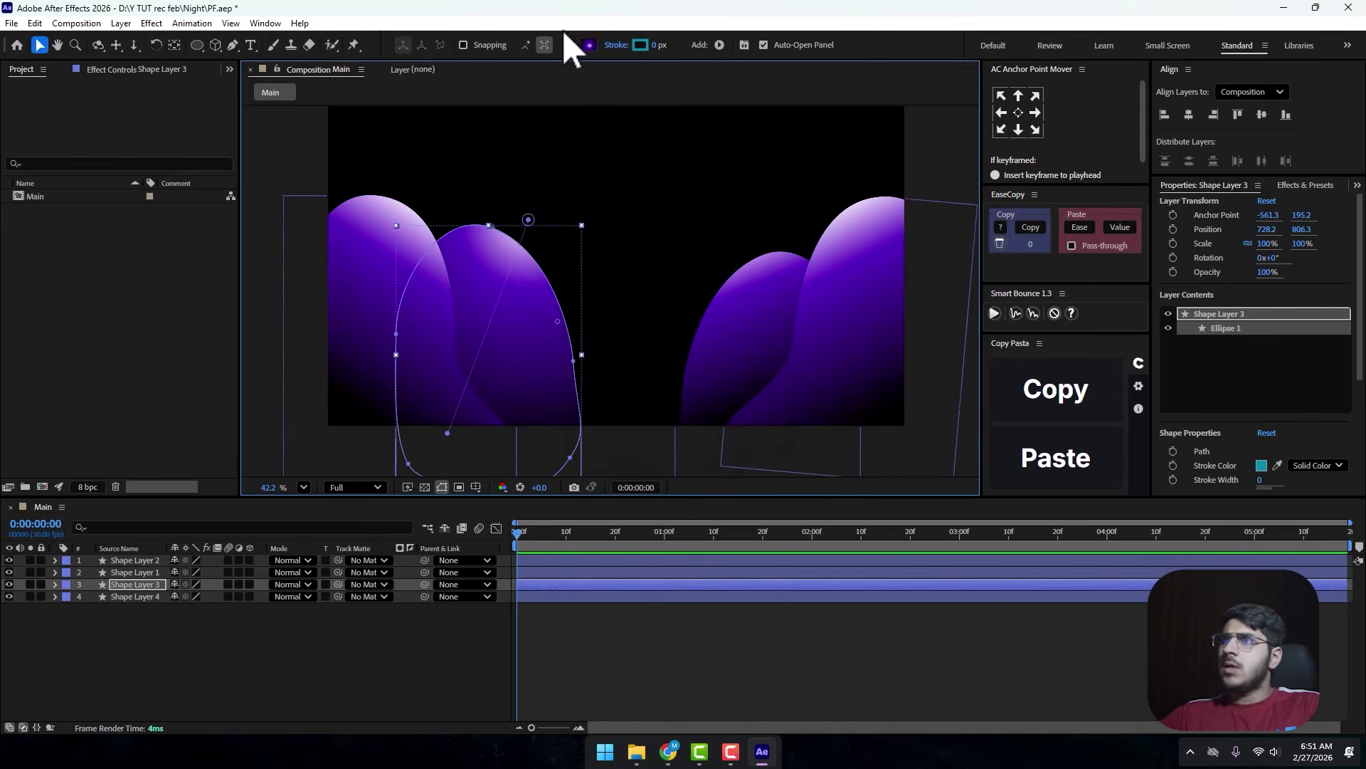
{"action": "left_click", "coordinate": [570, 45]}
{"action": "left_click", "coordinate": [658, 337]}
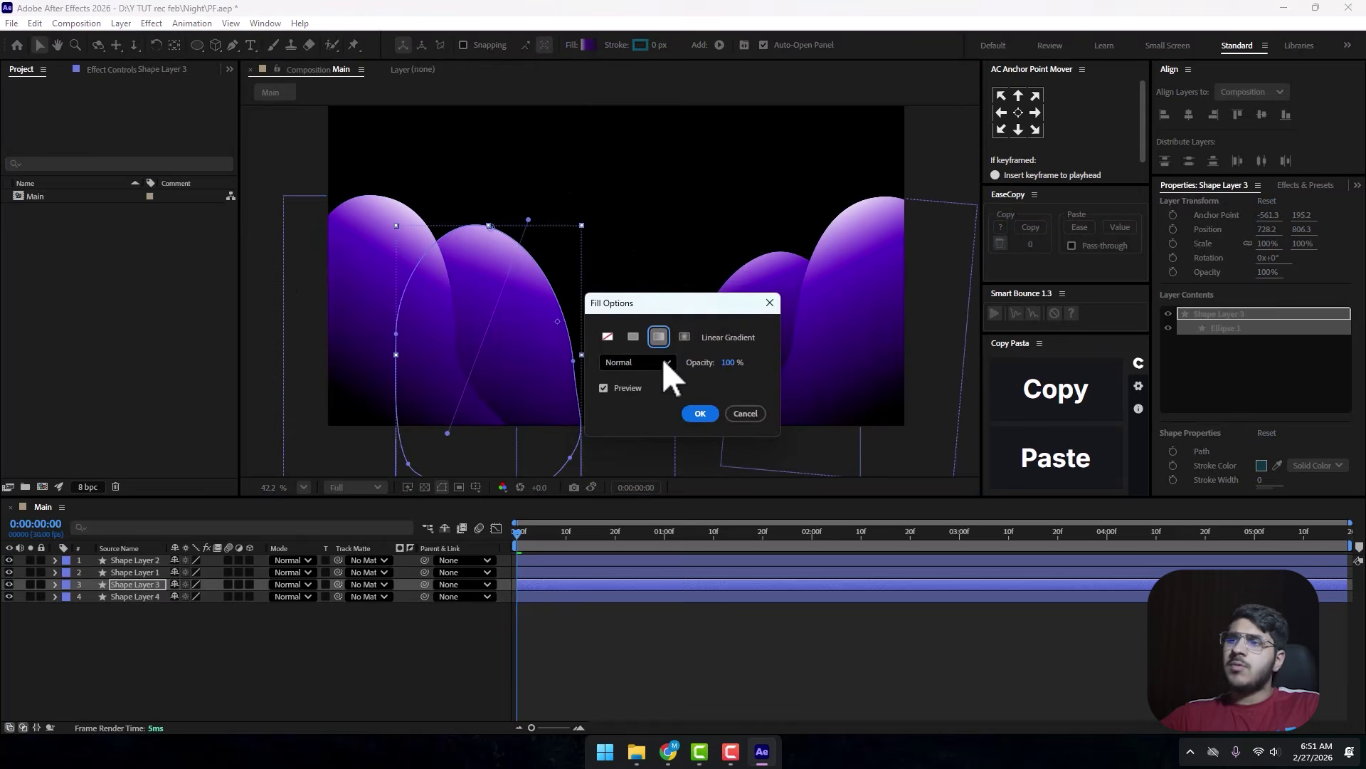
{"action": "left_click", "coordinate": [700, 413]}
{"action": "left_click_drag", "start_coordinate": [528, 220], "coordinate": [559, 228]}
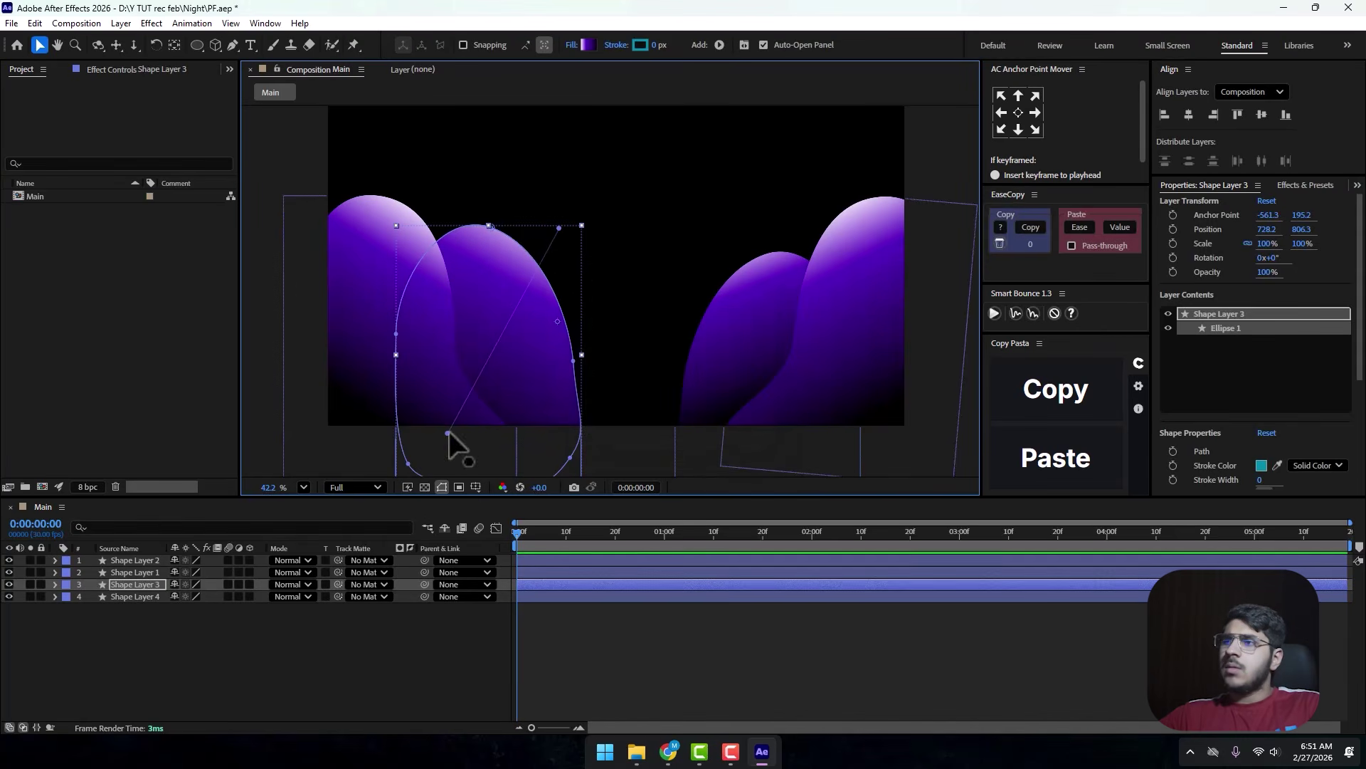
Stretch the outer left blob's gradient by moving its white end farther right and its black end slightly left.
{"action": "left_click", "coordinate": [345, 335]}
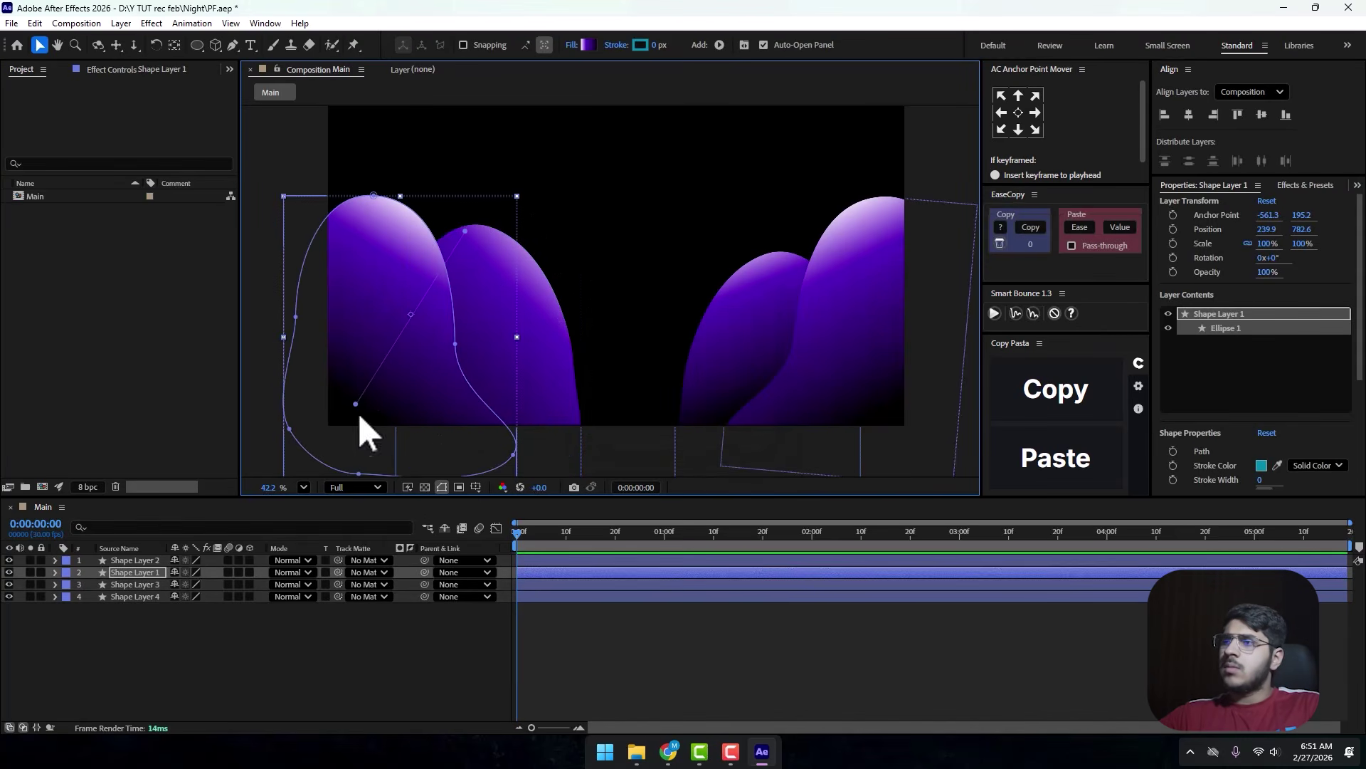
{"action": "left_click_drag", "start_coordinate": [356, 405], "coordinate": [347, 407]}
{"action": "left_click_drag", "start_coordinate": [465, 232], "coordinate": [490, 237]}
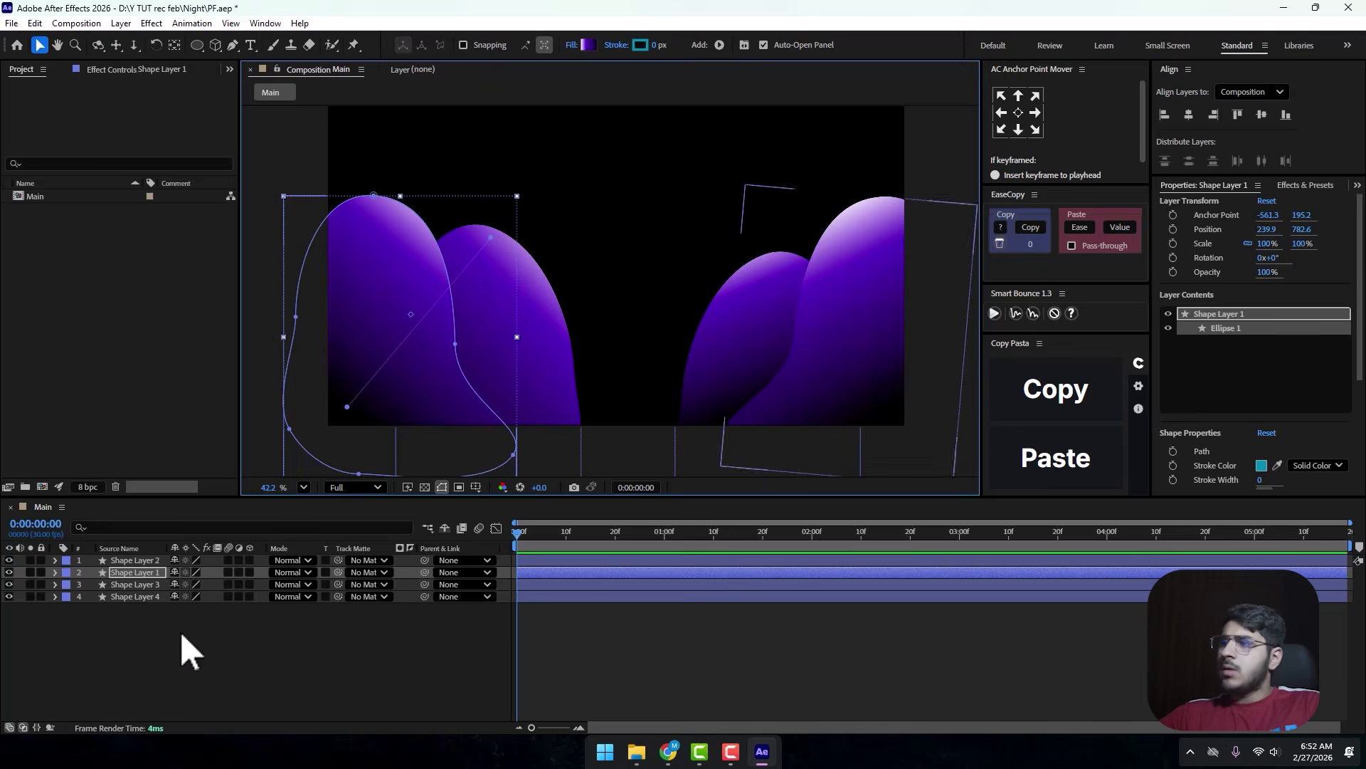
Add an Inner Shadow layer style to the outer right blob, Shape Layer 2.
{"action": "left_click", "coordinate": [92, 634]}
{"action": "right_click", "coordinate": [91, 634]}
{"action": "left_click", "coordinate": [168, 644]}
{"action": "left_click", "coordinate": [132, 561]}
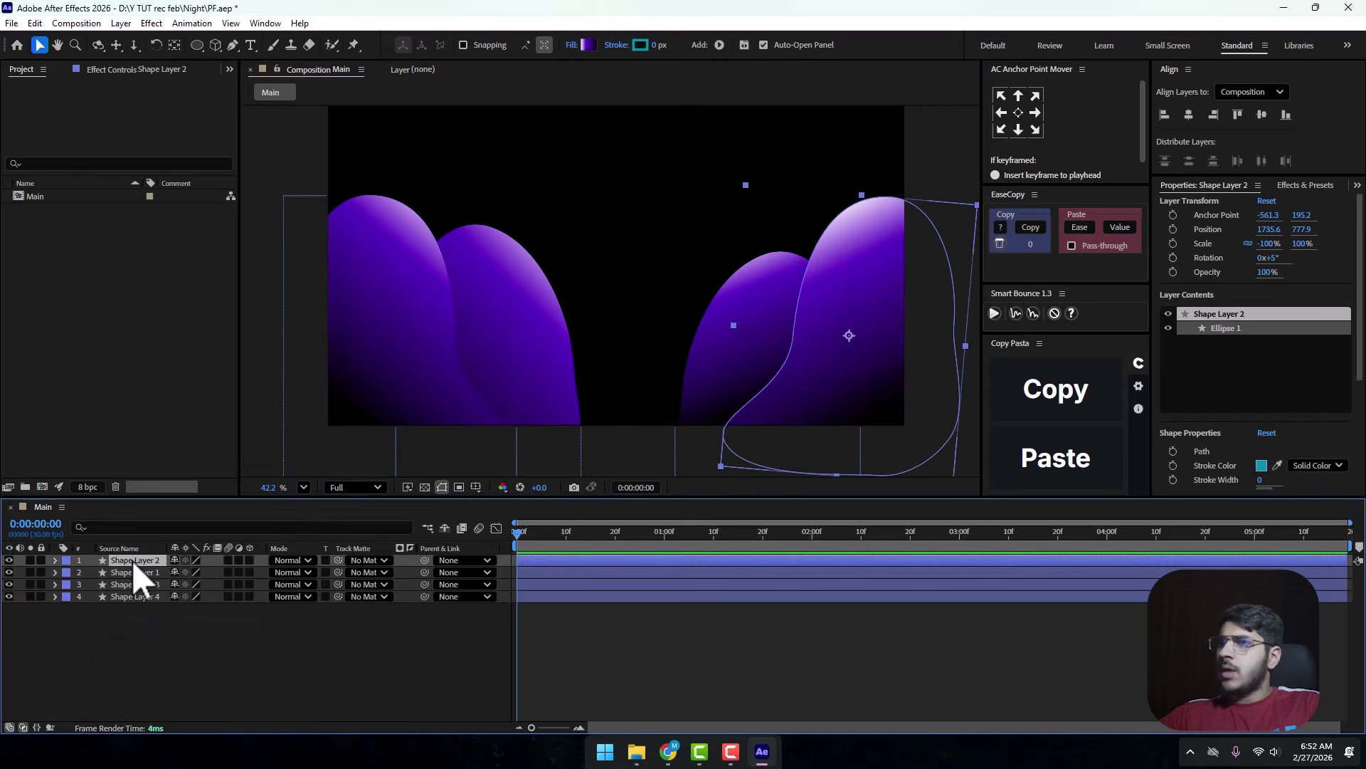
{"action": "right_click", "coordinate": [133, 560]}
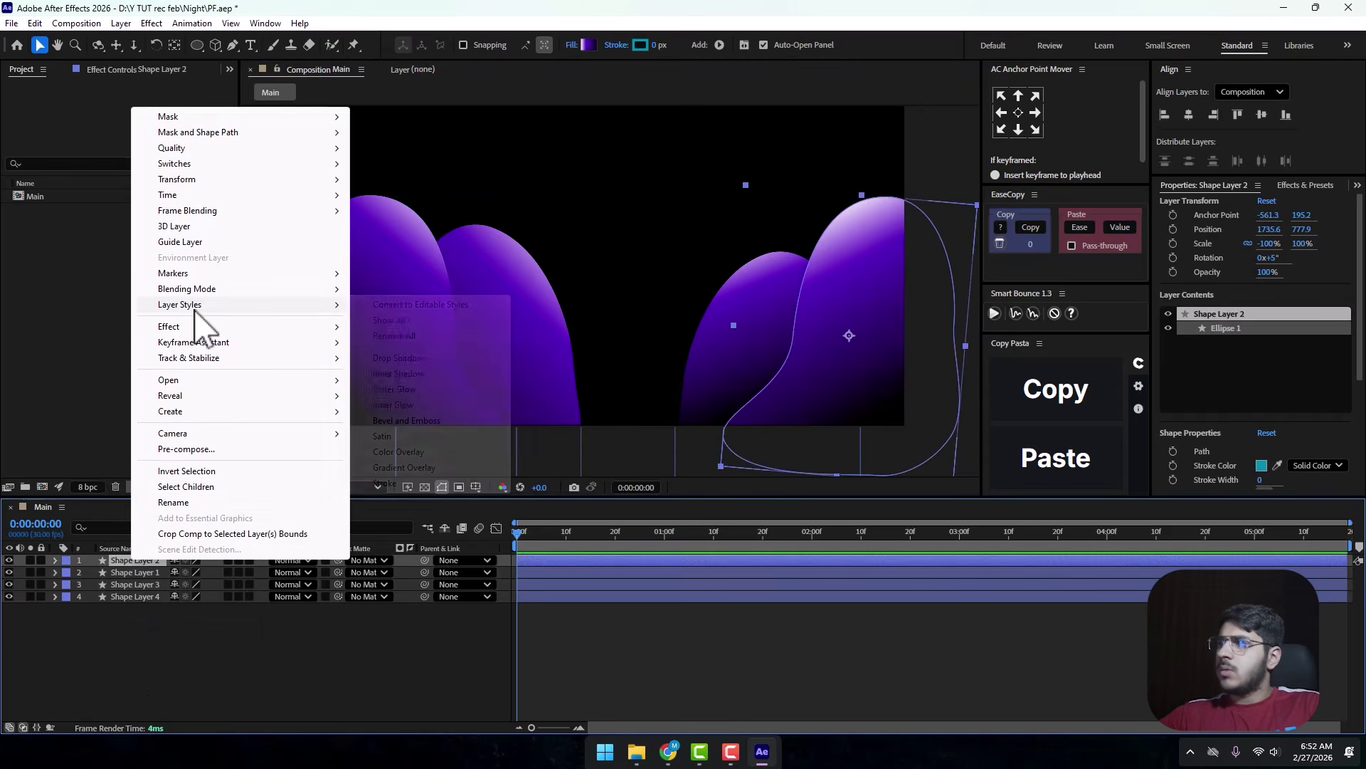
{"action": "left_click", "coordinate": [402, 374]}
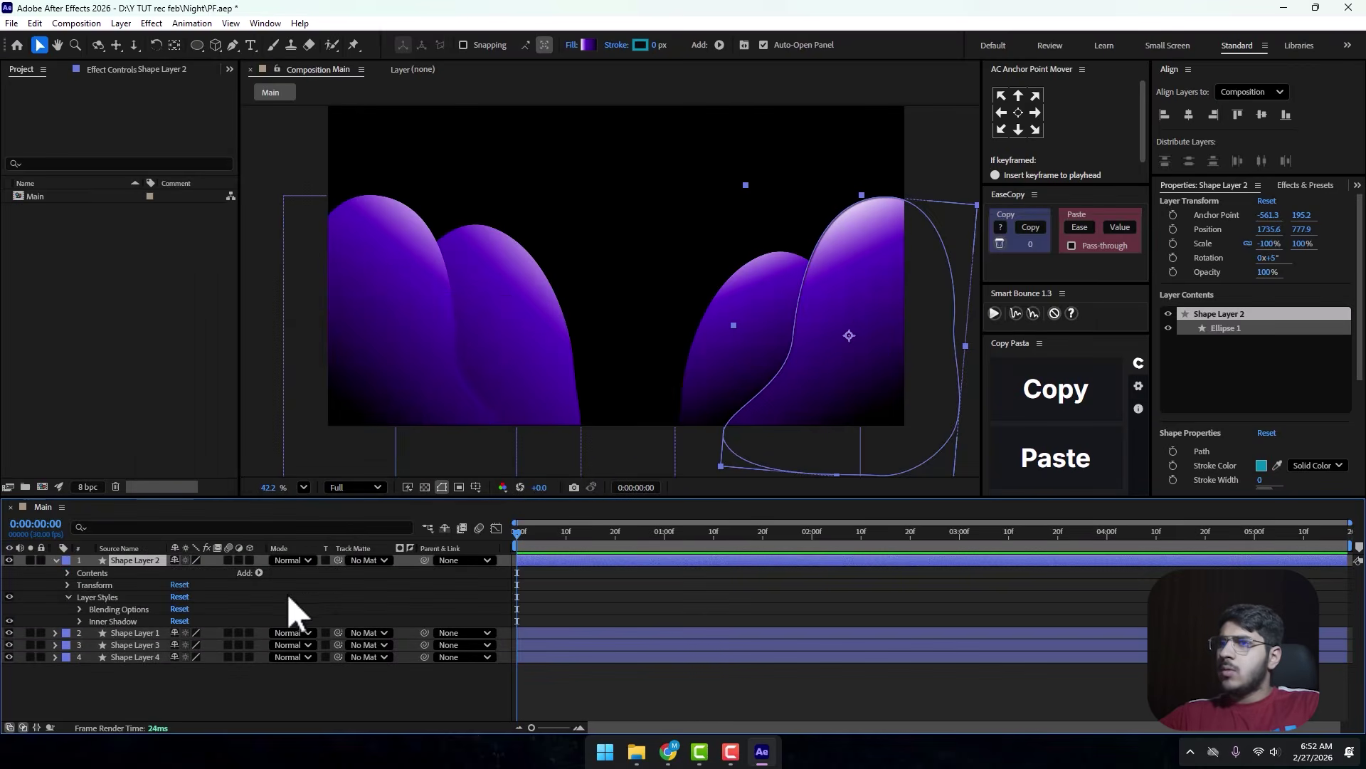
{"action": "scroll", "coordinate": [808, 284], "scroll_direction": "up", "scroll_amount": 8}
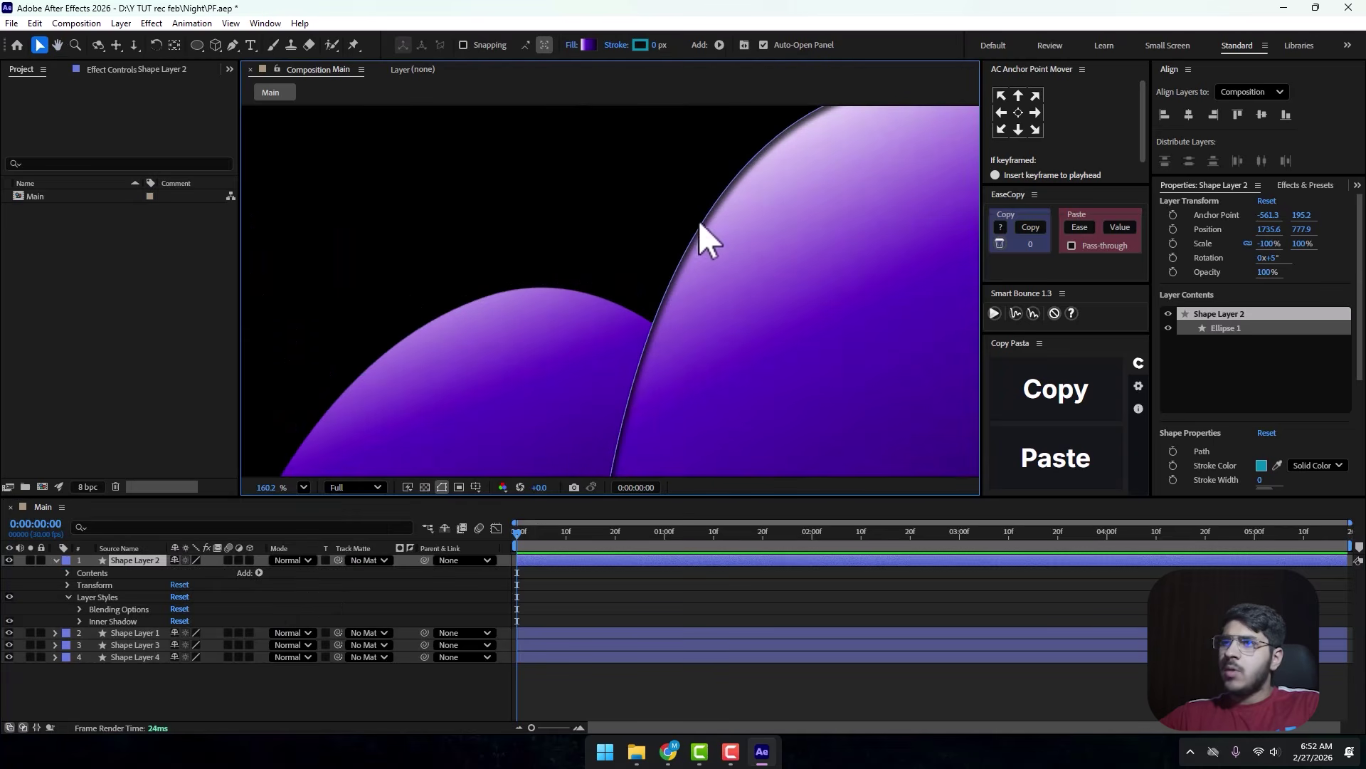
Set the Inner Shadow blend mode on Shape Layer 2 to Normal and its colour to white (FFFFFF).
{"action": "left_click", "coordinate": [79, 620]}
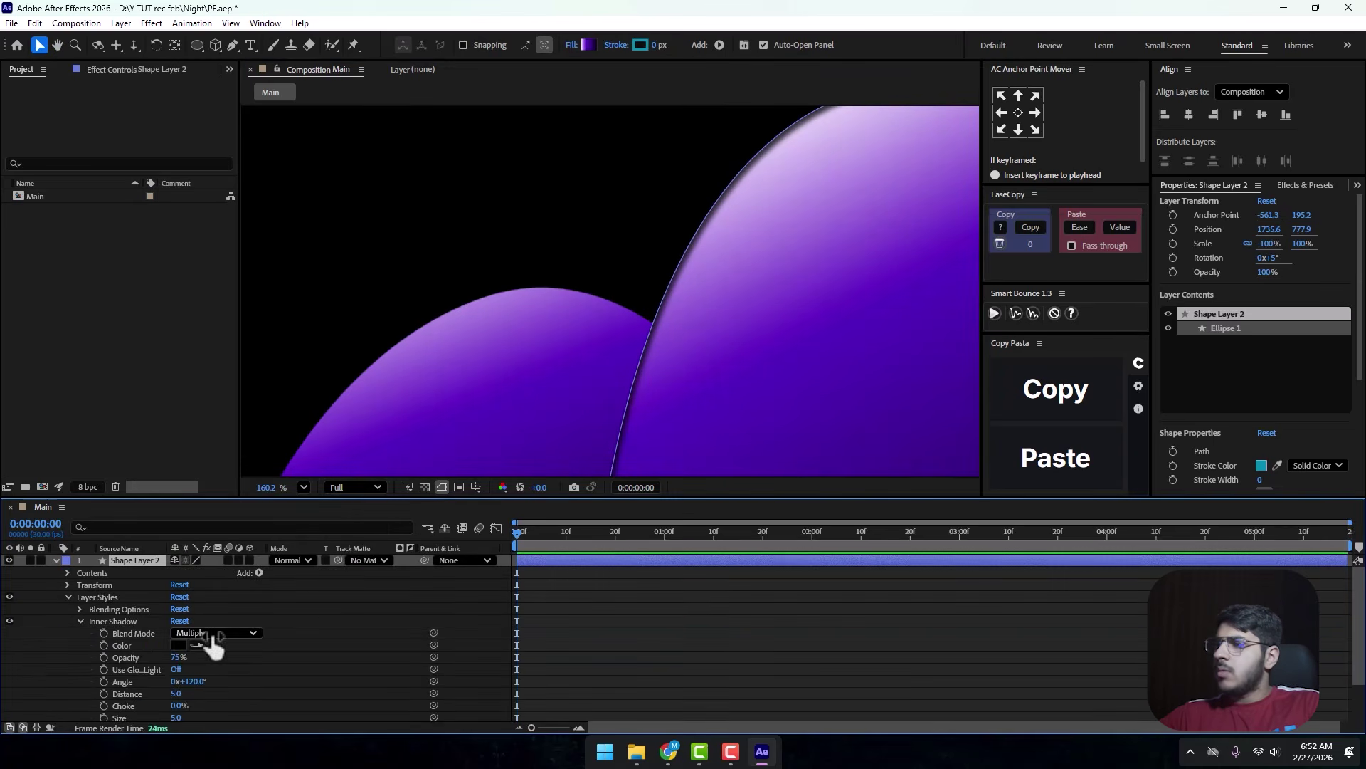
{"action": "left_click", "coordinate": [214, 633]}
{"action": "left_click", "coordinate": [212, 172]}
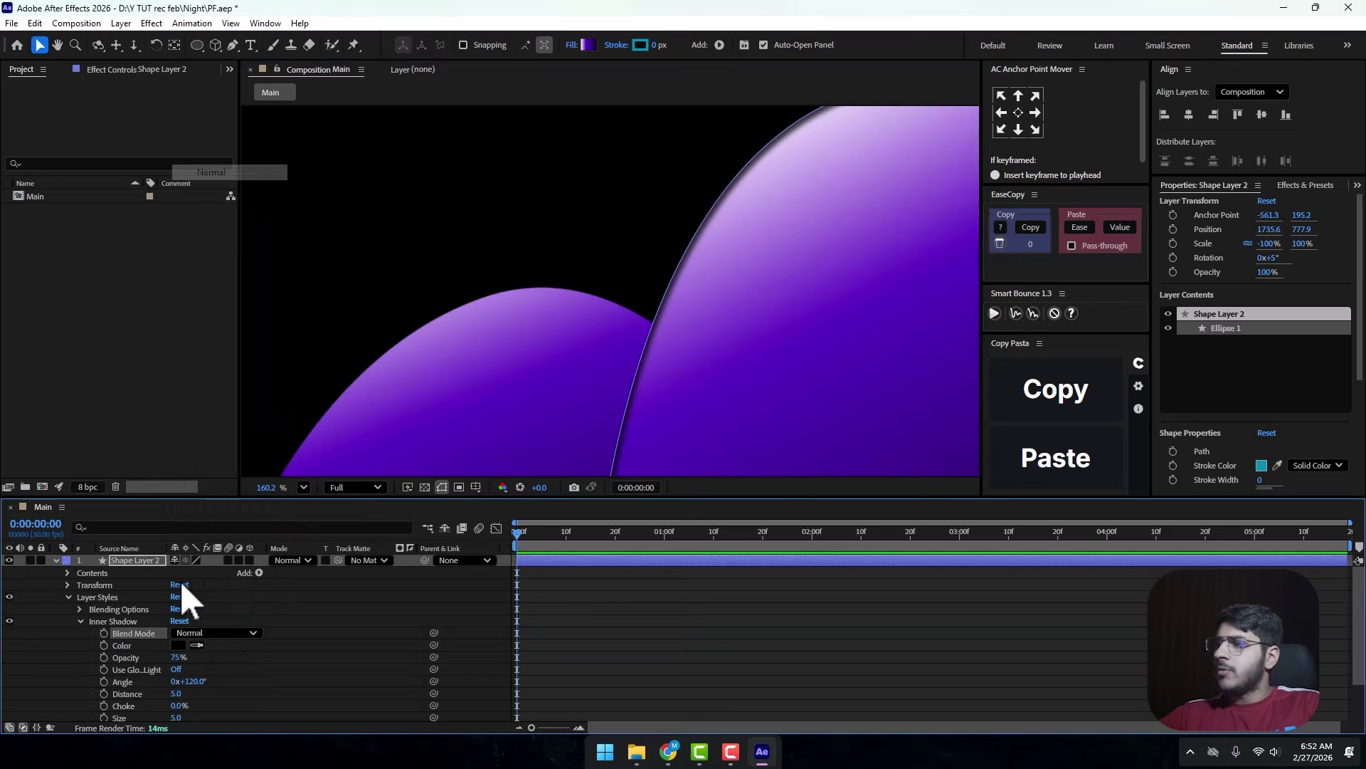
{"action": "left_click", "coordinate": [179, 644]}
{"action": "left_click", "coordinate": [885, 391]}
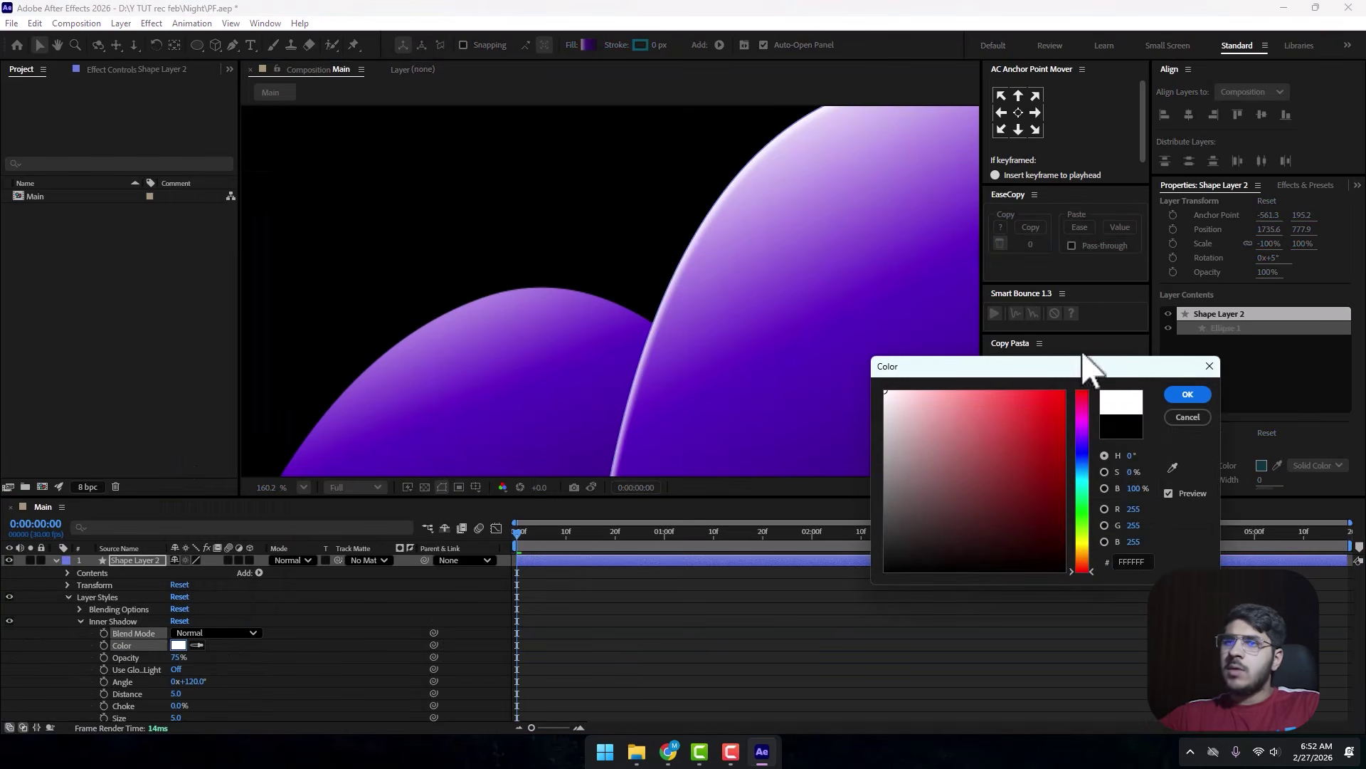
{"action": "left_click", "coordinate": [1187, 396]}
Adjust Shape Layer 2's inner shadow to 52% opacity, 194° angle, distance 18 and size 73.
{"action": "scroll", "coordinate": [625, 324], "scroll_direction": "down", "scroll_amount": 4}
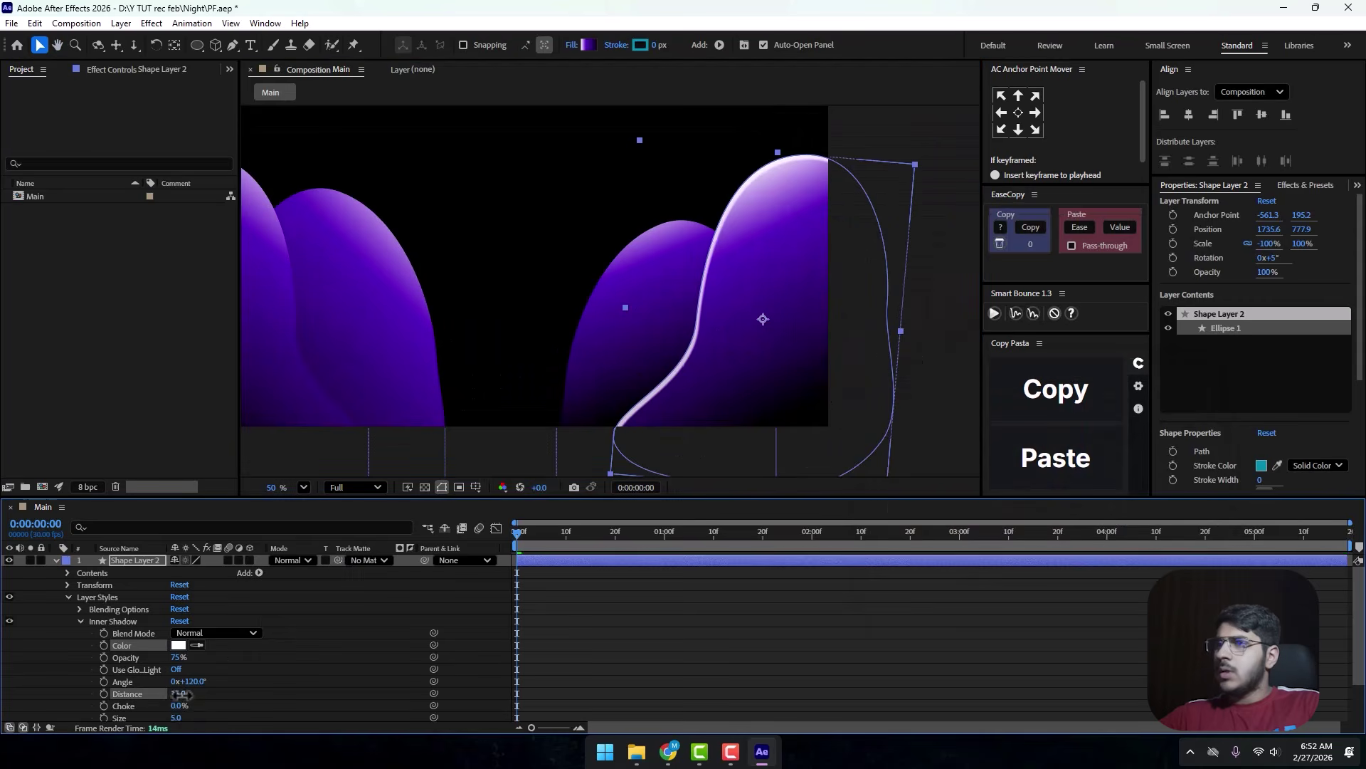
{"action": "left_click_drag", "start_coordinate": [177, 696], "coordinate": [231, 718]}
{"action": "scroll", "coordinate": [254, 660], "scroll_direction": "down", "scroll_amount": 2}
{"action": "left_click_drag", "start_coordinate": [178, 610], "coordinate": [257, 630]}
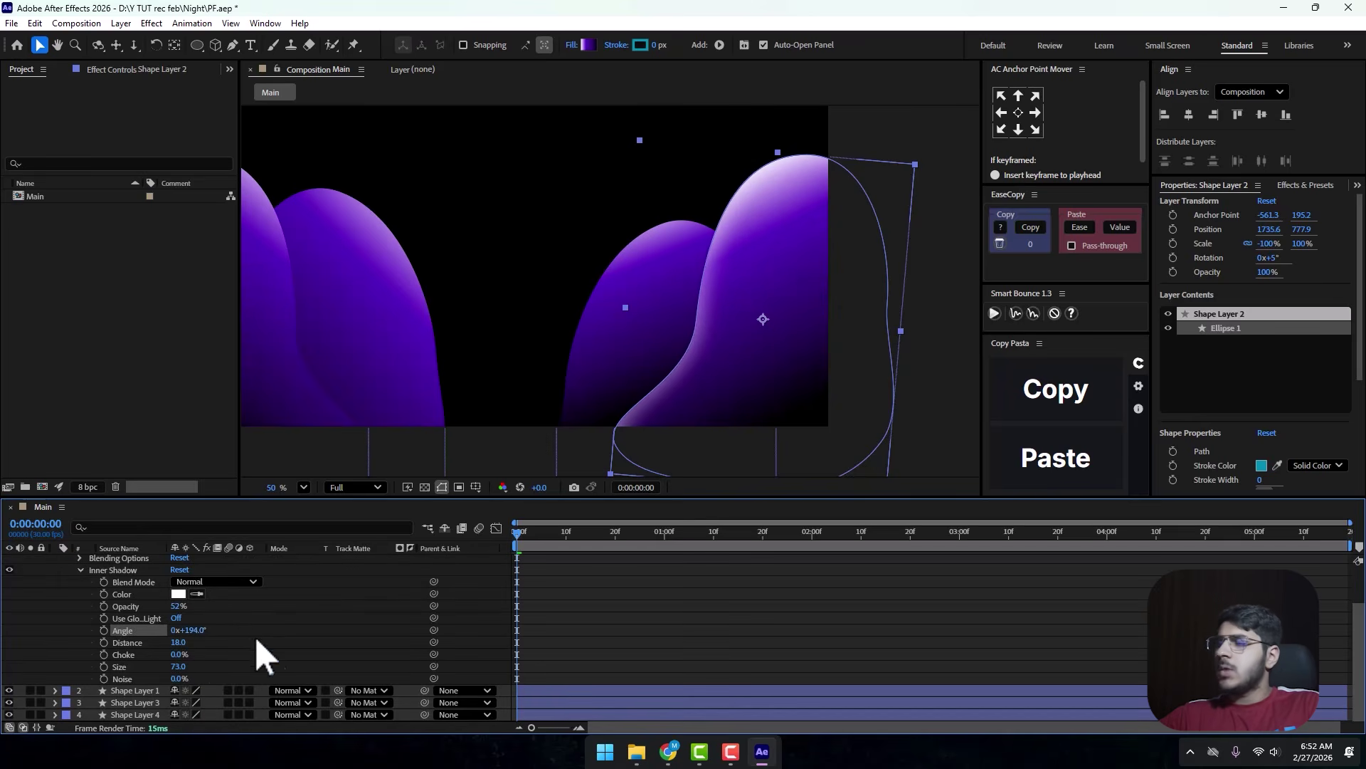
{"action": "scroll", "coordinate": [106, 633], "scroll_direction": "up", "scroll_amount": 2}
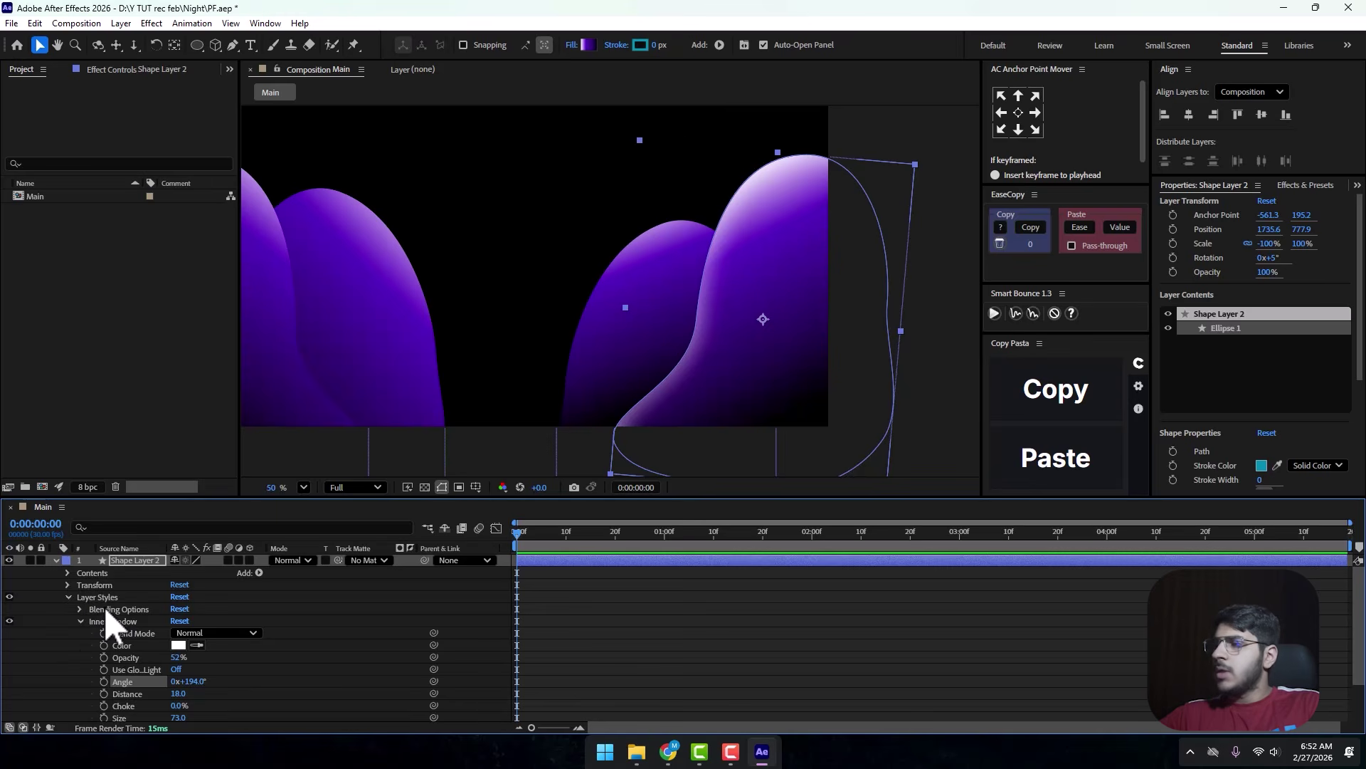
{"action": "left_click", "coordinate": [55, 560]}
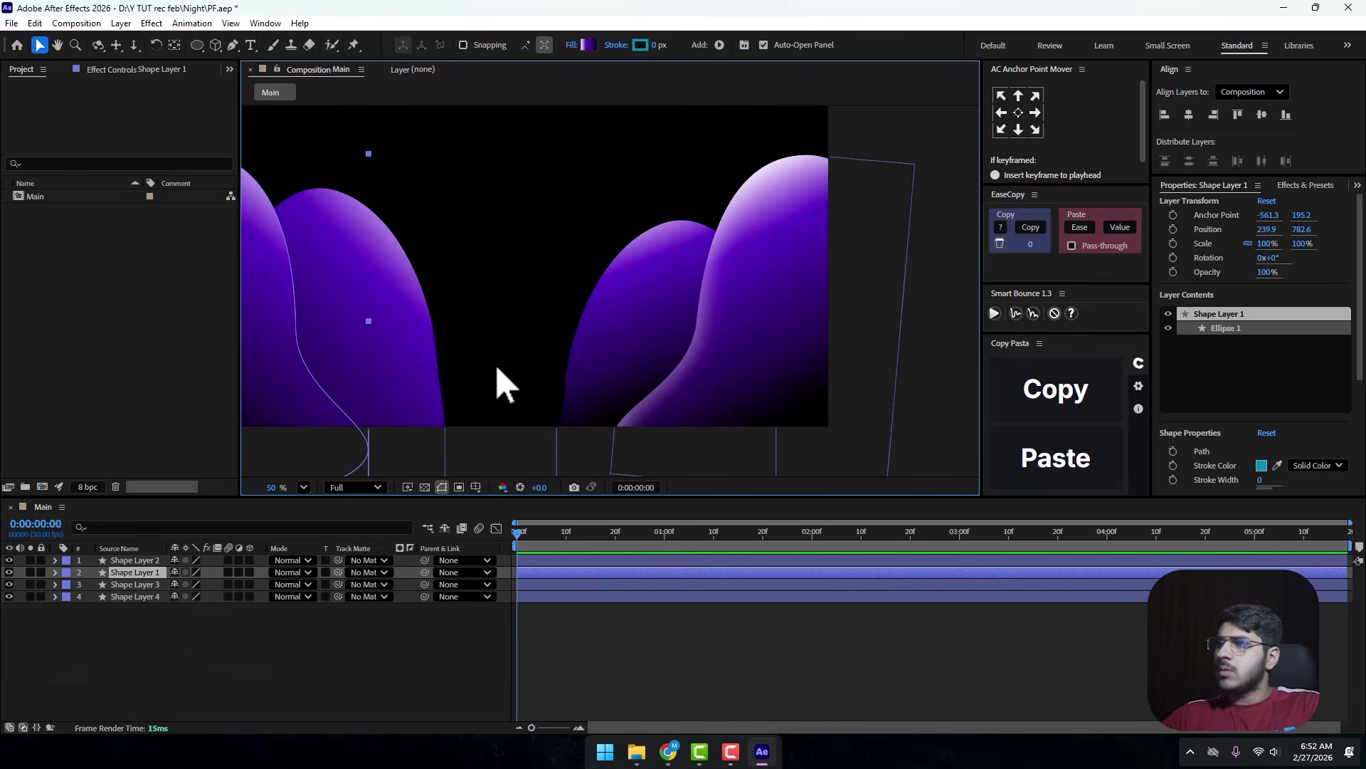
Give the outer left blob, Shape Layer 1, the same white inner shadow and turn its angle so the highlight follows the blob's right edge.
{"action": "left_click_drag", "start_coordinate": [496, 381], "coordinate": [636, 367]}
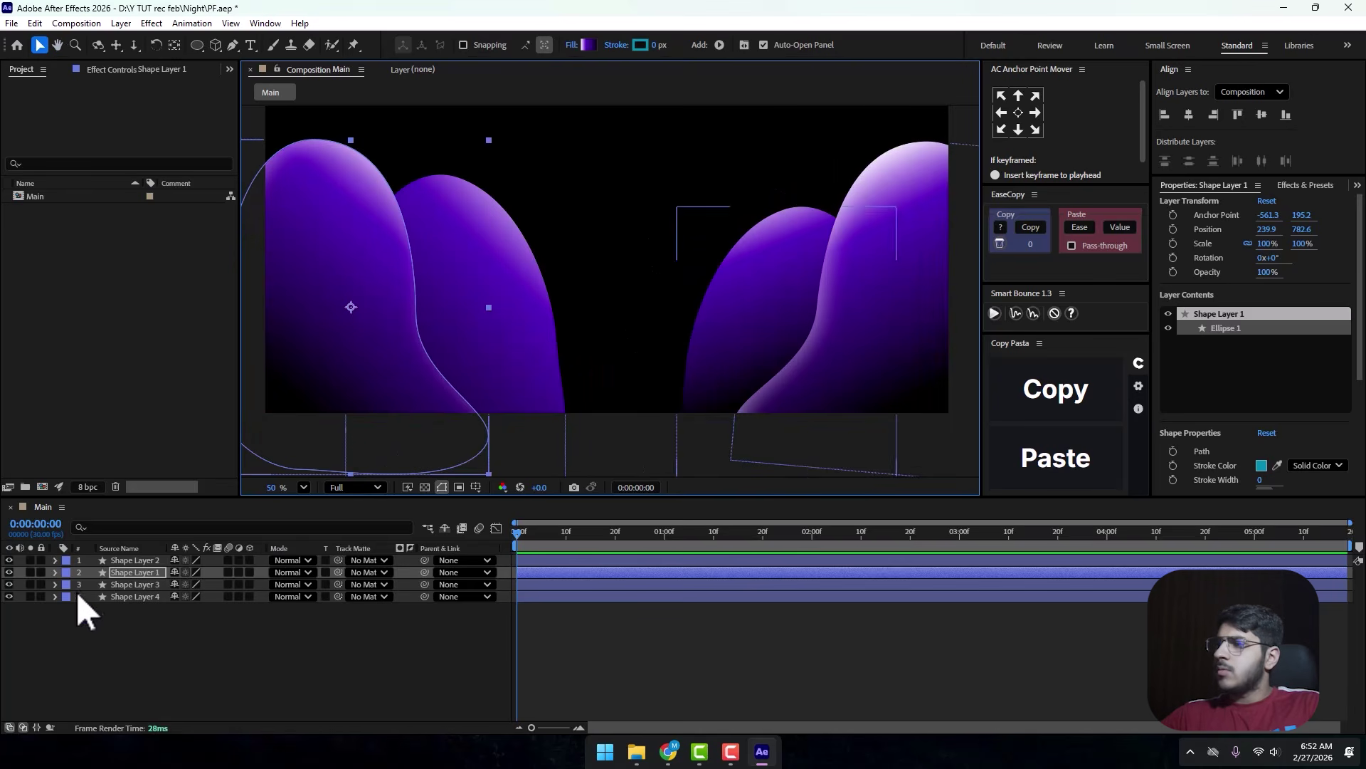
{"action": "left_click", "coordinate": [56, 573]}
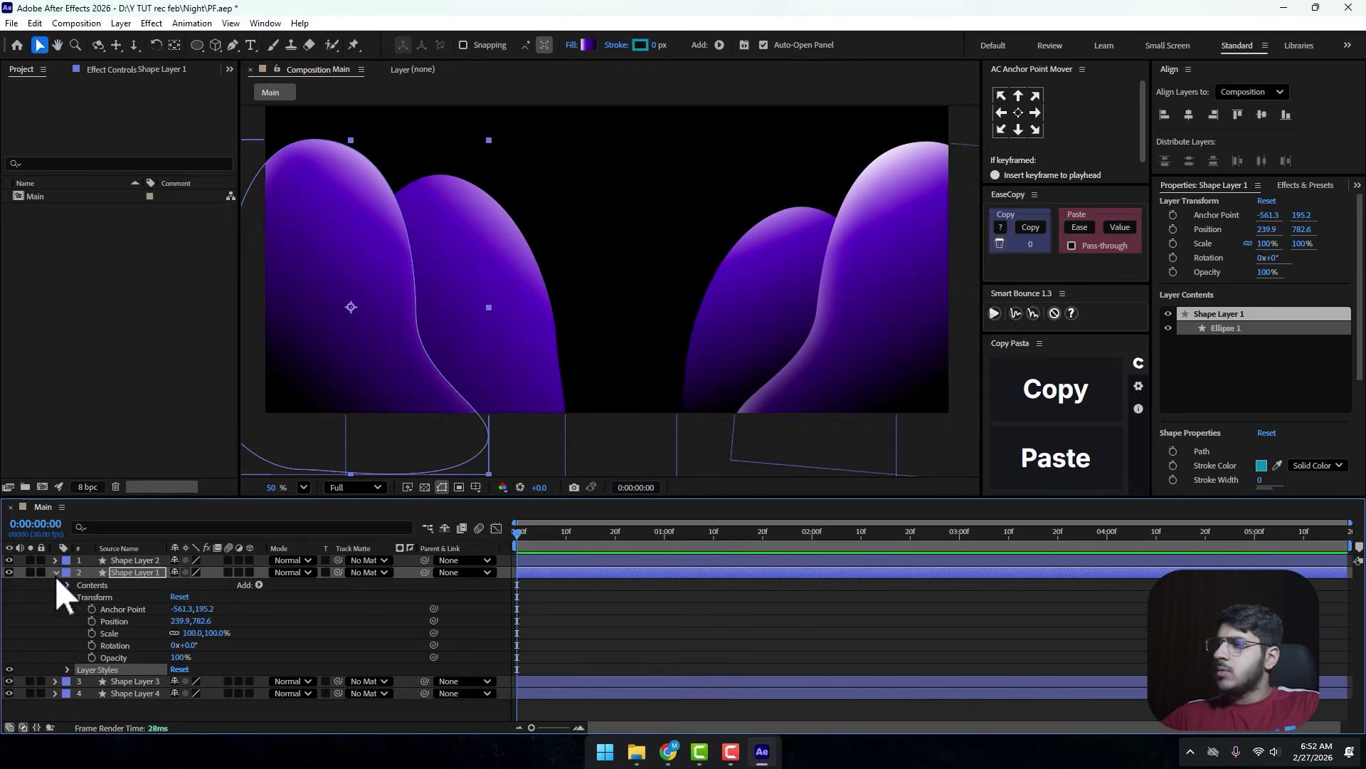
{"action": "left_click", "coordinate": [66, 669]}
{"action": "left_click", "coordinate": [81, 693]}
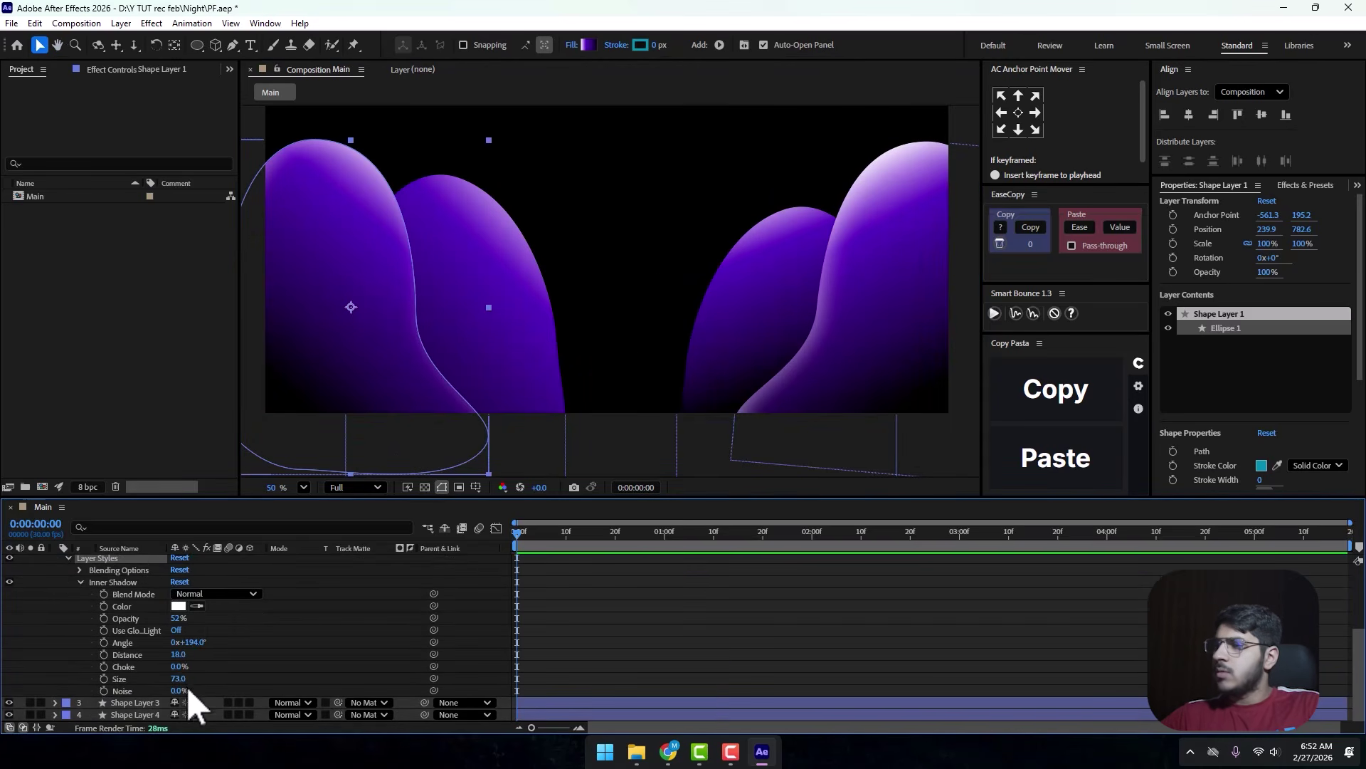
{"action": "left_click_drag", "start_coordinate": [180, 642], "coordinate": [302, 630]}
{"action": "scroll", "coordinate": [80, 596], "scroll_direction": "up", "scroll_amount": 3}
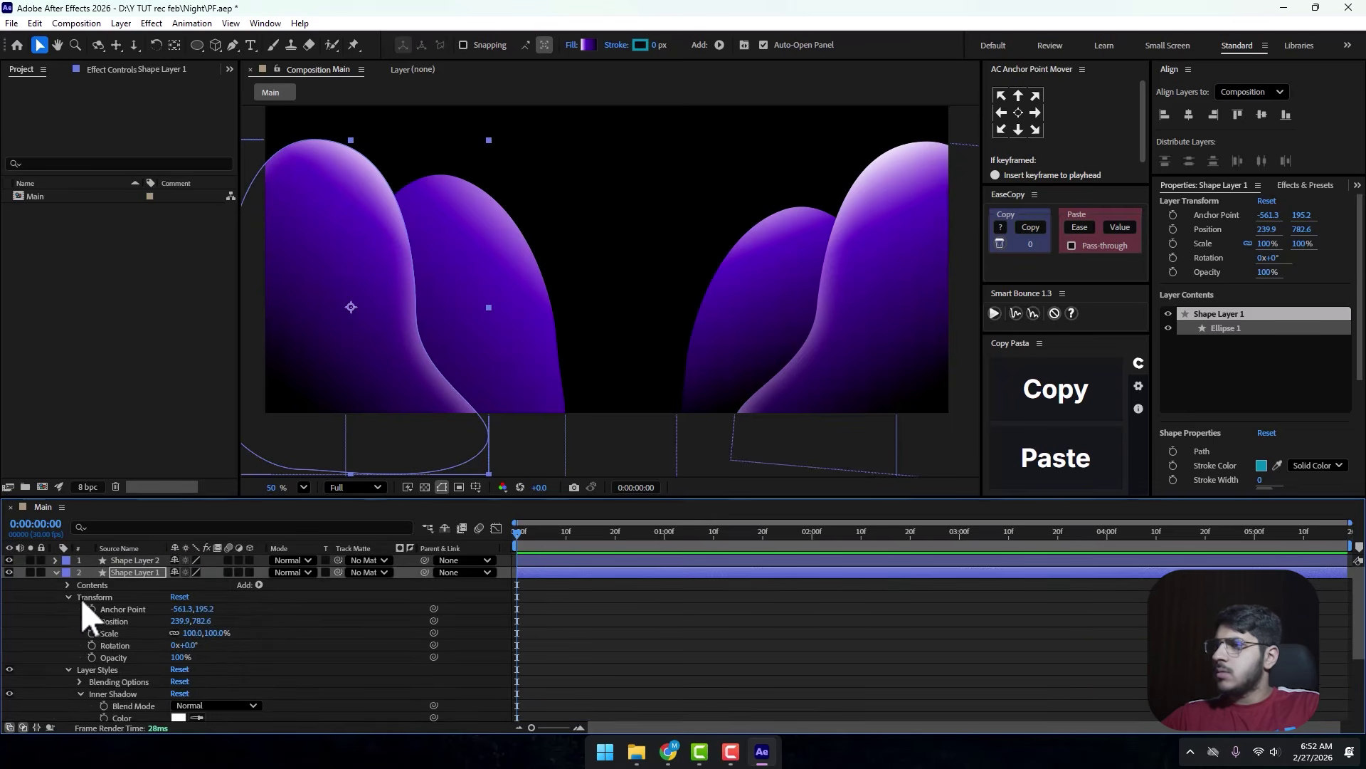
{"action": "left_click", "coordinate": [56, 572]}
Apply a copy of the white inner shadow to the inner left blob, Shape Layer 3.
{"action": "left_click", "coordinate": [156, 561]}
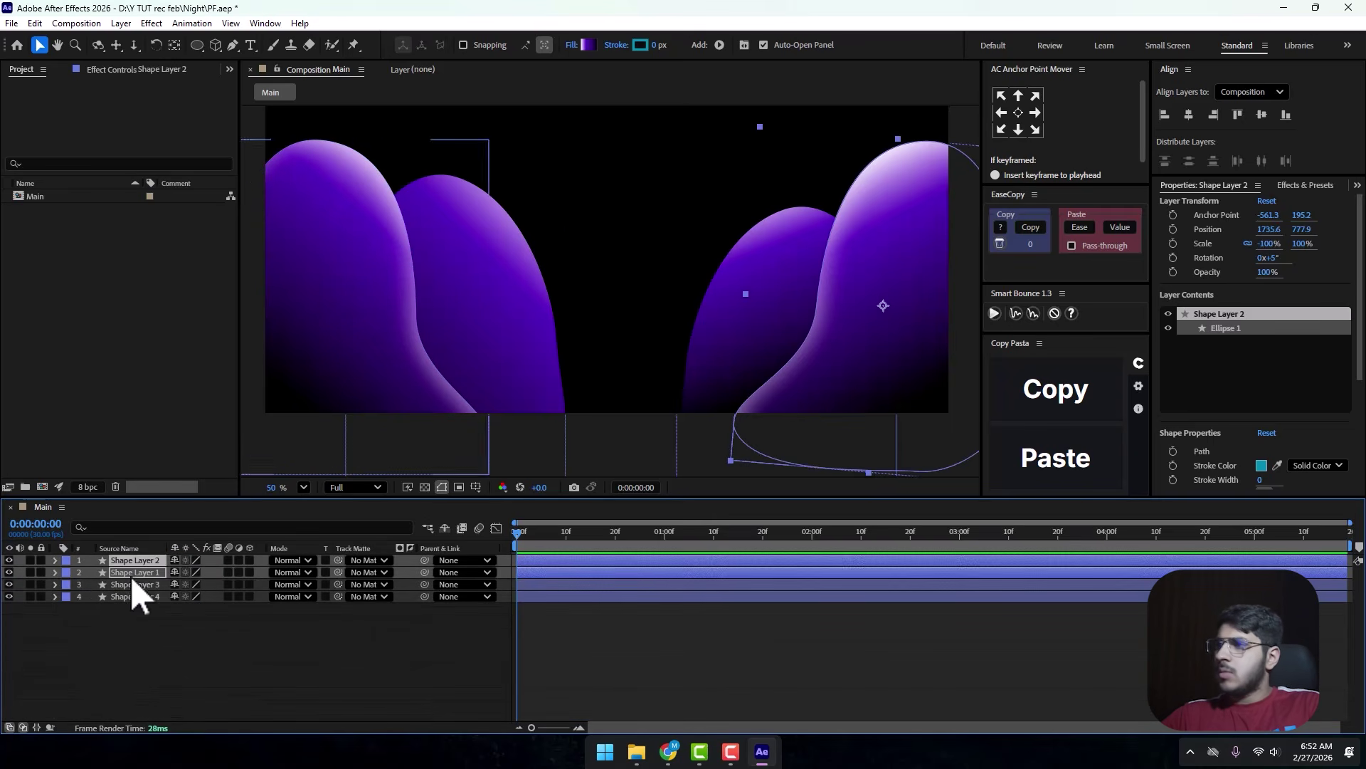
{"action": "left_click", "coordinate": [134, 585]}
{"action": "key", "text": "Return"}
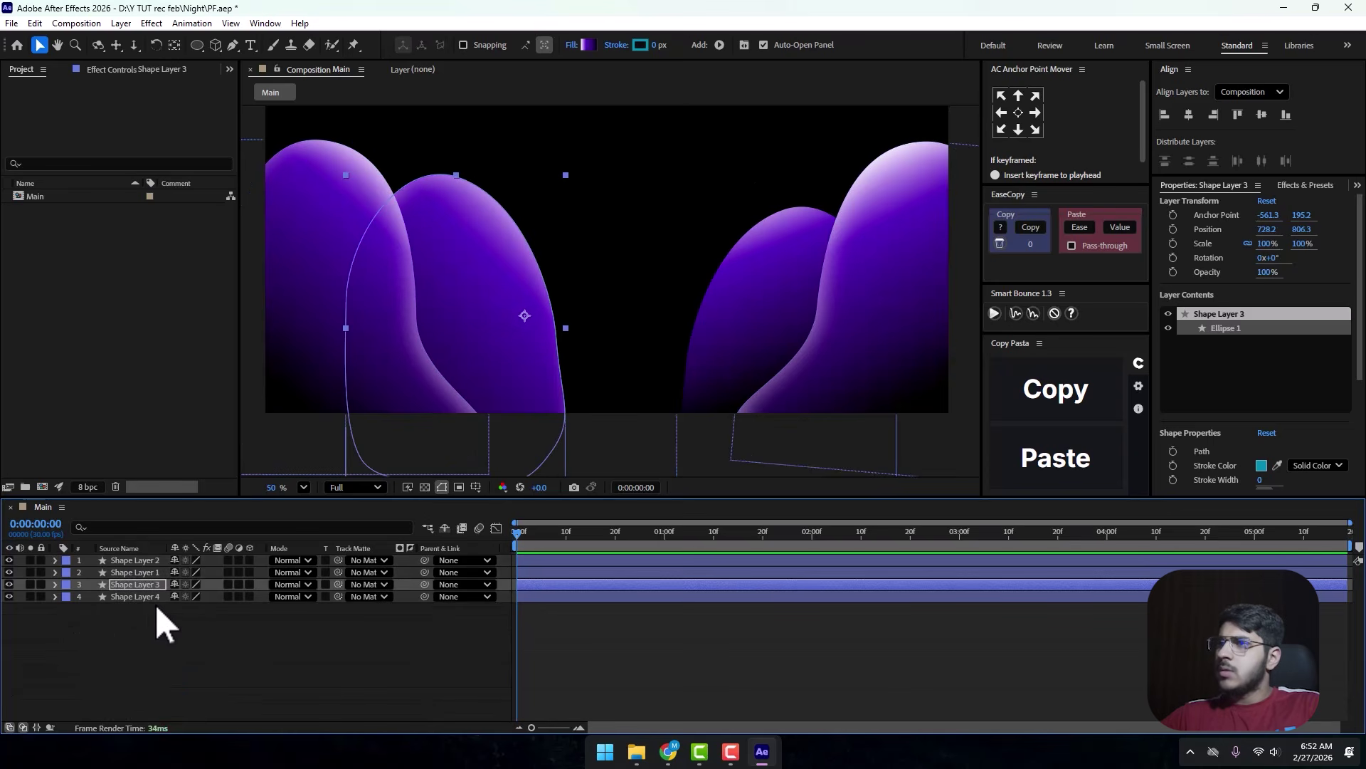
Strengthen Shape Layer 3's inner shadow with 100% opacity and distance 0, and enlarge its size for a broad soft glow.
{"action": "left_click", "coordinate": [54, 584]}
{"action": "scroll", "coordinate": [128, 647], "scroll_direction": "down", "scroll_amount": 5}
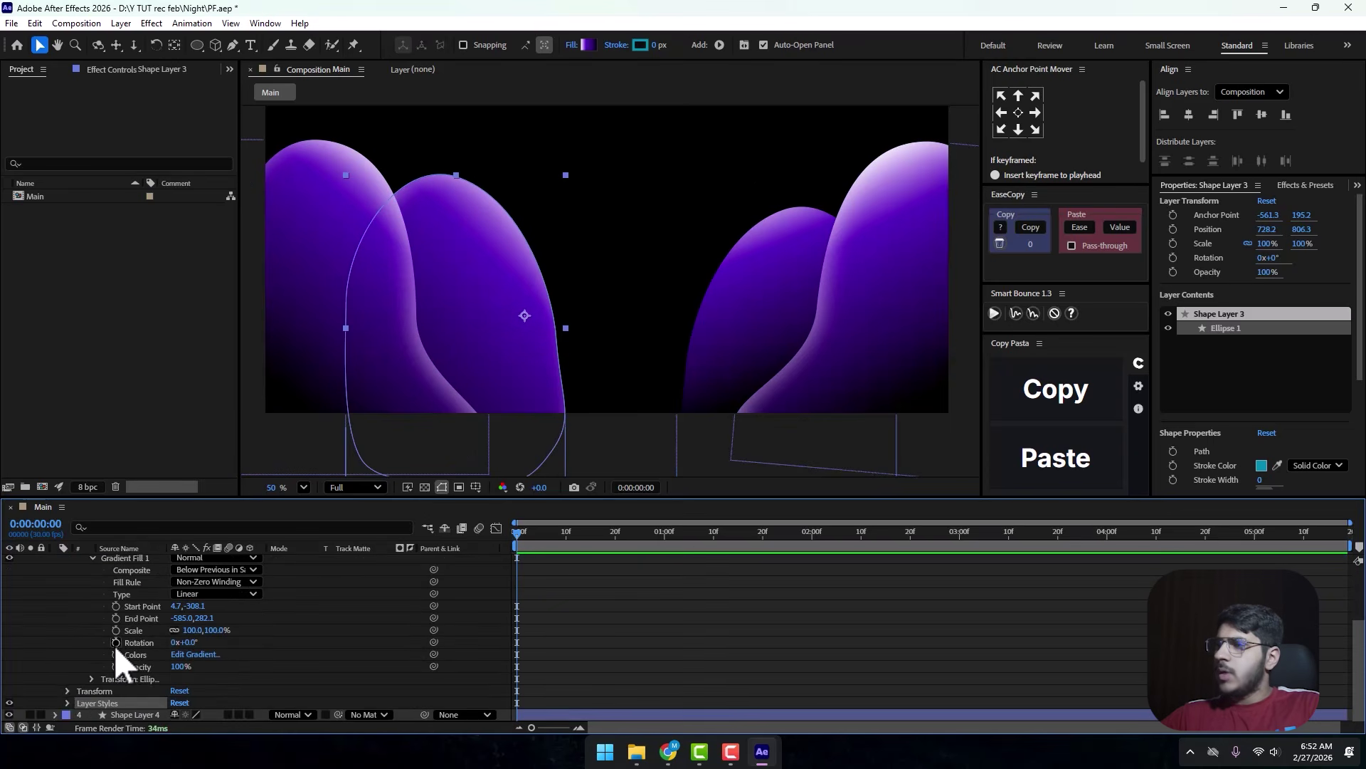
{"action": "left_click", "coordinate": [68, 703]}
{"action": "scroll", "coordinate": [107, 694], "scroll_direction": "down", "scroll_amount": 1}
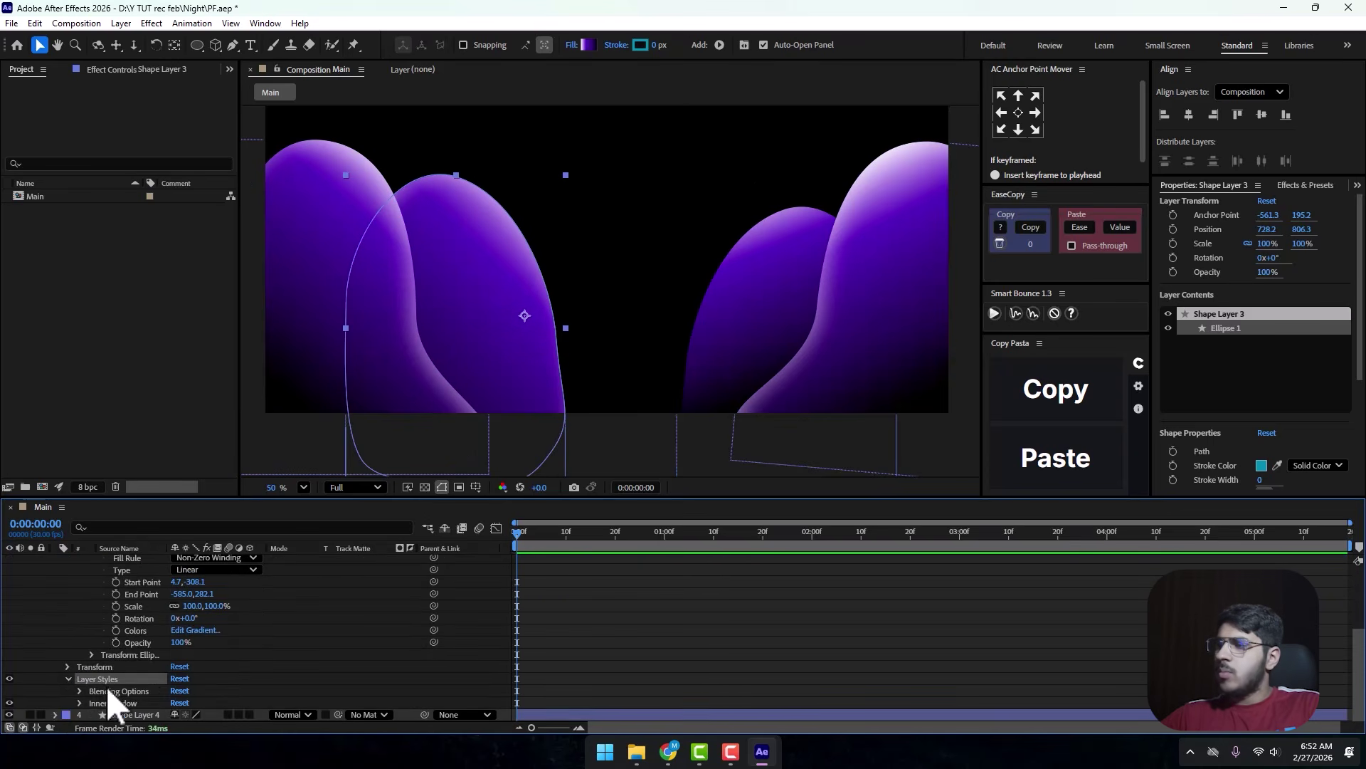
{"action": "left_click", "coordinate": [79, 703]}
{"action": "scroll", "coordinate": [83, 683], "scroll_direction": "down", "scroll_amount": 3}
{"action": "left_click", "coordinate": [178, 631]}
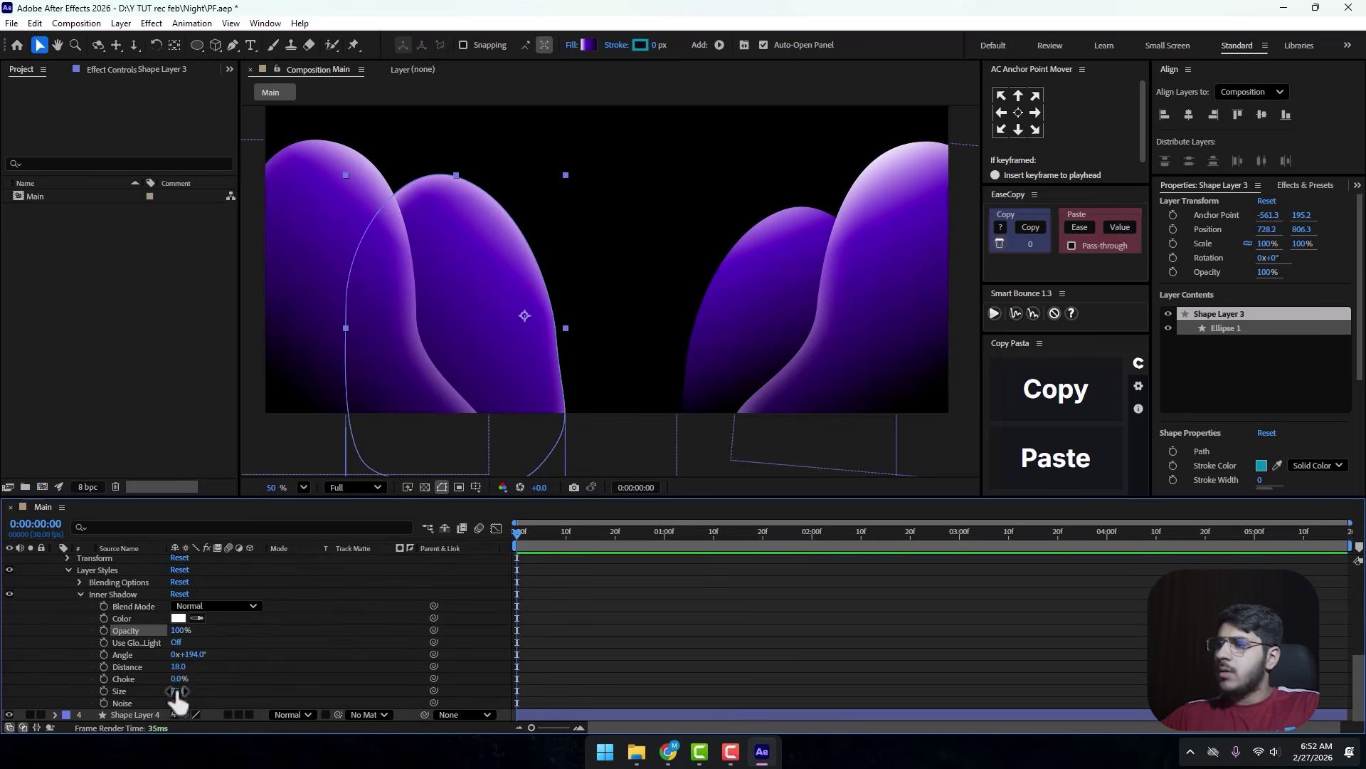
{"action": "mouse_move", "coordinate": [182, 669]}
{"action": "left_mouse_down"}
{"action": "mouse_move", "coordinate": [151, 662]}
{"action": "mouse_move", "coordinate": [268, 650]}
{"action": "mouse_move", "coordinate": [210, 663]}
{"action": "mouse_move", "coordinate": [196, 687]}
{"action": "mouse_move", "coordinate": [261, 669]}
{"action": "left_mouse_up"}
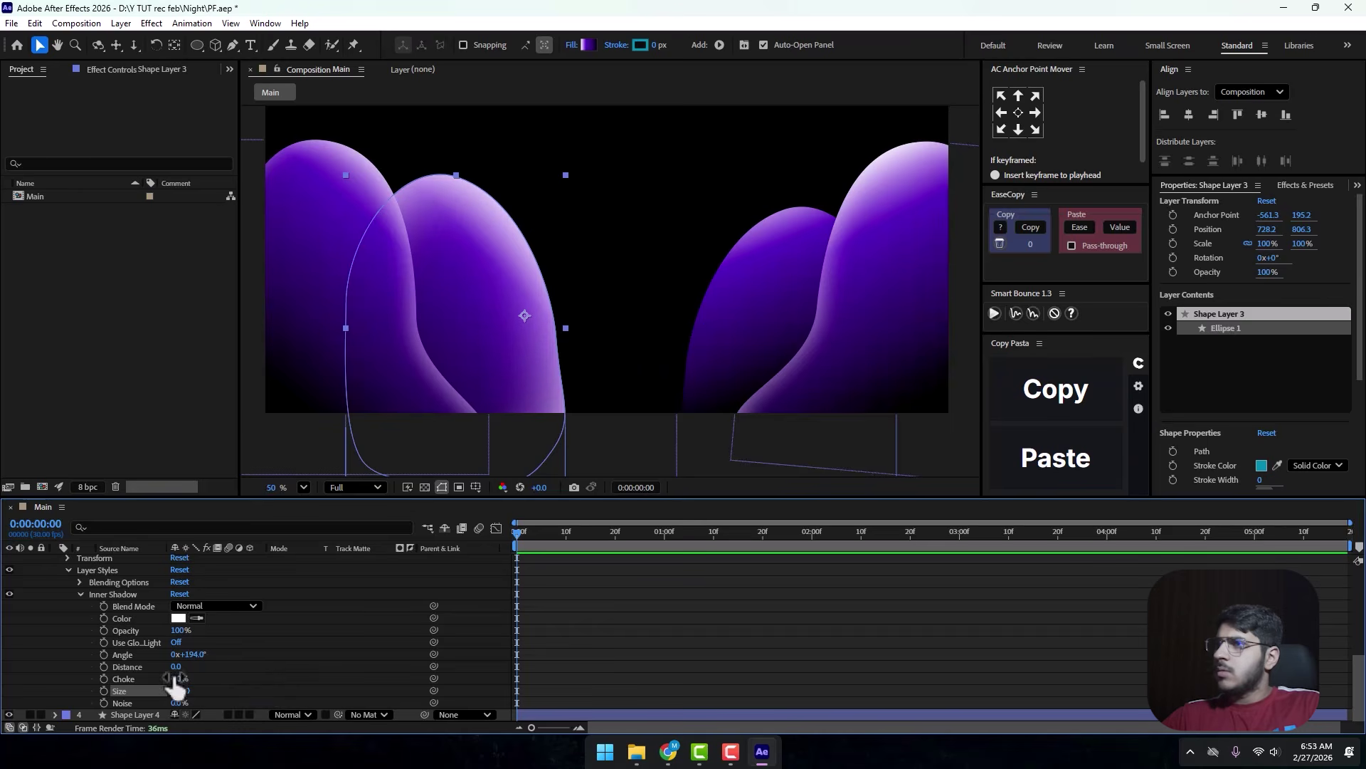
Copy Shape Layer 3's layer styles onto the inner right blob, Shape Layer 4.
{"action": "scroll", "coordinate": [32, 589], "scroll_direction": "up", "scroll_amount": 5}
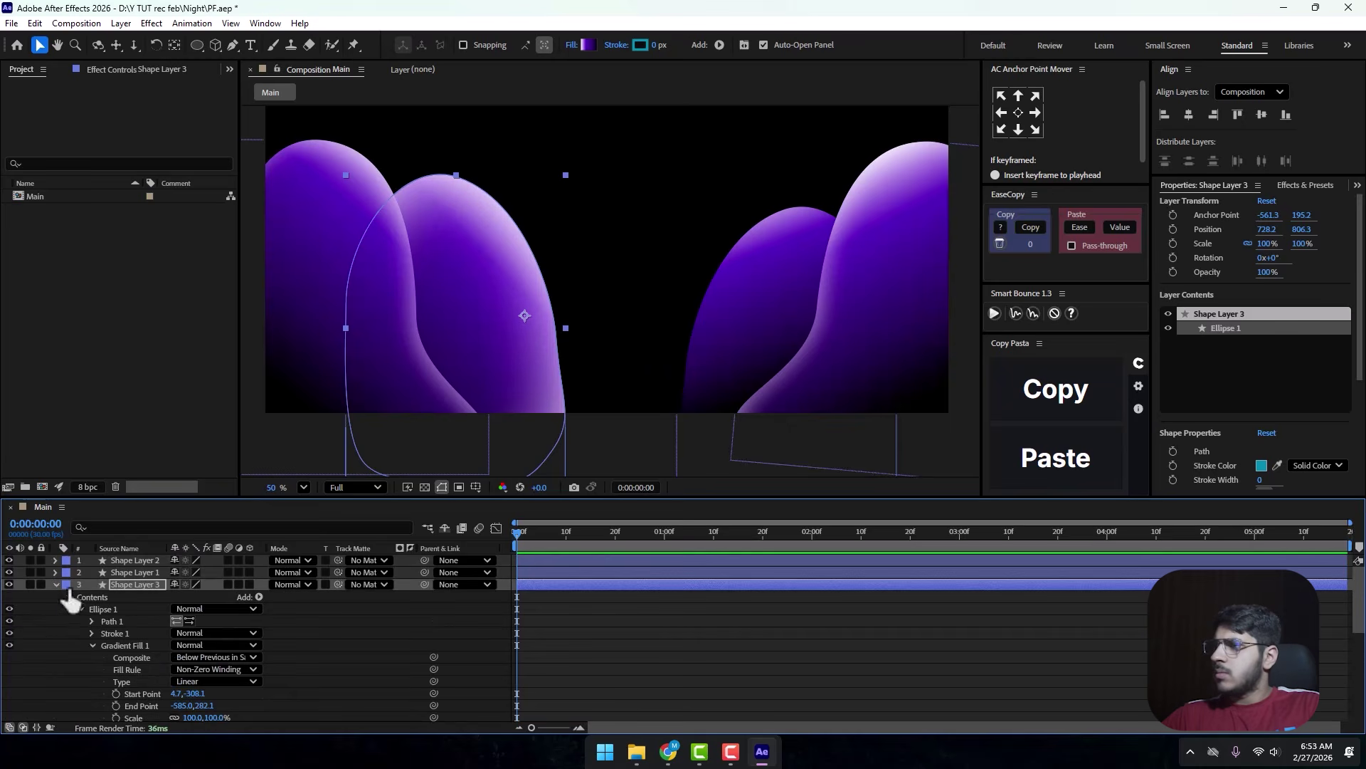
{"action": "left_click", "coordinate": [56, 584]}
{"action": "left_click", "coordinate": [55, 584]}
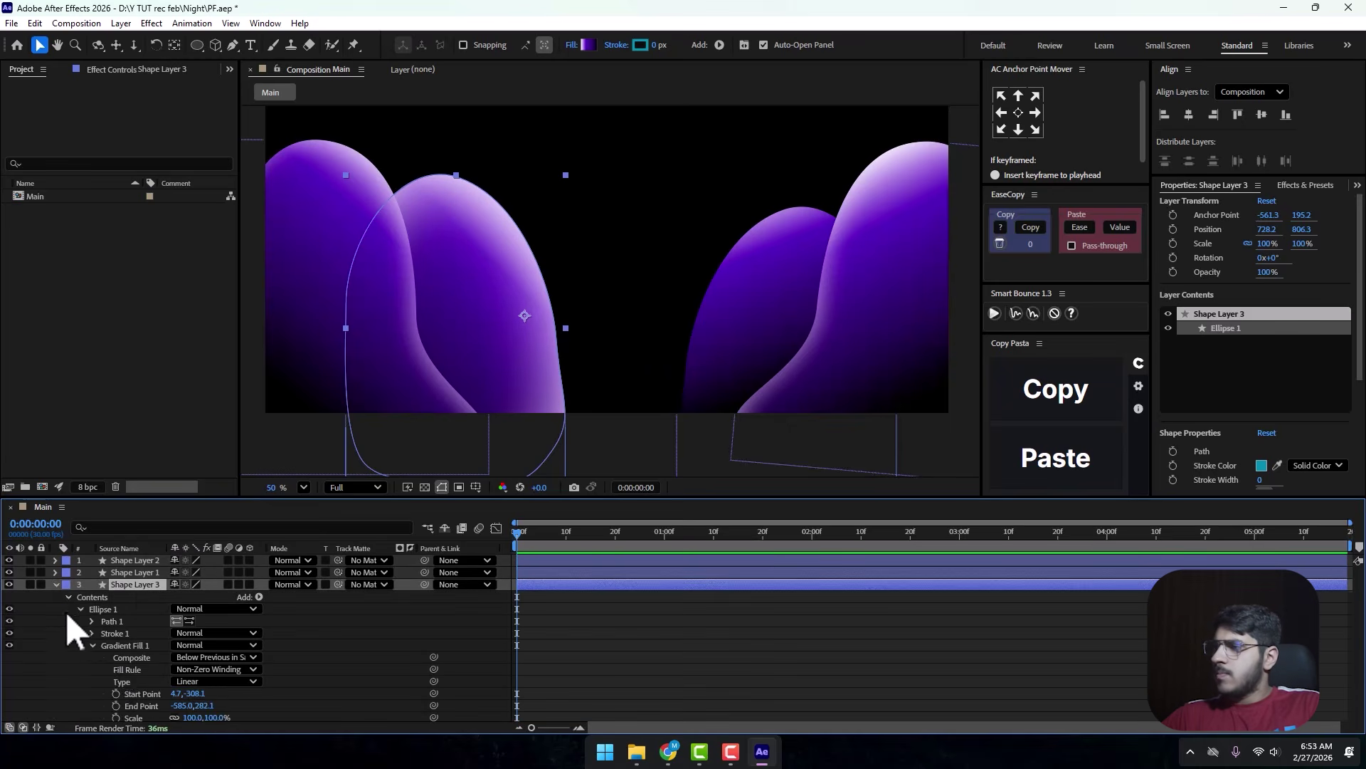
{"action": "left_click", "coordinate": [93, 646]}
{"action": "left_click", "coordinate": [80, 609]}
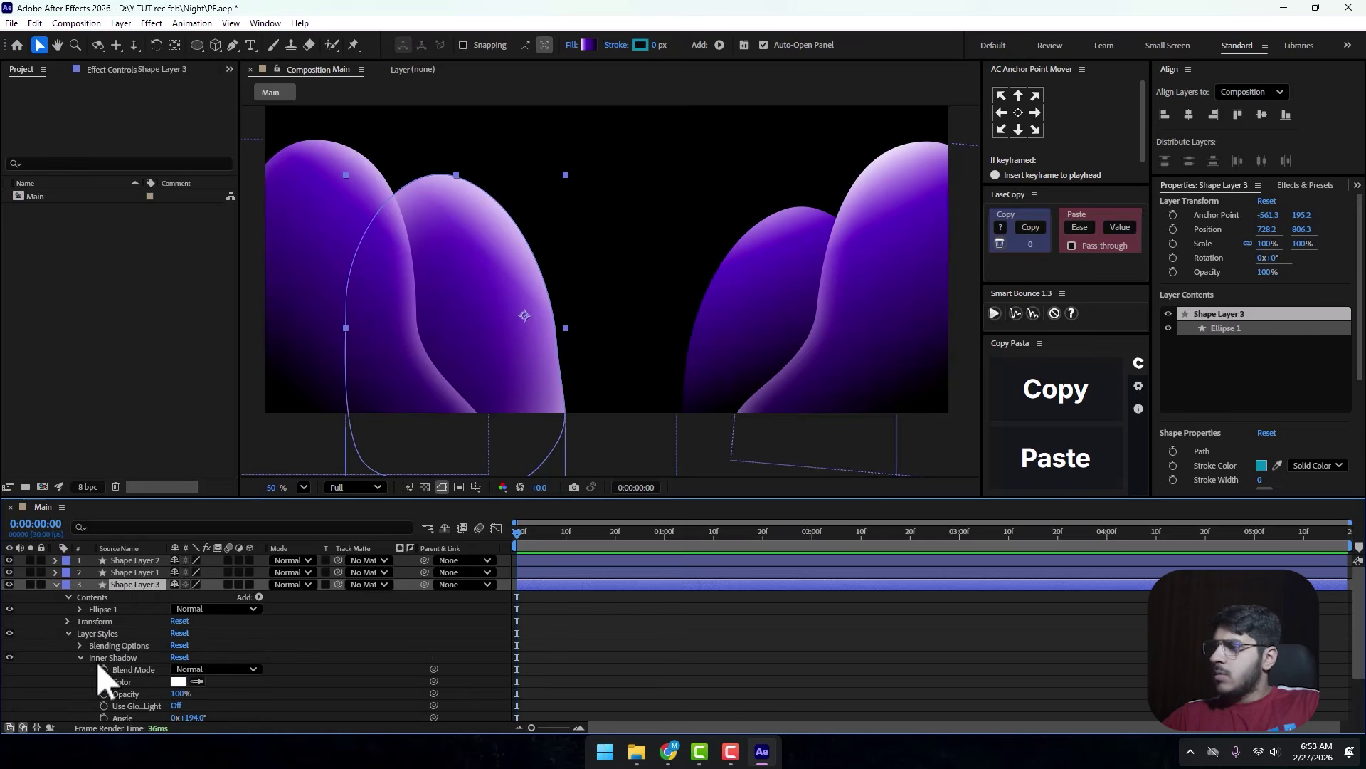
{"action": "left_click", "coordinate": [97, 634]}
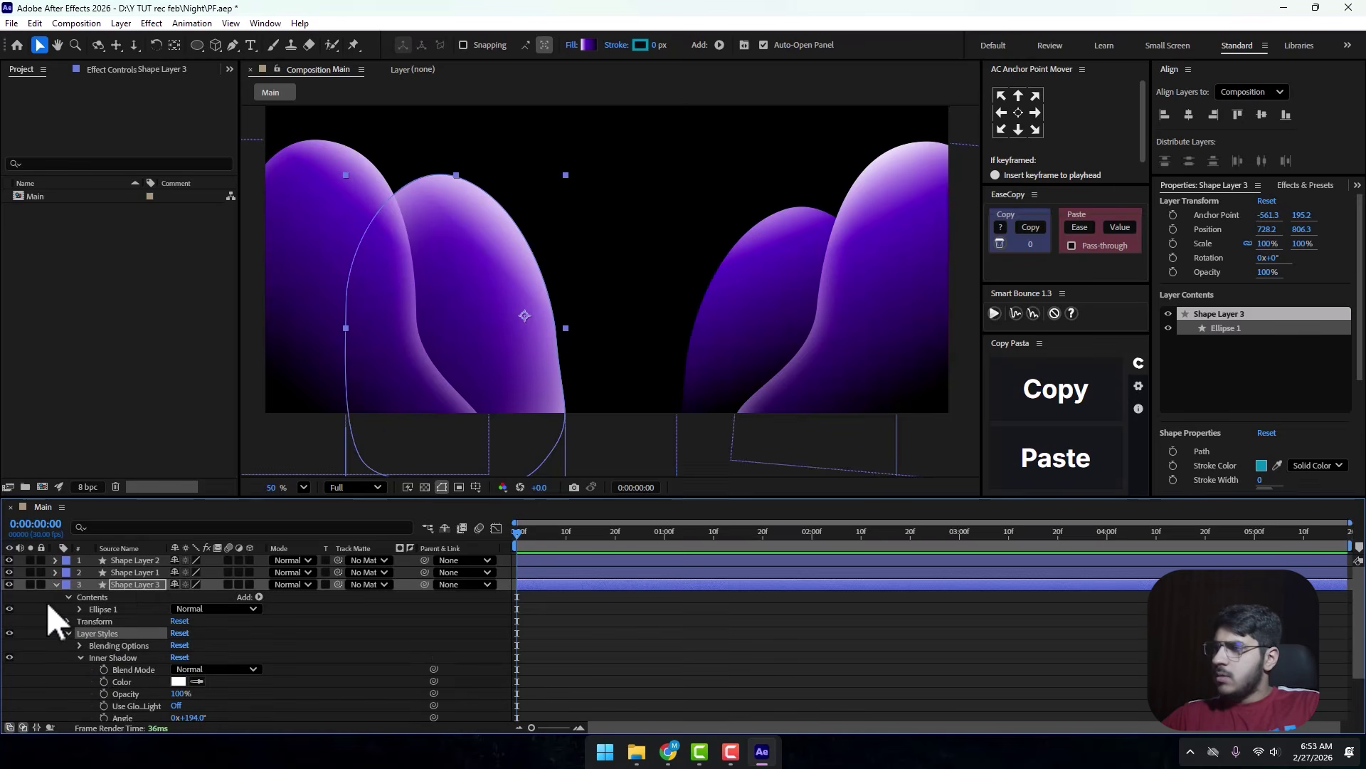
{"action": "left_click", "coordinate": [56, 584]}
{"action": "left_click", "coordinate": [132, 596]}
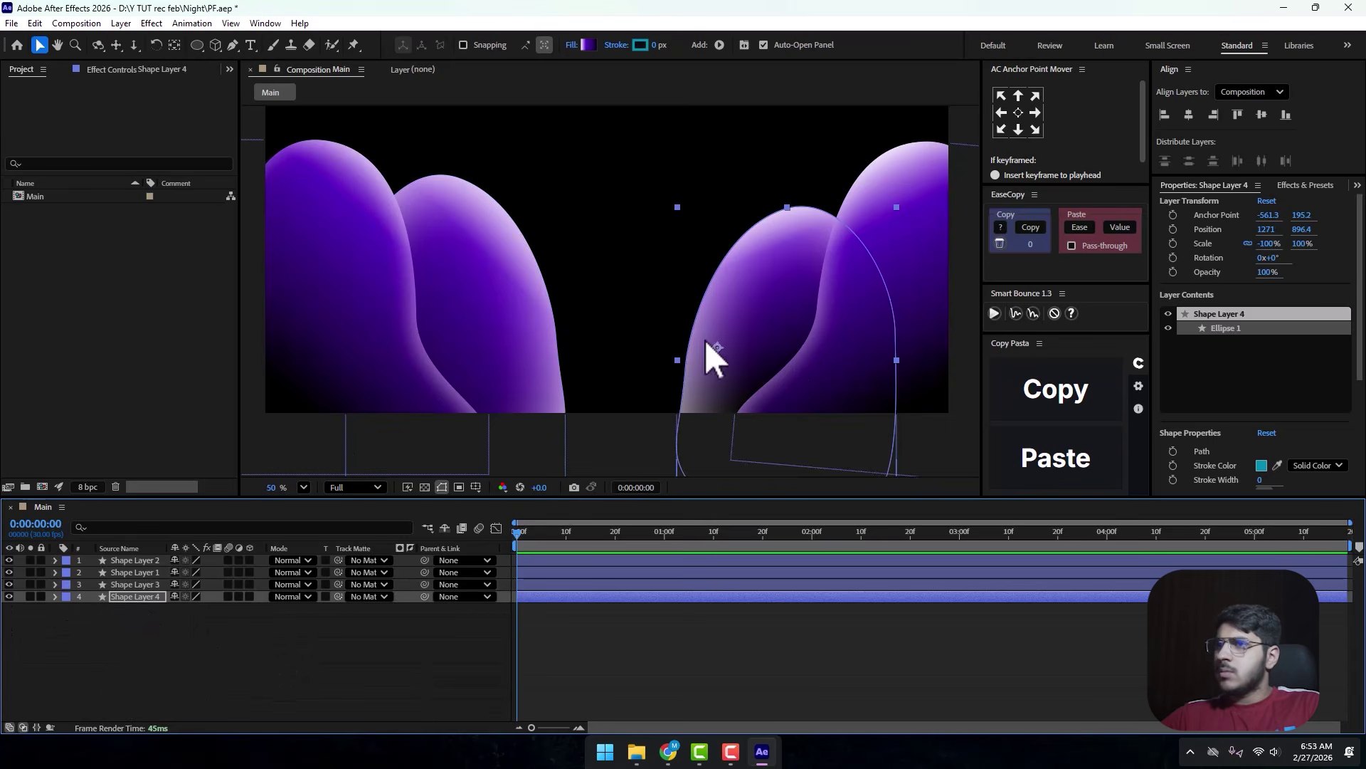
Move the black gradient ends of both inner blobs toward their lower right and check the outer blobs' gradient handles.
{"action": "left_click_drag", "start_coordinate": [790, 313], "coordinate": [858, 423]}
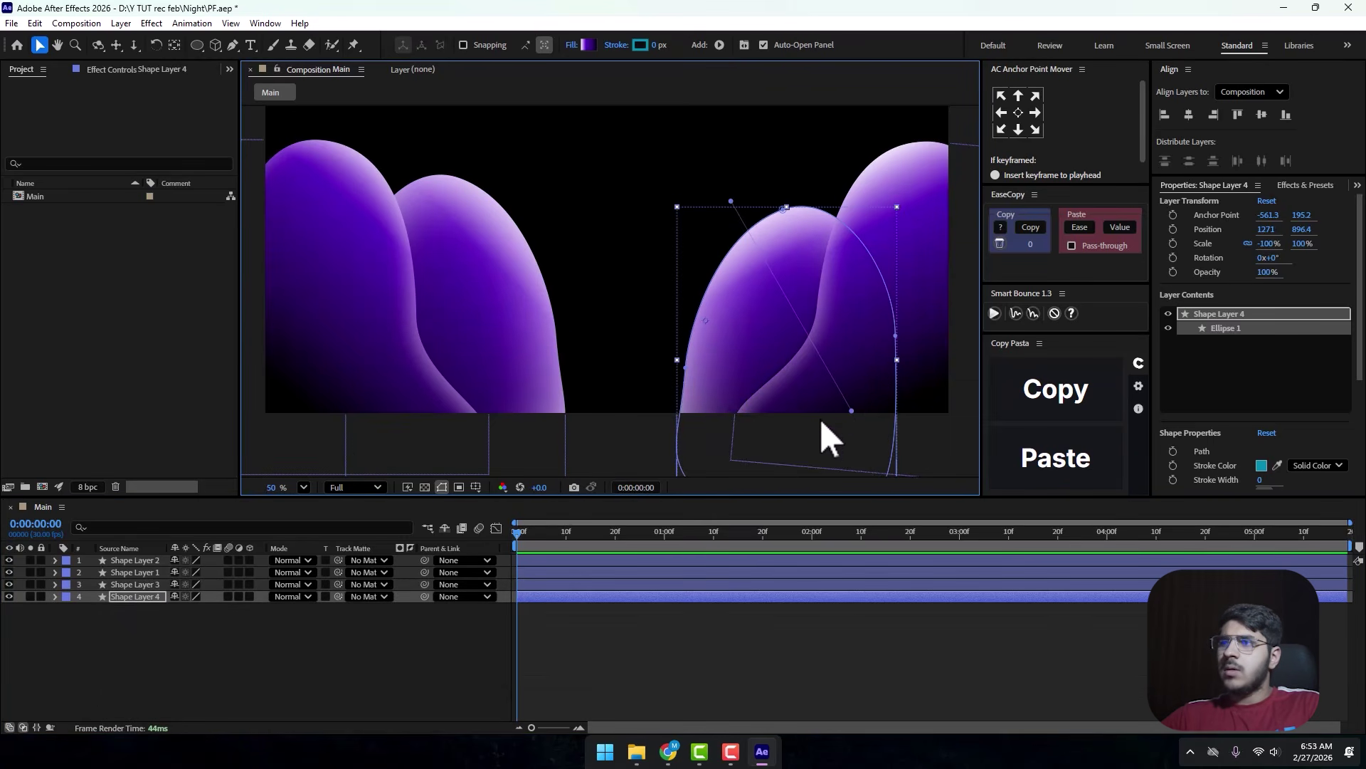
{"action": "left_click", "coordinate": [522, 306]}
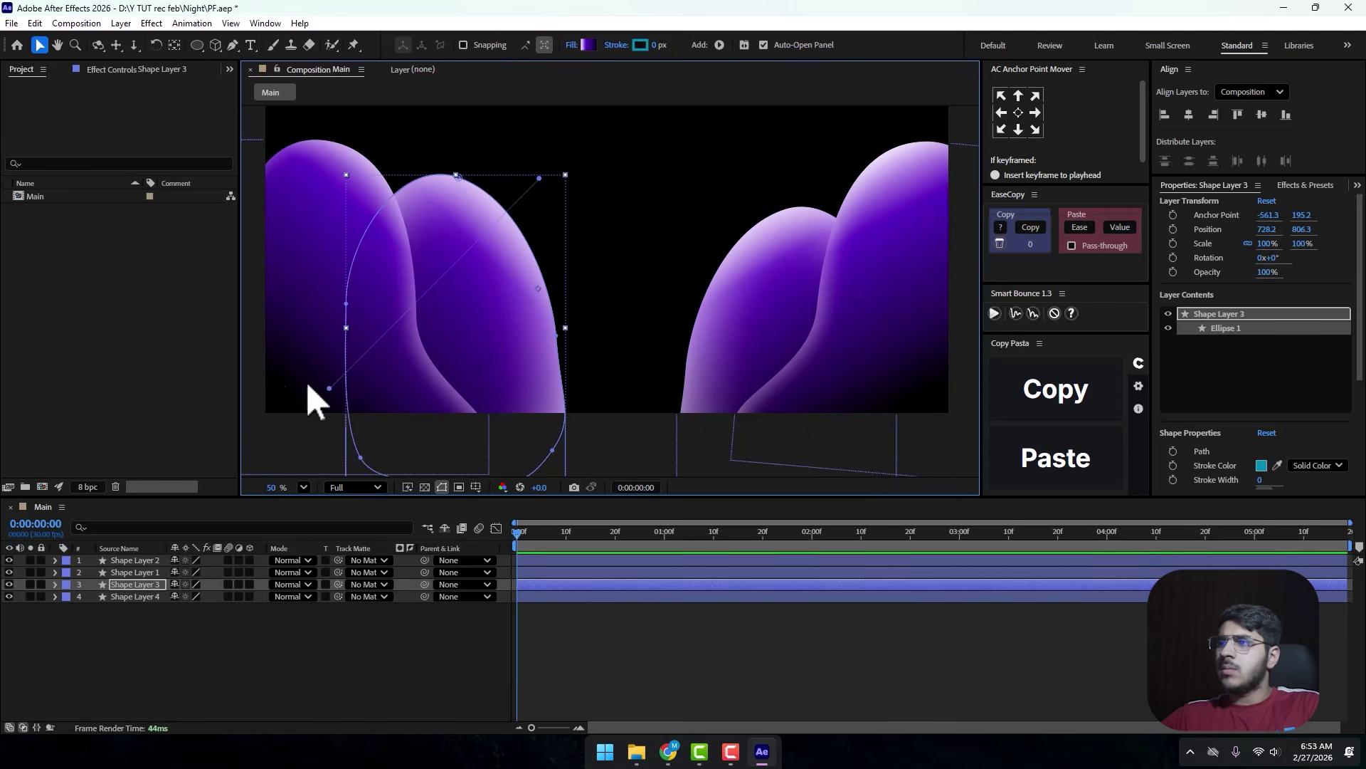
{"action": "left_click_drag", "start_coordinate": [347, 416], "coordinate": [398, 409]}
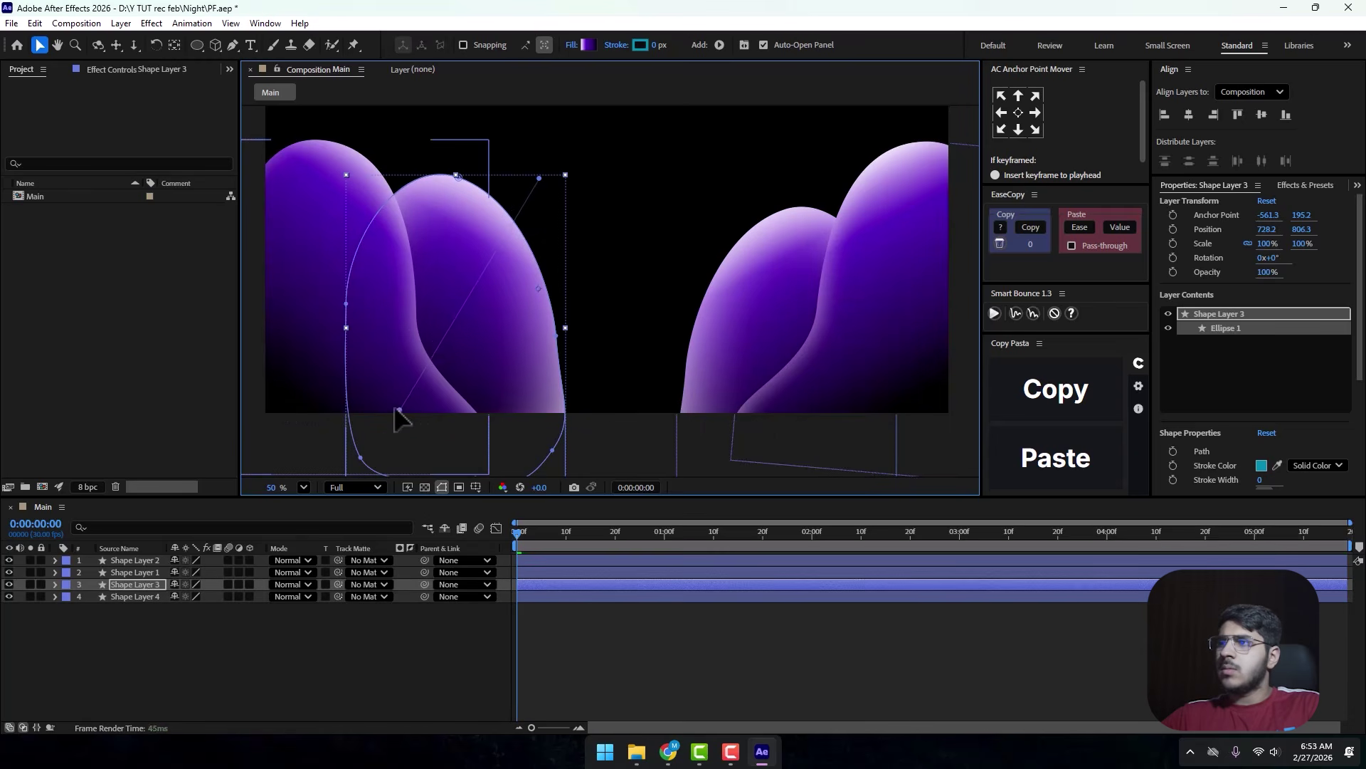
{"action": "left_click", "coordinate": [300, 393]}
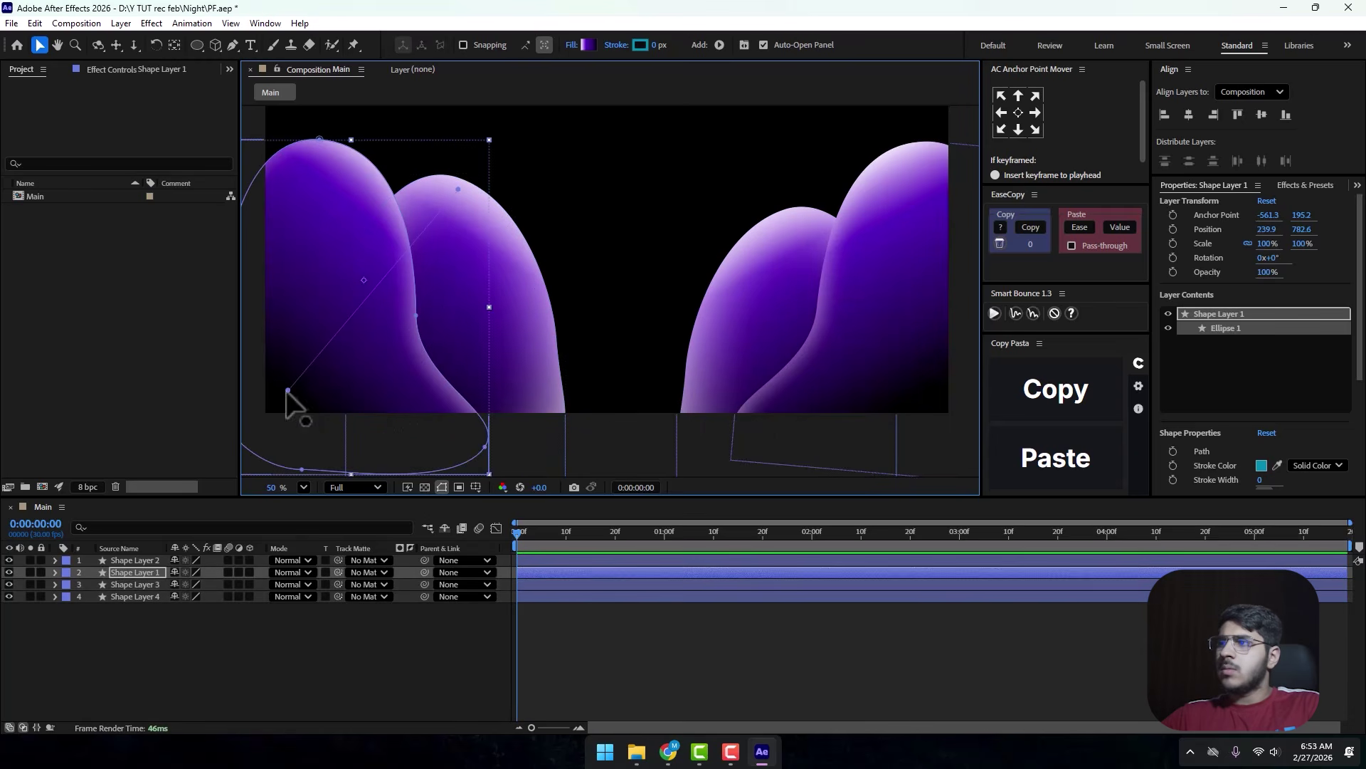
{"action": "left_click", "coordinate": [938, 398]}
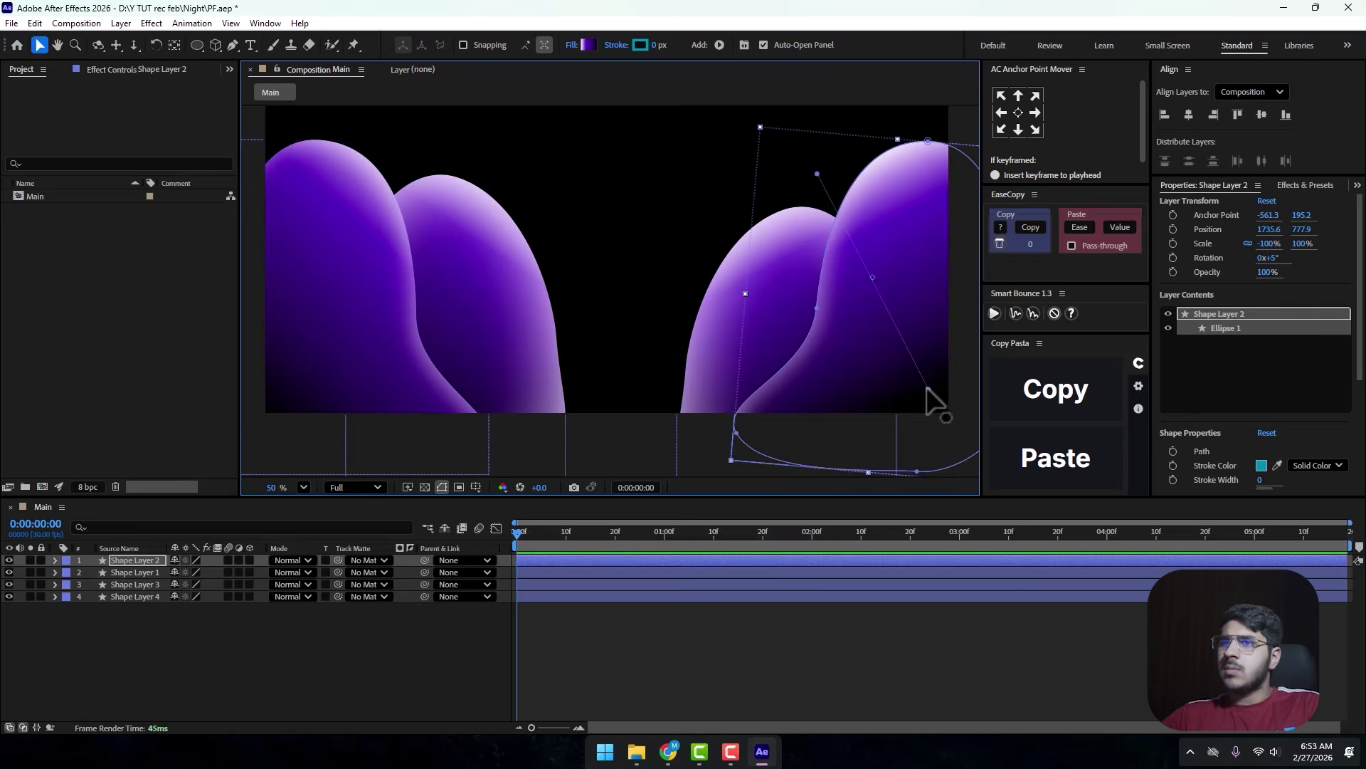
Add an adjustment layer above all the blobs and apply the Glow effect to it.
{"action": "left_click", "coordinate": [144, 654]}
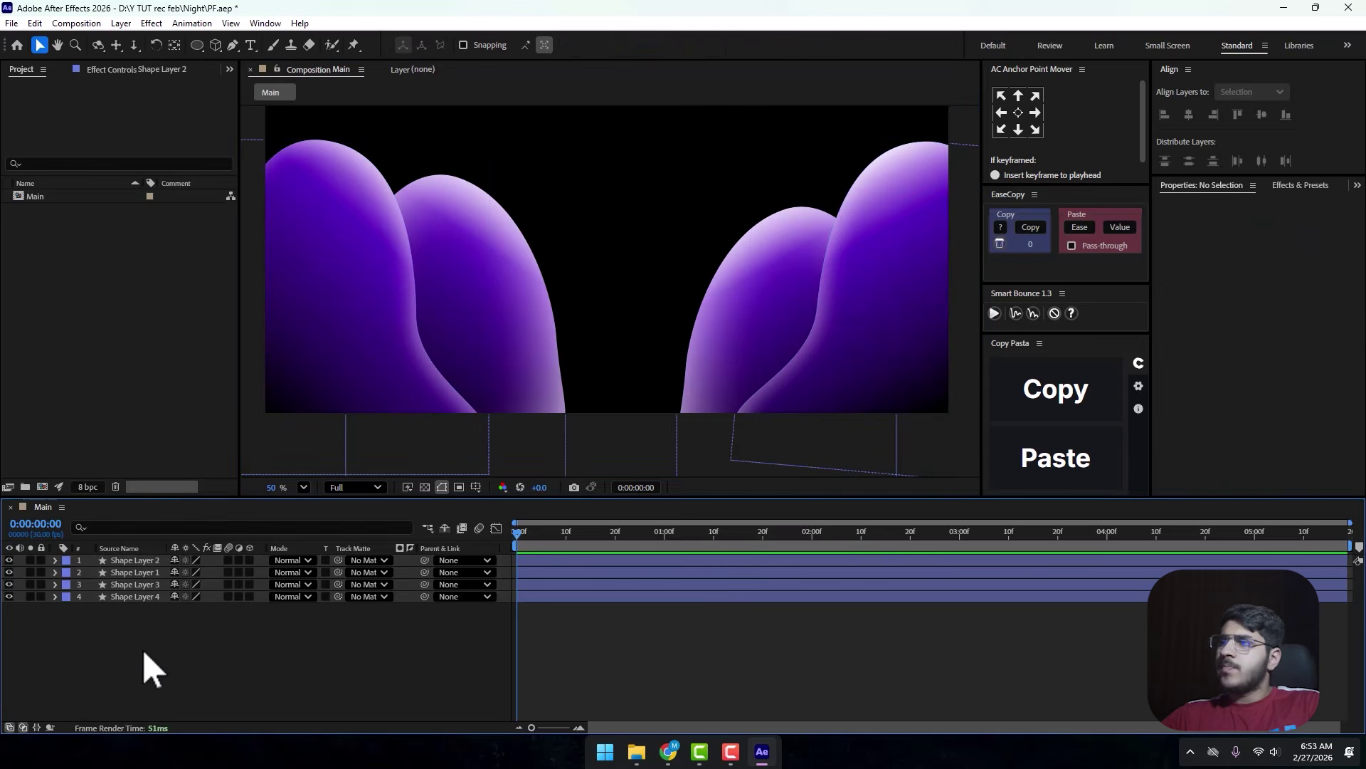
{"action": "right_click", "coordinate": [132, 680]}
{"action": "mouse_move", "coordinate": [203, 482]}
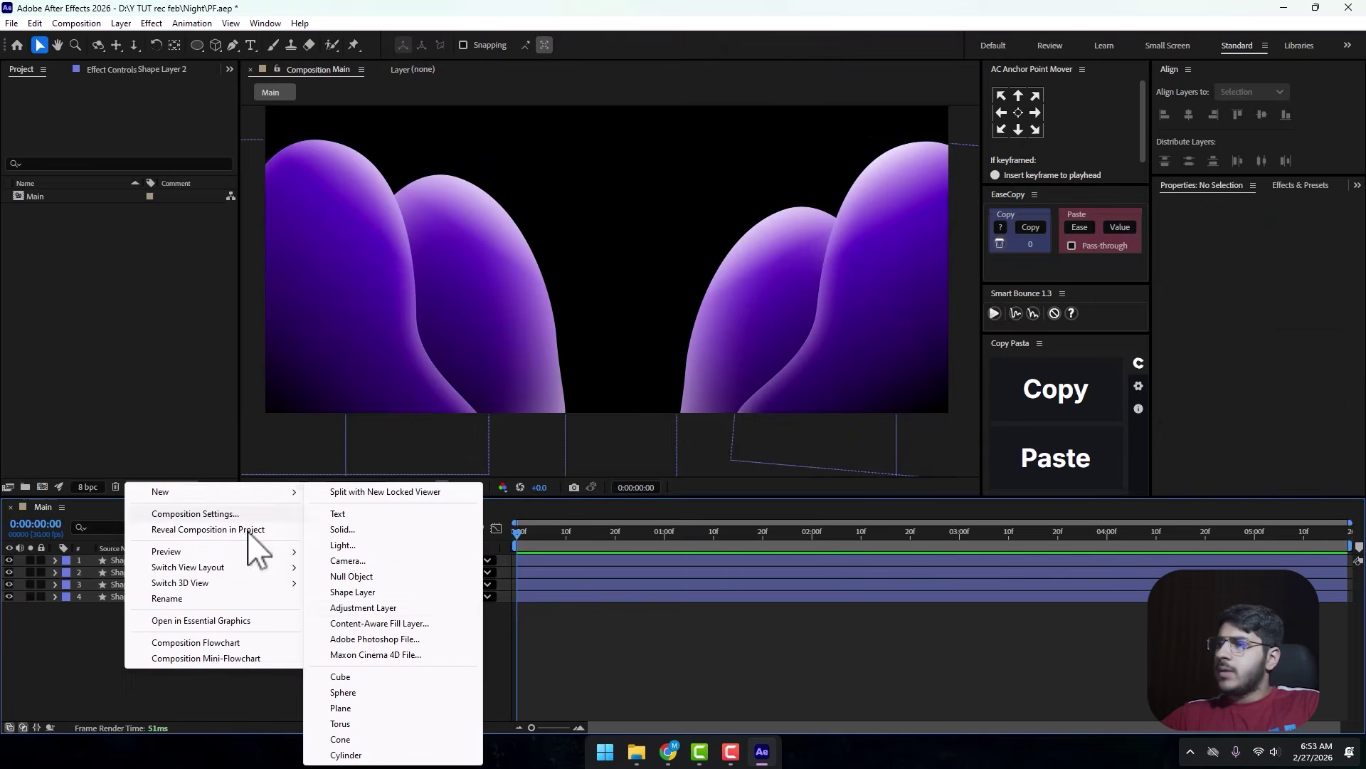
{"action": "left_click", "coordinate": [369, 609]}
{"action": "key", "text": "ctrl+space"}
{"action": "type", "text": "glo"}
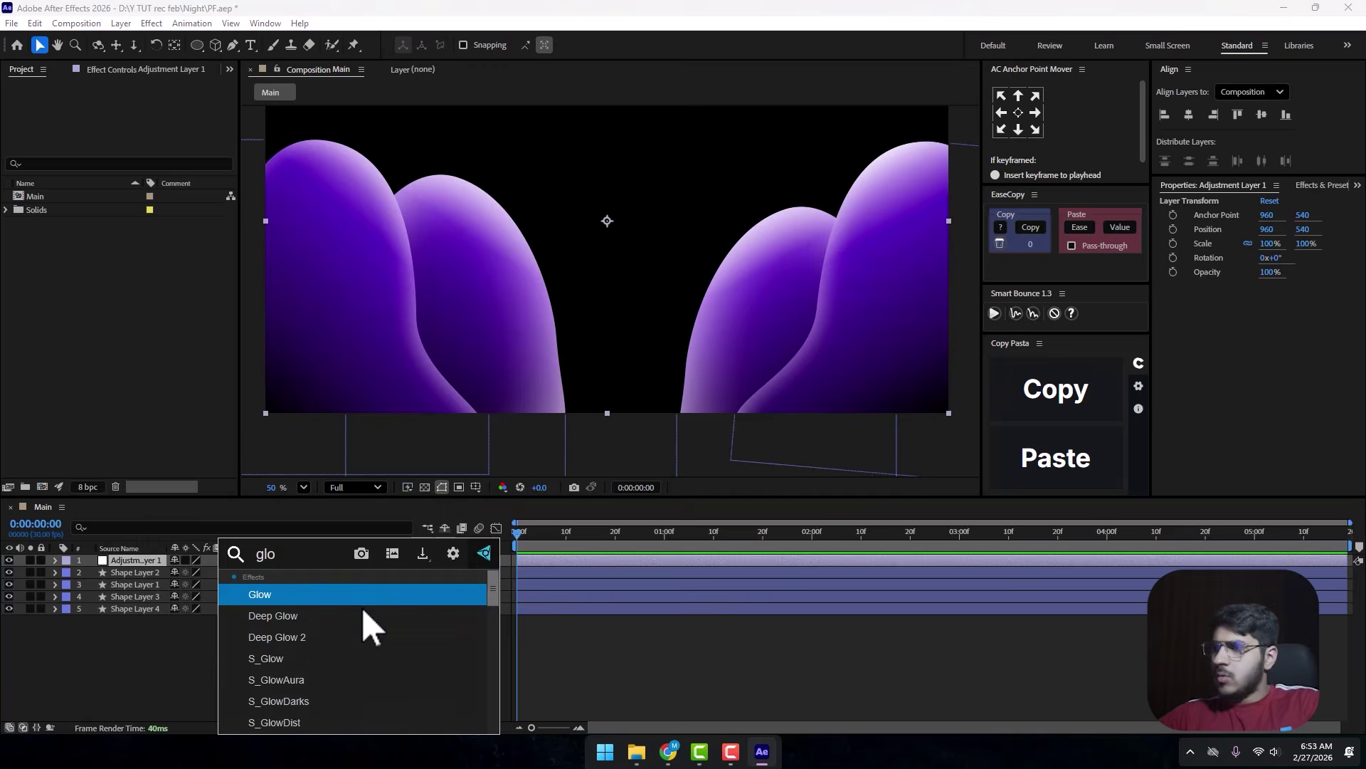
{"action": "key", "text": "Return"}
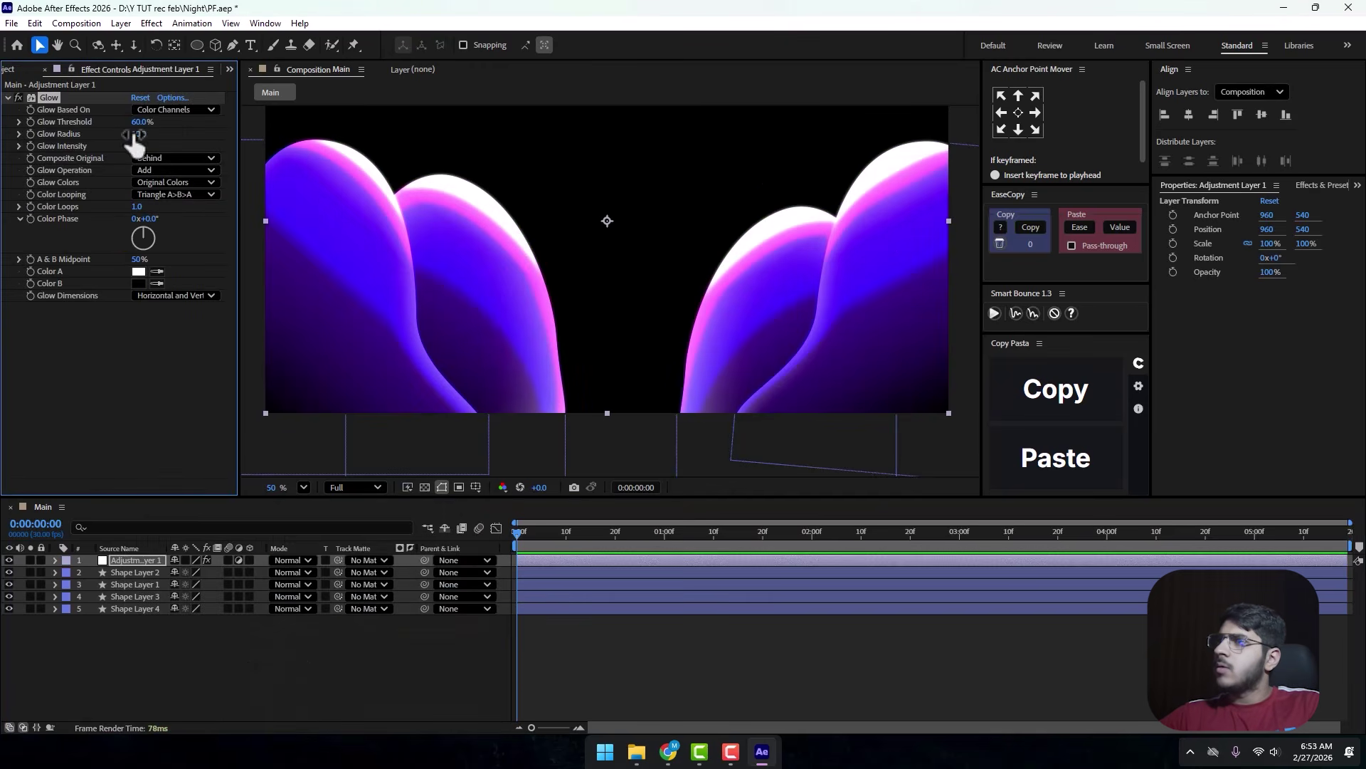
Set the Glow Radius on the adjustment layer to 465.
{"action": "left_click_drag", "start_coordinate": [138, 134], "coordinate": [424, 127]}
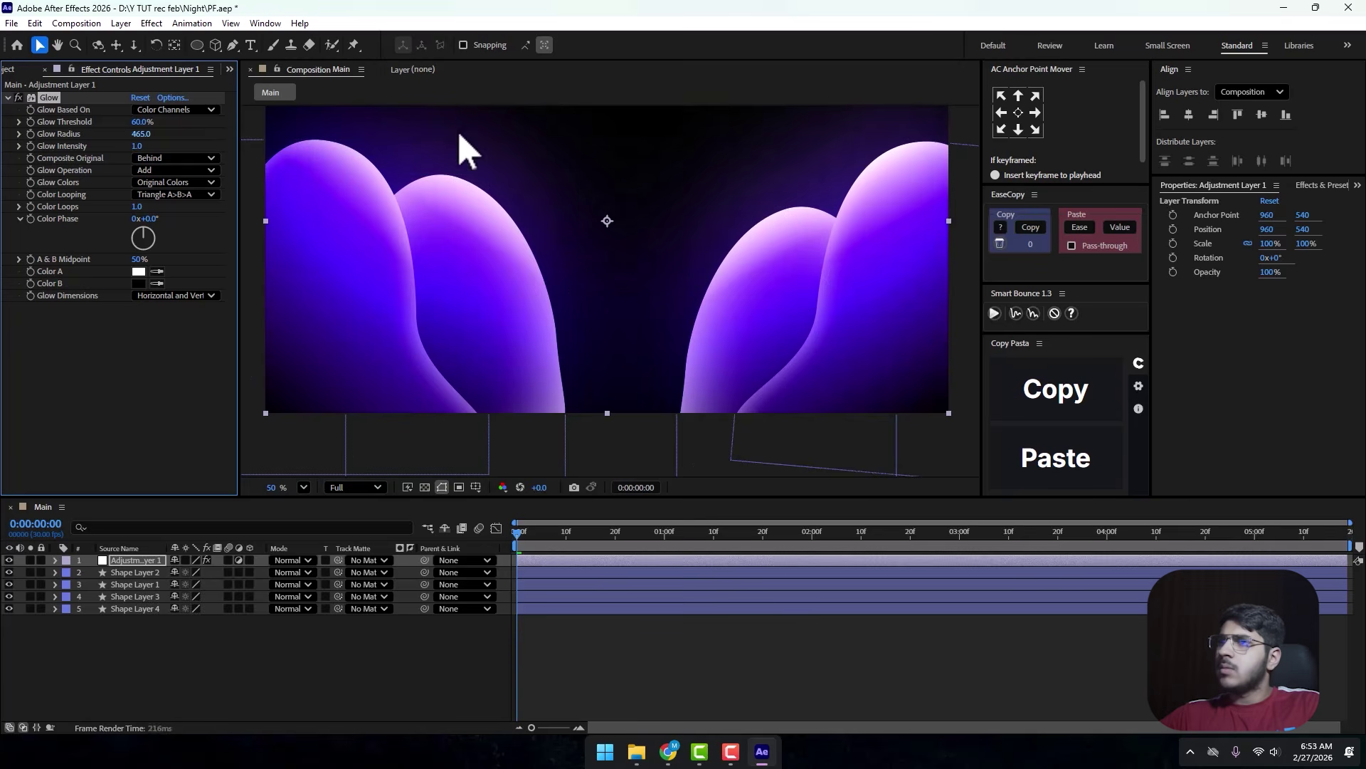
{"action": "scroll", "coordinate": [580, 305], "scroll_direction": "down", "scroll_amount": 5}
{"action": "left_click", "coordinate": [304, 486]}
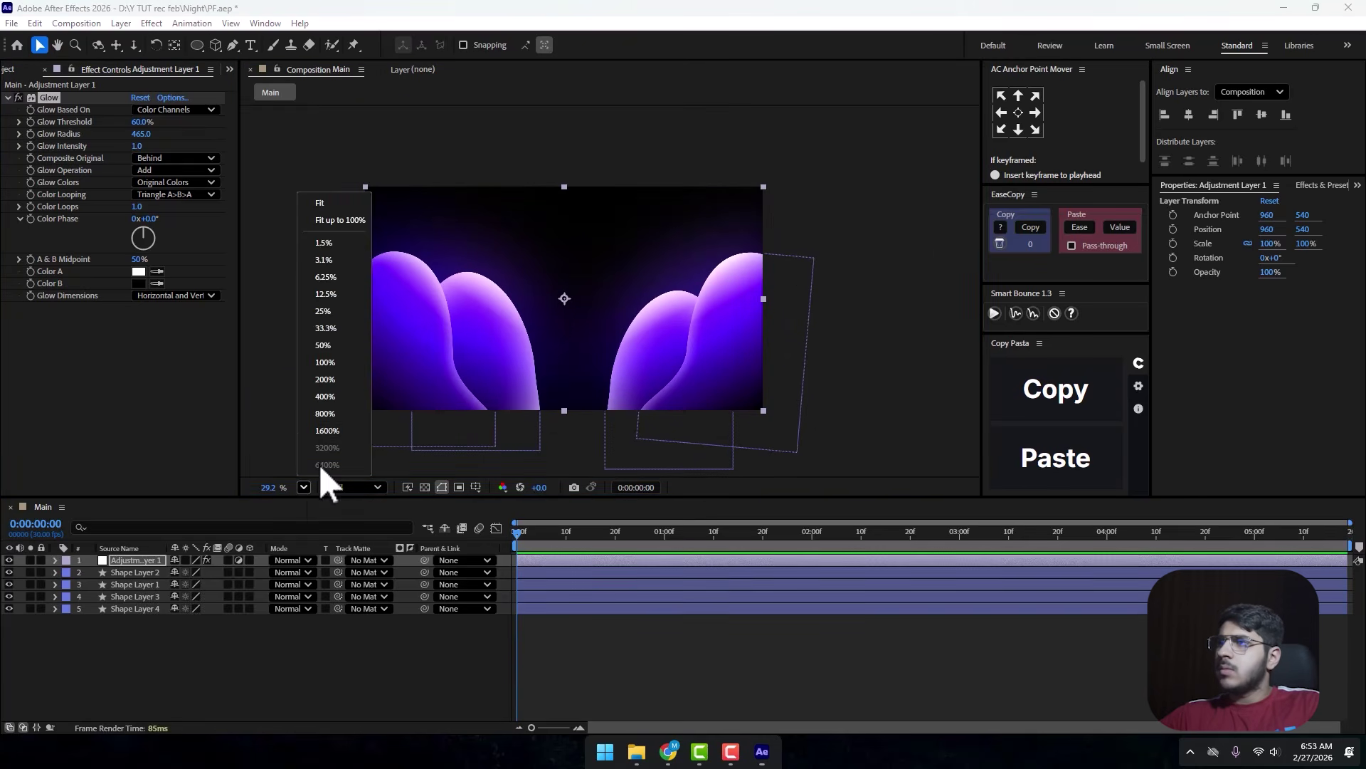
{"action": "left_click", "coordinate": [357, 211]}
Rename the adjustment layer as Glow.
{"action": "left_click", "coordinate": [117, 642]}
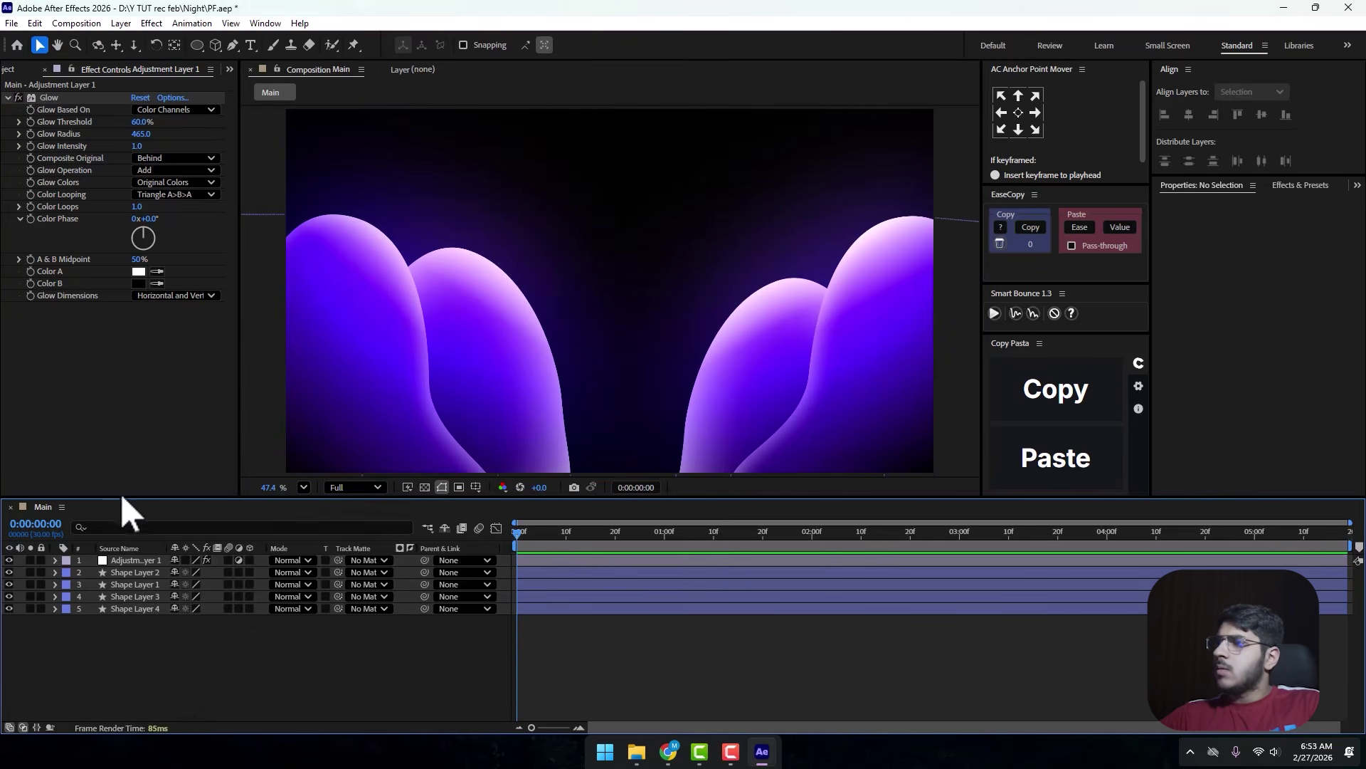
{"action": "right_click", "coordinate": [129, 559]}
{"action": "left_click", "coordinate": [190, 525]}
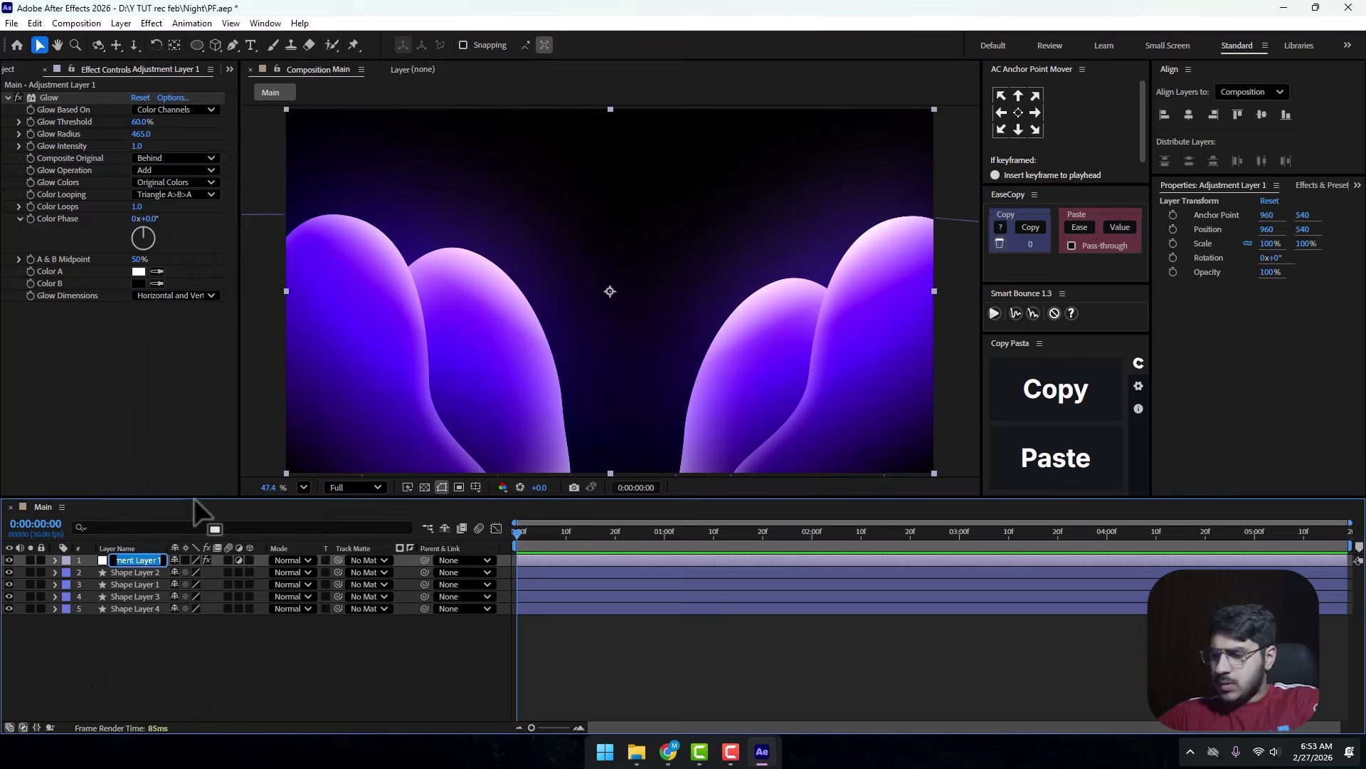
{"action": "type", "text": "Glow"}
{"action": "key", "text": "Return"}
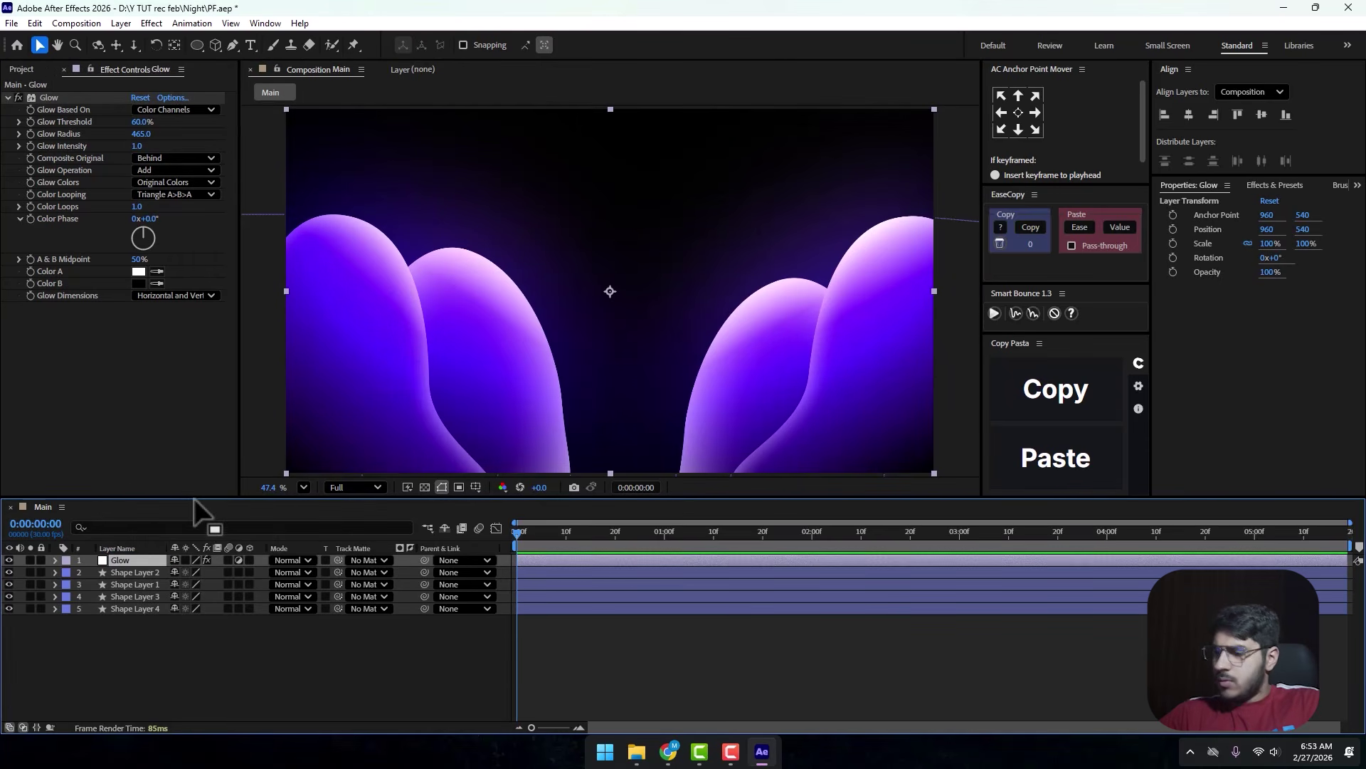
Duplicate the Glow adjustment layer, replace the copy's Glow effect with Noise, and check the grain up close on a blob.
{"action": "key", "text": "ctrl+d"}
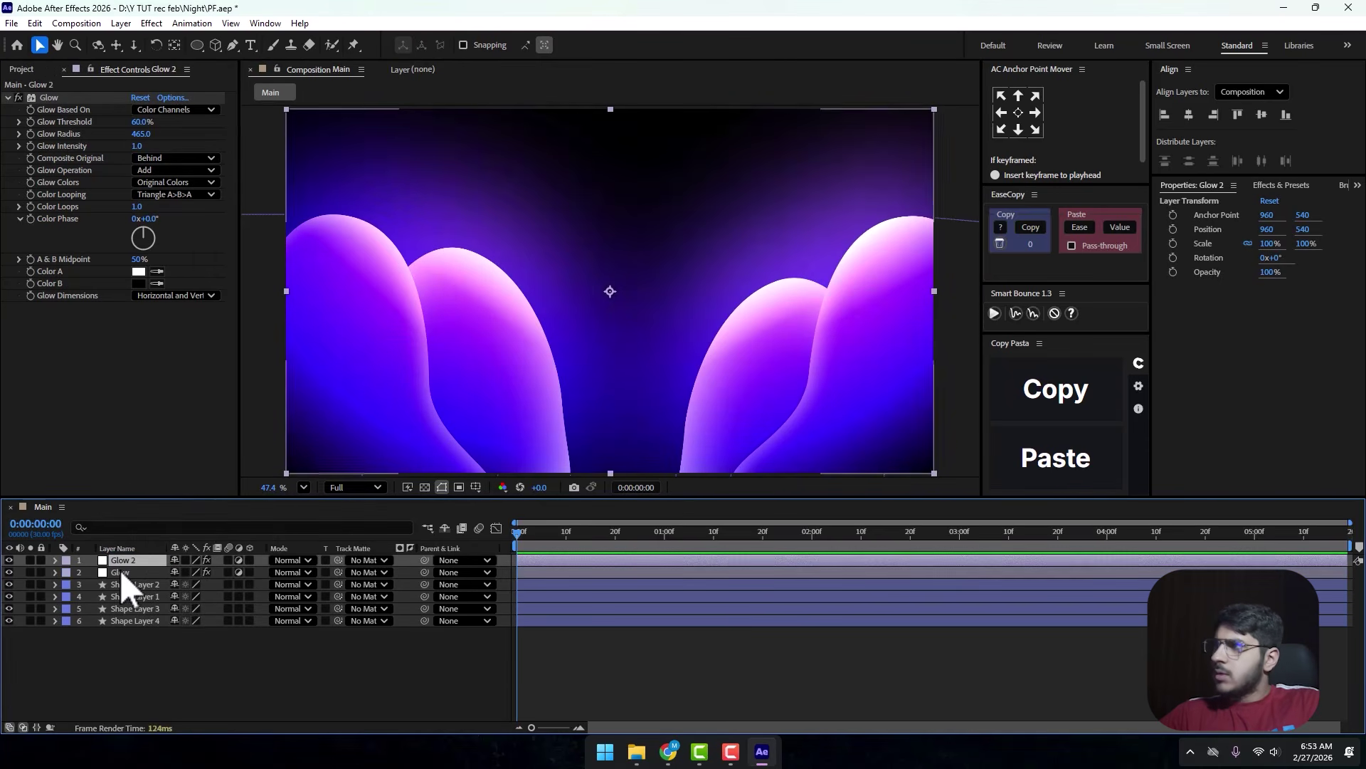
{"action": "left_click", "coordinate": [48, 98]}
{"action": "key", "text": "Delete"}
{"action": "key", "text": "ctrl+space"}
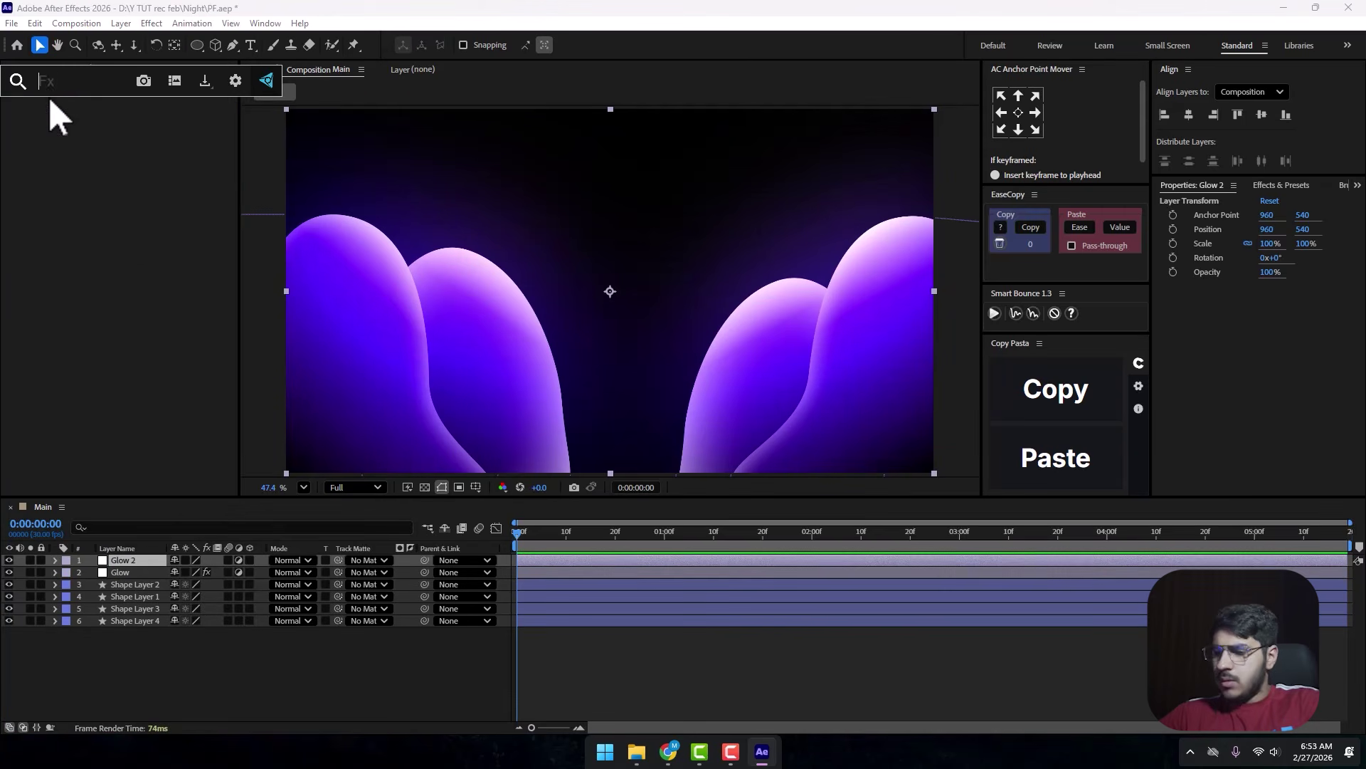
{"action": "type", "text": "noise"}
{"action": "key", "text": "Return"}
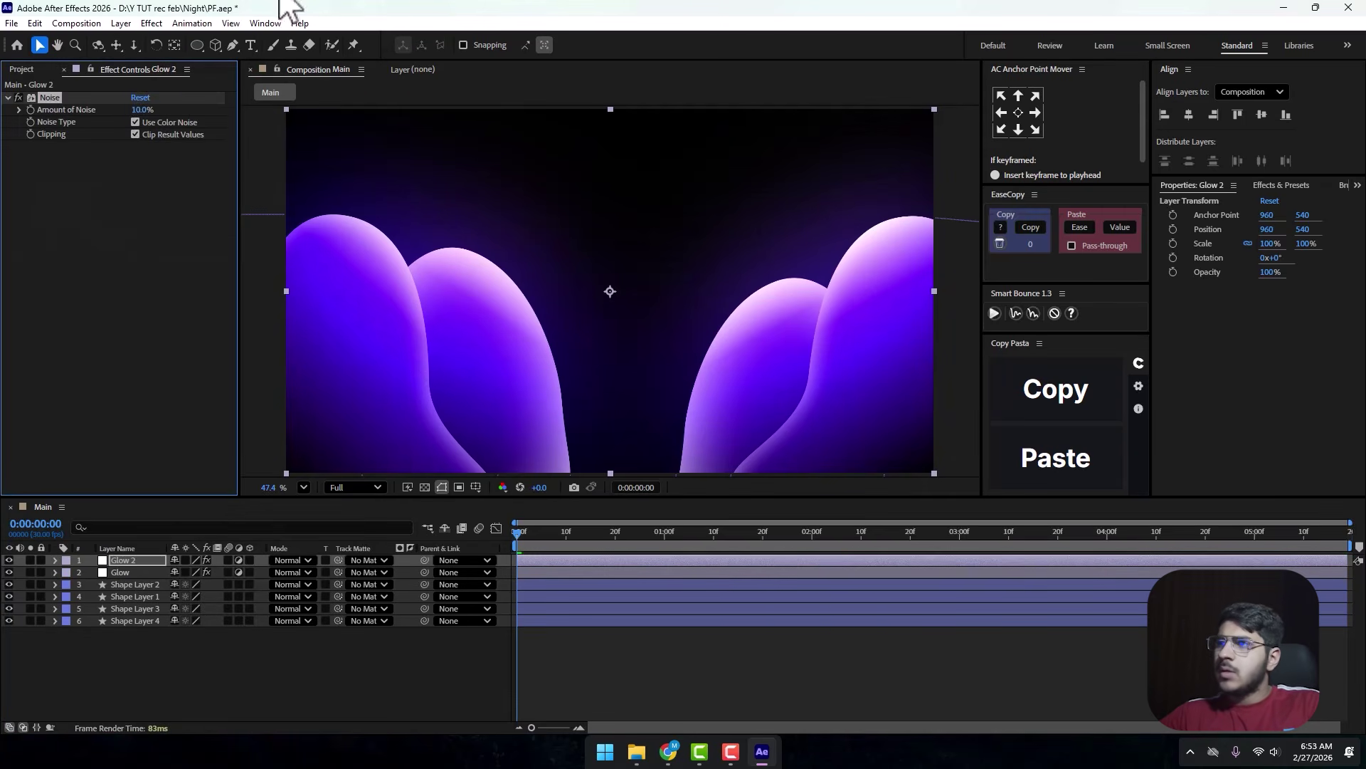
{"action": "scroll", "coordinate": [507, 377], "scroll_direction": "up", "scroll_amount": 5}
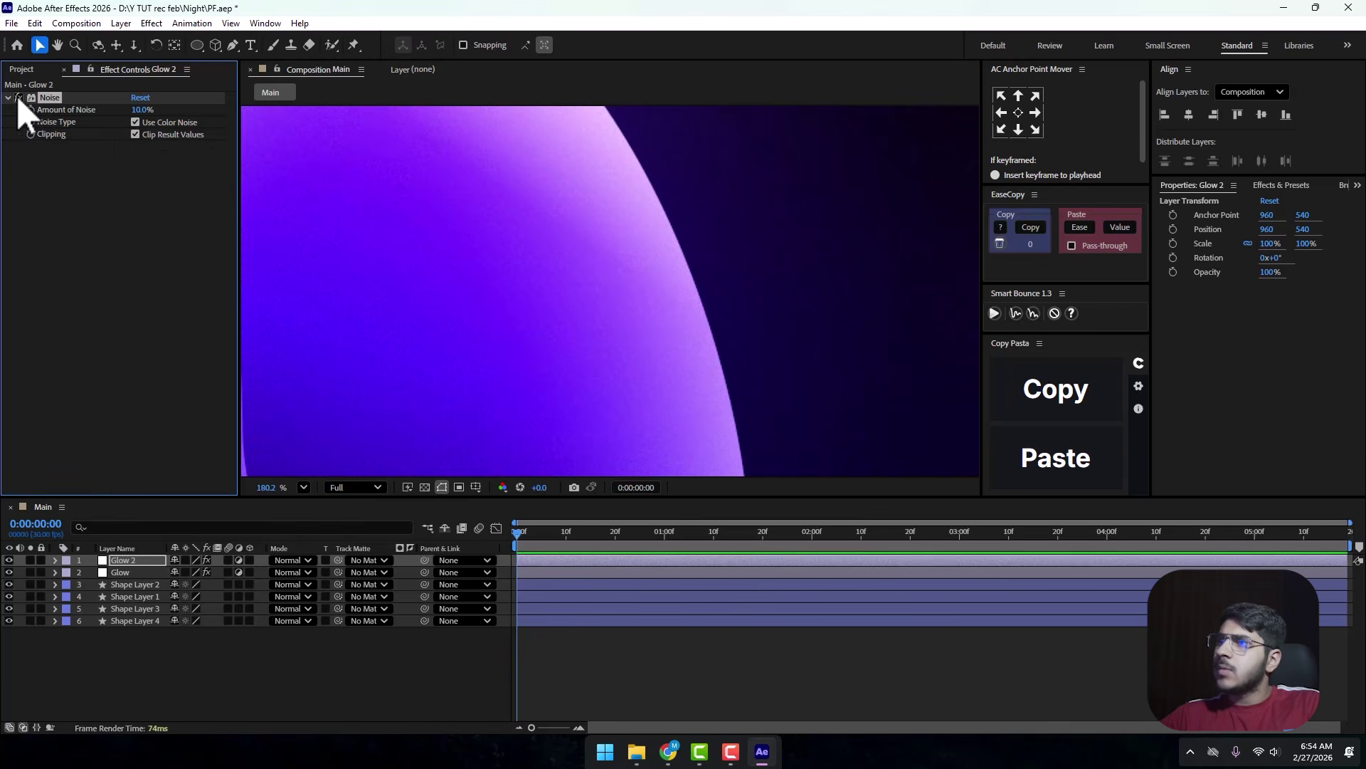
{"action": "left_click", "coordinate": [298, 486]}
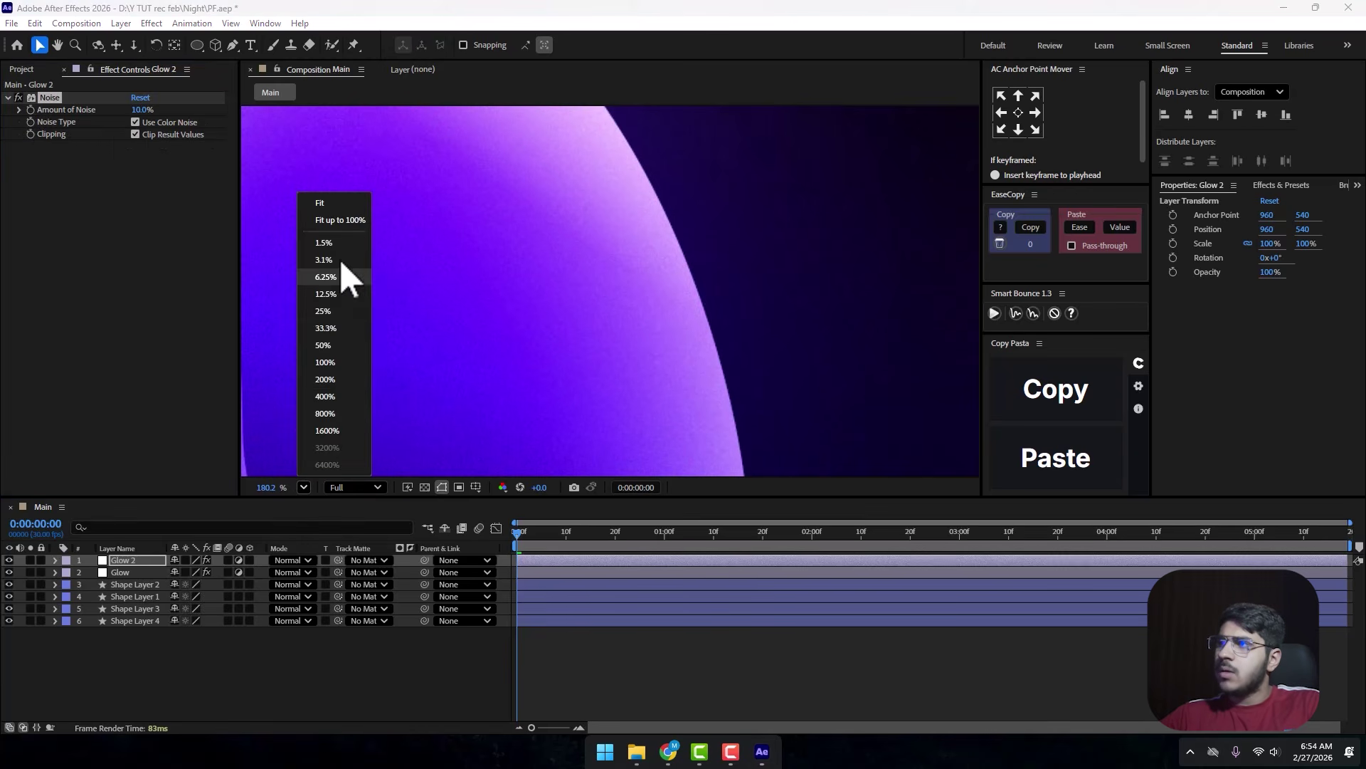
{"action": "left_click", "coordinate": [331, 206]}
{"action": "left_click", "coordinate": [209, 724]}
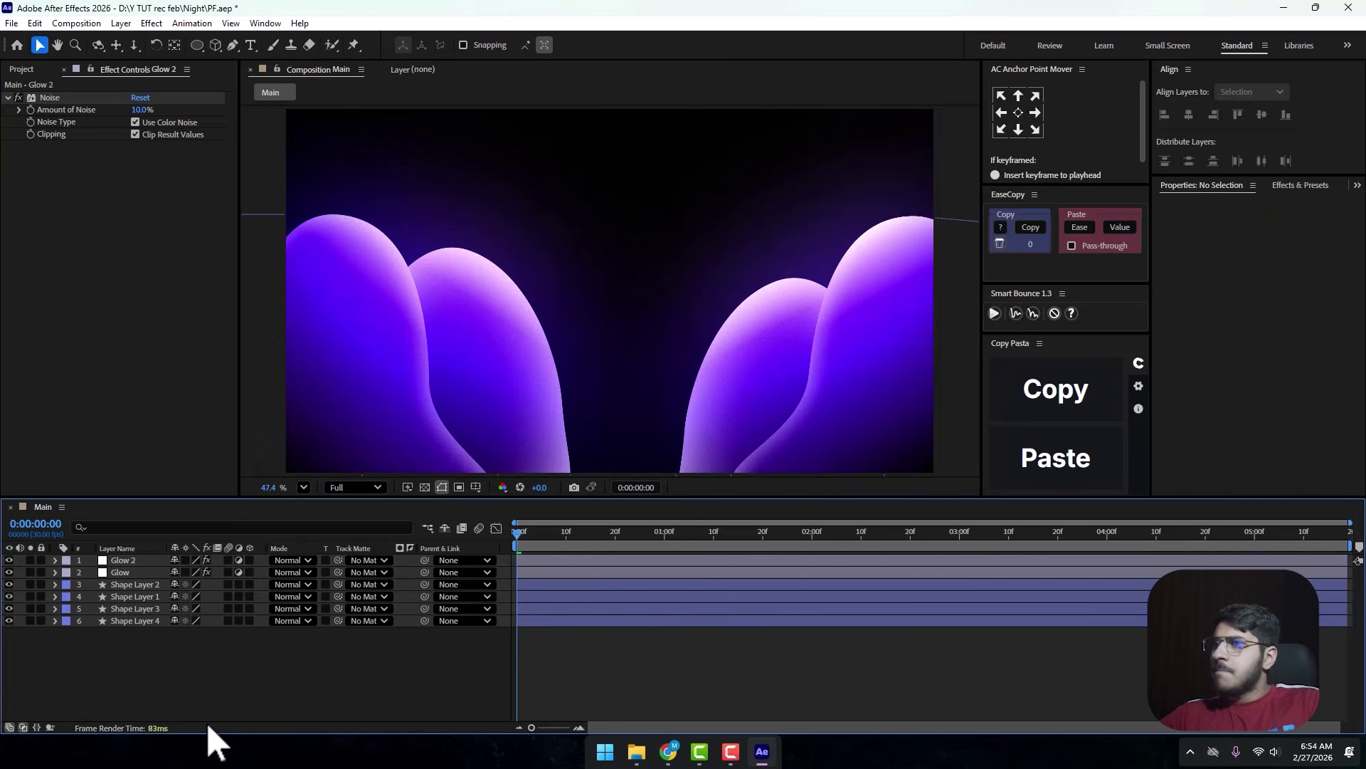
Turn off and lock the Glow and Glow 2 layers, and hide them from the layer list as shy layers.
{"action": "left_click", "coordinate": [9, 572]}
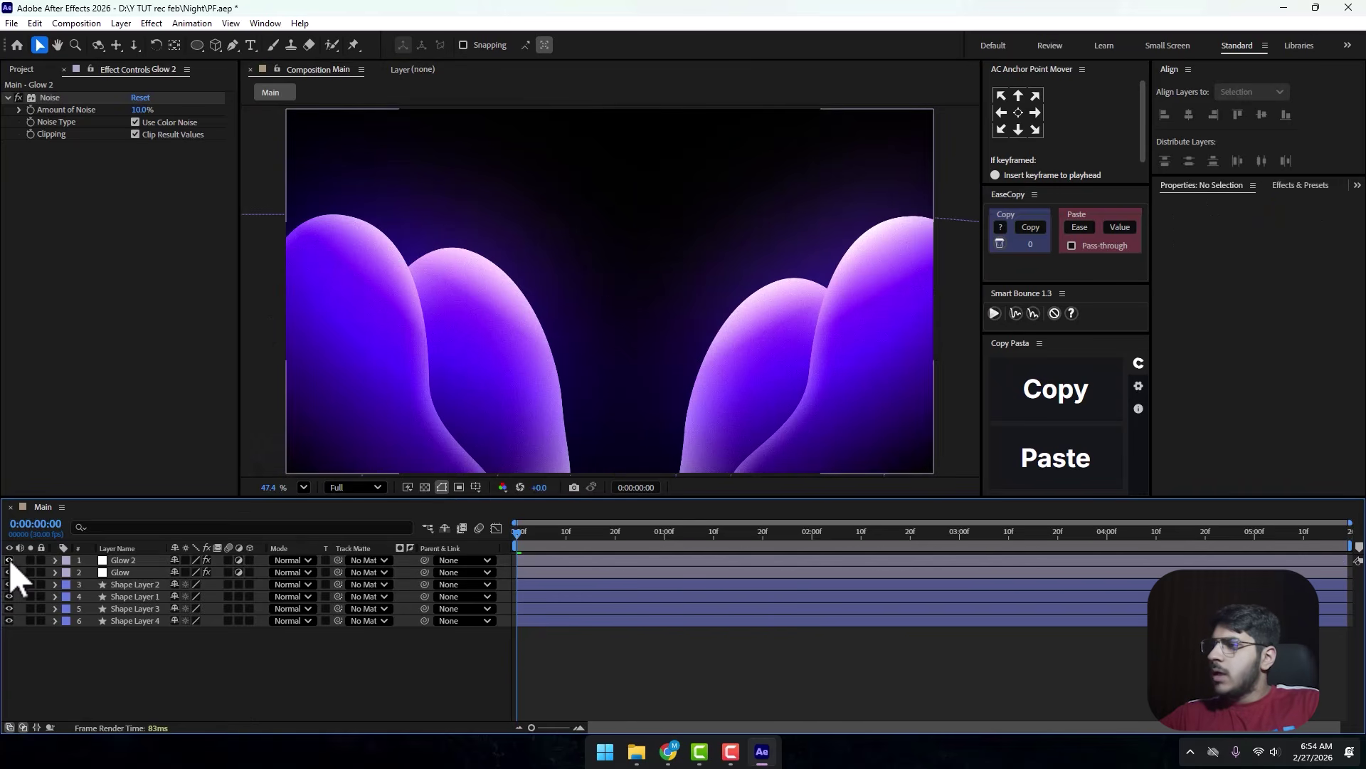
{"action": "left_click", "coordinate": [8, 560]}
{"action": "left_click", "coordinate": [40, 573]}
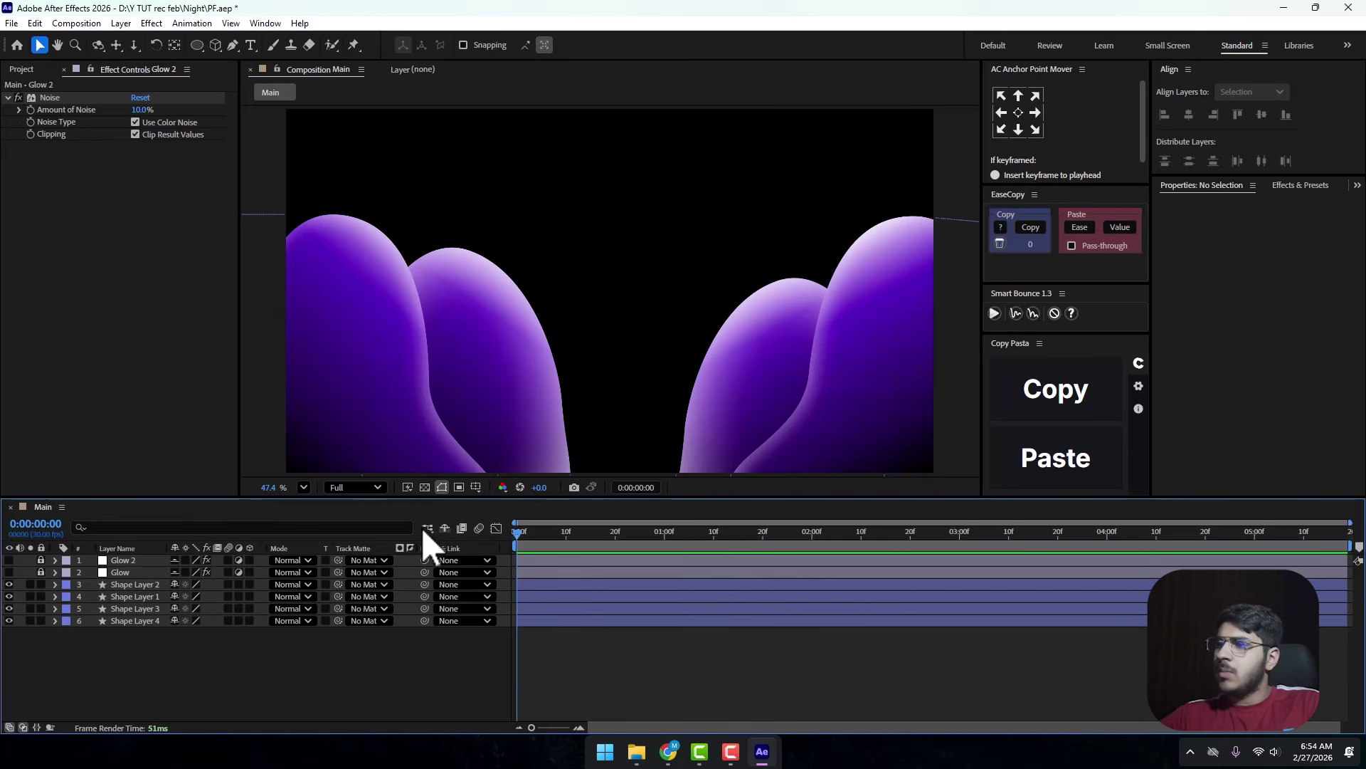
{"action": "left_click", "coordinate": [445, 529]}
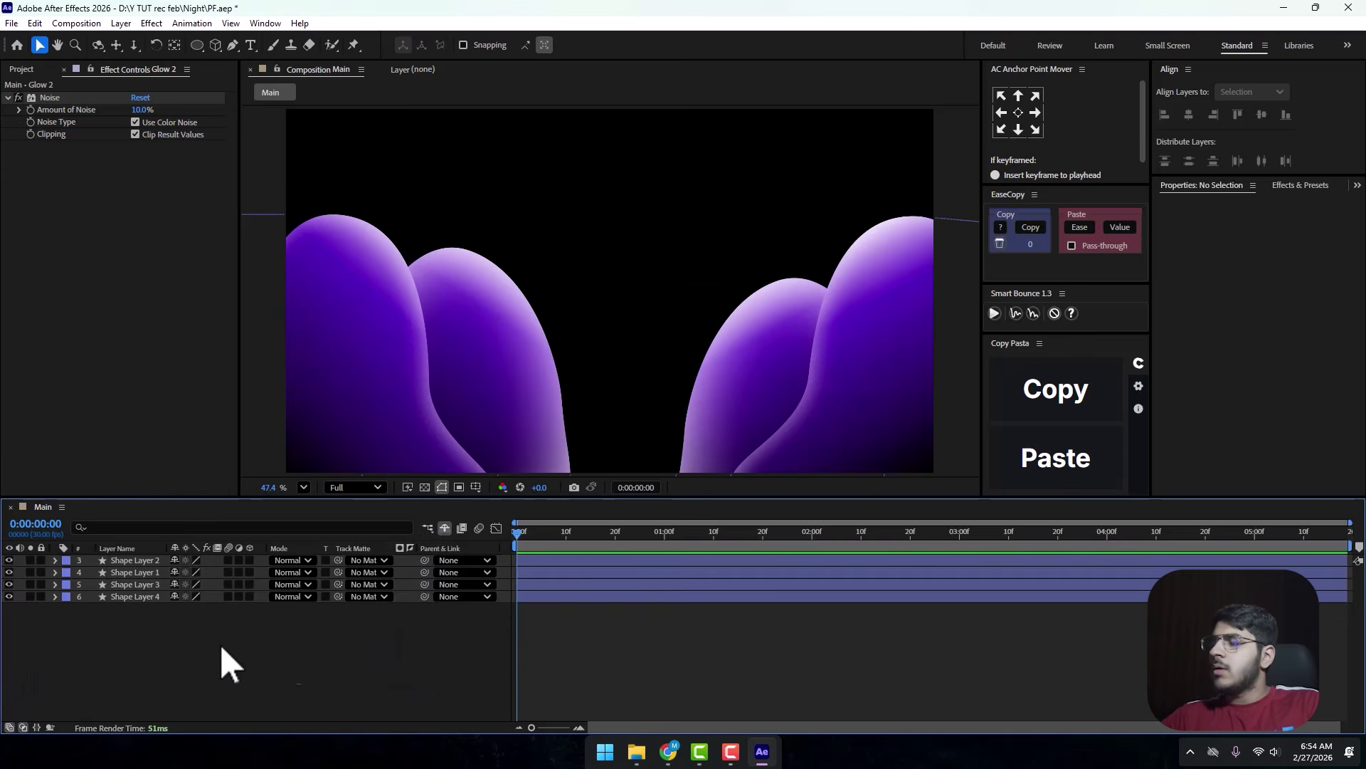
Make all four blob shape layers 3D and set the composition viewer to two views, Top and Active Camera.
{"action": "left_click", "coordinate": [249, 560]}
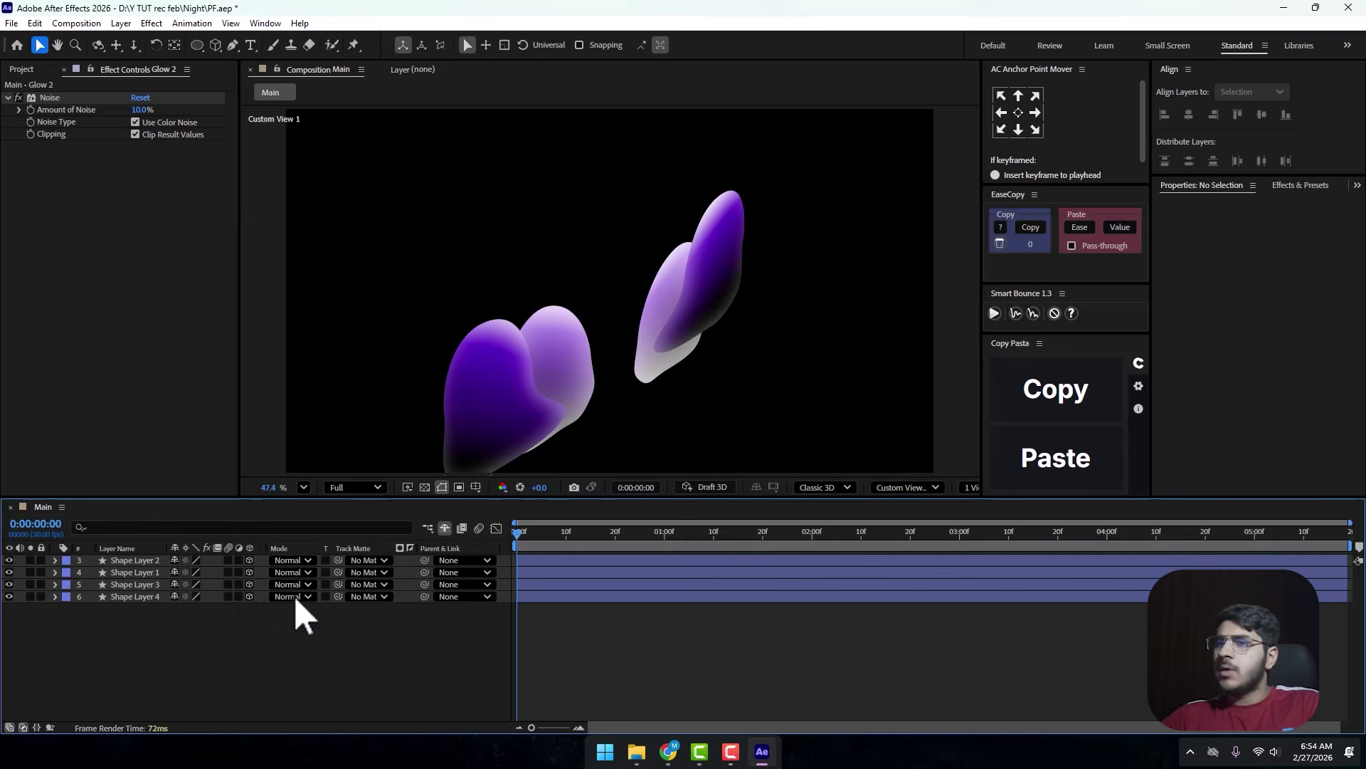
{"action": "scroll", "coordinate": [430, 395], "scroll_direction": "down", "scroll_amount": 1}
{"action": "left_click_drag", "start_coordinate": [624, 384], "coordinate": [624, 356]}
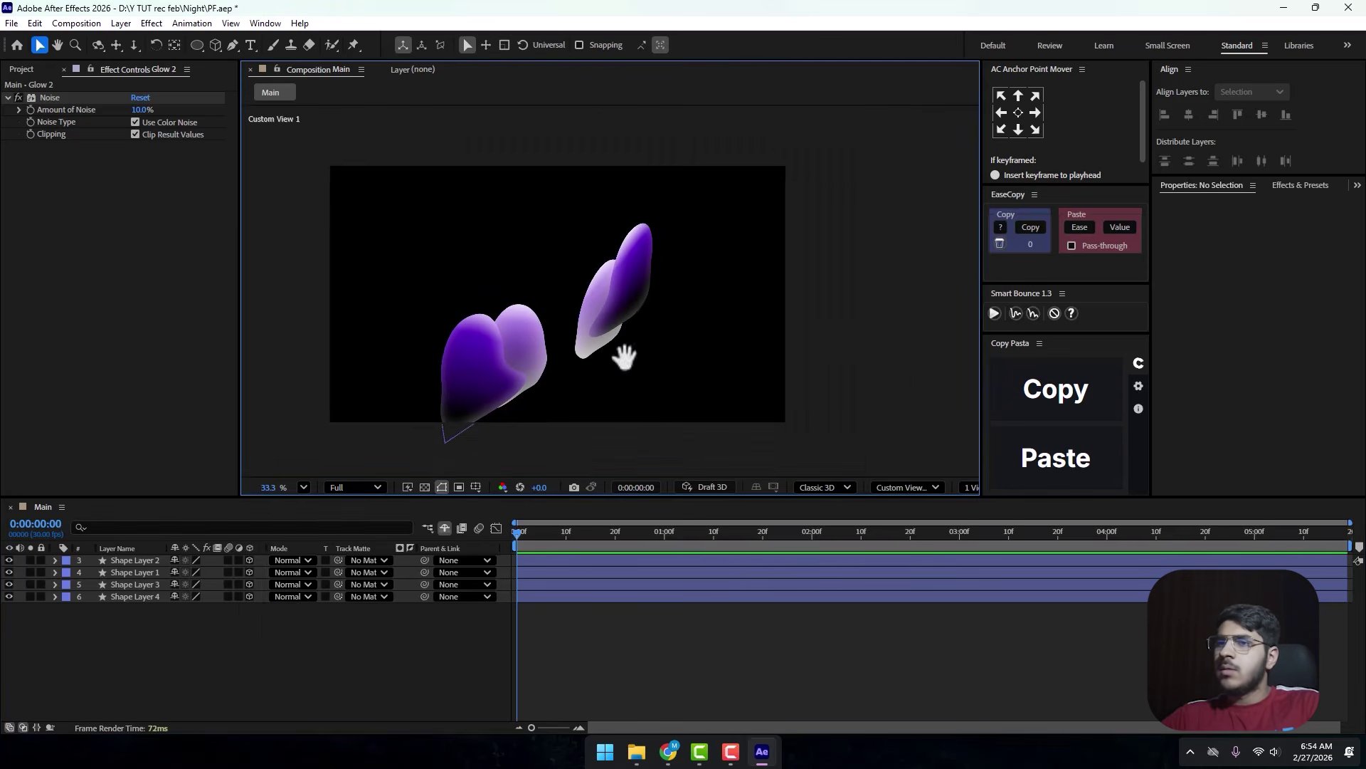
{"action": "left_click", "coordinate": [972, 490]}
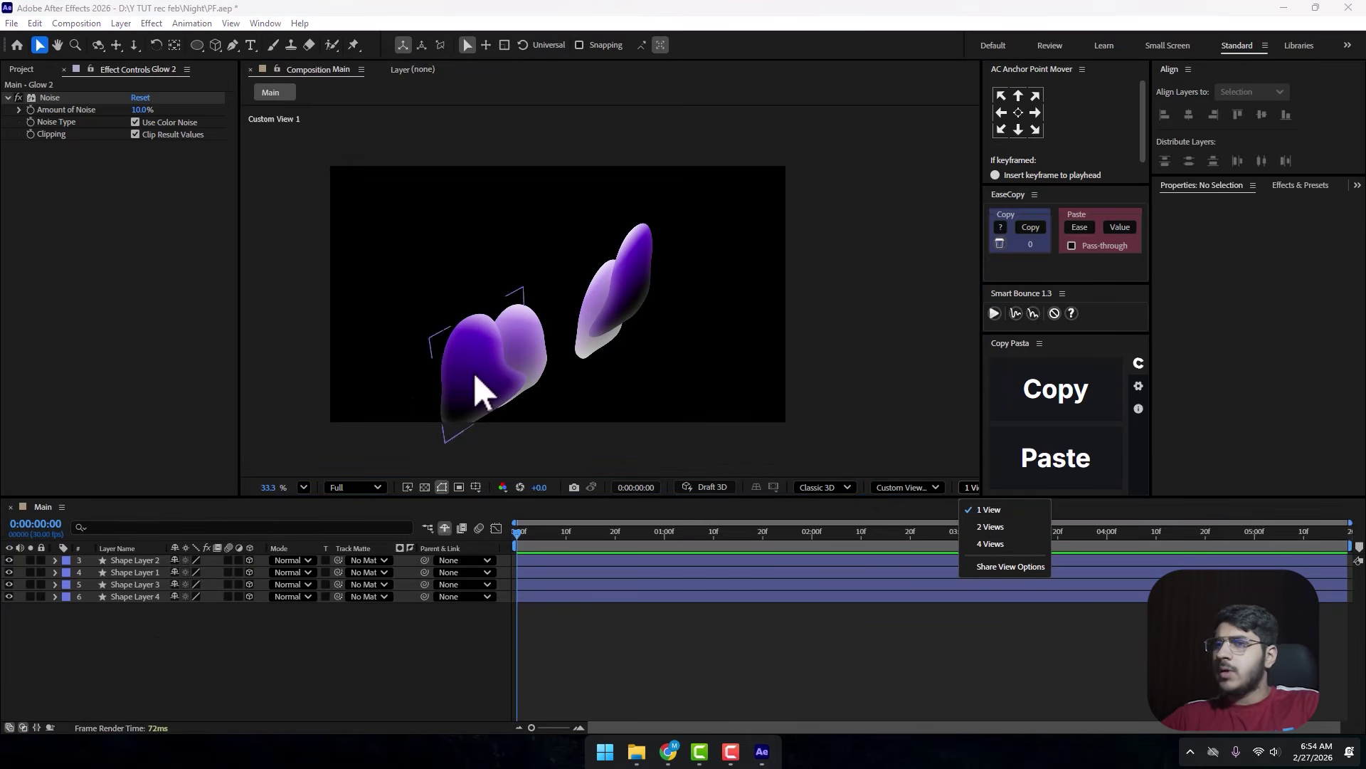
{"action": "left_click", "coordinate": [990, 527]}
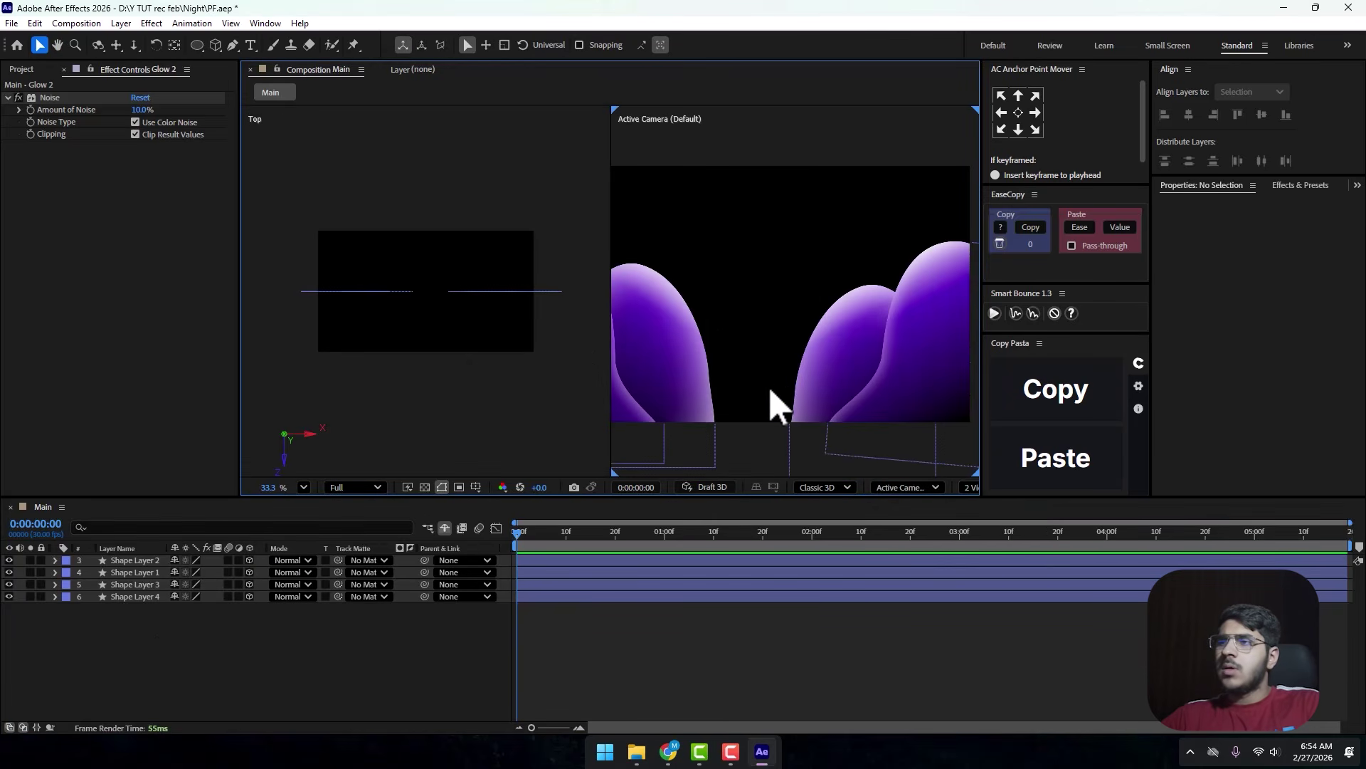
{"action": "left_click_drag", "start_coordinate": [747, 387], "coordinate": [857, 326]}
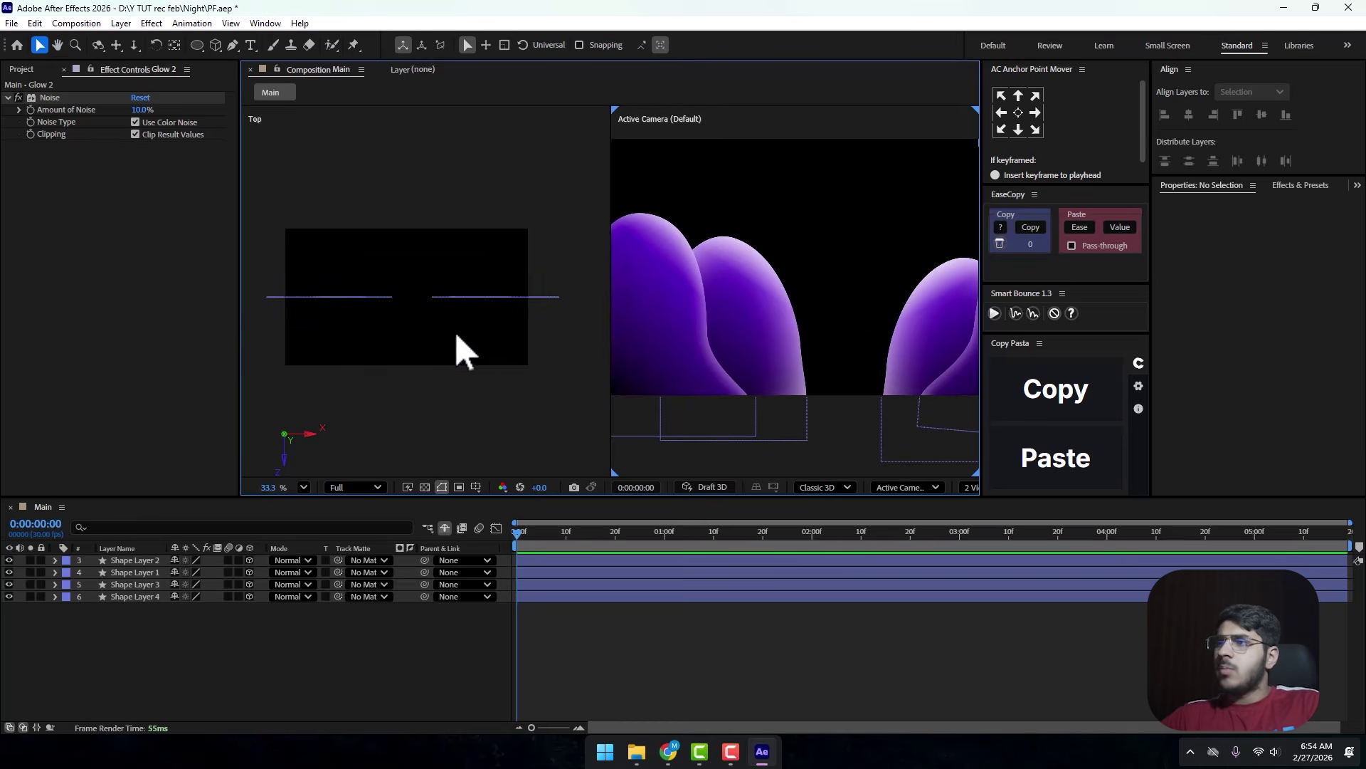
Create a one-node camera with the 35mm preset.
{"action": "right_click", "coordinate": [136, 609]}
{"action": "mouse_move", "coordinate": [184, 432]}
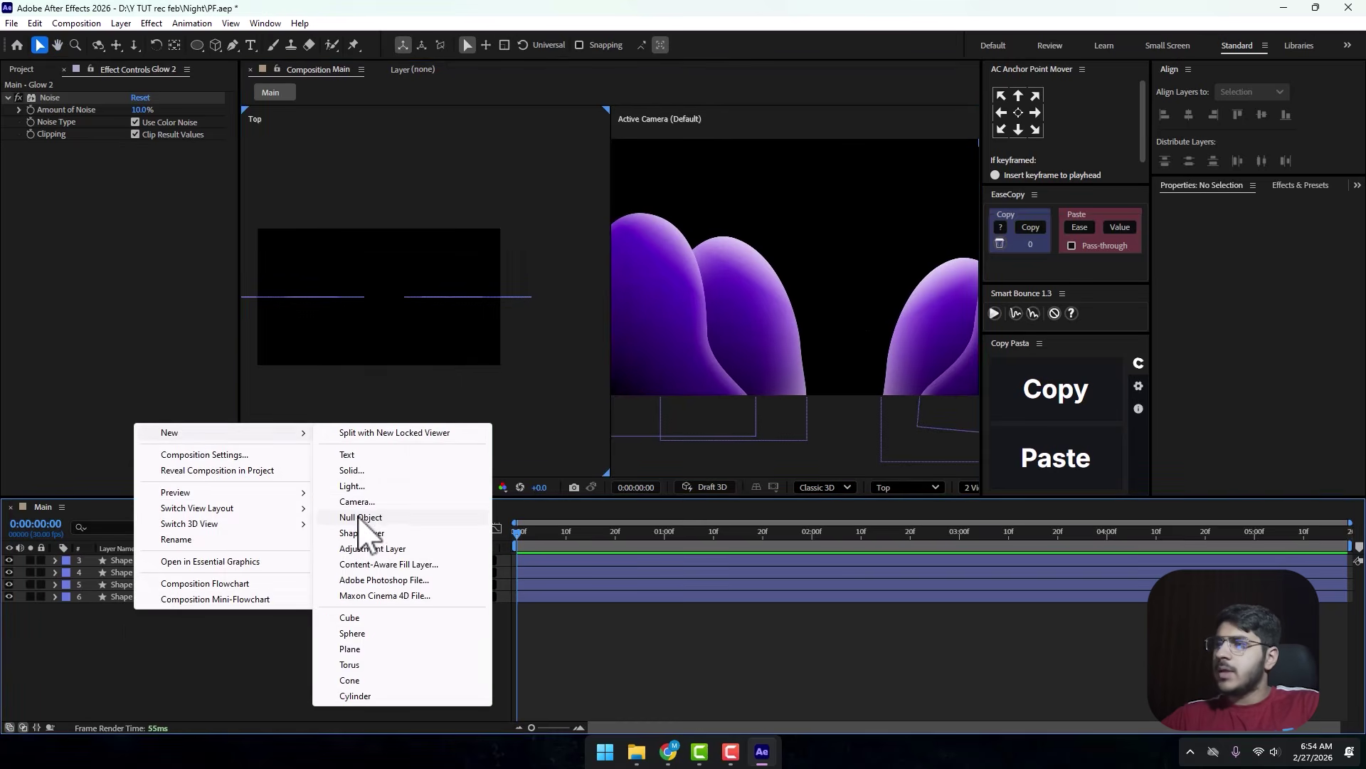
{"action": "left_click", "coordinate": [364, 502]}
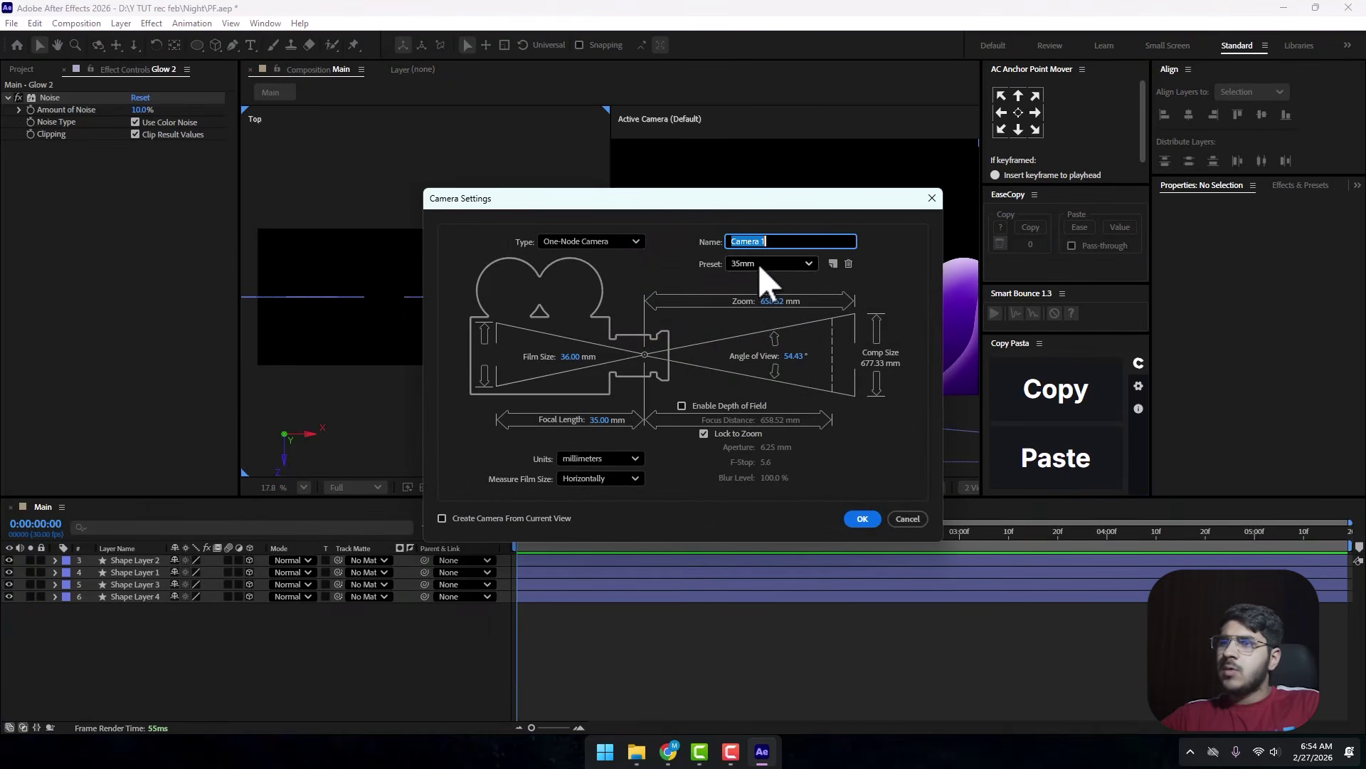
{"action": "left_click", "coordinate": [862, 518]}
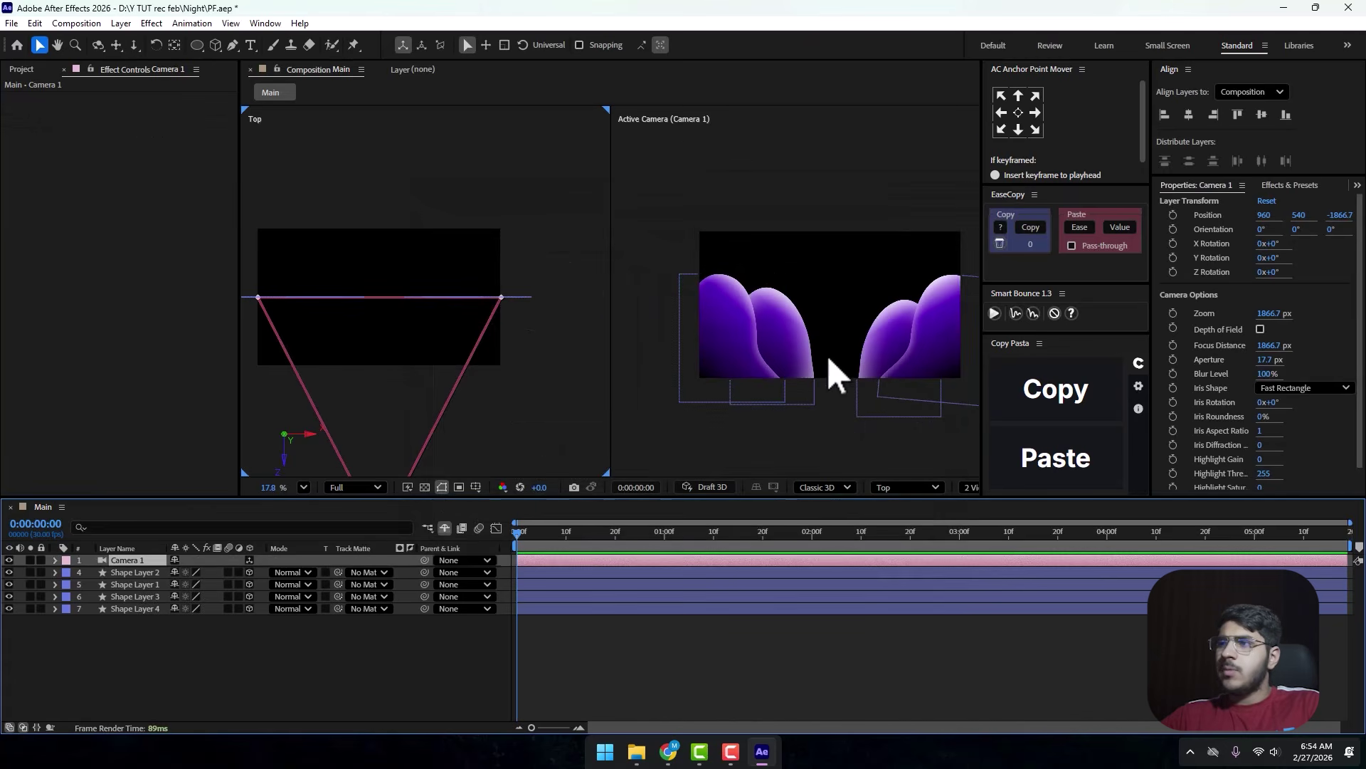
{"action": "left_click_drag", "start_coordinate": [503, 361], "coordinate": [548, 279]}
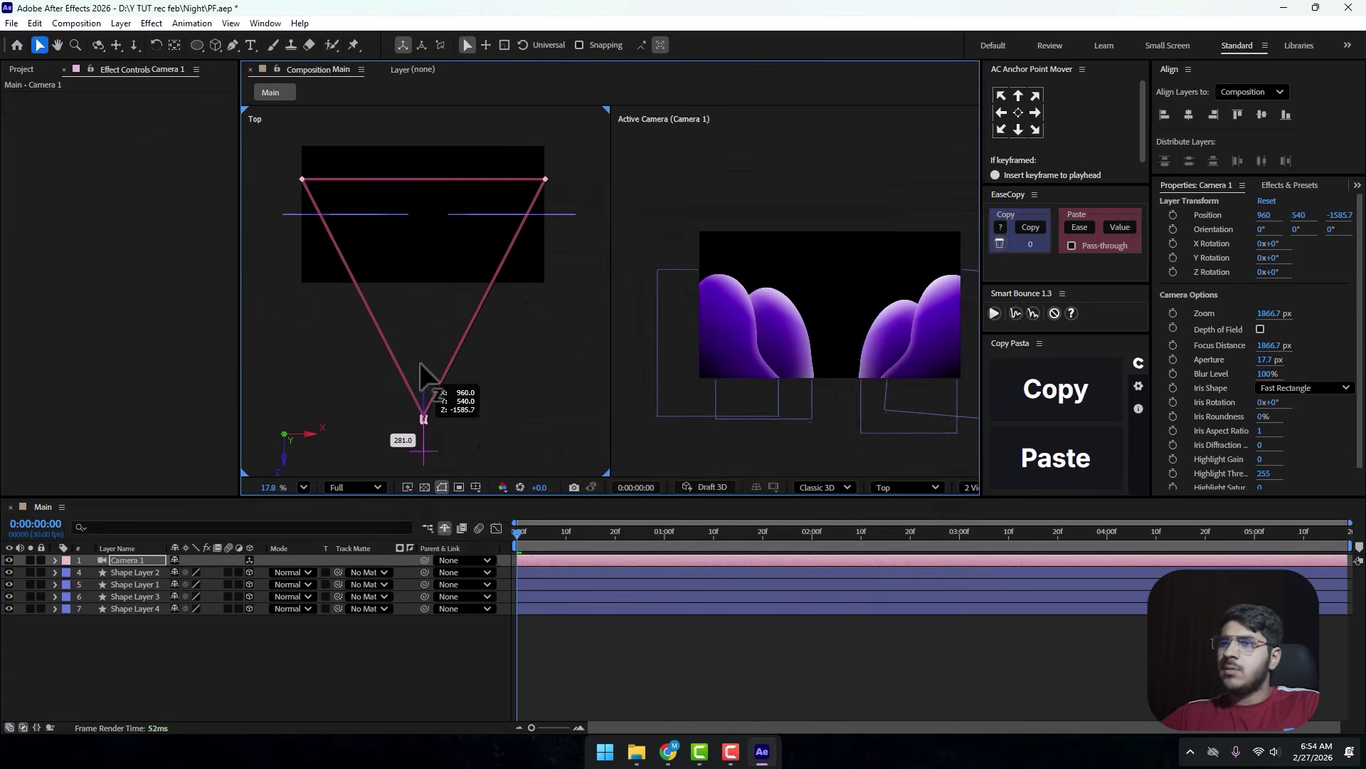
Move the outer blobs, Shape Layer 2 and Shape Layer 1, closer to the camera, with Shape Layer 2 at about Z -192.
{"action": "left_click", "coordinate": [139, 572]}
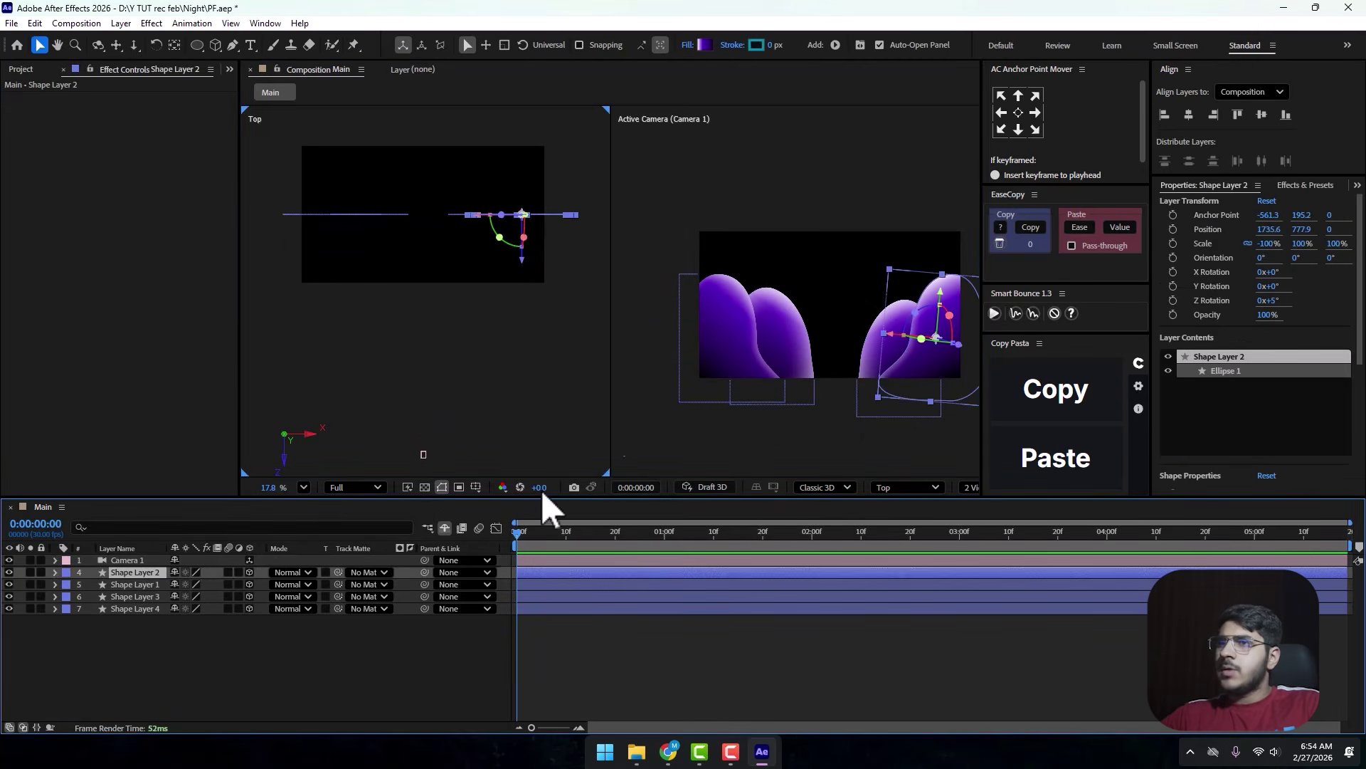
{"action": "left_click_drag", "start_coordinate": [523, 258], "coordinate": [525, 286]}
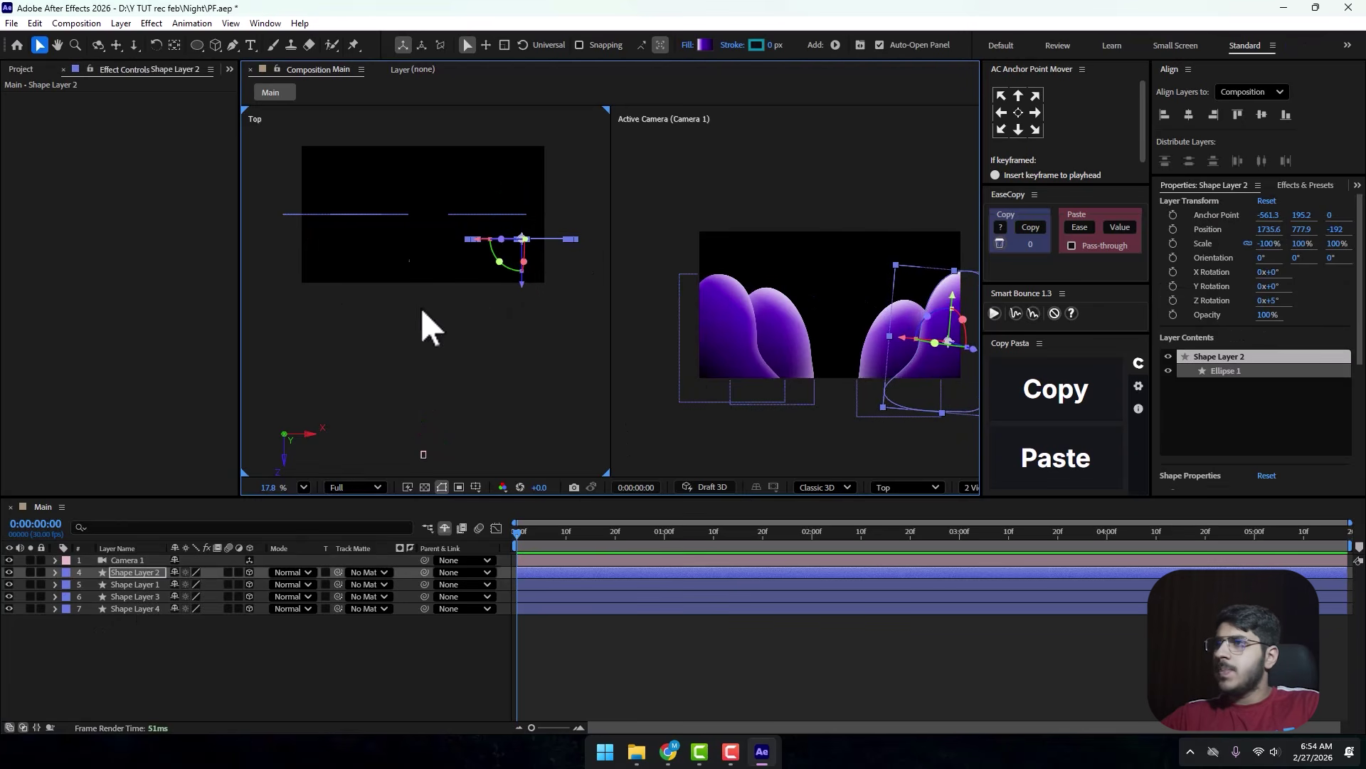
{"action": "left_click", "coordinate": [134, 583]}
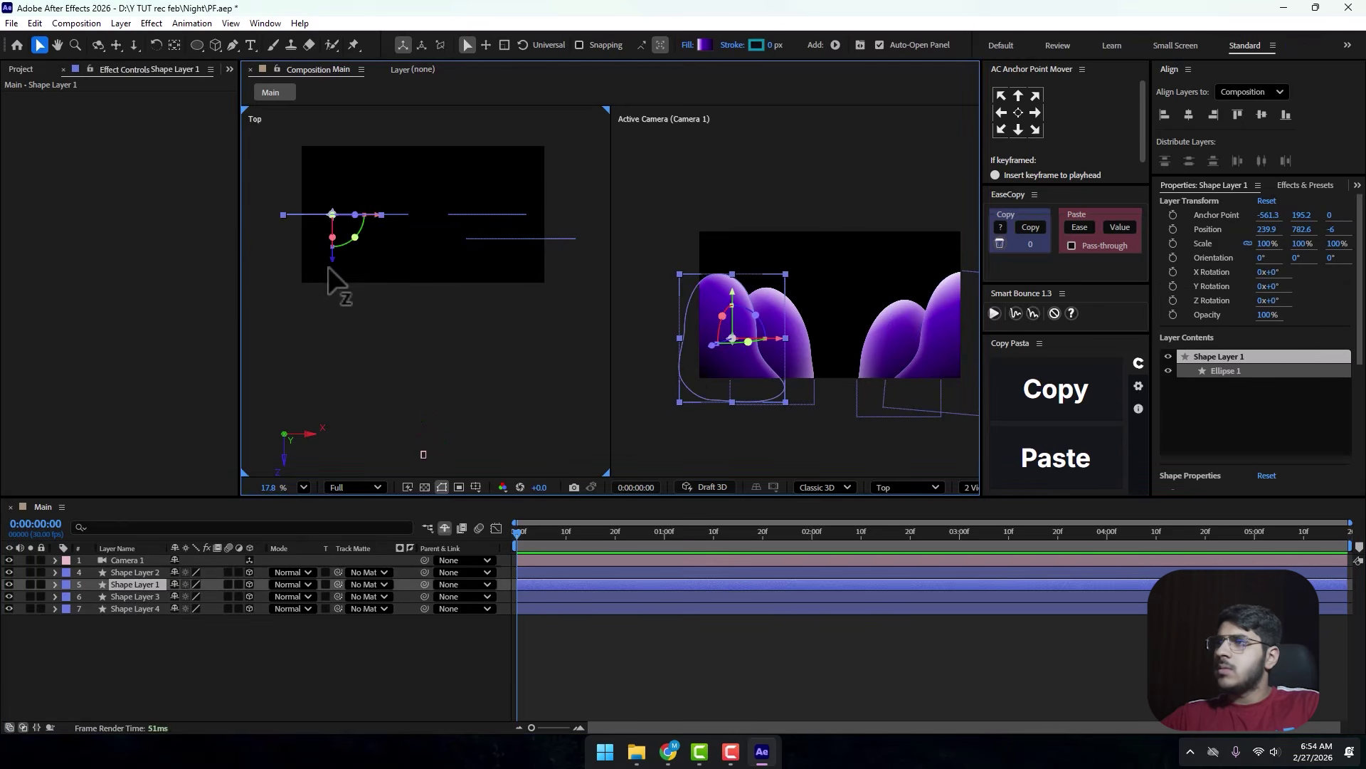
{"action": "left_click_drag", "start_coordinate": [327, 266], "coordinate": [391, 247]}
{"action": "key", "text": "ctrl+z"}
Shift the outer right blob slightly inward and position the inner right blob, Shape Layer 4, at about 1181, 896, 67.
{"action": "left_click", "coordinate": [947, 377]}
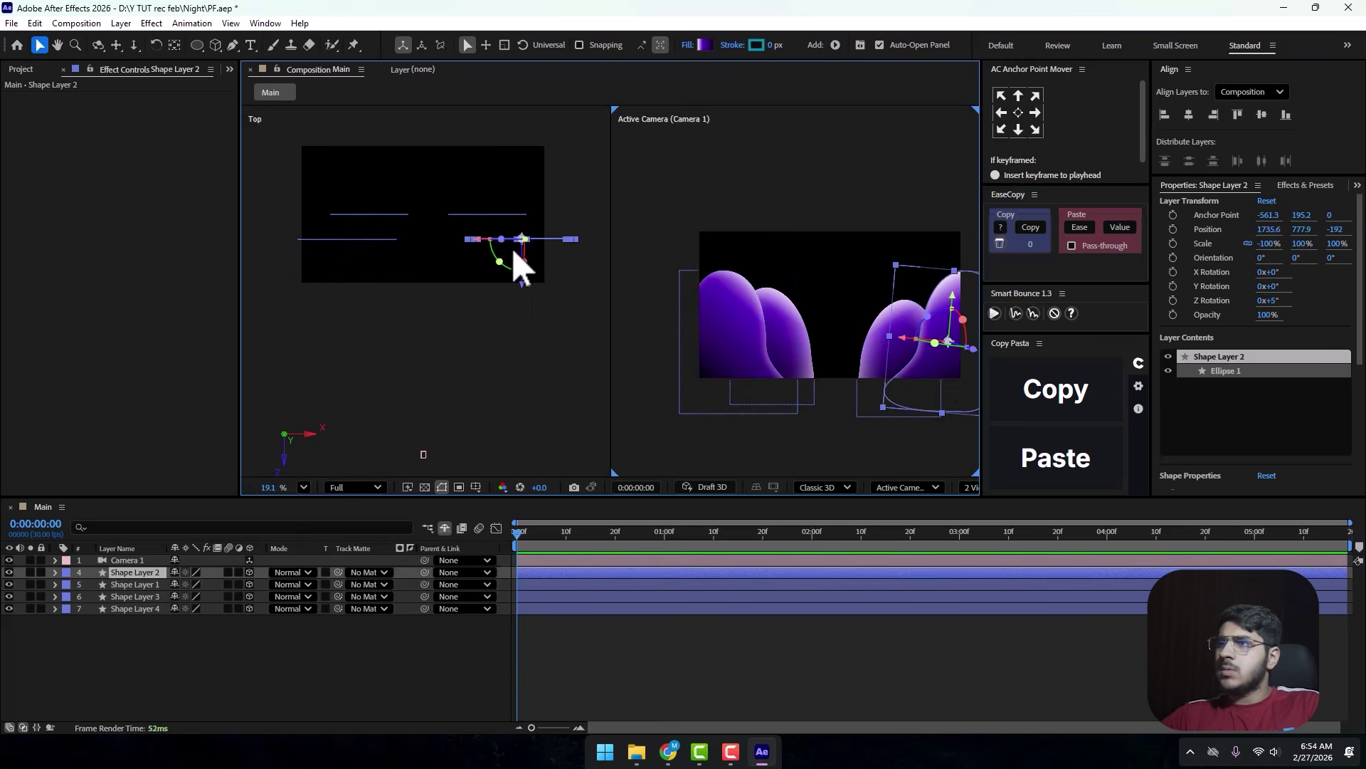
{"action": "left_click_drag", "start_coordinate": [479, 239], "coordinate": [403, 214]}
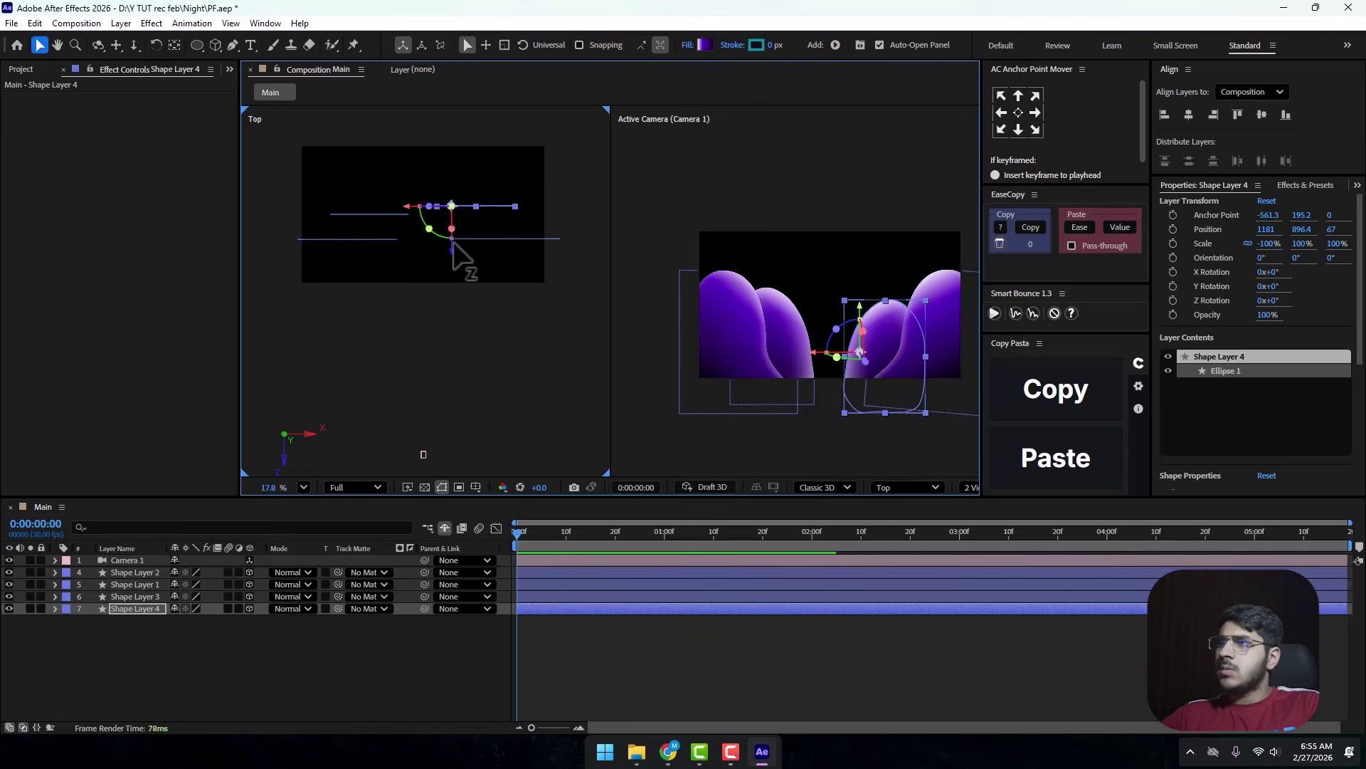
Push the inner left blob, Shape Layer 3, back to about Z 157 and lower it to about Y 947.
{"action": "left_click", "coordinate": [357, 207]}
{"action": "left_click", "coordinate": [363, 214]}
{"action": "left_click_drag", "start_coordinate": [397, 262], "coordinate": [396, 242]}
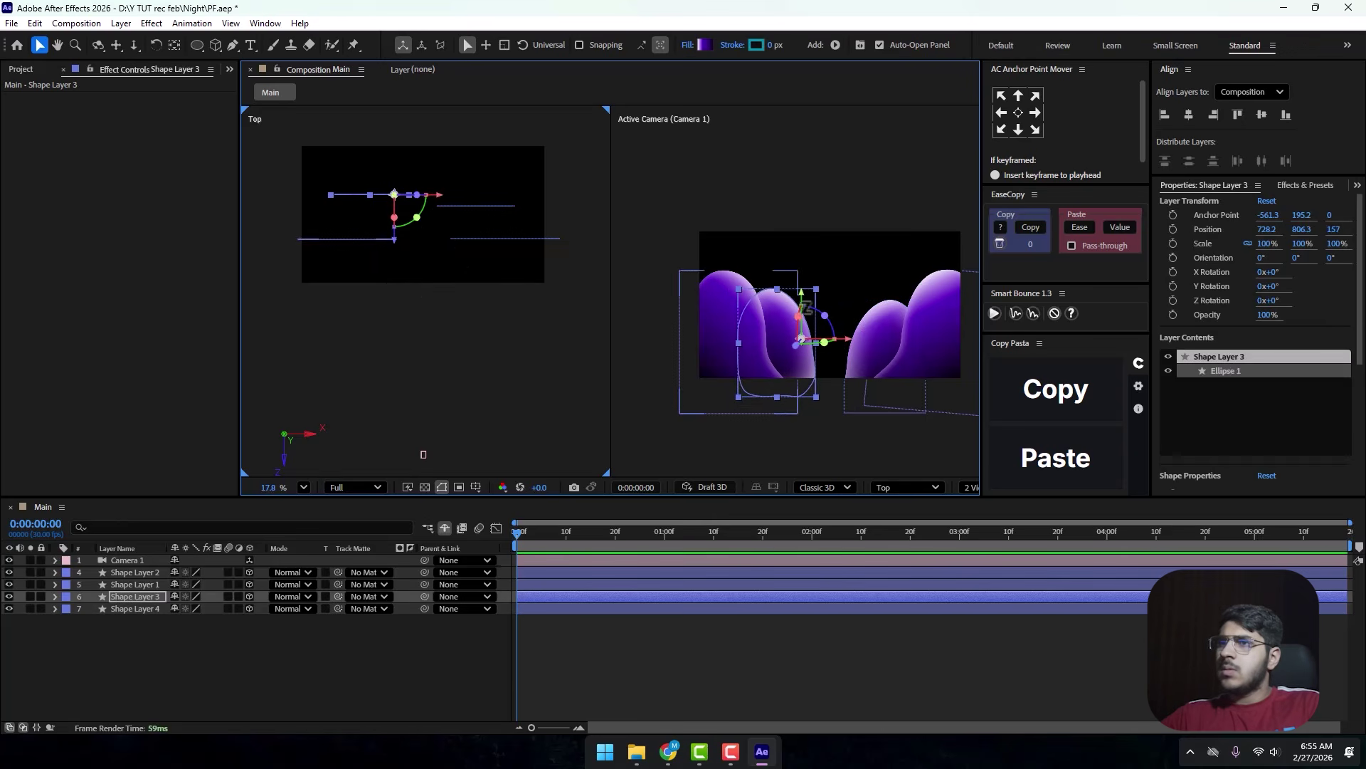
{"action": "left_click_drag", "start_coordinate": [796, 292], "coordinate": [797, 307]}
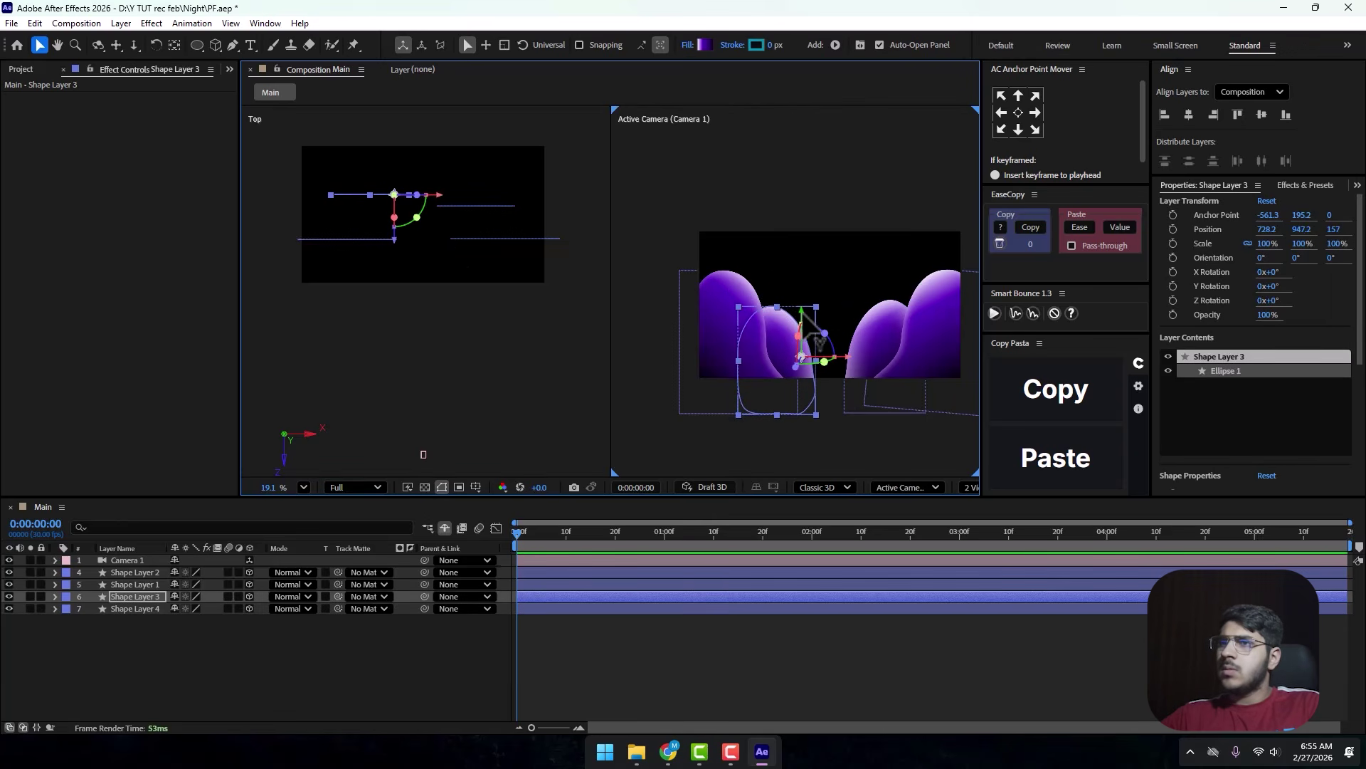
{"action": "left_click", "coordinate": [250, 685]}
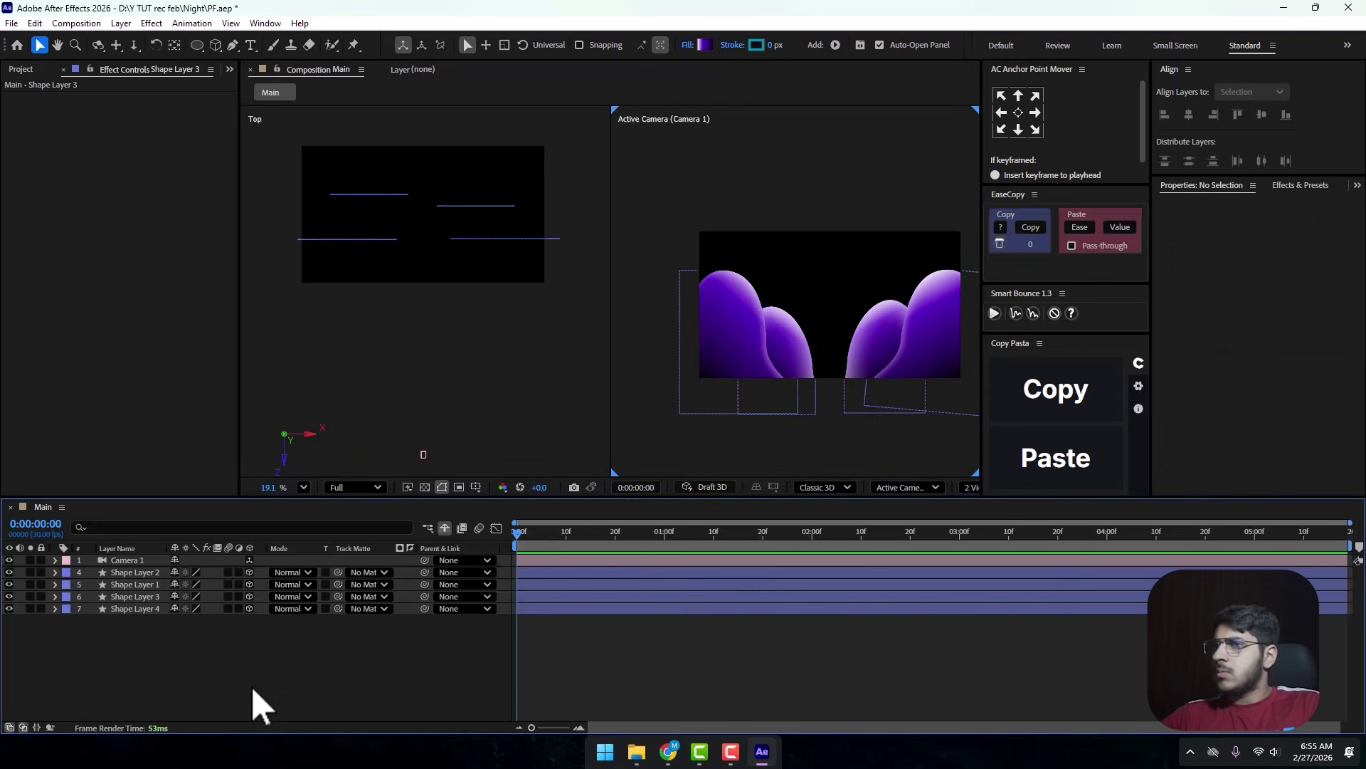
Keyframe Camera 1's position to travel from about Z -1562.7 at the first frame to Z -1866.7 at about two seconds.
{"action": "left_click", "coordinate": [656, 447]}
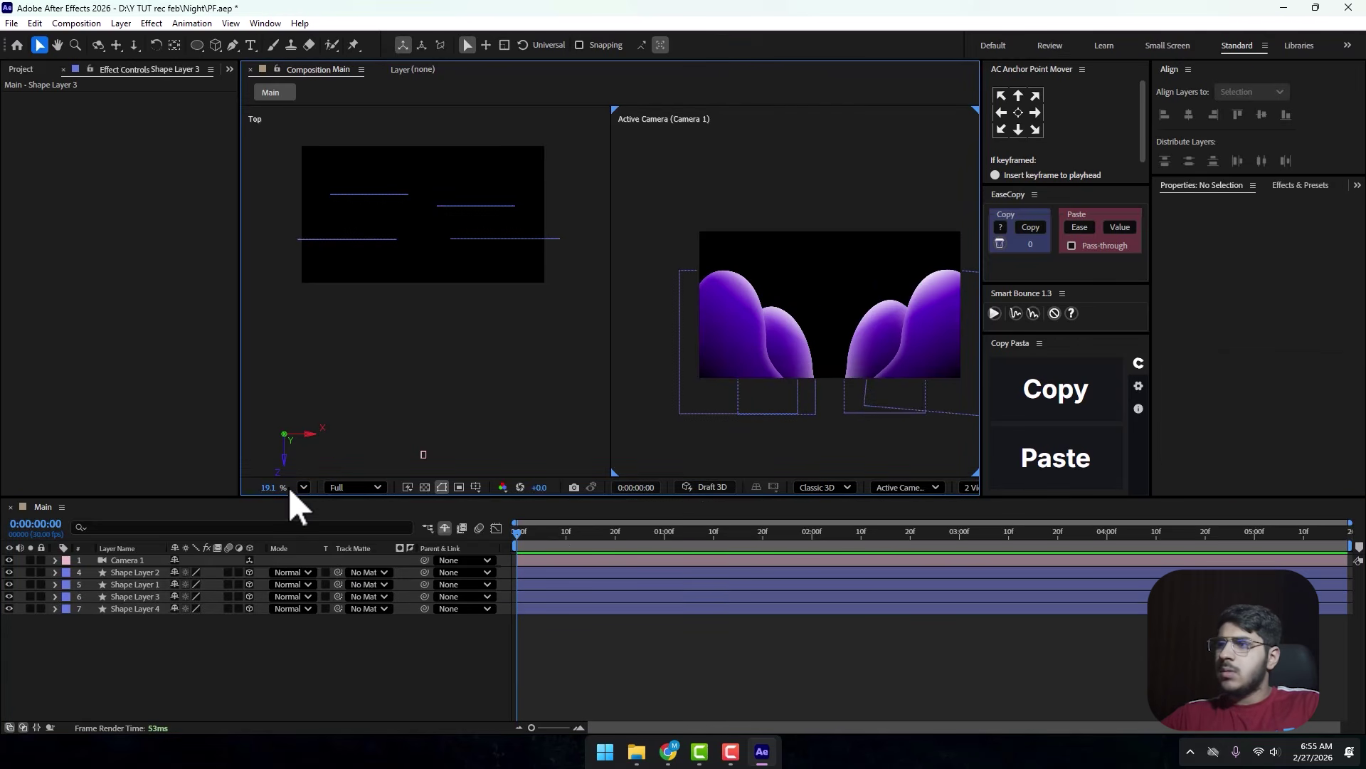
{"action": "left_click", "coordinate": [304, 487]}
{"action": "left_click", "coordinate": [342, 309]}
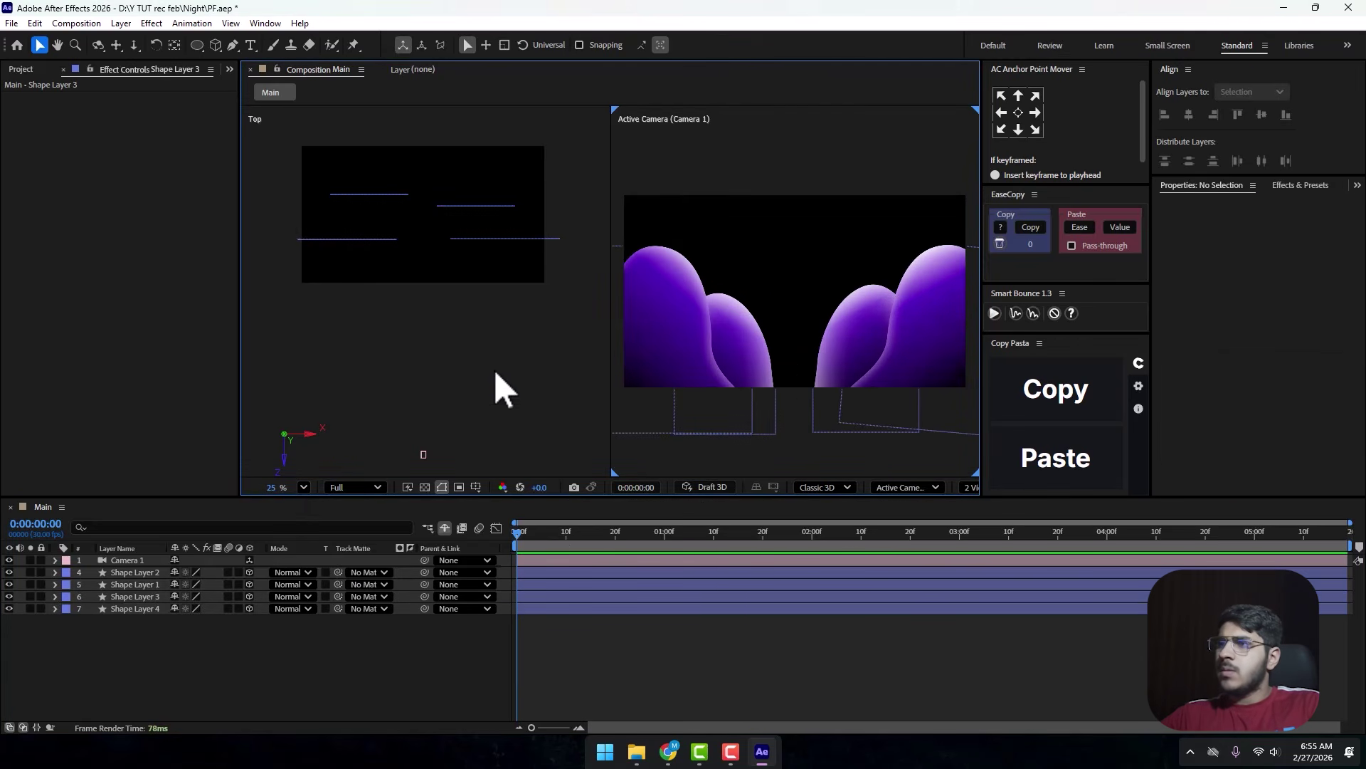
{"action": "left_click", "coordinate": [425, 454]}
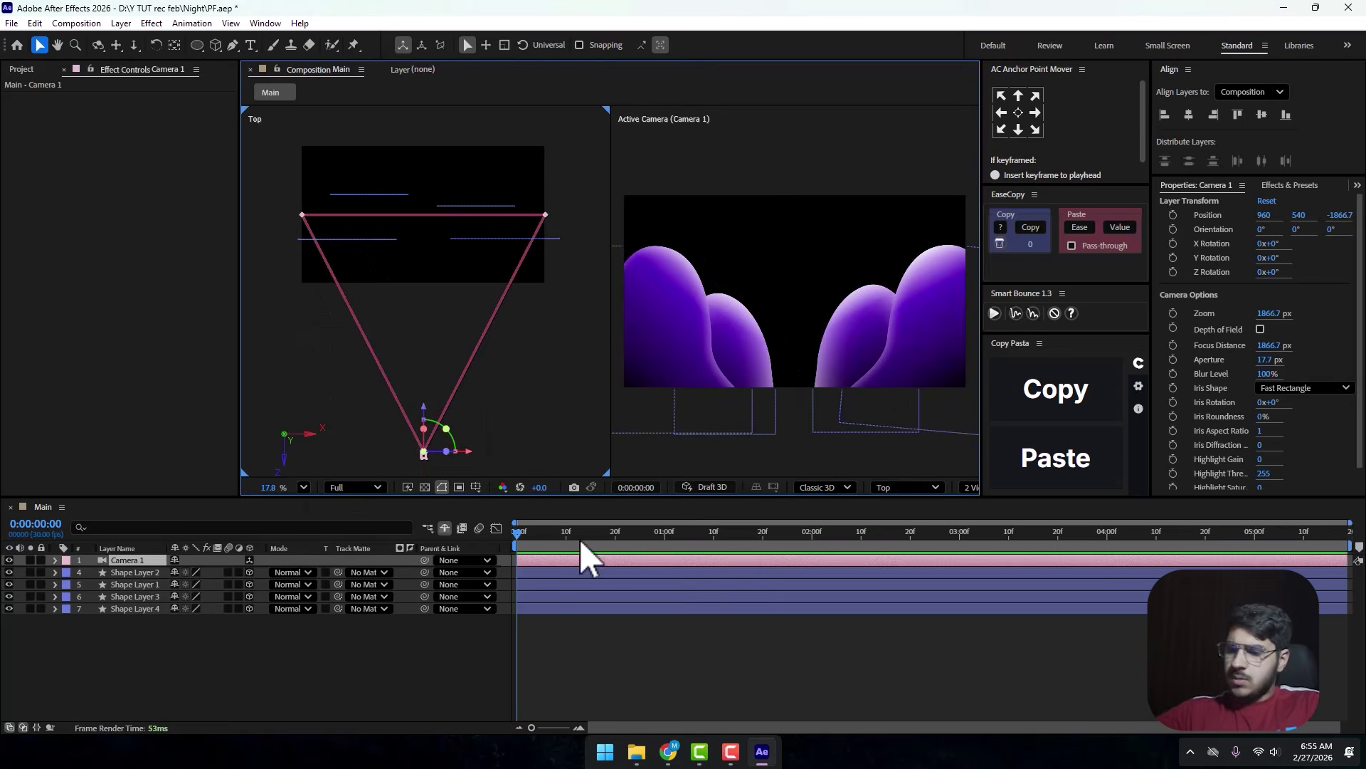
{"action": "key", "text": "p"}
{"action": "left_click", "coordinate": [91, 572]}
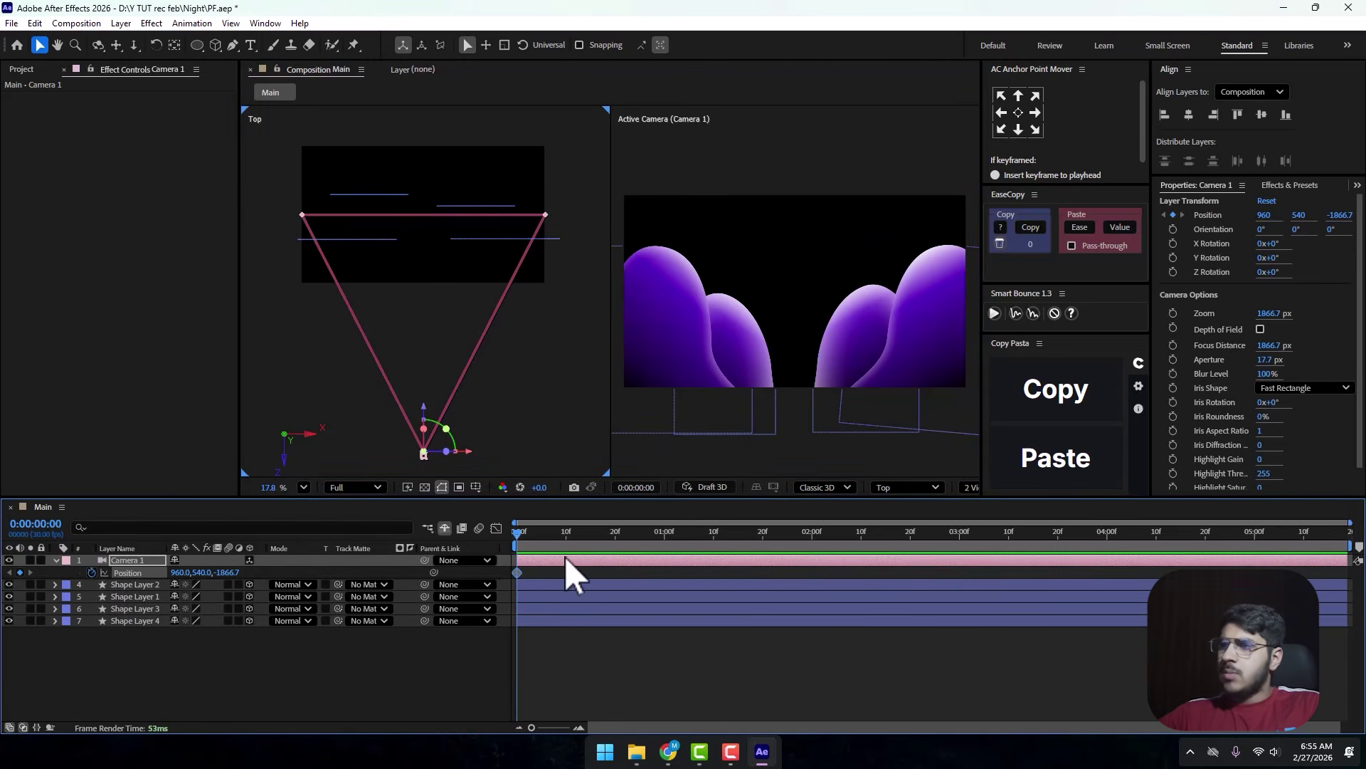
{"action": "left_click_drag", "start_coordinate": [518, 573], "coordinate": [774, 574]}
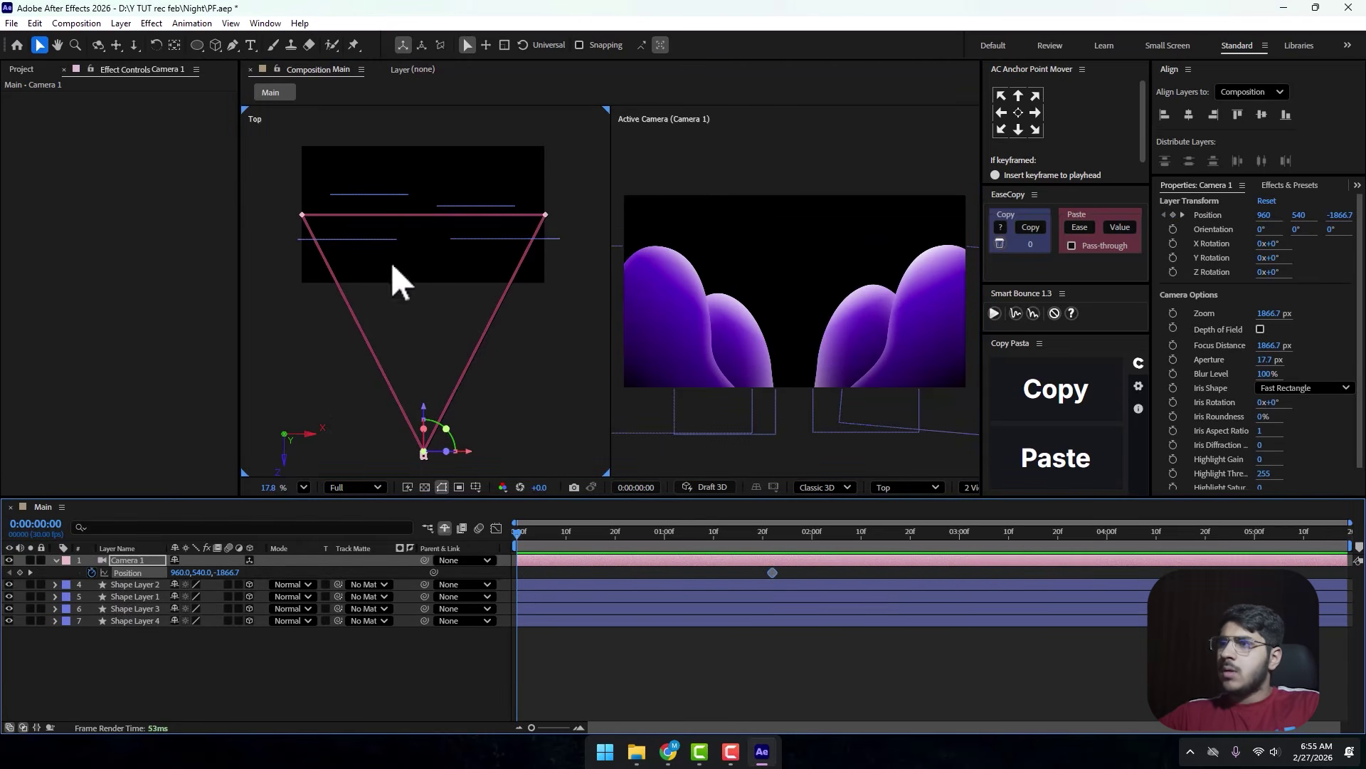
{"action": "left_click_drag", "start_coordinate": [426, 414], "coordinate": [428, 371]}
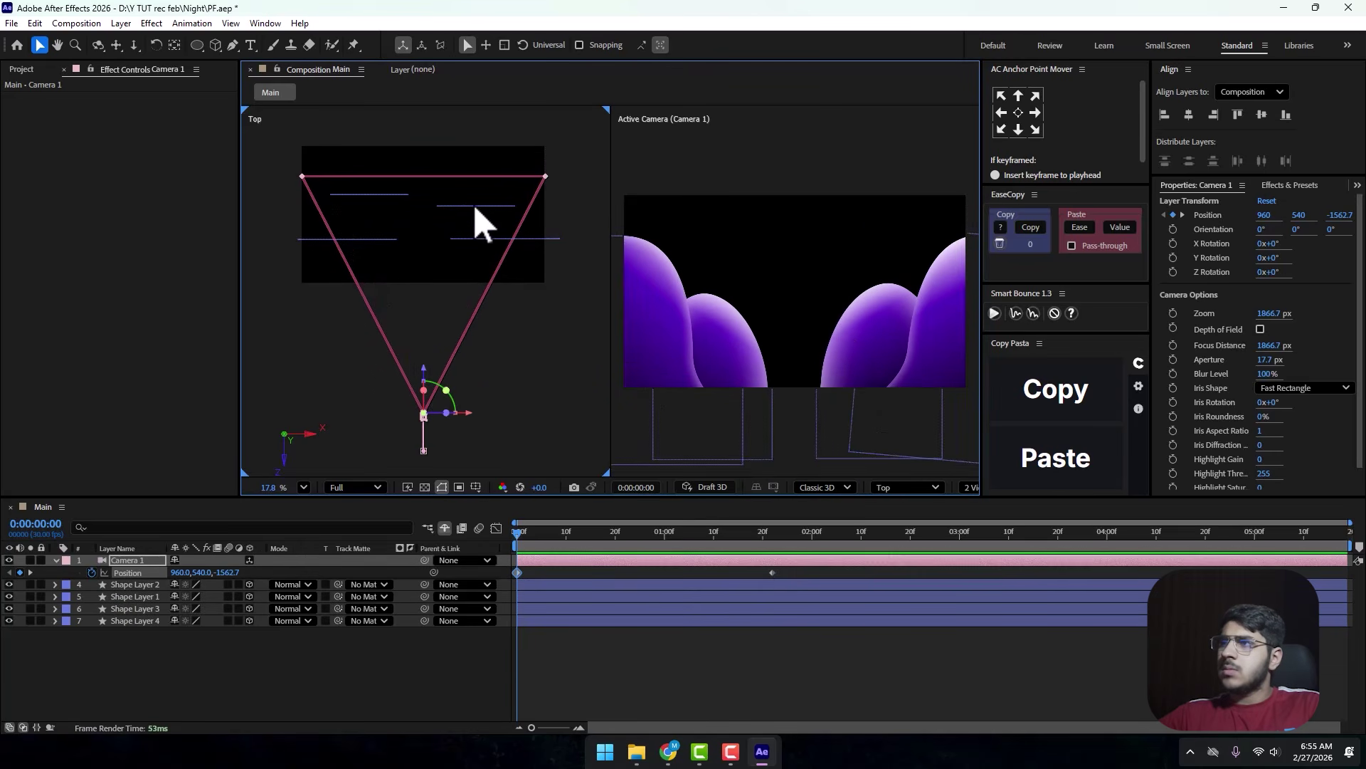
Push the inner right blob, Shape Layer 4, back to about Z 229 and set the inner left blob, Shape Layer 3, to about Z 106.
{"action": "left_click_drag", "start_coordinate": [475, 220], "coordinate": [394, 245]}
{"action": "left_click", "coordinate": [328, 671]}
{"action": "left_click", "coordinate": [395, 174]}
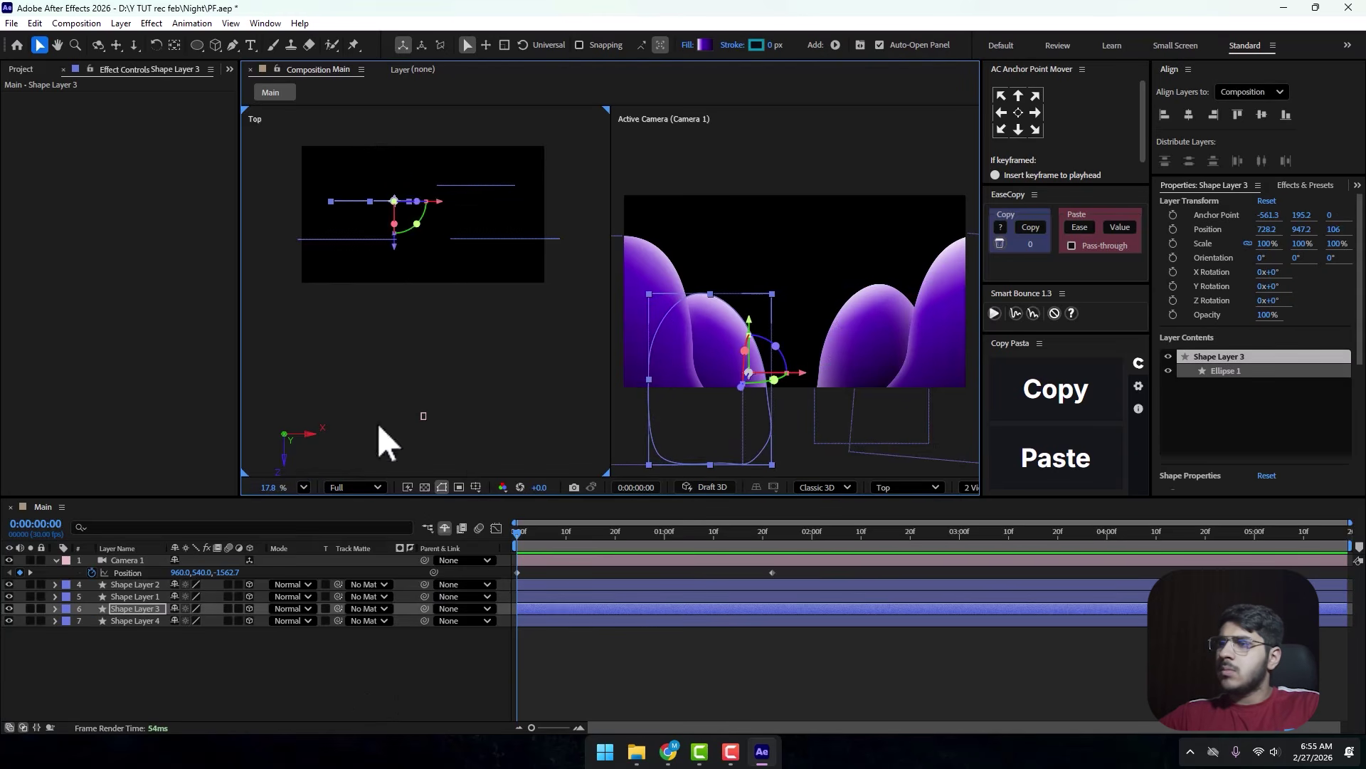
Move Camera 1's first-frame position keyframe closer to the blobs, at about Z -1141.7, and preview the pull-back.
{"action": "left_click", "coordinate": [323, 659]}
{"action": "left_click_drag", "start_coordinate": [228, 572], "coordinate": [531, 563]}
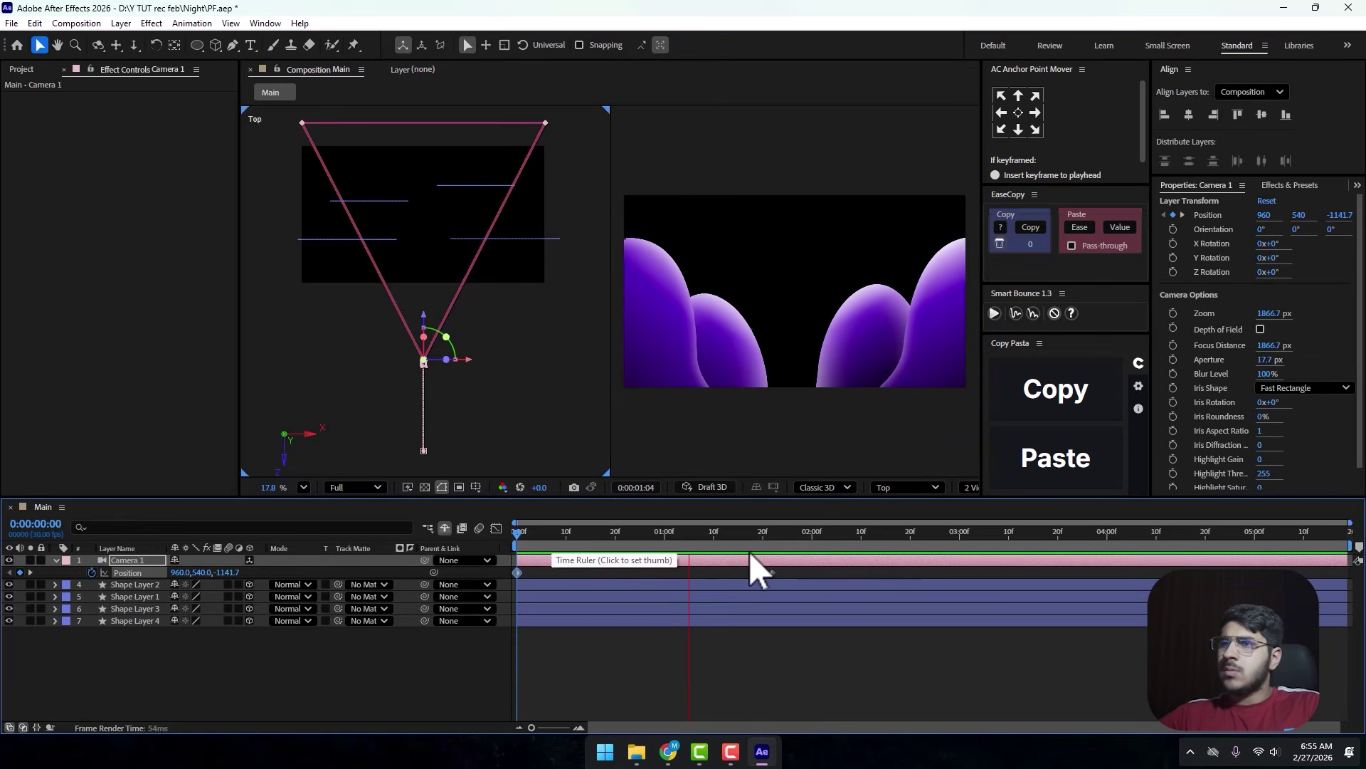
{"action": "key", "text": "space"}
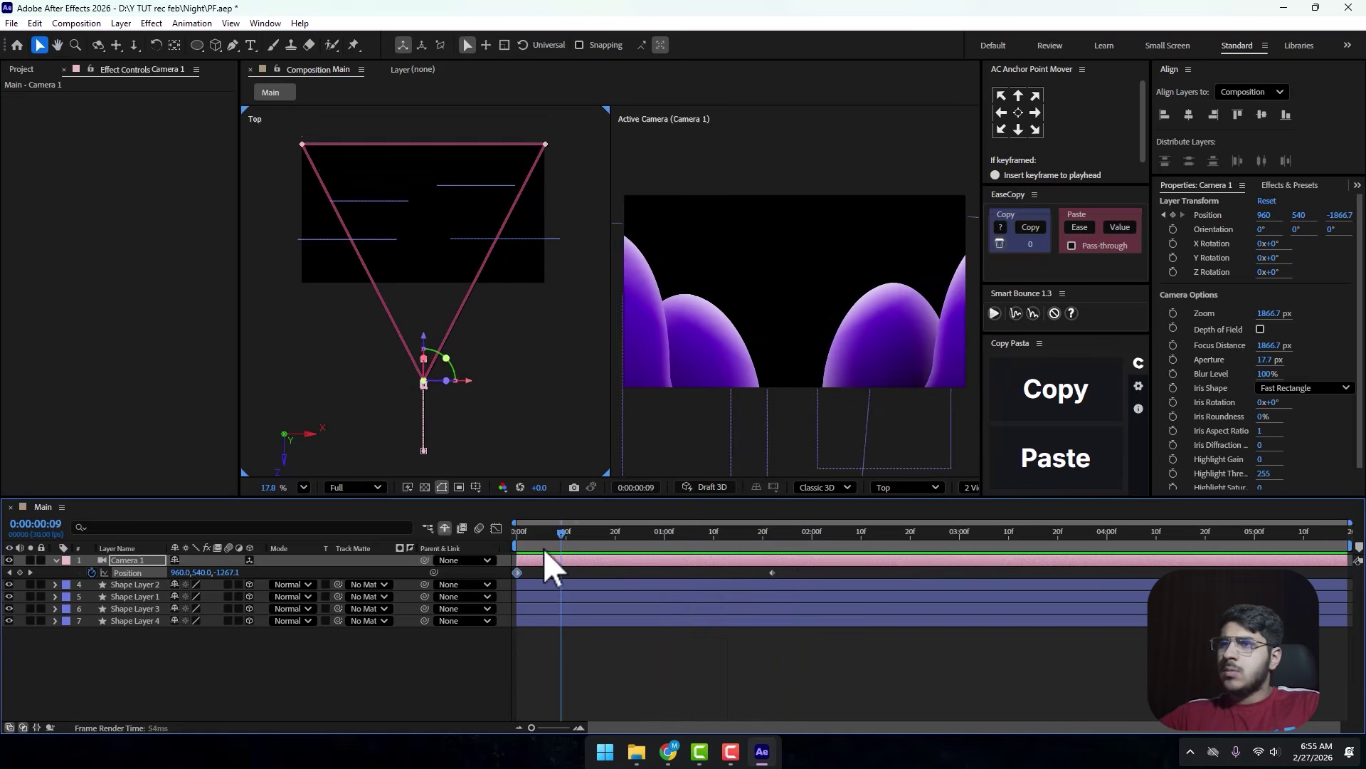
{"action": "key", "text": "Home"}
Add position keyframes to the outer blobs, Shape Layer 2 and Shape Layer 1, at the first frame.
{"action": "left_click_drag", "start_coordinate": [548, 222], "coordinate": [516, 274]}
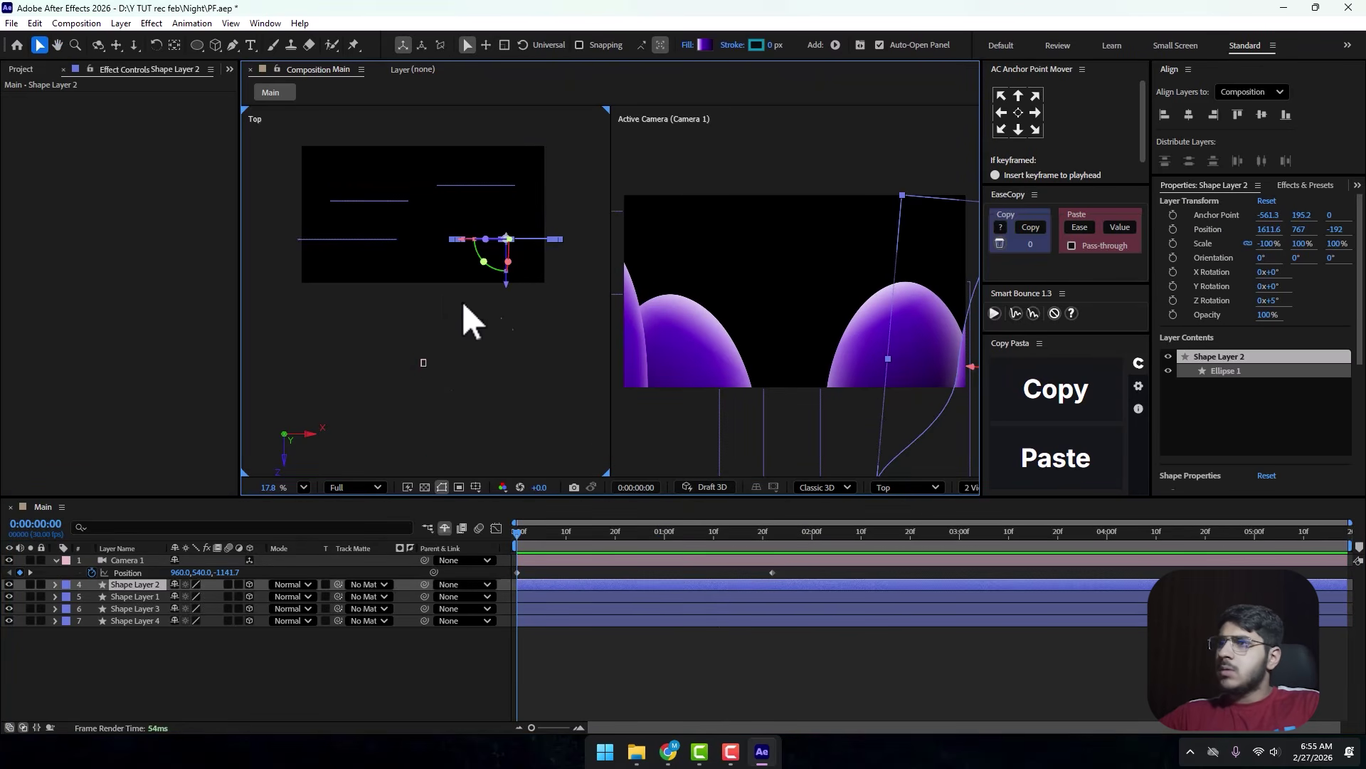
{"action": "key", "text": "p"}
{"action": "left_click", "coordinate": [128, 609]}
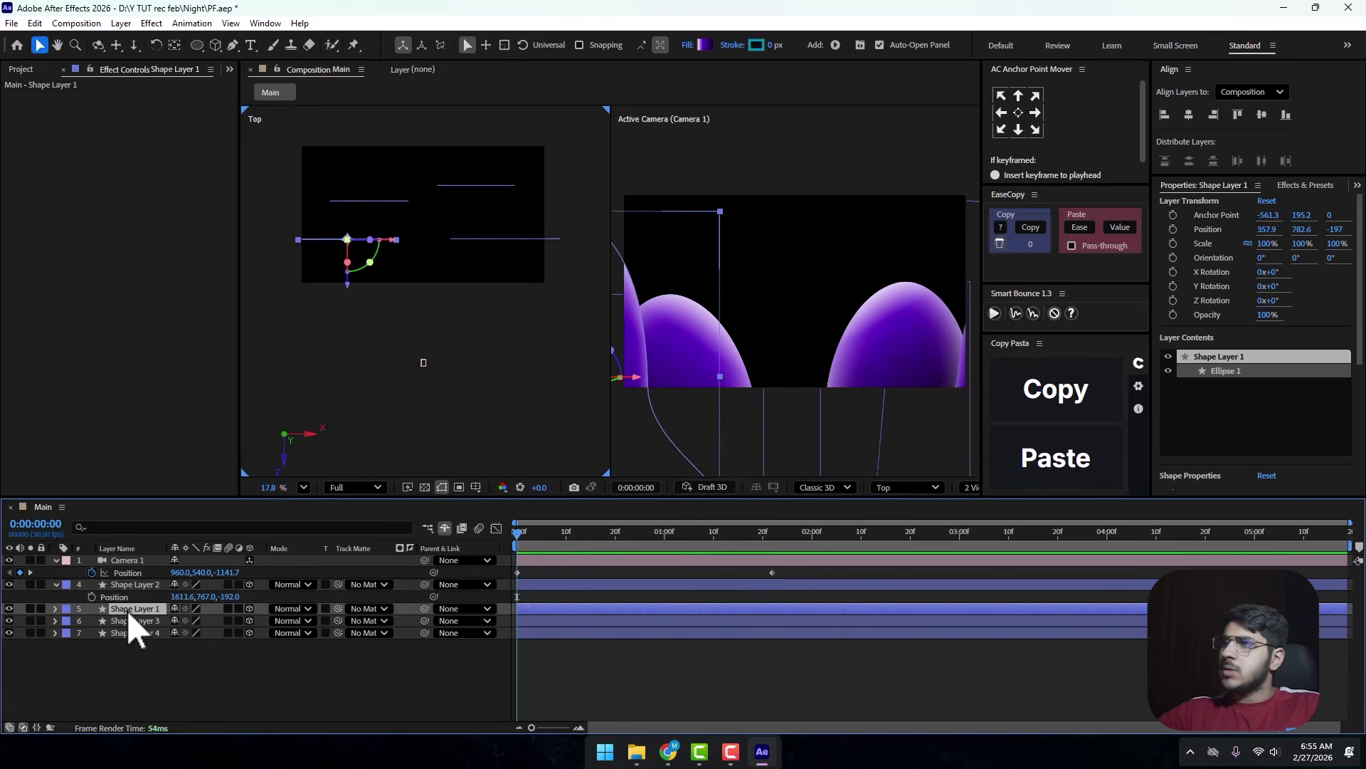
{"action": "key", "text": "p"}
{"action": "left_click", "coordinate": [128, 584], "text": "ctrl"}
{"action": "key", "text": "alt+shift+p"}
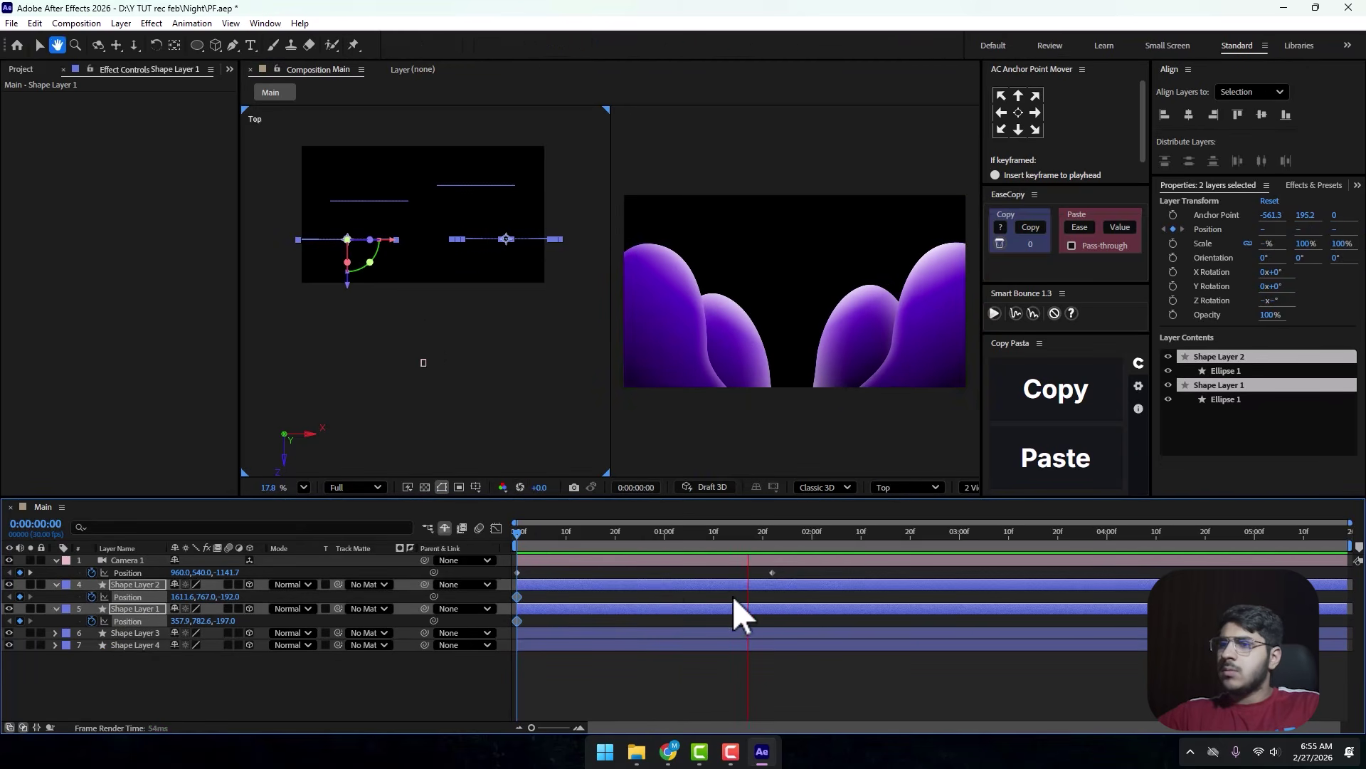
Keyframe the outer blobs inward at 0:00:01:16, with Shape Layer 2 at X 1464.6 and Shape Layer 1 at X 470.9, and preview.
{"action": "key", "text": "space"}
{"action": "left_click_drag", "start_coordinate": [182, 596], "coordinate": [79, 602]}
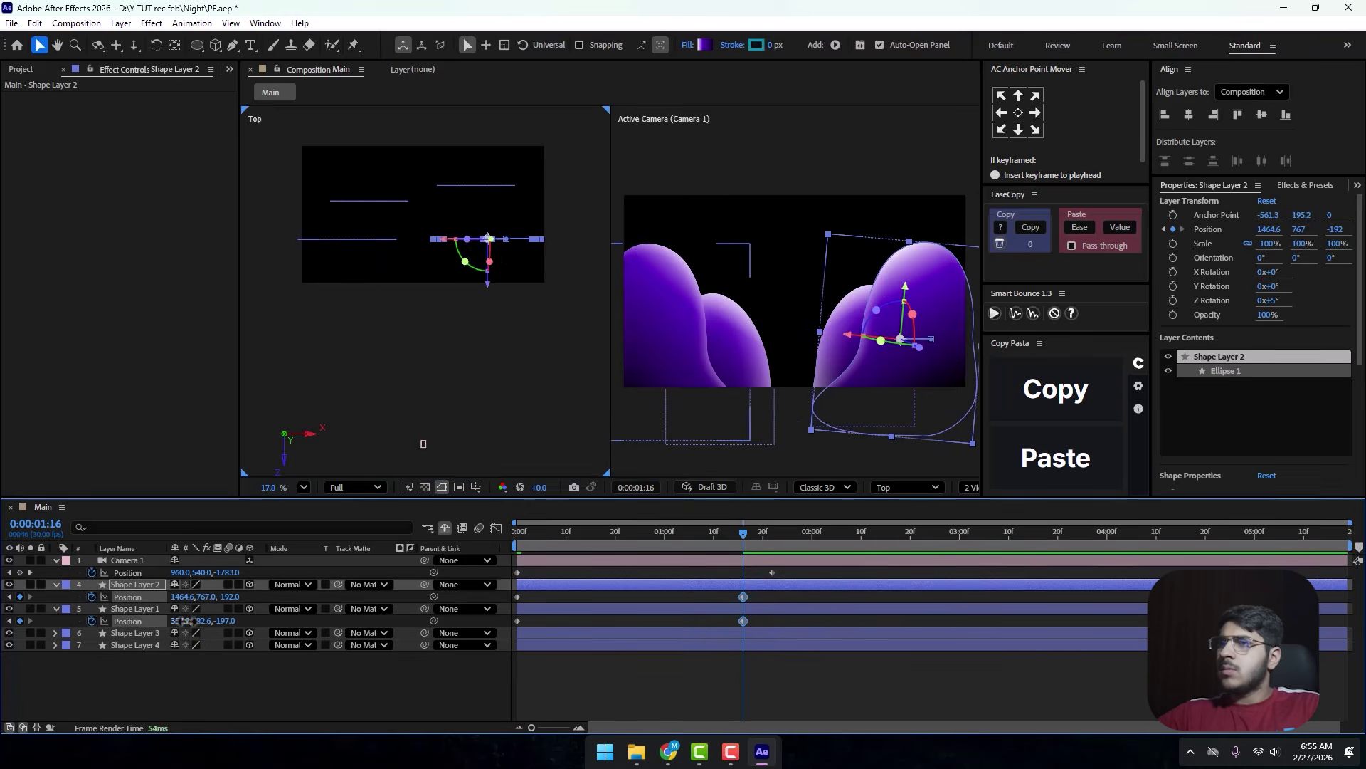
{"action": "left_click_drag", "start_coordinate": [192, 621], "coordinate": [264, 622]}
{"action": "key", "text": "space"}
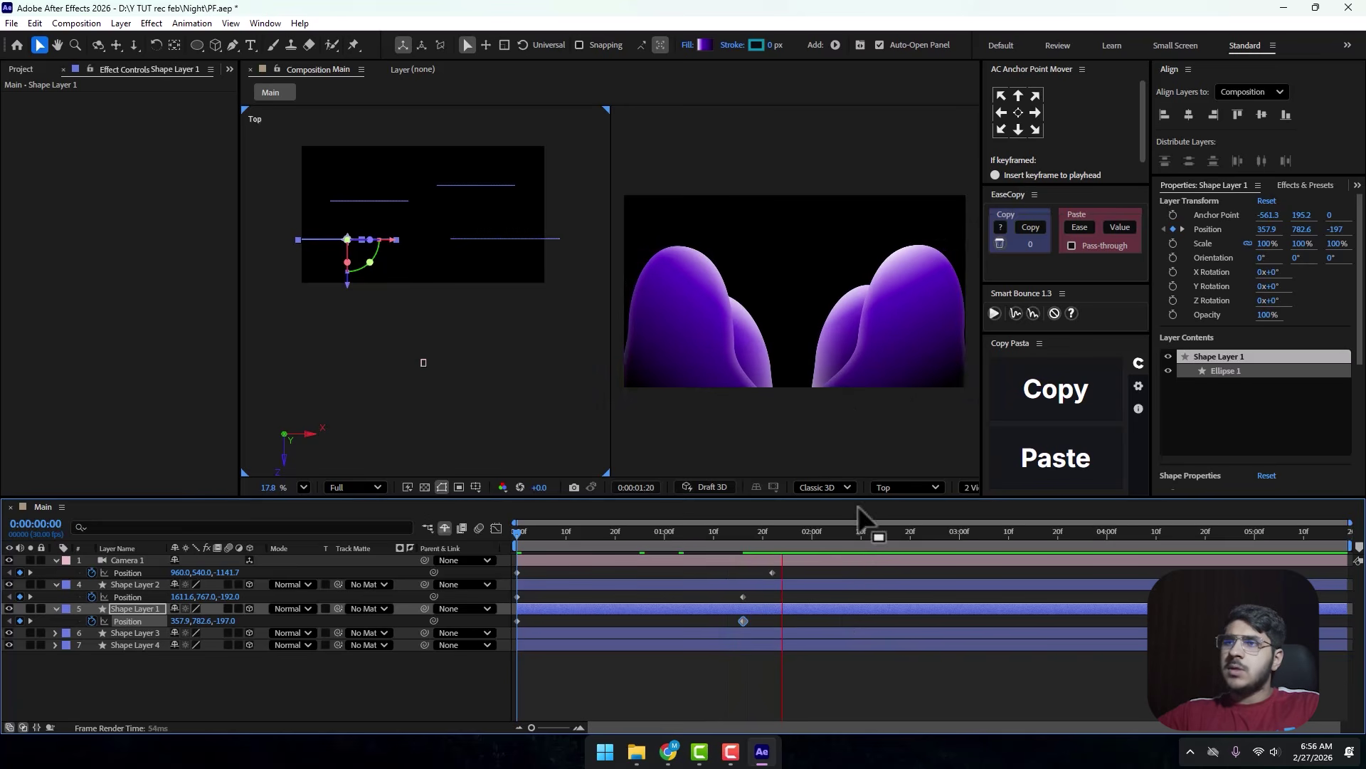
{"action": "key", "text": "space"}
Extend the outer edge of Shape Layer 2's path past the right border of the frame with the Pen tool.
{"action": "left_click", "coordinate": [916, 381]}
{"action": "scroll", "coordinate": [777, 345], "scroll_direction": "up", "scroll_amount": 3}
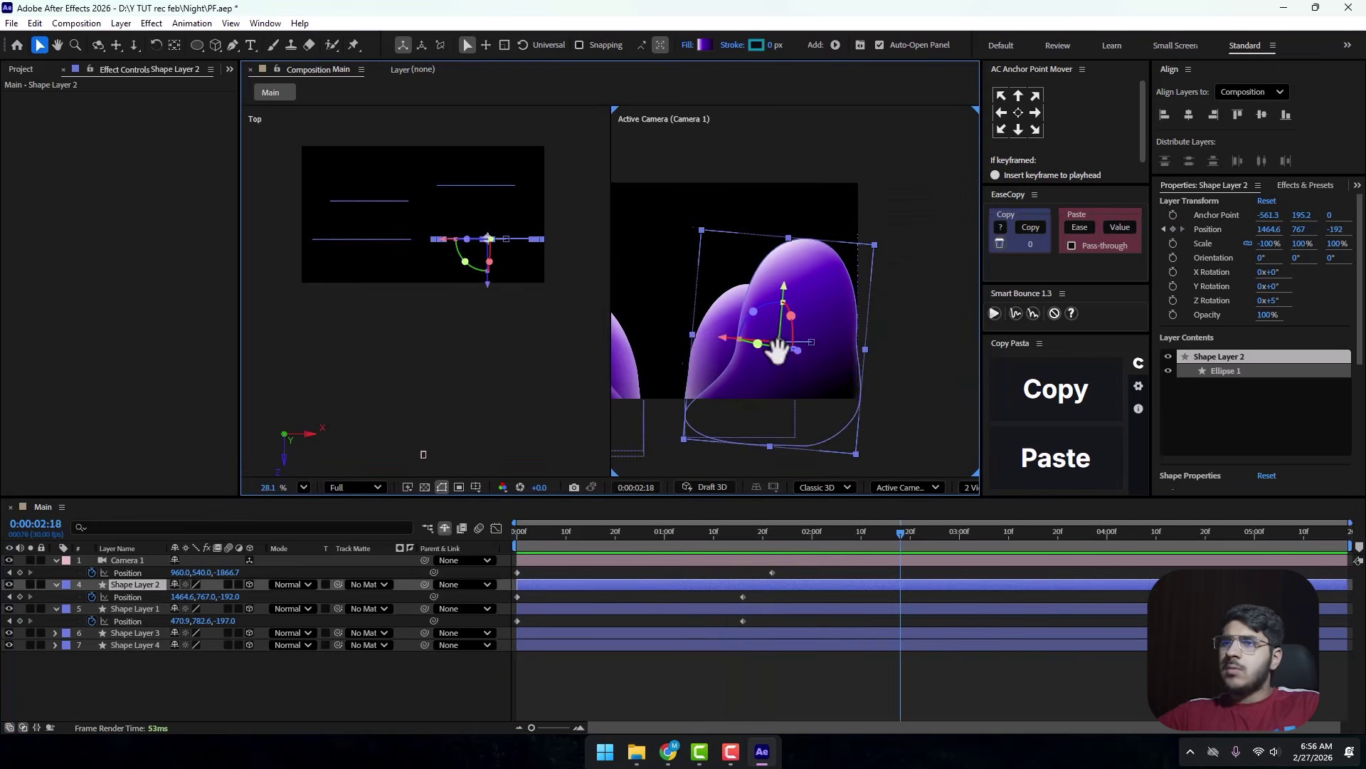
{"action": "left_click", "coordinate": [233, 45]}
{"action": "left_click_drag", "start_coordinate": [855, 321], "coordinate": [890, 322]}
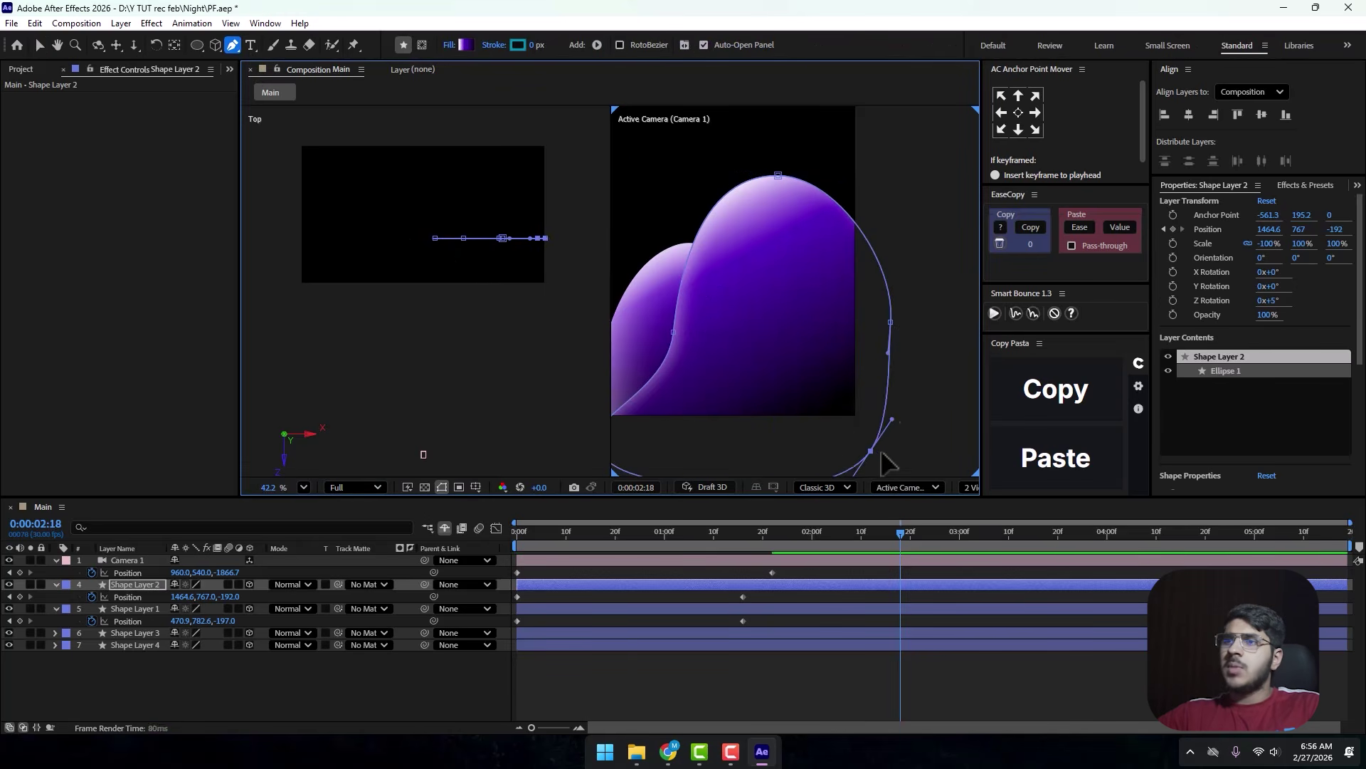
Extend the outer edge of Shape Layer 1's path past the left border of the frame with the Pen tool.
{"action": "key", "text": "h"}
{"action": "left_click_drag", "start_coordinate": [762, 306], "coordinate": [880, 291]}
{"action": "key", "text": "g"}
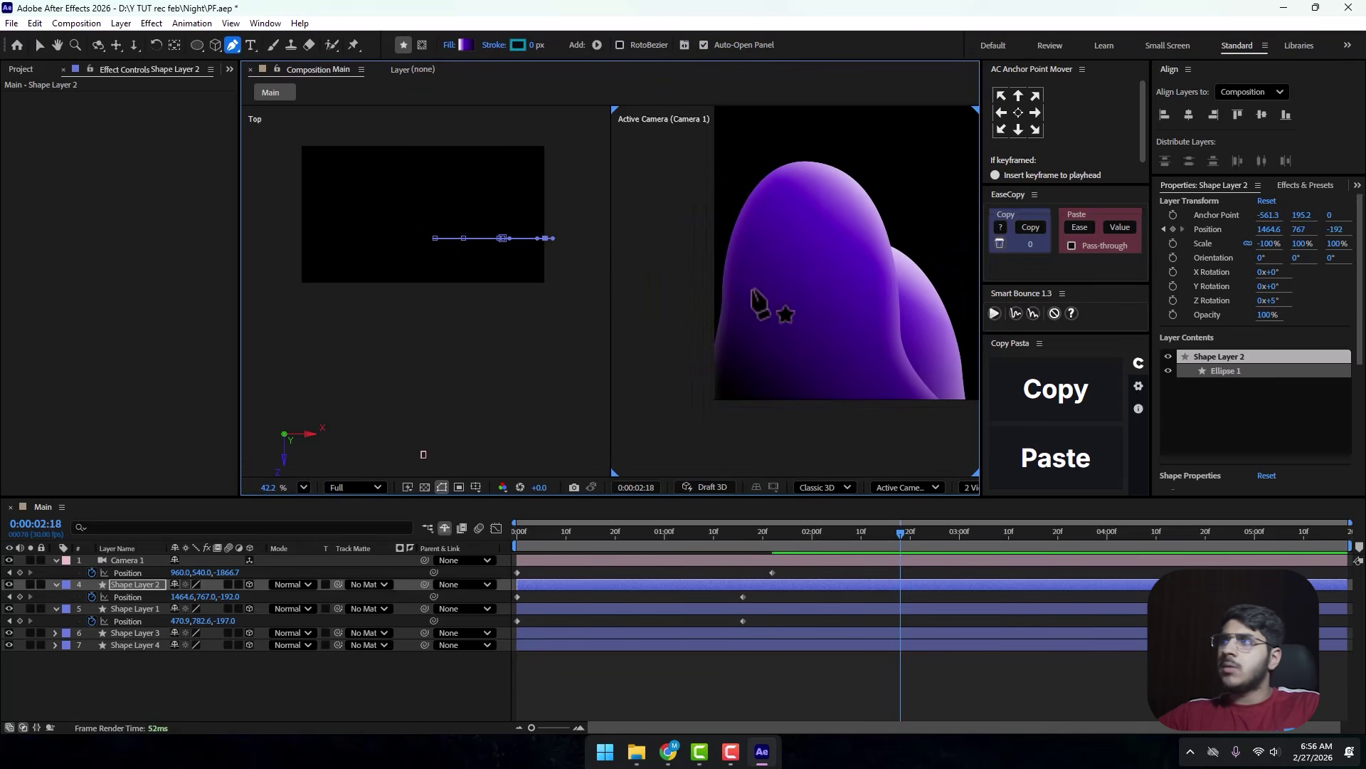
{"action": "left_click", "coordinate": [38, 45]}
{"action": "left_click", "coordinate": [125, 608]}
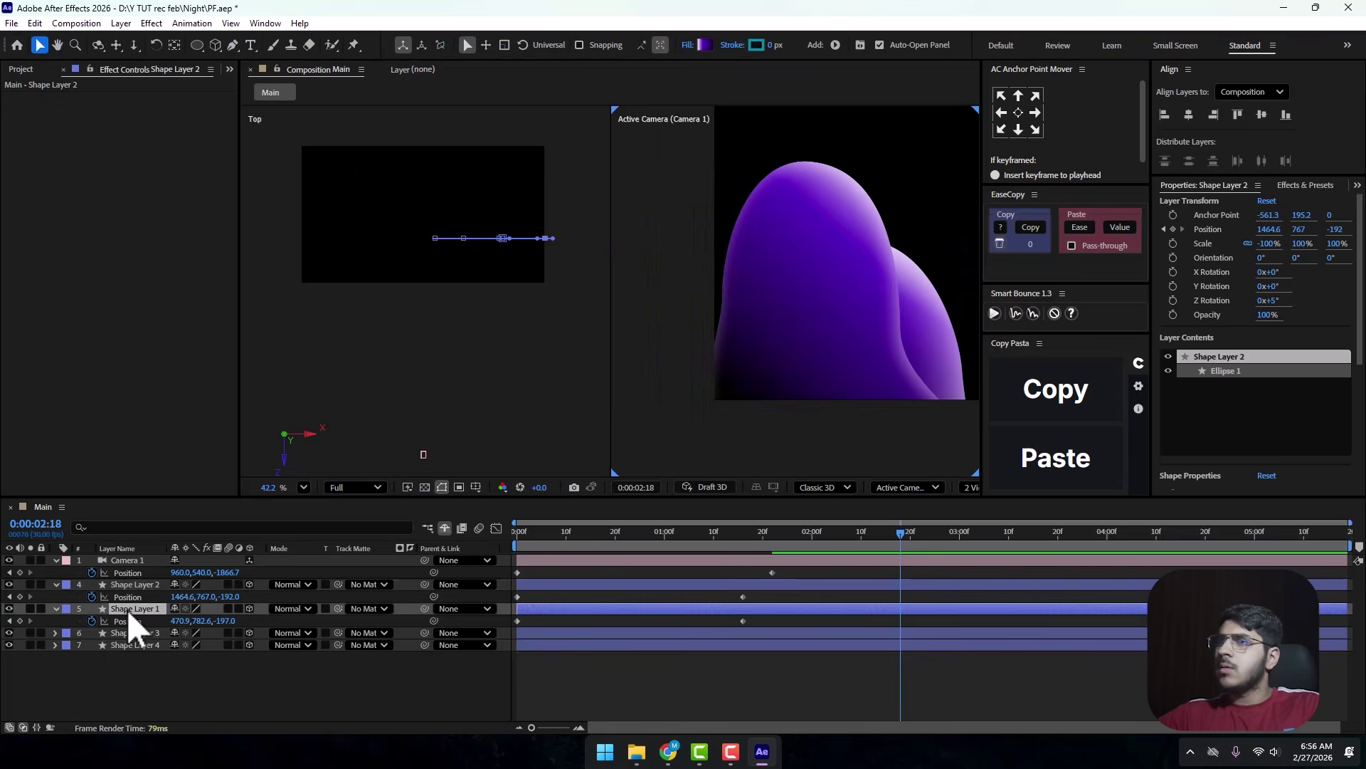
{"action": "left_click", "coordinate": [233, 45]}
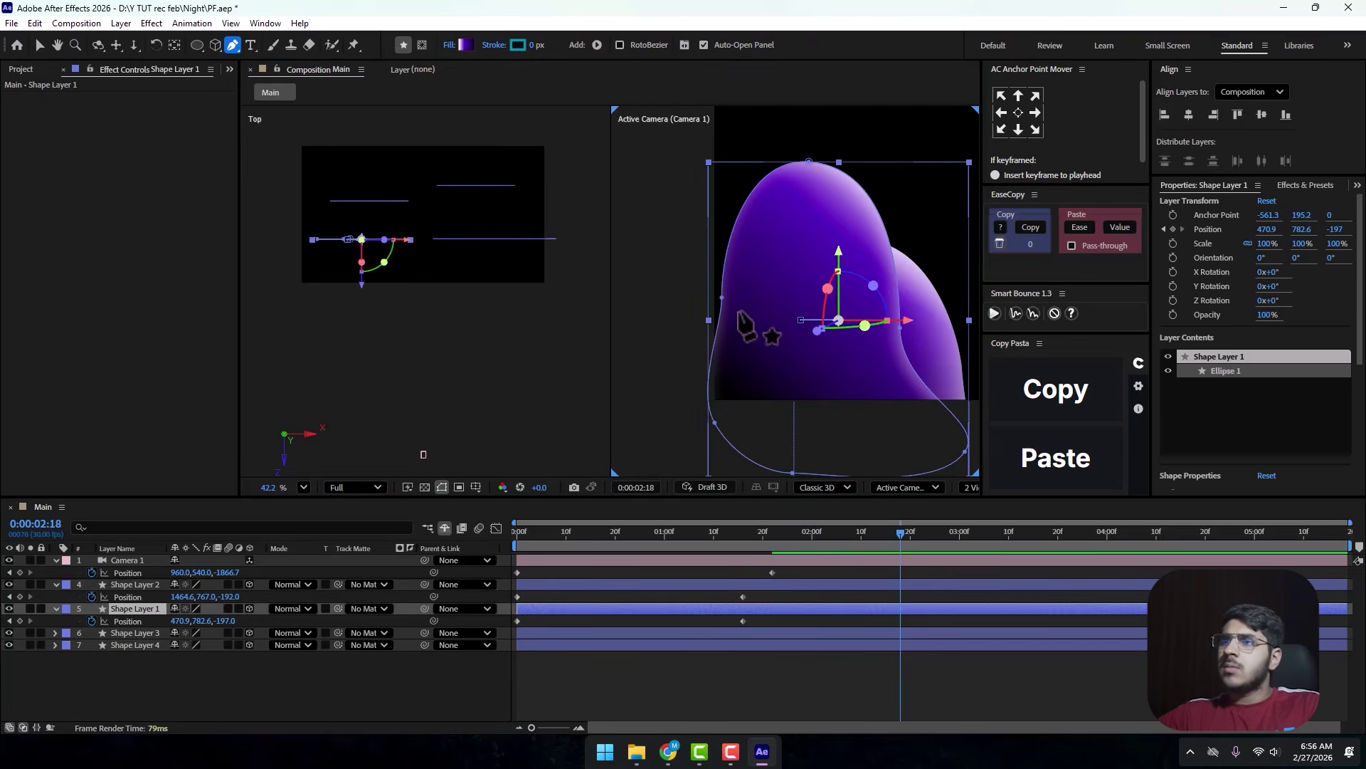
{"action": "left_click_drag", "start_coordinate": [723, 296], "coordinate": [690, 297]}
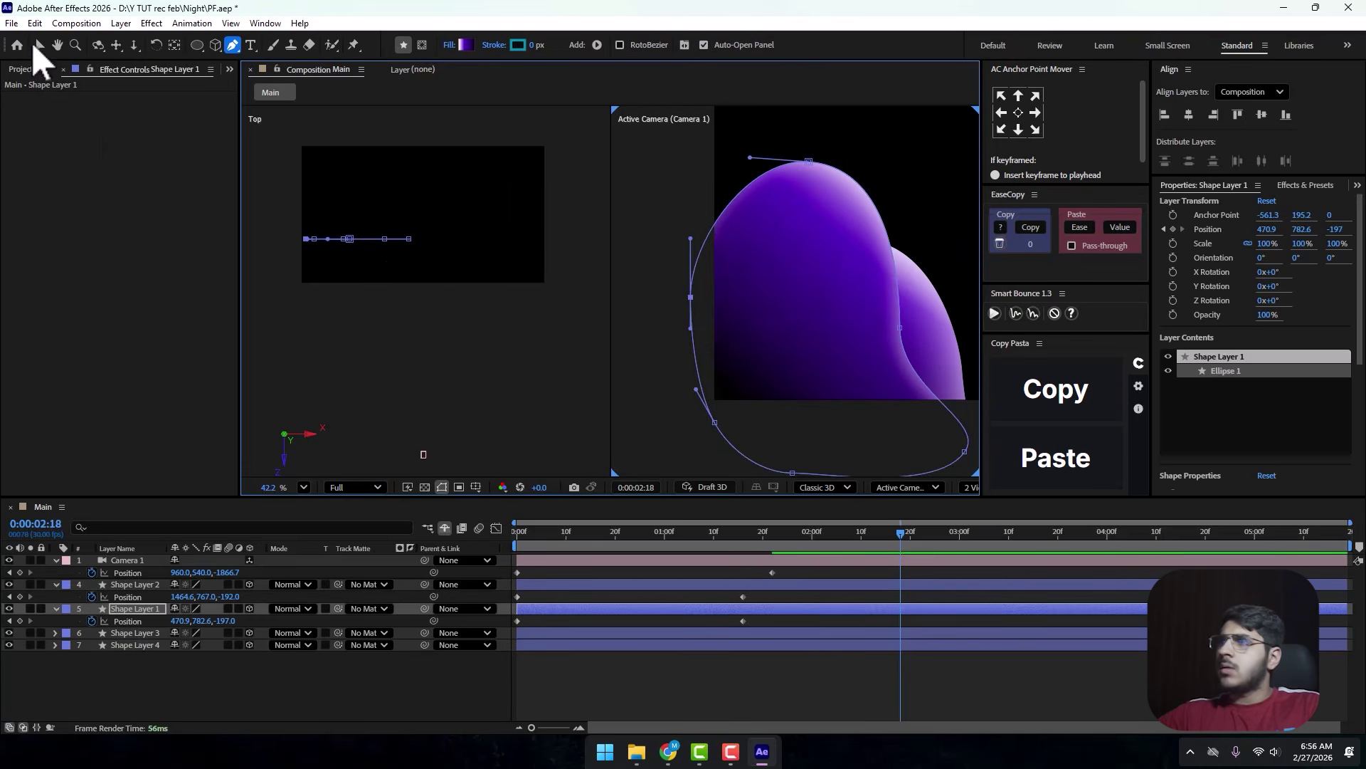
{"action": "left_click", "coordinate": [38, 45]}
{"action": "scroll", "coordinate": [884, 391], "scroll_direction": "down", "scroll_amount": 3}
{"action": "left_click_drag", "start_coordinate": [677, 335], "coordinate": [835, 384]}
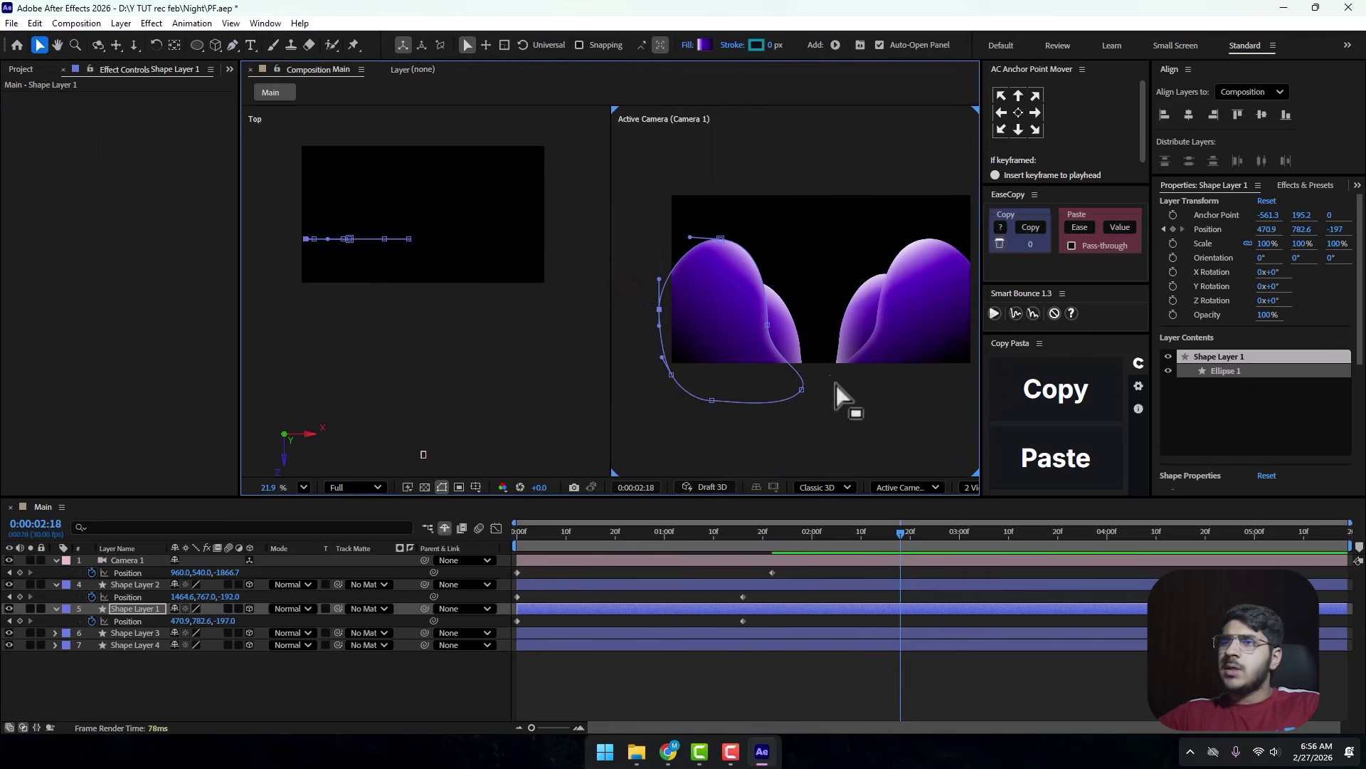
{"action": "left_click", "coordinate": [779, 298]}
Switch the composition to a single Active Camera view and collapse the expanded camera and shape layer properties.
{"action": "left_click", "coordinate": [917, 477]}
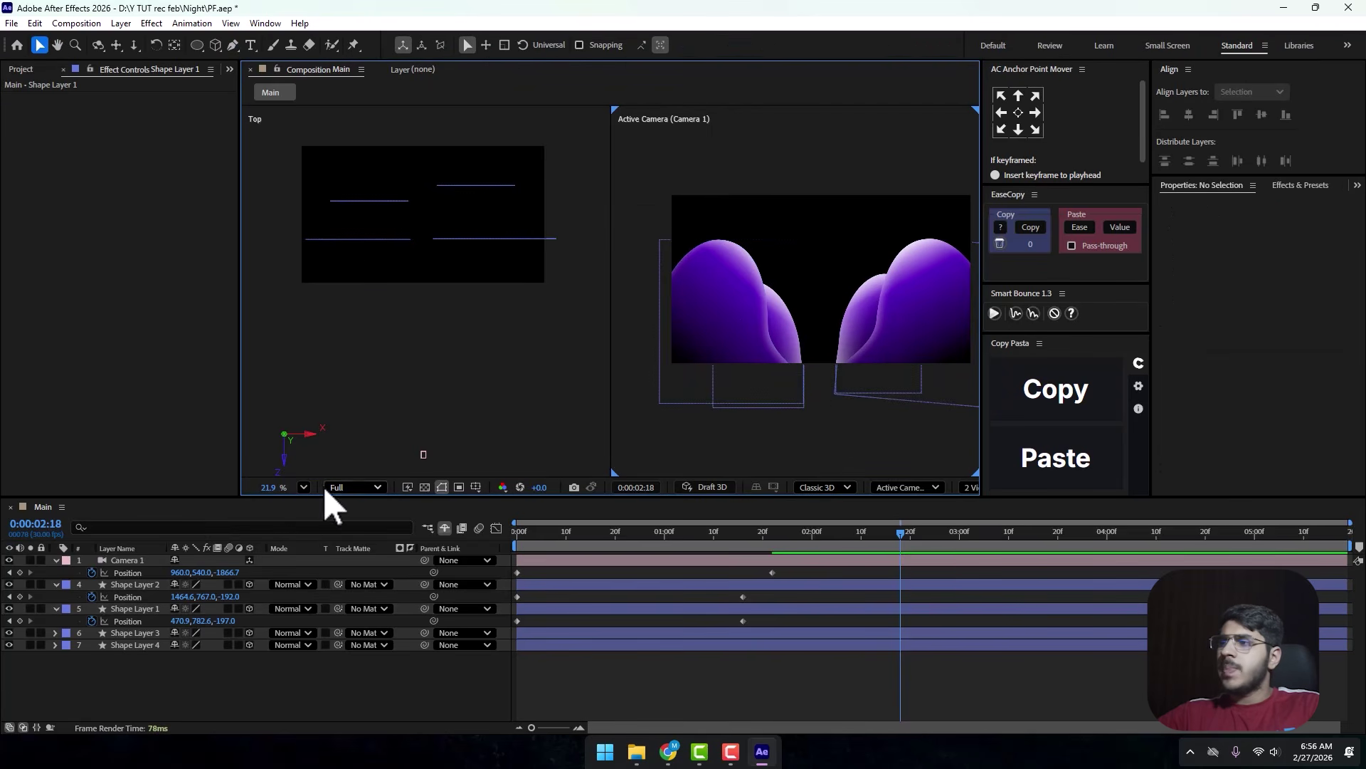
{"action": "left_click", "coordinate": [304, 486]}
{"action": "left_click", "coordinate": [322, 204]}
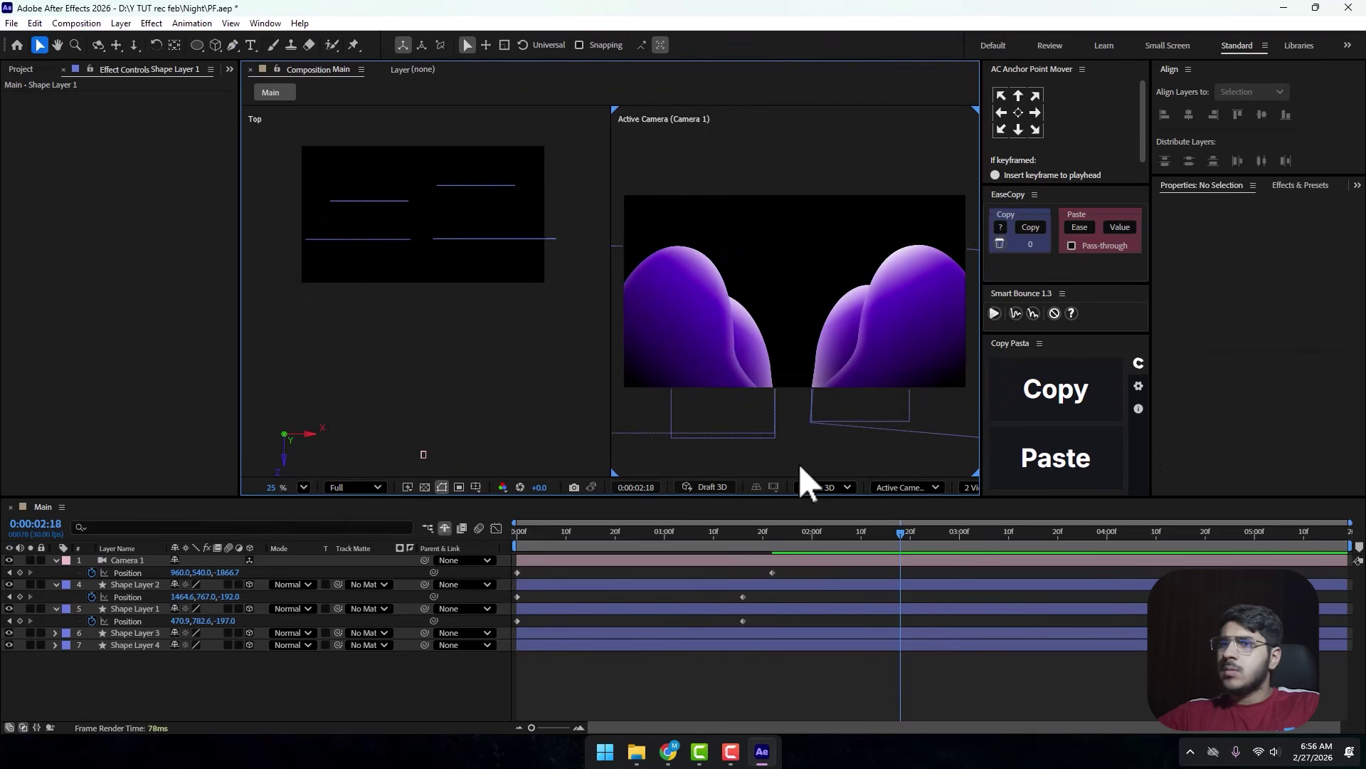
{"action": "left_click", "coordinate": [972, 488]}
{"action": "left_click", "coordinate": [983, 507]}
{"action": "key", "text": "F11"}
{"action": "left_click", "coordinate": [56, 560]}
{"action": "left_click", "coordinate": [56, 572]}
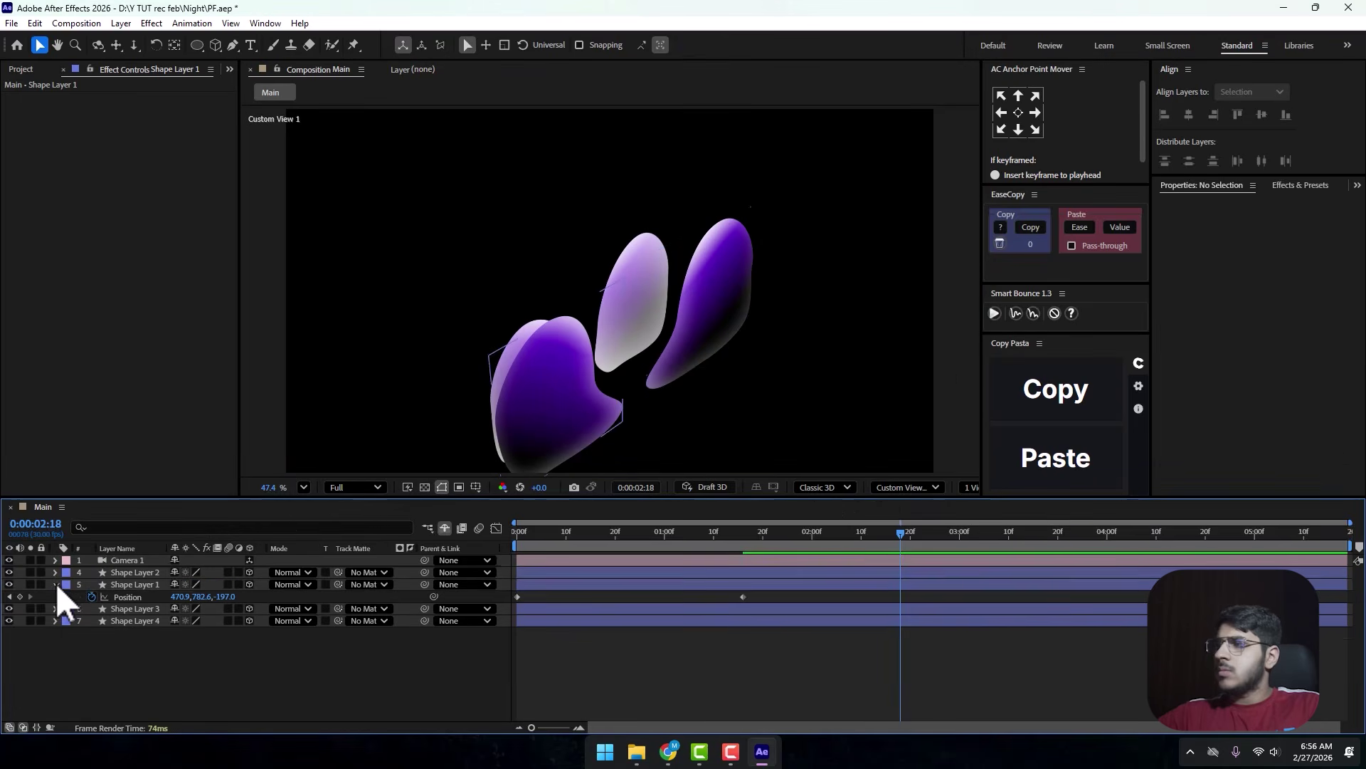
{"action": "left_click", "coordinate": [55, 583]}
{"action": "left_click", "coordinate": [906, 487]}
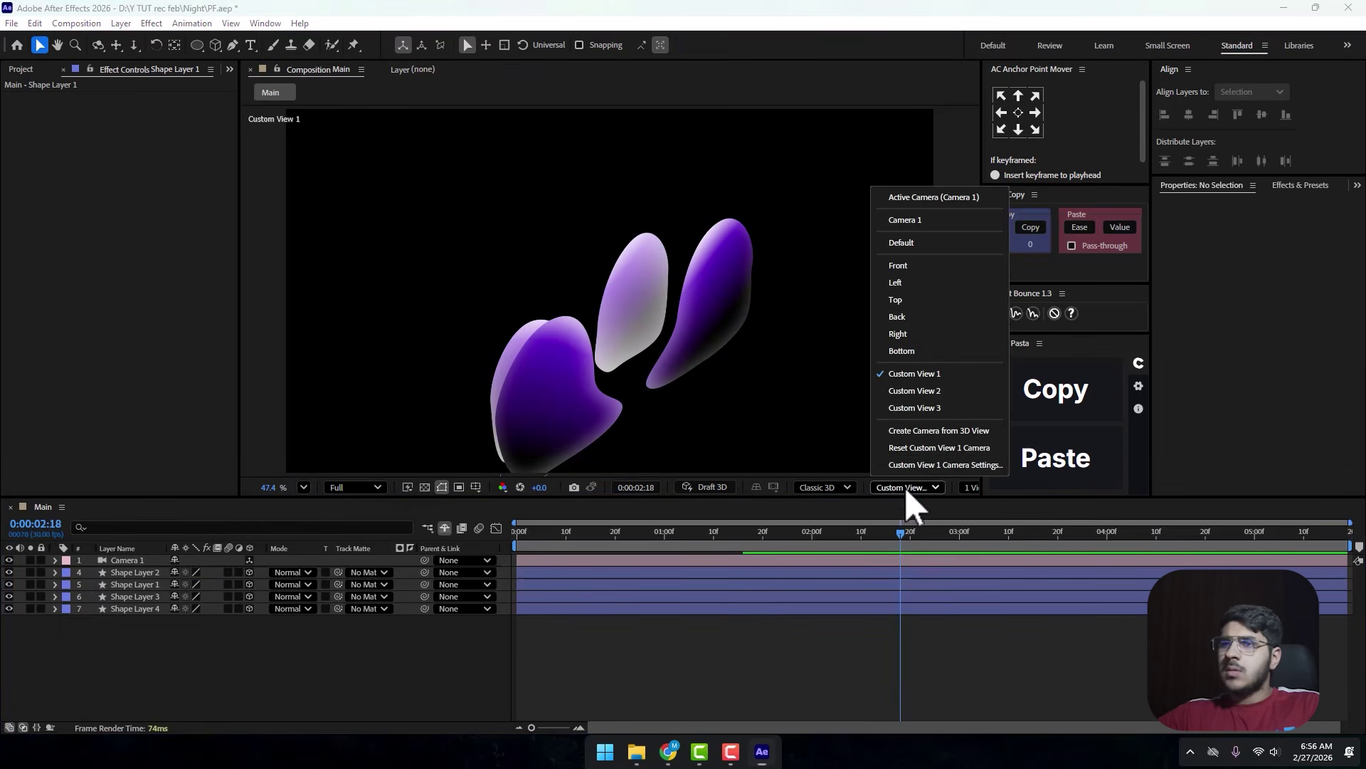
{"action": "left_click", "coordinate": [918, 198]}
{"action": "scroll", "coordinate": [506, 314], "scroll_direction": "down", "scroll_amount": 1}
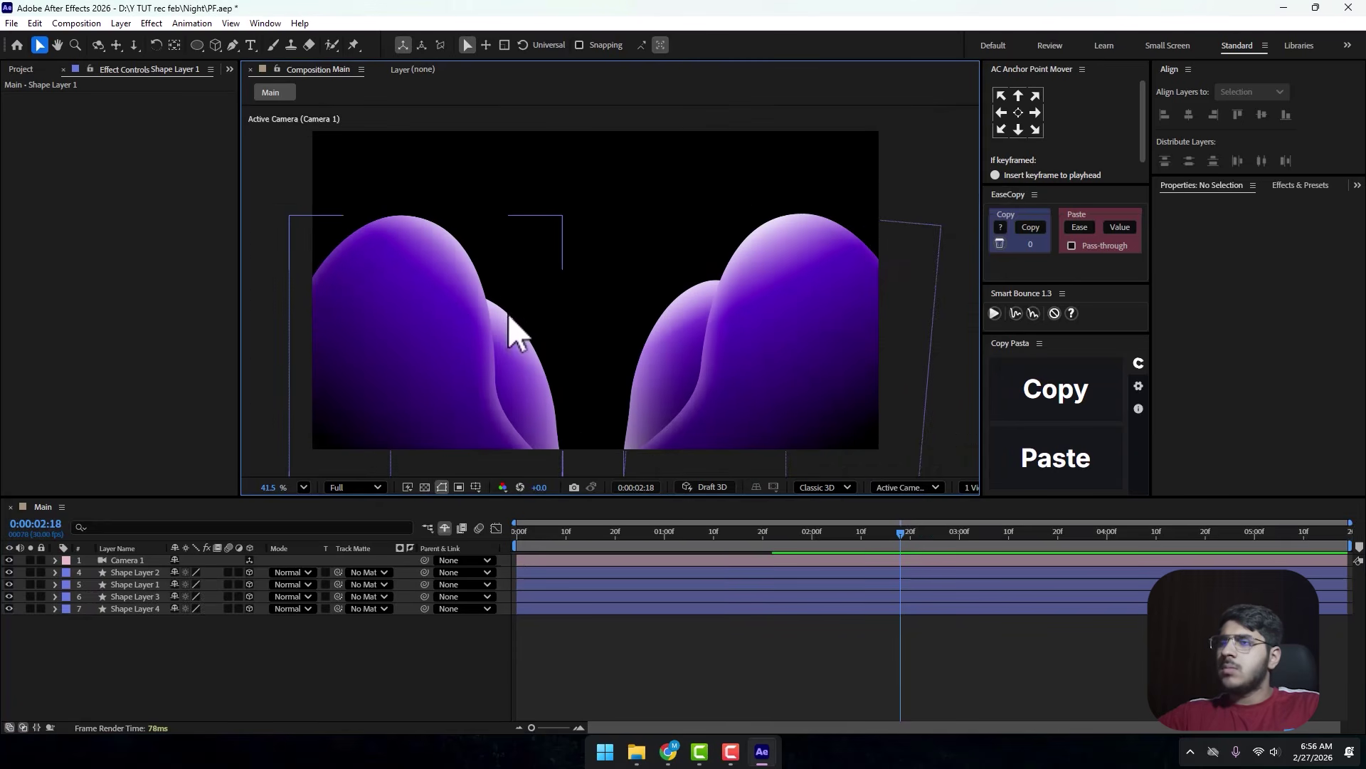
Nudge the top point of Shape Layer 1's path slightly outward with the Pen tool.
{"action": "key", "text": "h"}
{"action": "key", "text": "v"}
{"action": "left_click", "coordinate": [387, 265]}
{"action": "left_click", "coordinate": [233, 45]}
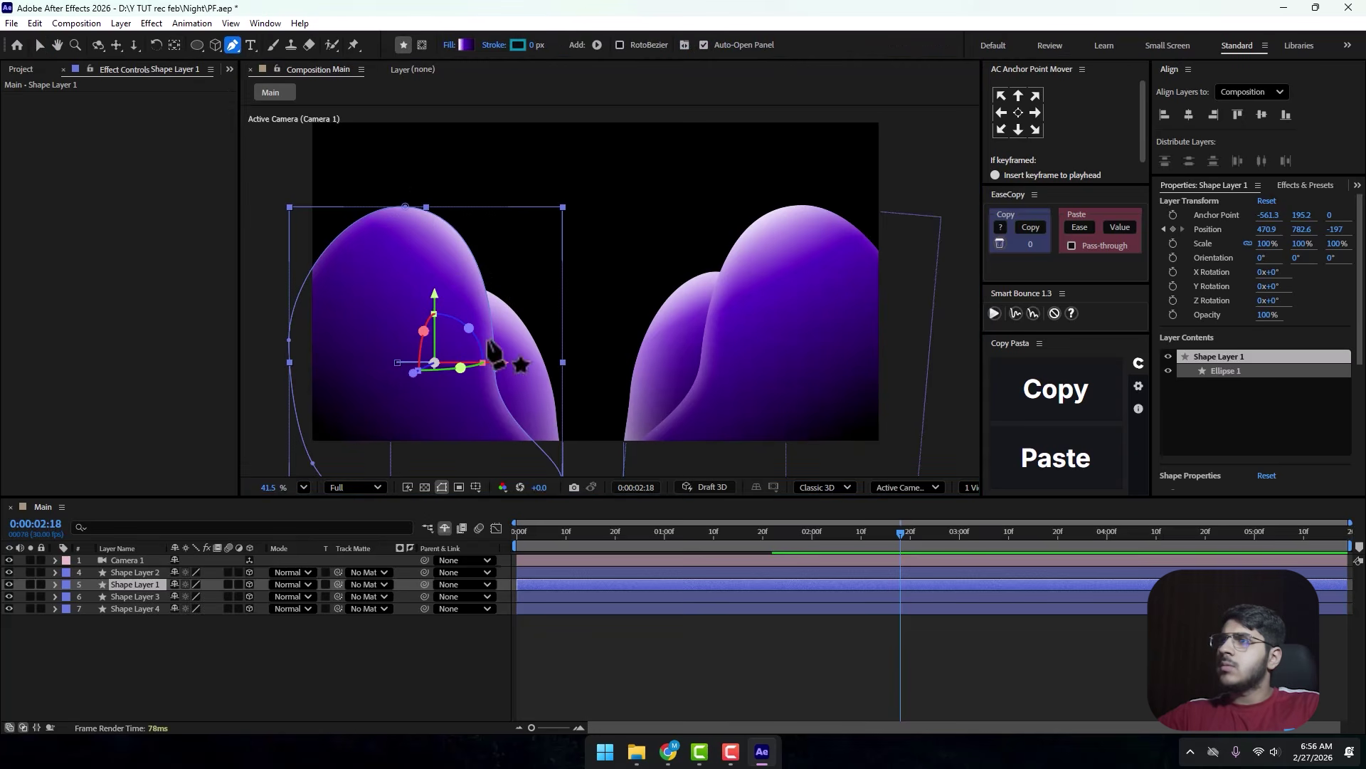
{"action": "left_click", "coordinate": [396, 208]}
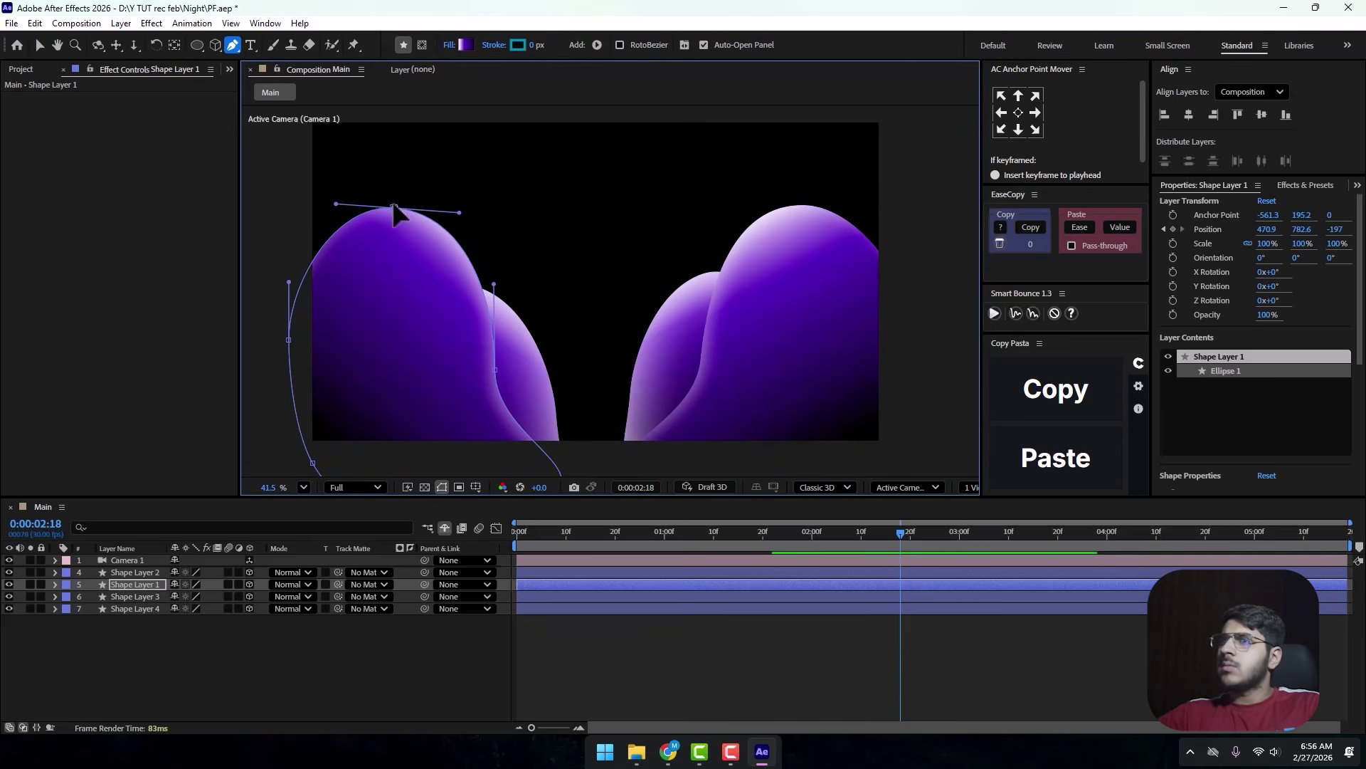
{"action": "left_click", "coordinate": [39, 45]}
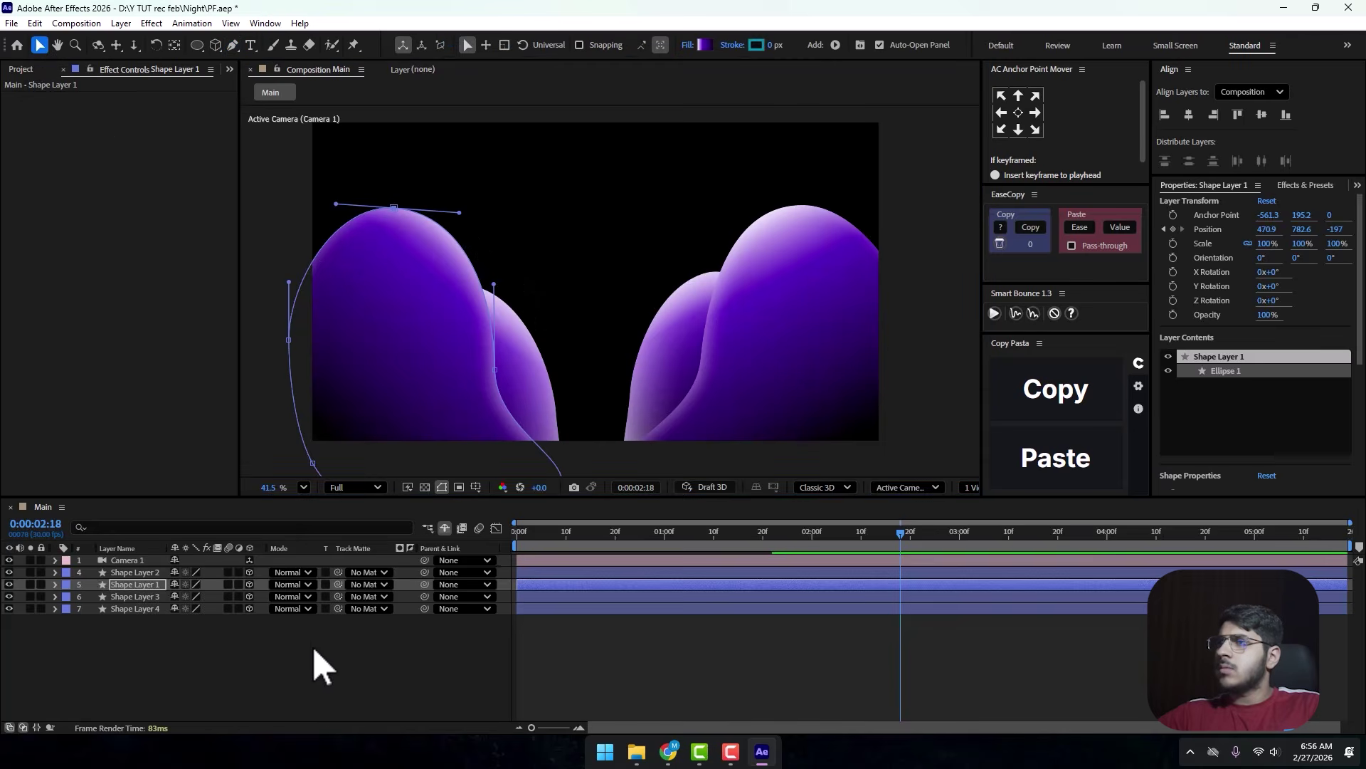
{"action": "left_click", "coordinate": [313, 646]}
Lengthen the gradient fill of the inner right blob, Shape Layer 4, by moving both its start and end points outward.
{"action": "left_click", "coordinate": [629, 328]}
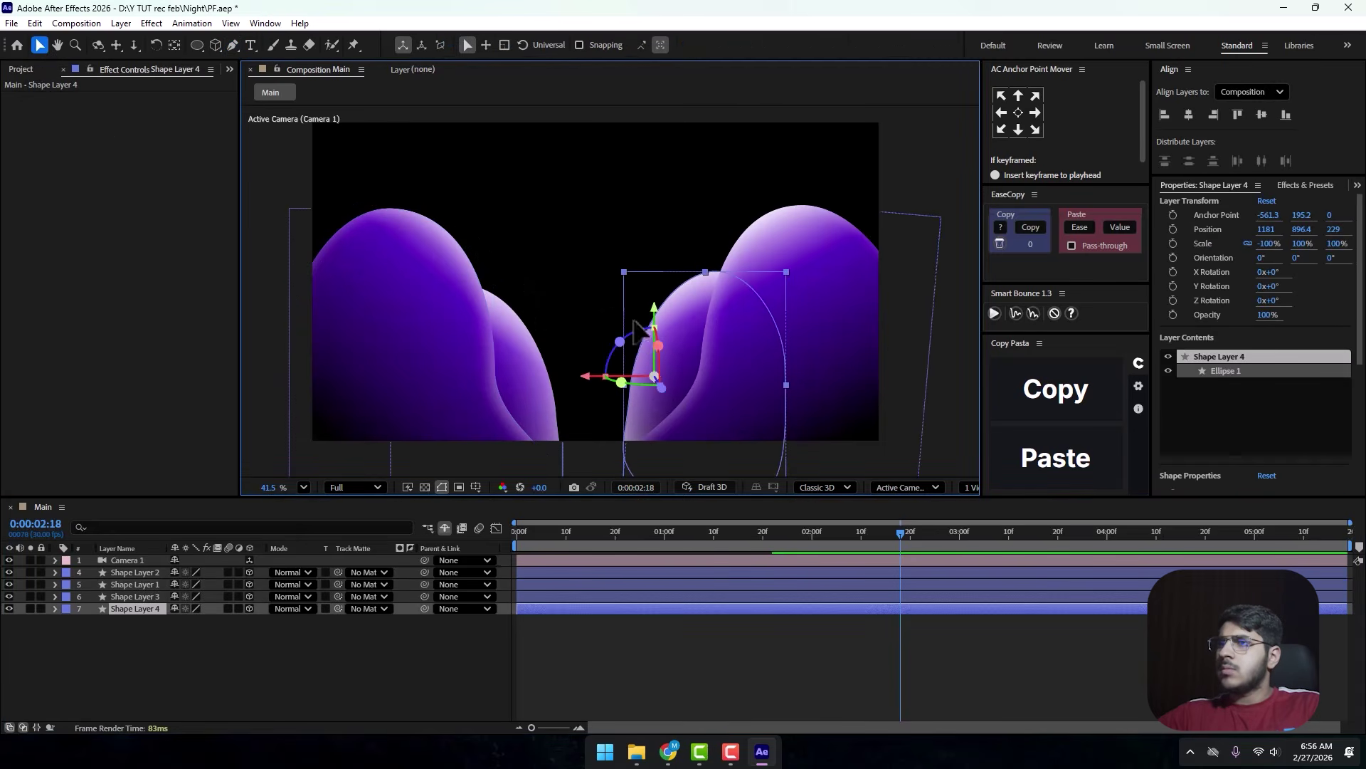
{"action": "double_click", "coordinate": [690, 377]}
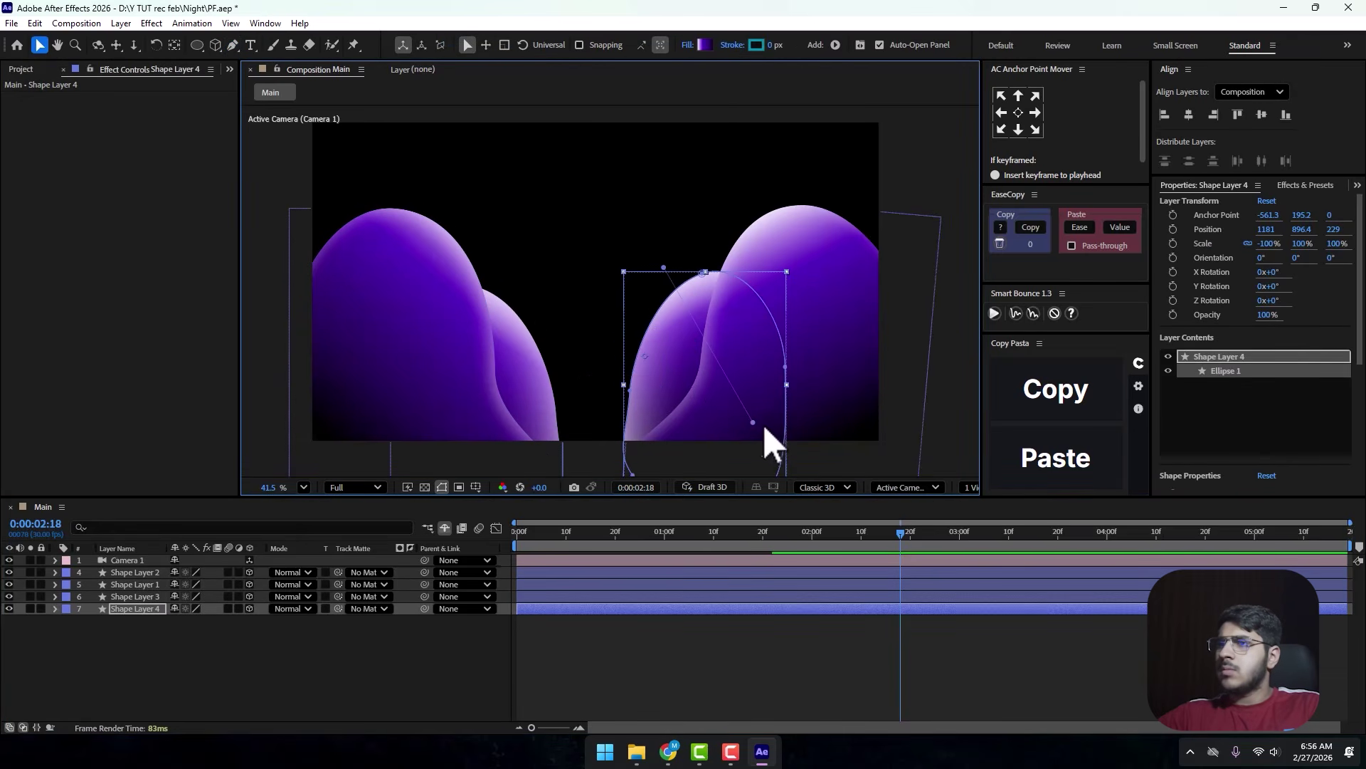
{"action": "left_click_drag", "start_coordinate": [744, 416], "coordinate": [766, 393]}
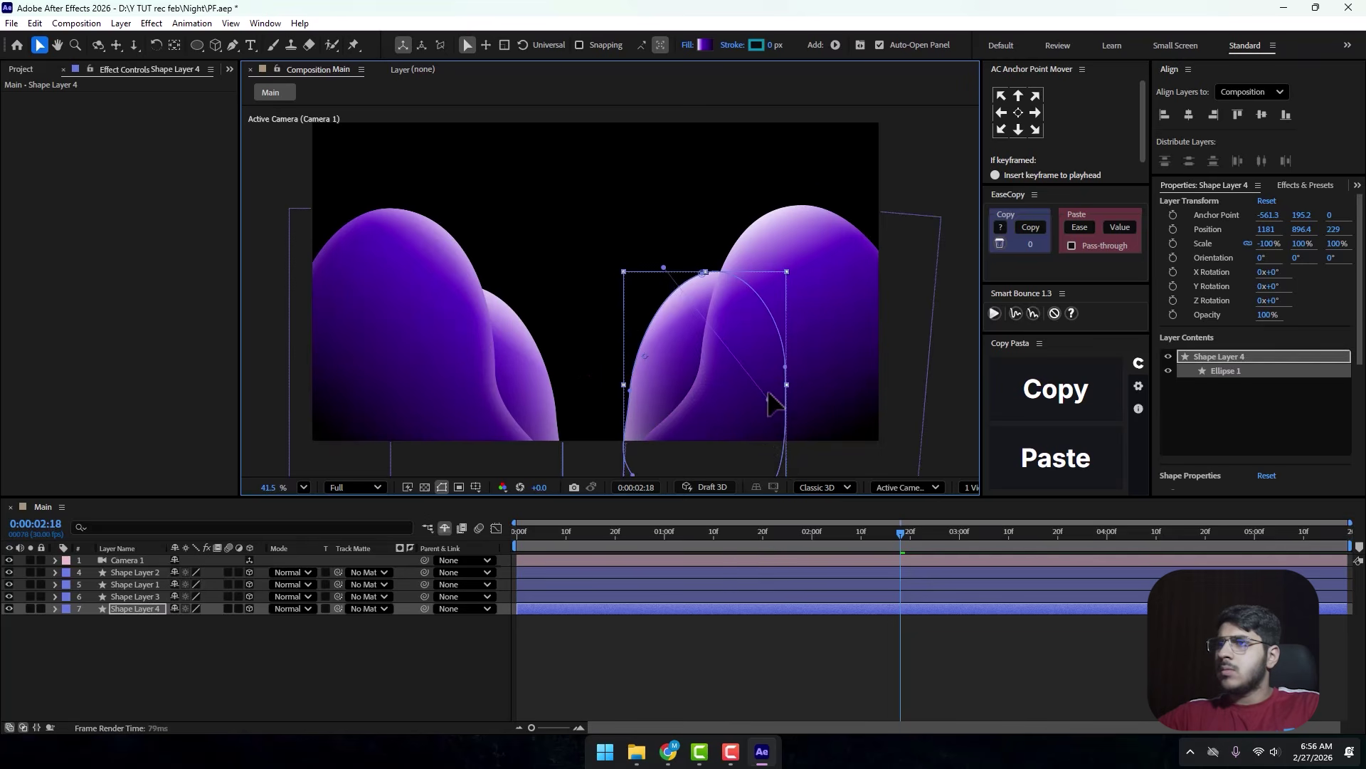
{"action": "left_click_drag", "start_coordinate": [658, 272], "coordinate": [629, 255]}
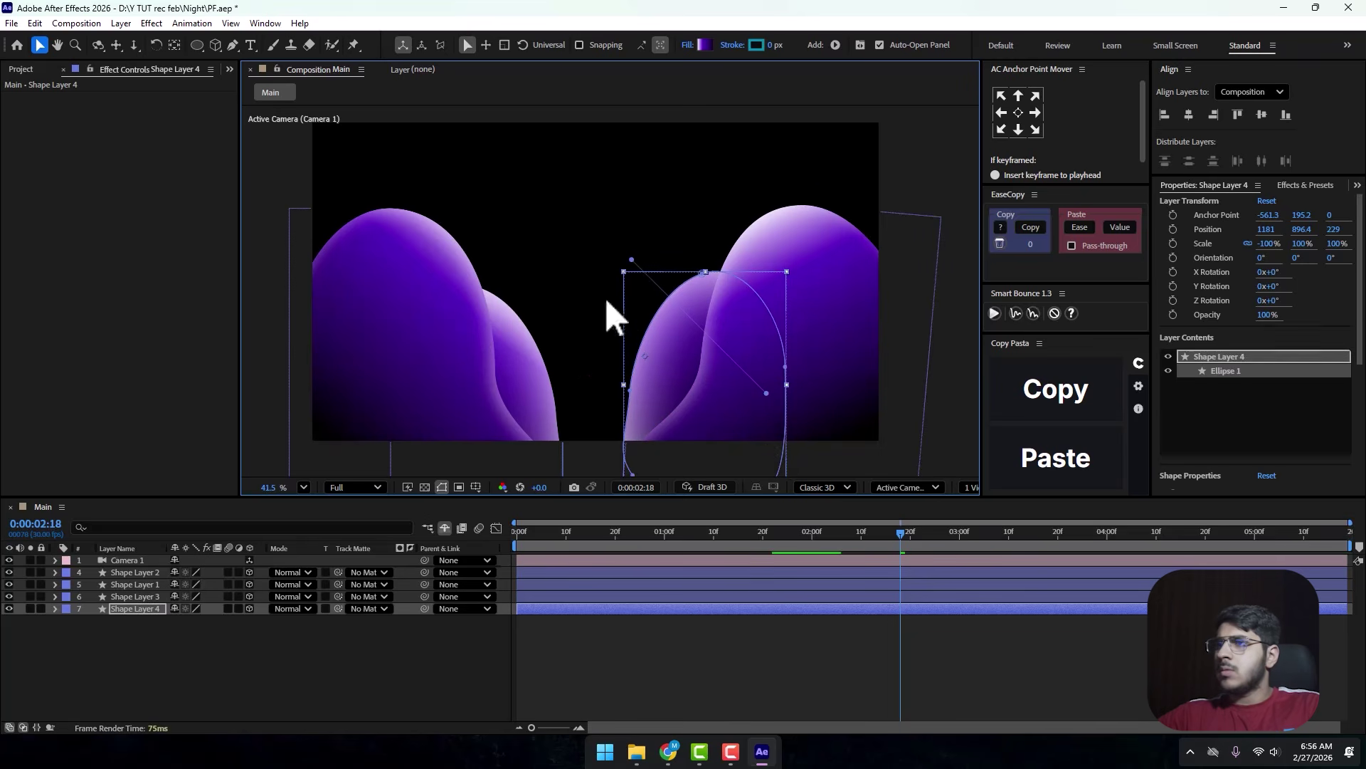
{"action": "left_click", "coordinate": [295, 645]}
{"action": "scroll", "coordinate": [470, 313], "scroll_direction": "down", "scroll_amount": 2}
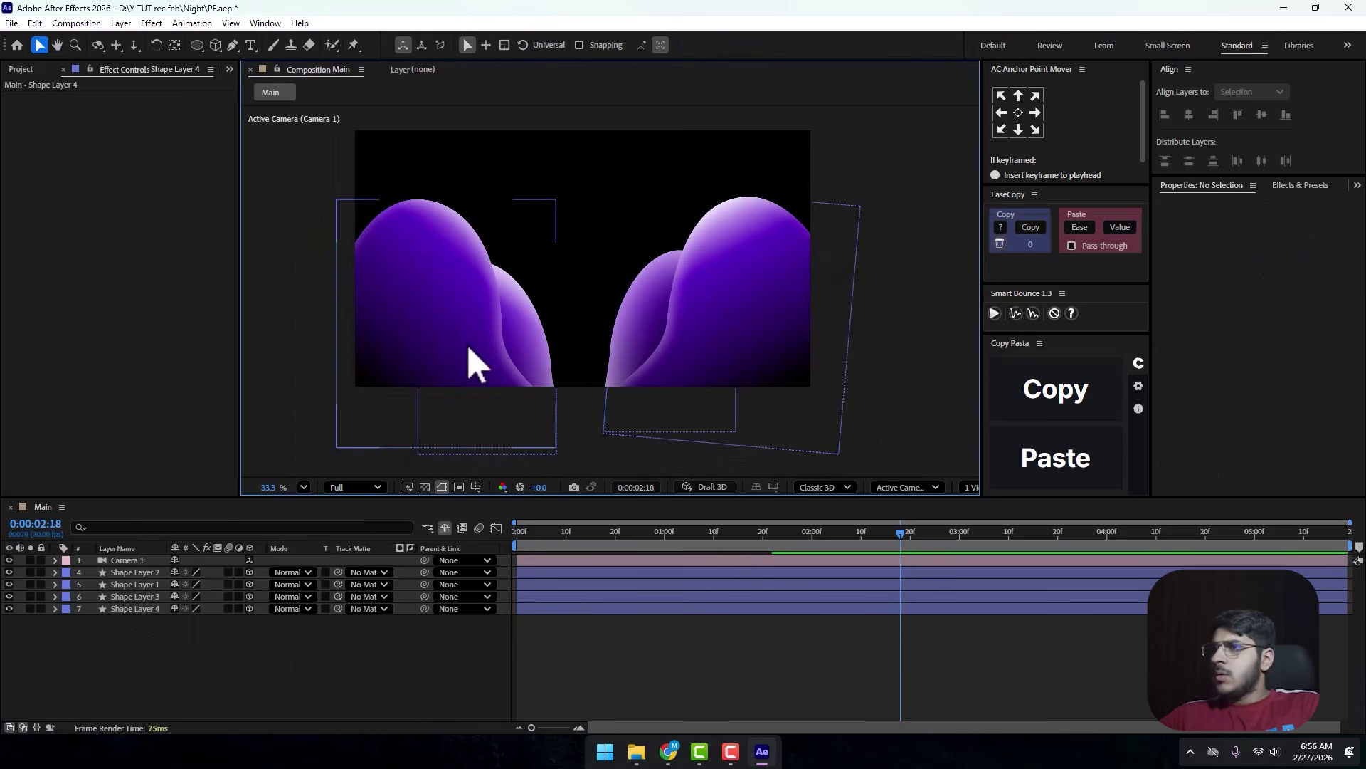
Try the Shadow Studio 2 effect on the outer left blob, Shape Layer 1, and delete the effect.
{"action": "left_click", "coordinate": [463, 376]}
{"action": "key", "text": "ctrl+space"}
{"action": "type", "text": "shad"}
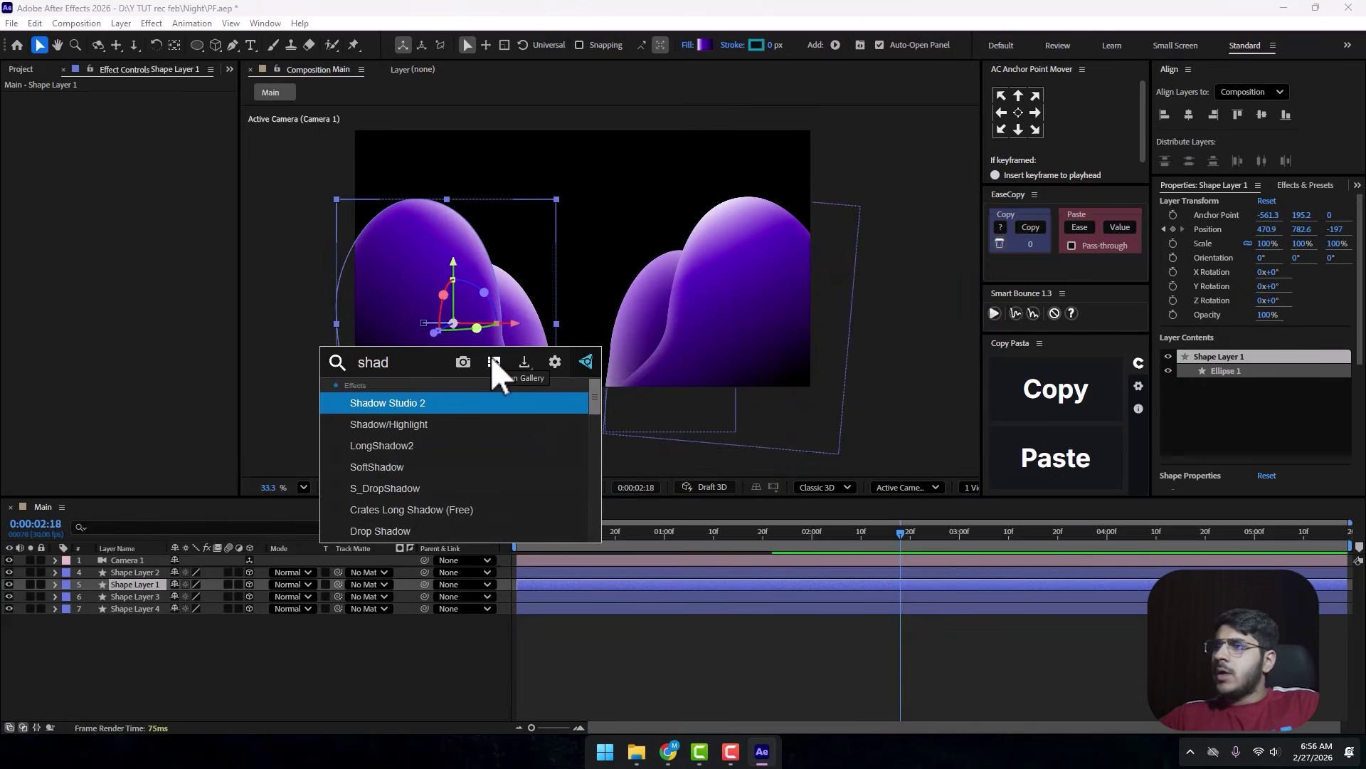
{"action": "key", "text": "Return"}
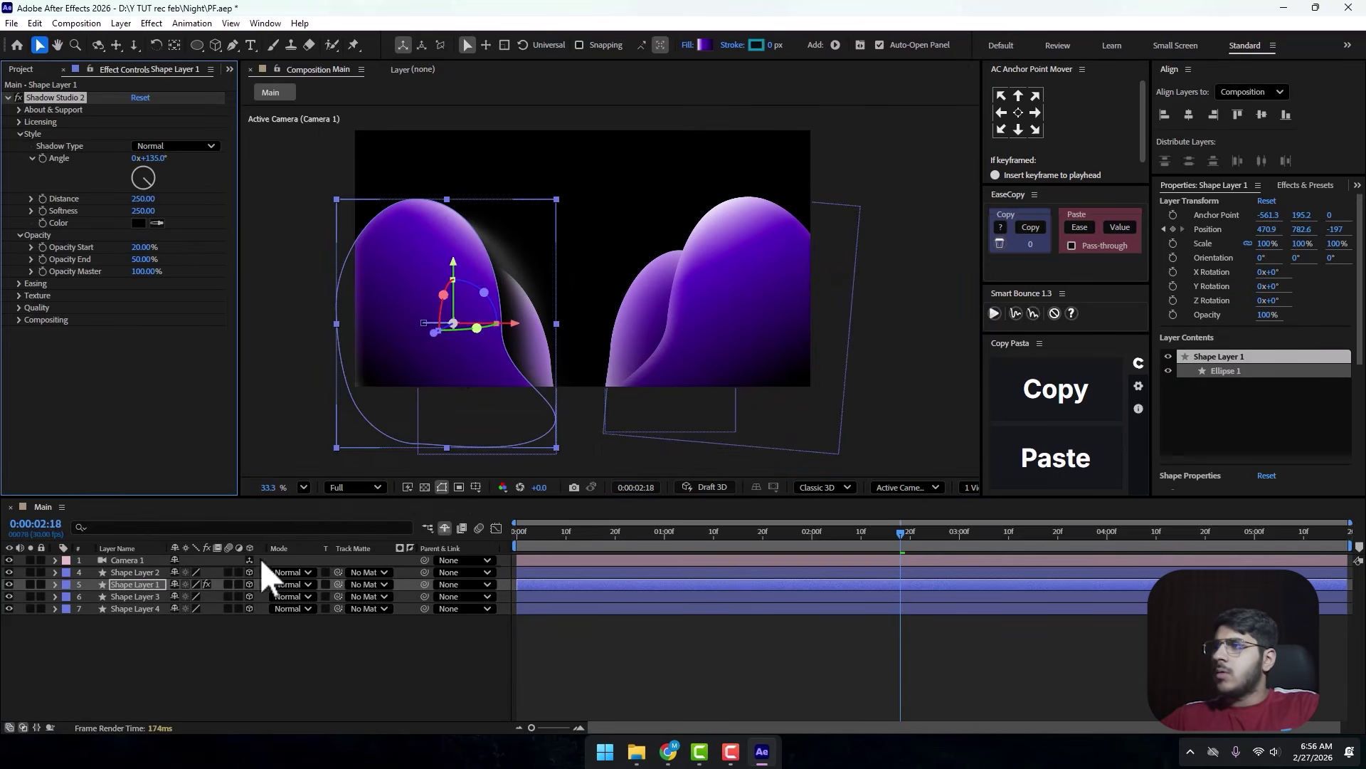
{"action": "key", "text": "Delete"}
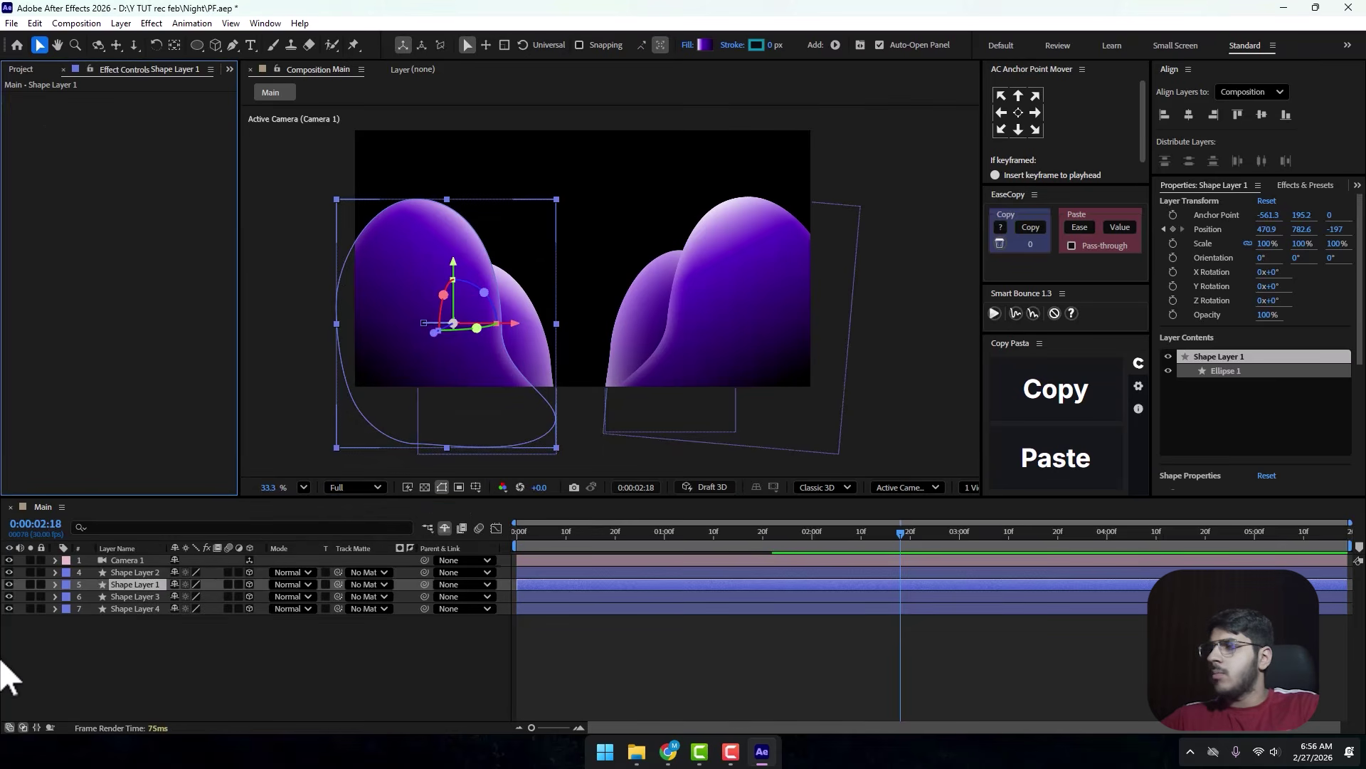
{"action": "left_click", "coordinate": [108, 640]}
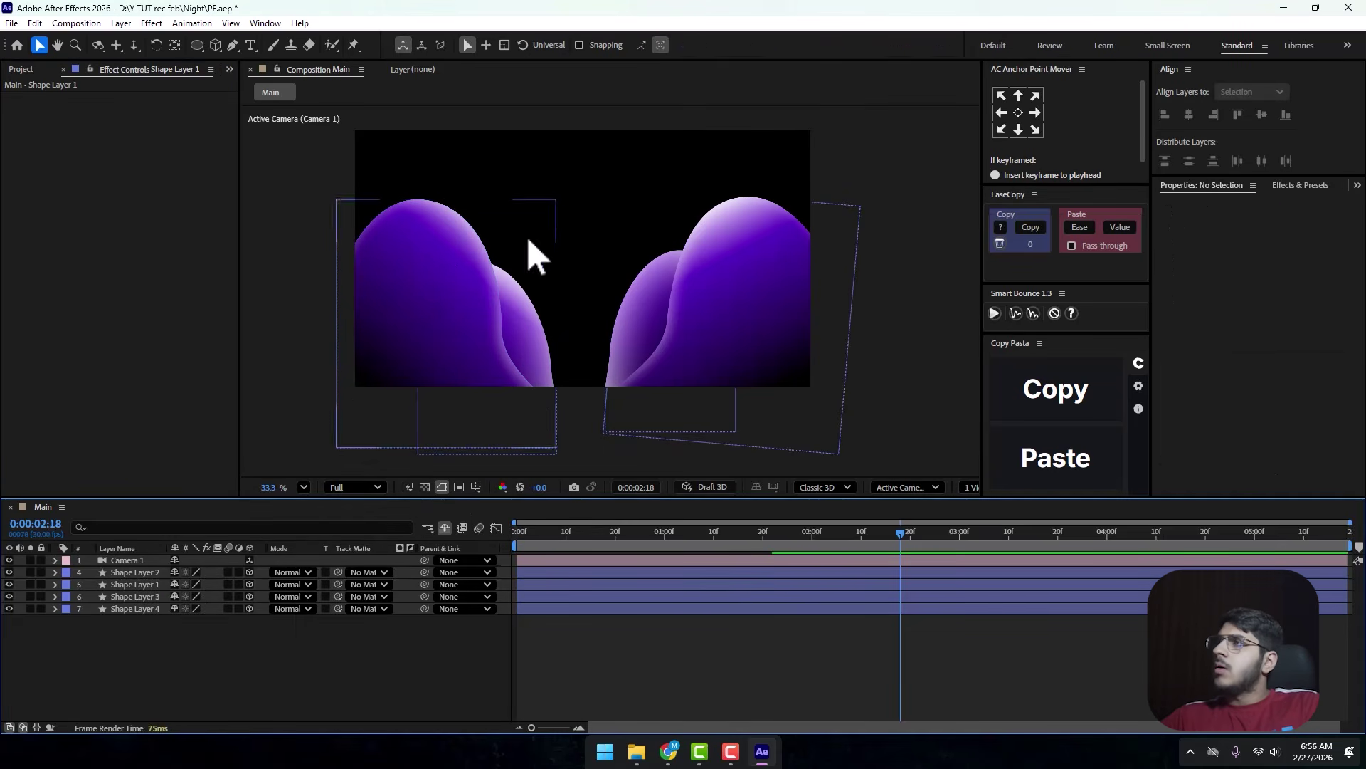
Draw a 330 px gradient-filled circle on a new shape layer, centre its anchor point, and align it to the composition's centre.
{"action": "left_click", "coordinate": [199, 47]}
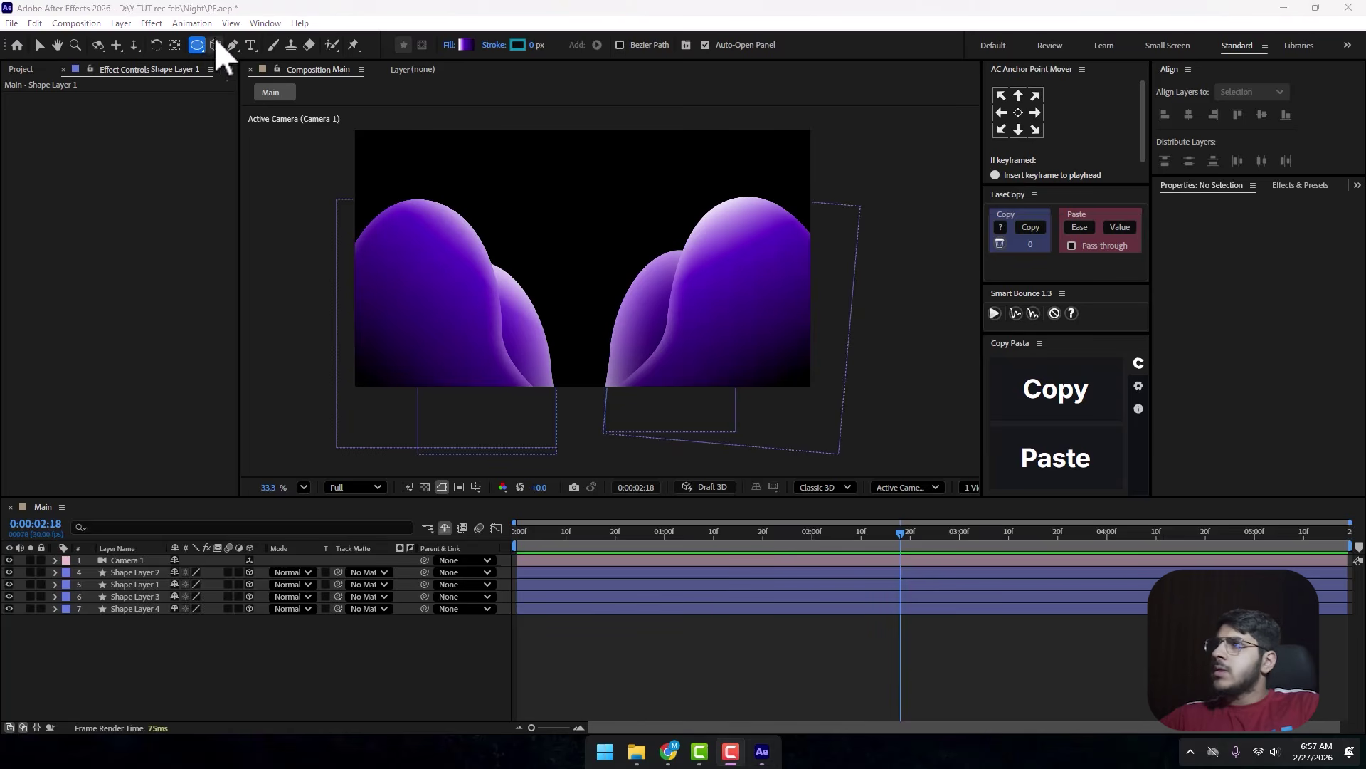
{"action": "left_click_drag", "start_coordinate": [536, 170], "coordinate": [614, 249]}
{"action": "key", "text": "v"}
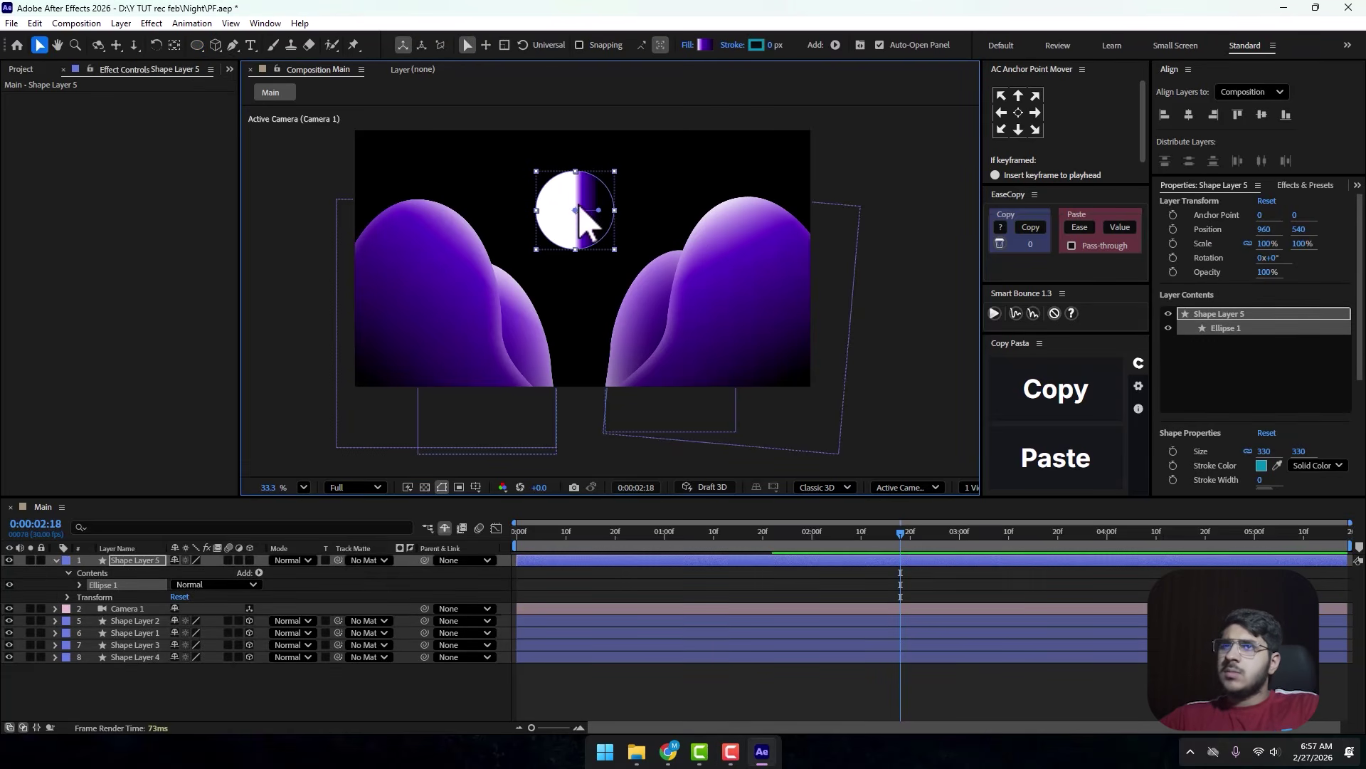
{"action": "left_click", "coordinate": [1018, 112]}
{"action": "left_click", "coordinate": [1189, 114]}
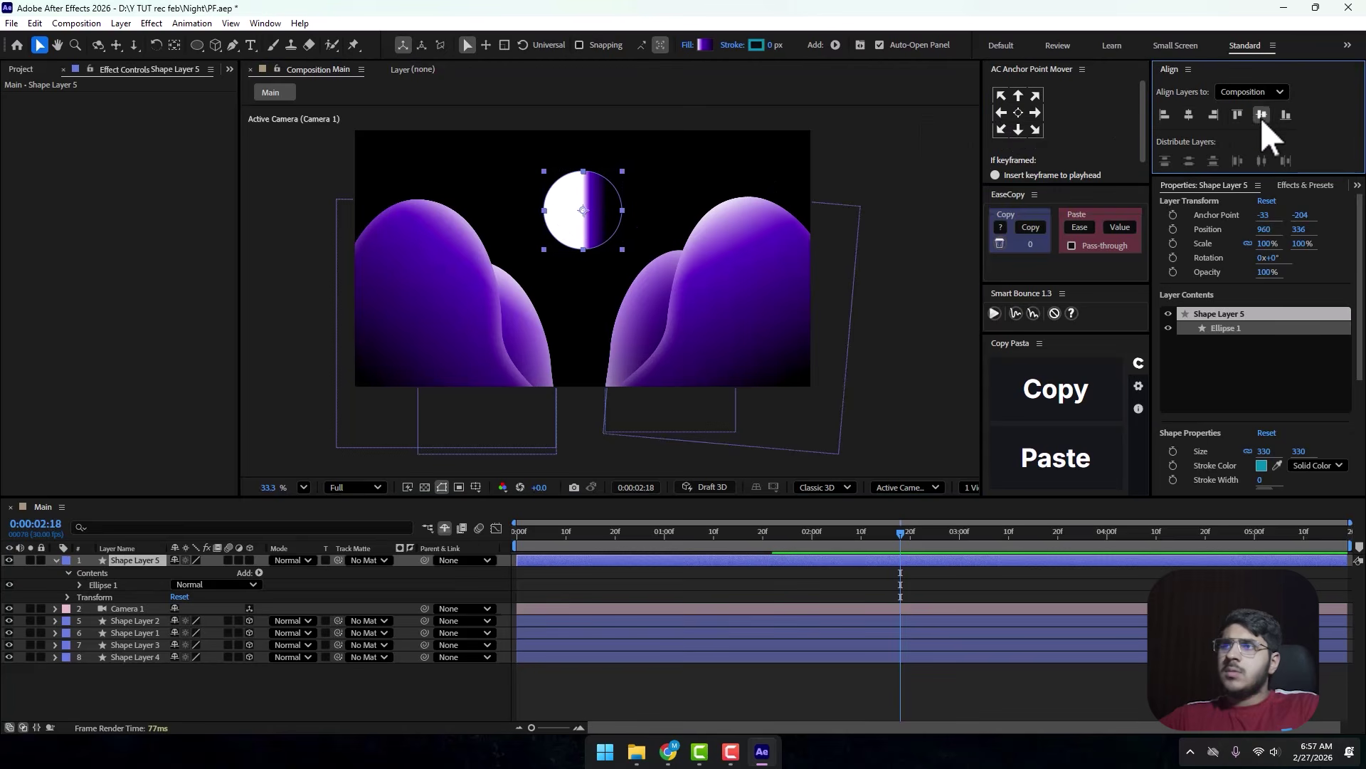
{"action": "left_click", "coordinate": [1262, 114]}
Convert the new circle's ellipse path in Shape Layer 5 to a Bezier path.
{"action": "scroll", "coordinate": [587, 242], "scroll_direction": "up", "scroll_amount": 5}
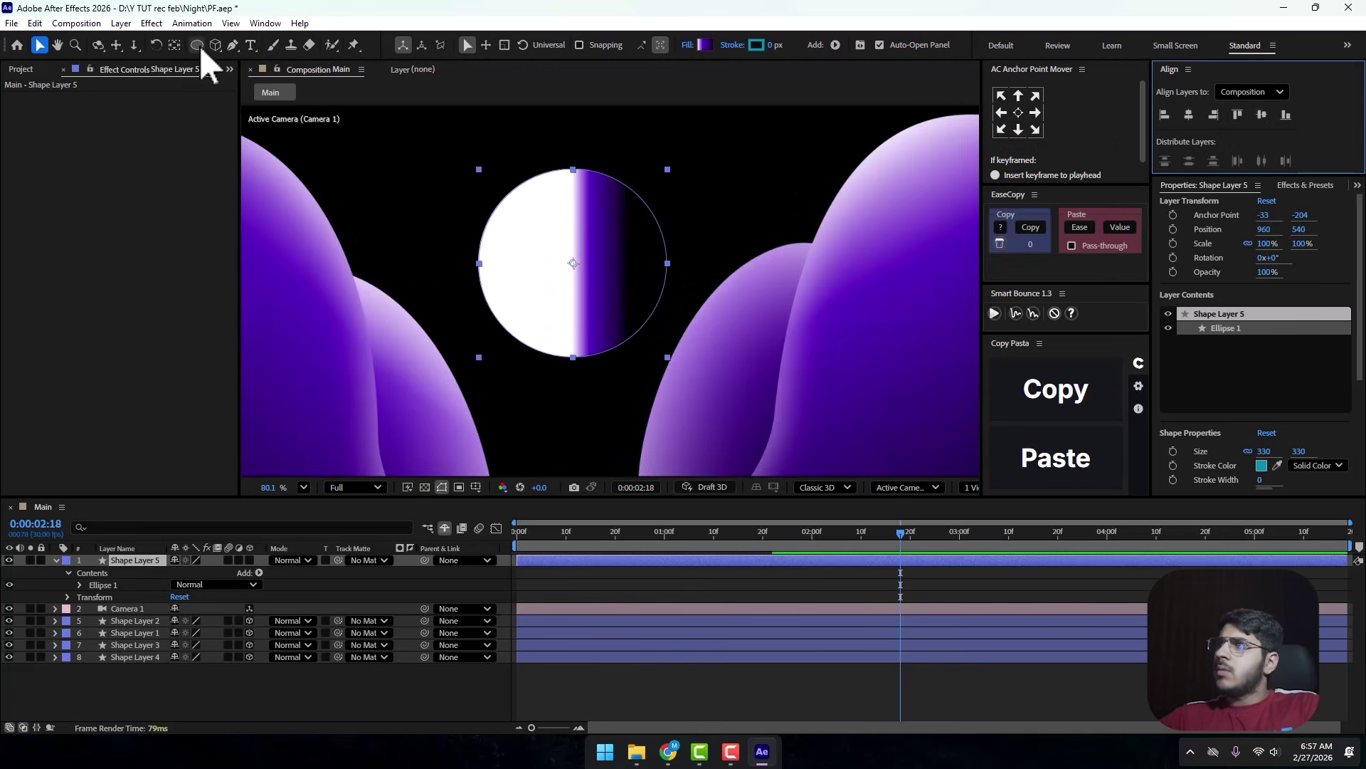
{"action": "left_click", "coordinate": [232, 45]}
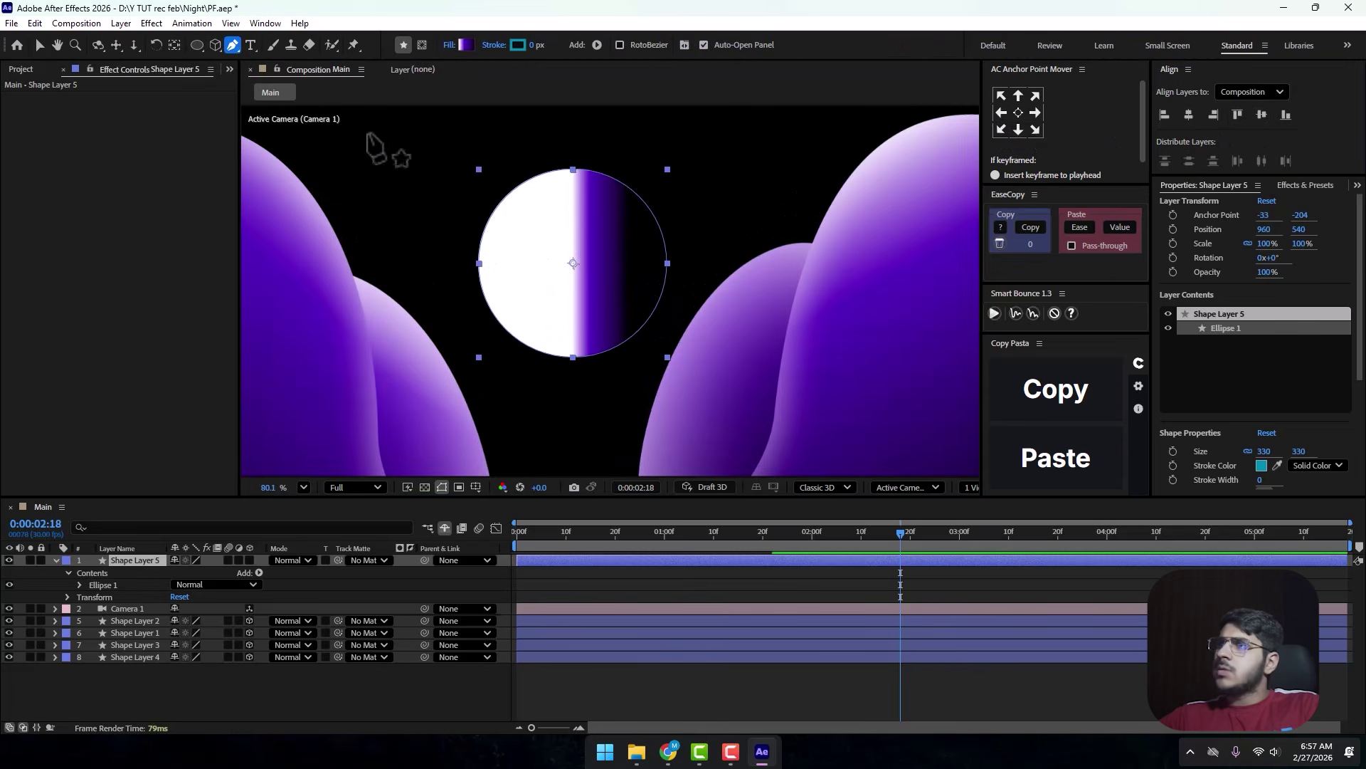
{"action": "right_click", "coordinate": [90, 587]}
{"action": "right_click", "coordinate": [95, 598]}
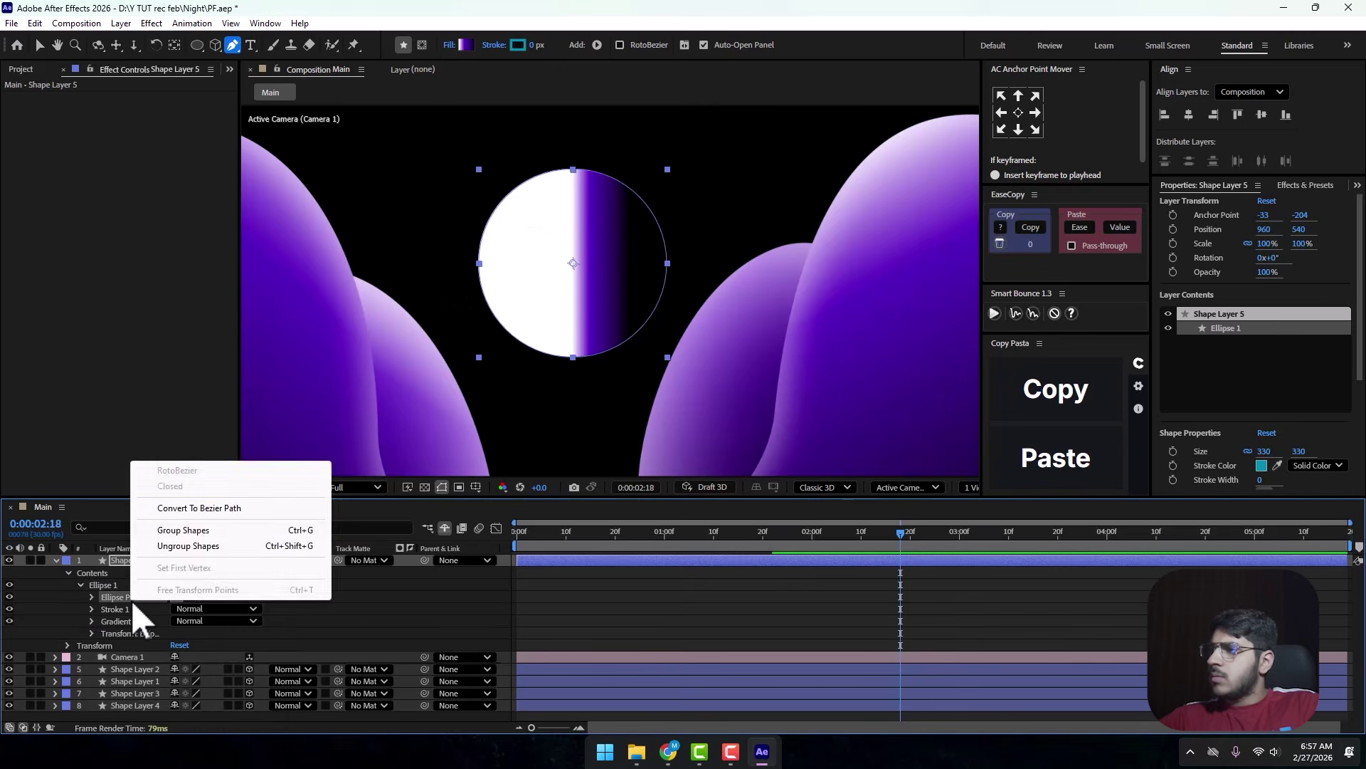
{"action": "left_click", "coordinate": [228, 507]}
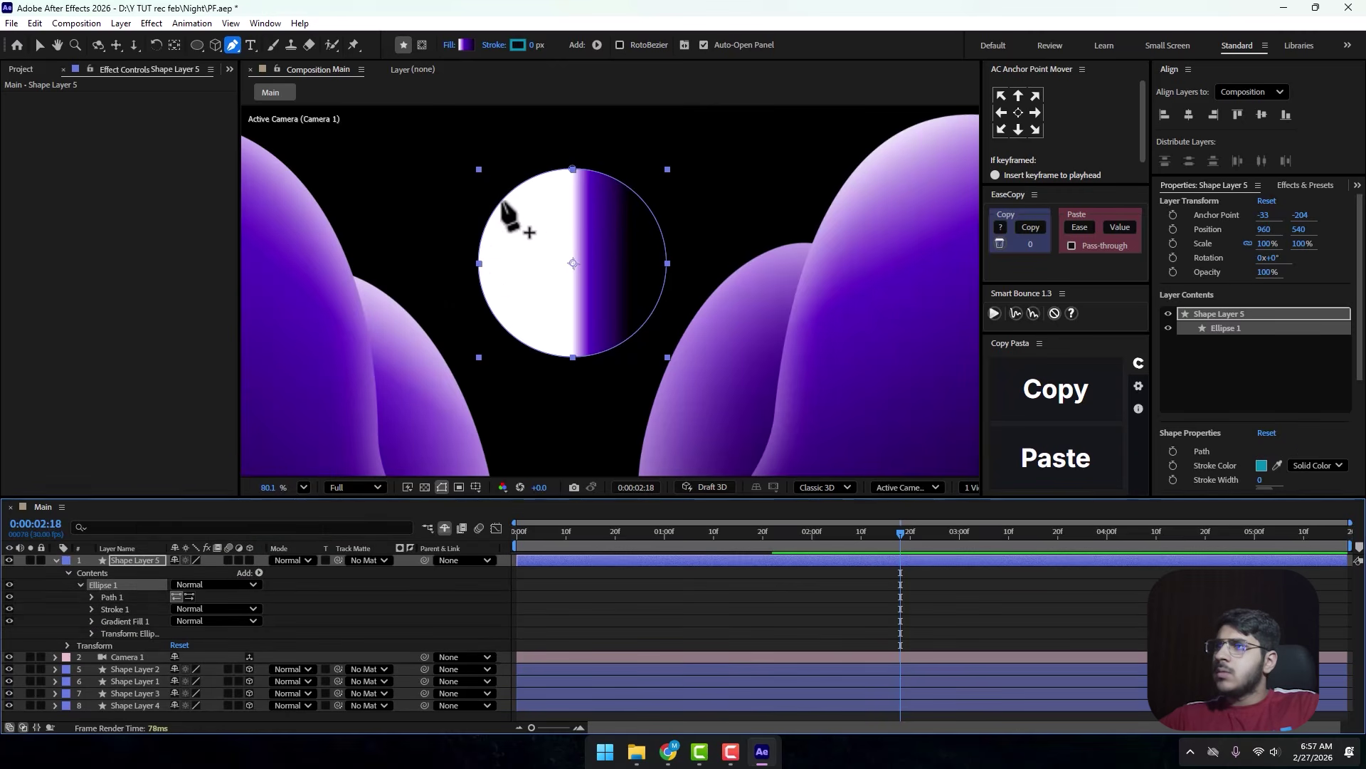
Reshape the circle into a bean by pulling an added upper-left vertex inward, raising the top vertex, and adjusting the neighbouring handles.
{"action": "left_click_drag", "start_coordinate": [503, 200], "coordinate": [478, 293]}
{"action": "key", "text": "ctrl+z"}
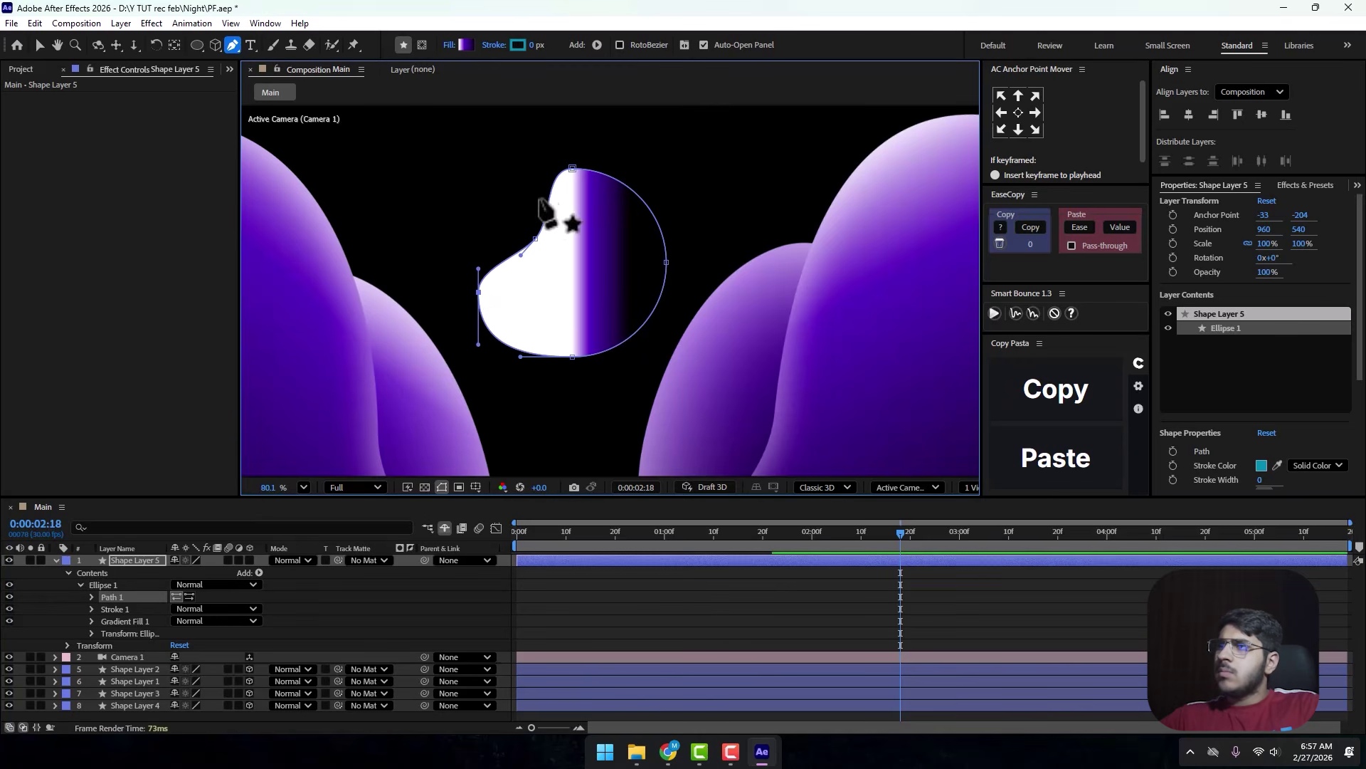
{"action": "mouse_move", "coordinate": [573, 169]}
{"action": "left_mouse_down"}
{"action": "mouse_move", "coordinate": [567, 146]}
{"action": "mouse_move", "coordinate": [581, 152]}
{"action": "left_mouse_up"}
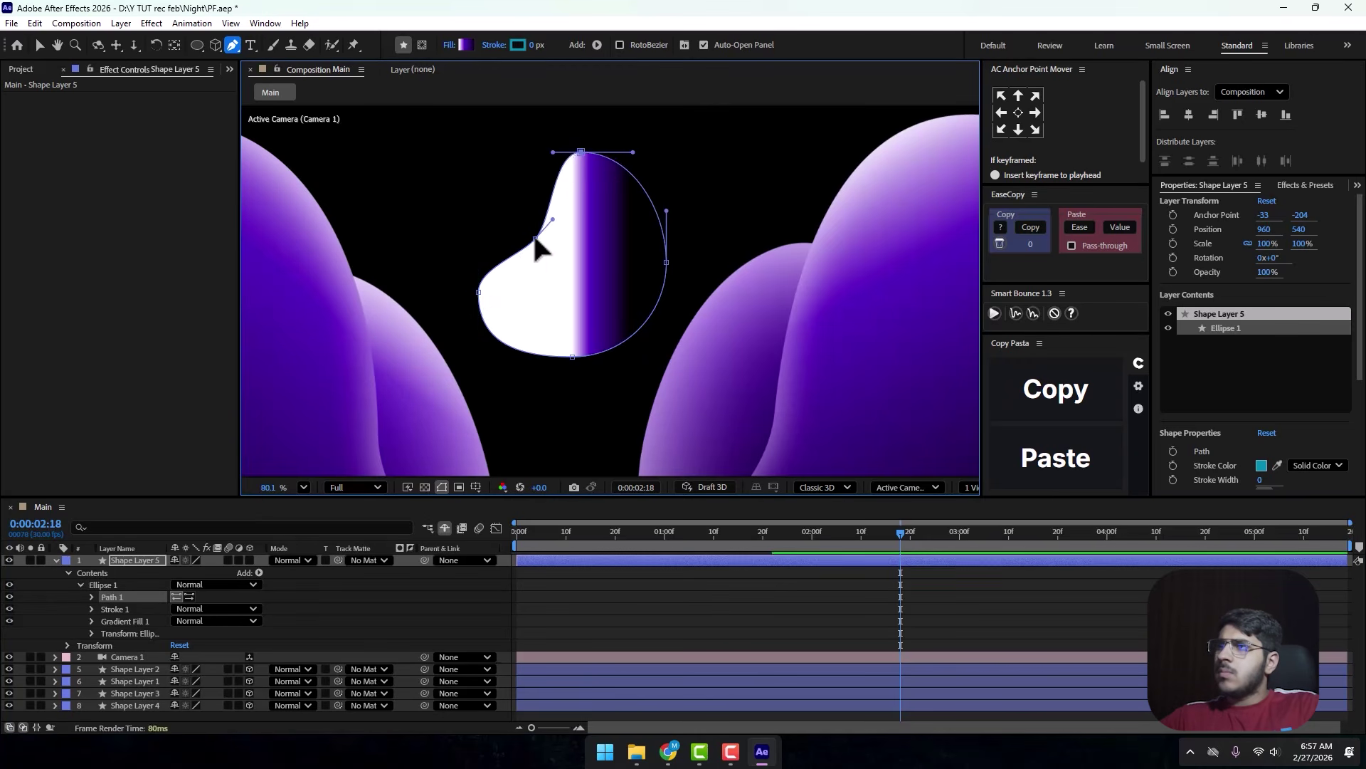
{"action": "left_click_drag", "start_coordinate": [537, 249], "coordinate": [522, 296]}
{"action": "left_click_drag", "start_coordinate": [581, 220], "coordinate": [547, 251]}
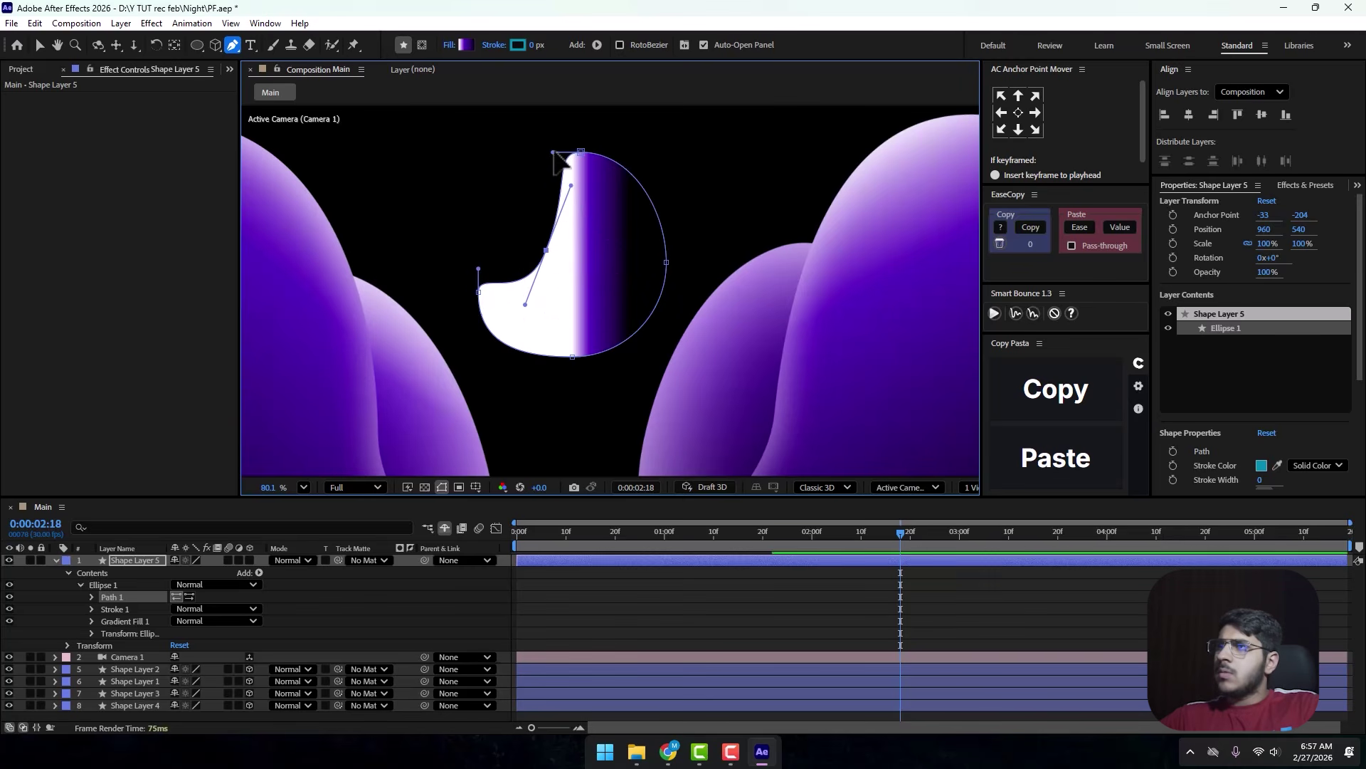
{"action": "left_click_drag", "start_coordinate": [553, 152], "coordinate": [615, 126]}
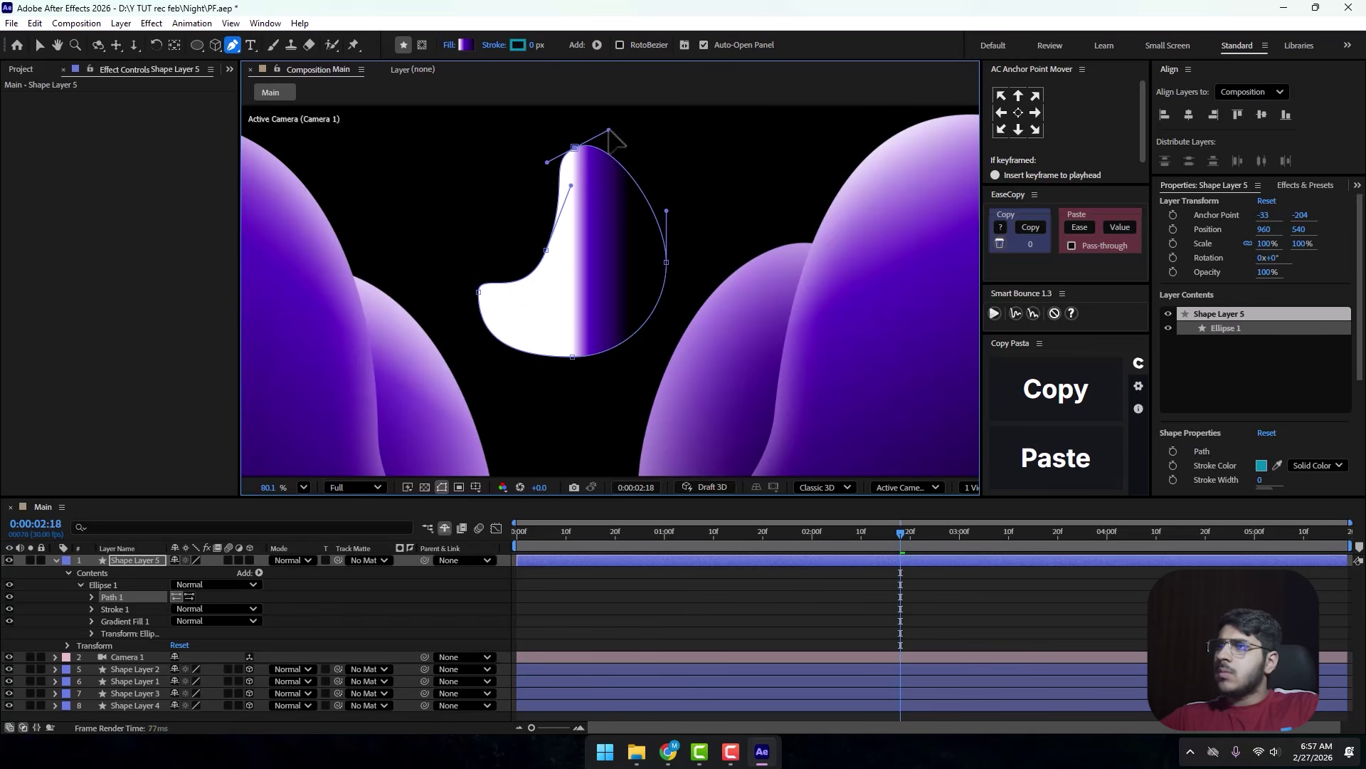
{"action": "left_click", "coordinate": [478, 292]}
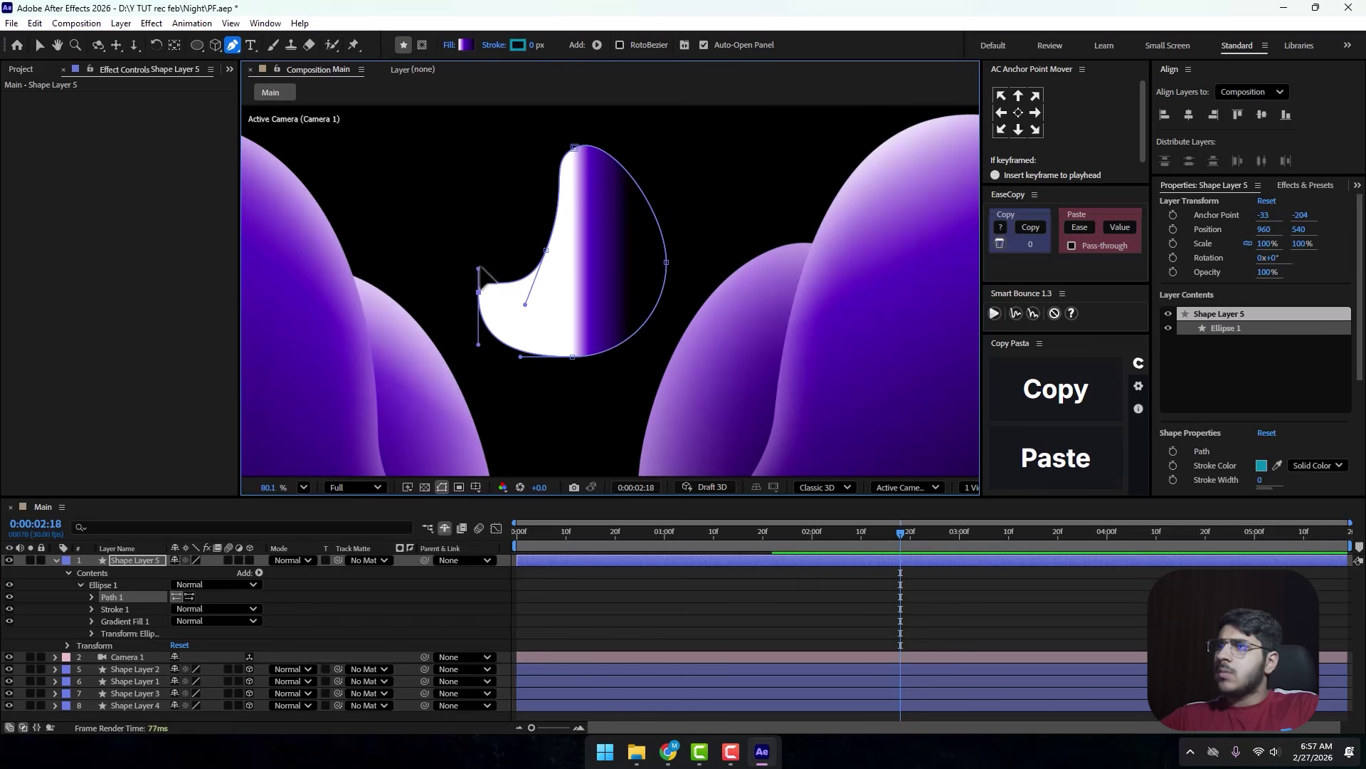
{"action": "left_click_drag", "start_coordinate": [478, 267], "coordinate": [482, 269]}
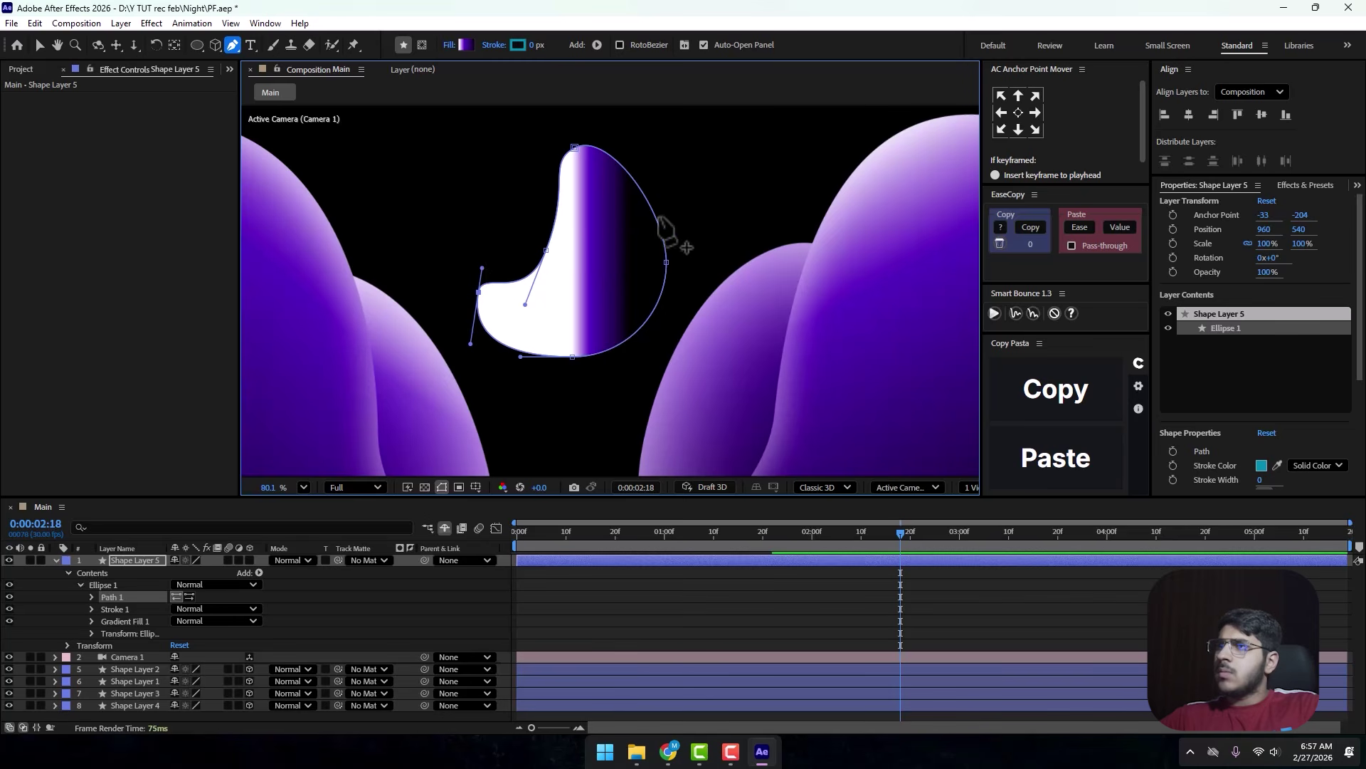
{"action": "left_click", "coordinate": [655, 216]}
{"action": "left_click_drag", "start_coordinate": [655, 215], "coordinate": [668, 209]}
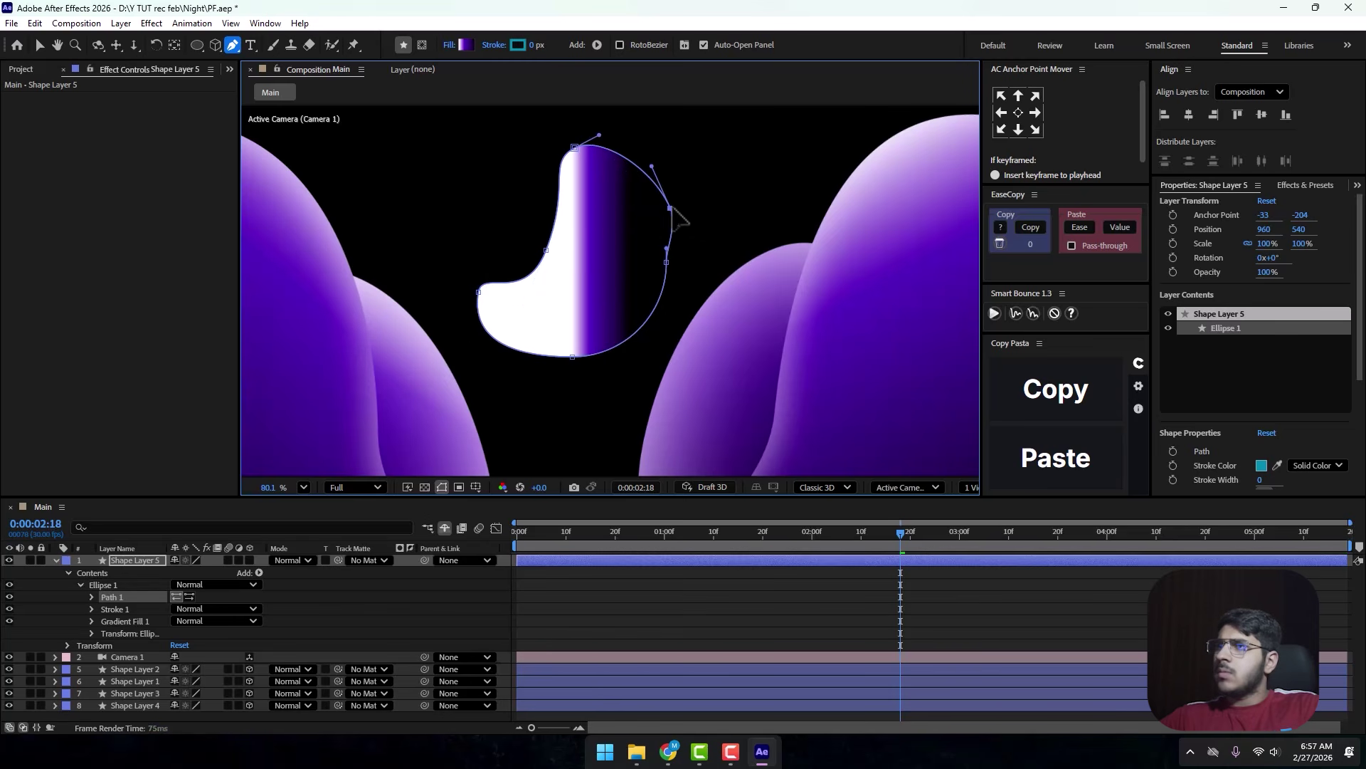
{"action": "key", "text": "ctrl+z"}
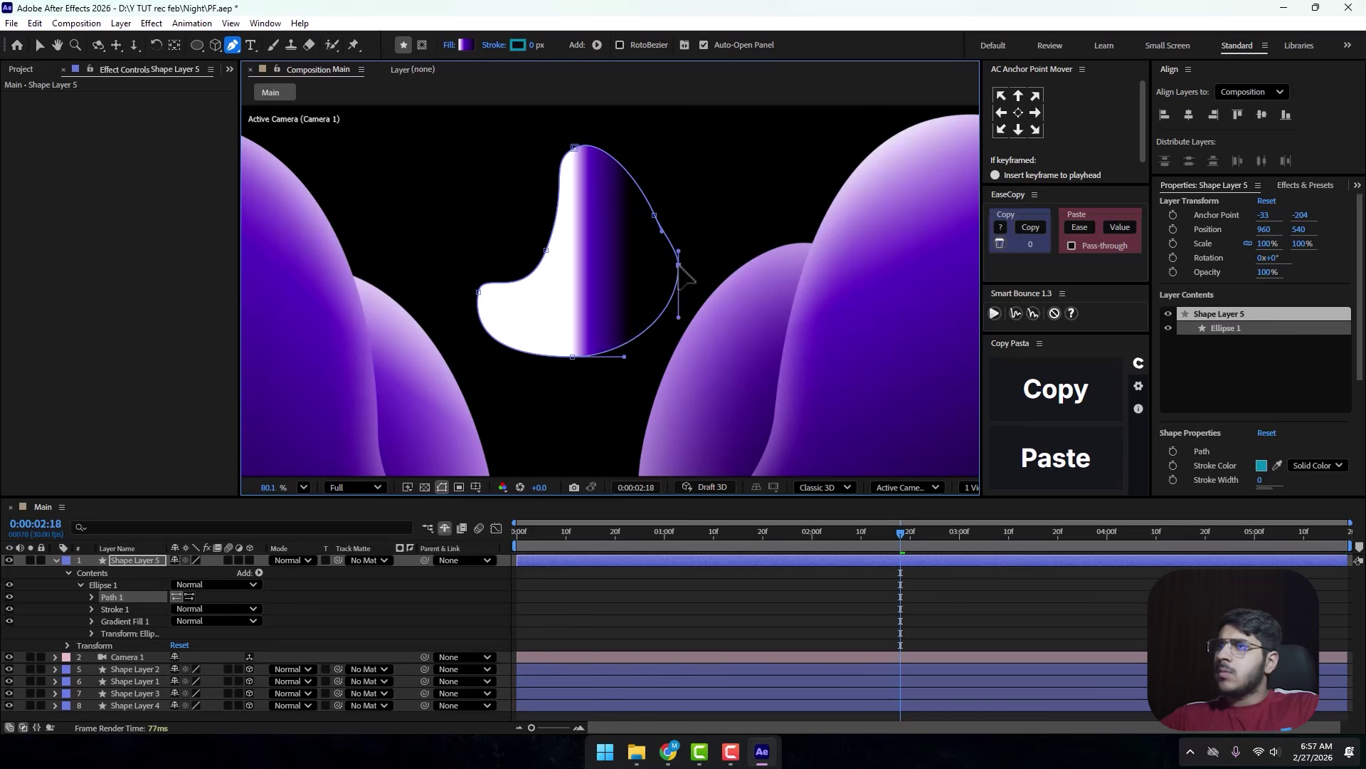
{"action": "key", "text": "ctrl+z"}
Bulge the bean's right and bottom vertices outward and lengthen the right vertex's lower handle.
{"action": "left_click_drag", "start_coordinate": [667, 264], "coordinate": [682, 257]}
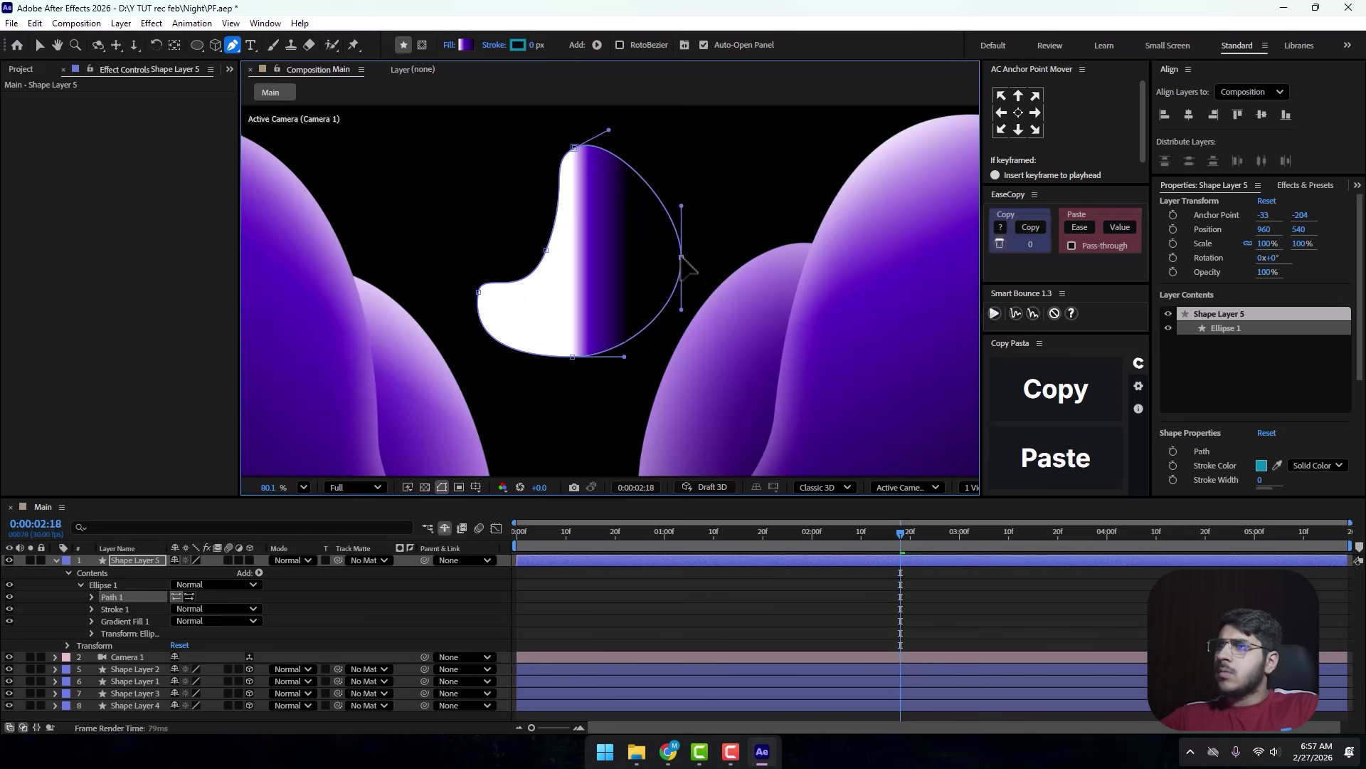
{"action": "left_click_drag", "start_coordinate": [572, 357], "coordinate": [573, 376]}
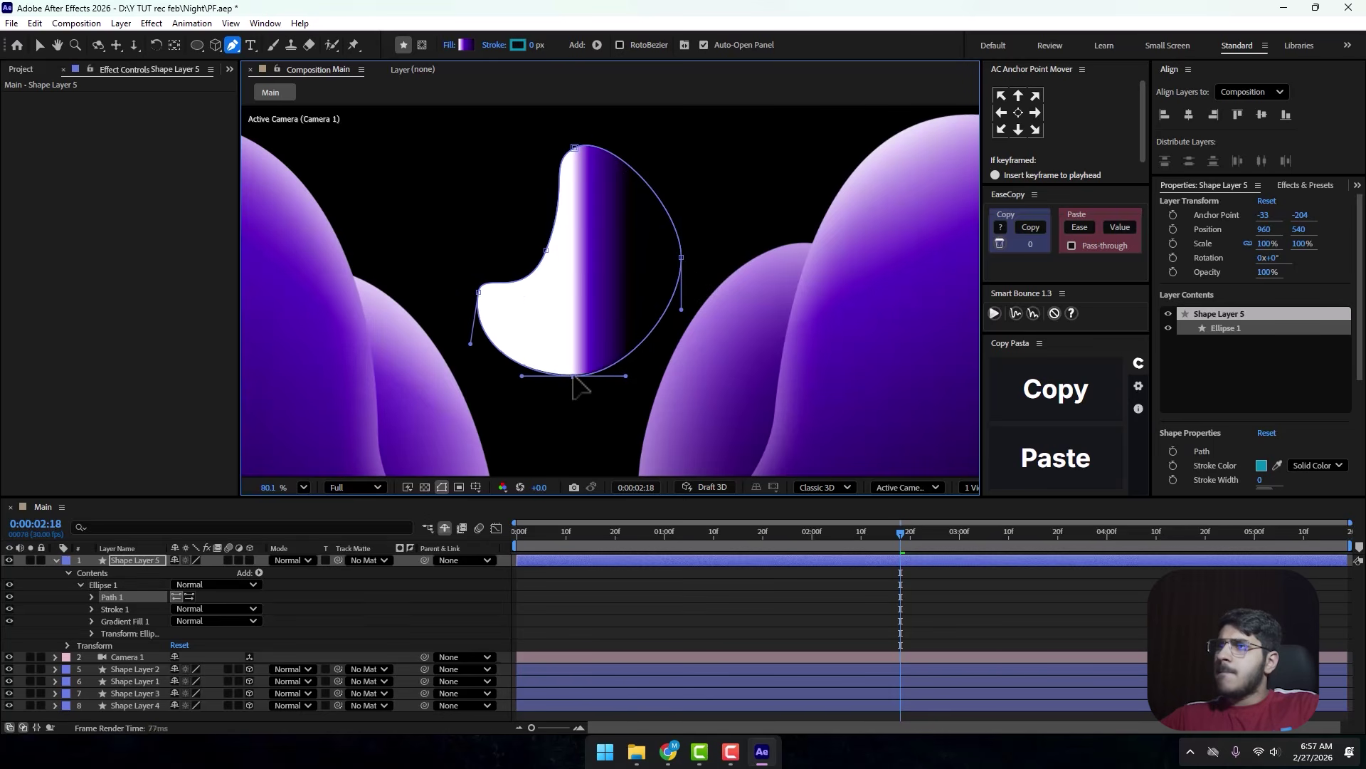
{"action": "left_click_drag", "start_coordinate": [682, 311], "coordinate": [684, 329]}
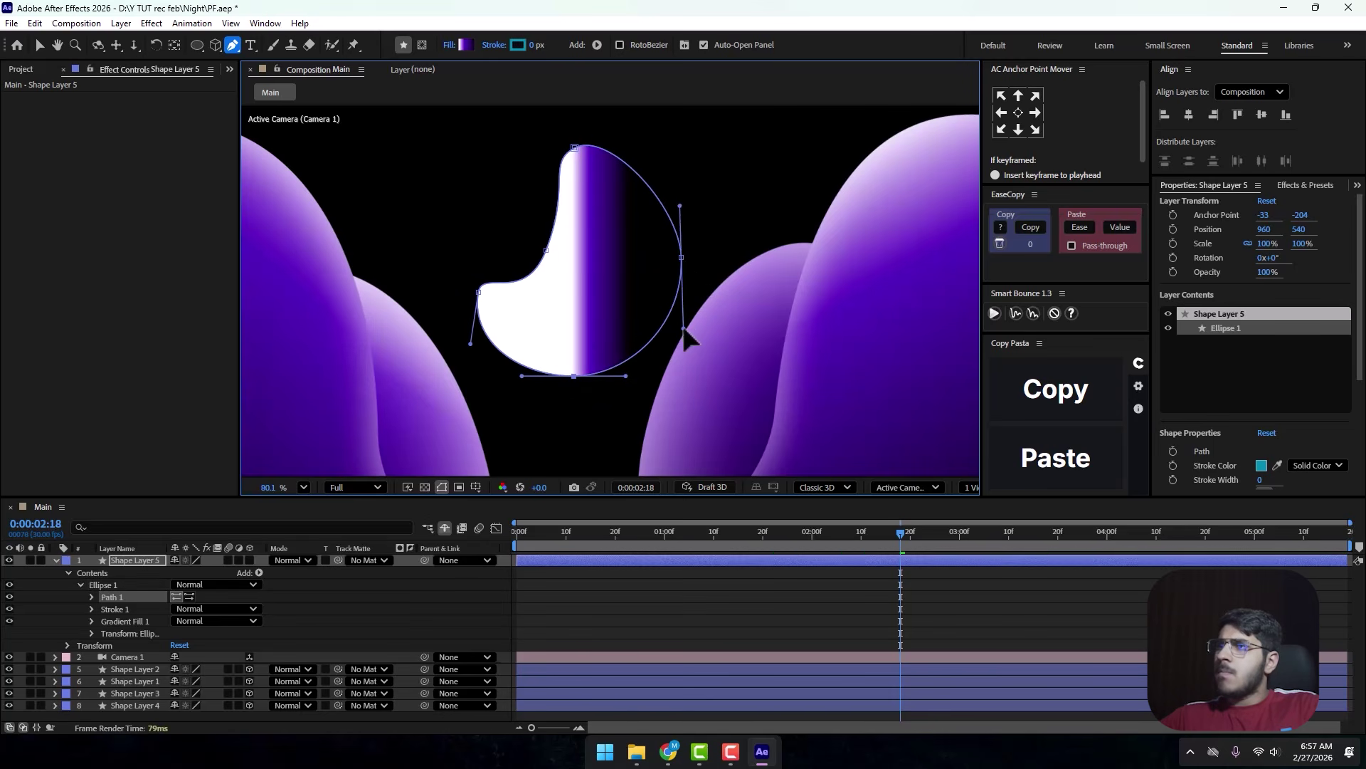
{"action": "left_click", "coordinate": [40, 45]}
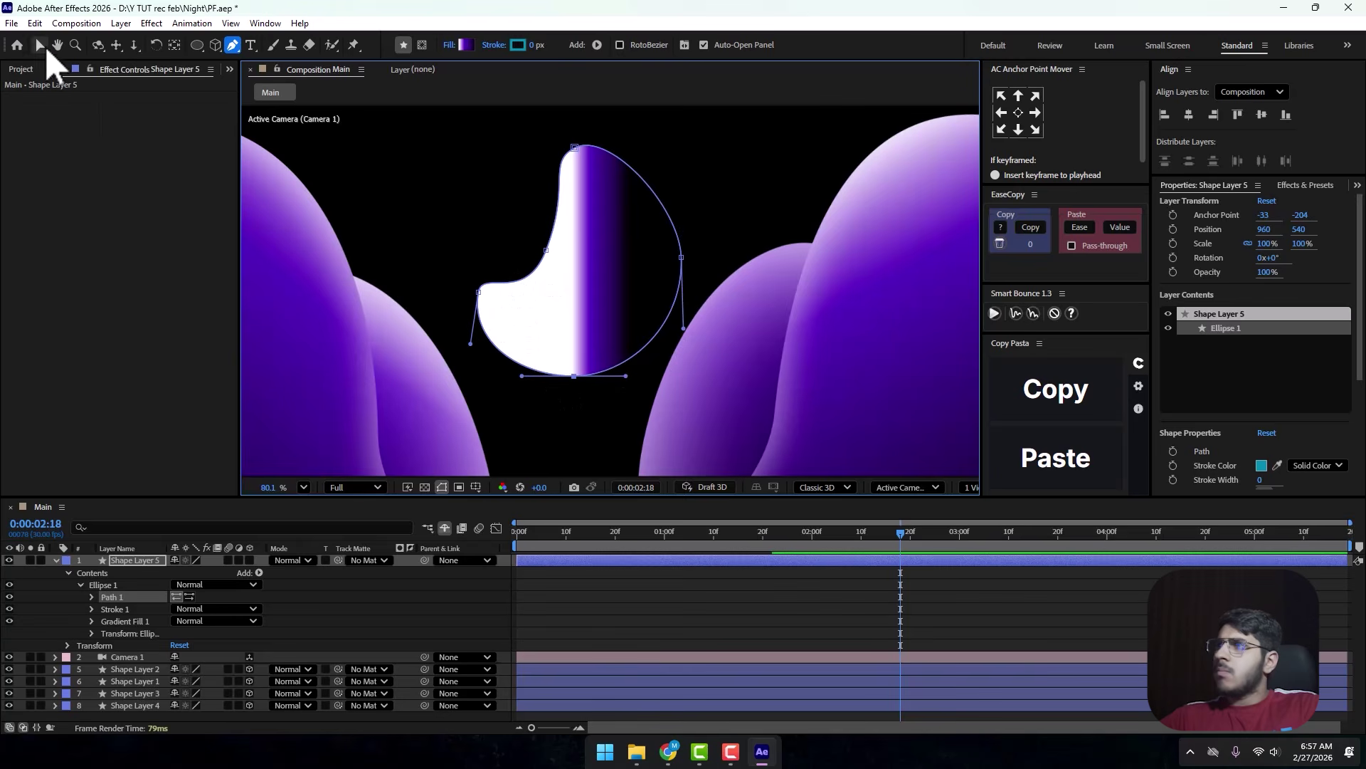
Add a vertex on the bean's upper-right curve, refine its notch and top handles, and collapse and deselect the layer.
{"action": "scroll", "coordinate": [565, 245], "scroll_direction": "down", "scroll_amount": 2}
{"action": "left_click", "coordinate": [233, 45]}
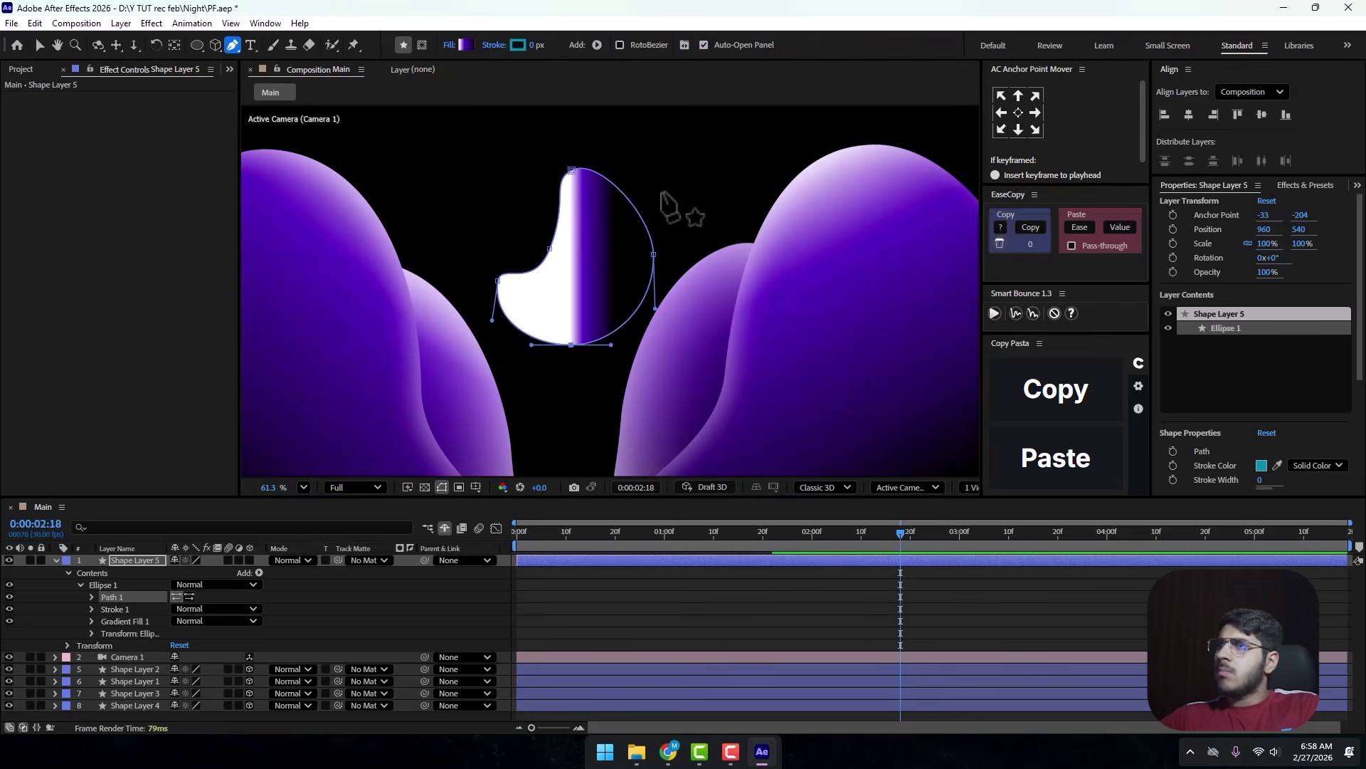
{"action": "left_click", "coordinate": [626, 190]}
{"action": "left_click_drag", "start_coordinate": [628, 191], "coordinate": [629, 189]}
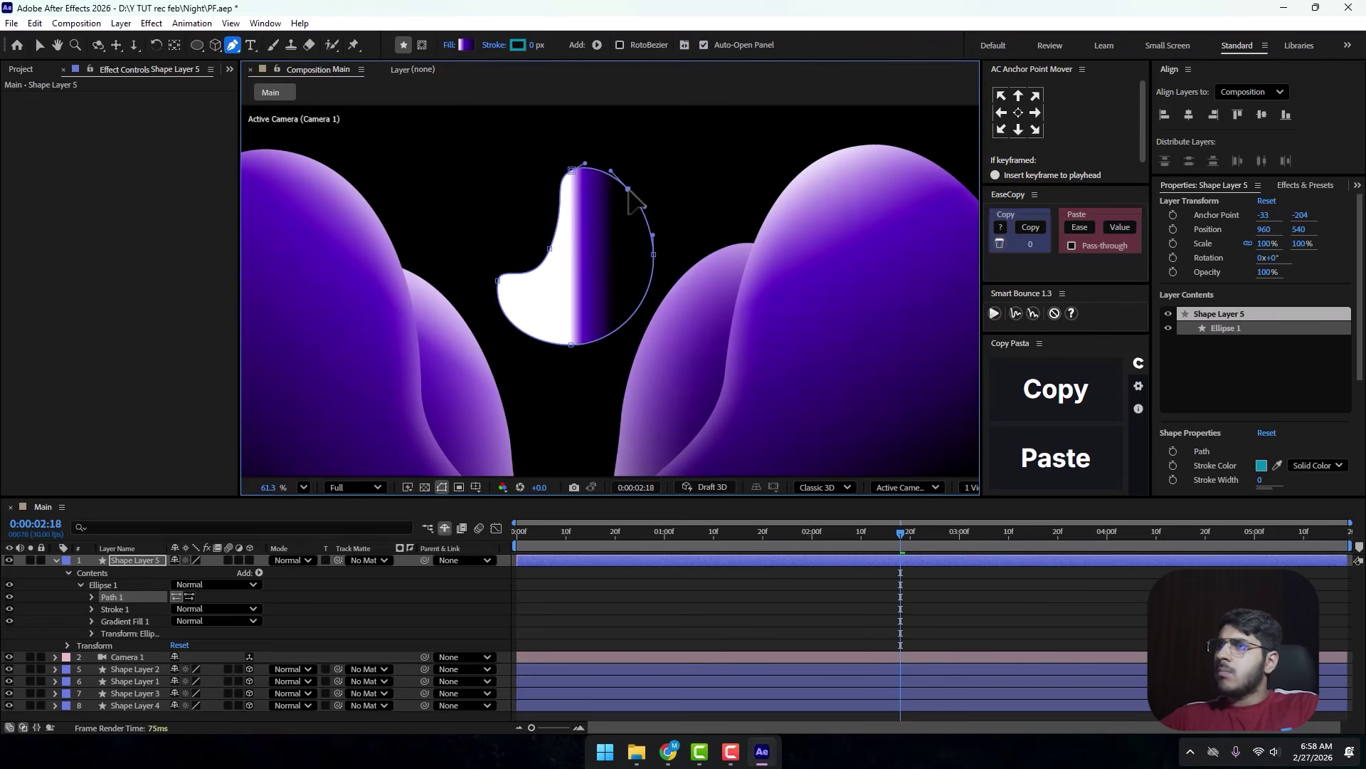
{"action": "mouse_move", "coordinate": [549, 249]}
{"action": "left_mouse_down"}
{"action": "mouse_move", "coordinate": [572, 255]}
{"action": "mouse_move", "coordinate": [511, 211]}
{"action": "mouse_move", "coordinate": [568, 263]}
{"action": "mouse_move", "coordinate": [555, 241]}
{"action": "left_mouse_up"}
{"action": "left_click_drag", "start_coordinate": [552, 181], "coordinate": [590, 147]}
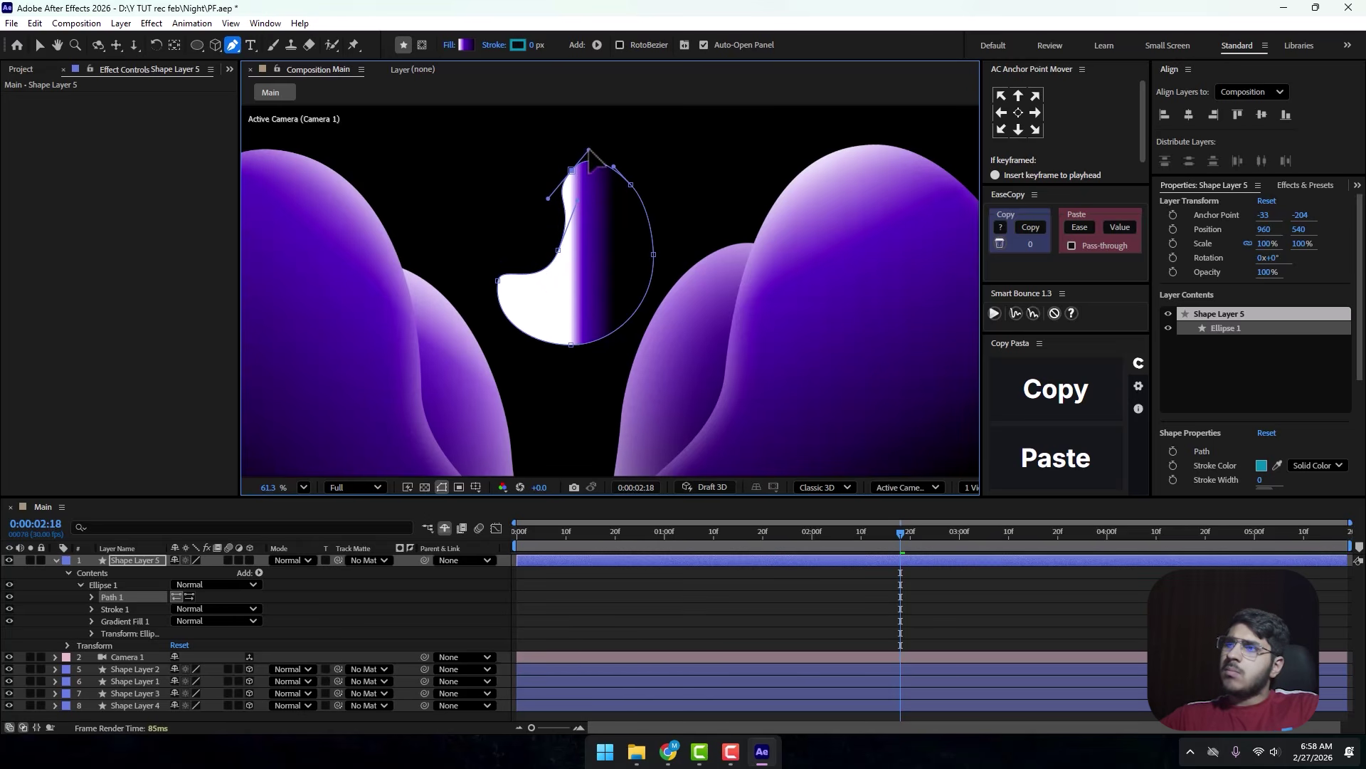
{"action": "left_click_drag", "start_coordinate": [497, 282], "coordinate": [545, 288]}
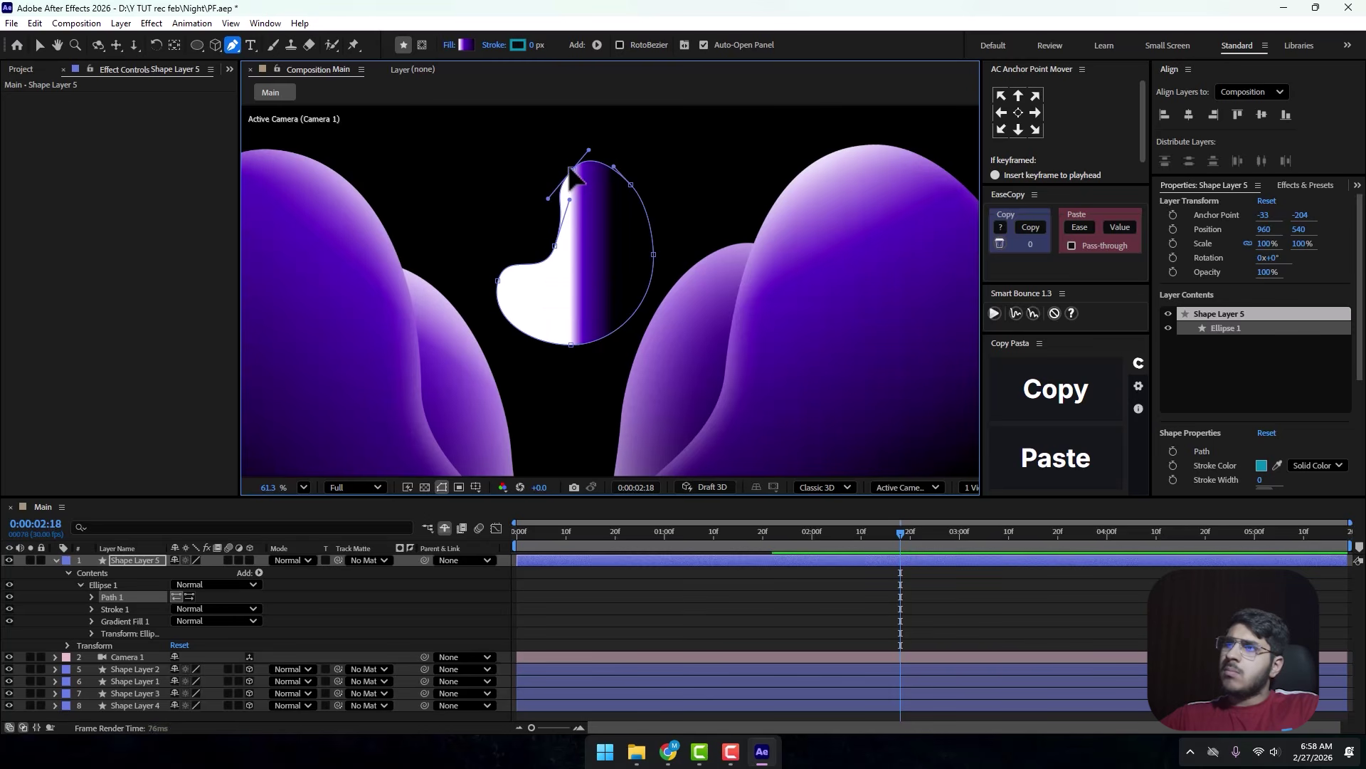
{"action": "left_click_drag", "start_coordinate": [588, 149], "coordinate": [585, 155]}
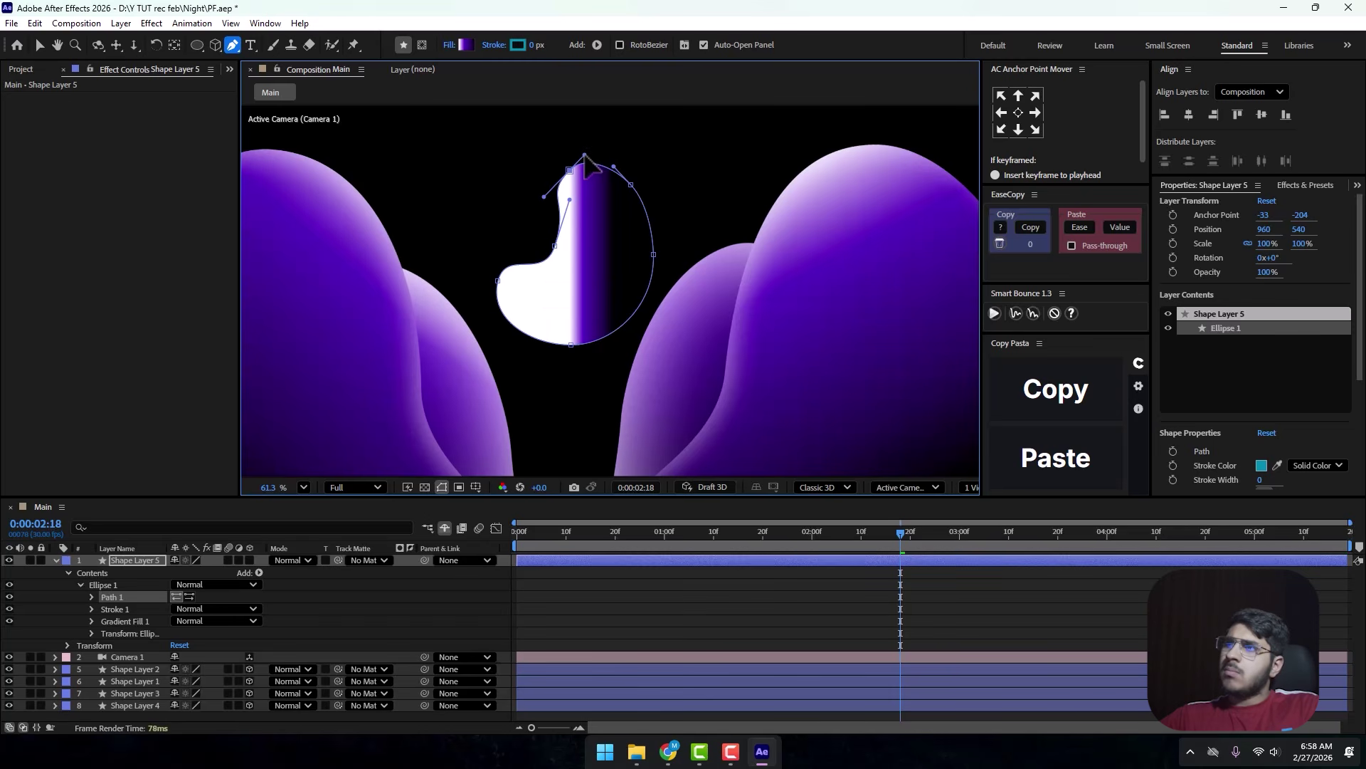
{"action": "left_click", "coordinate": [45, 45]}
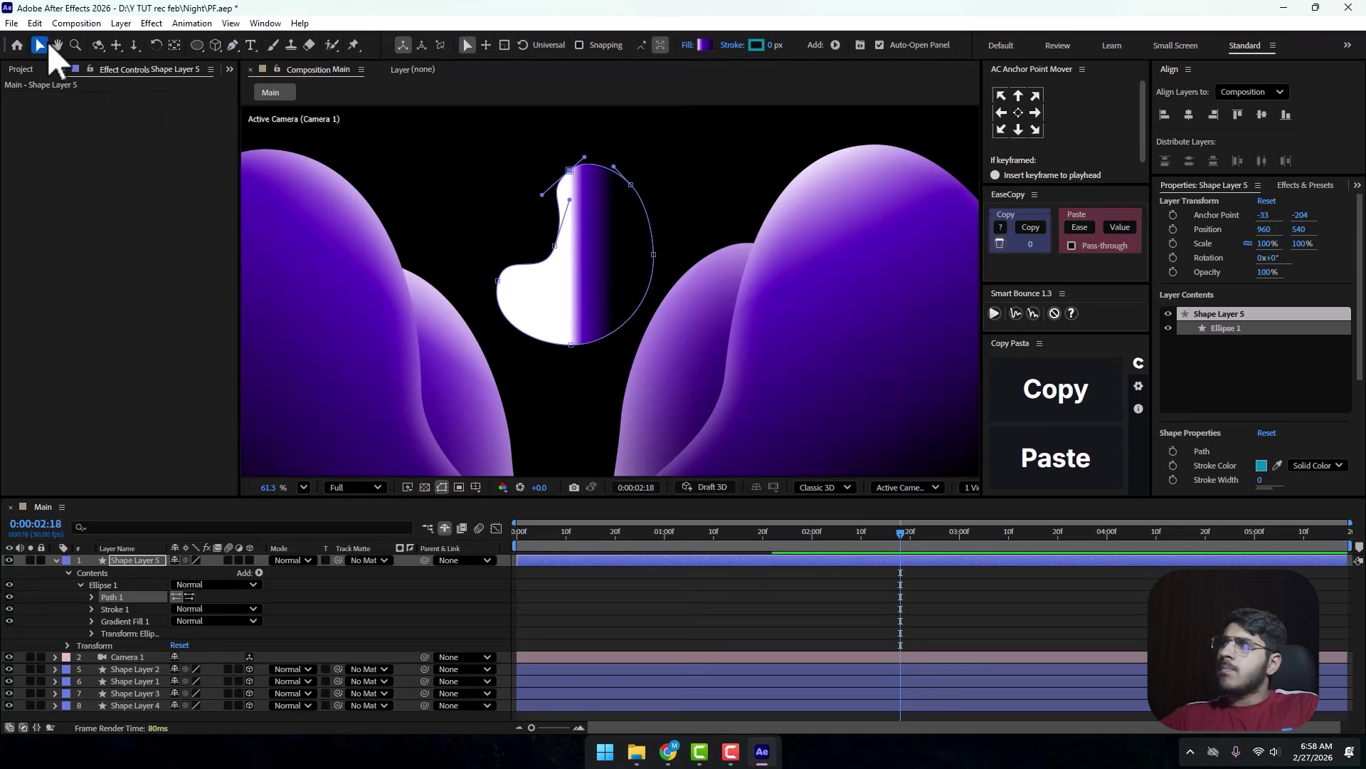
{"action": "left_click", "coordinate": [56, 560]}
{"action": "left_click", "coordinate": [207, 708]}
Move the bean shape between and above the blobs to about 932, 422 and rotate it to 17°.
{"action": "scroll", "coordinate": [560, 294], "scroll_direction": "down", "scroll_amount": 1}
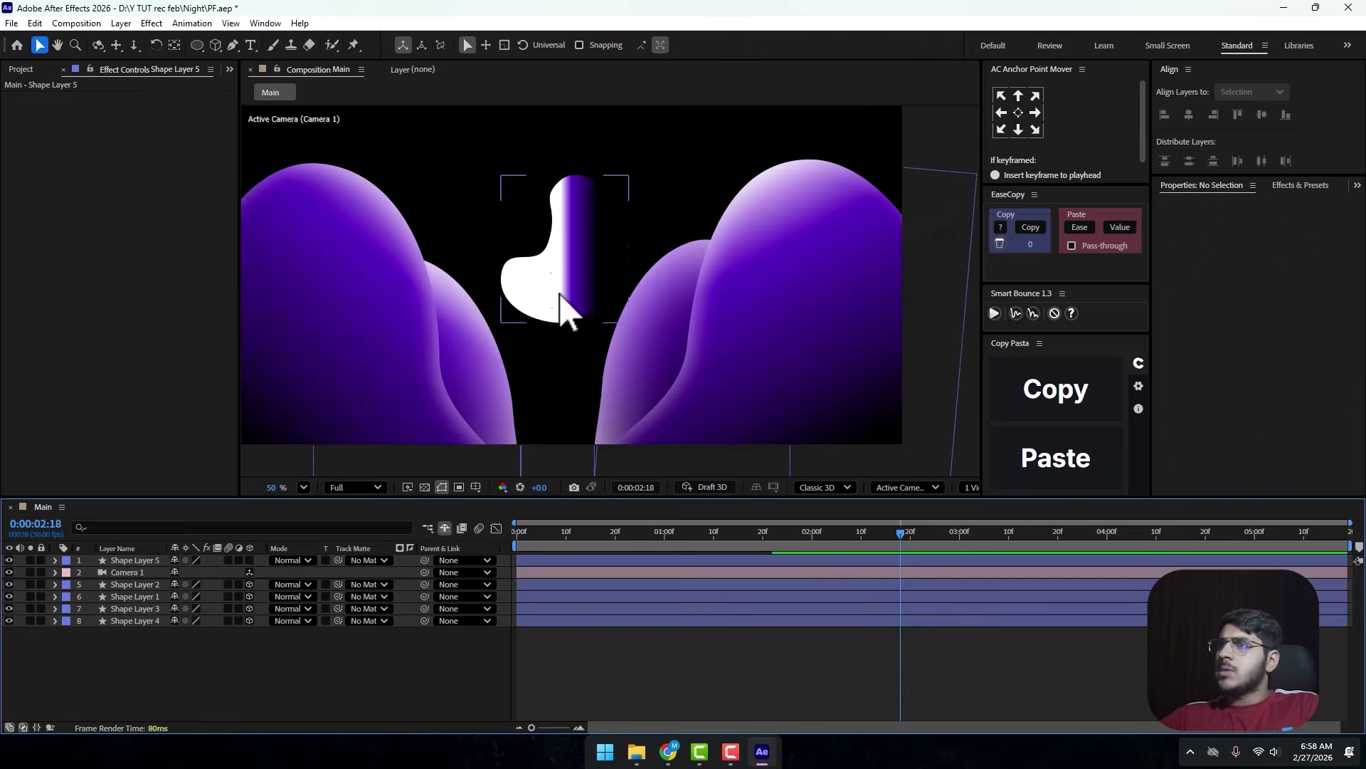
{"action": "left_click_drag", "start_coordinate": [560, 306], "coordinate": [550, 264]}
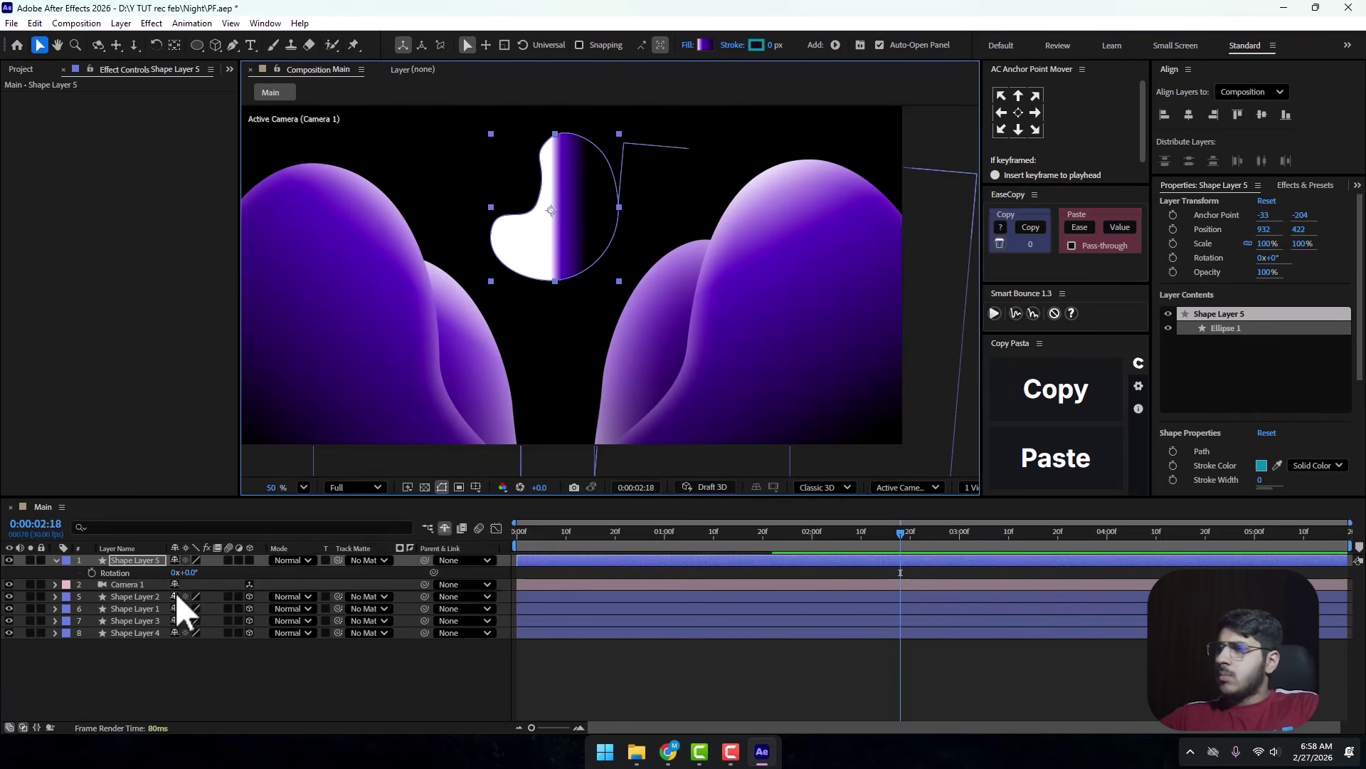
{"action": "left_click_drag", "start_coordinate": [644, 178], "coordinate": [658, 228]}
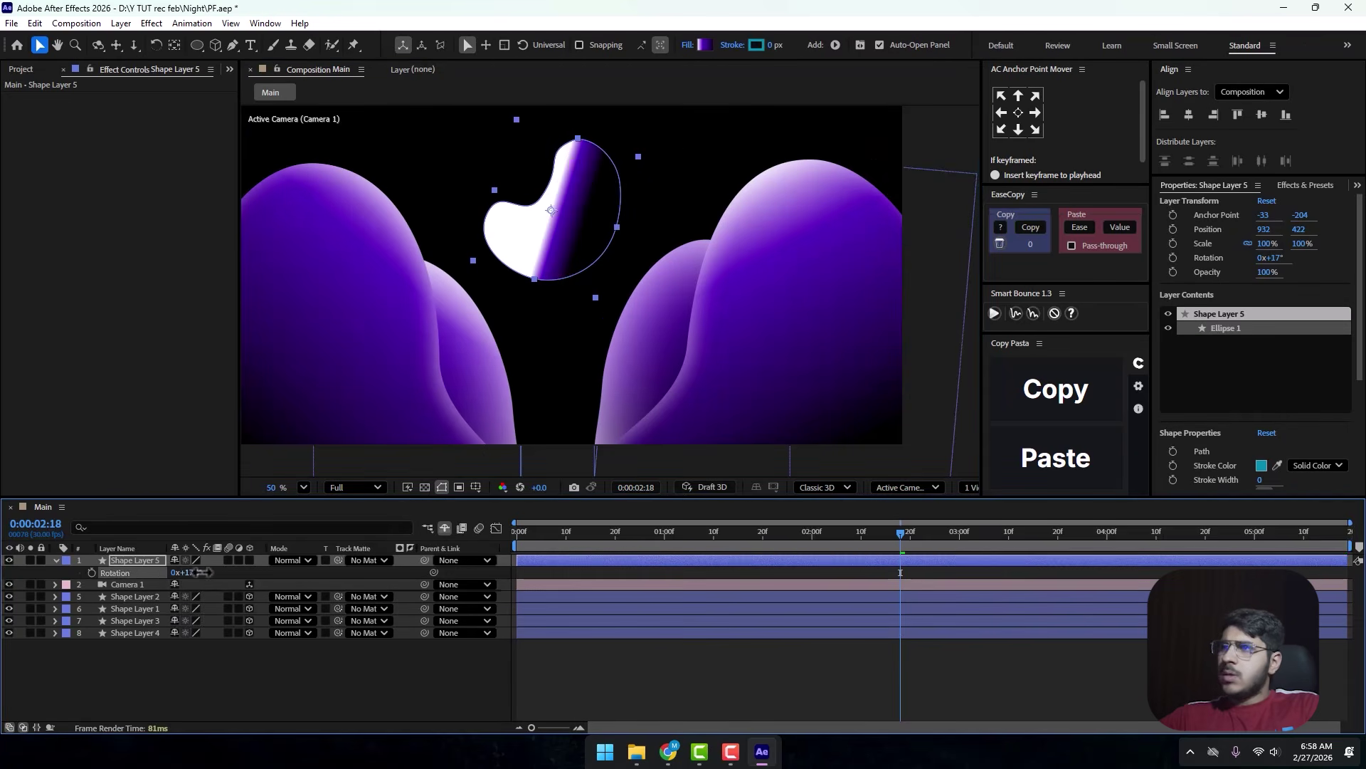
Stretch the bean's linear gradient fill across its full width, from the left lobe to the right edge.
{"action": "left_click", "coordinate": [583, 231]}
{"action": "left_click_drag", "start_coordinate": [558, 212], "coordinate": [610, 235]}
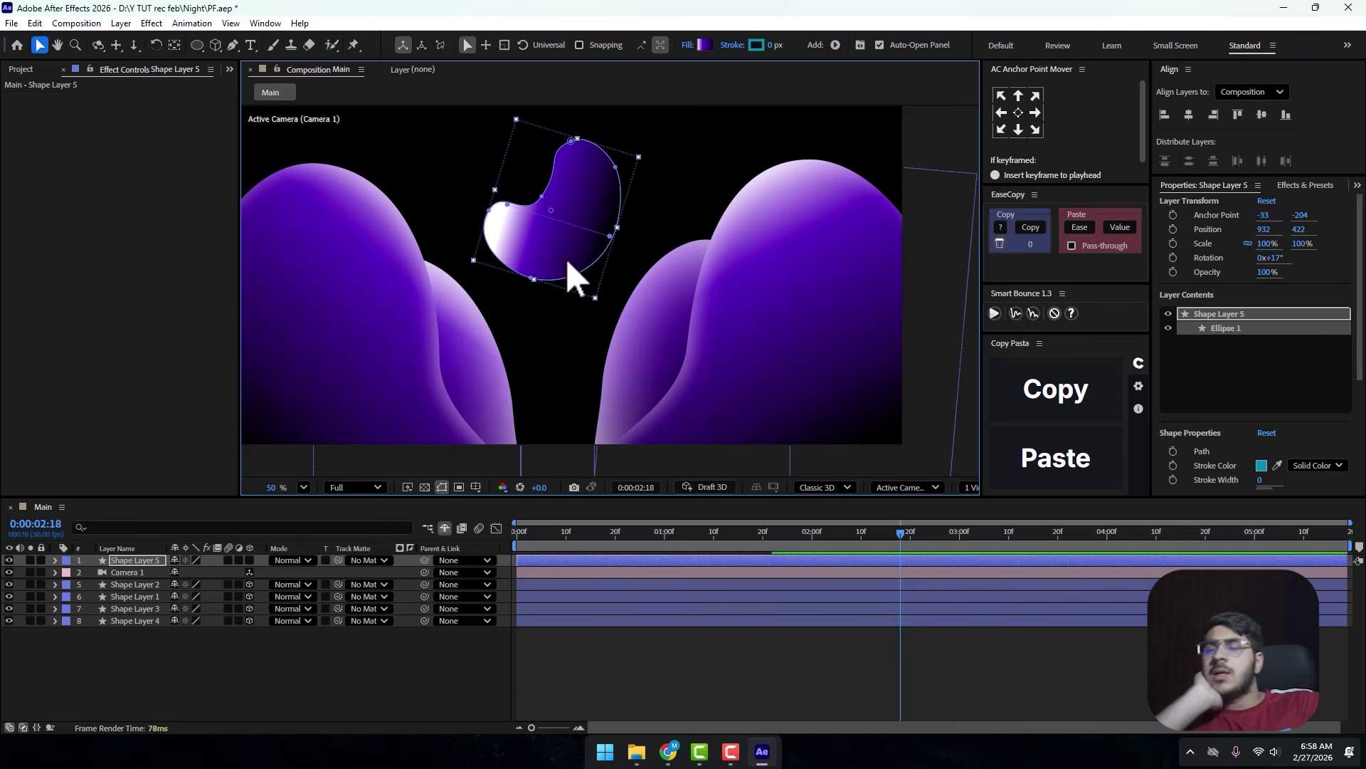
{"action": "mouse_move", "coordinate": [585, 269]}
{"action": "left_mouse_down"}
{"action": "mouse_move", "coordinate": [662, 271]}
{"action": "mouse_move", "coordinate": [643, 259]}
{"action": "mouse_move", "coordinate": [596, 272]}
{"action": "left_mouse_up"}
{"action": "key", "text": "v"}
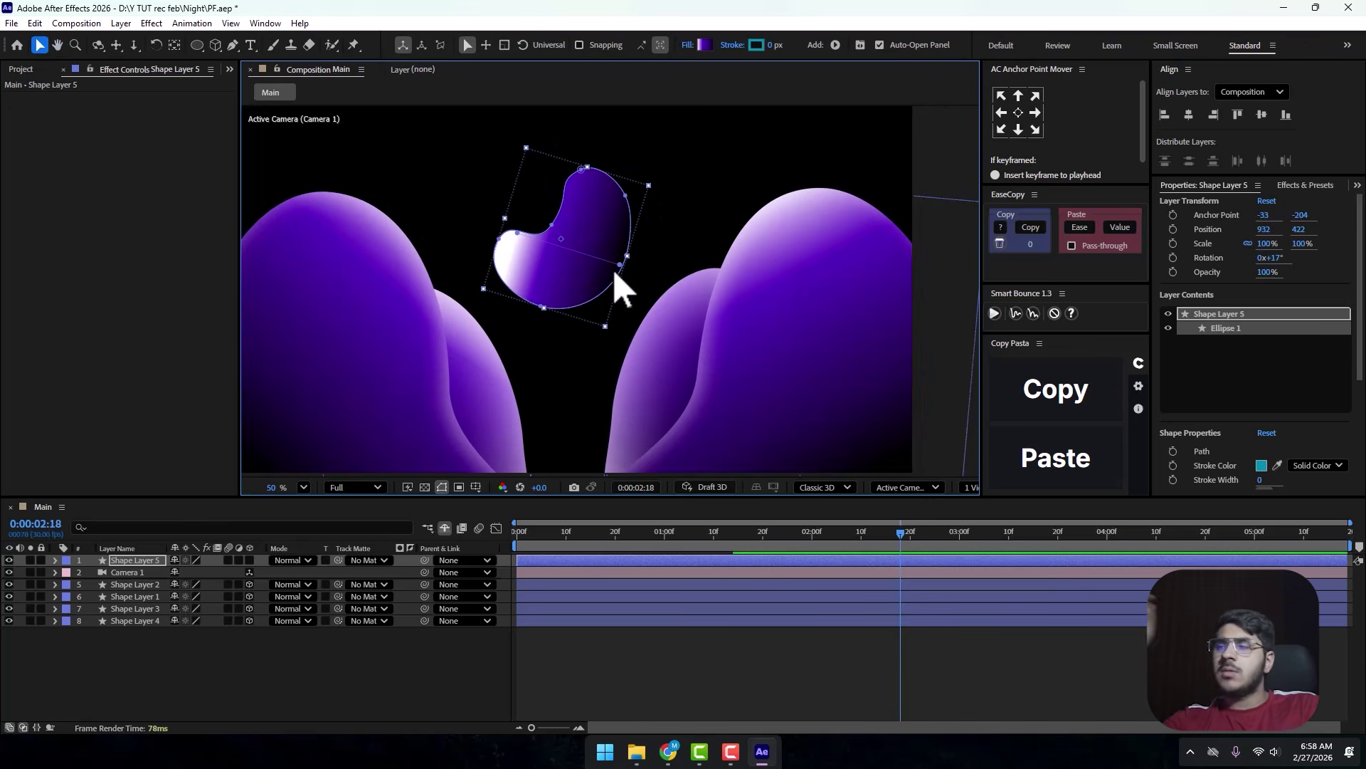
Remove the two intermediate opacity stops and the dark purple colour stop from the bean's gradient fill.
{"action": "left_click", "coordinate": [706, 44]}
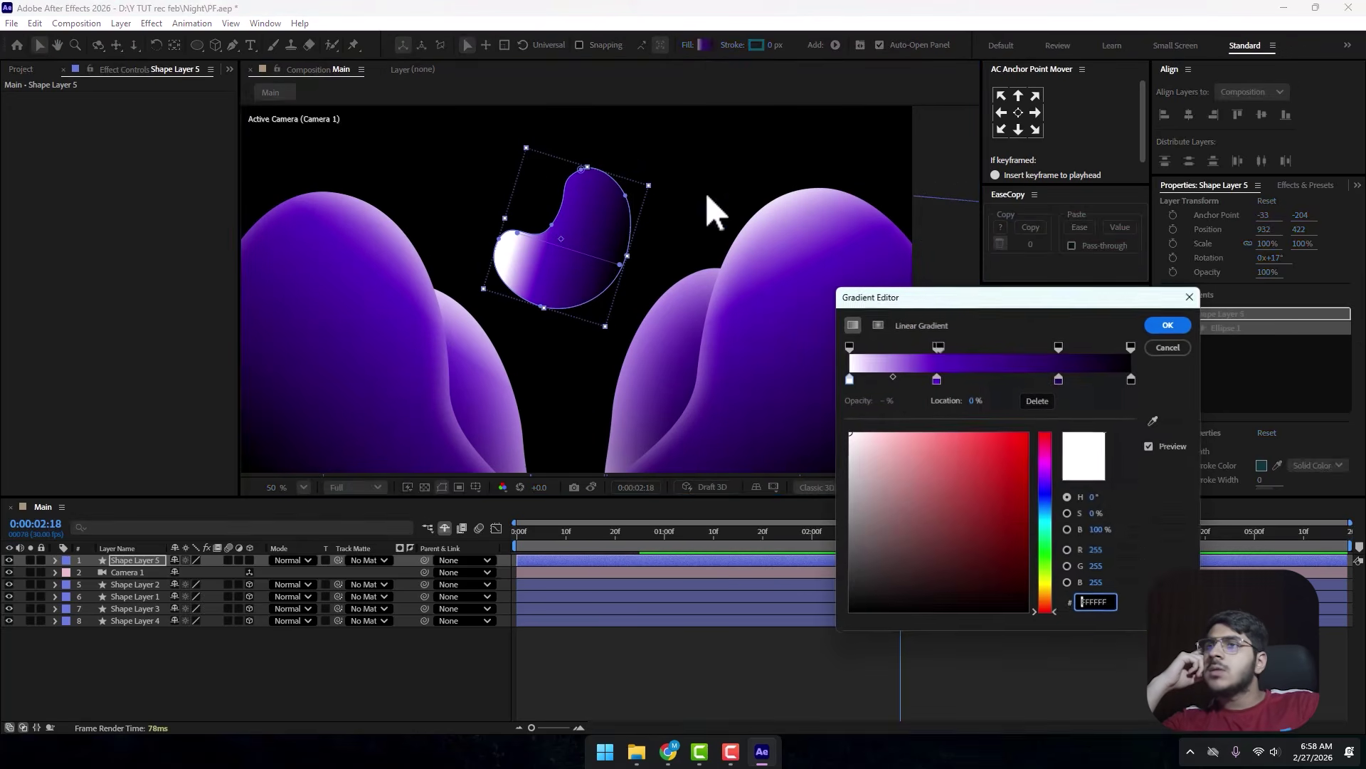
{"action": "left_click", "coordinate": [938, 349]}
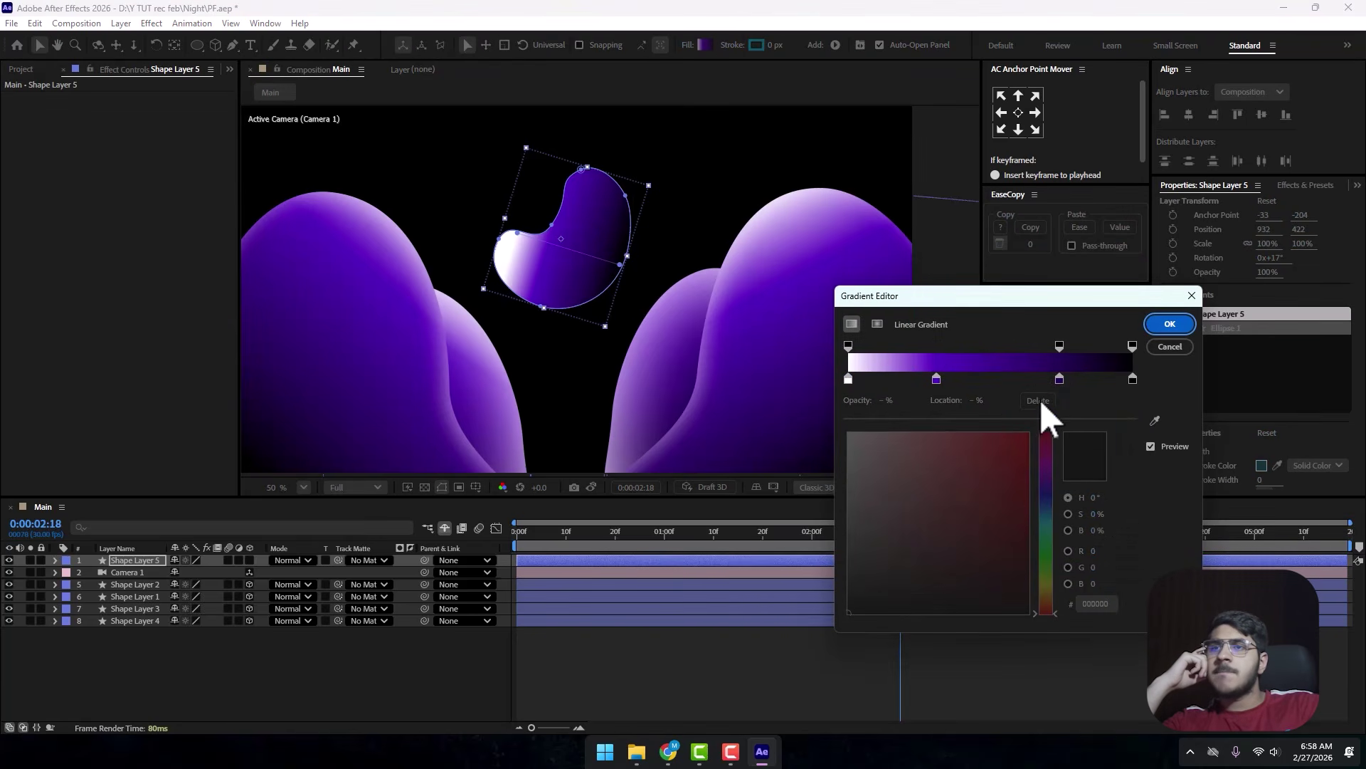
{"action": "left_click_drag", "start_coordinate": [1060, 378], "coordinate": [1053, 406]}
{"action": "left_click_drag", "start_coordinate": [1061, 349], "coordinate": [982, 411]}
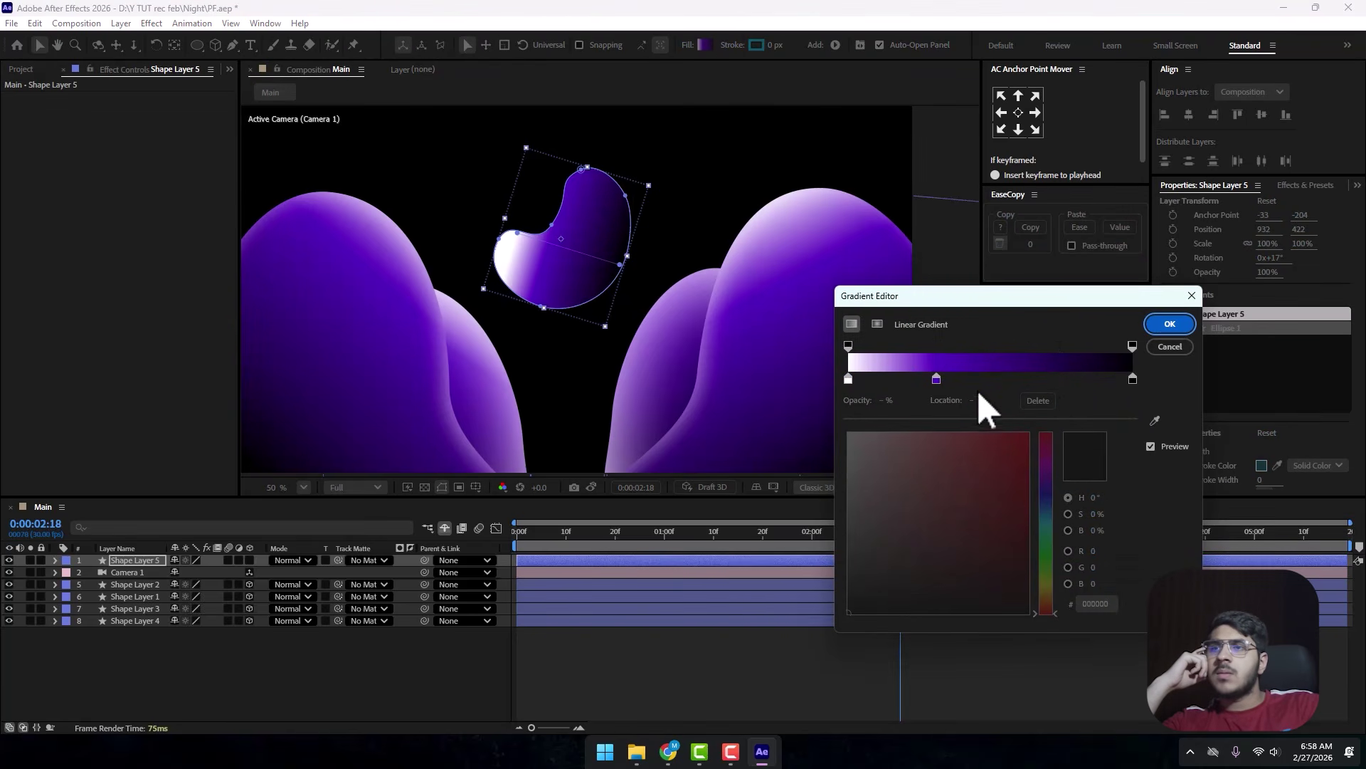
Recolour the remaining purple gradient stop to yellow FFF000 and shift it to 28.5%.
{"action": "left_click", "coordinate": [936, 378]}
{"action": "left_click_drag", "start_coordinate": [1045, 531], "coordinate": [1046, 567]}
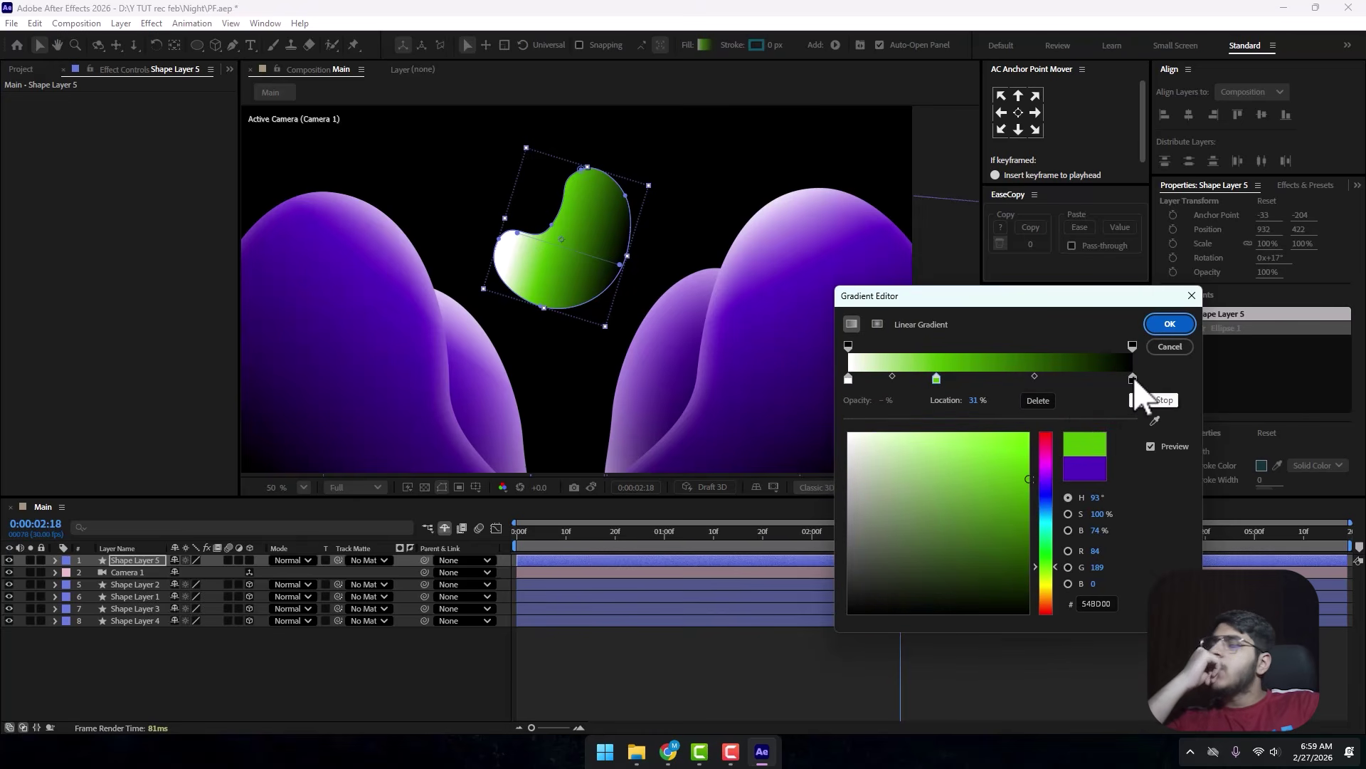
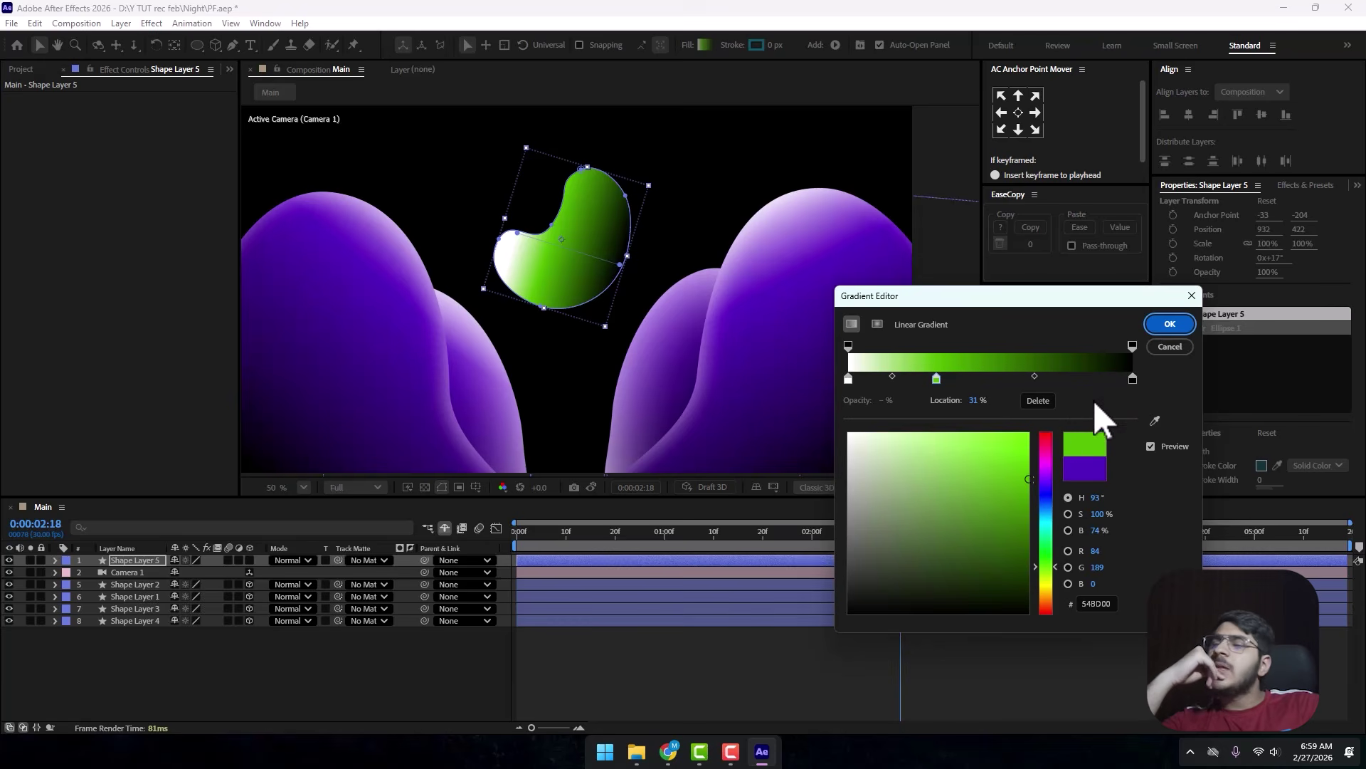
{"action": "left_click_drag", "start_coordinate": [1052, 587], "coordinate": [1052, 603]}
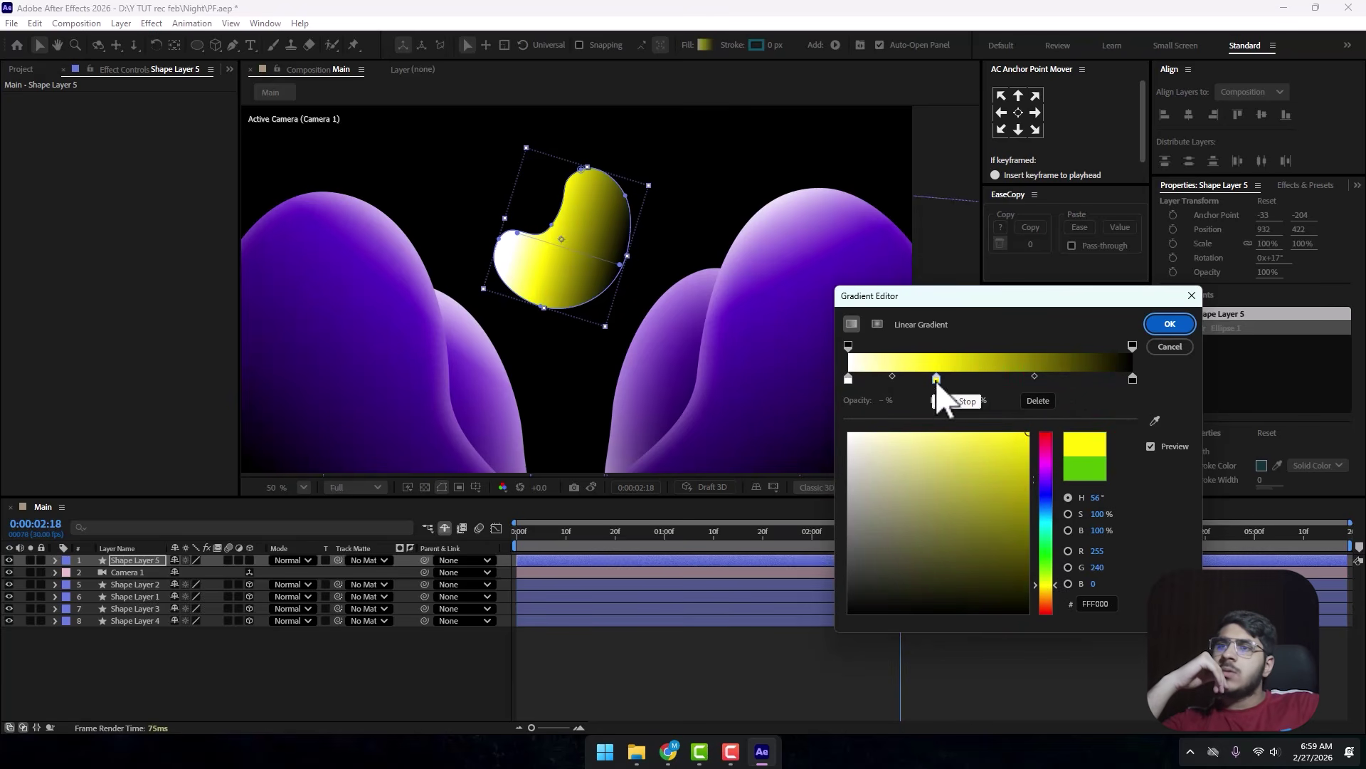
{"action": "left_click_drag", "start_coordinate": [936, 378], "coordinate": [930, 377]}
Add a colour stop at 56.2% in FFD800 and recolour the 28.5% stop to pale yellow FFFAA8.
{"action": "left_click", "coordinate": [1003, 378]}
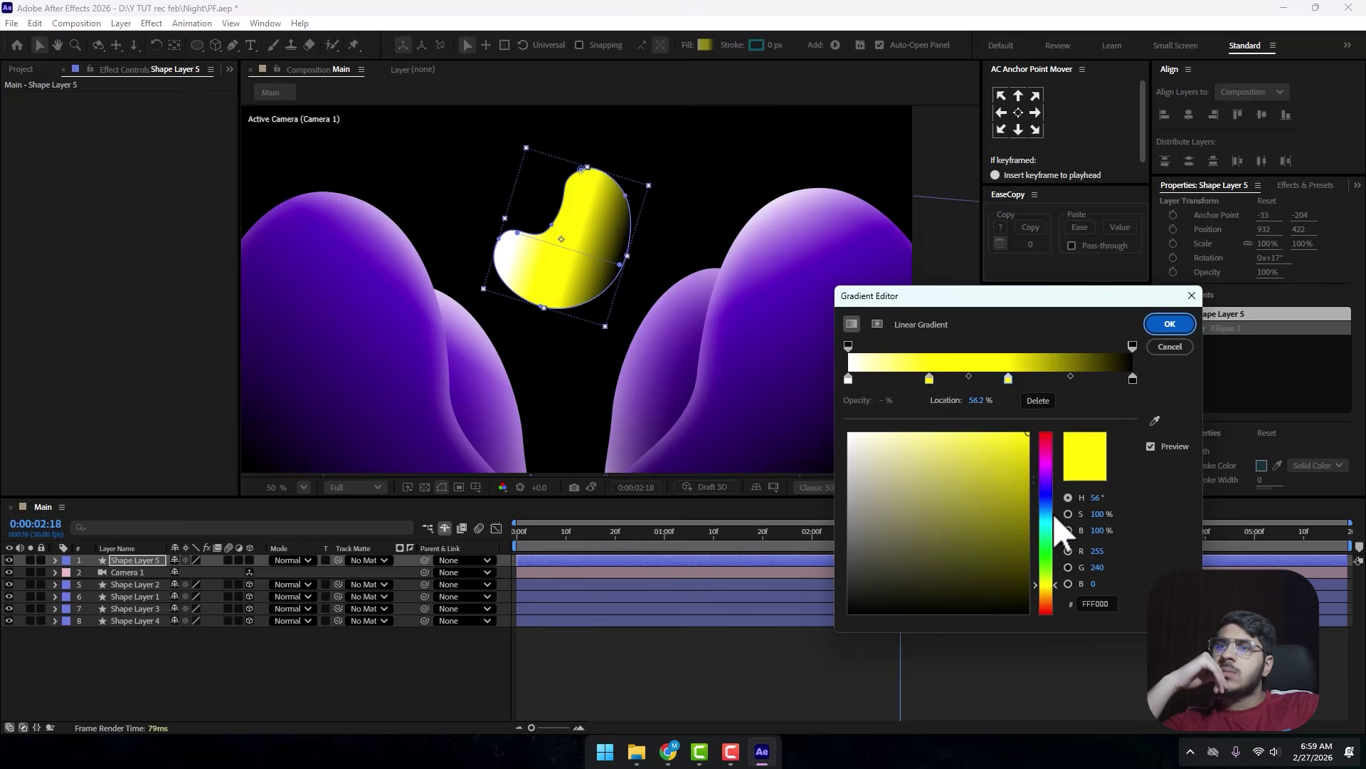
{"action": "left_click", "coordinate": [1155, 421]}
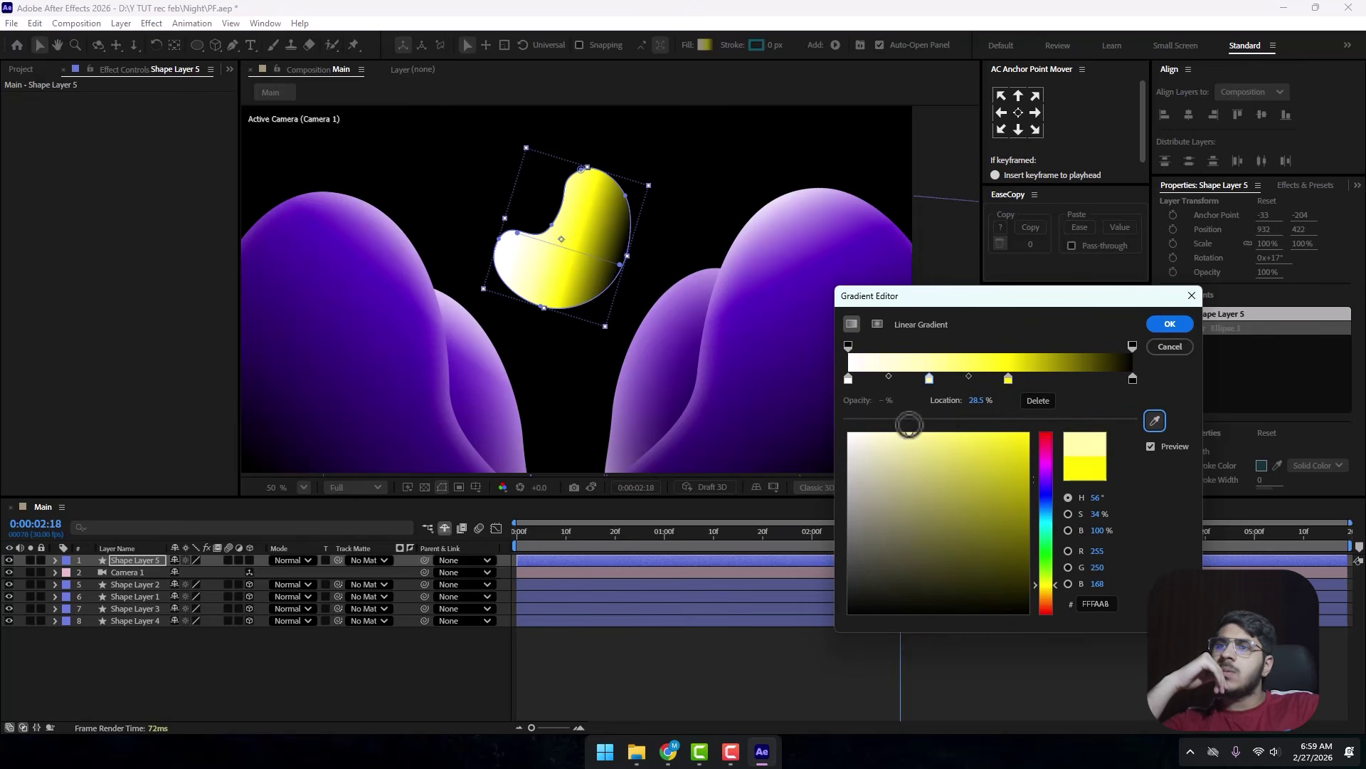
{"action": "left_click", "coordinate": [1009, 379]}
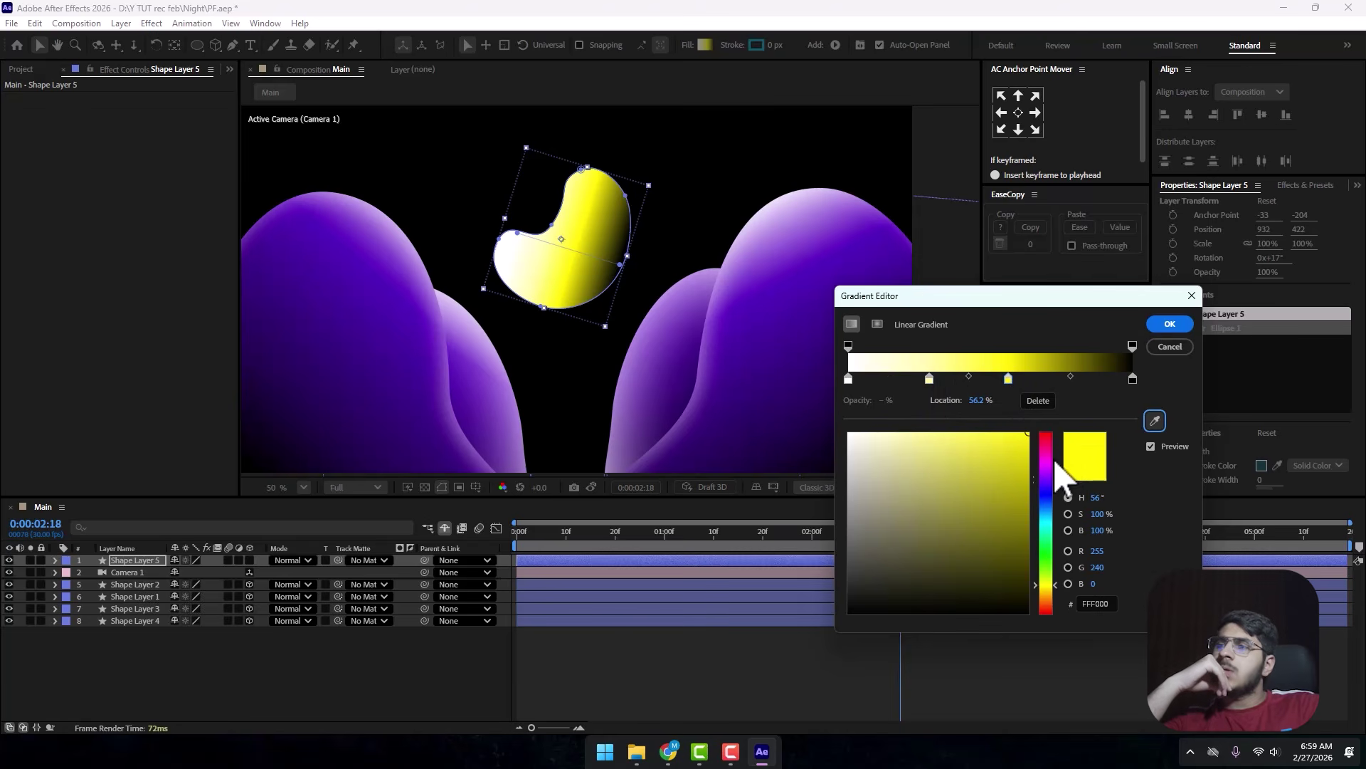
{"action": "left_click_drag", "start_coordinate": [1049, 593], "coordinate": [1051, 589]}
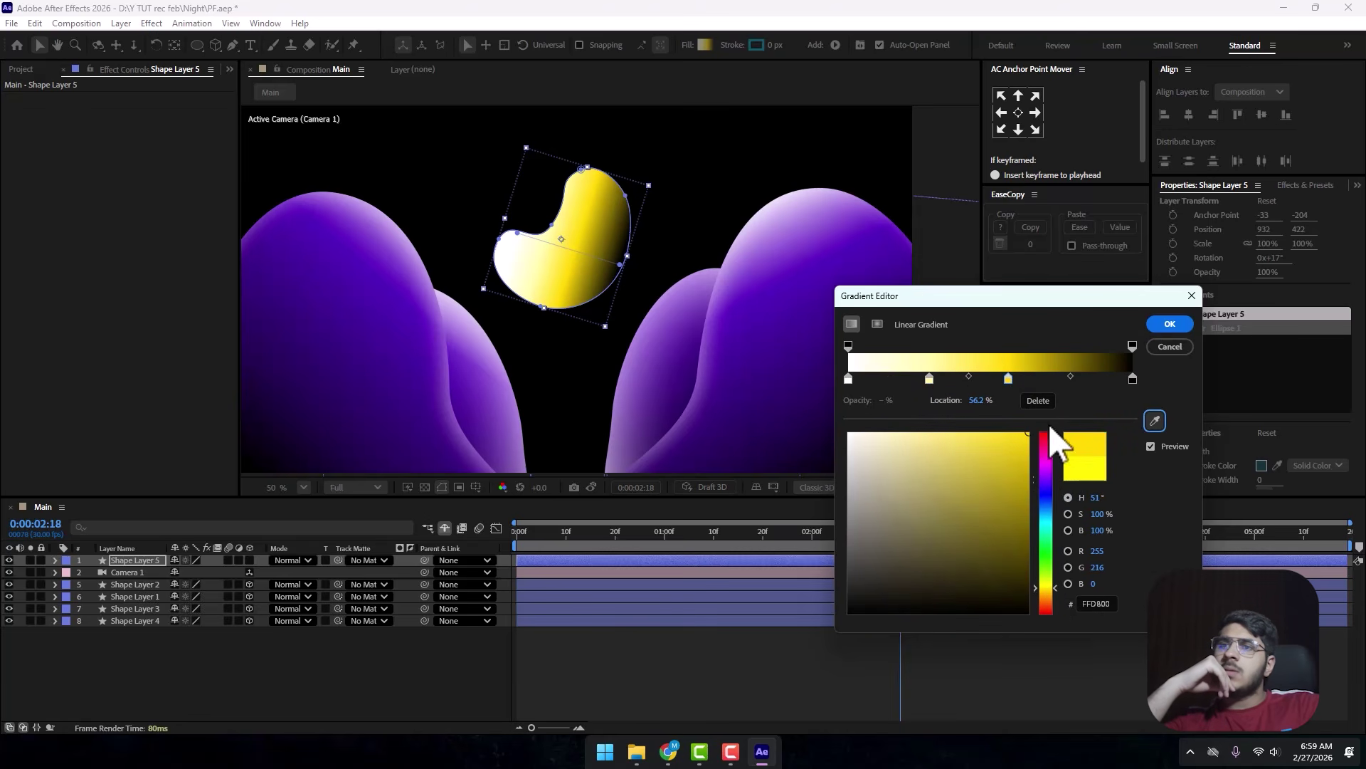
Add an orange FF7800 stop at 79% and change the 56.2% stop to FFC000.
{"action": "left_click", "coordinate": [1073, 379]}
{"action": "left_click_drag", "start_coordinate": [1054, 599], "coordinate": [1052, 602]}
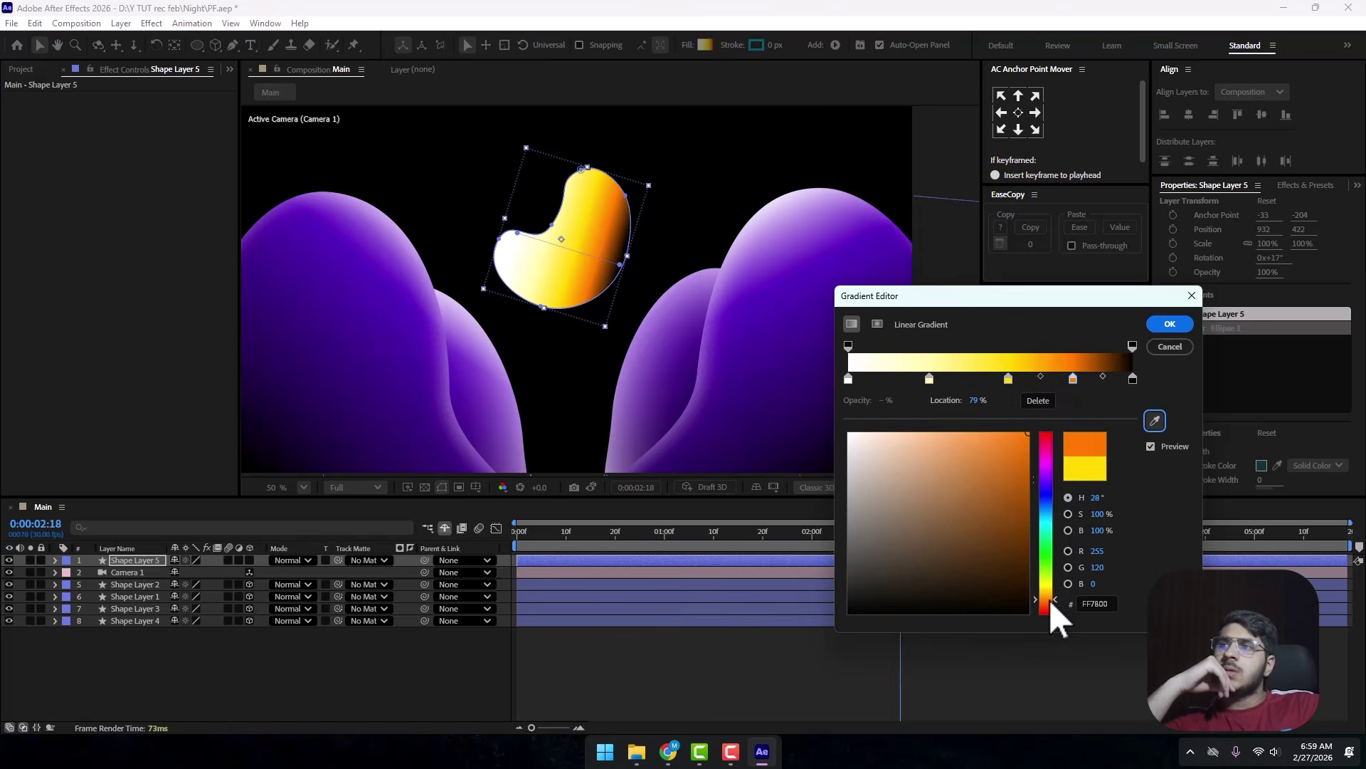
{"action": "left_click", "coordinate": [1007, 379]}
{"action": "left_click_drag", "start_coordinate": [1051, 589], "coordinate": [1051, 592]}
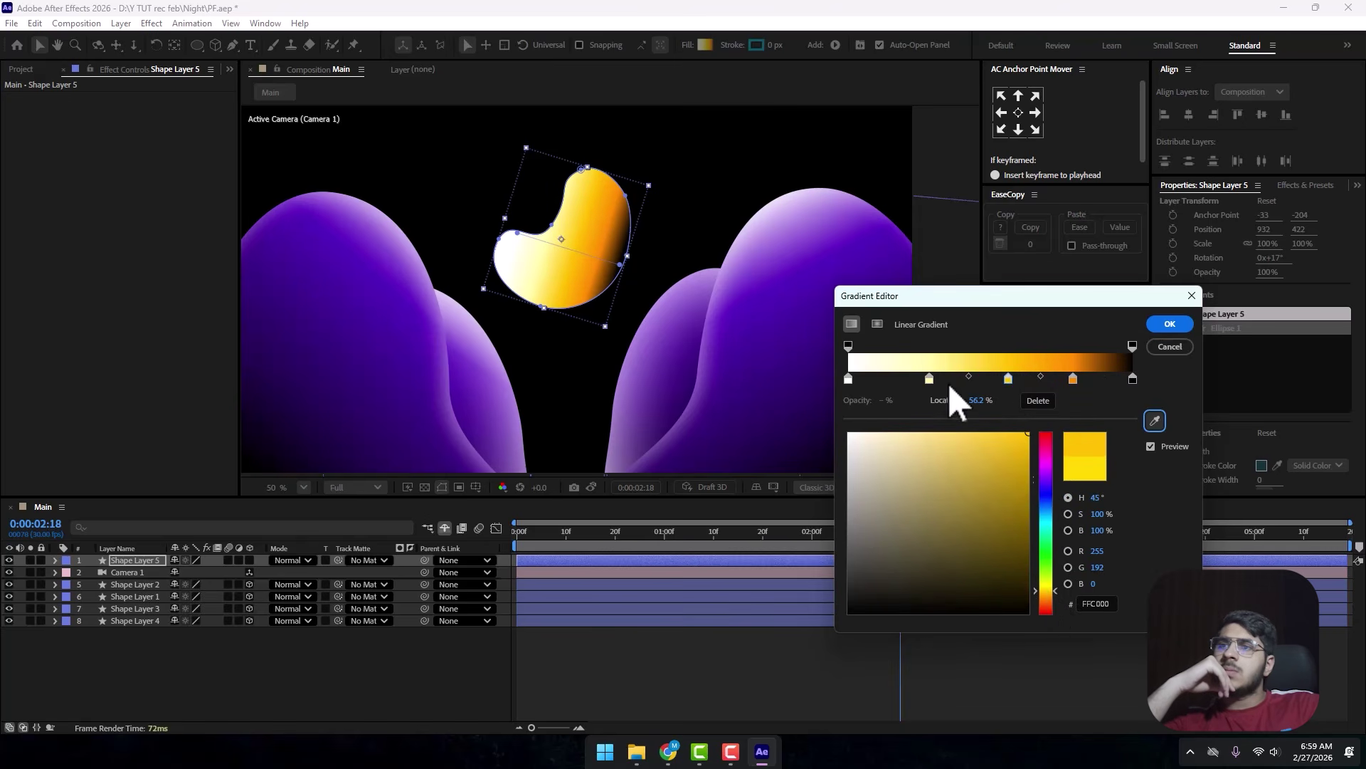
Shift the middle stops toward the white end, with orange FF8A00 at 77%, and recolour the black end stop to FF7800.
{"action": "left_click_drag", "start_coordinate": [929, 378], "coordinate": [918, 379]}
{"action": "left_click_drag", "start_coordinate": [1007, 379], "coordinate": [1067, 379]}
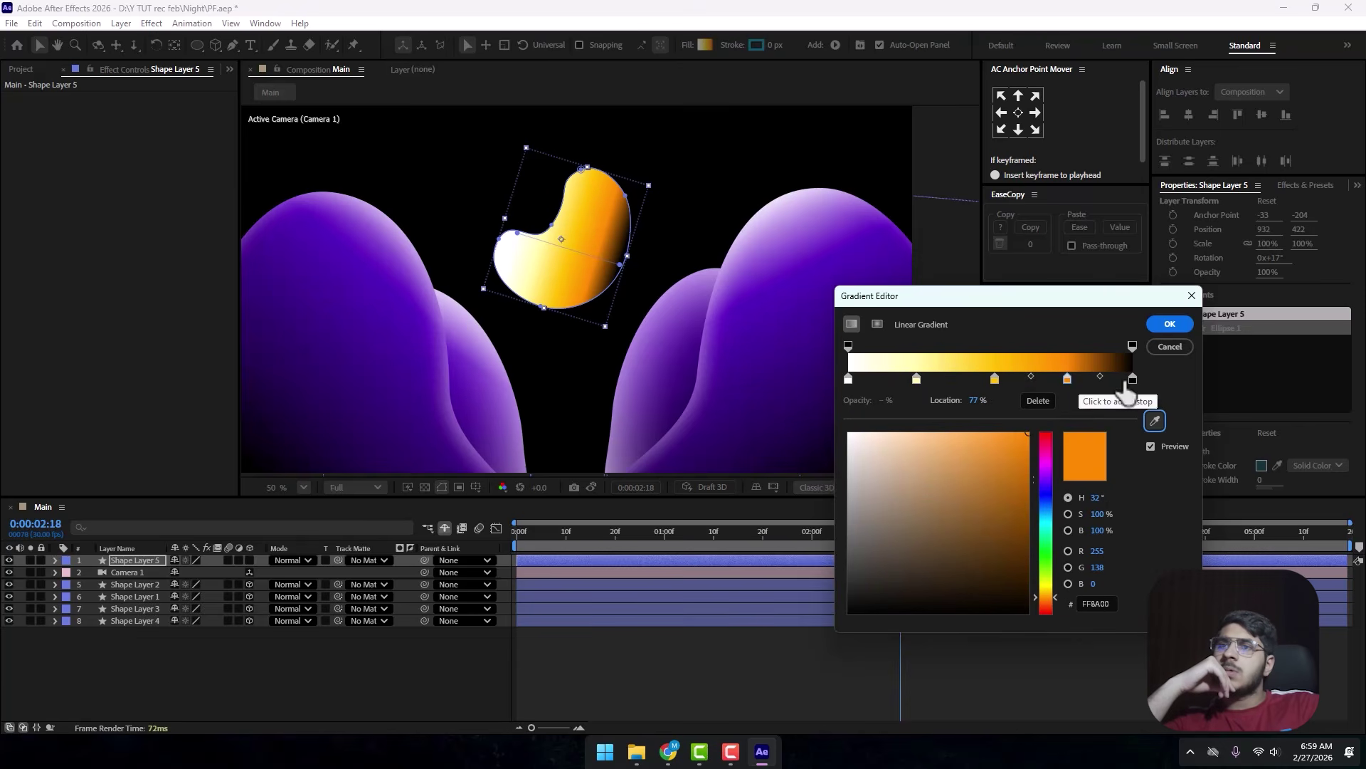
{"action": "left_click", "coordinate": [1132, 379]}
{"action": "left_click", "coordinate": [1154, 420]}
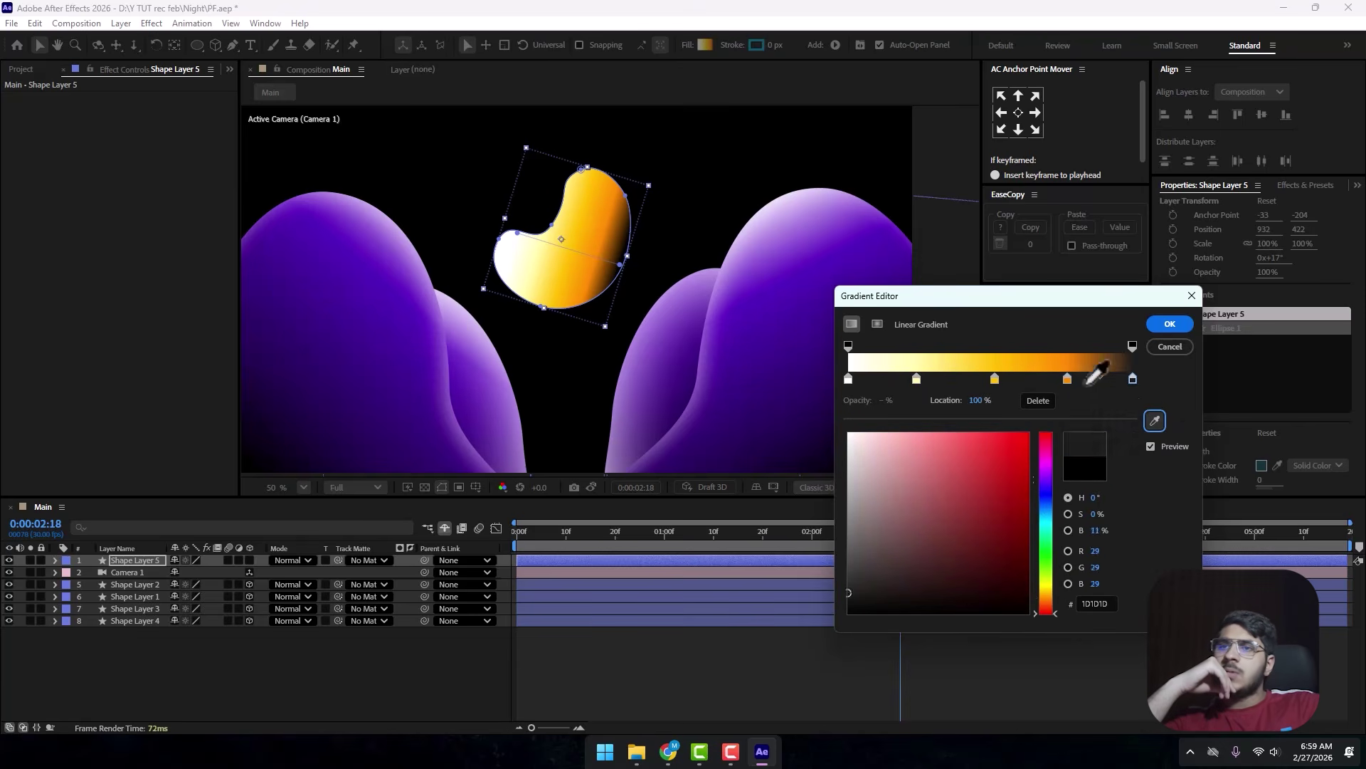
{"action": "left_click", "coordinate": [1081, 366]}
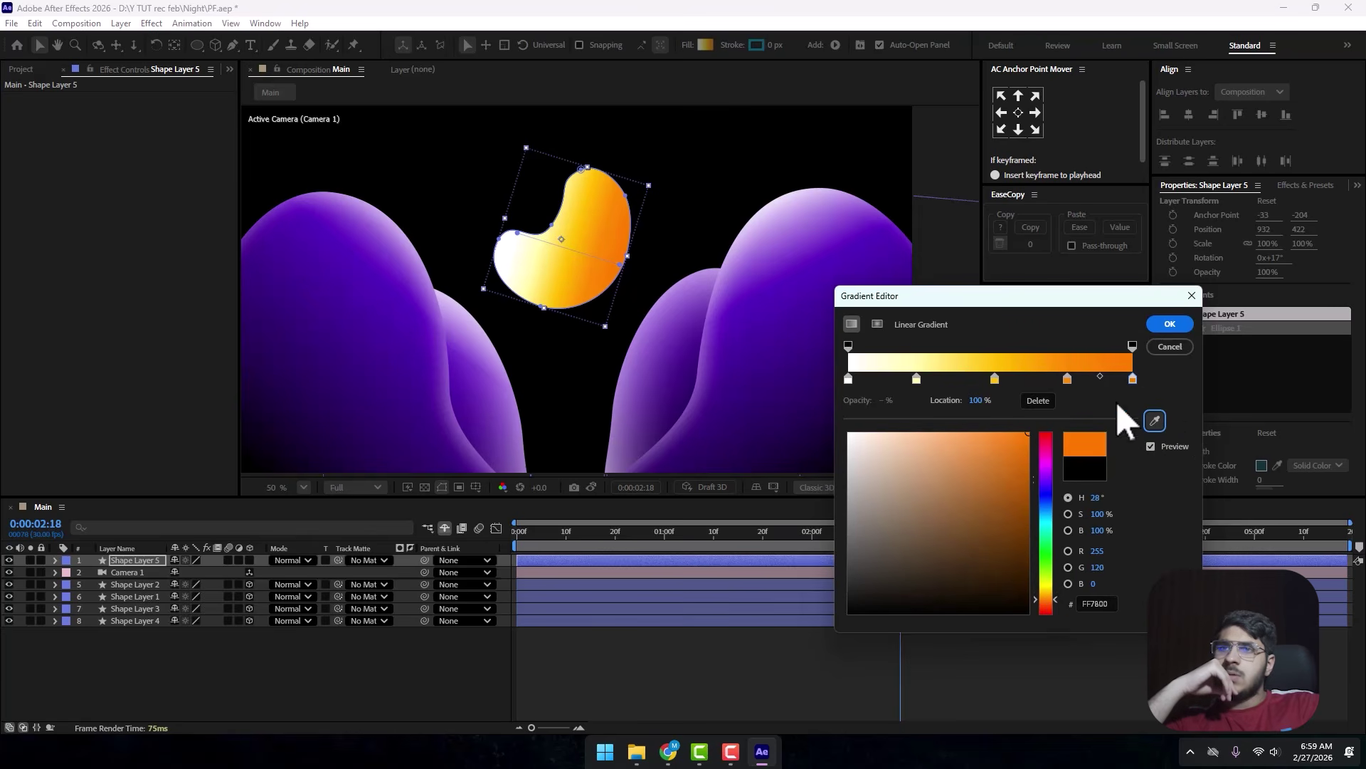
{"action": "left_click", "coordinate": [1169, 323]}
Scale the bean shape layer down to 60% and deselect it.
{"action": "scroll", "coordinate": [456, 213], "scroll_direction": "down", "scroll_amount": 2}
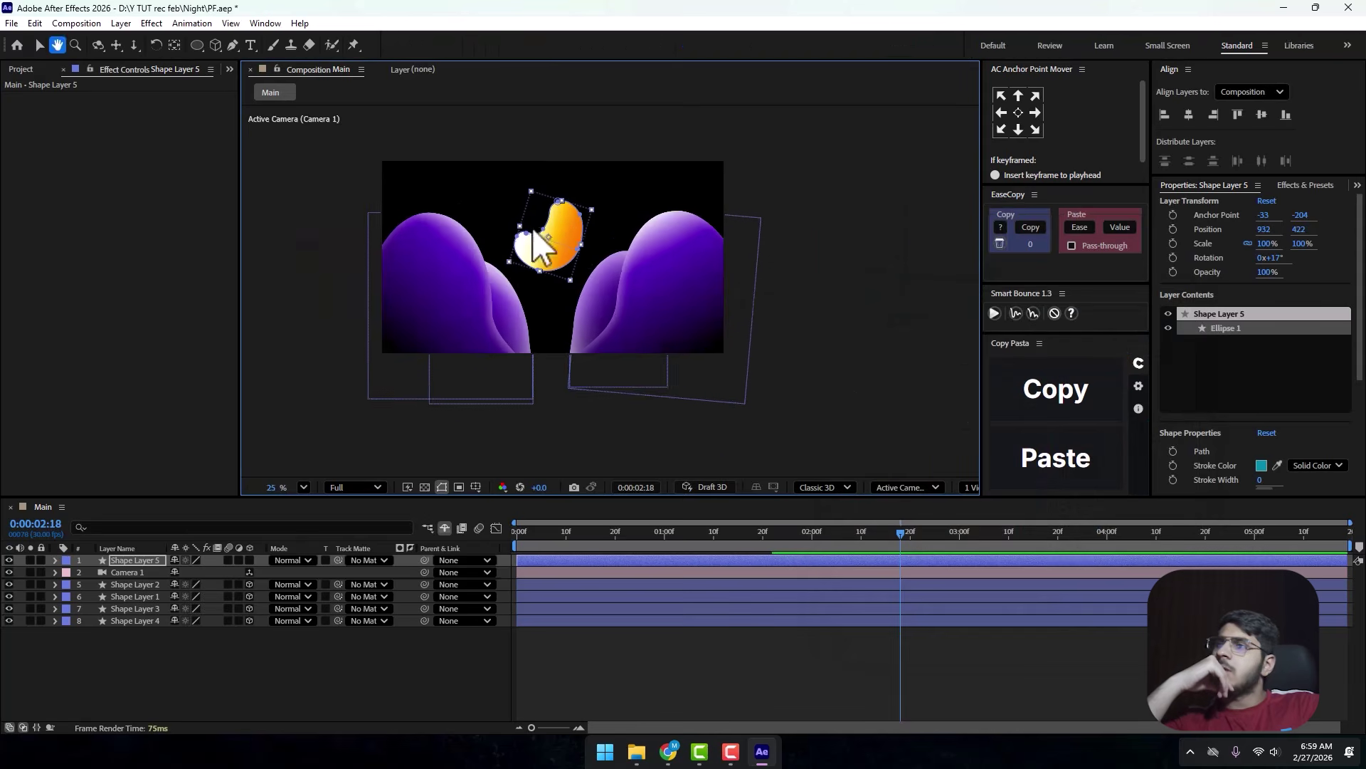
{"action": "scroll", "coordinate": [532, 228], "scroll_direction": "up", "scroll_amount": 3}
{"action": "key", "text": "v"}
{"action": "left_click", "coordinate": [239, 643]}
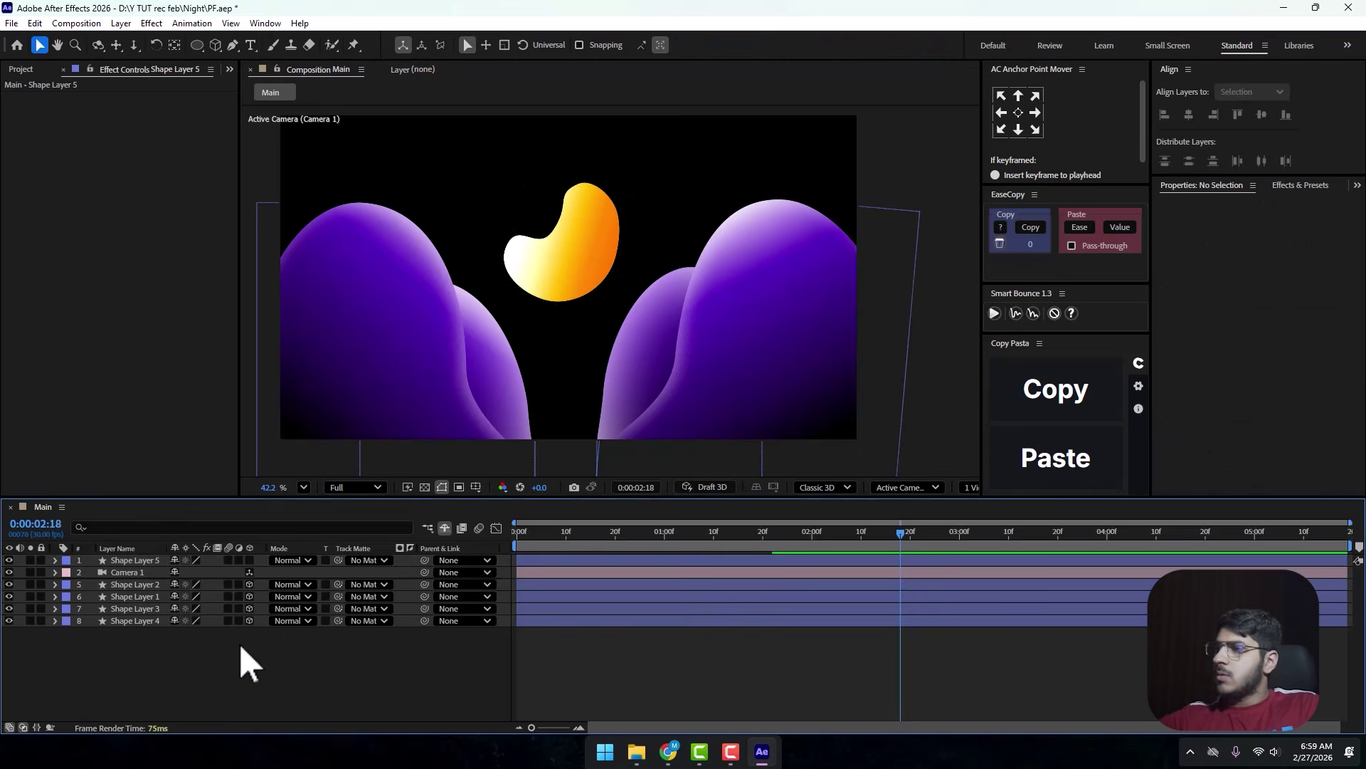
{"action": "left_click", "coordinate": [136, 559]}
{"action": "key", "text": "s"}
{"action": "left_click_drag", "start_coordinate": [217, 584], "coordinate": [192, 594]}
{"action": "left_click", "coordinate": [281, 644]}
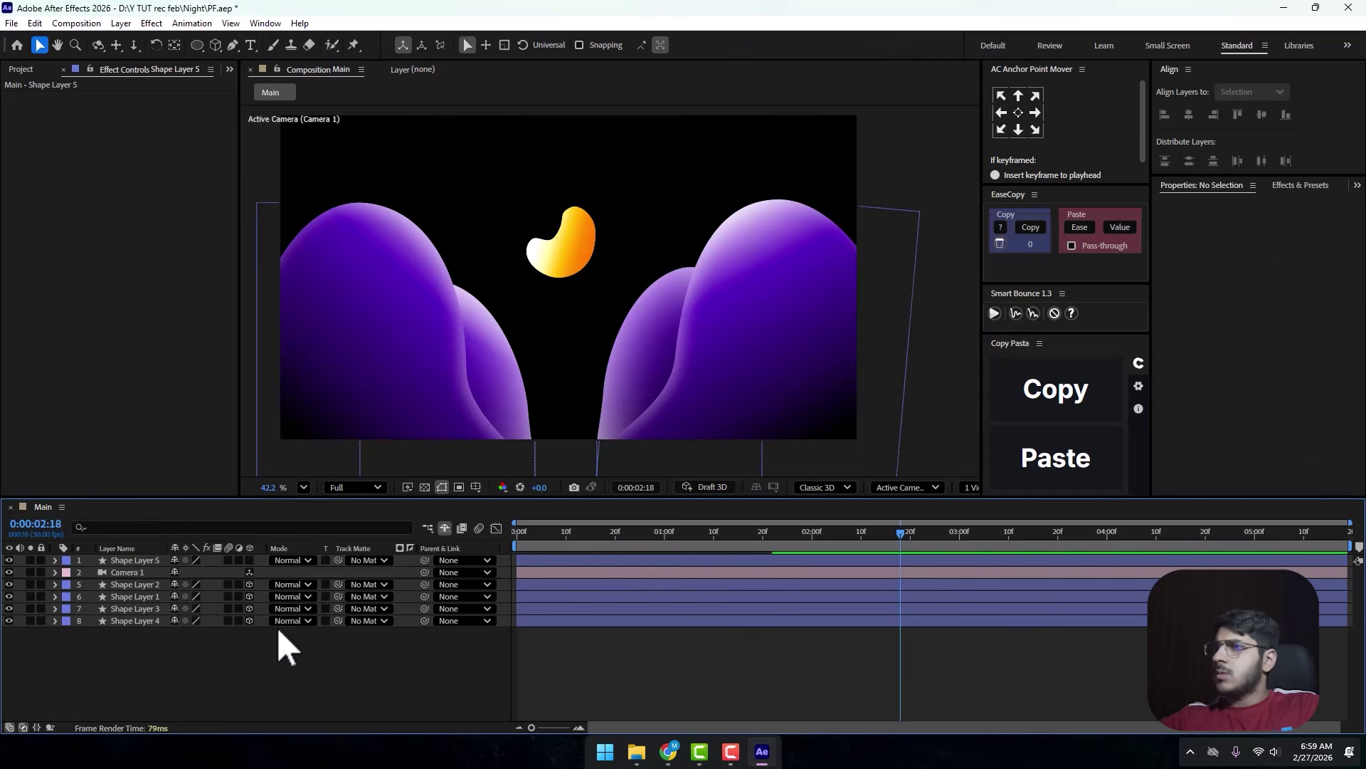
Reposition the bean between the blobs at 953.3, 403 and deselect it.
{"action": "left_click", "coordinate": [580, 246]}
{"action": "scroll", "coordinate": [573, 228], "scroll_direction": "up", "scroll_amount": 1}
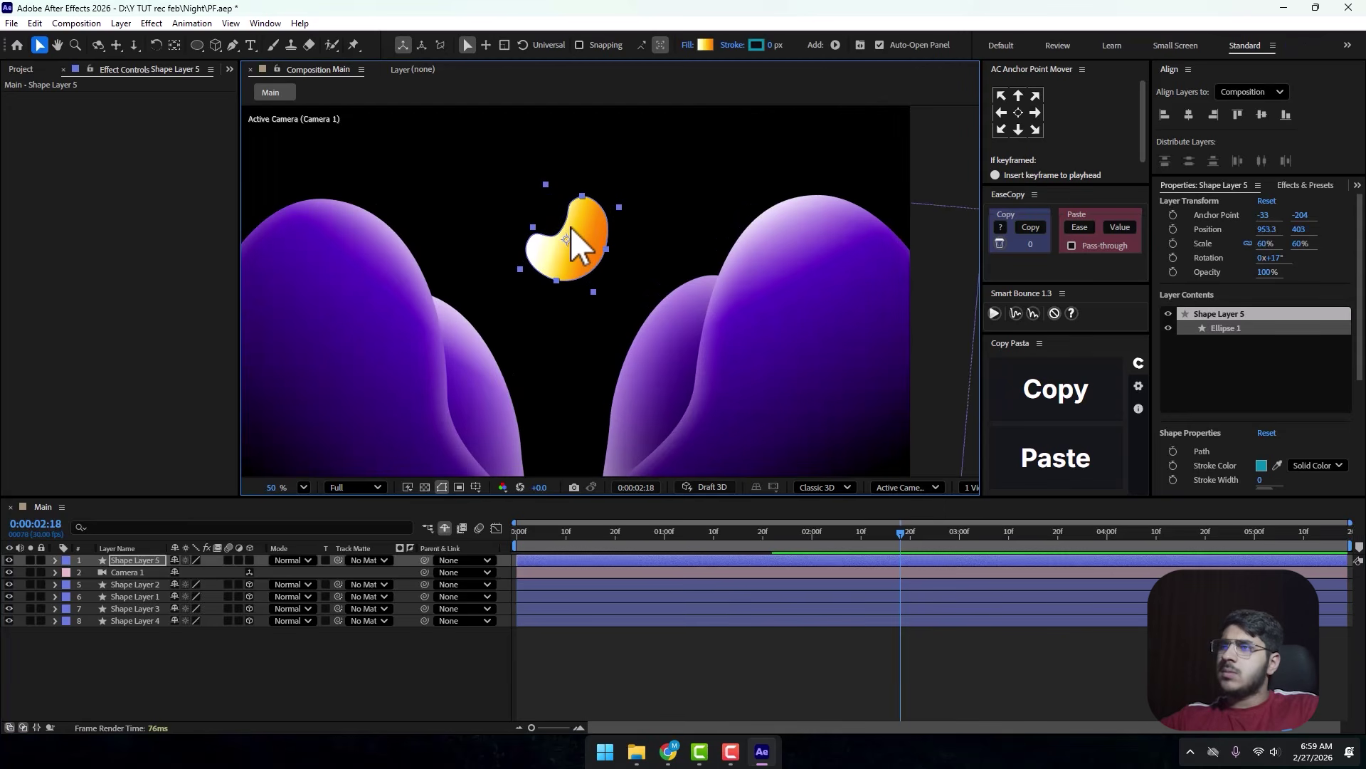
{"action": "left_click", "coordinate": [249, 672]}
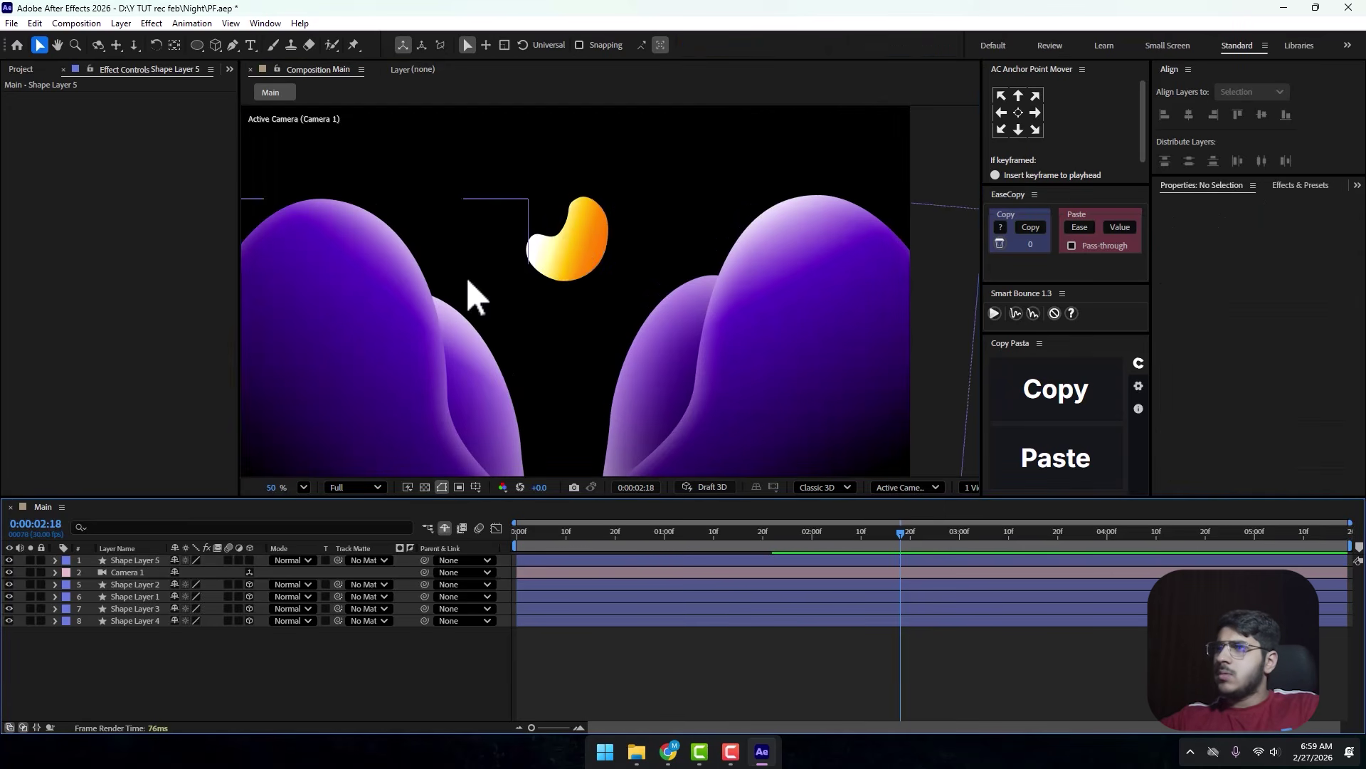
Move the bean's layer below Camera 1 in the layer stack and make it a 3D layer.
{"action": "scroll", "coordinate": [637, 269], "scroll_direction": "up", "scroll_amount": 2}
{"action": "left_click_drag", "start_coordinate": [138, 560], "coordinate": [136, 574]}
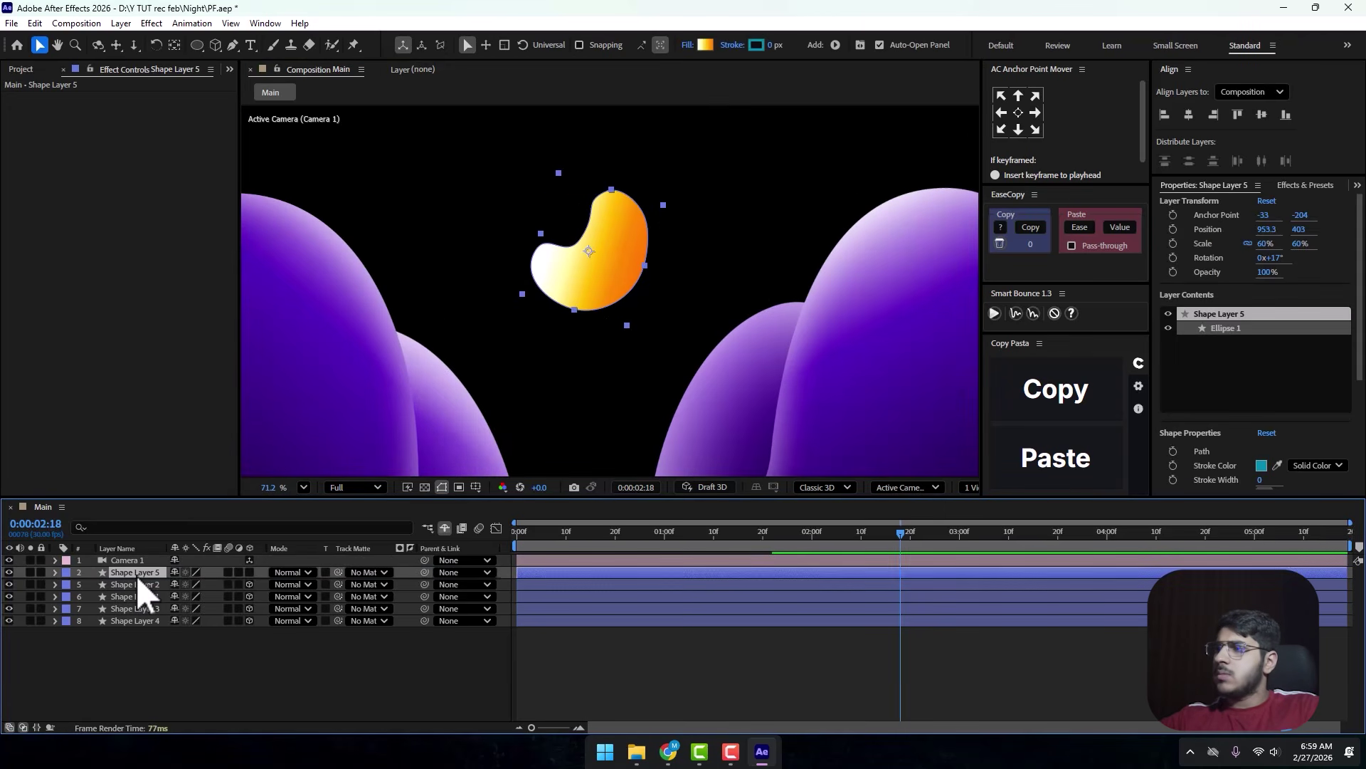
{"action": "left_click", "coordinate": [250, 572]}
{"action": "scroll", "coordinate": [591, 299], "scroll_direction": "down", "scroll_amount": 3}
Change the composition display to two views, with Top beside Active Camera.
{"action": "key", "text": "grave"}
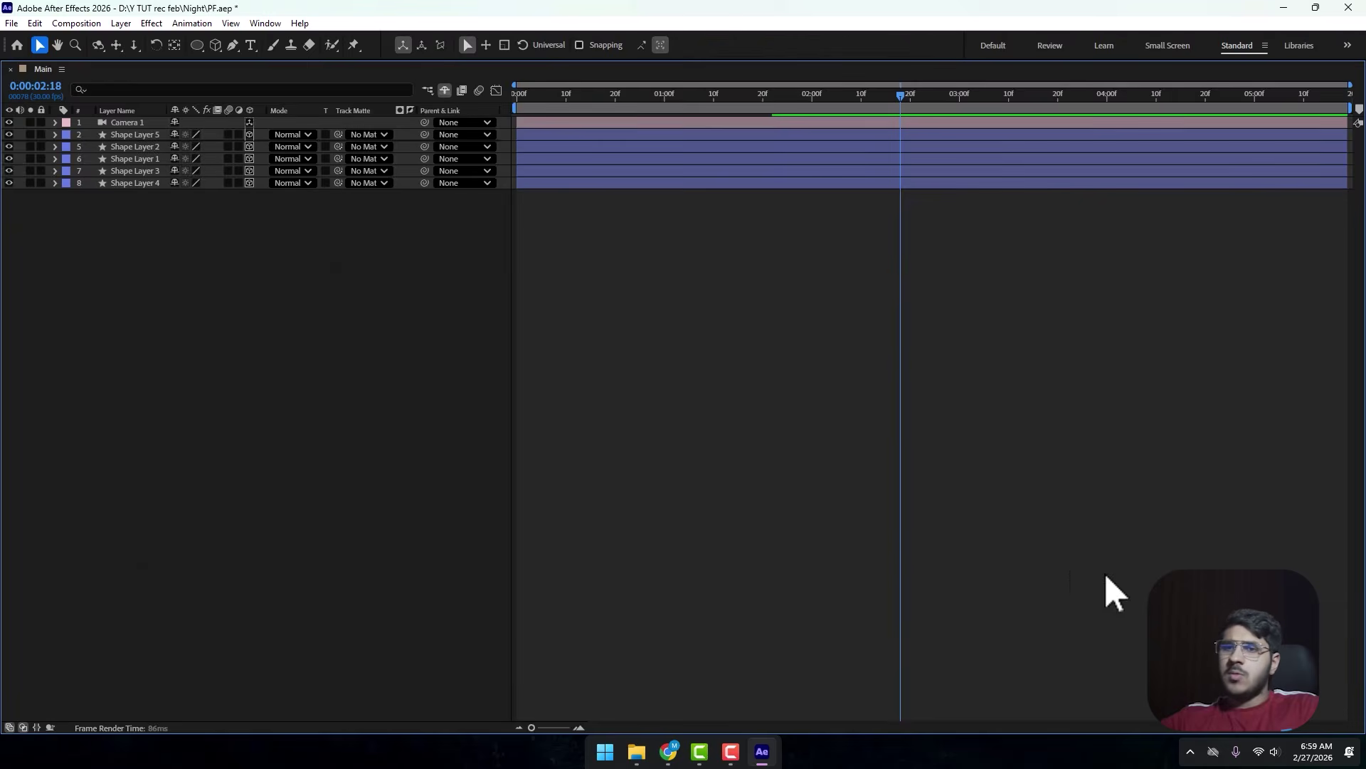
{"action": "key", "text": "grave"}
{"action": "key", "text": "grave"}
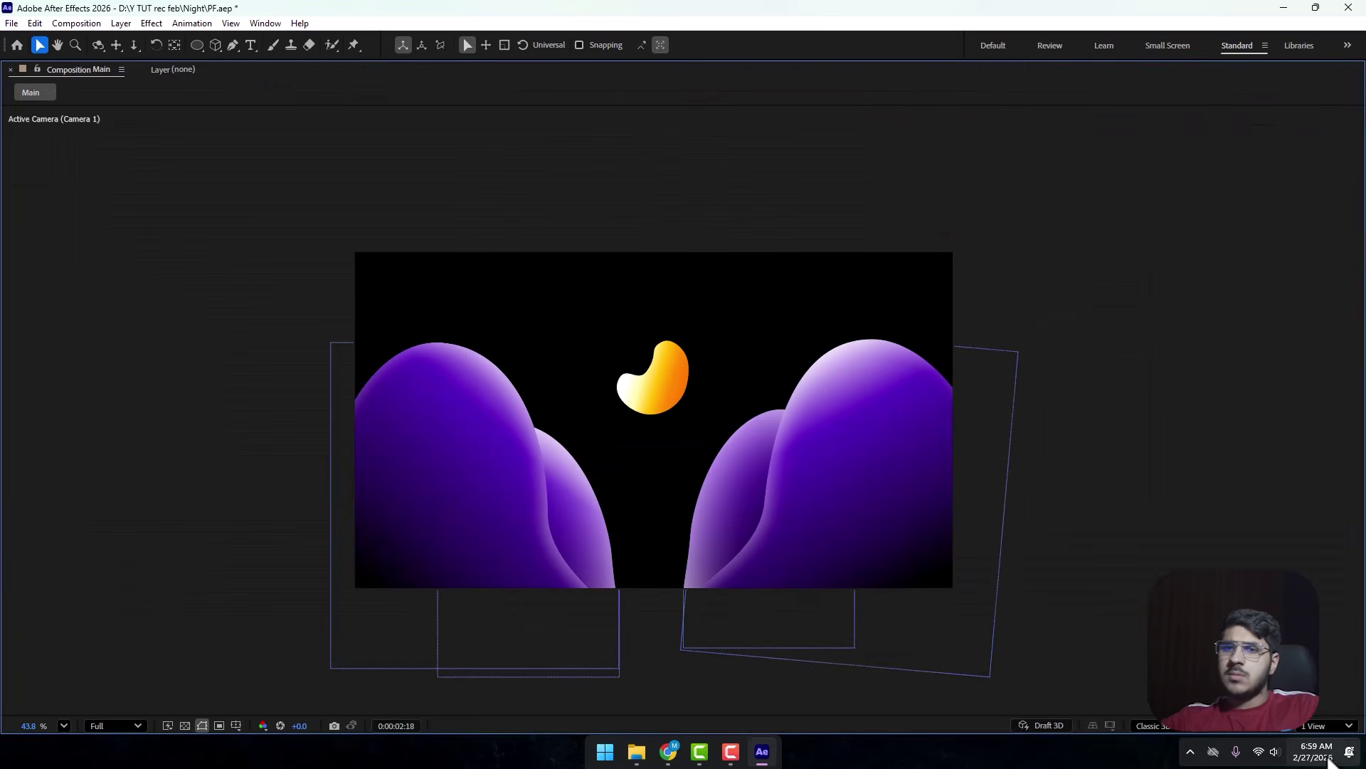
{"action": "left_click", "coordinate": [1338, 662]}
{"action": "key", "text": "grave"}
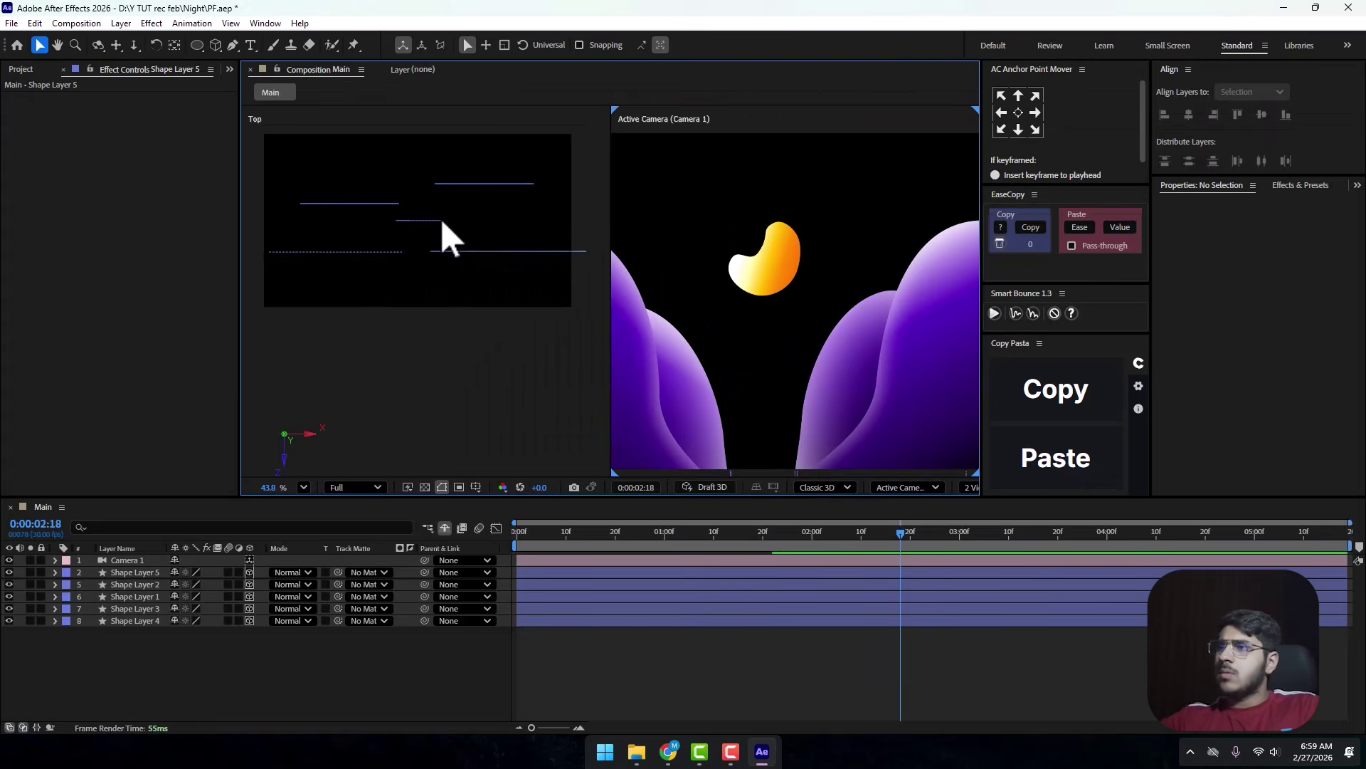
Rename the bean's layer, Shape Layer 5, to Moon.
{"action": "left_click", "coordinate": [138, 574]}
{"action": "right_click", "coordinate": [138, 574]}
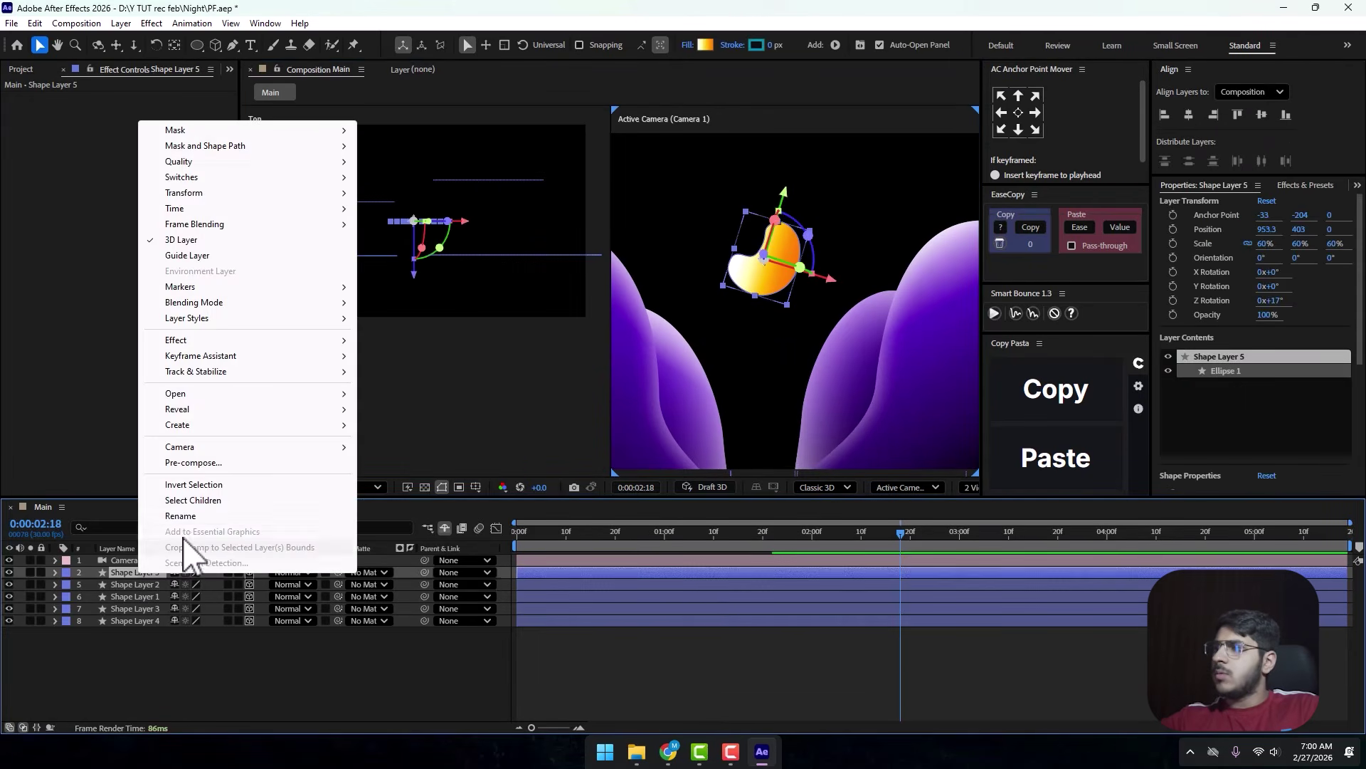
{"action": "left_click", "coordinate": [183, 516]}
{"action": "type", "text": "Moon"}
{"action": "key", "text": "Return"}
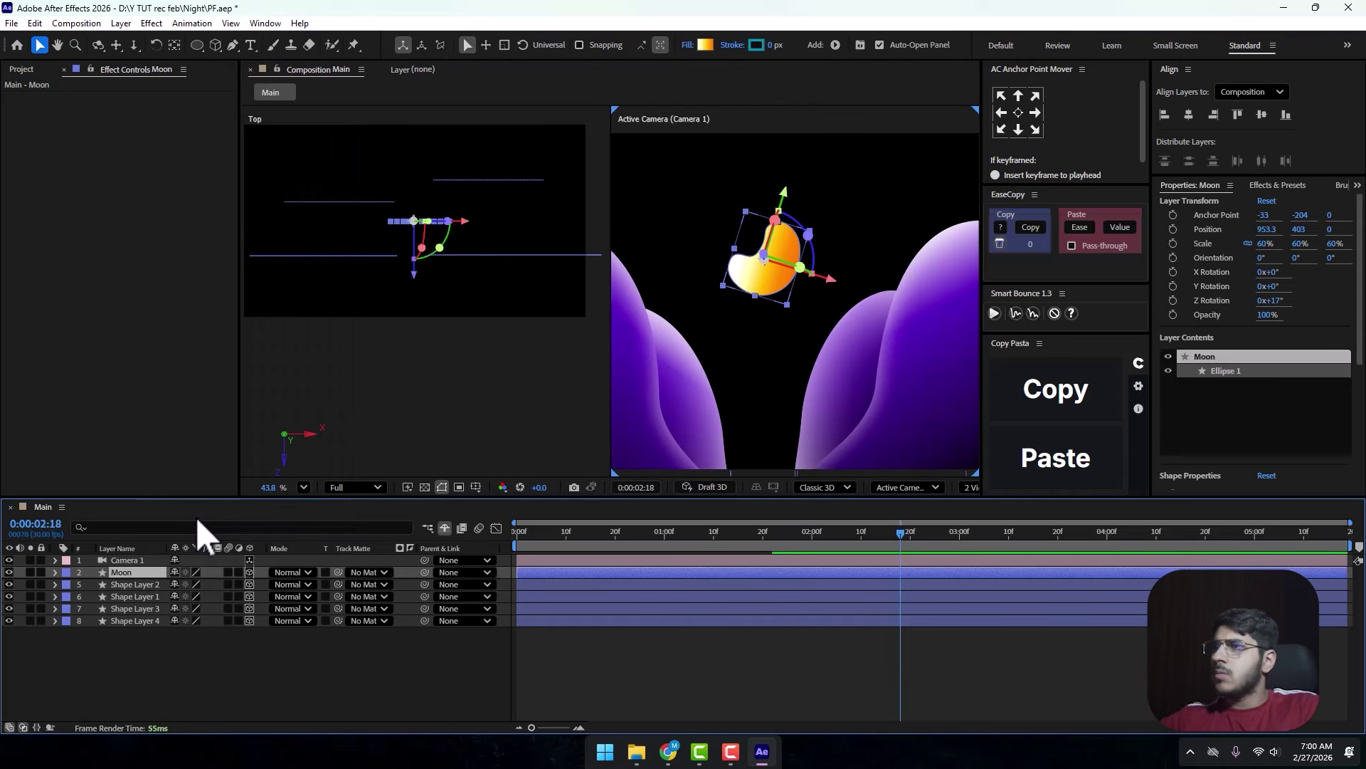
Keyframe Moon's position from Y 1063 at the first frame to Y 403 at 0:00:00:29, and preview the rise.
{"action": "scroll", "coordinate": [860, 309], "scroll_direction": "down", "scroll_amount": 3}
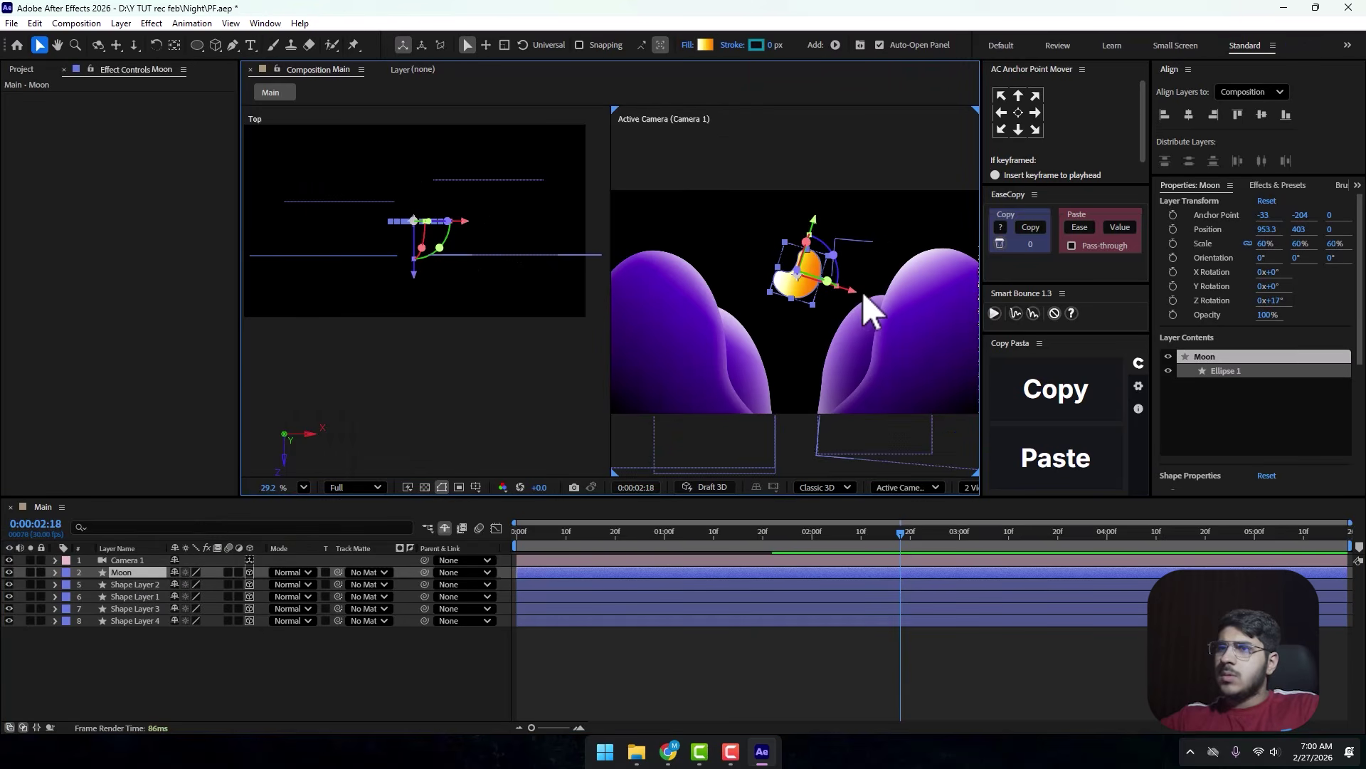
{"action": "left_click_drag", "start_coordinate": [753, 548], "coordinate": [471, 559]}
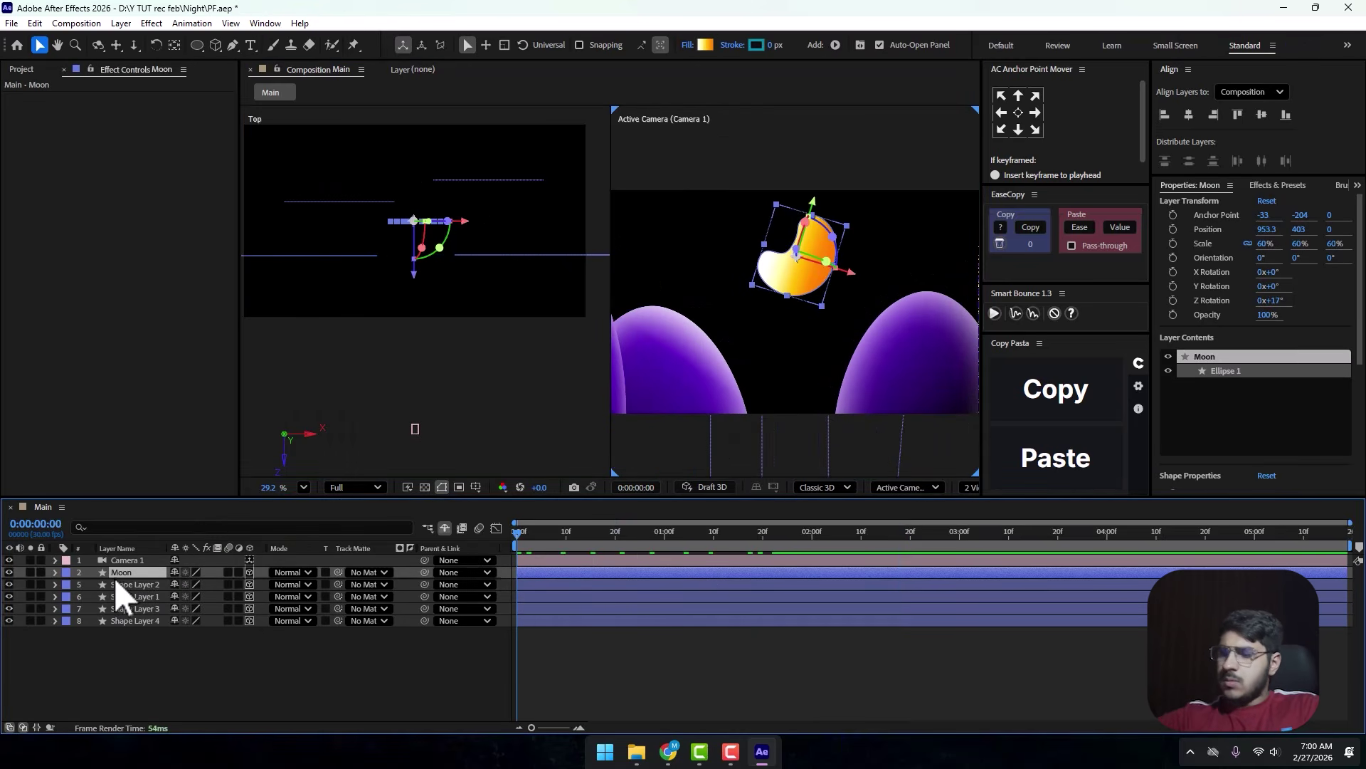
{"action": "key", "text": "alt+shift+p"}
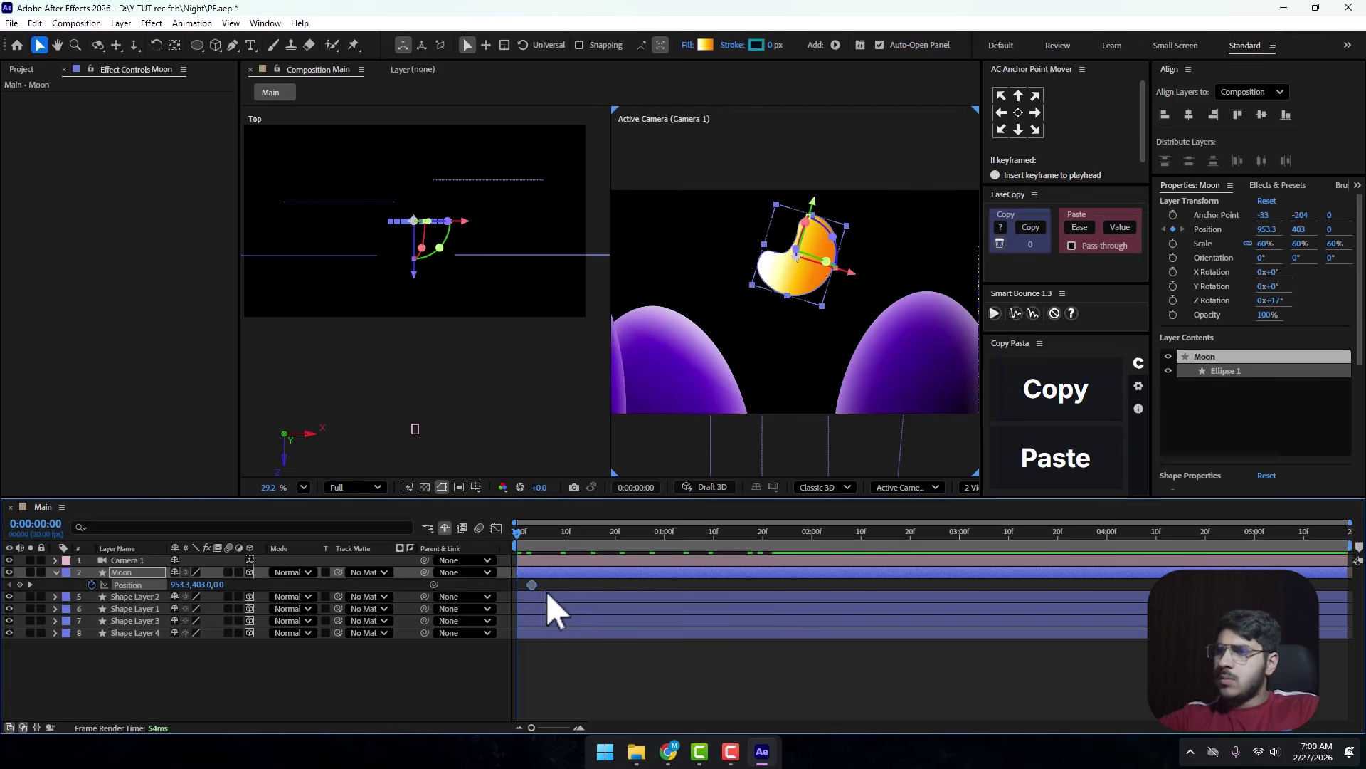
{"action": "left_click_drag", "start_coordinate": [531, 585], "coordinate": [656, 592]}
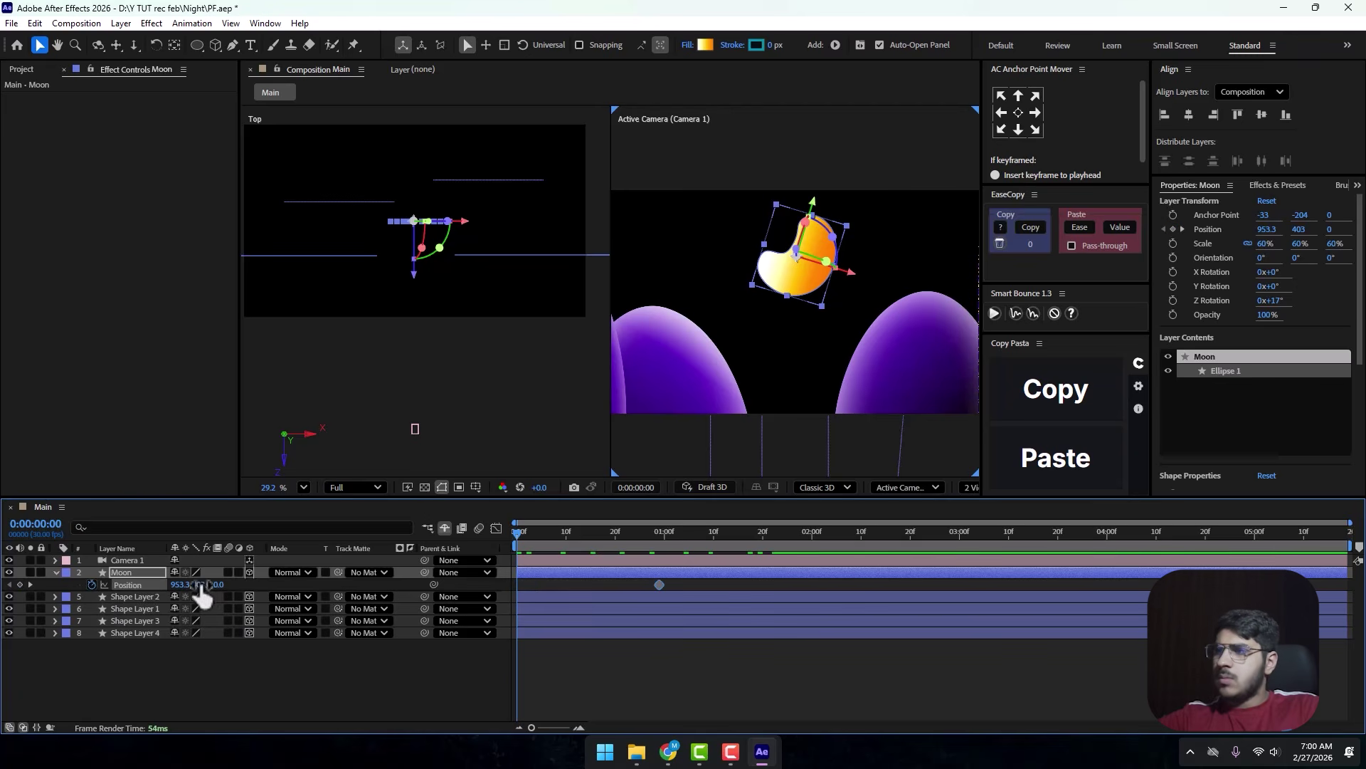
{"action": "left_click_drag", "start_coordinate": [242, 581], "coordinate": [655, 580]}
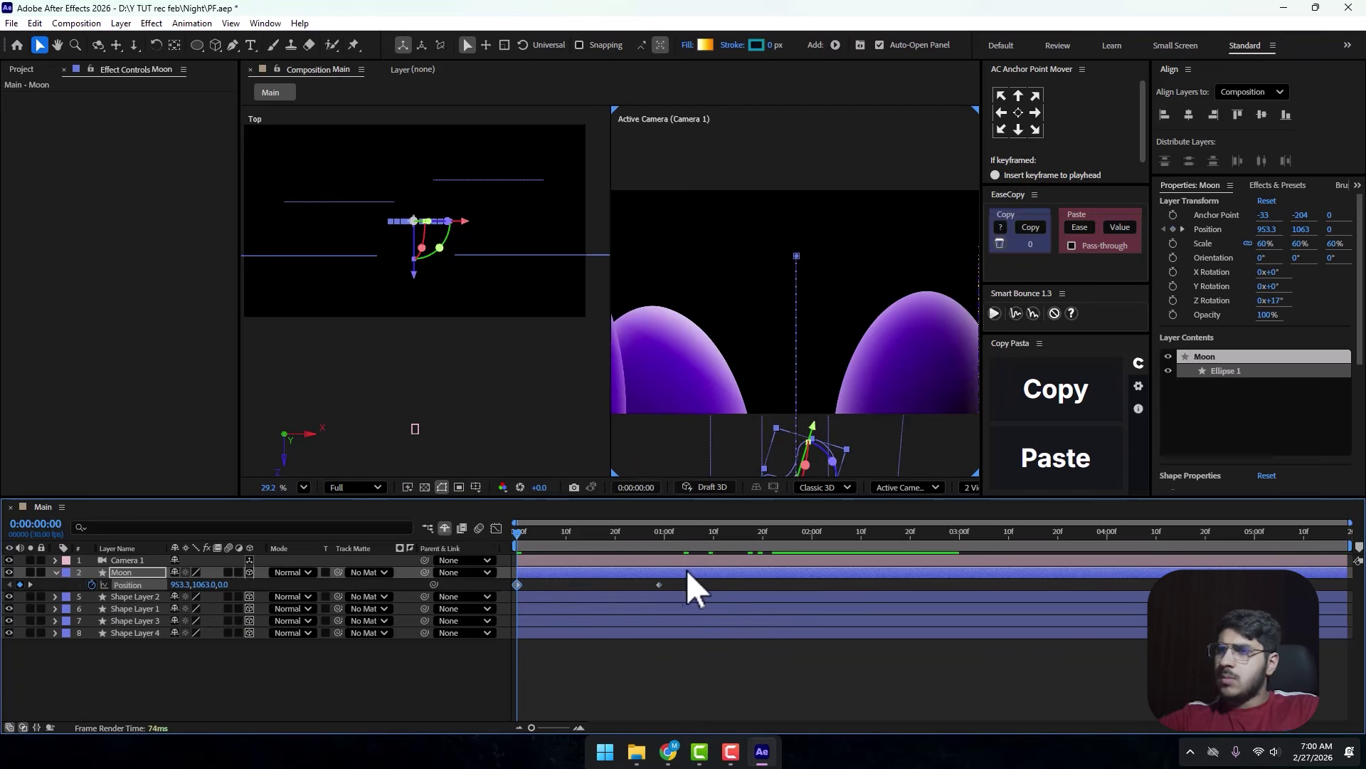
{"action": "key", "text": "space"}
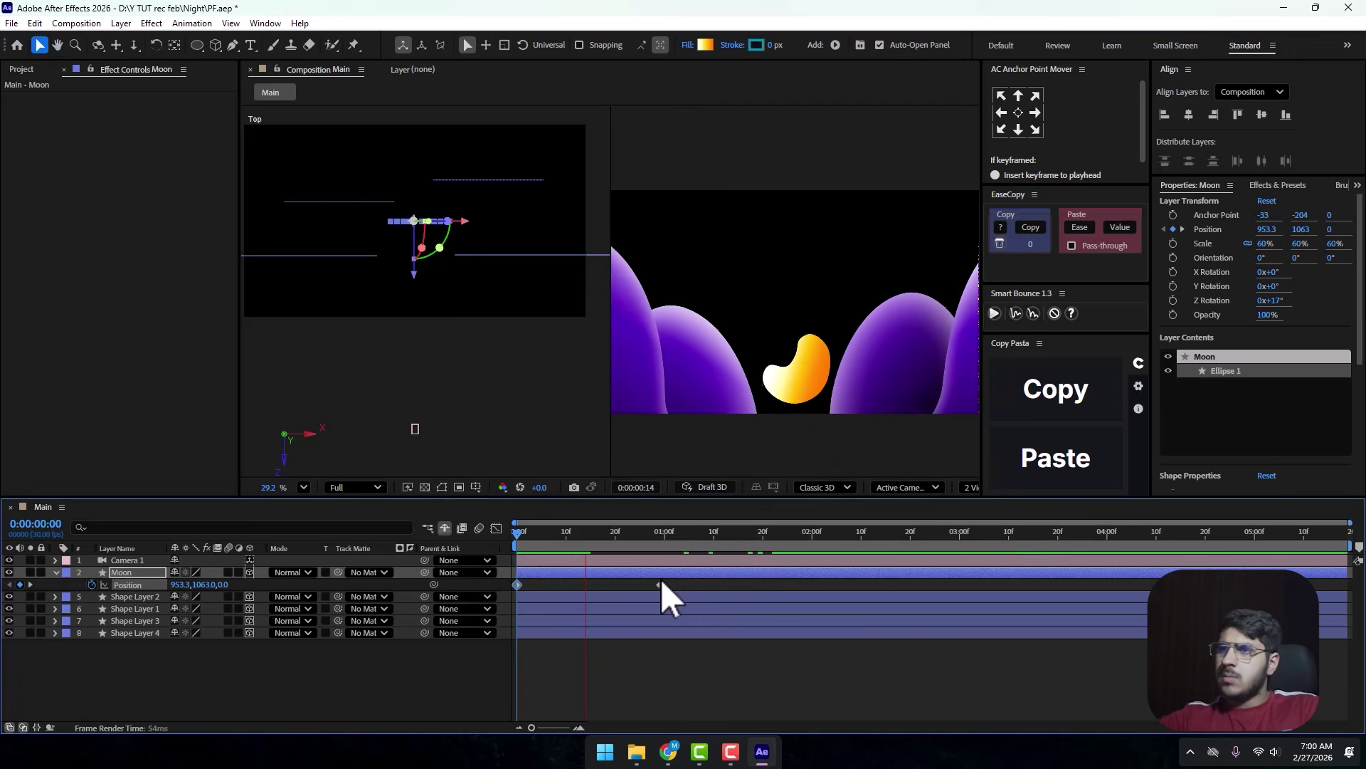
{"action": "key", "text": "space"}
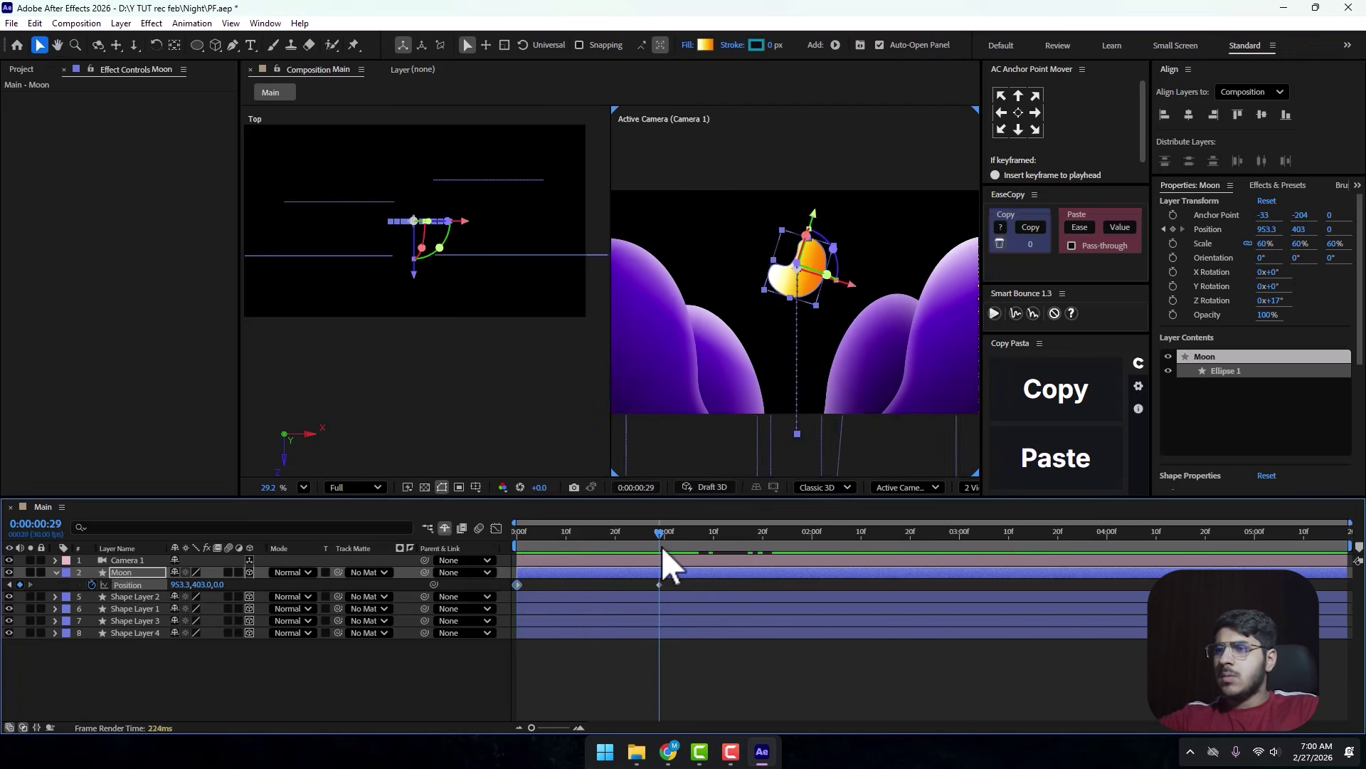
Keyframe Moon's Z Rotation from 48° at the first frame to 17° at 0:00:00:29, and preview the rotation.
{"action": "key", "text": "Home"}
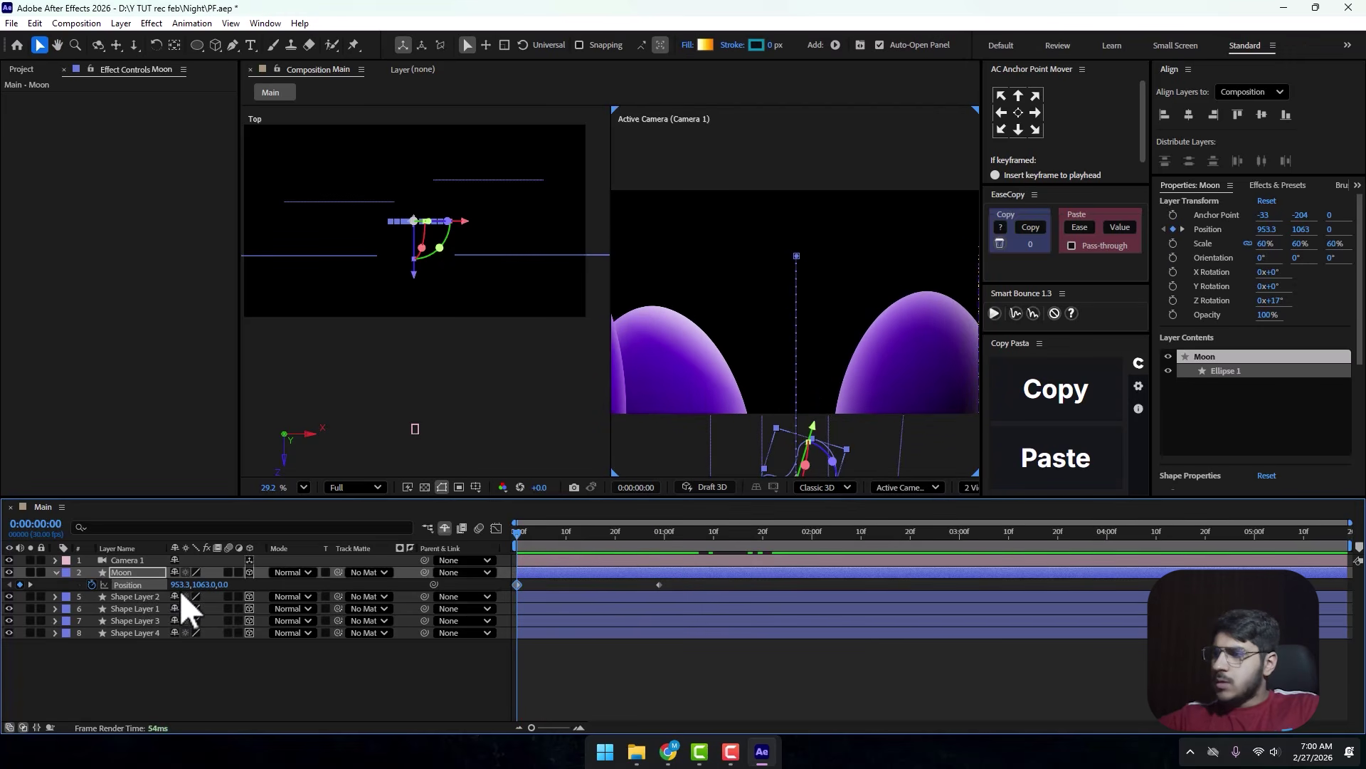
{"action": "key", "text": "r"}
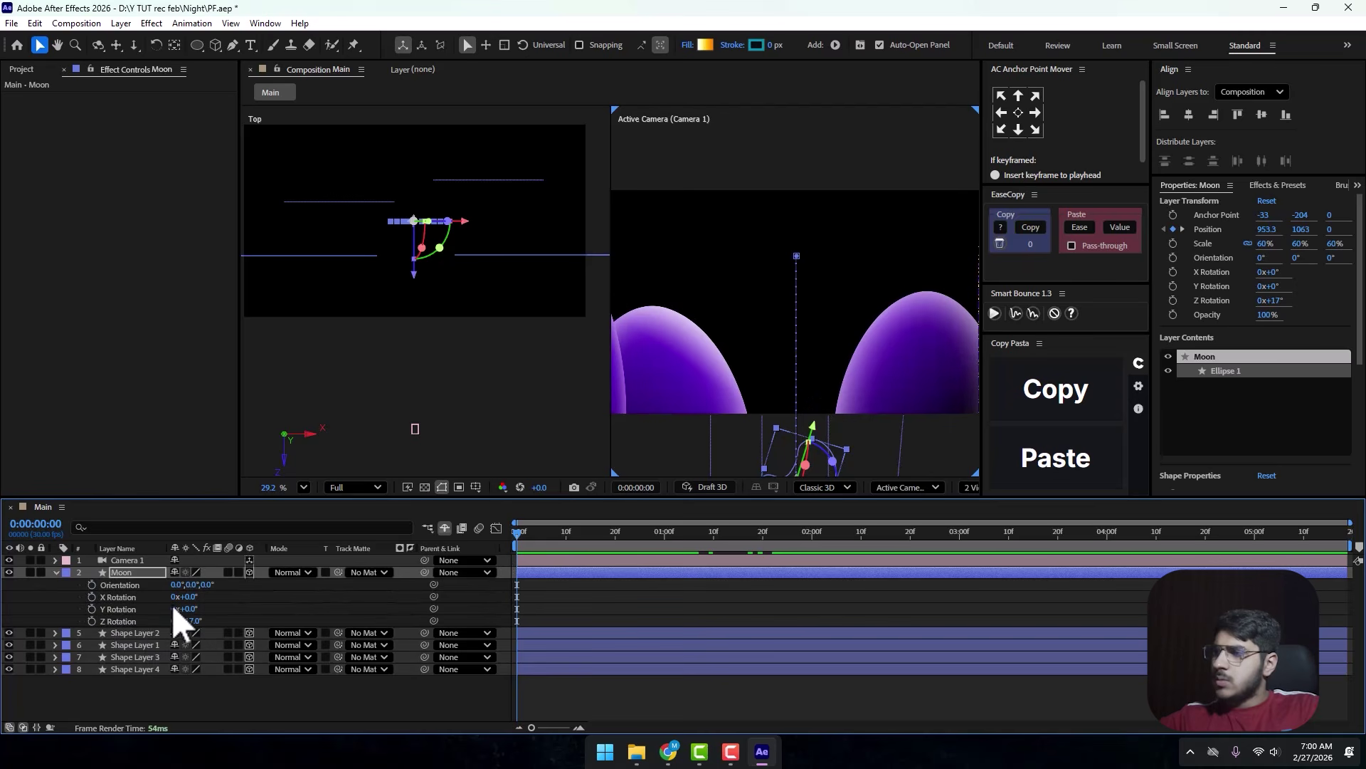
{"action": "mouse_move", "coordinate": [191, 609]}
{"action": "left_mouse_down"}
{"action": "mouse_move", "coordinate": [220, 611]}
{"action": "mouse_move", "coordinate": [192, 602]}
{"action": "left_mouse_up"}
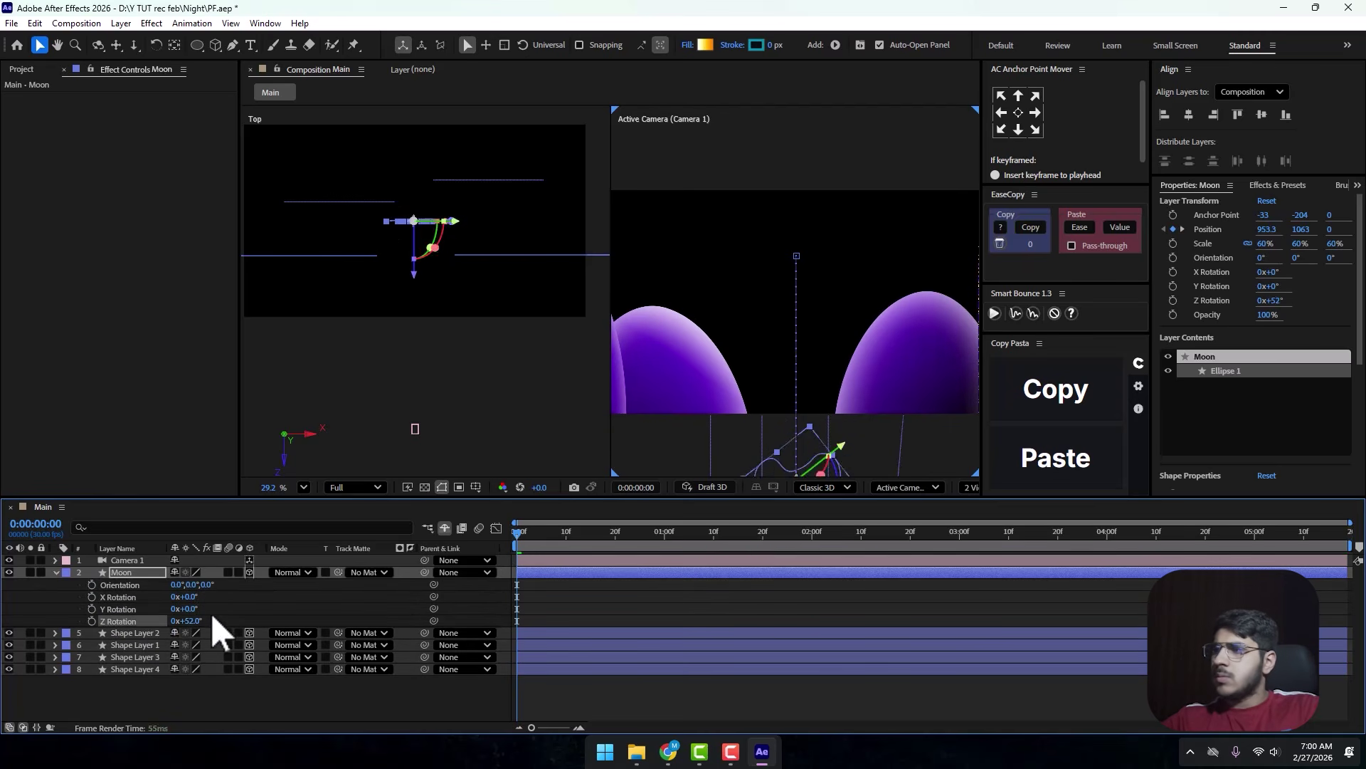
{"action": "key", "text": "u"}
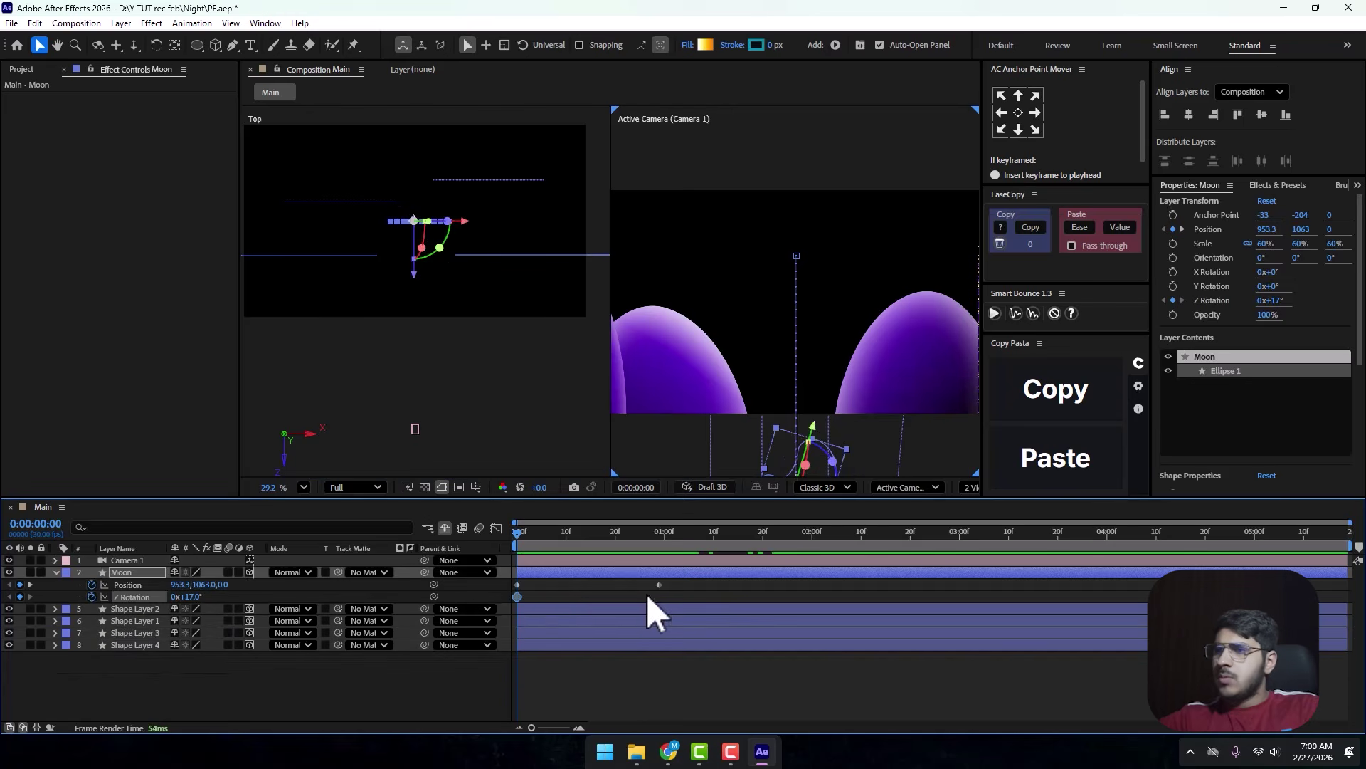
{"action": "left_click", "coordinate": [646, 601]}
{"action": "left_click_drag", "start_coordinate": [518, 596], "coordinate": [659, 595]}
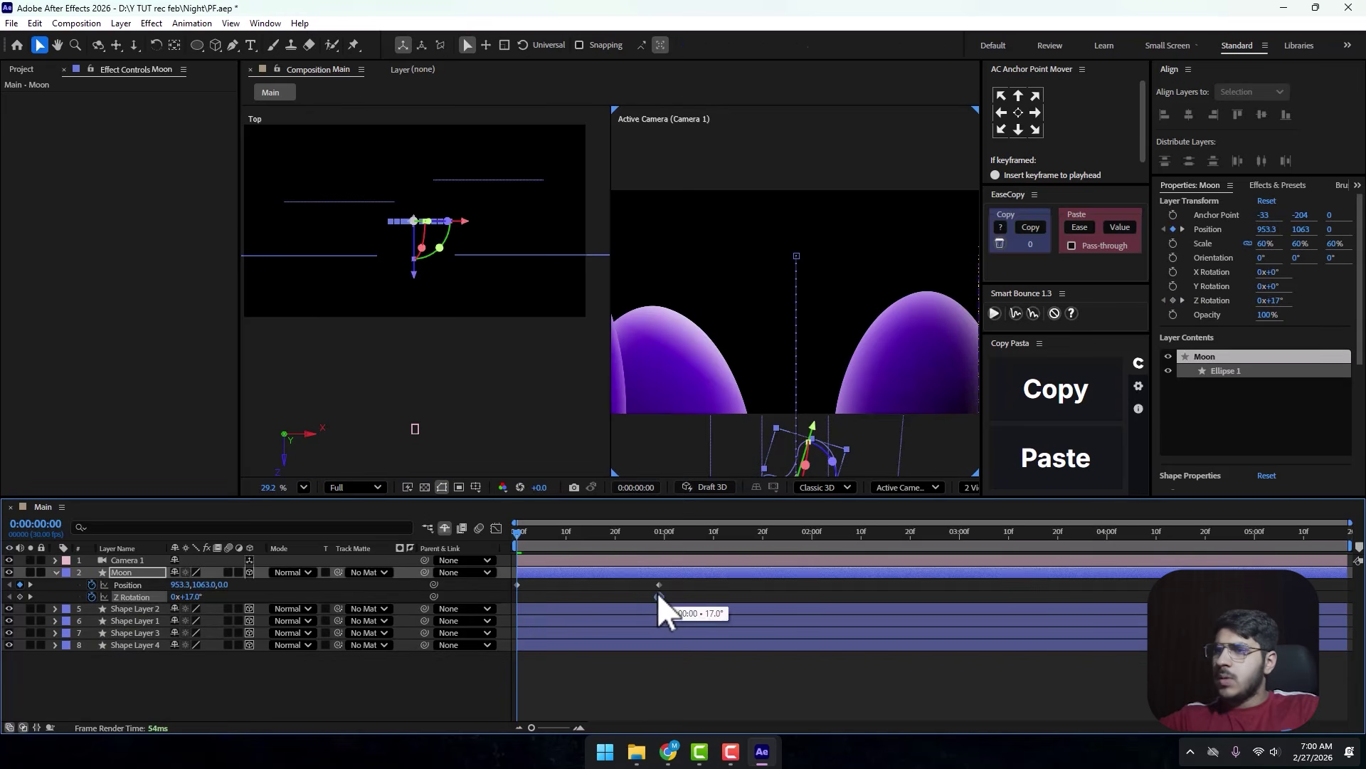
{"action": "left_click", "coordinate": [632, 589]}
{"action": "left_click_drag", "start_coordinate": [187, 596], "coordinate": [209, 594]}
{"action": "key", "text": "space"}
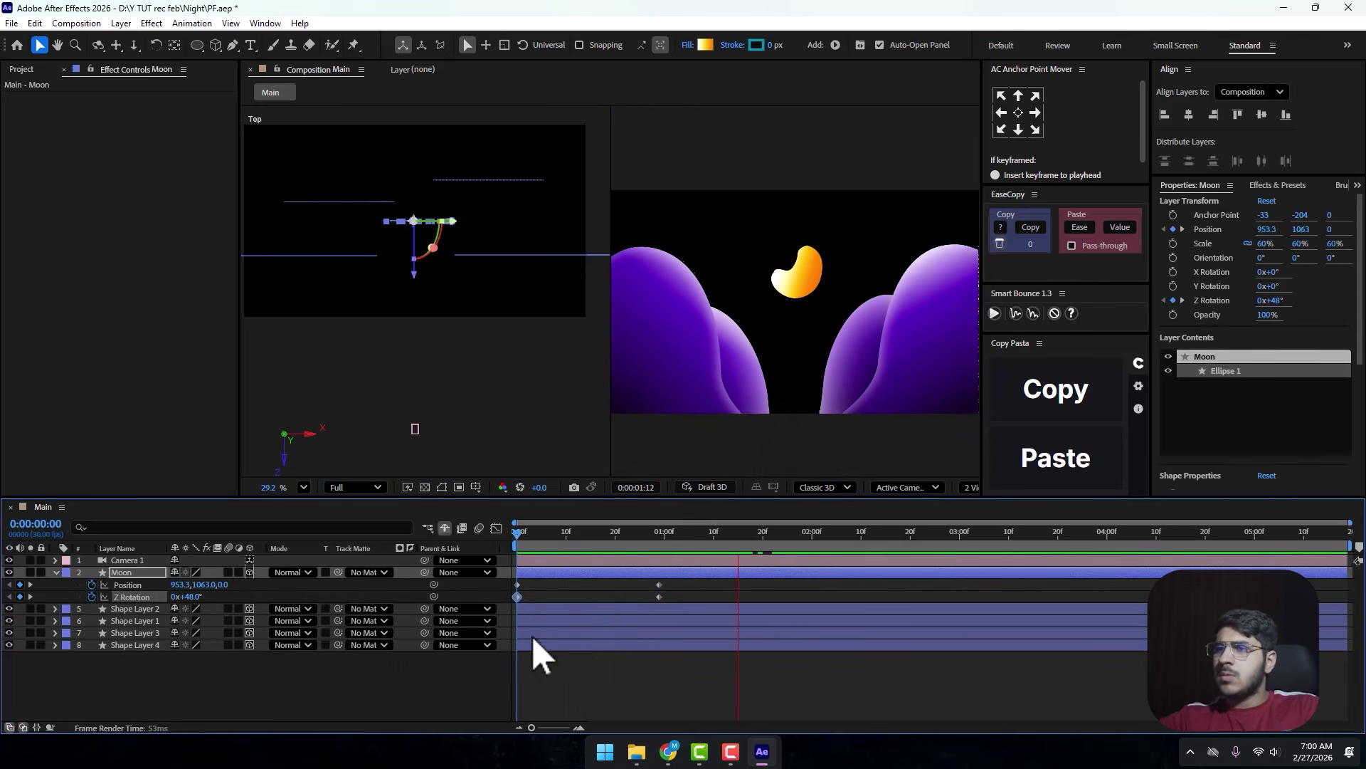
{"action": "key", "text": "space"}
Apply Easy Ease to all of Moon's keyframes, reshape their speed curve to peak early with a gradual slowdown, and preview.
{"action": "left_click_drag", "start_coordinate": [678, 583], "coordinate": [527, 642]}
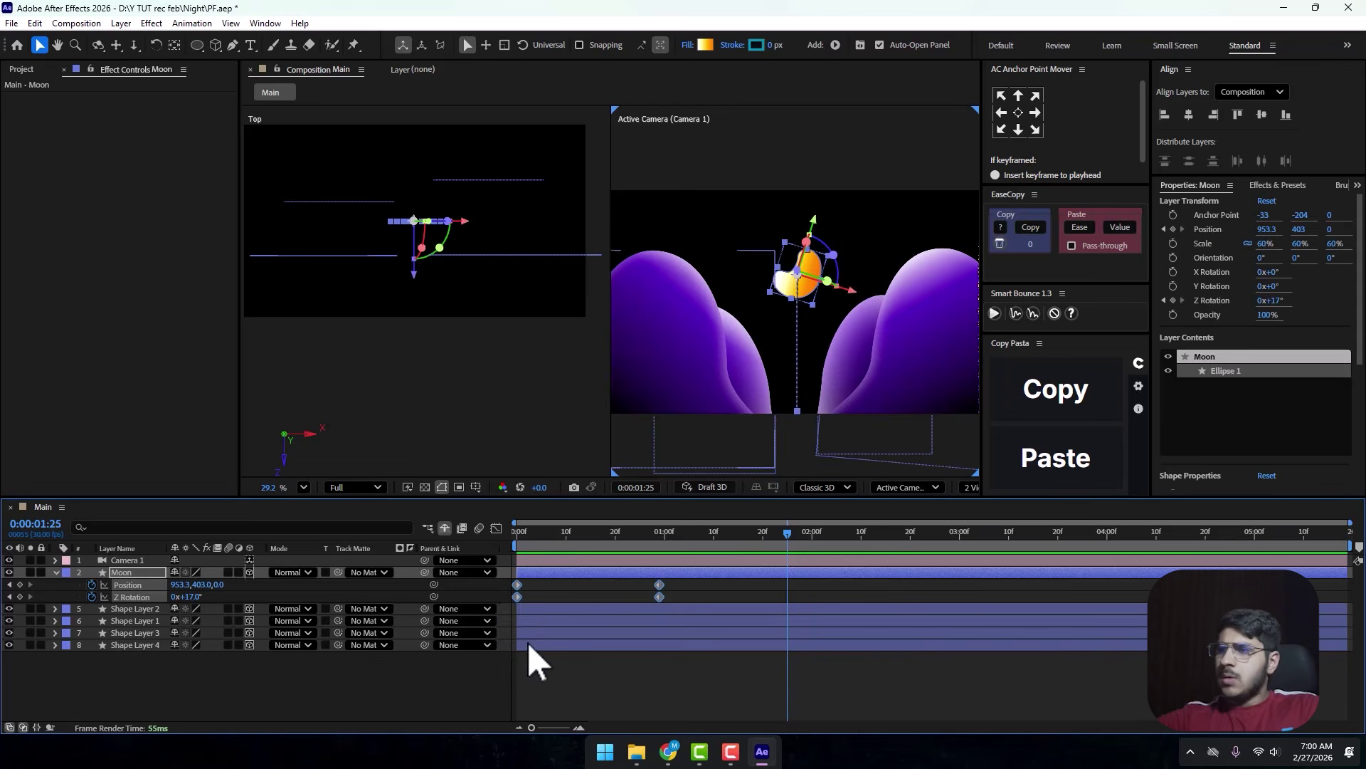
{"action": "mouse_move", "coordinate": [632, 585]}
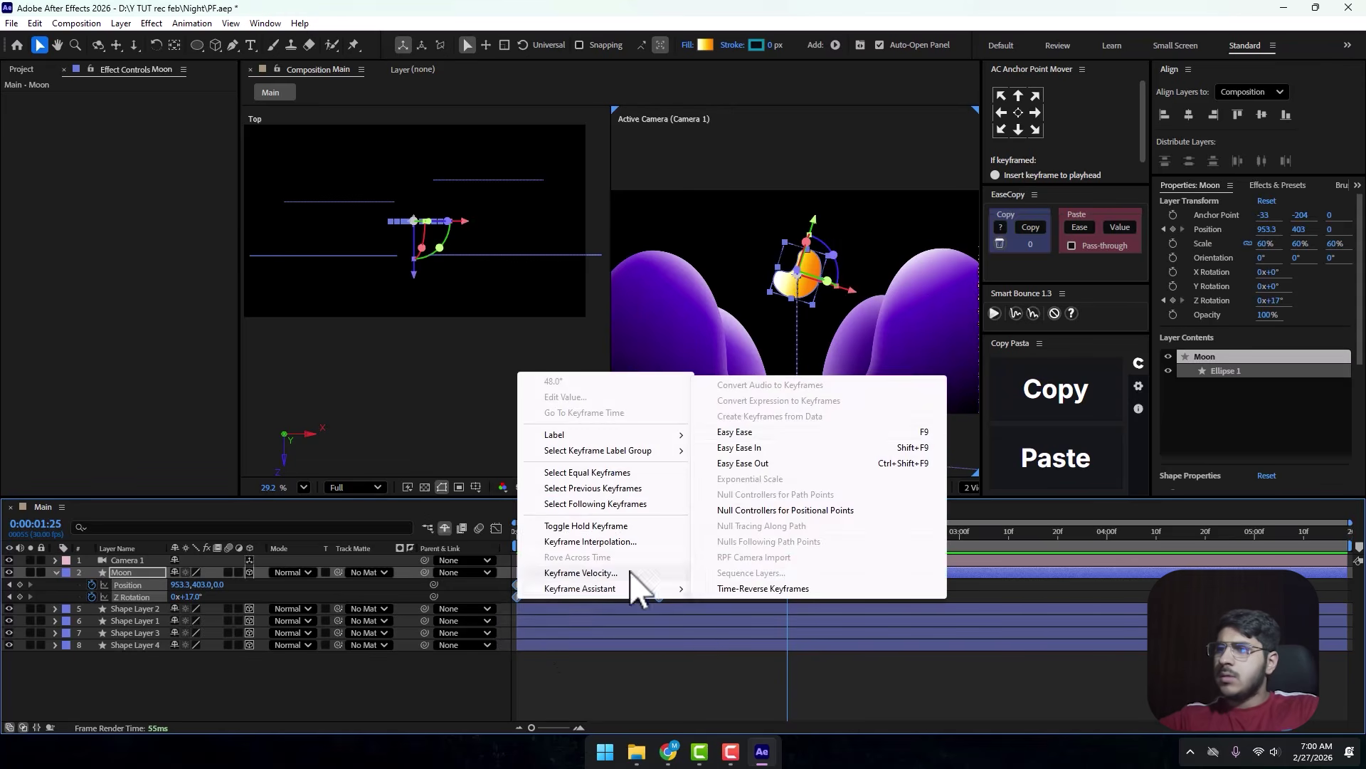
{"action": "left_click", "coordinate": [782, 430]}
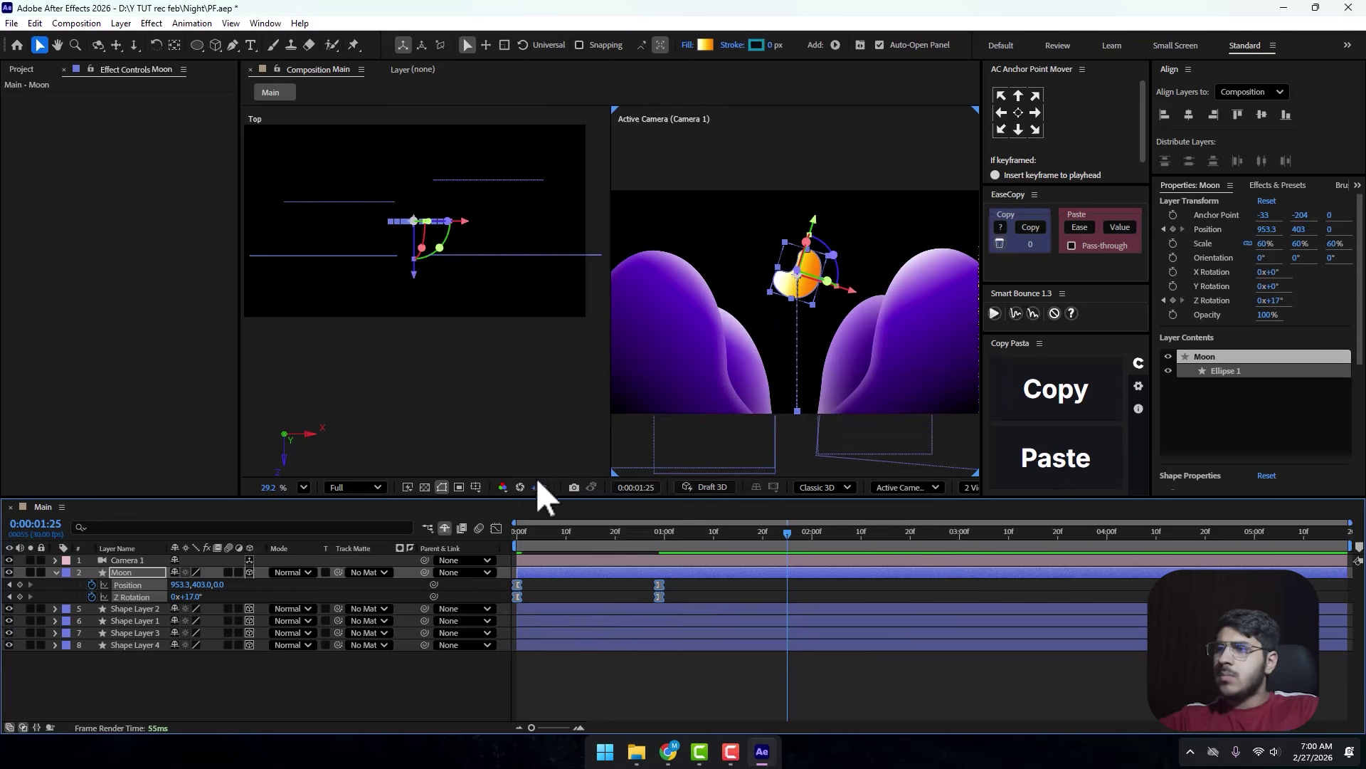
{"action": "left_click", "coordinate": [496, 528]}
{"action": "left_click_drag", "start_coordinate": [686, 585], "coordinate": [560, 687]}
{"action": "key", "text": "Home"}
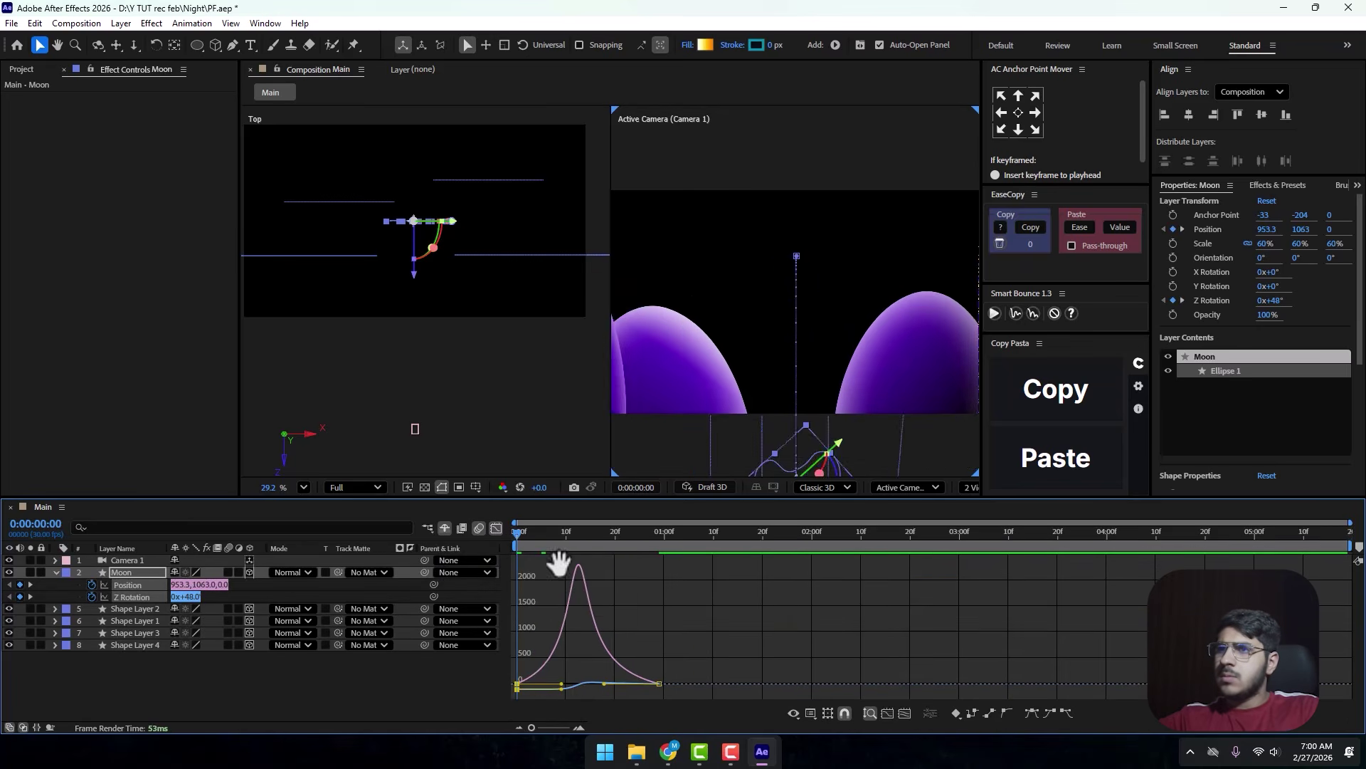
{"action": "key", "text": "space"}
{"action": "key", "text": "space"}
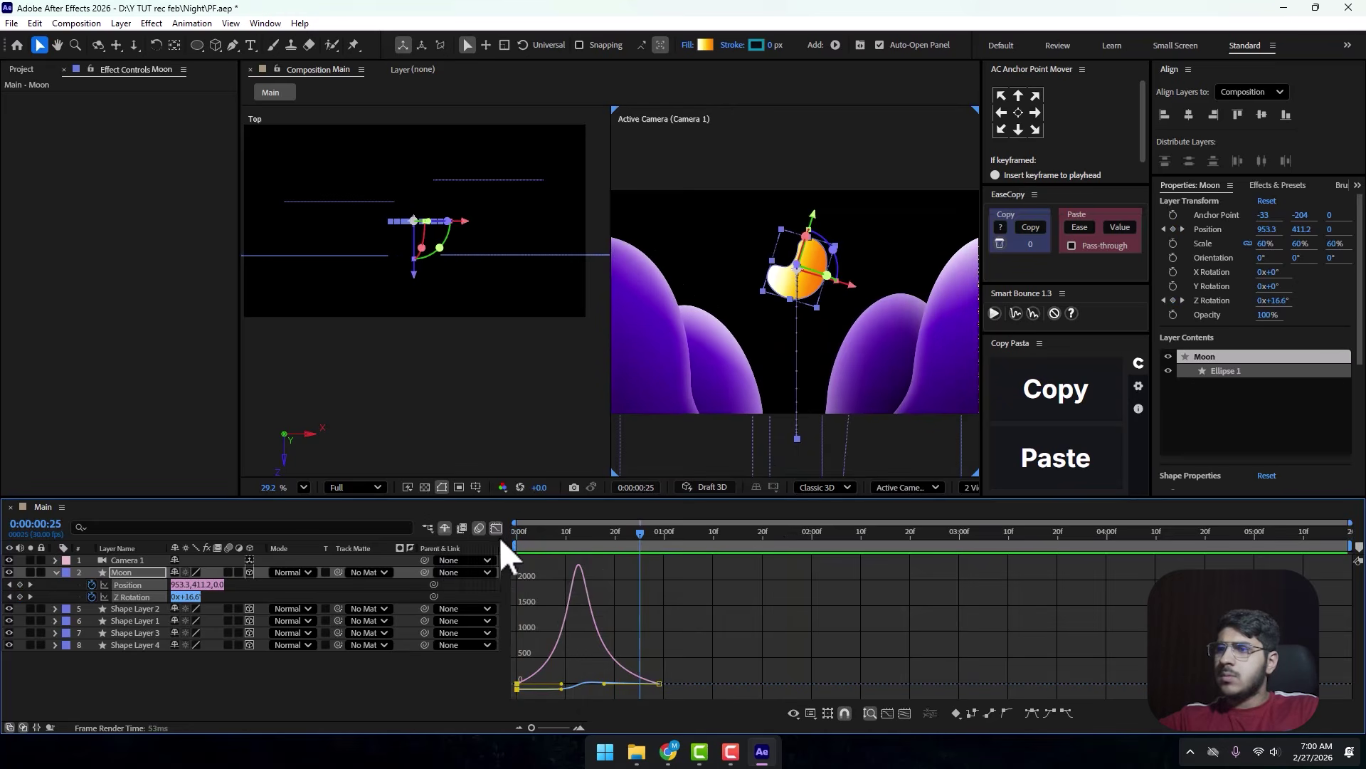
Set Moon's Z Rotation keyframes to -2° at 0:00:00:29 and 55° at the first frame.
{"action": "left_click", "coordinate": [496, 528]}
{"action": "key", "text": "F2"}
{"action": "left_click", "coordinate": [30, 596]}
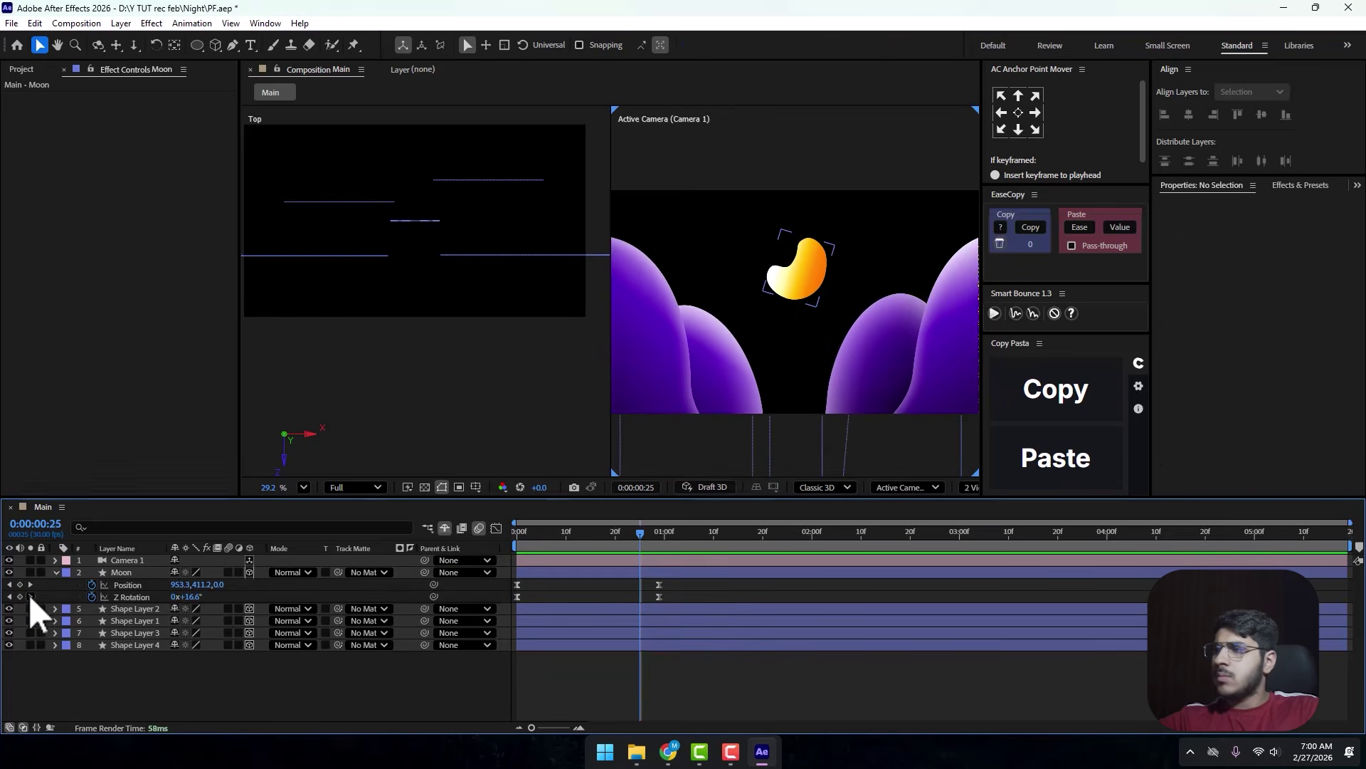
{"action": "left_click_drag", "start_coordinate": [203, 595], "coordinate": [186, 595]}
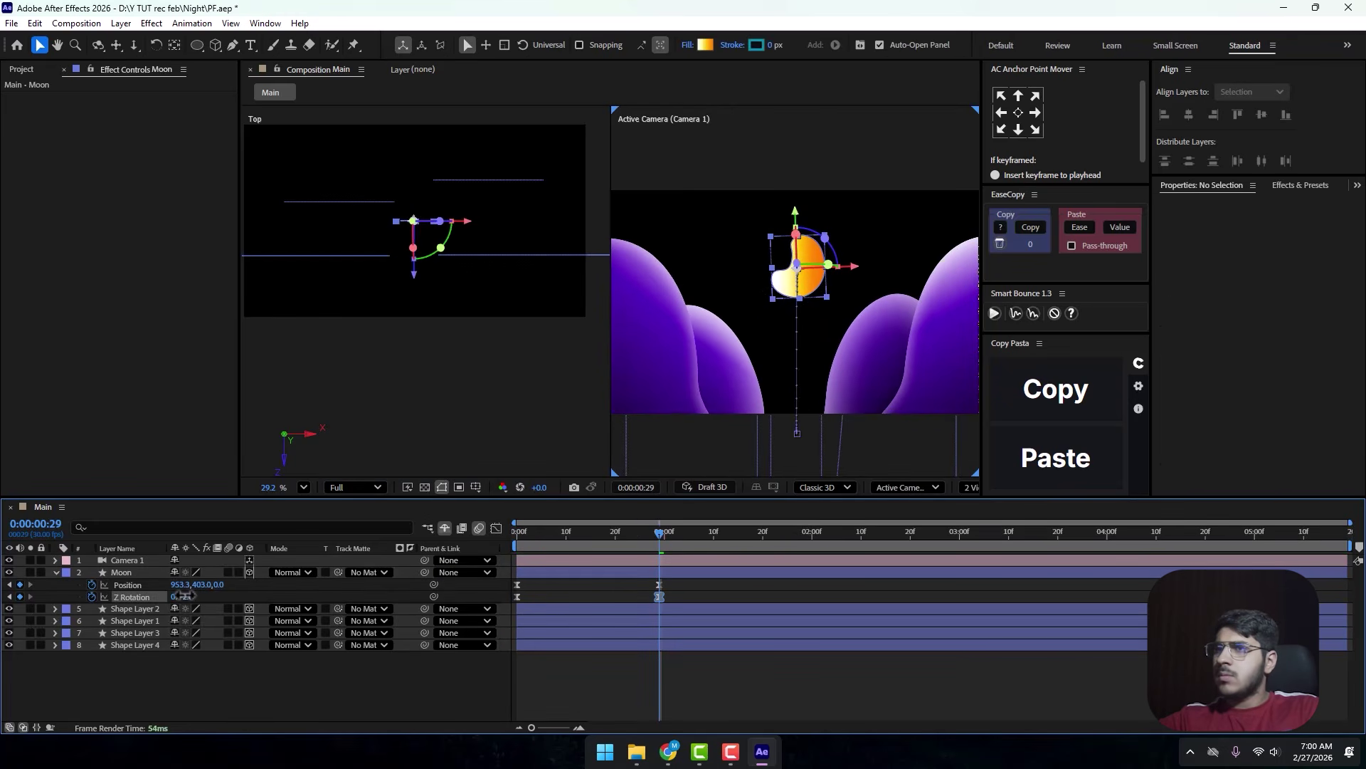
{"action": "left_click", "coordinate": [9, 596]}
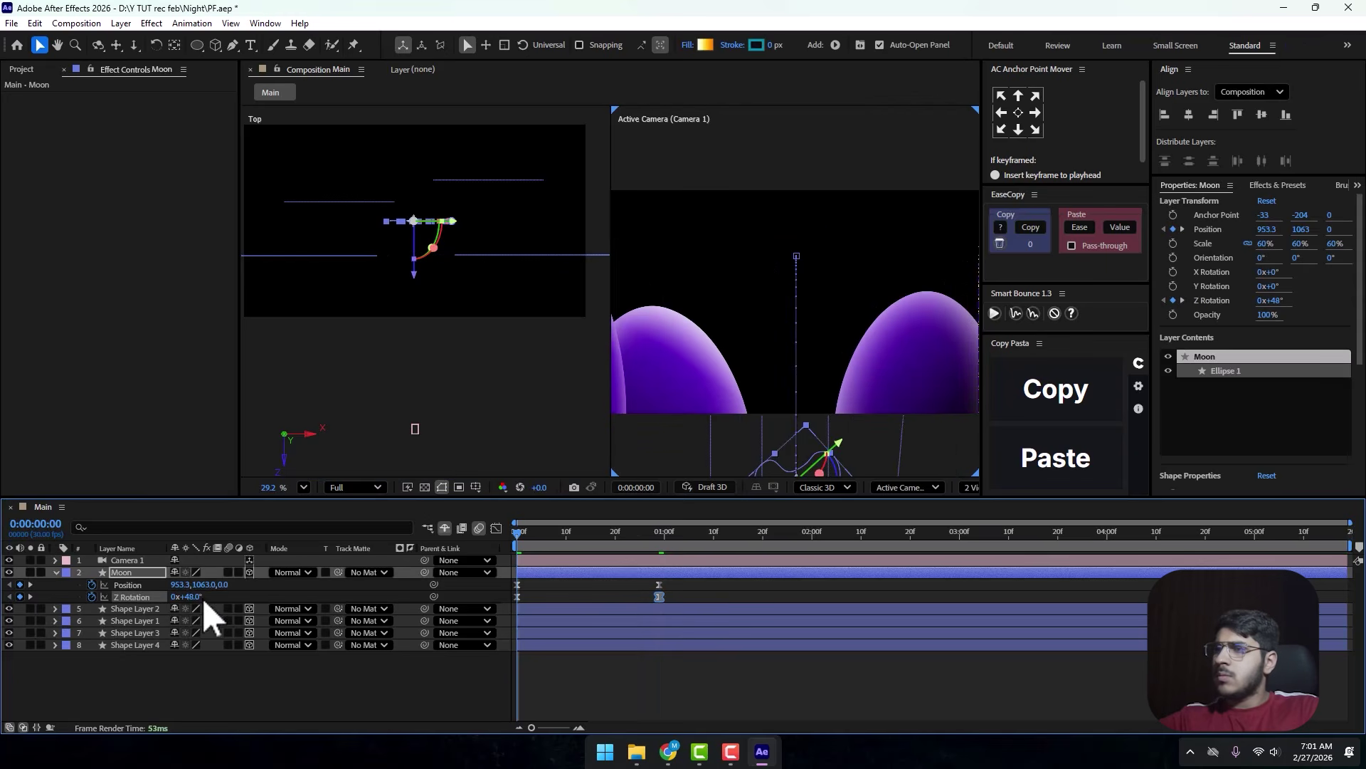
{"action": "left_click_drag", "start_coordinate": [199, 597], "coordinate": [204, 597]}
Shift Camera 1's position keyframes so the first sits at about 0:00:00:19 and the second at about 0:00:02:11, and preview.
{"action": "left_click", "coordinate": [559, 560]}
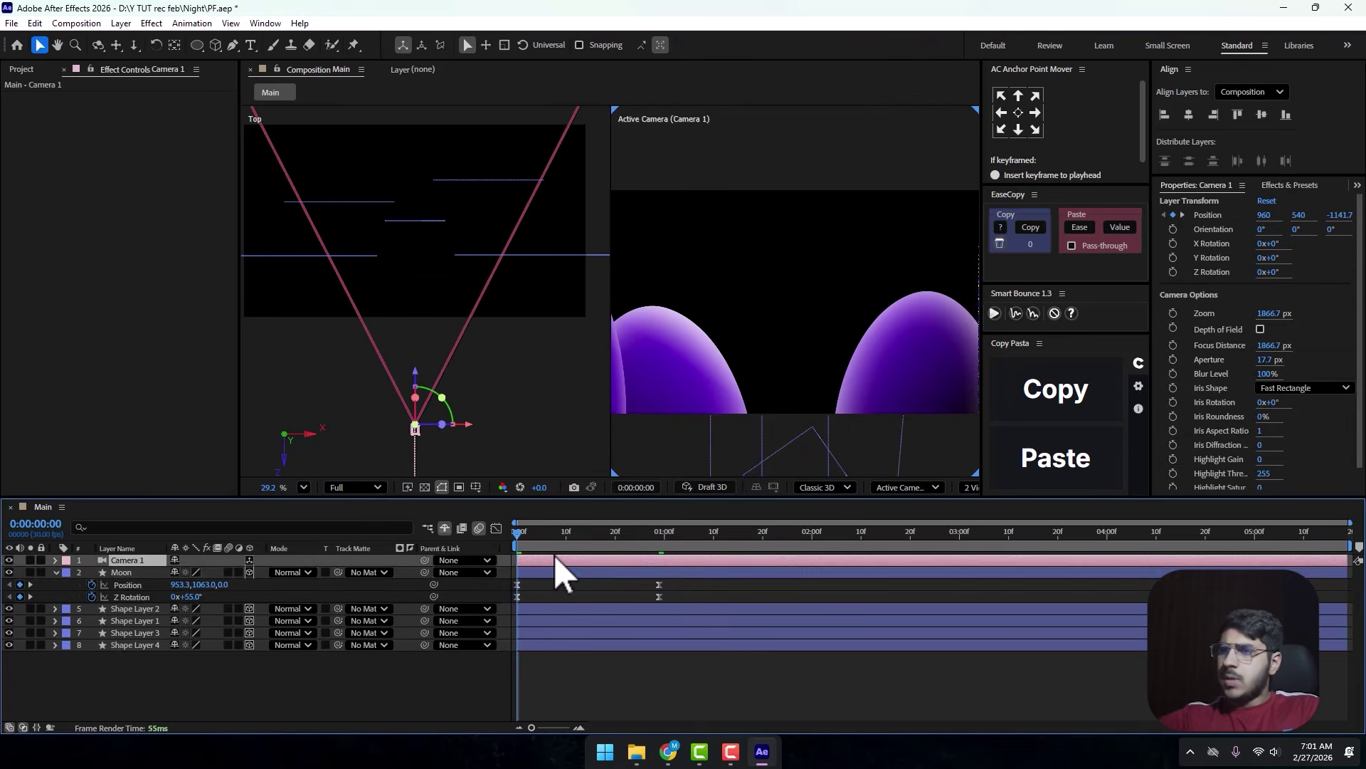
{"action": "key", "text": "p"}
{"action": "left_click_drag", "start_coordinate": [796, 567], "coordinate": [610, 573]}
{"action": "left_click", "coordinate": [746, 604]}
{"action": "key", "text": "space"}
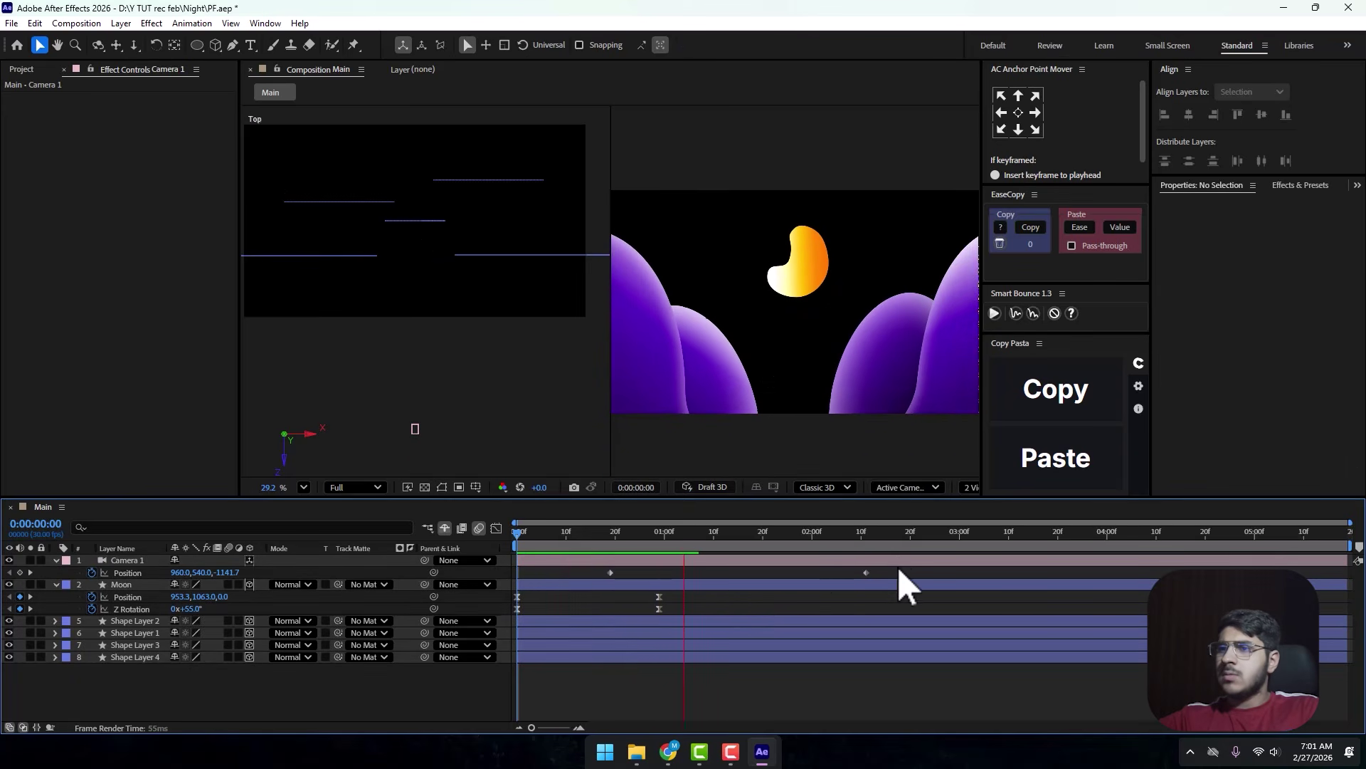
{"action": "key", "text": "space"}
Apply Easy Ease to both Camera 1 position keyframes and reshape the speed curve to peak early with a long slowdown, and preview.
{"action": "left_click", "coordinate": [588, 572]}
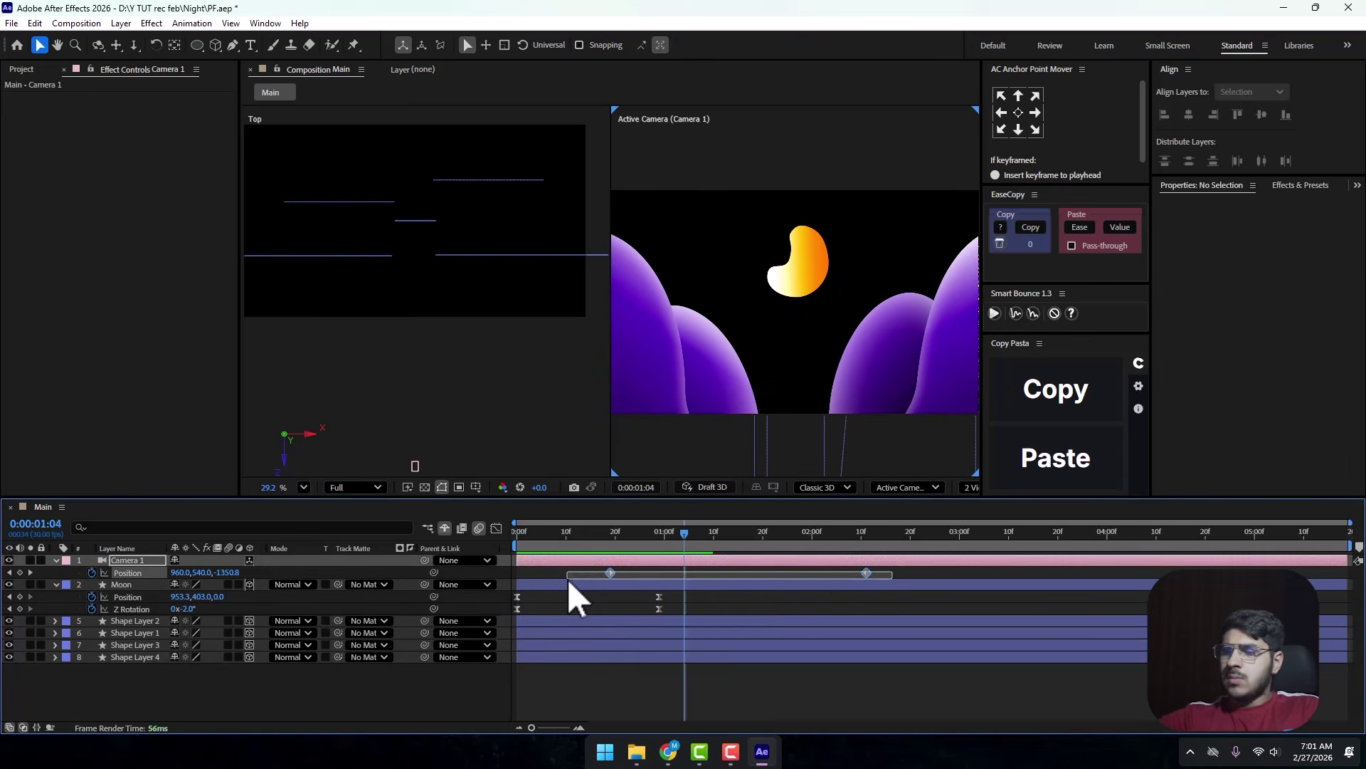
{"action": "right_click", "coordinate": [610, 573]}
{"action": "mouse_move", "coordinate": [669, 565]}
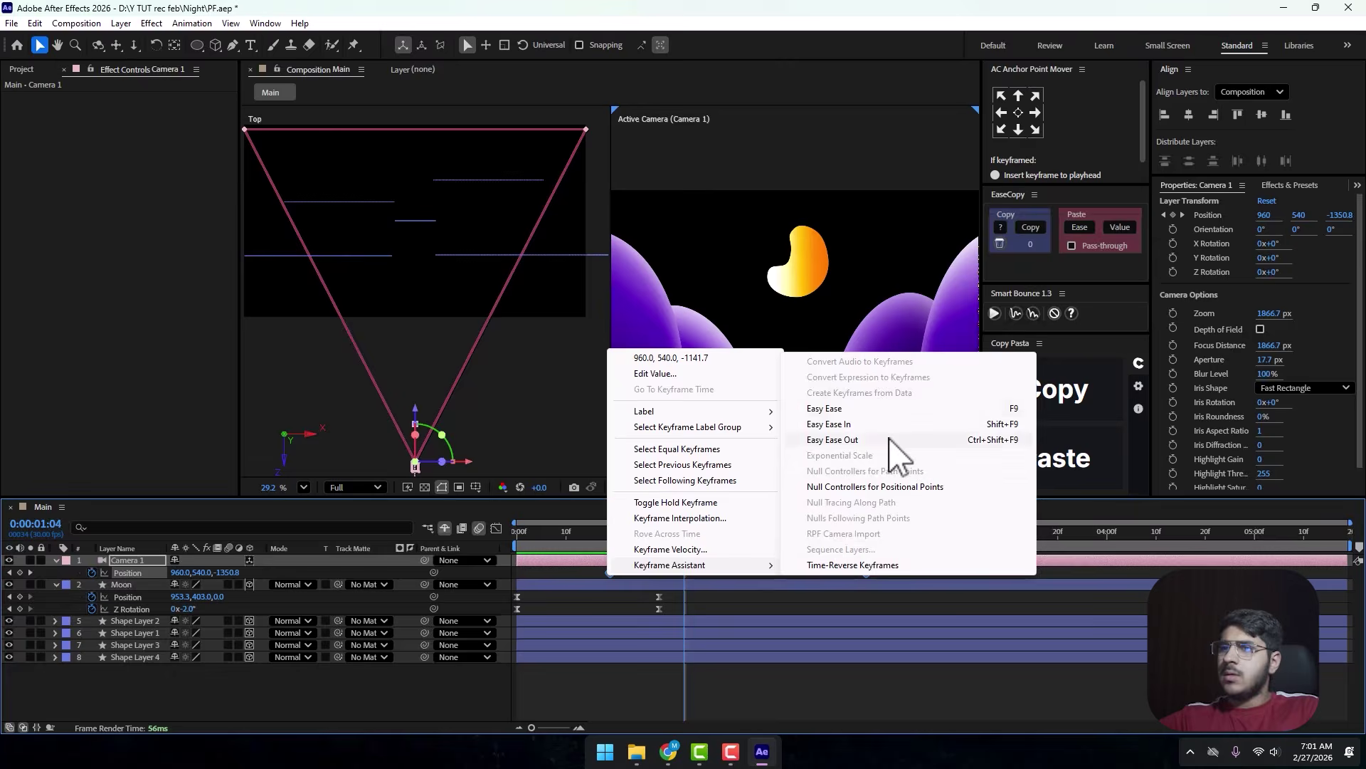
{"action": "left_click", "coordinate": [863, 408]}
{"action": "left_click", "coordinate": [496, 527]}
{"action": "left_click_drag", "start_coordinate": [636, 699], "coordinate": [738, 689]}
{"action": "key", "text": "Home"}
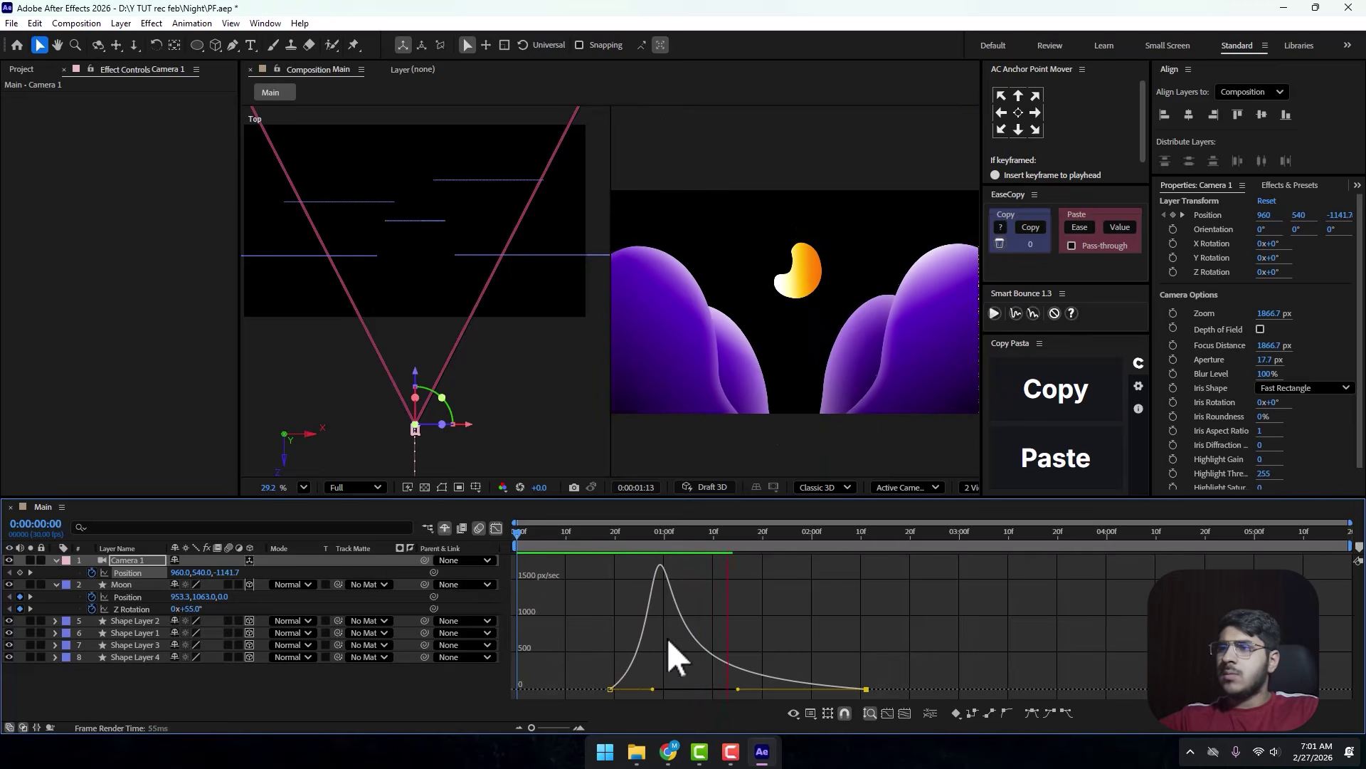
{"action": "left_click", "coordinate": [496, 528]}
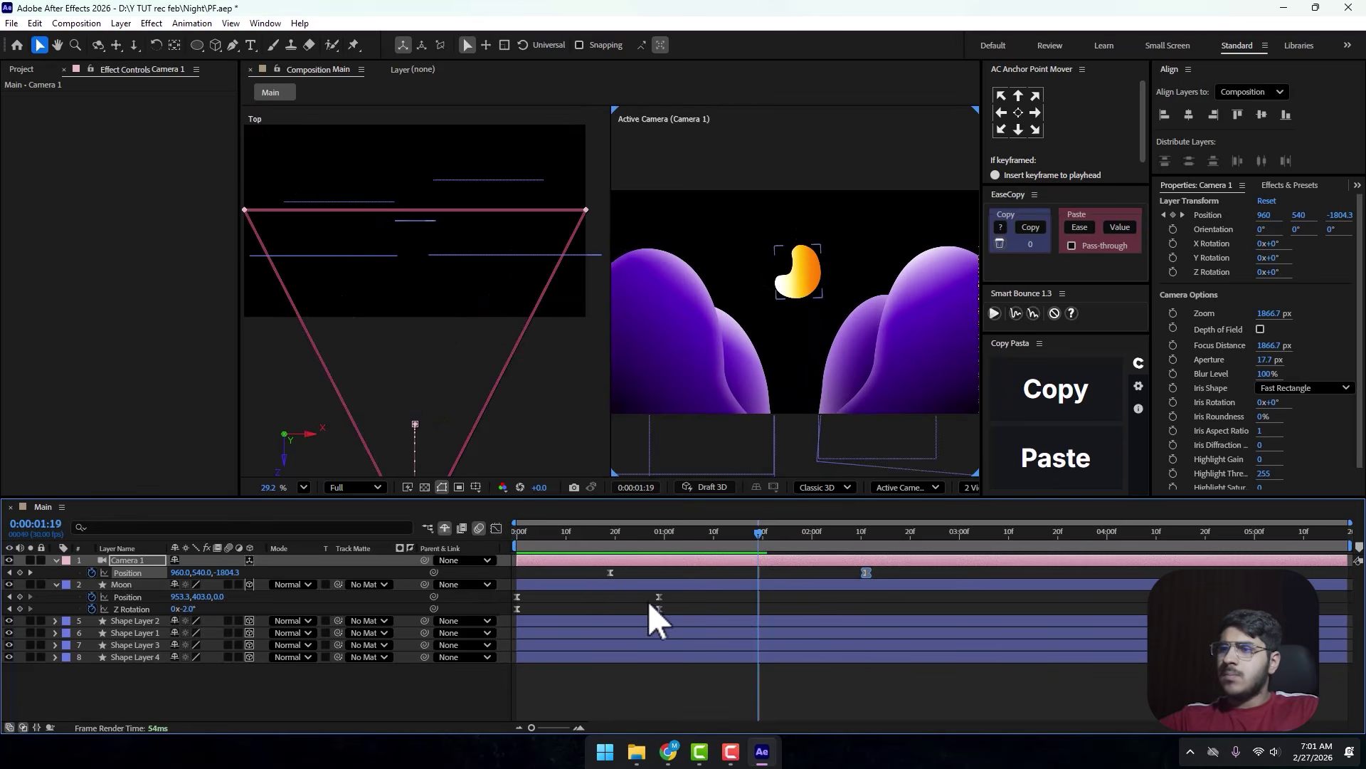
Move Moon's ending Position and Z Rotation keyframes to about 0:00:01:12, and preview the slower rise.
{"action": "left_click_drag", "start_coordinate": [649, 603], "coordinate": [707, 634]}
{"action": "left_click", "coordinate": [496, 528]}
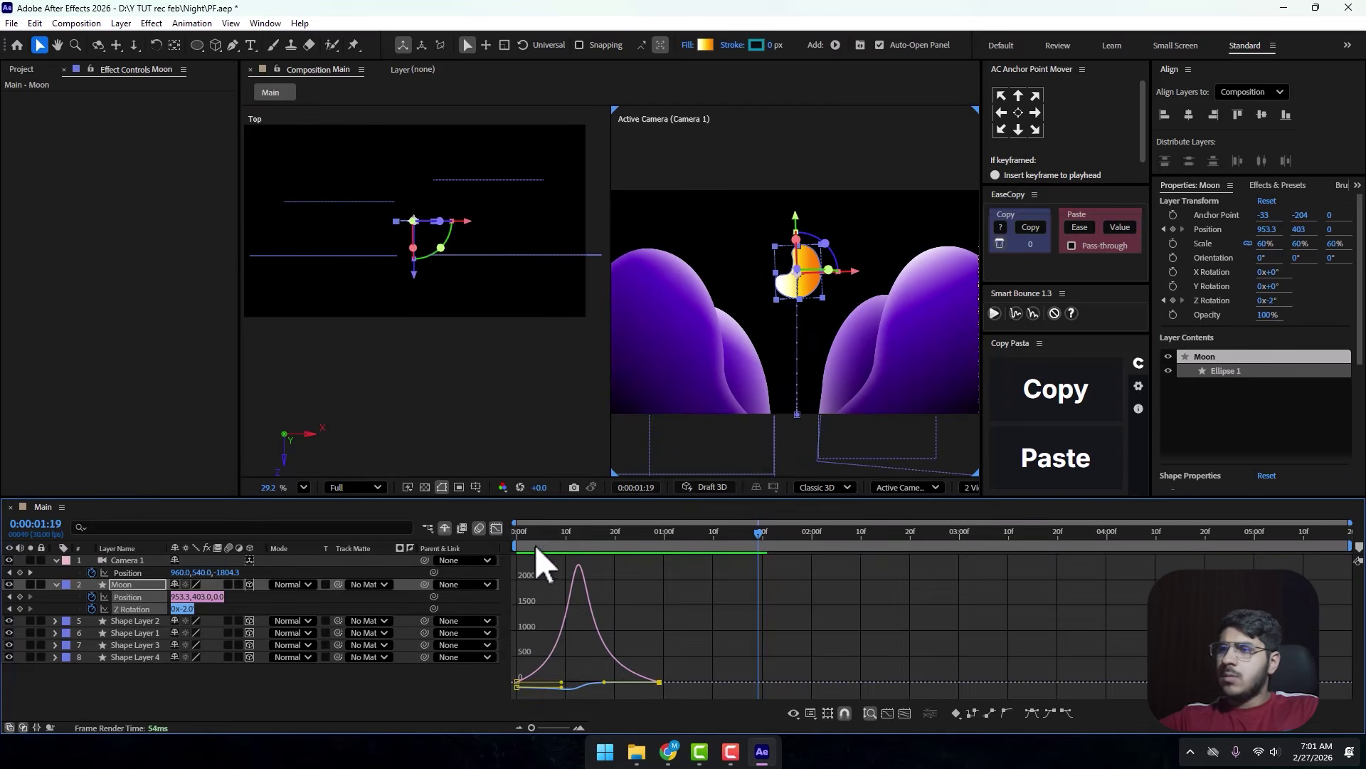
{"action": "key", "text": "shift+F3"}
{"action": "left_click_drag", "start_coordinate": [676, 592], "coordinate": [563, 611]}
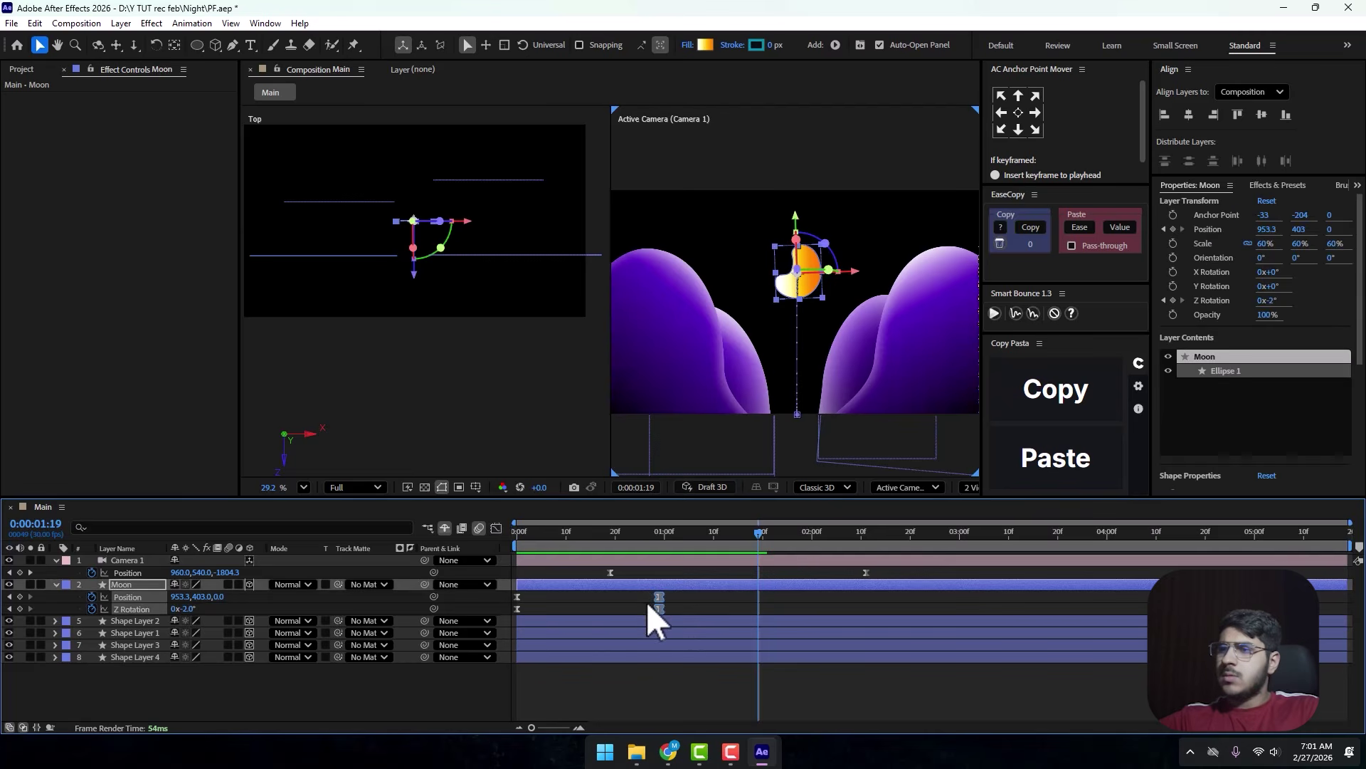
{"action": "left_click_drag", "start_coordinate": [660, 595], "coordinate": [696, 584]}
{"action": "key", "text": "Home"}
{"action": "key", "text": "space"}
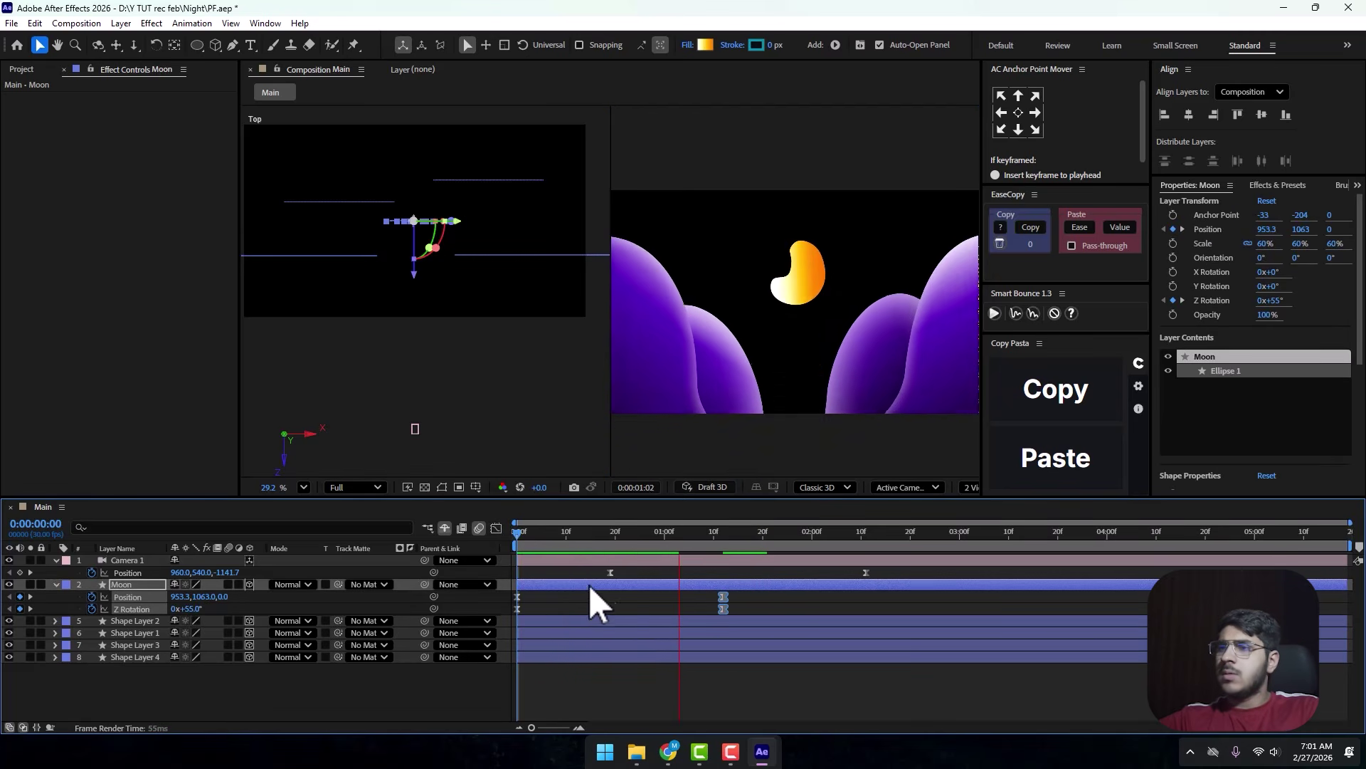
{"action": "key", "text": "space"}
Reduce Moon's scale to 42% and preview the animation from the start.
{"action": "key", "text": "s"}
{"action": "left_click_drag", "start_coordinate": [208, 598], "coordinate": [195, 598]}
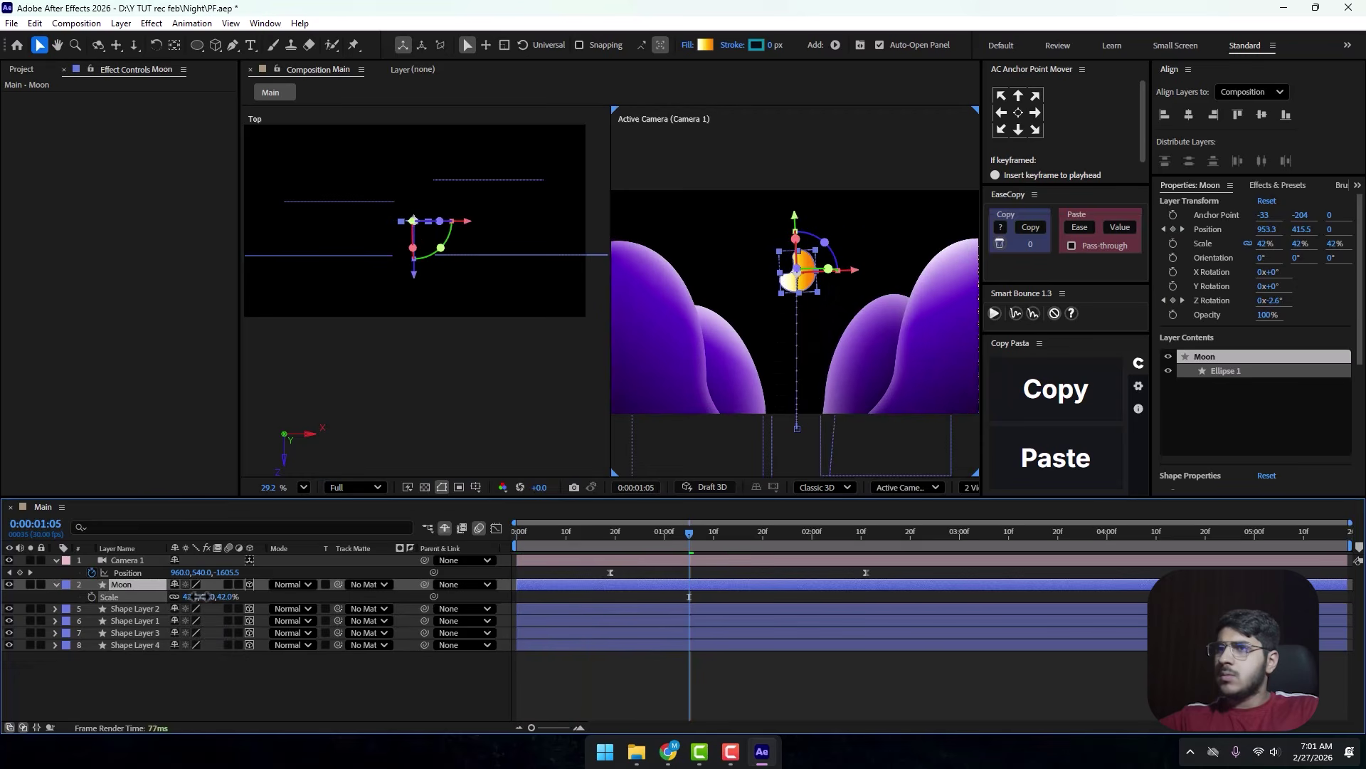
{"action": "key", "text": "s"}
{"action": "key", "text": "Home"}
{"action": "key", "text": "space"}
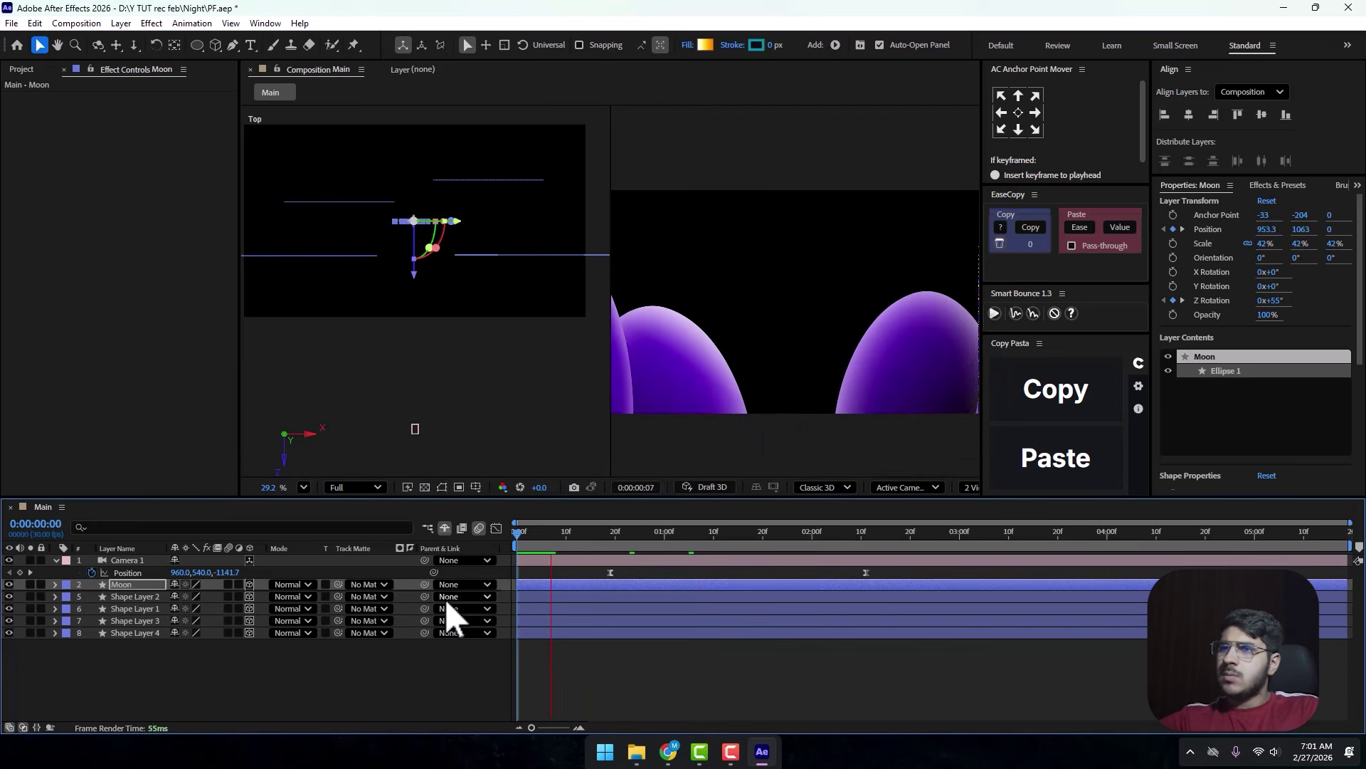
{"action": "key", "text": "space"}
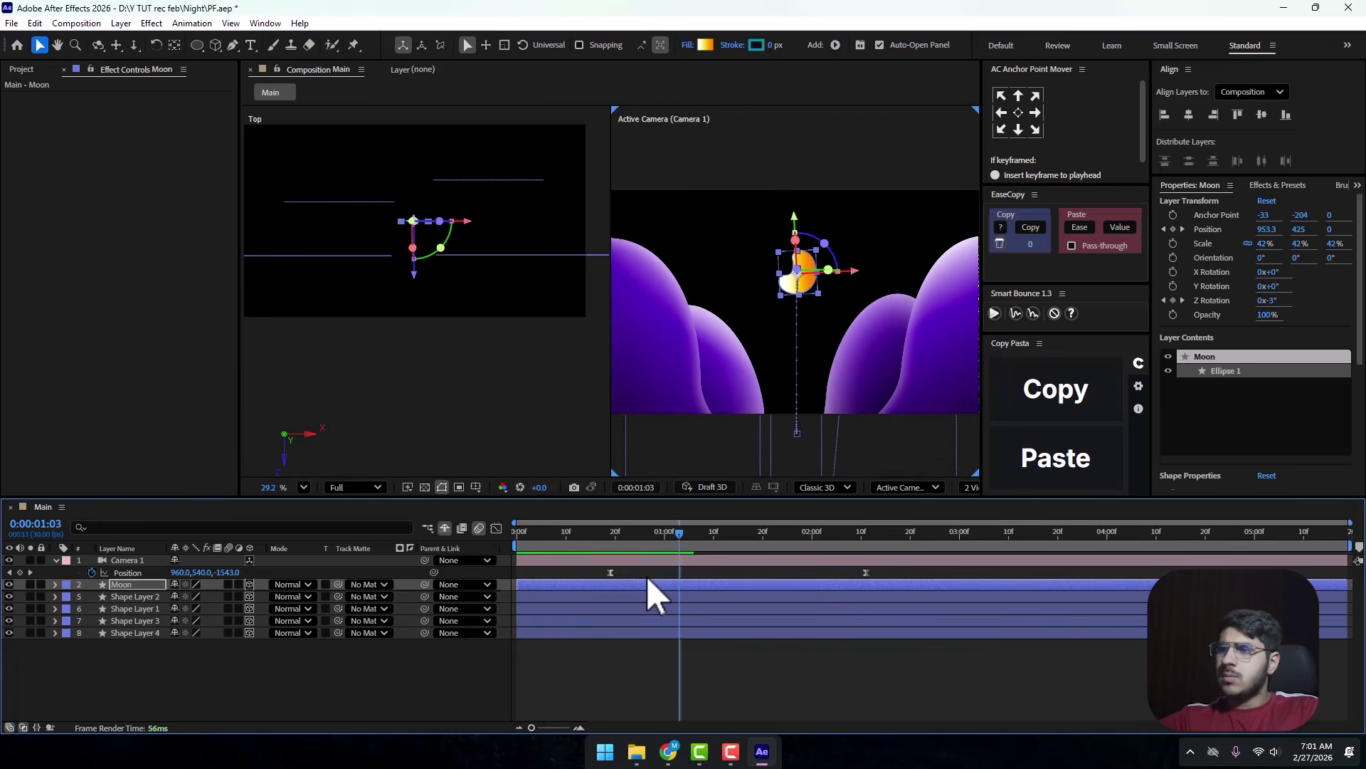
Change the temporal interpolation of both Moon Z Rotation keyframes to Linear, and preview the animation.
{"action": "key", "text": "u"}
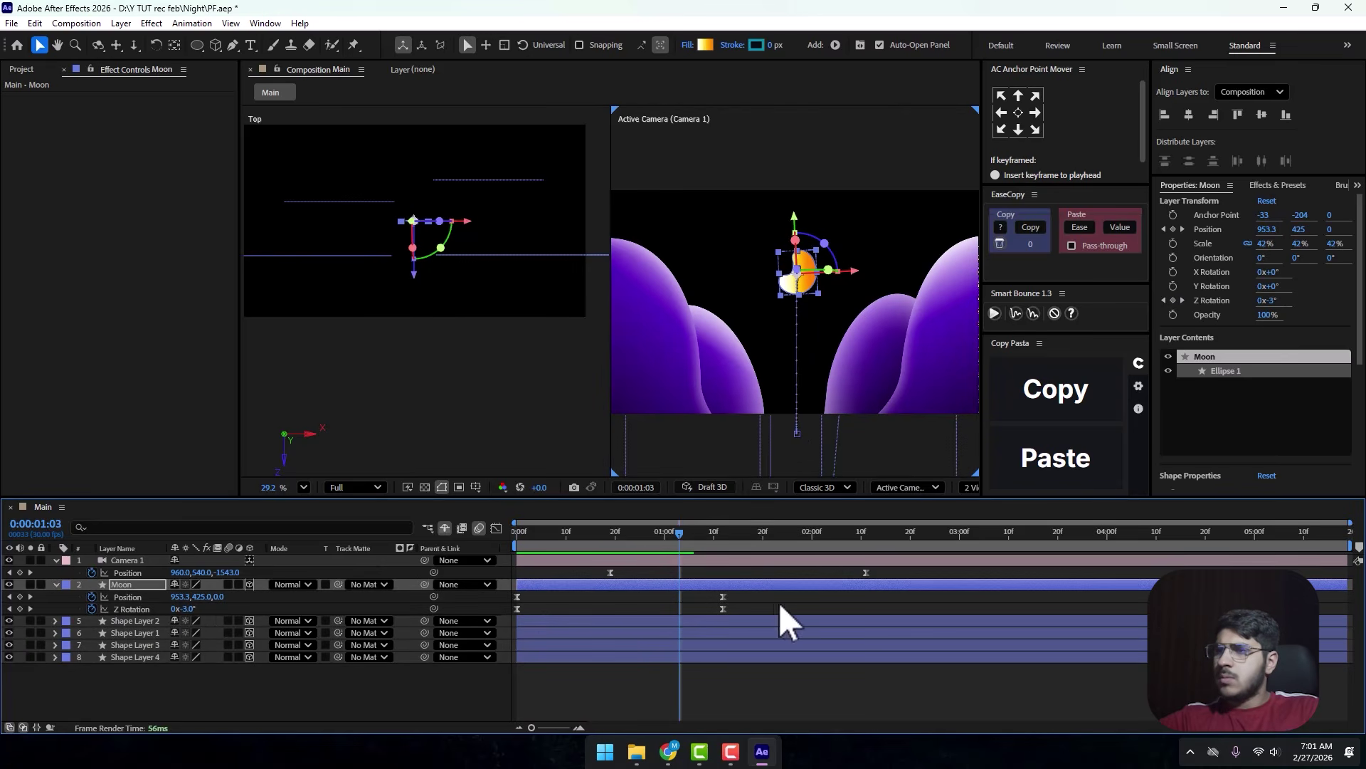
{"action": "left_click_drag", "start_coordinate": [762, 623], "coordinate": [523, 609]}
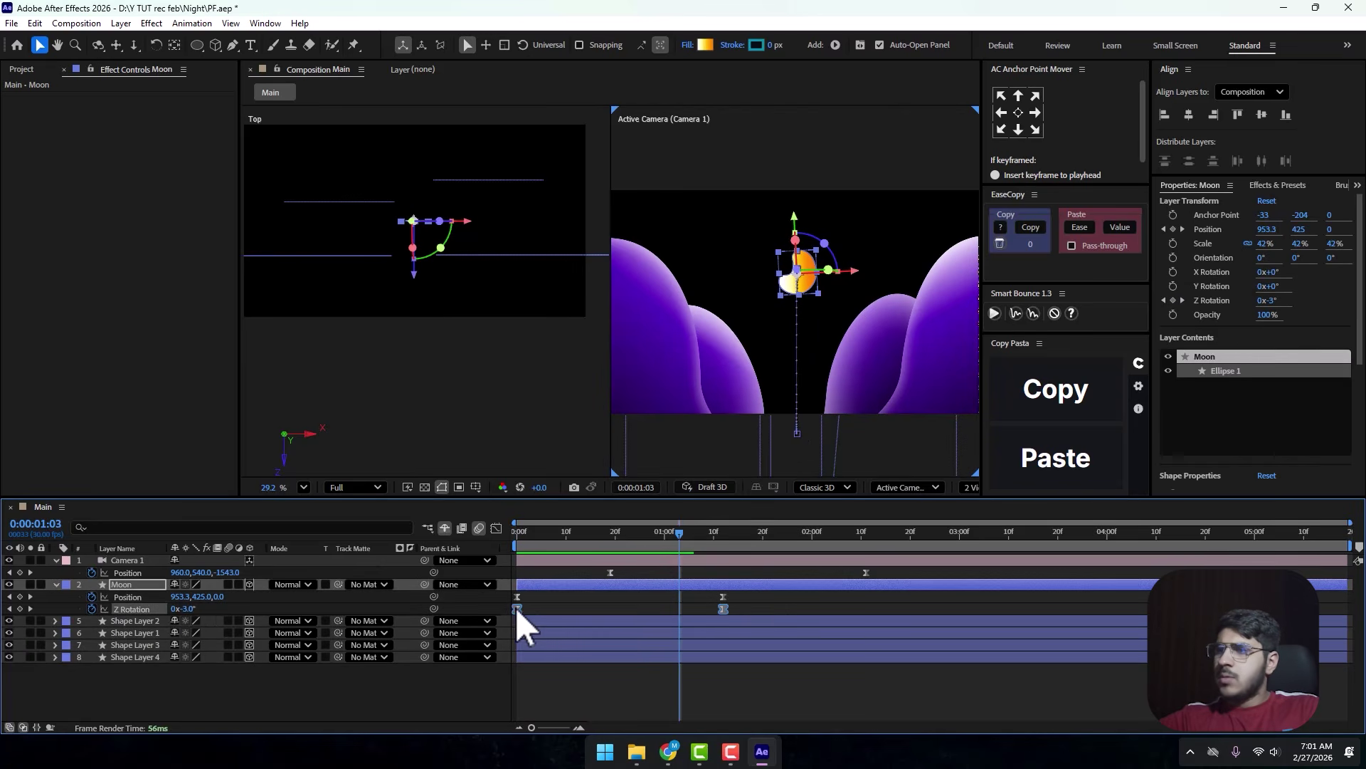
{"action": "right_click", "coordinate": [518, 610]}
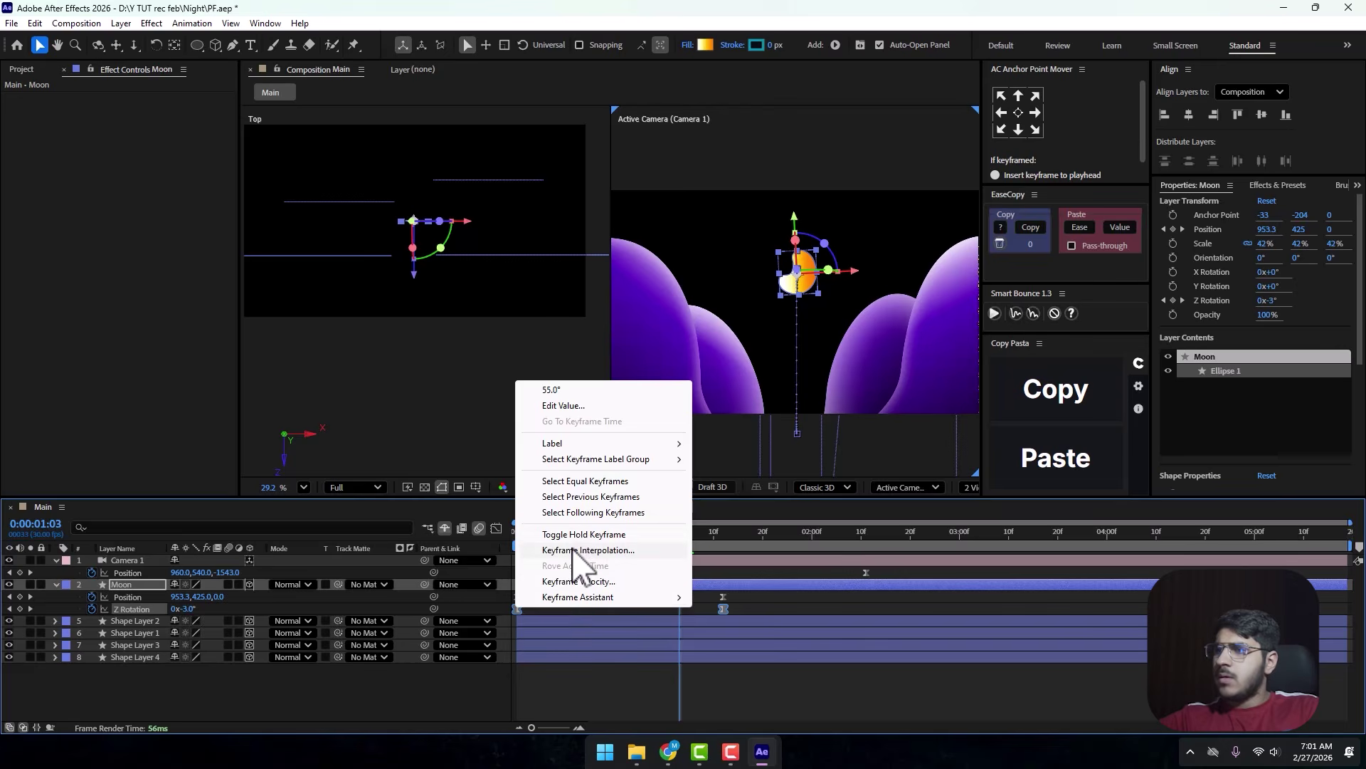
{"action": "left_click", "coordinate": [575, 550]}
{"action": "left_click", "coordinate": [707, 310]}
{"action": "left_click", "coordinate": [702, 353]}
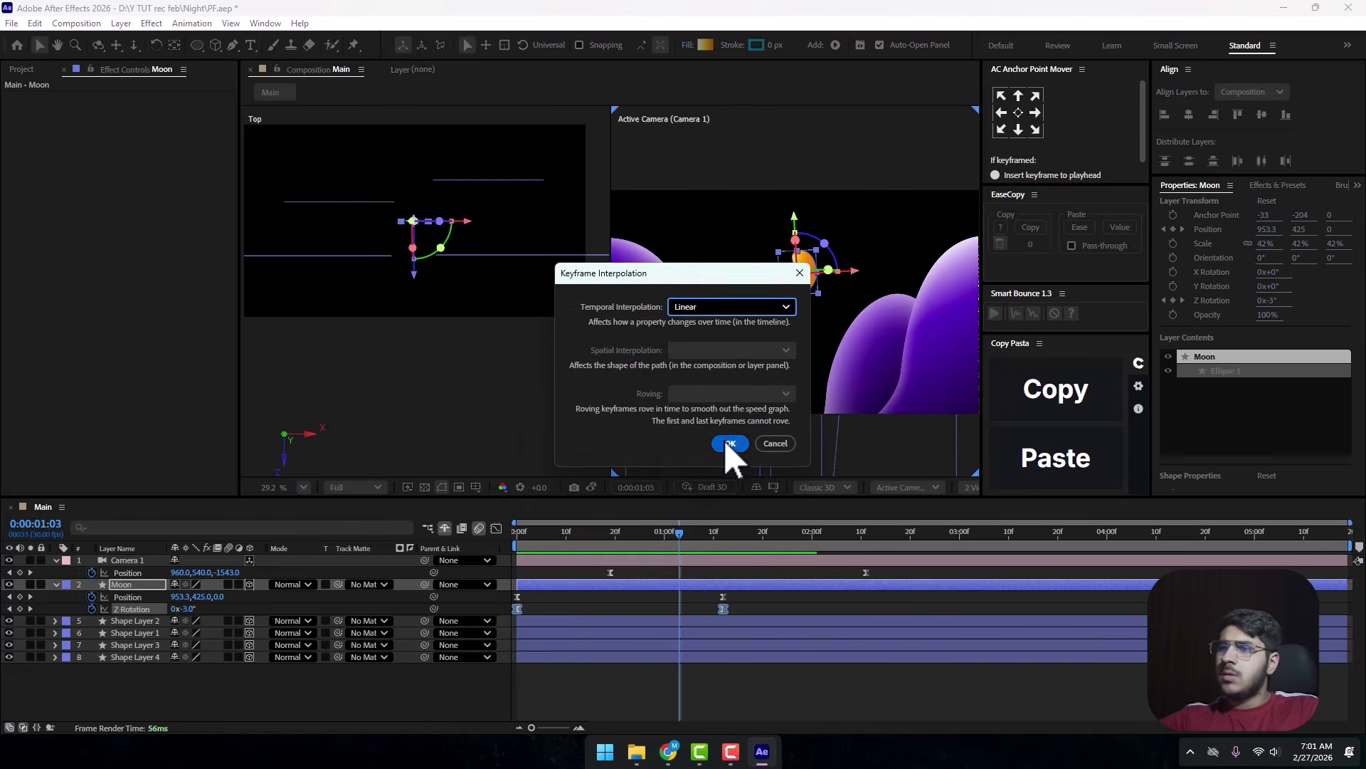
{"action": "left_click", "coordinate": [727, 441]}
{"action": "key", "text": "Home"}
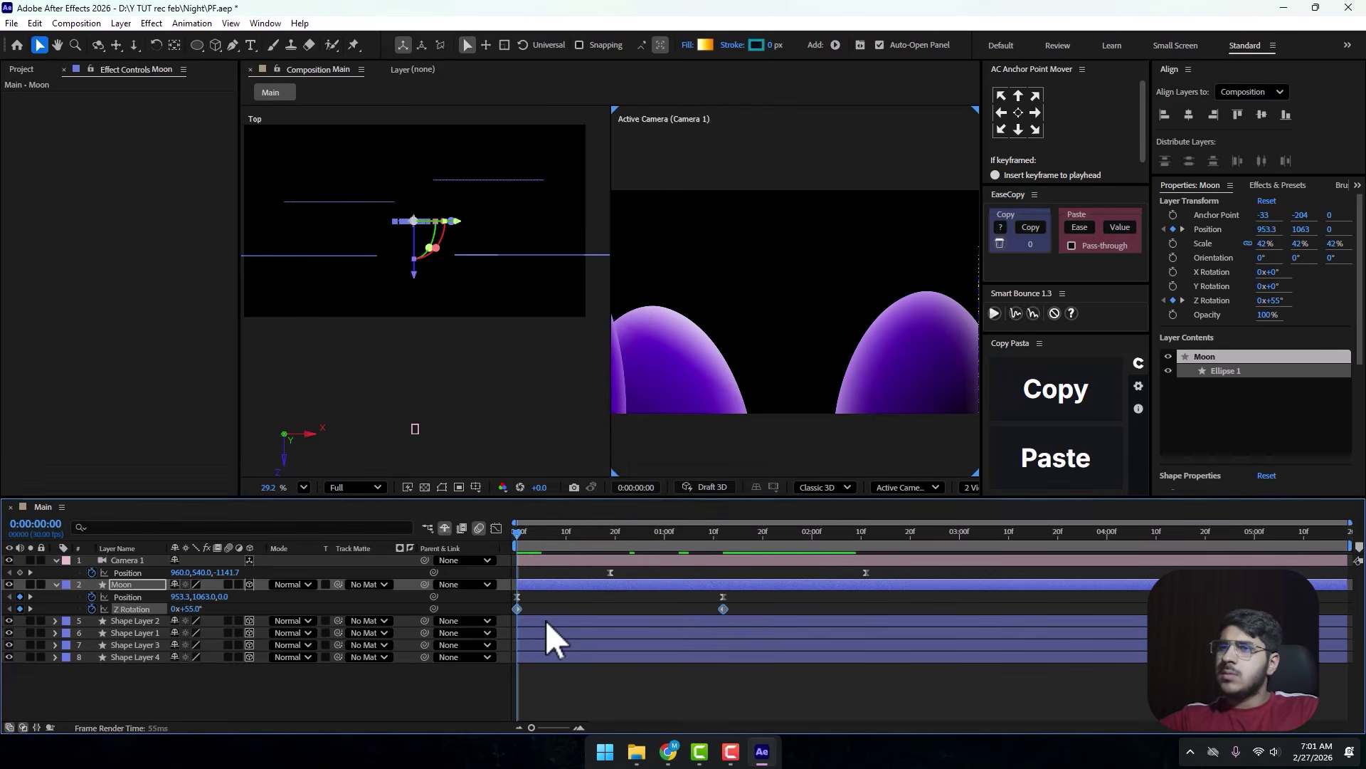
{"action": "key", "text": "space"}
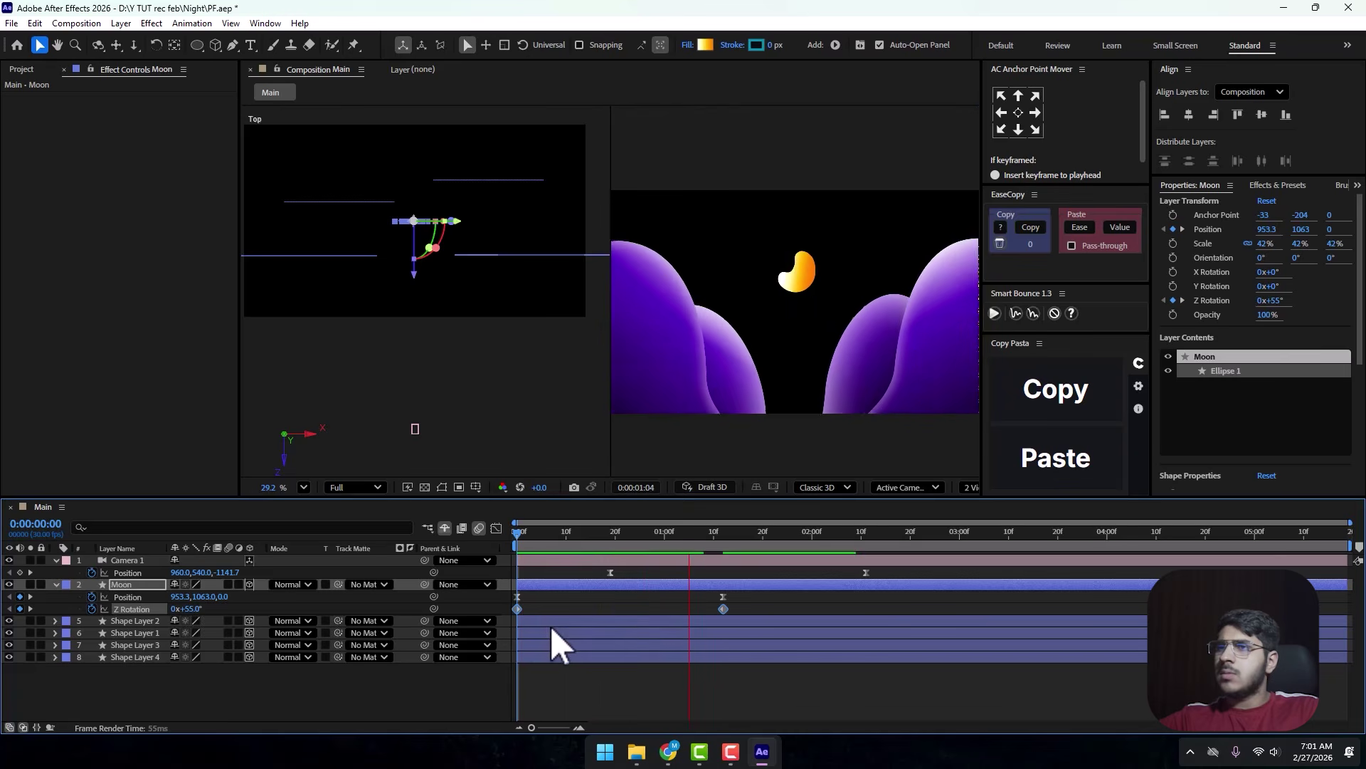
{"action": "key", "text": "space"}
Move Moon's ending Z Rotation keyframe to about 0:00:01:02 and play the animation from the first frame.
{"action": "left_click_drag", "start_coordinate": [741, 604], "coordinate": [518, 617]}
{"action": "left_click", "coordinate": [724, 608]}
{"action": "left_click", "coordinate": [713, 610]}
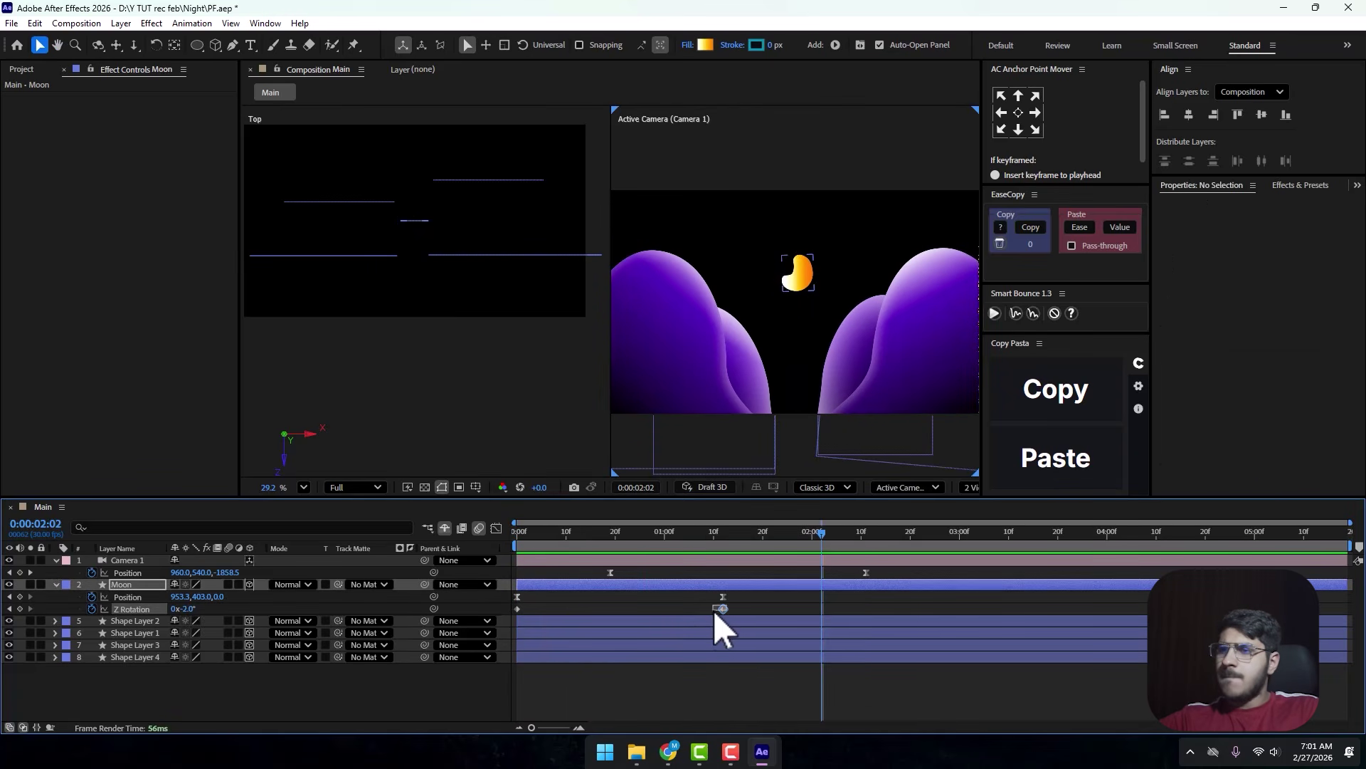
{"action": "left_click_drag", "start_coordinate": [720, 608], "coordinate": [675, 609]}
{"action": "key", "text": "Home"}
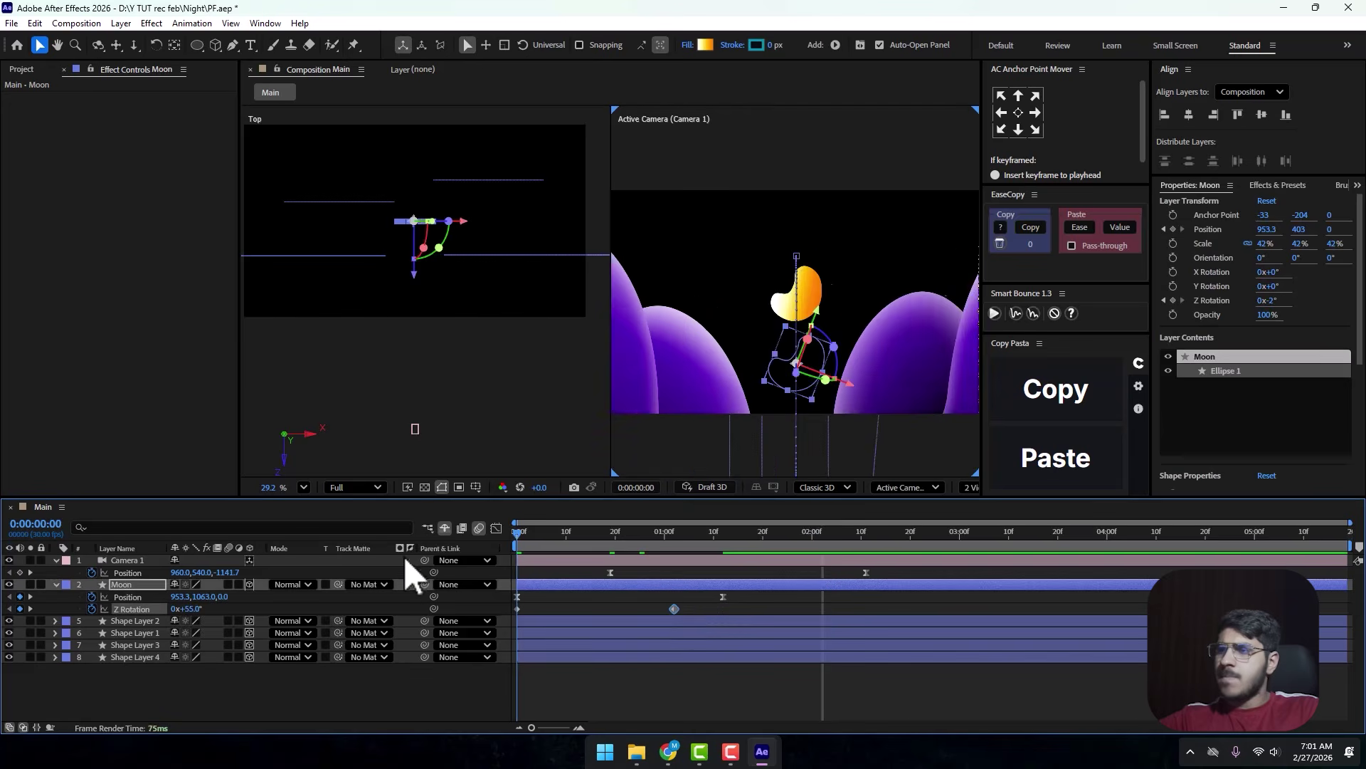
{"action": "key", "text": "space"}
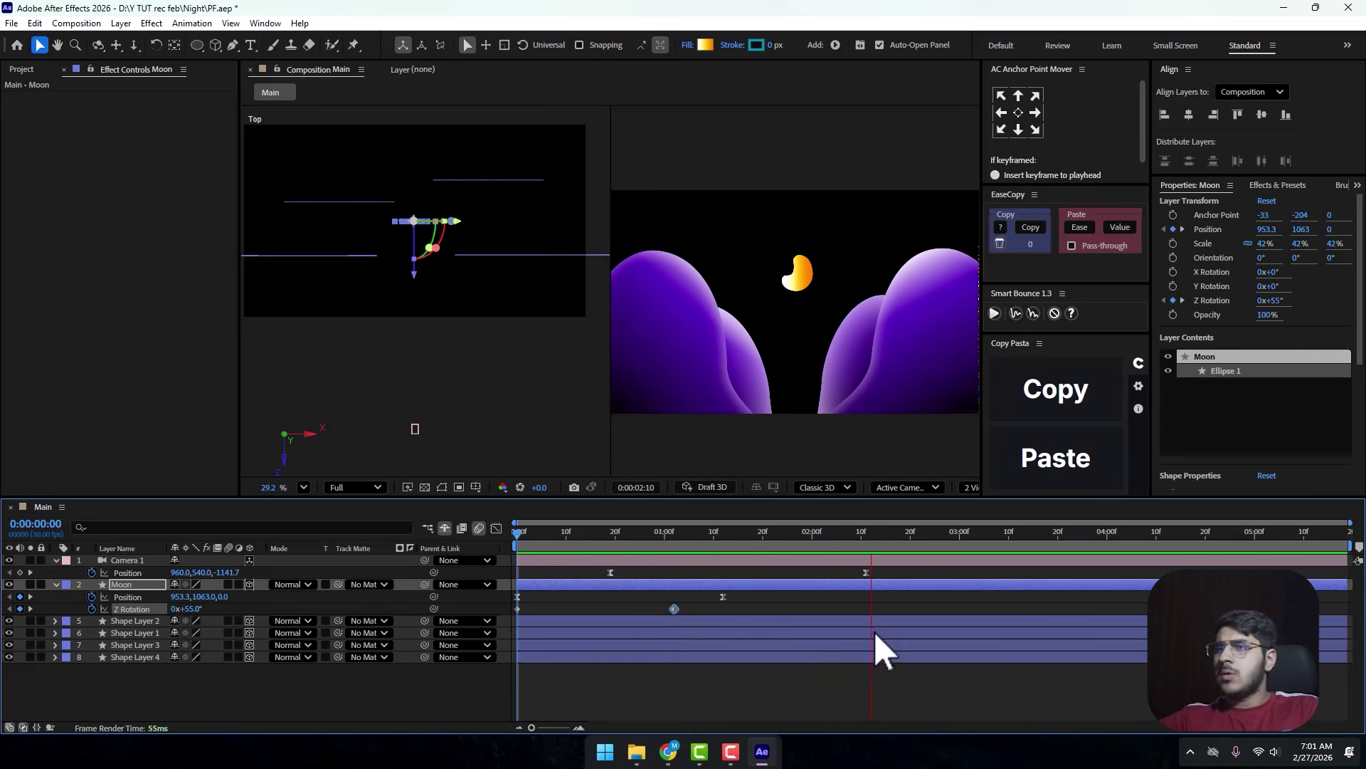
Move Camera 1's ending Position keyframe to about 0:00:02:22 and open its speed graph.
{"action": "key", "text": "space"}
{"action": "left_click", "coordinate": [867, 572]}
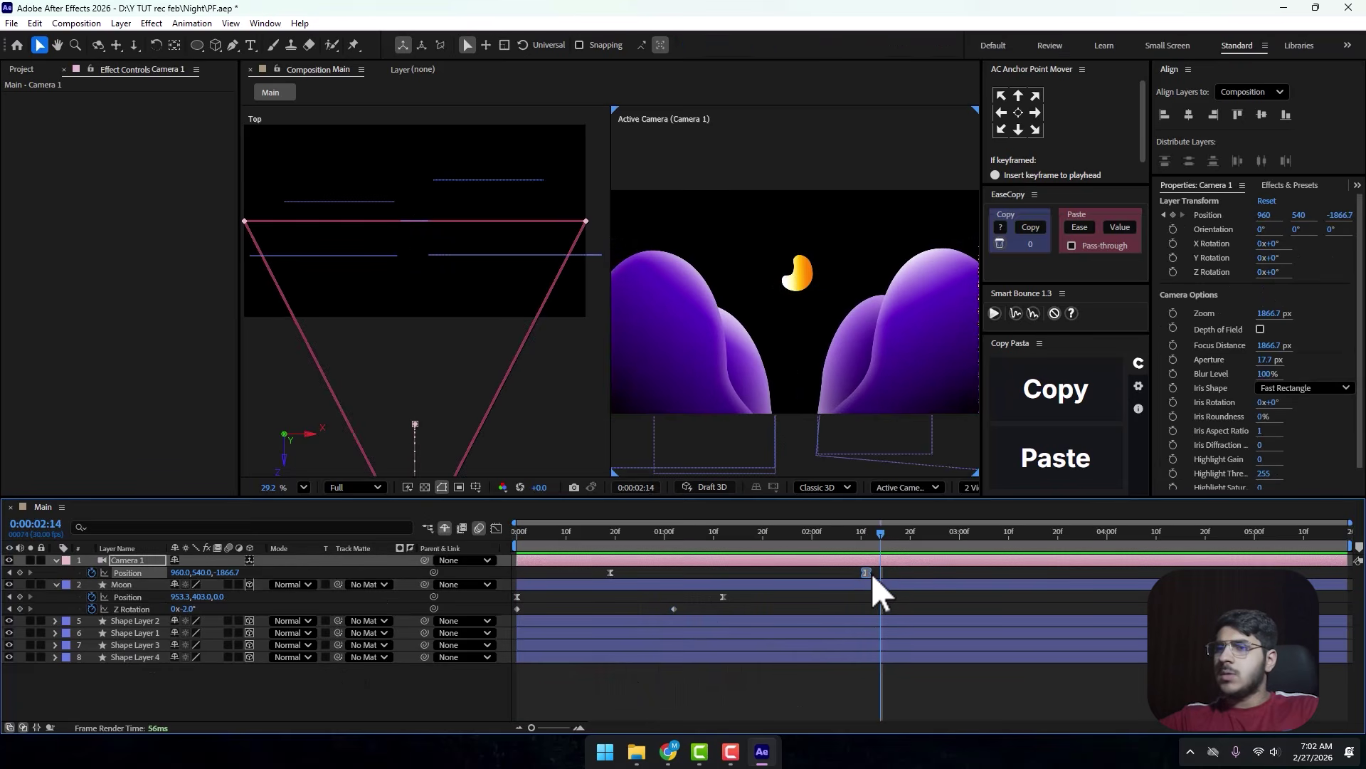
{"action": "left_click_drag", "start_coordinate": [866, 573], "coordinate": [921, 572]}
{"action": "left_click", "coordinate": [496, 528]}
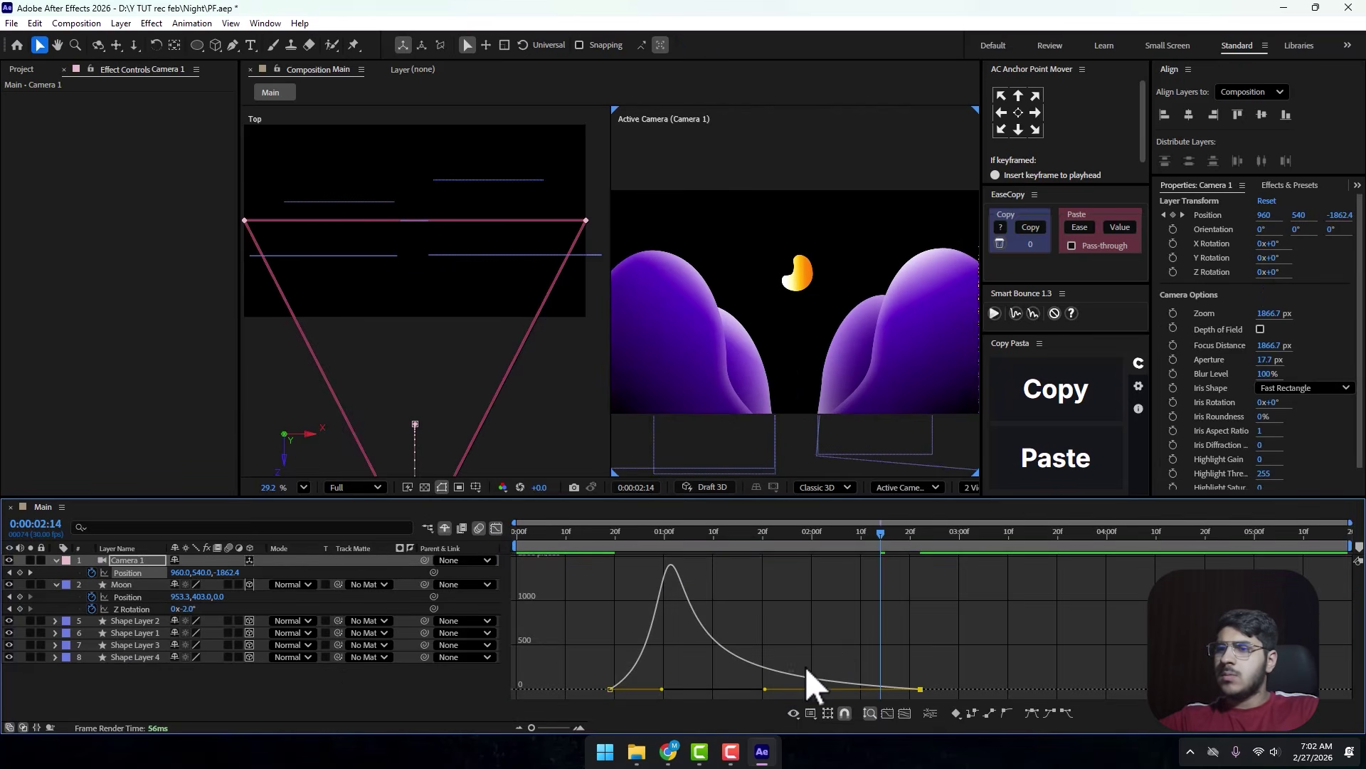
Try a shorter outgoing ease on Camera 1's first Position keyframe and preview the pull-back.
{"action": "left_click_drag", "start_coordinate": [662, 689], "coordinate": [641, 689]}
{"action": "left_click", "coordinate": [575, 549]}
{"action": "key", "text": "space"}
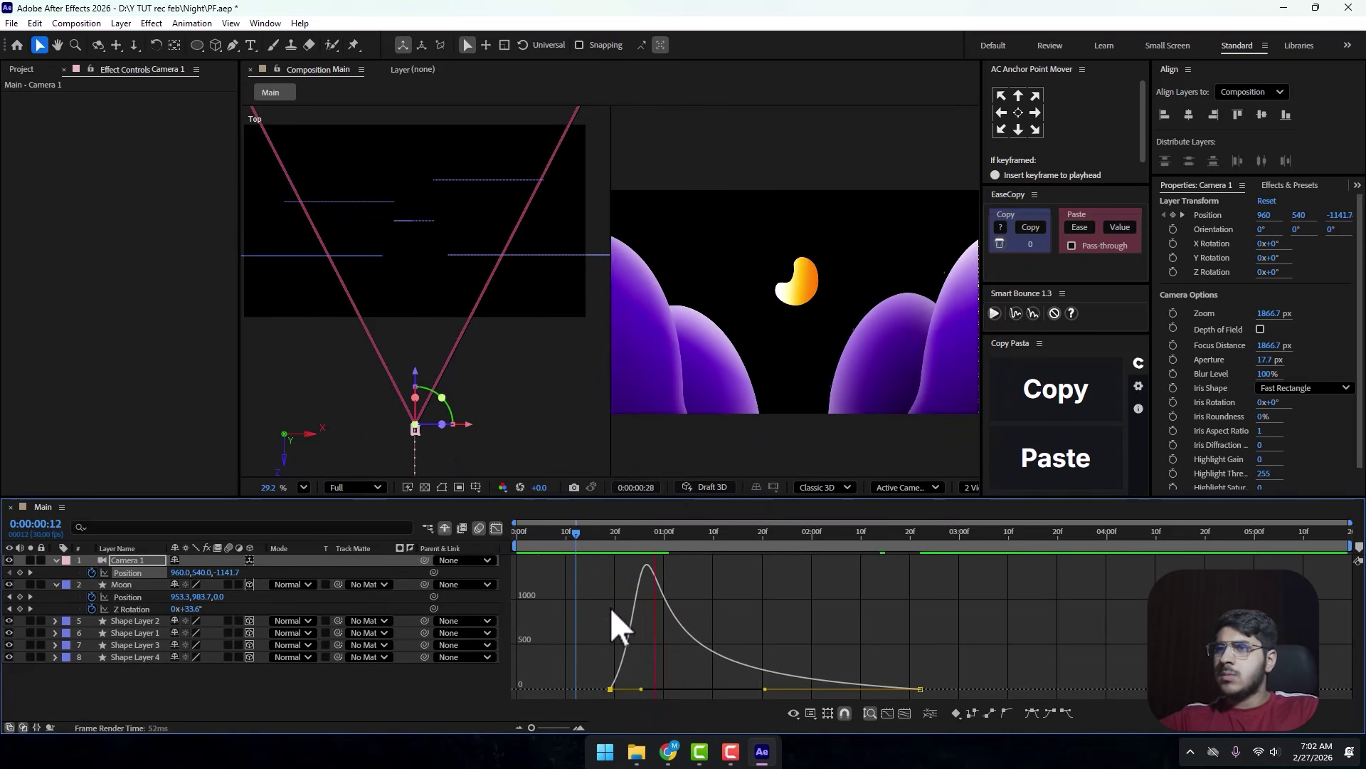
Lengthen the outgoing ease of Camera 1's first Position keyframe, preview it at Third resolution, and leave the speed graph.
{"action": "left_click_drag", "start_coordinate": [641, 689], "coordinate": [694, 688]}
{"action": "key", "text": "space"}
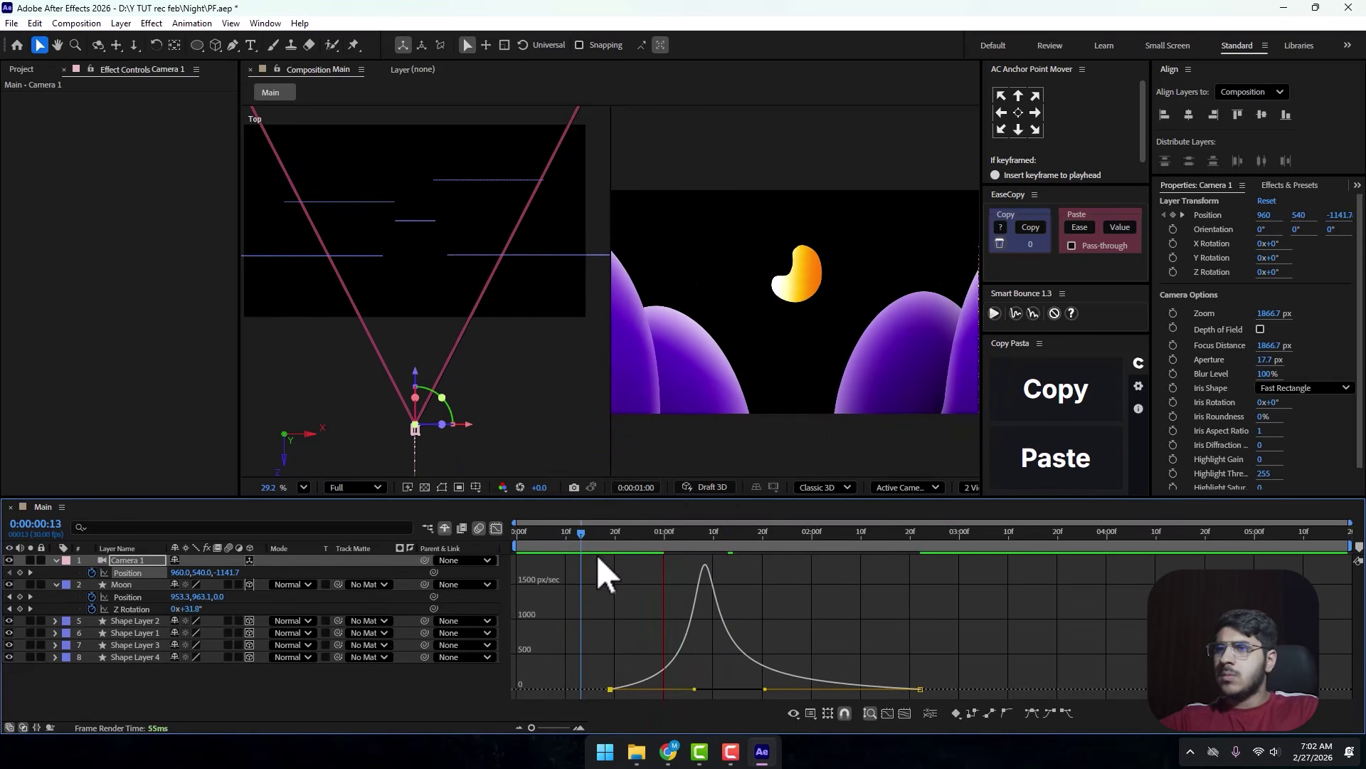
{"action": "left_click", "coordinate": [359, 488]}
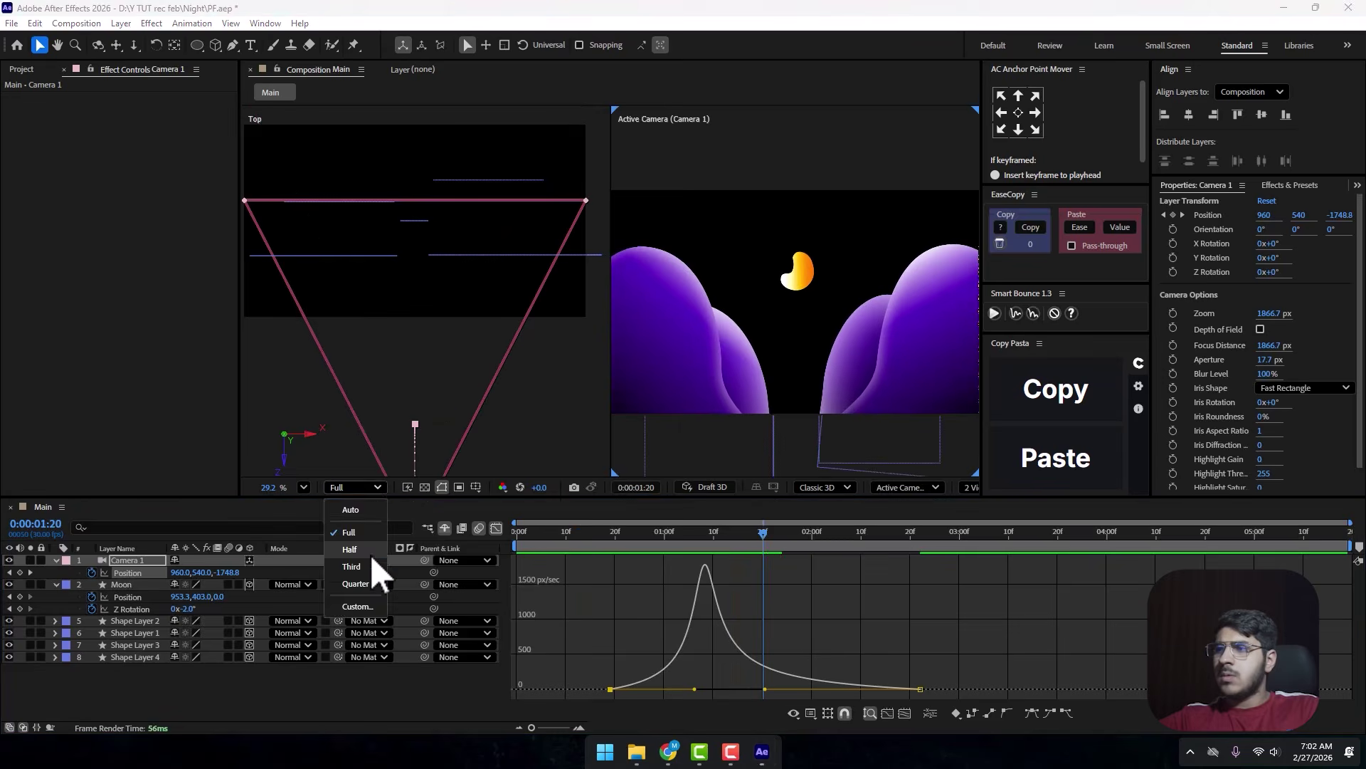
{"action": "left_click", "coordinate": [364, 564]}
{"action": "key", "text": "space"}
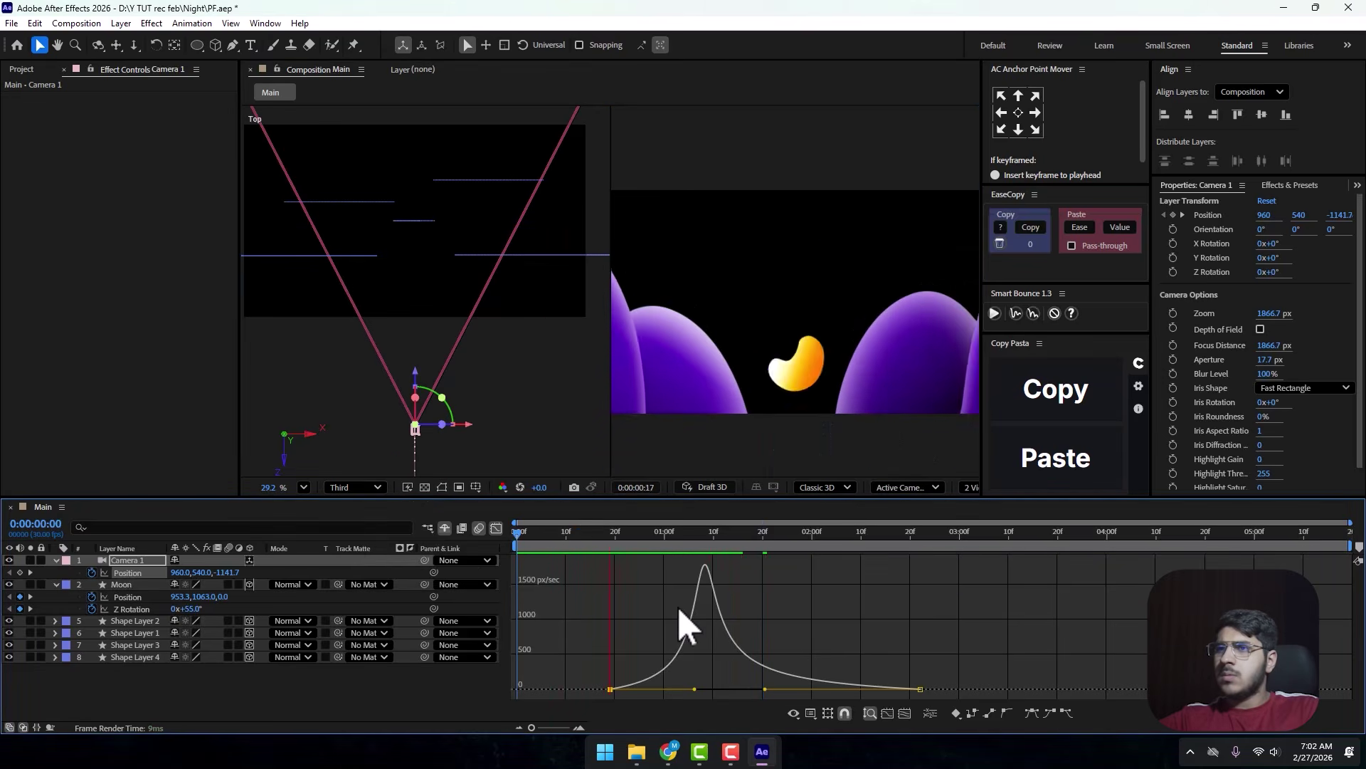
{"action": "left_click", "coordinate": [496, 528]}
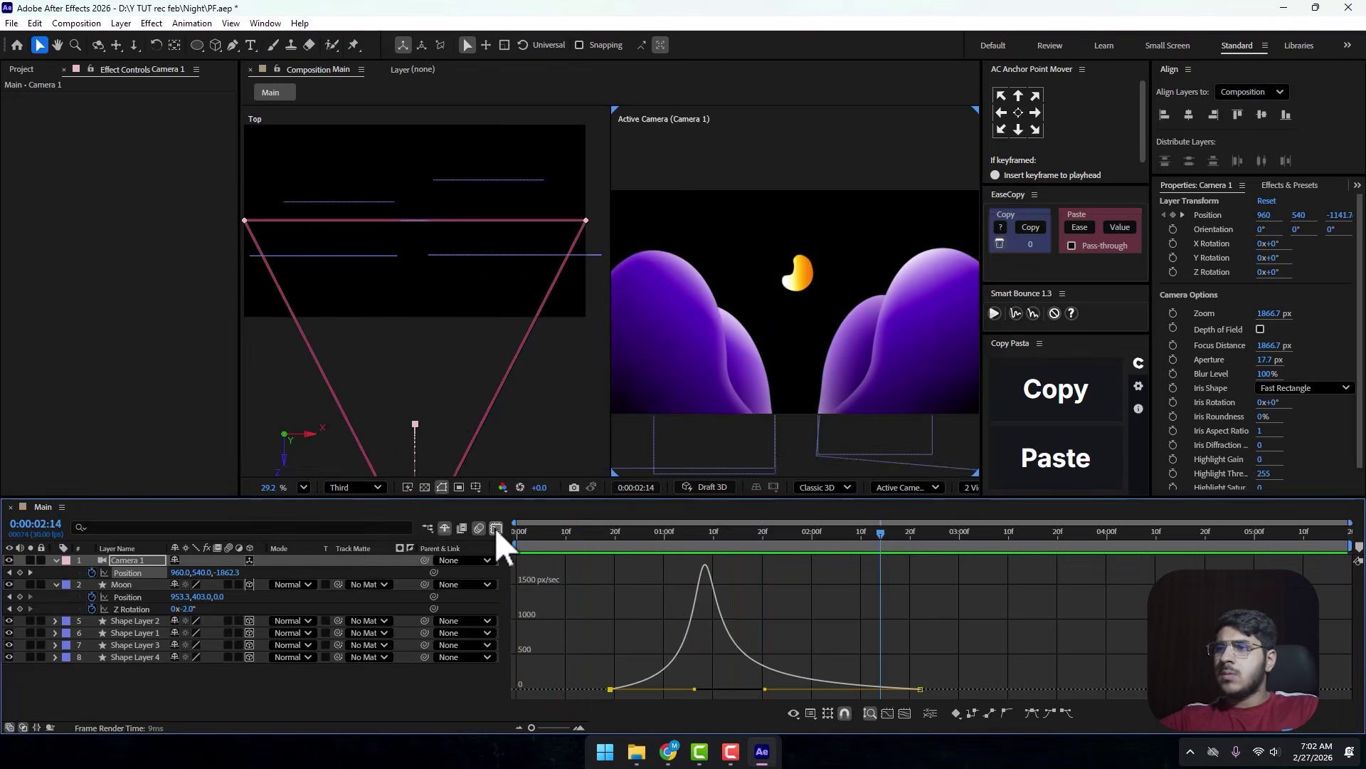
Collapse the Moon and Camera 1 properties, reveal the shy Glow and Glow 2 layers, and make them unlocked and visible.
{"action": "left_click", "coordinate": [54, 599]}
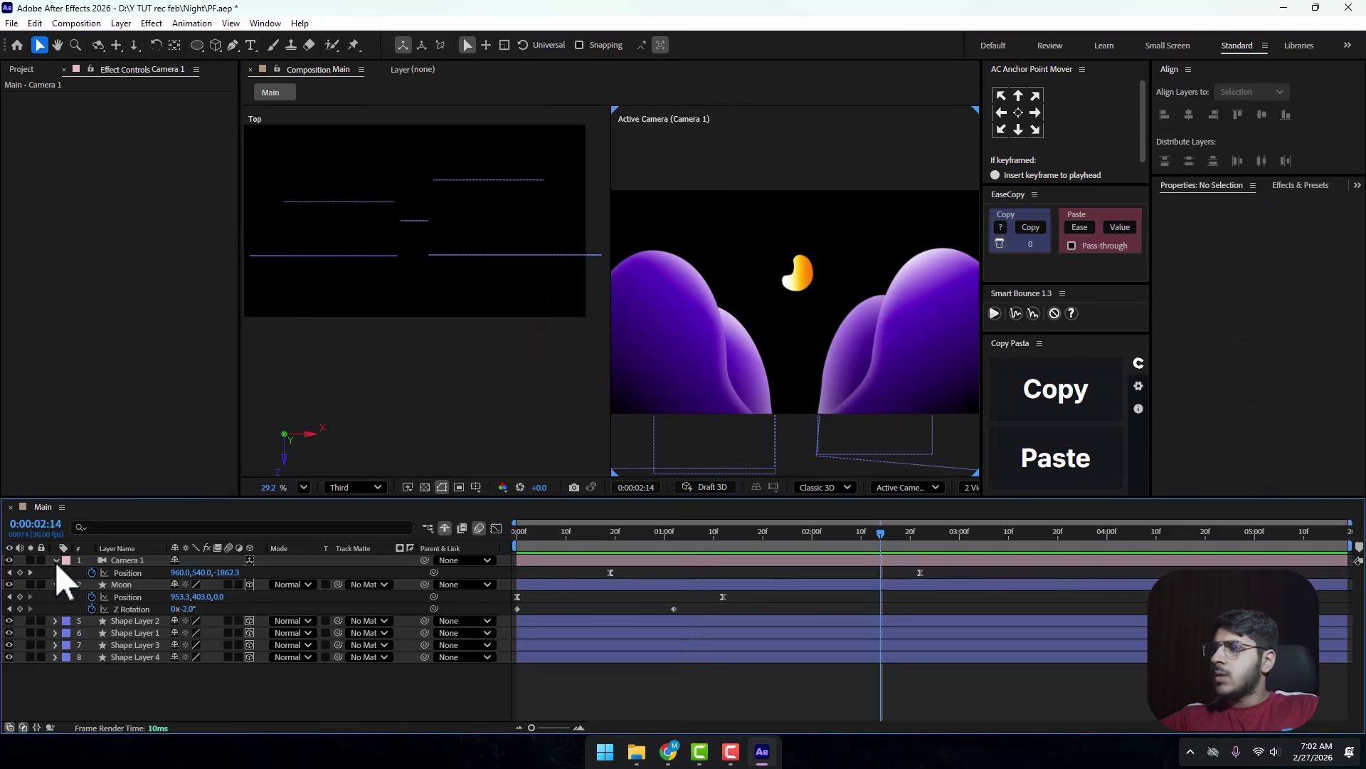
{"action": "left_click", "coordinate": [55, 560]}
{"action": "key", "text": "u"}
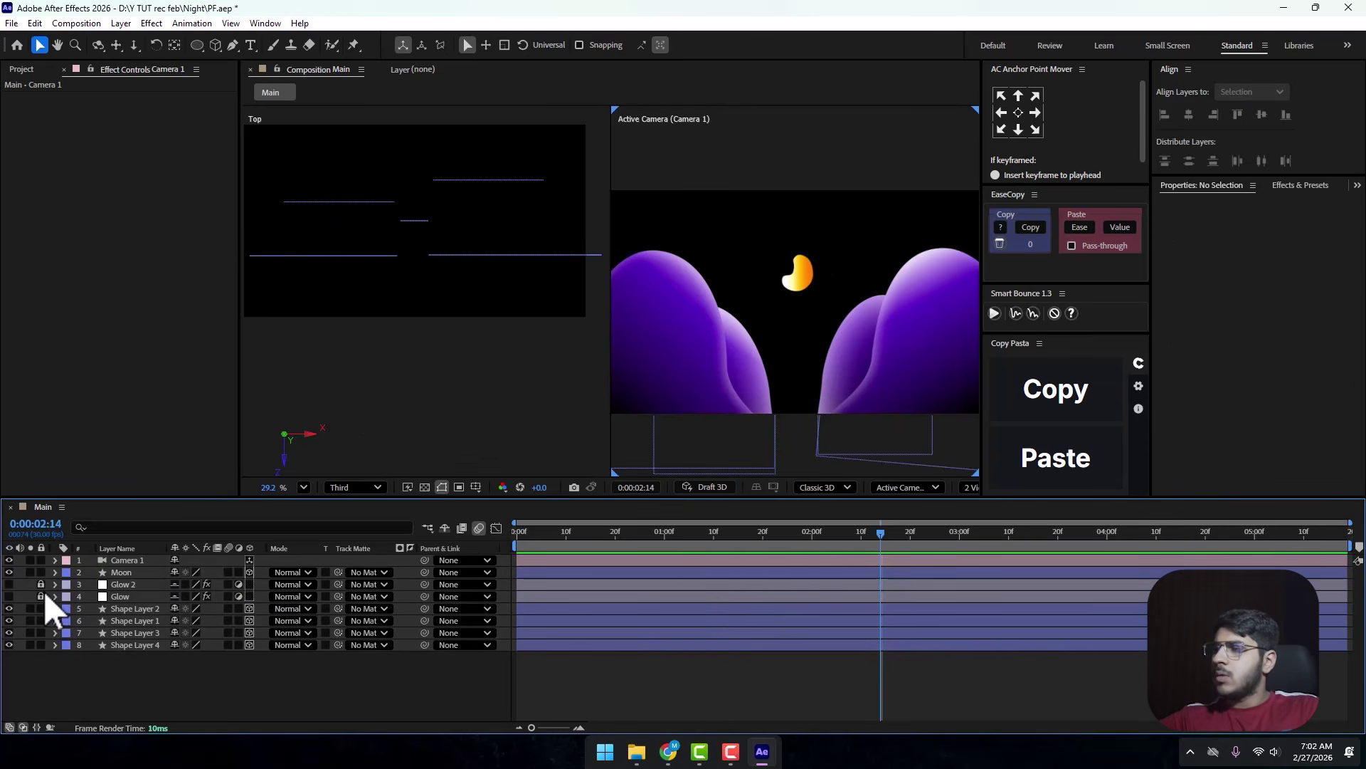
{"action": "left_click_drag", "start_coordinate": [41, 584], "coordinate": [9, 598]}
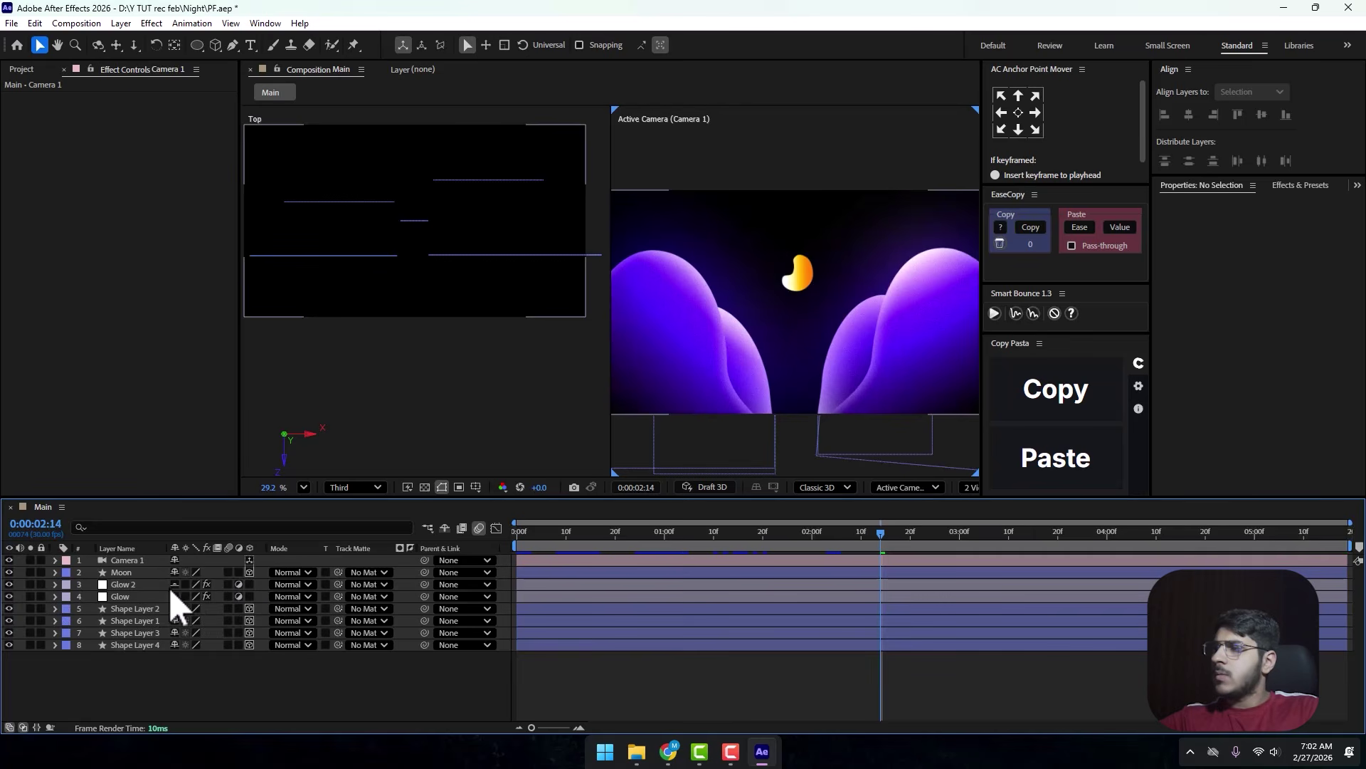
Move the Glow 2 and Glow layers to the top of the layer stack, above Camera 1.
{"action": "left_click", "coordinate": [126, 585]}
{"action": "left_click", "coordinate": [129, 596], "text": "shift"}
{"action": "left_click_drag", "start_coordinate": [129, 586], "coordinate": [127, 558]}
{"action": "left_click", "coordinate": [244, 679]}
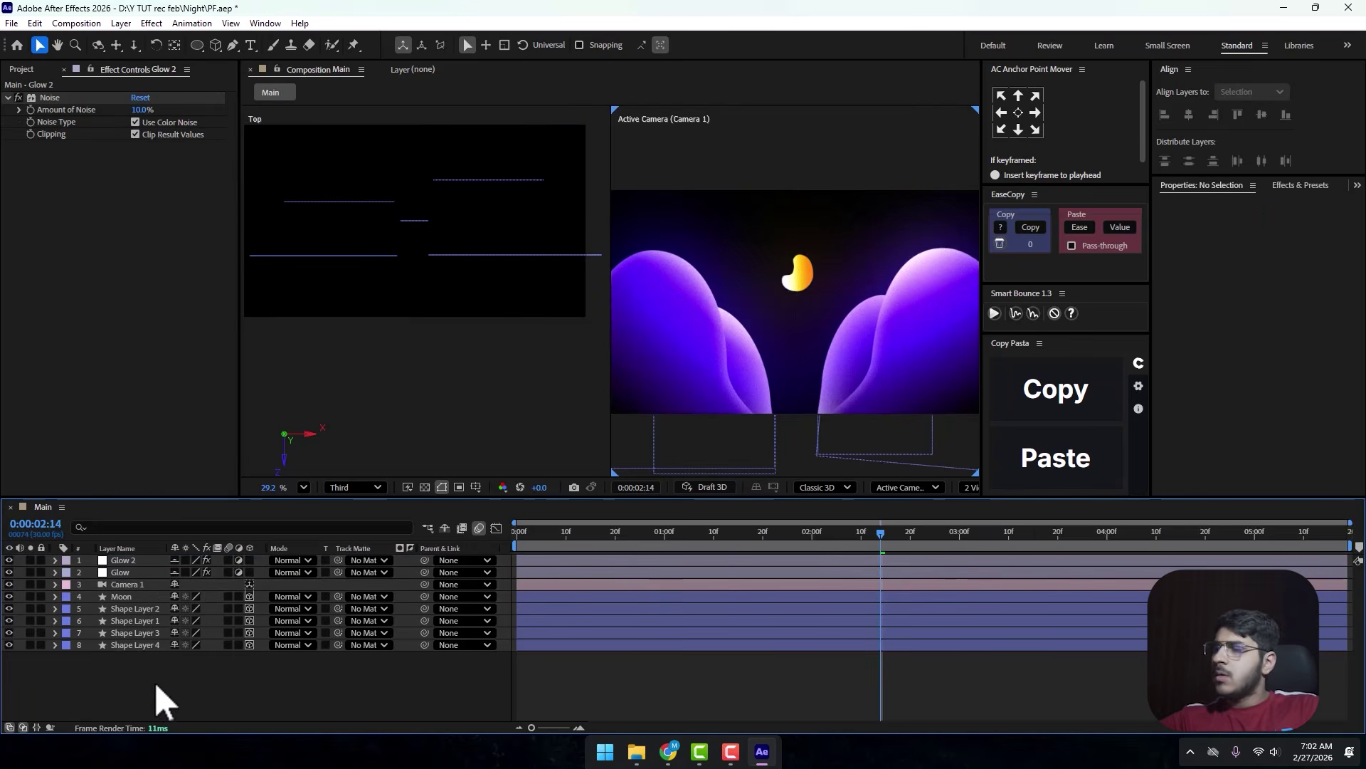
Preview the glowing animation from the start, set the preview resolution to Full, and set the viewer magnification to 25%.
{"action": "left_click_drag", "start_coordinate": [841, 536], "coordinate": [502, 545]}
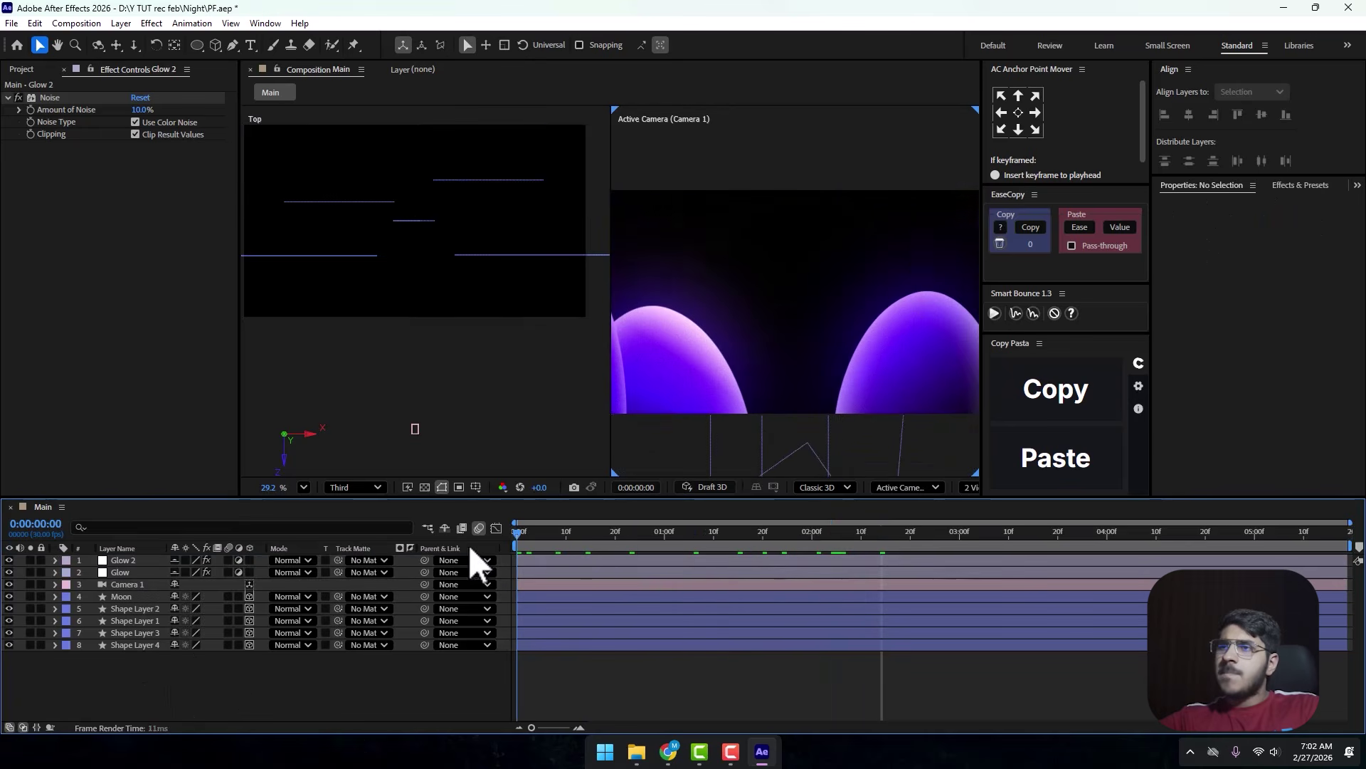
{"action": "scroll", "coordinate": [722, 274], "scroll_direction": "up", "scroll_amount": 5}
{"action": "key", "text": "space"}
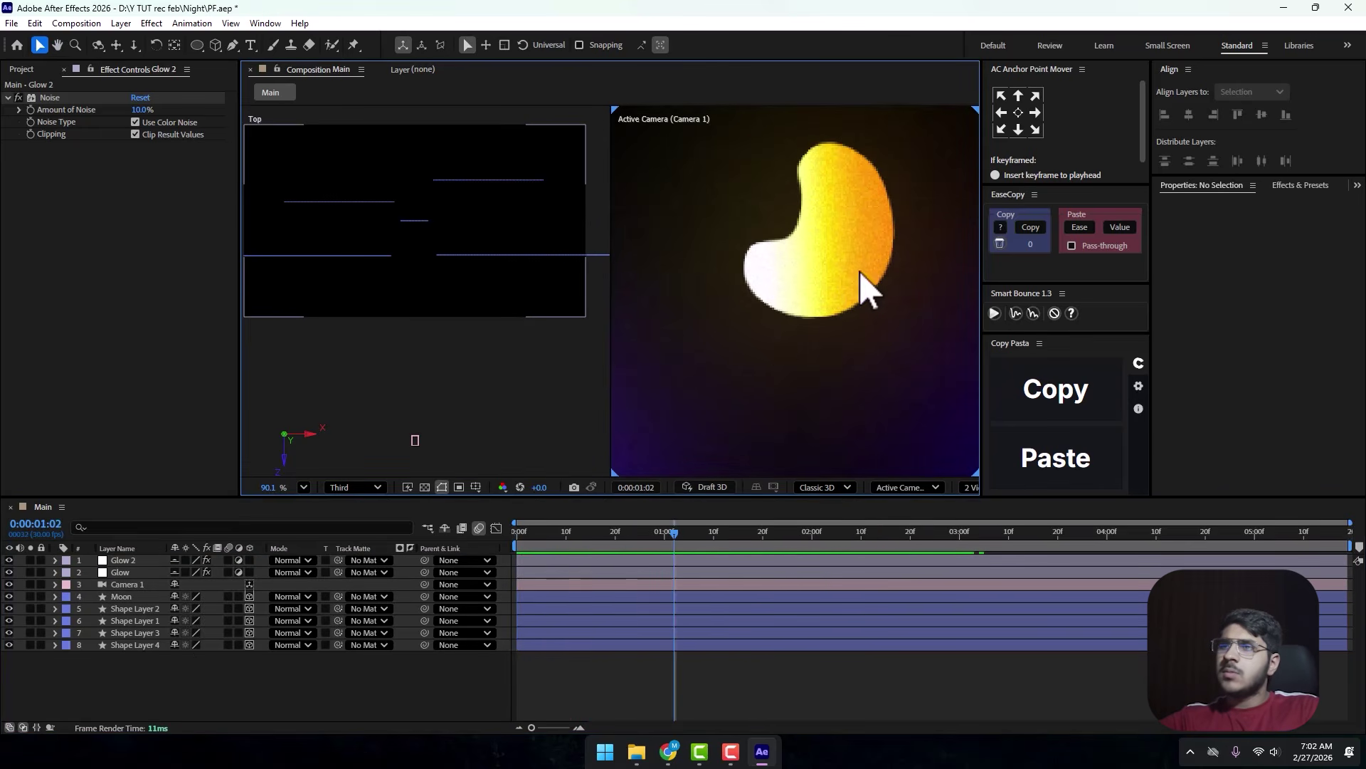
{"action": "left_click", "coordinate": [370, 487]}
{"action": "left_click", "coordinate": [348, 526]}
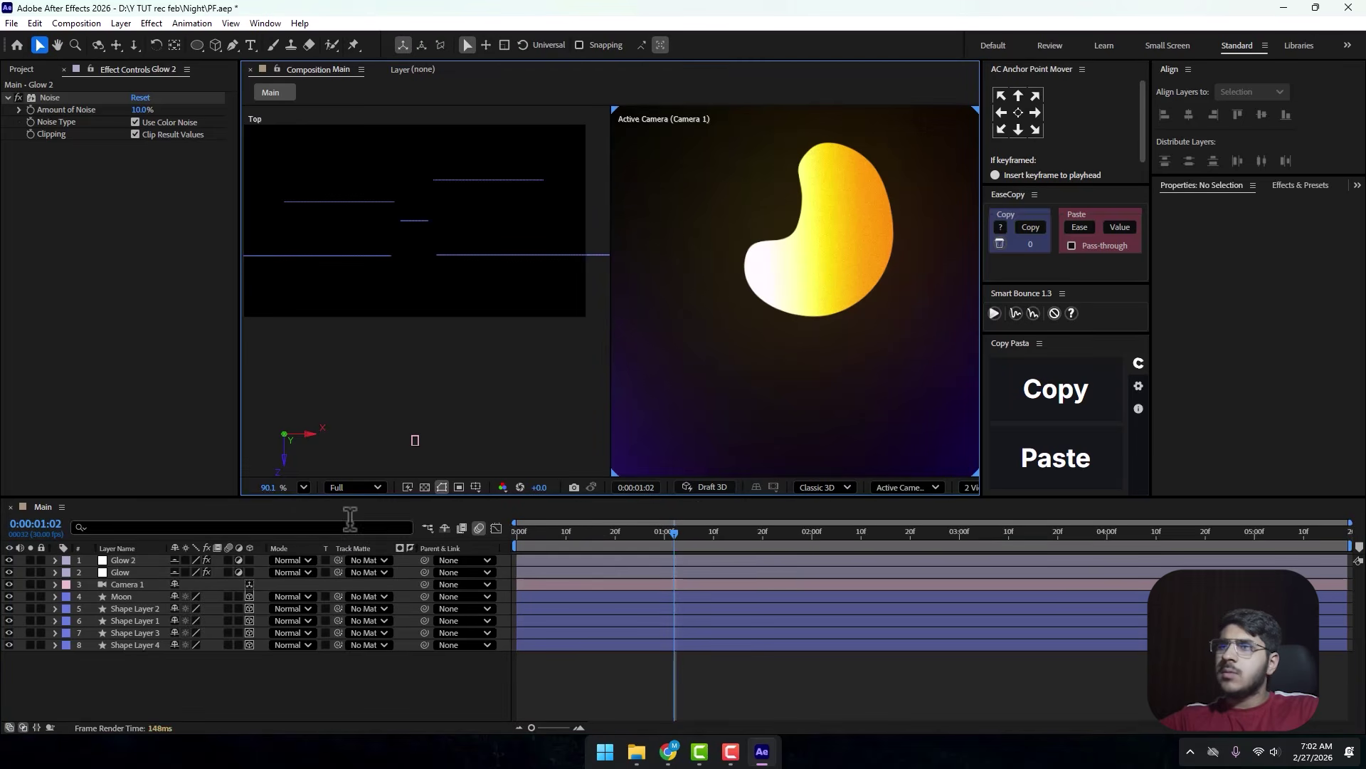
{"action": "left_click", "coordinate": [304, 487]}
{"action": "left_click", "coordinate": [362, 222]}
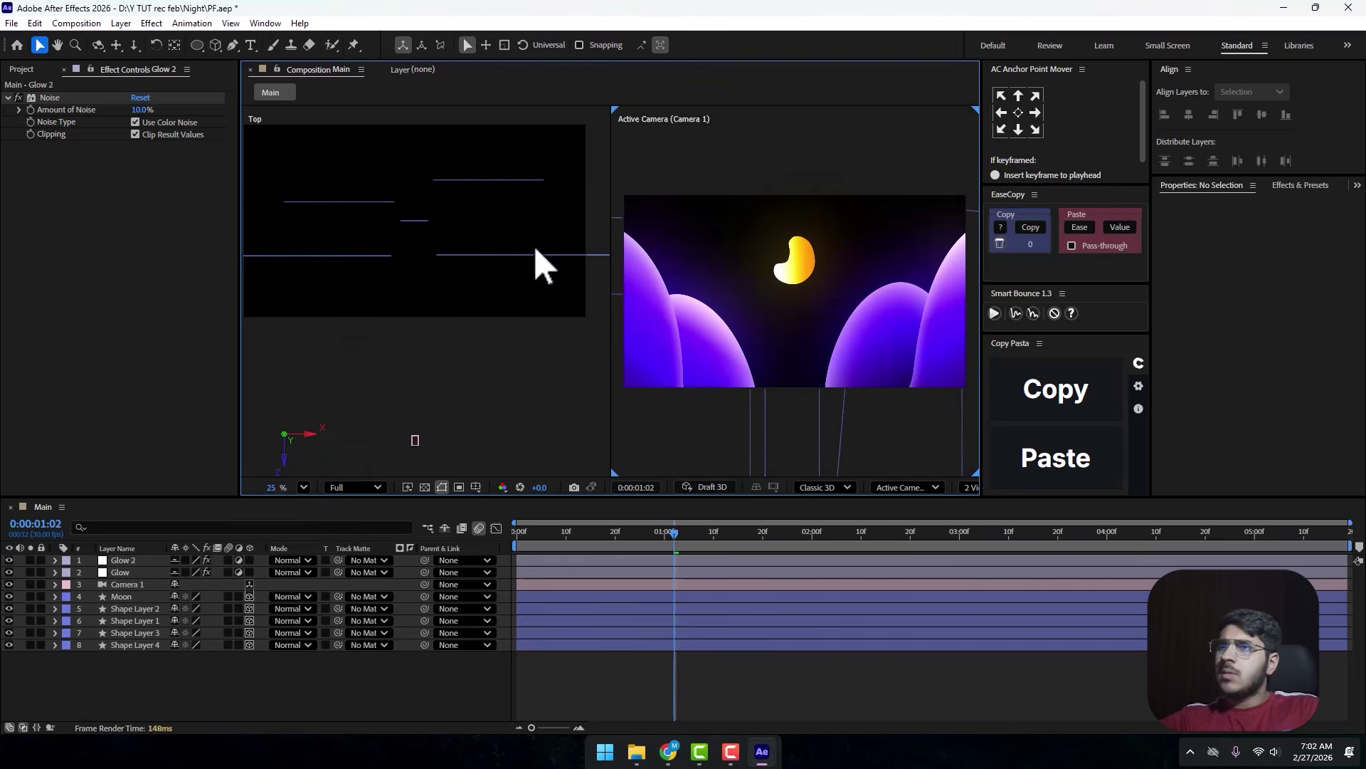
Create a black 1920 x 1080 px solid and place it at the bottom of the layer stack, below Shape Layer 4.
{"action": "right_click", "coordinate": [162, 666]}
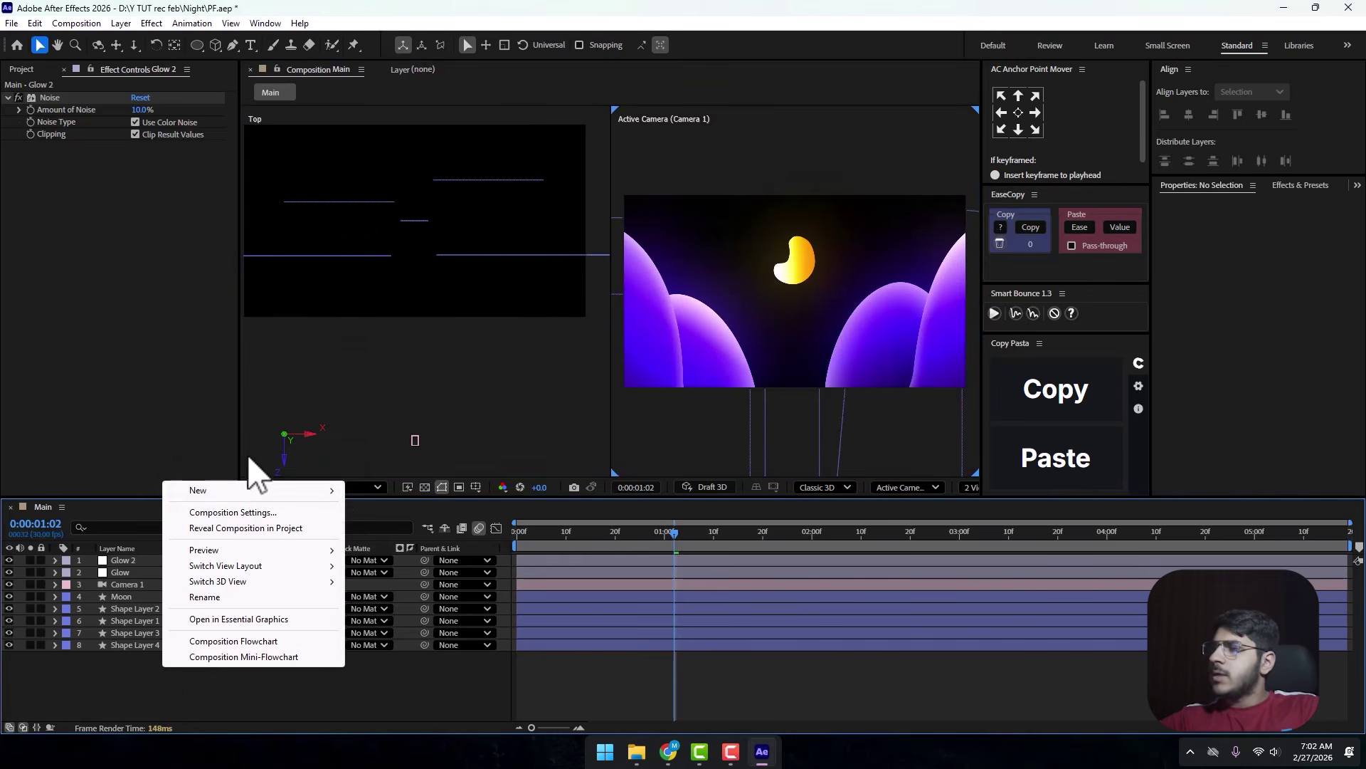
{"action": "mouse_move", "coordinate": [250, 490]}
{"action": "left_click", "coordinate": [395, 527]}
{"action": "left_click", "coordinate": [672, 473]}
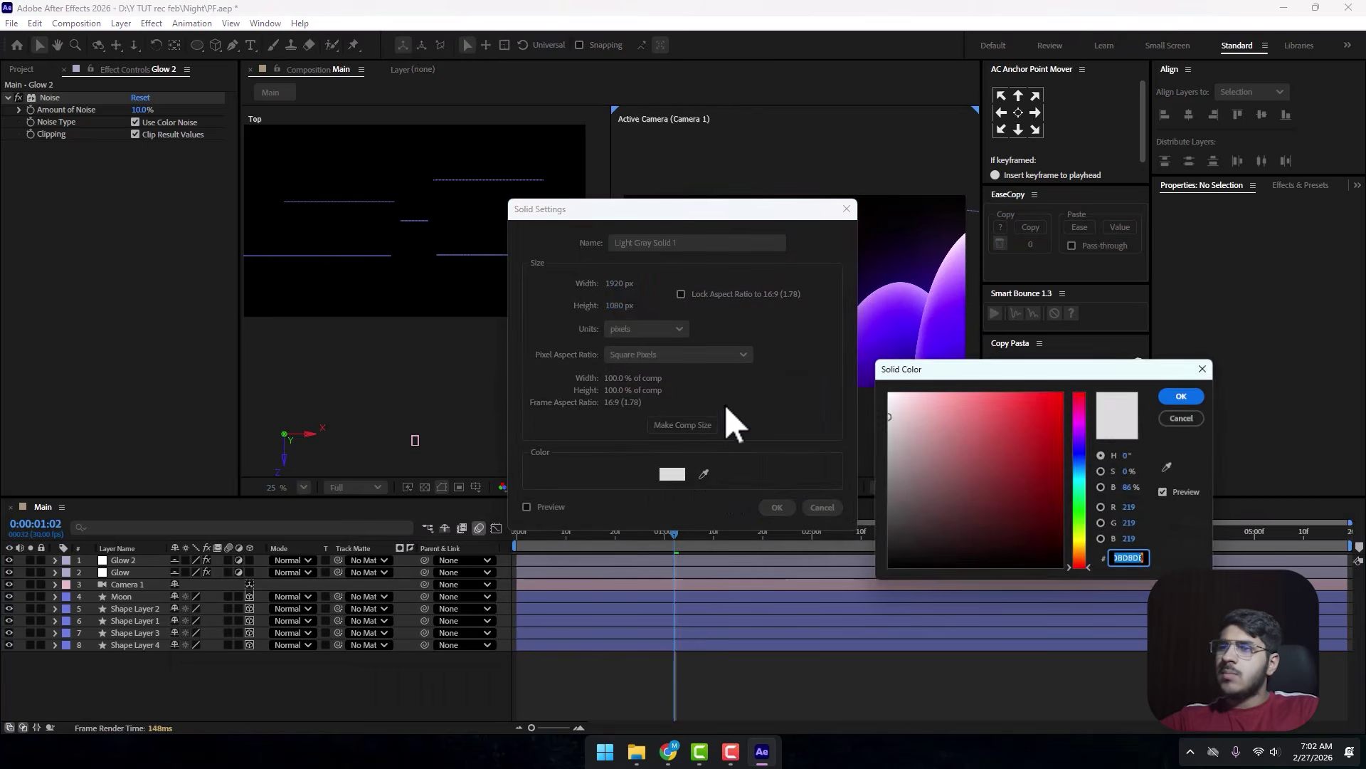
{"action": "left_click_drag", "start_coordinate": [998, 494], "coordinate": [1065, 571]}
{"action": "left_click", "coordinate": [1178, 395]}
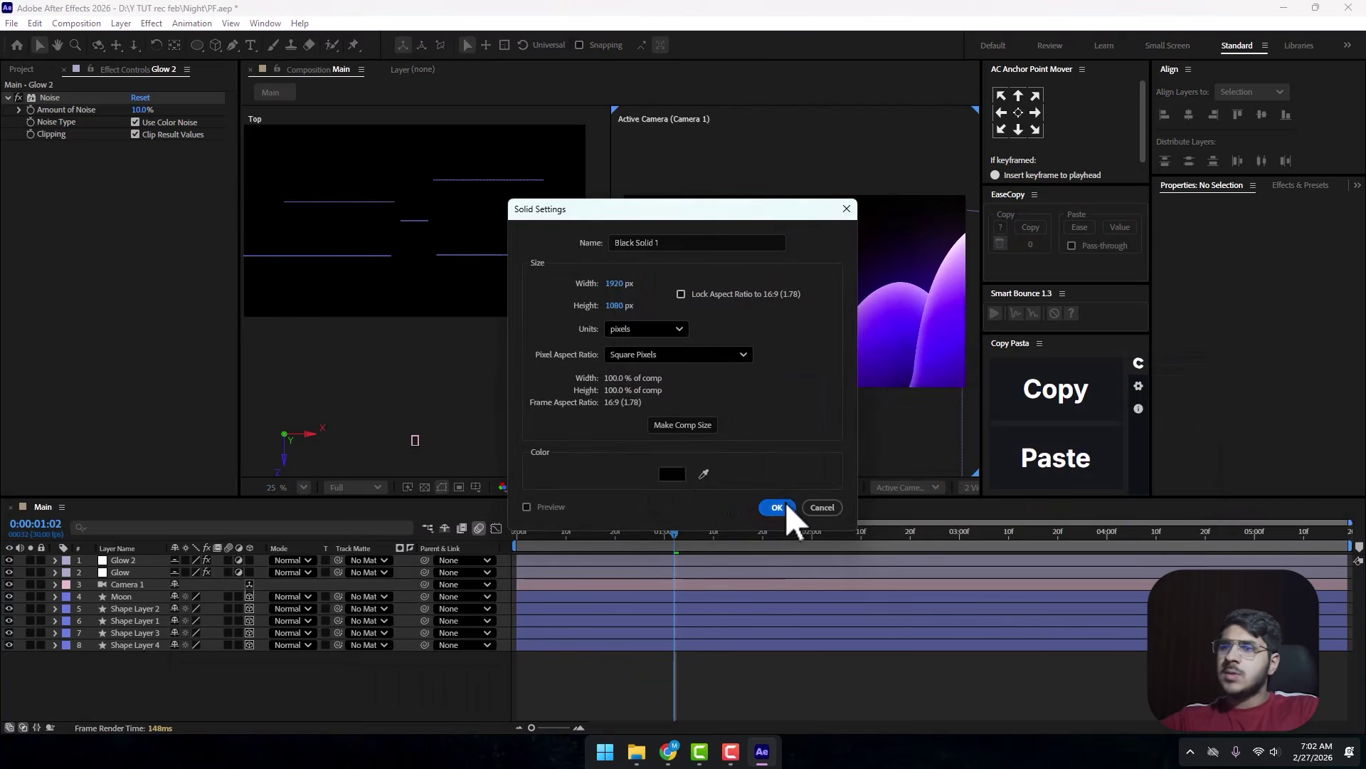
{"action": "left_click", "coordinate": [777, 507]}
{"action": "left_click_drag", "start_coordinate": [135, 560], "coordinate": [173, 660]}
Try CC Star Burst with a larger Grid Spacing on the black solid, and remove the effect.
{"action": "key", "text": "ctrl+space"}
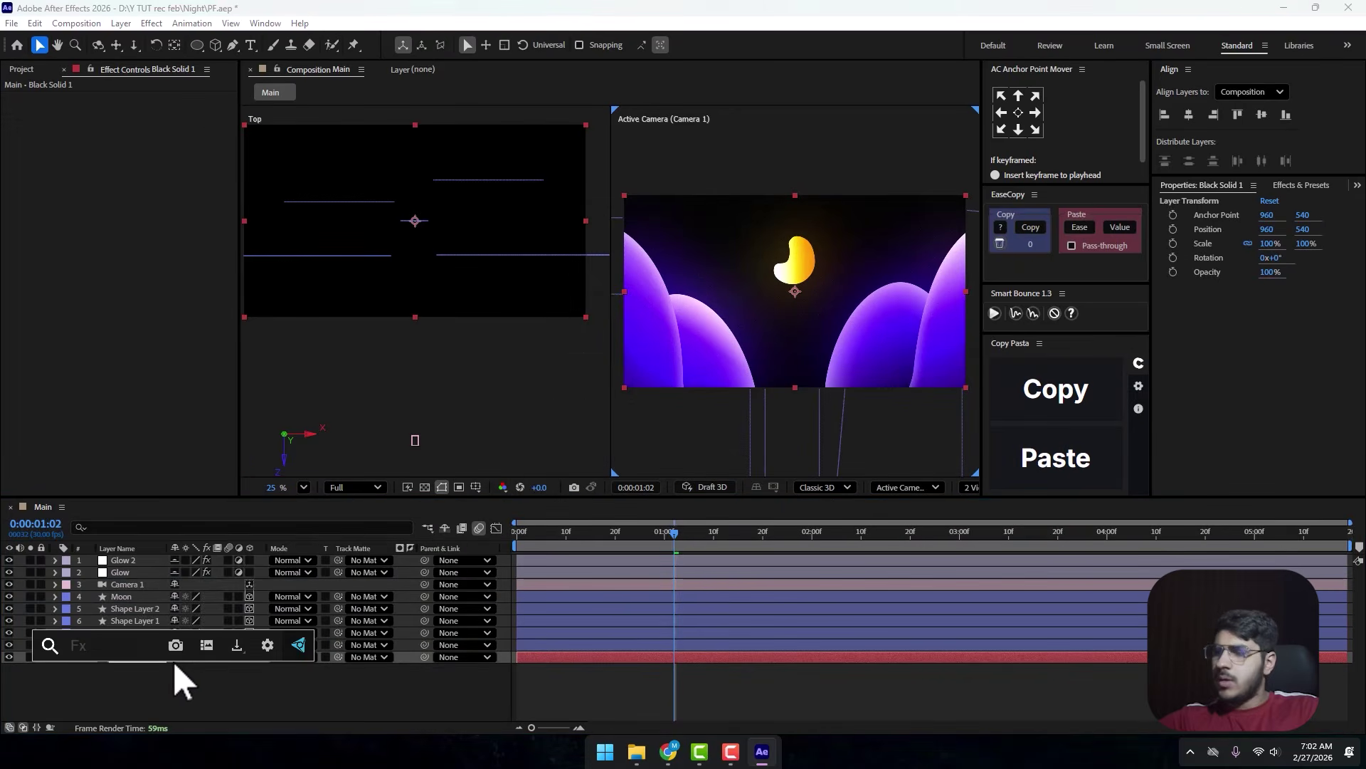
{"action": "type", "text": "star"}
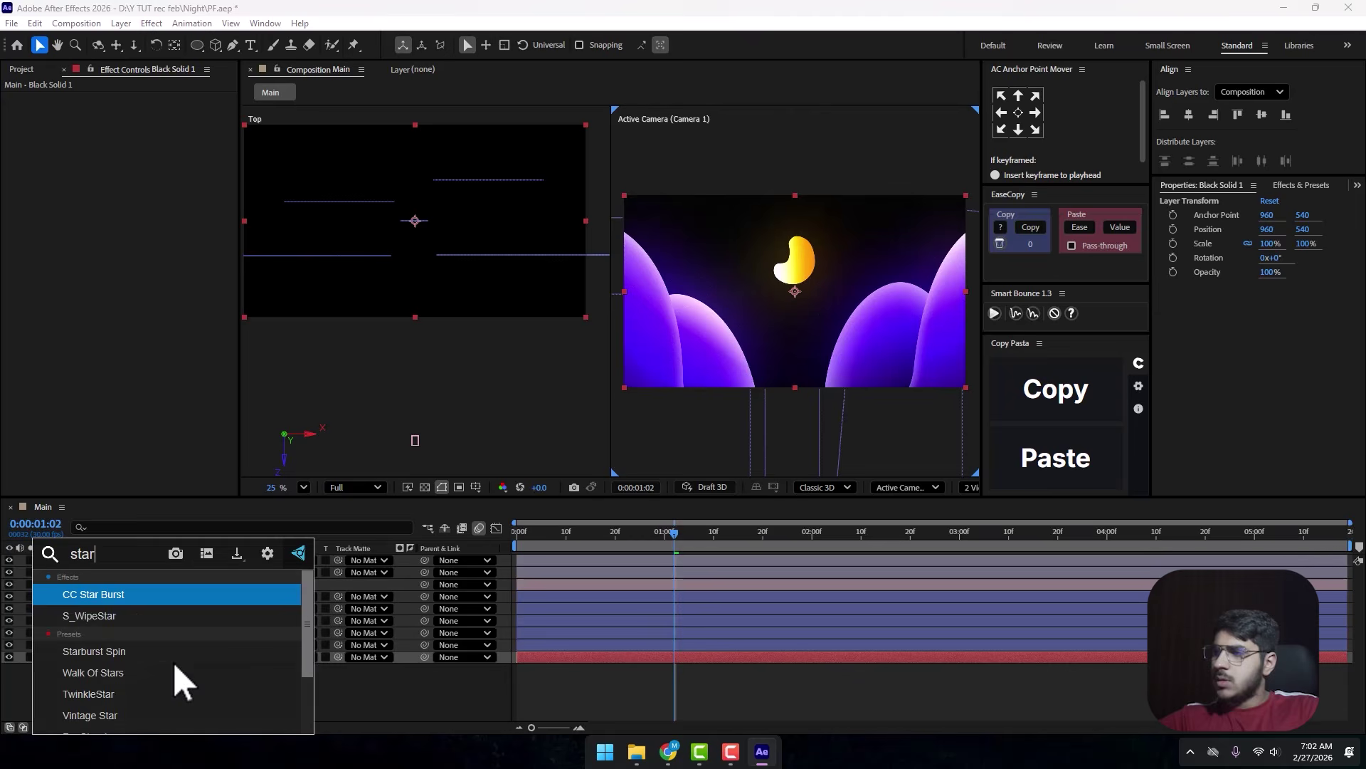
{"action": "left_click", "coordinate": [114, 596]}
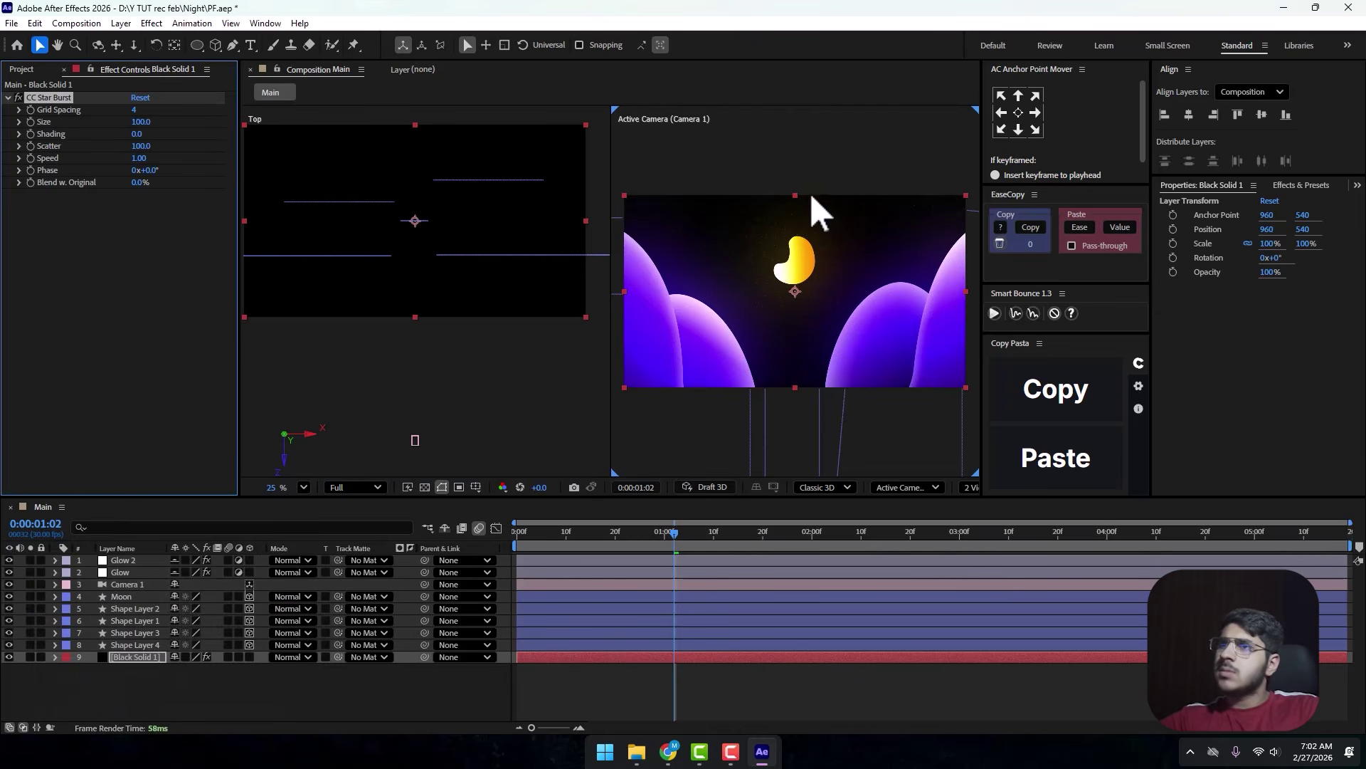
{"action": "scroll", "coordinate": [818, 228], "scroll_direction": "up", "scroll_amount": 5}
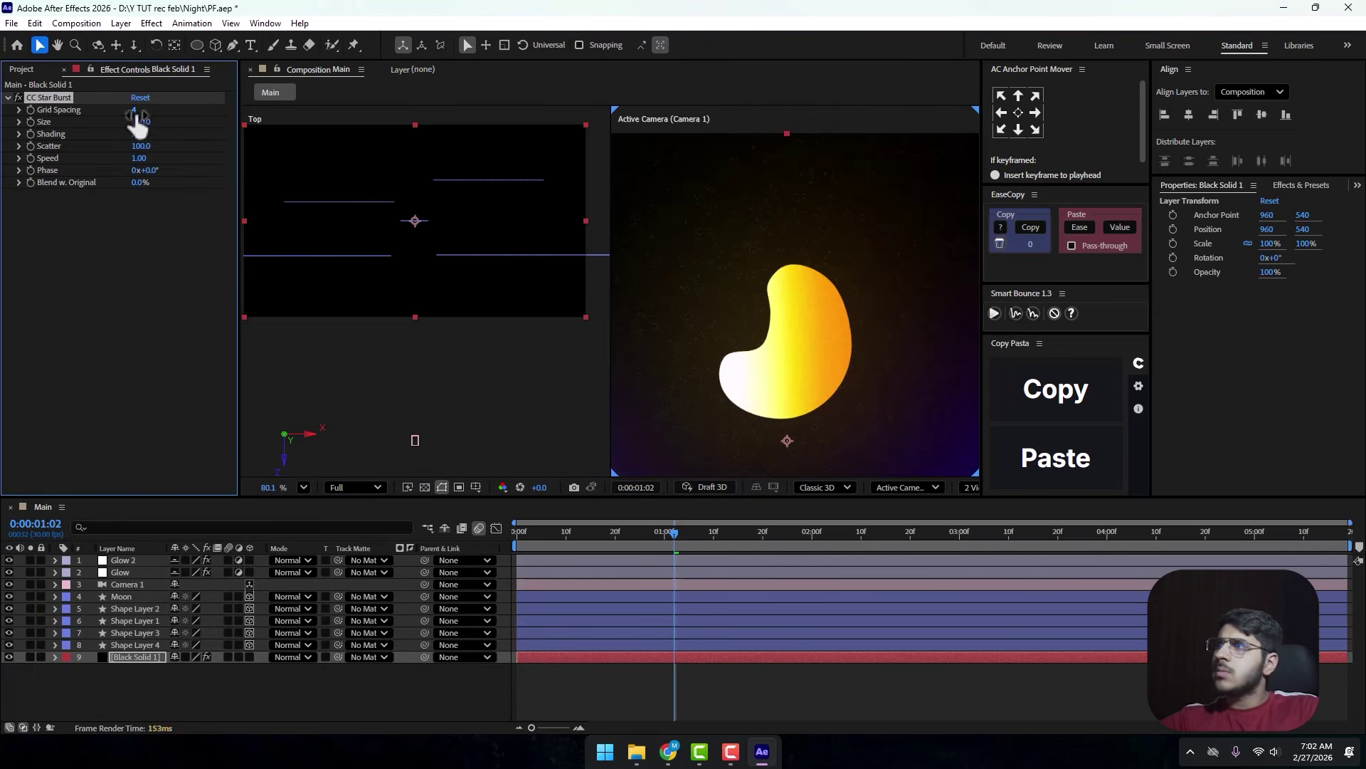
{"action": "left_click_drag", "start_coordinate": [144, 111], "coordinate": [164, 110]}
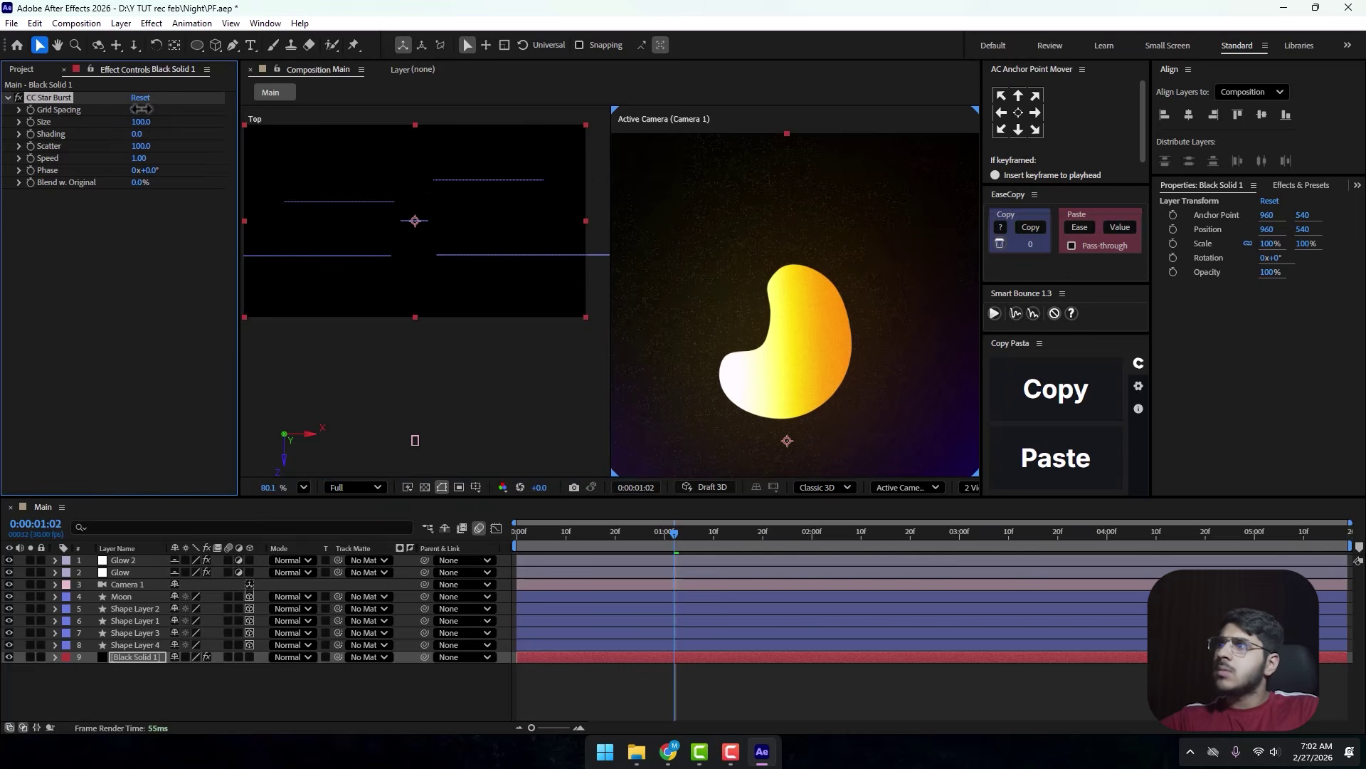
{"action": "key", "text": "Delete"}
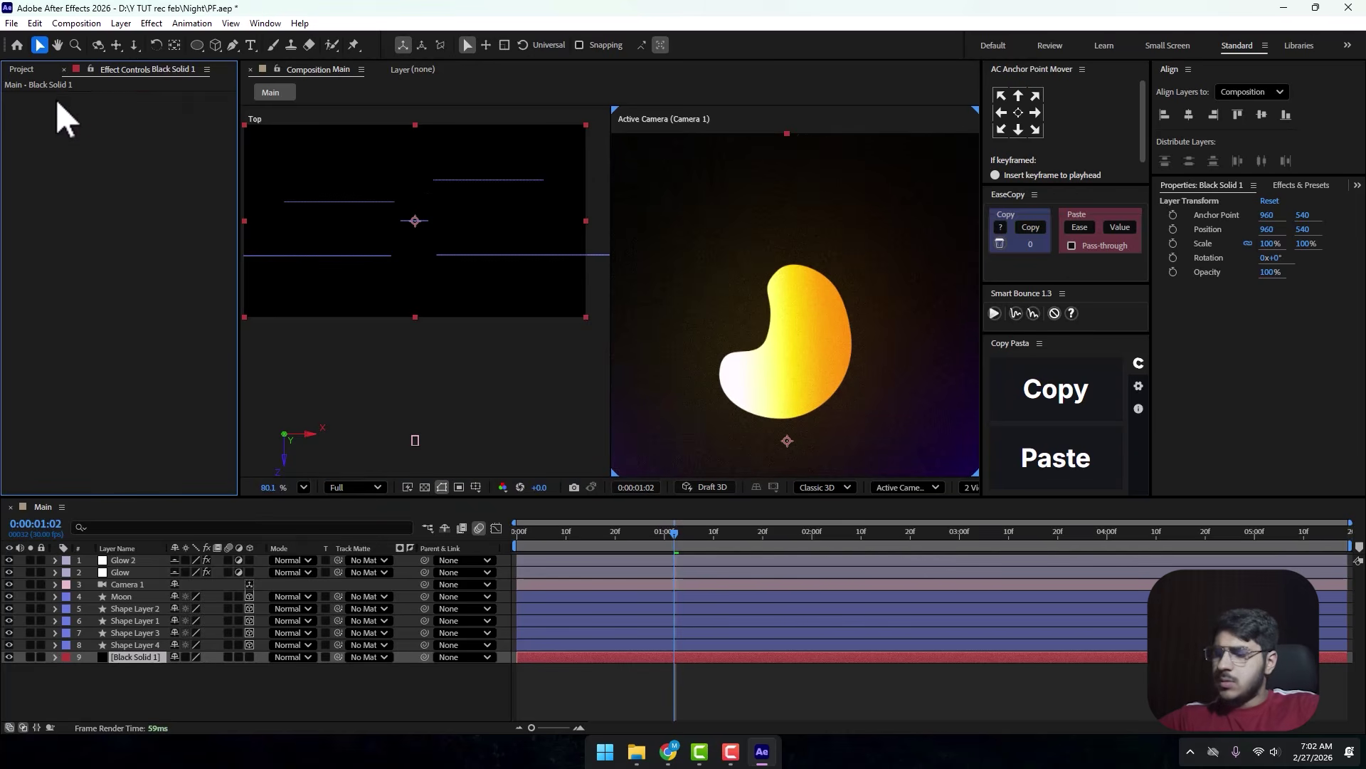
Try the S_WipeStar effect on the black solid.
{"action": "key", "text": "ctrl+space"}
{"action": "type", "text": "star"}
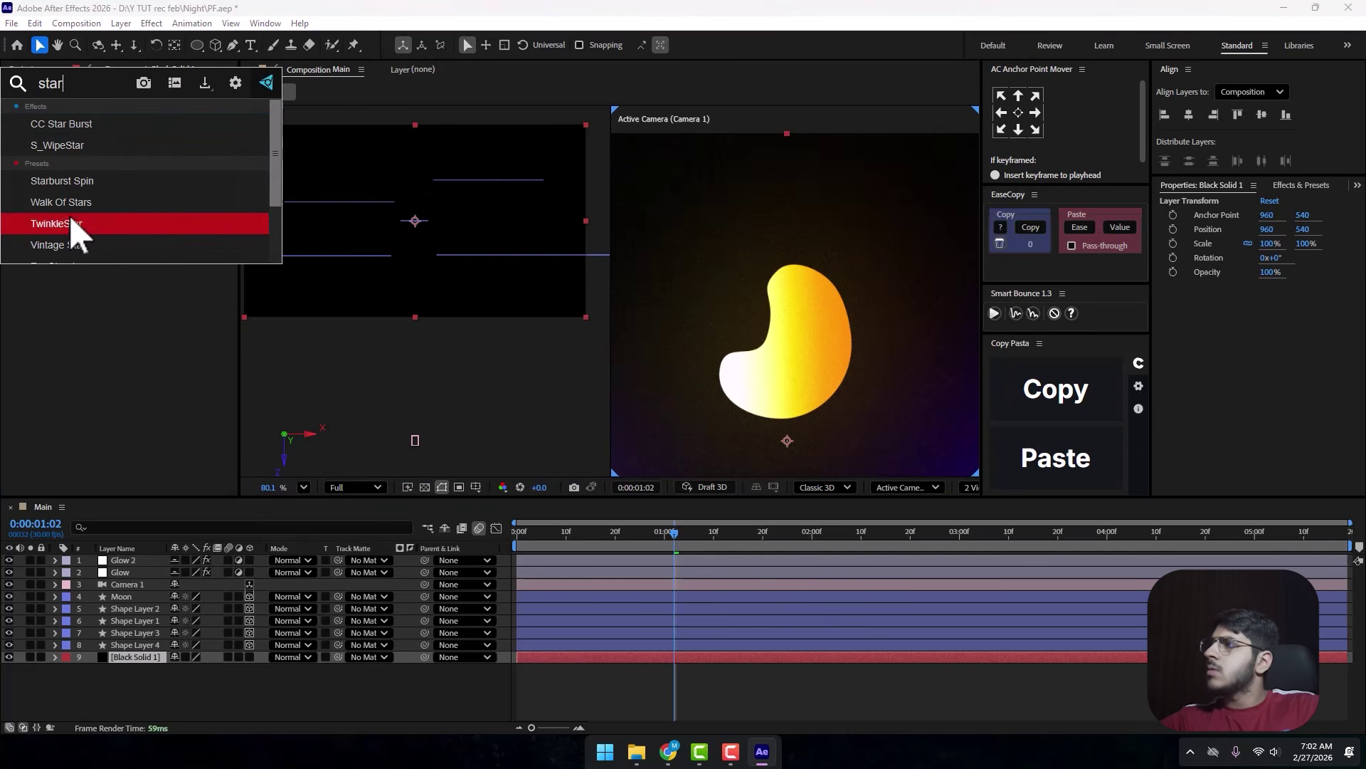
{"action": "left_click", "coordinate": [66, 146]}
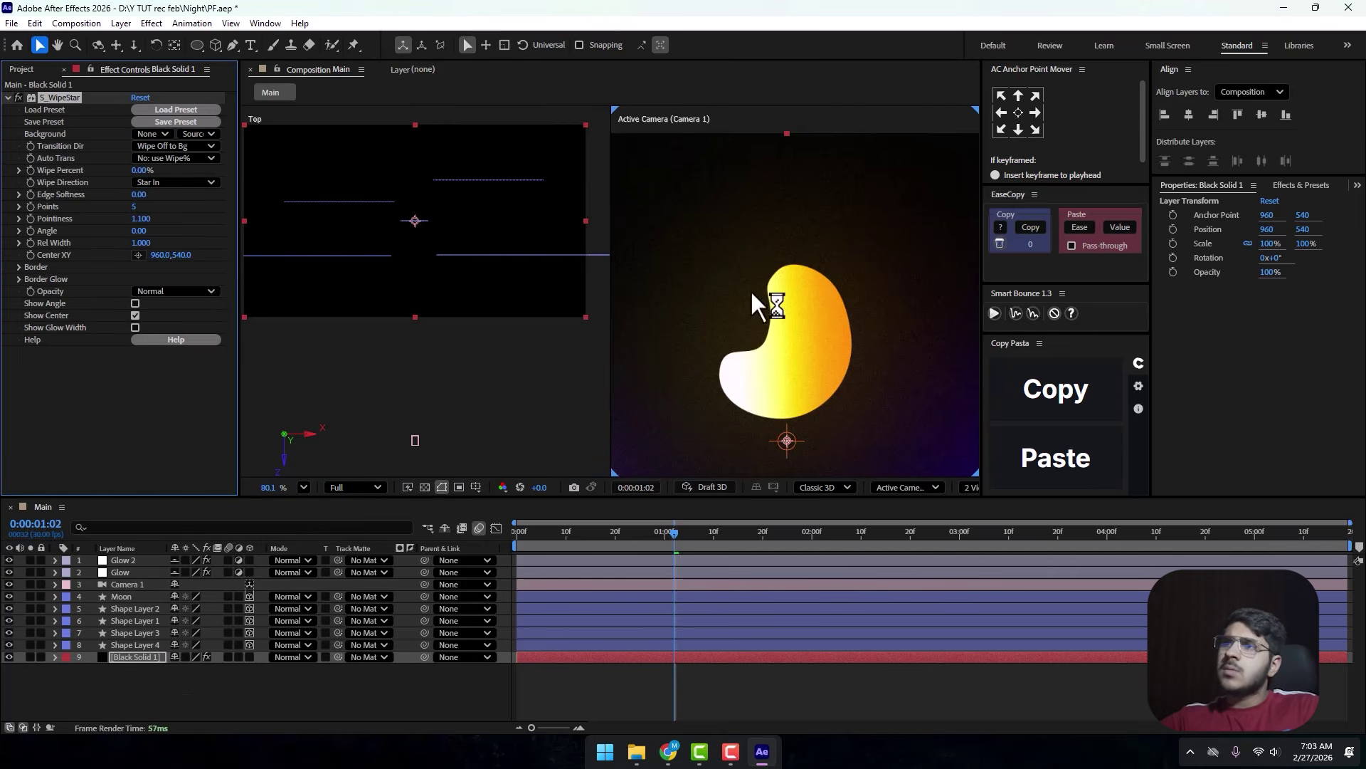
Hide every layer except the black solid, and delete the S_WipeStar effect from the solid.
{"action": "left_click_drag", "start_coordinate": [9, 572], "coordinate": [9, 647]}
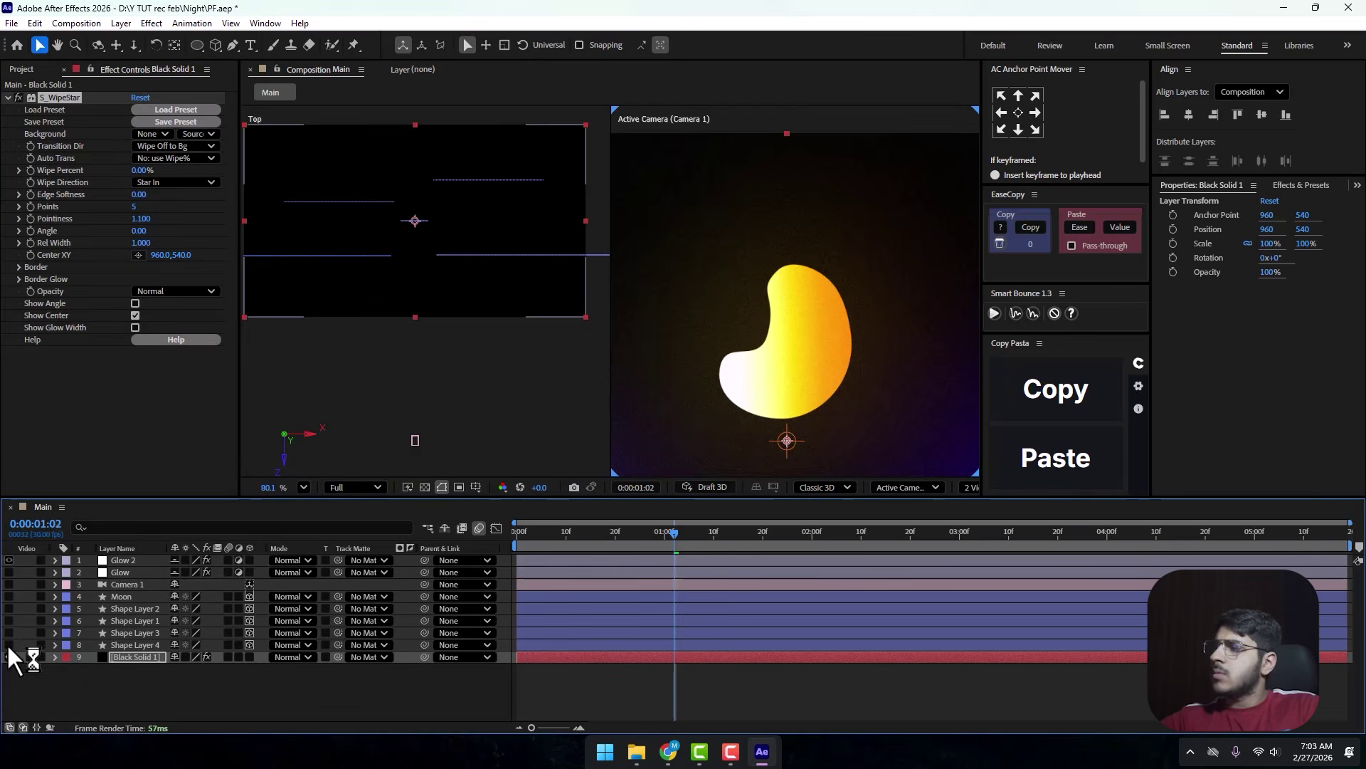
{"action": "scroll", "coordinate": [819, 301], "scroll_direction": "down", "scroll_amount": 3}
{"action": "key", "text": "h"}
{"action": "scroll", "coordinate": [808, 284], "scroll_direction": "down", "scroll_amount": 3}
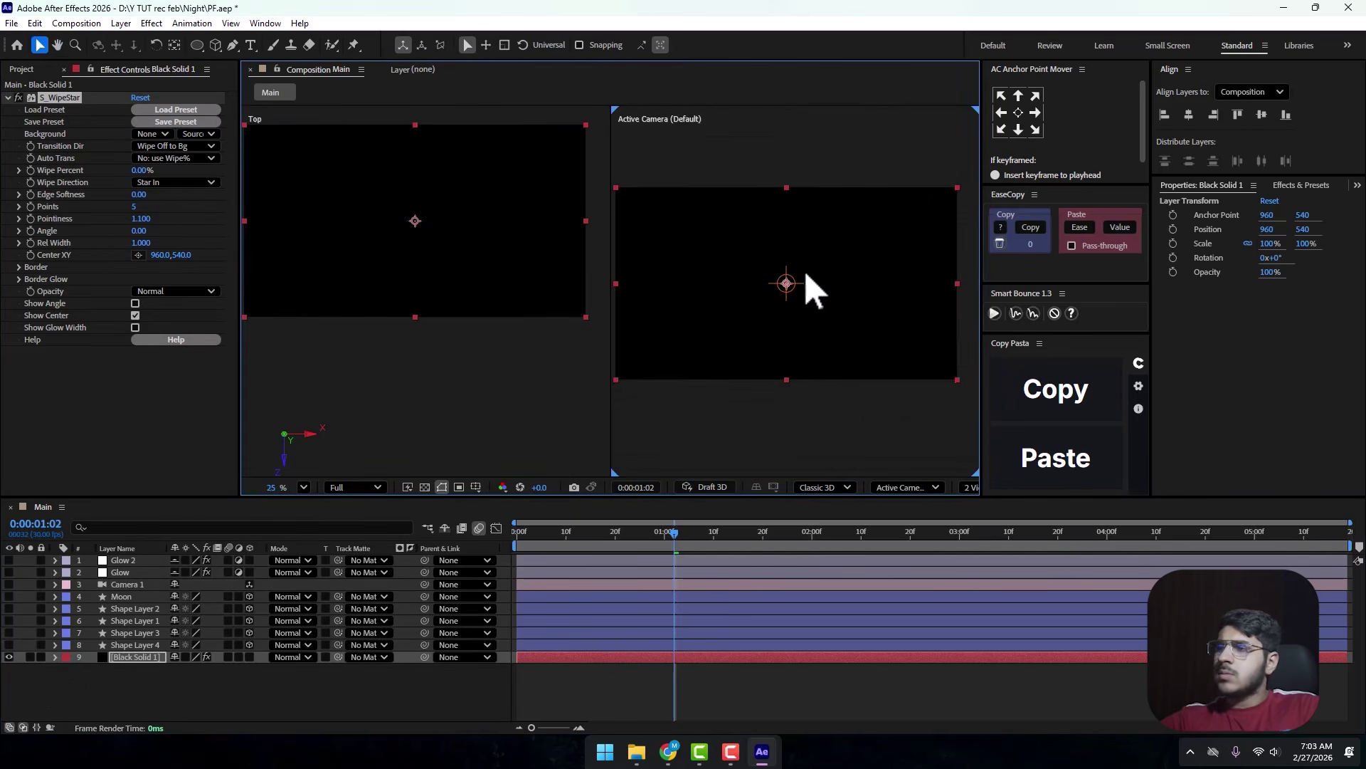
{"action": "key", "text": "v"}
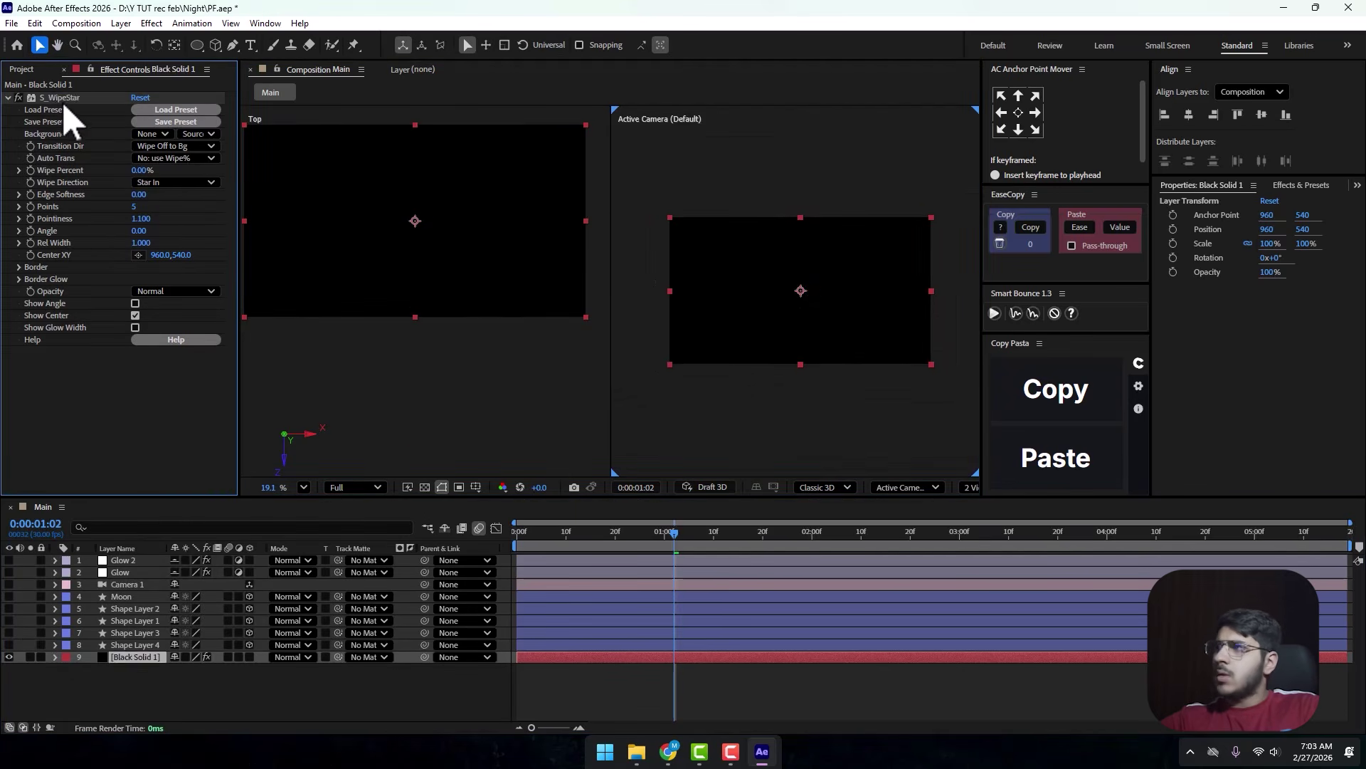
{"action": "key", "text": "Delete"}
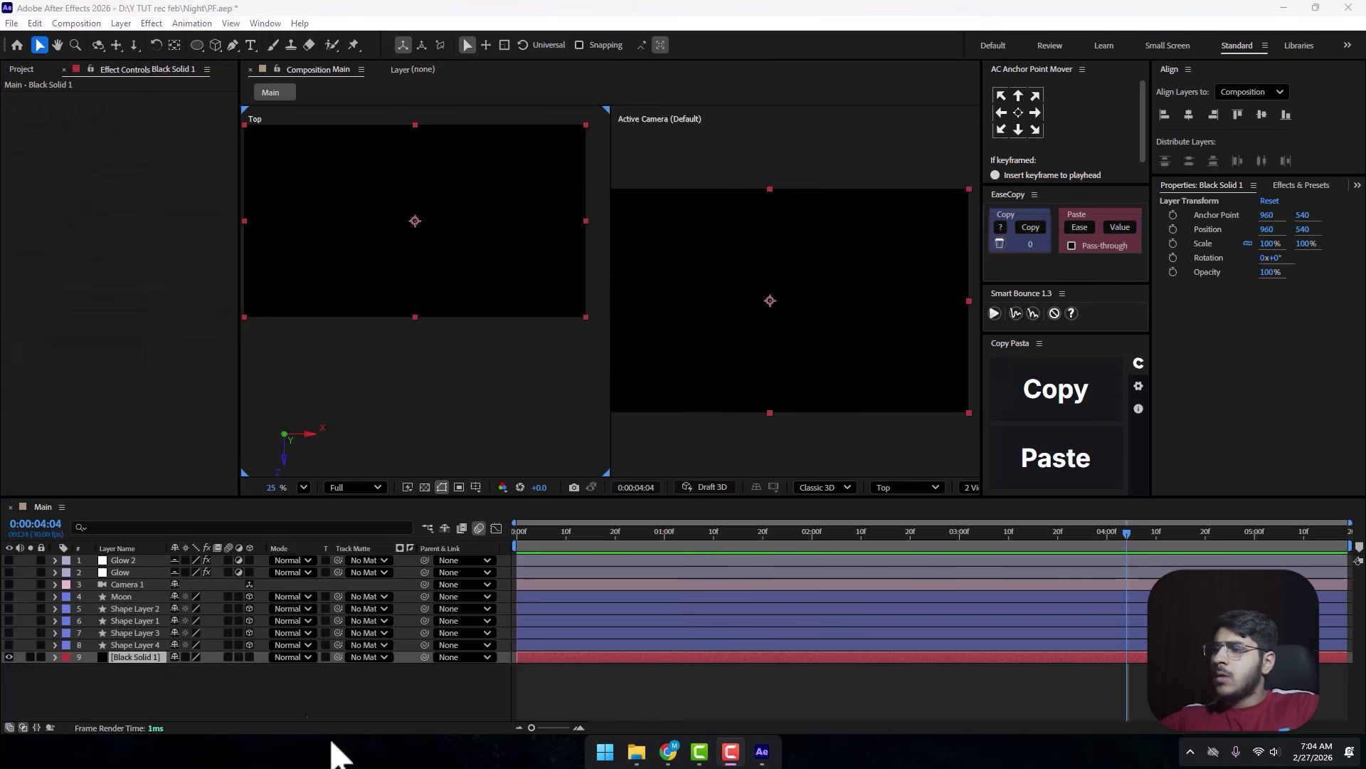
Change the black solid's color to white in its solid settings.
{"action": "left_click", "coordinate": [120, 22]}
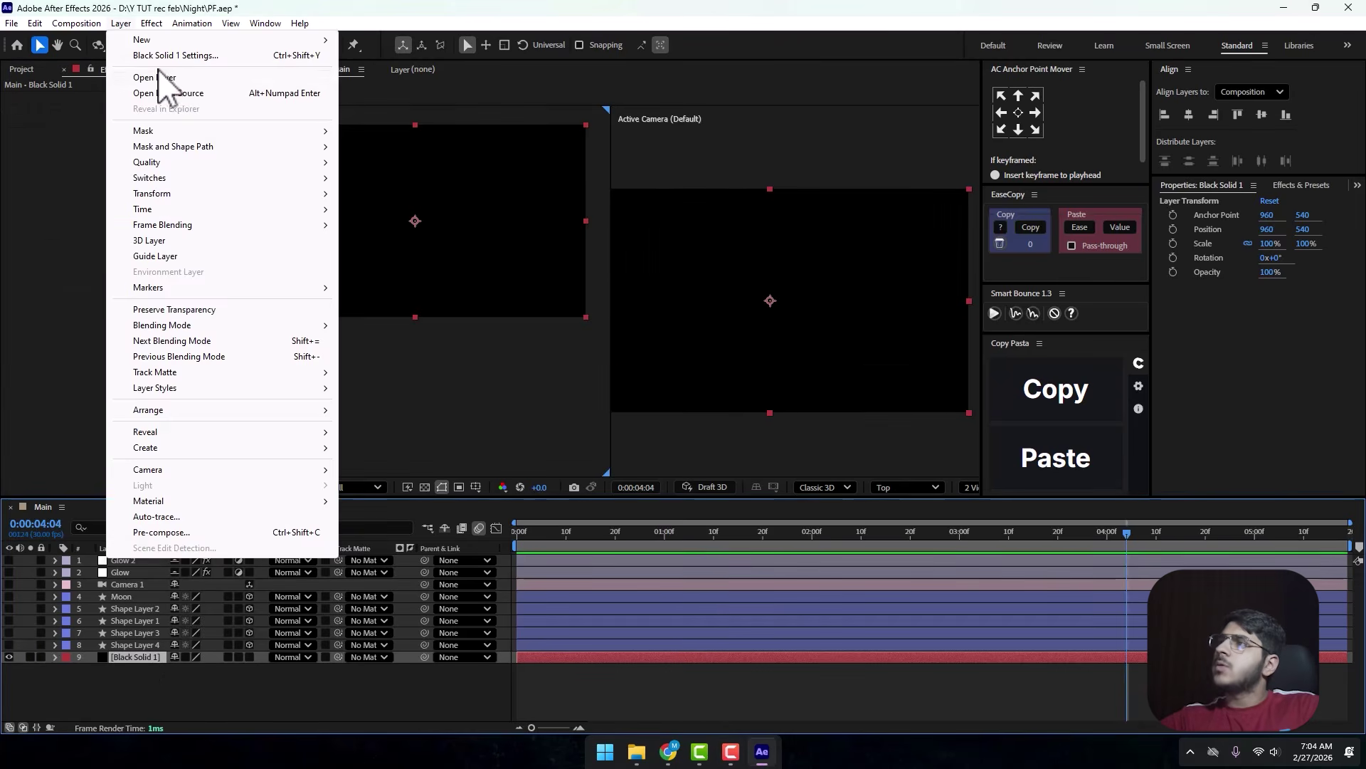
{"action": "left_click", "coordinate": [186, 55]}
{"action": "left_click", "coordinate": [672, 454]}
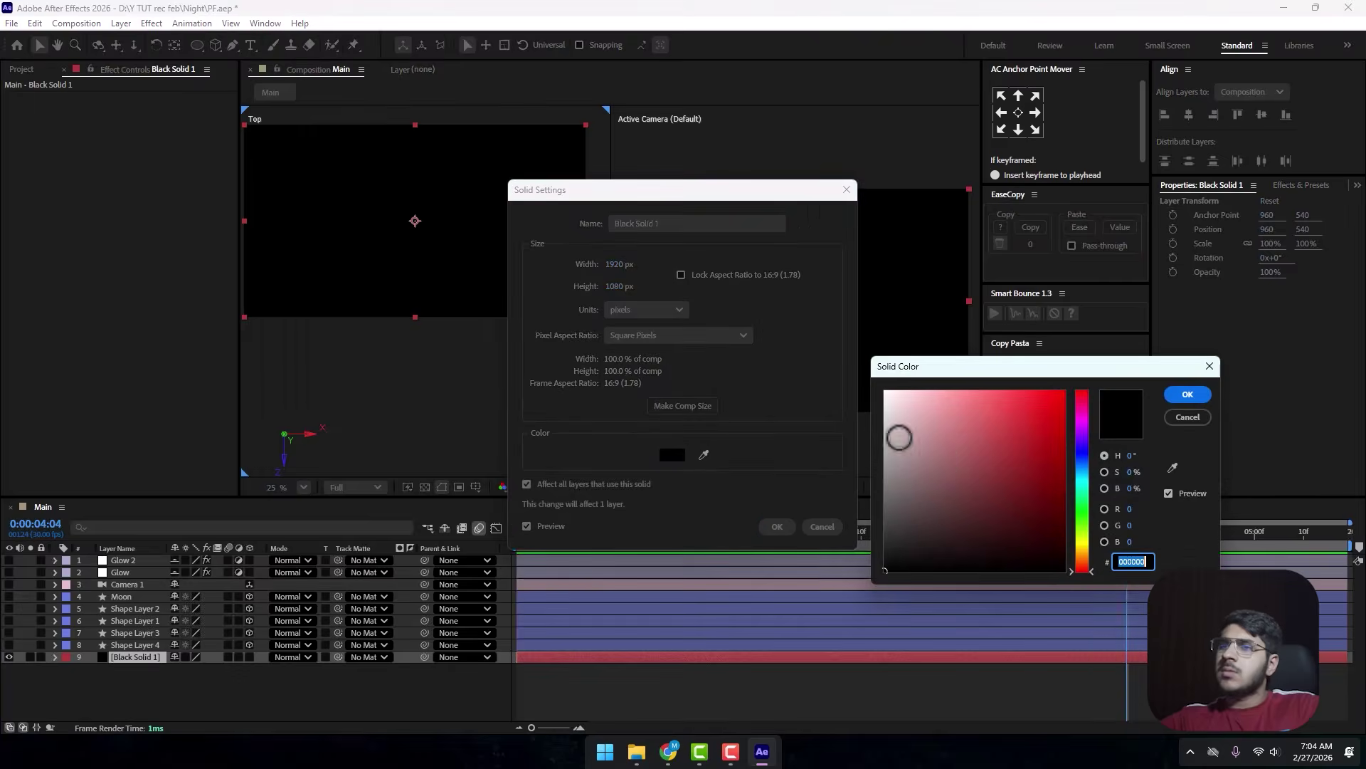
{"action": "left_click", "coordinate": [884, 391]}
{"action": "left_click", "coordinate": [1186, 394]}
{"action": "left_click", "coordinate": [779, 526]}
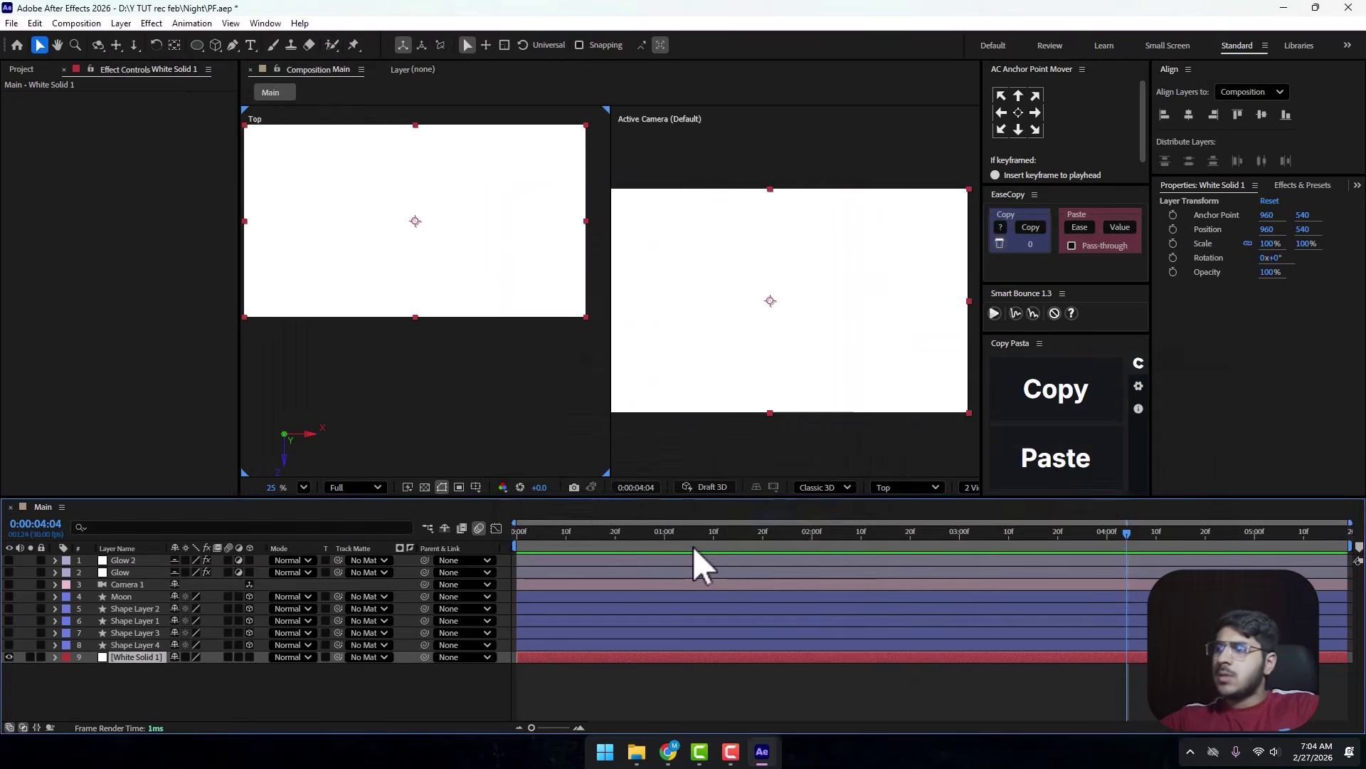
Apply the CC Star Burst effect to the white solid.
{"action": "key", "text": "ctrl+space"}
{"action": "type", "text": "starv"}
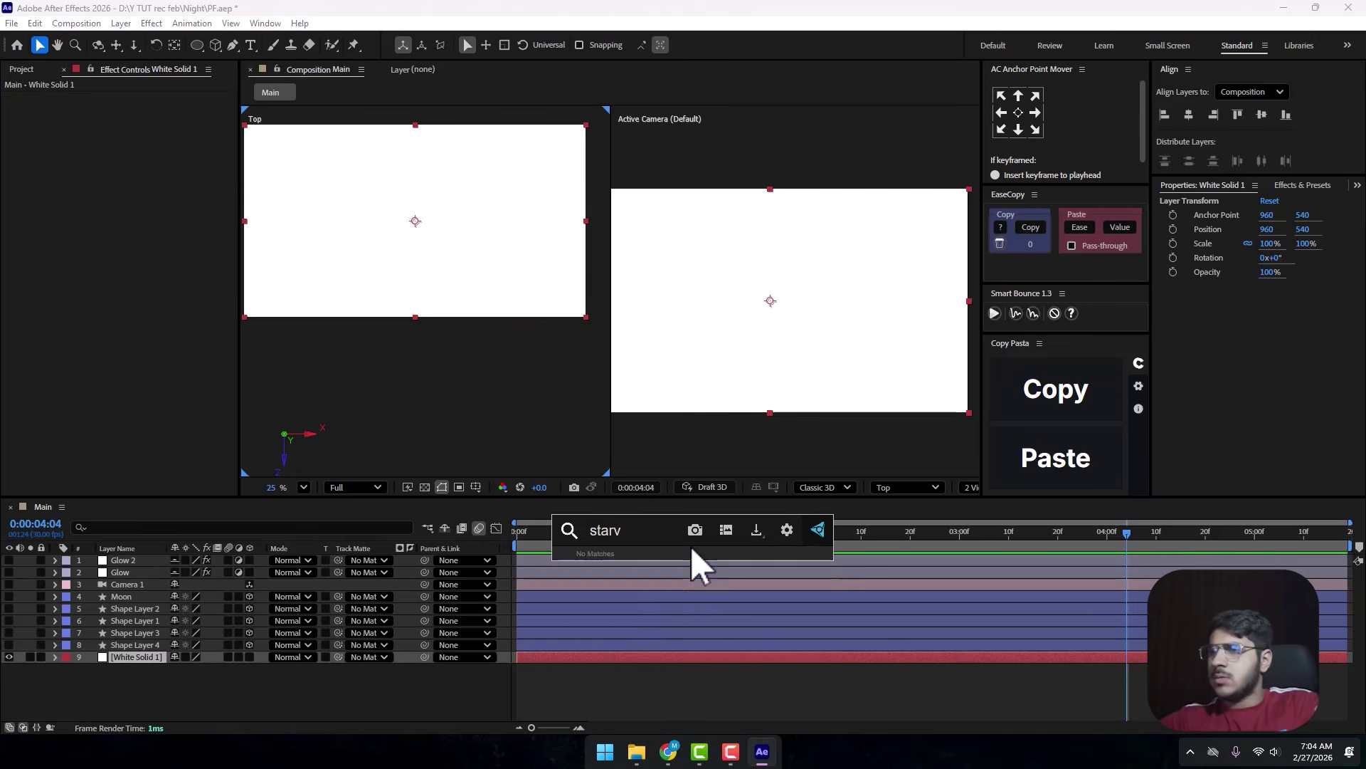
{"action": "key", "text": "BackSpace"}
{"action": "left_click", "coordinate": [609, 565]}
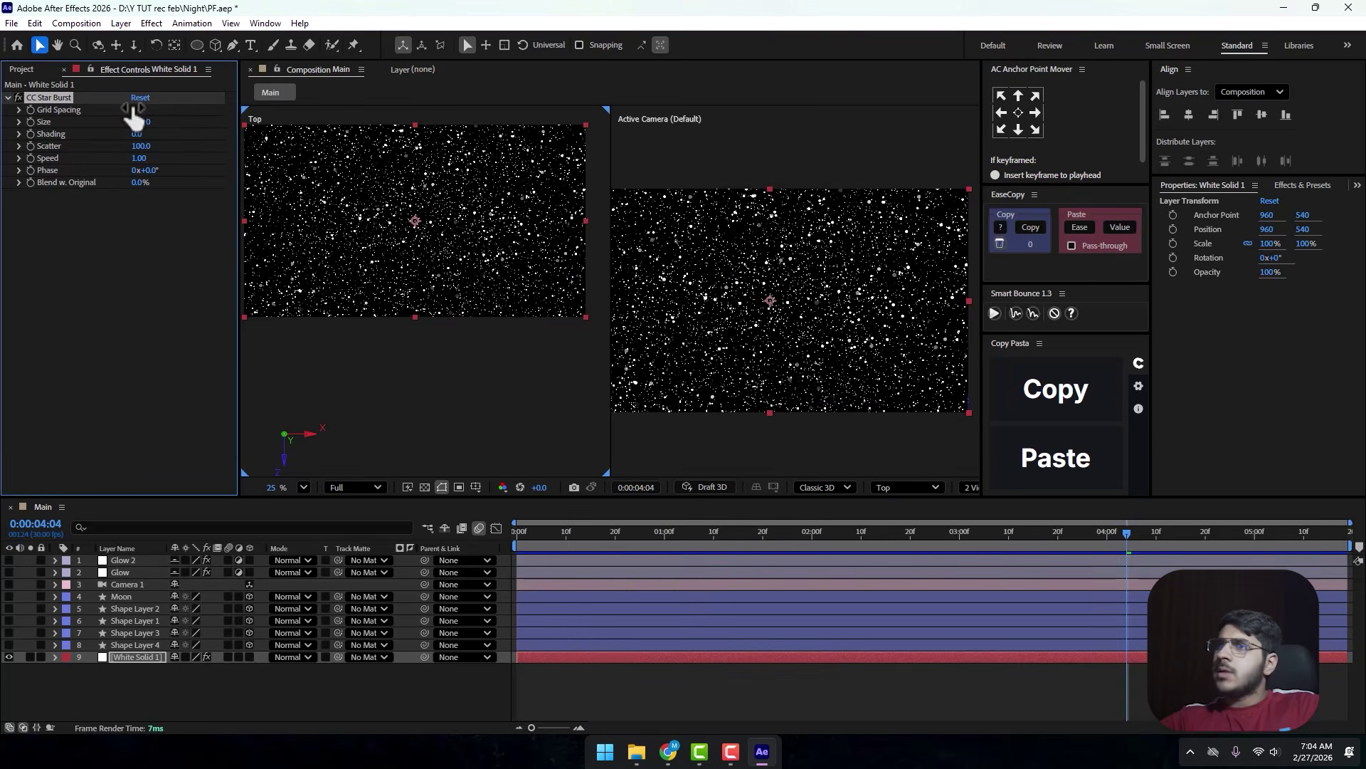
Thin out the CC Star Burst stars with grid spacing 2, size 51, scatter 377 and phase 2°.
{"action": "left_click_drag", "start_coordinate": [135, 110], "coordinate": [359, 142]}
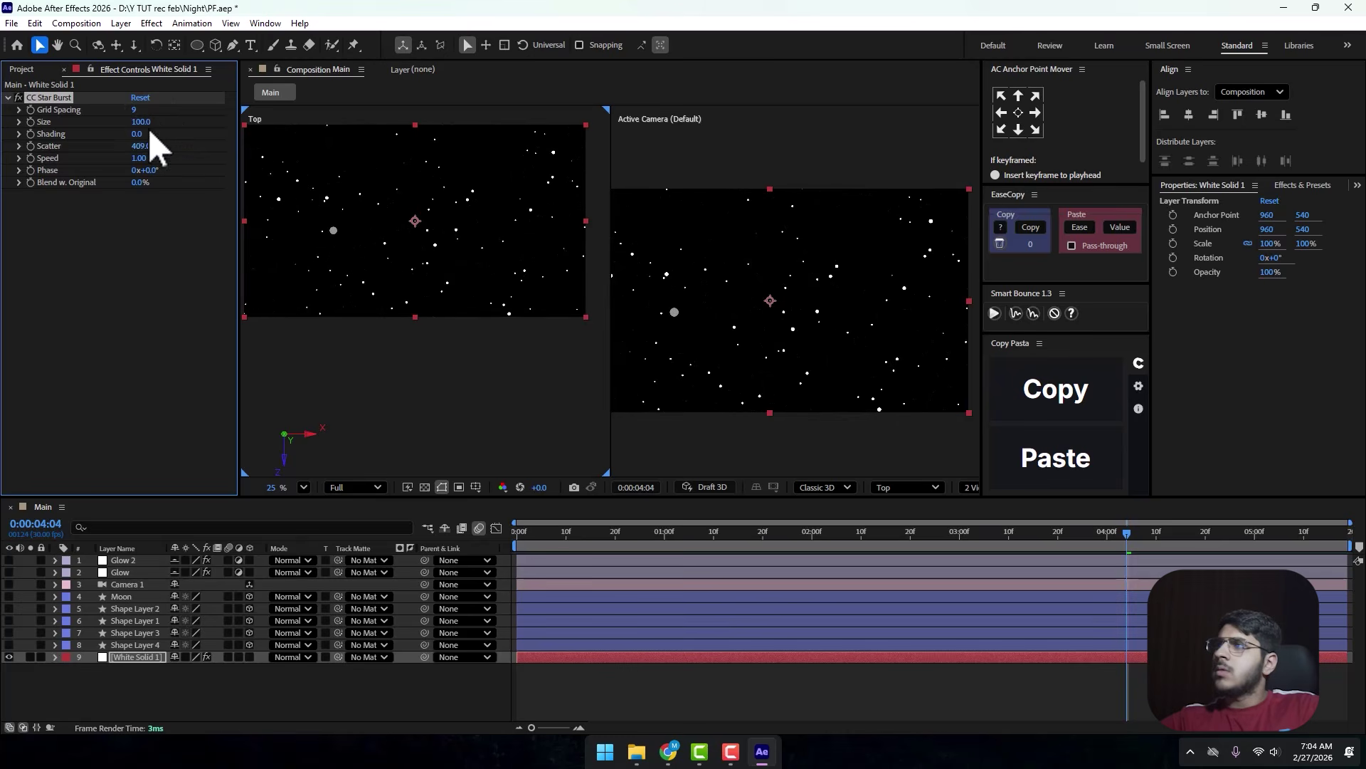
{"action": "left_click_drag", "start_coordinate": [146, 123], "coordinate": [101, 124]}
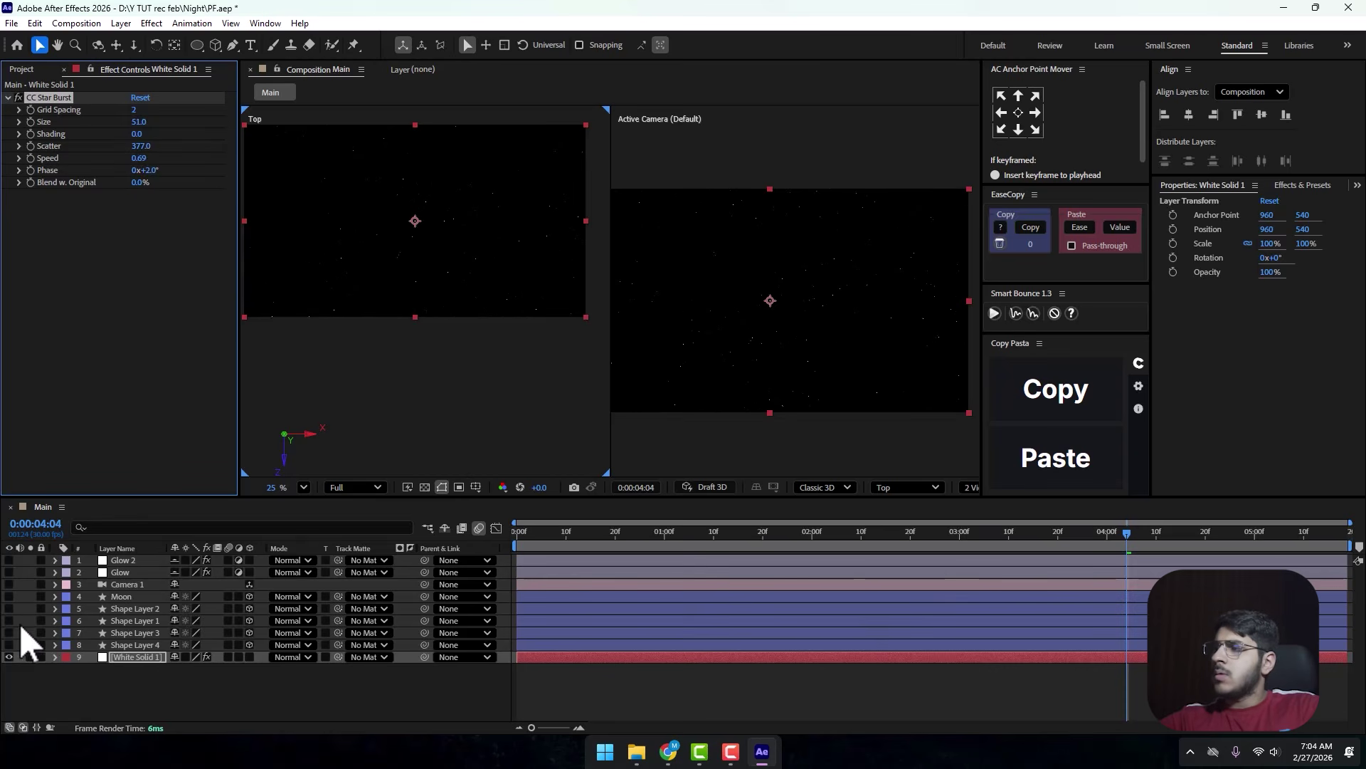
Make all the hidden shape, Moon, camera and glow layers visible again, and preview the composition from the start.
{"action": "left_click_drag", "start_coordinate": [9, 644], "coordinate": [9, 608]}
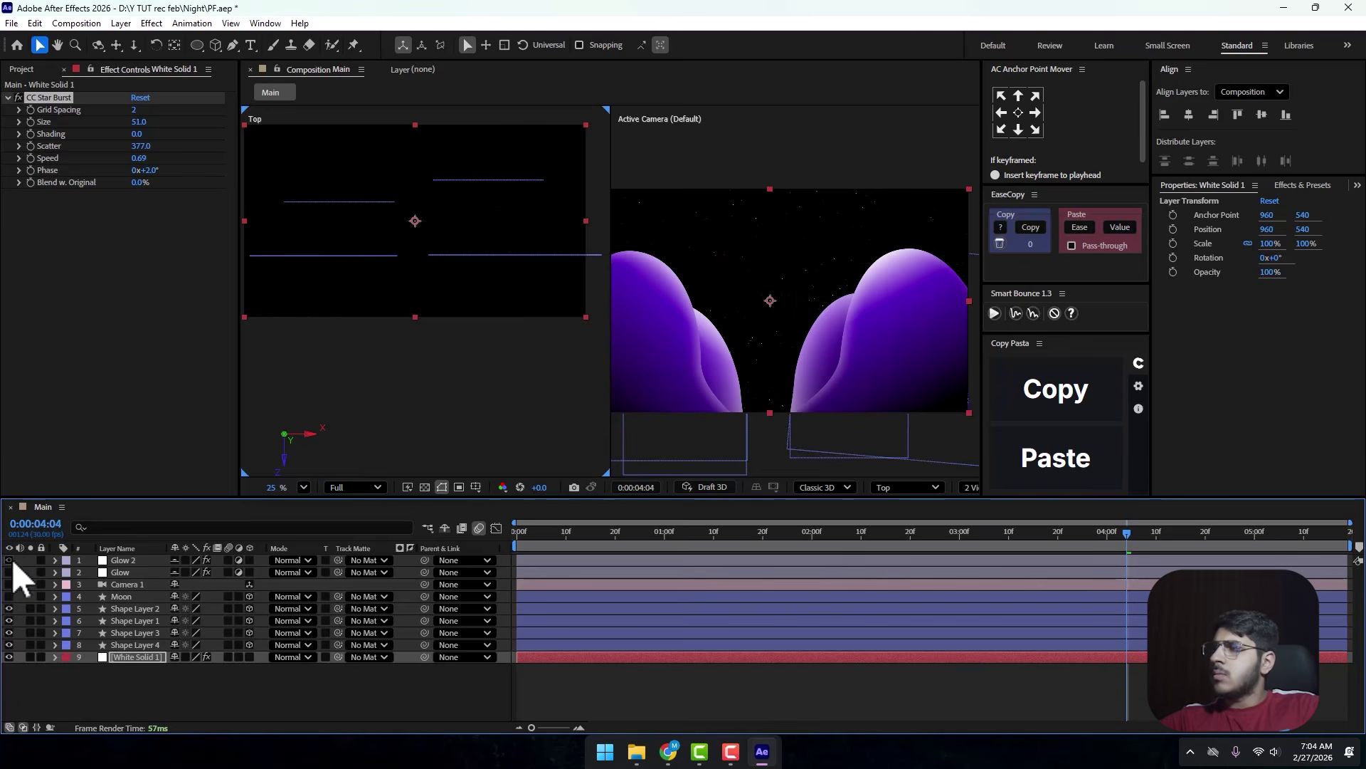
{"action": "left_click_drag", "start_coordinate": [11, 560], "coordinate": [13, 609]}
{"action": "left_click", "coordinate": [318, 698]}
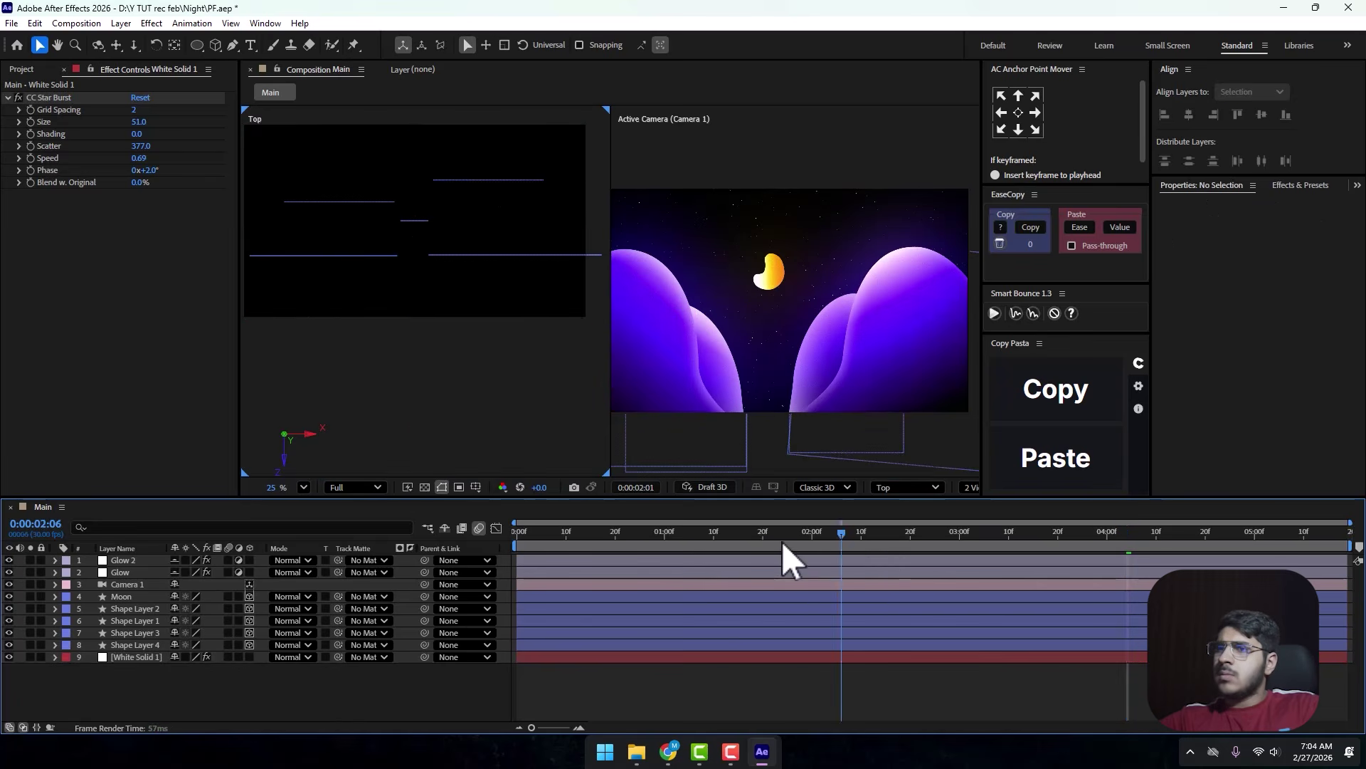
{"action": "key", "text": "Home"}
{"action": "key", "text": "space"}
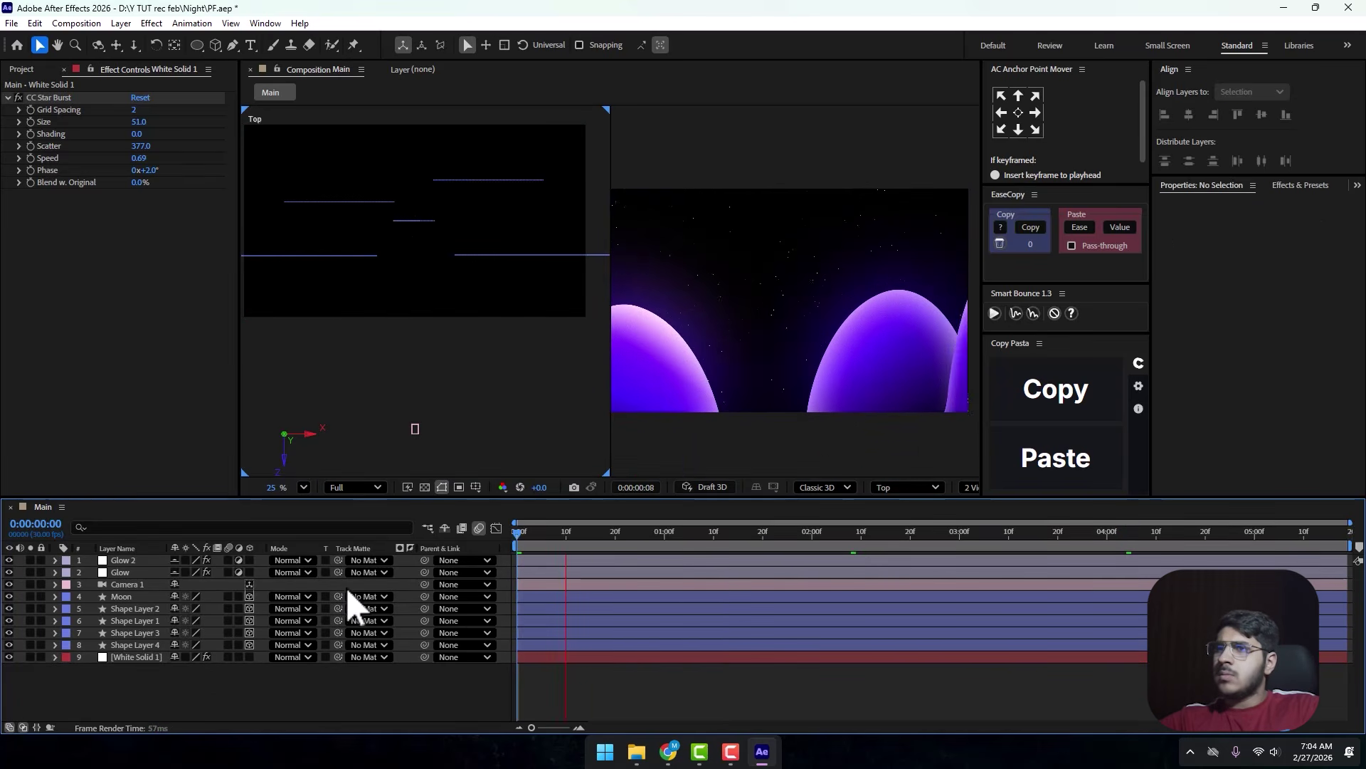
Set the CC Star Burst speed to 0.1 and preview the slower star motion.
{"action": "left_click", "coordinate": [140, 158]}
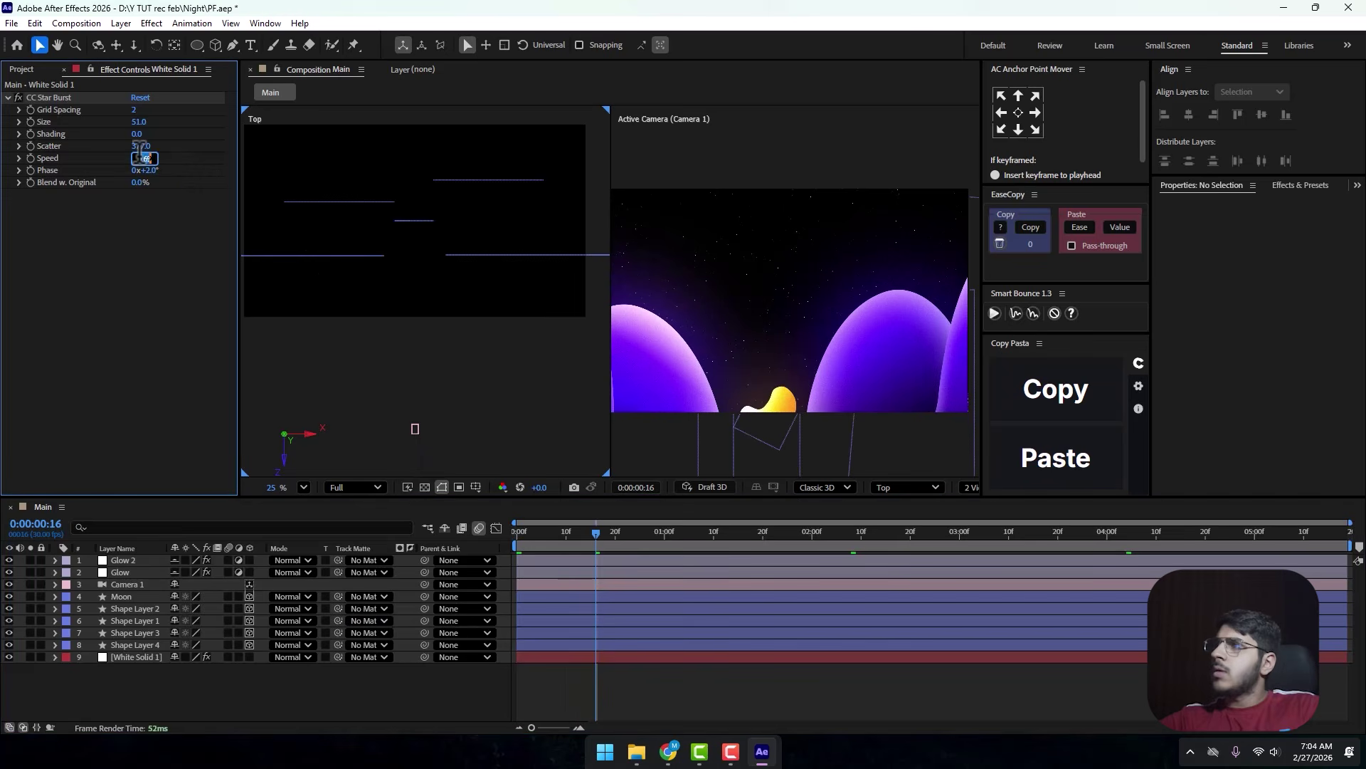
{"action": "type", "text": "0.1"}
{"action": "left_click", "coordinate": [257, 190]}
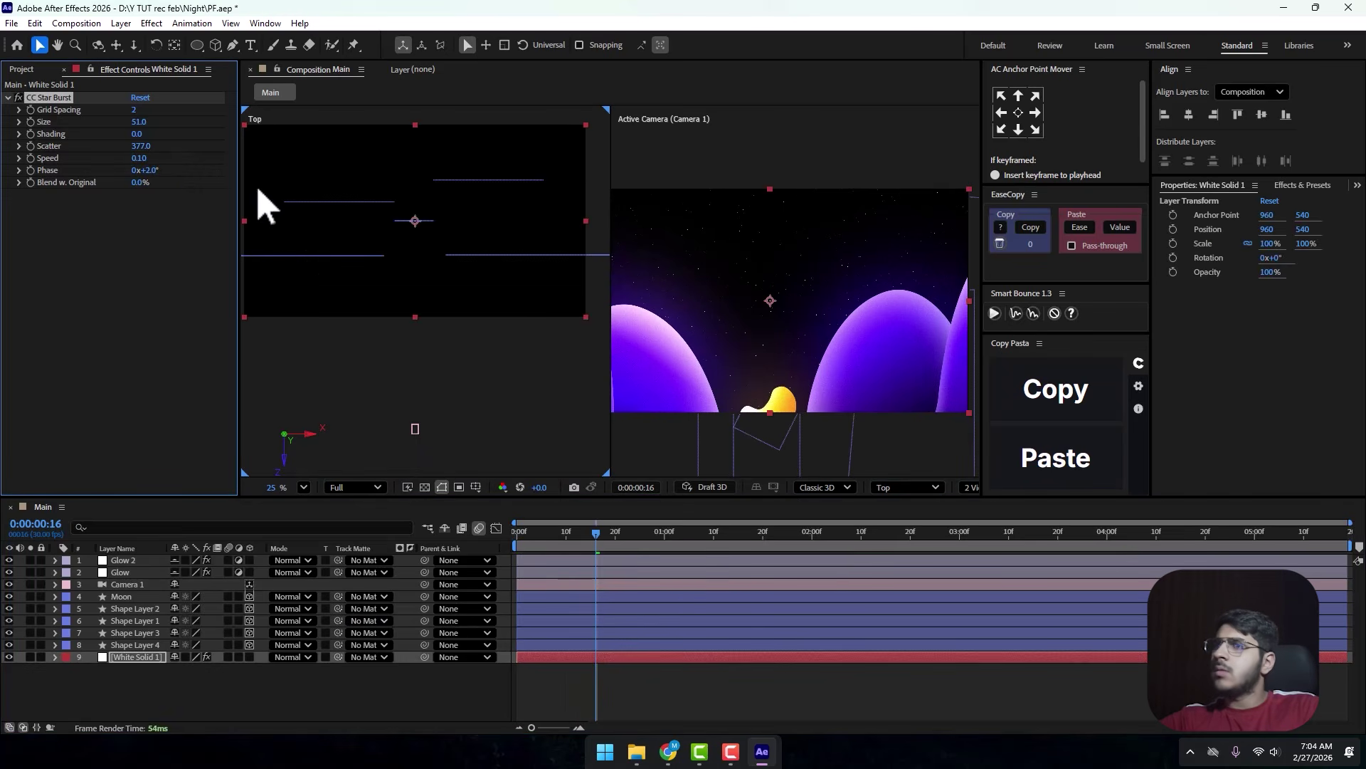
{"action": "key", "text": "space"}
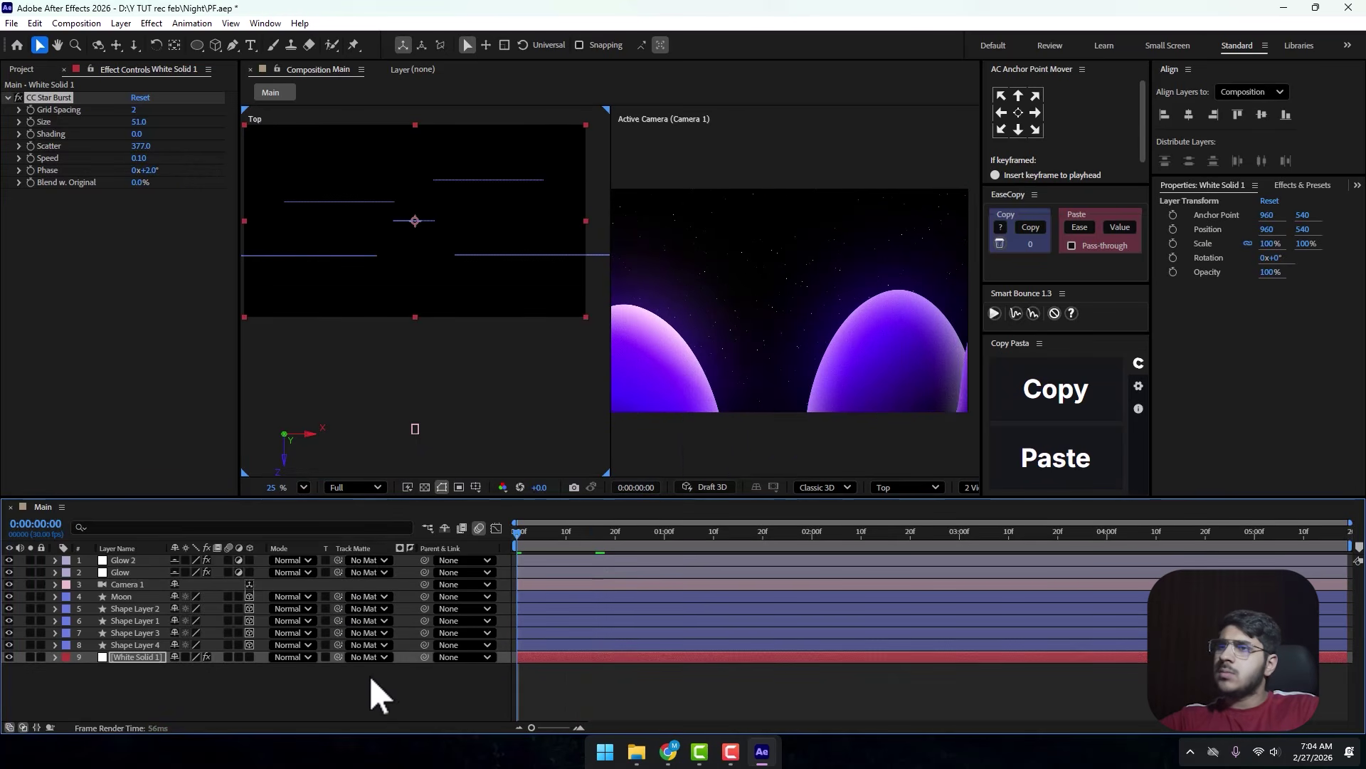
Switch the composition viewer to a single camera view fitted to the panel, and play the animation from the start.
{"action": "left_click", "coordinate": [851, 427]}
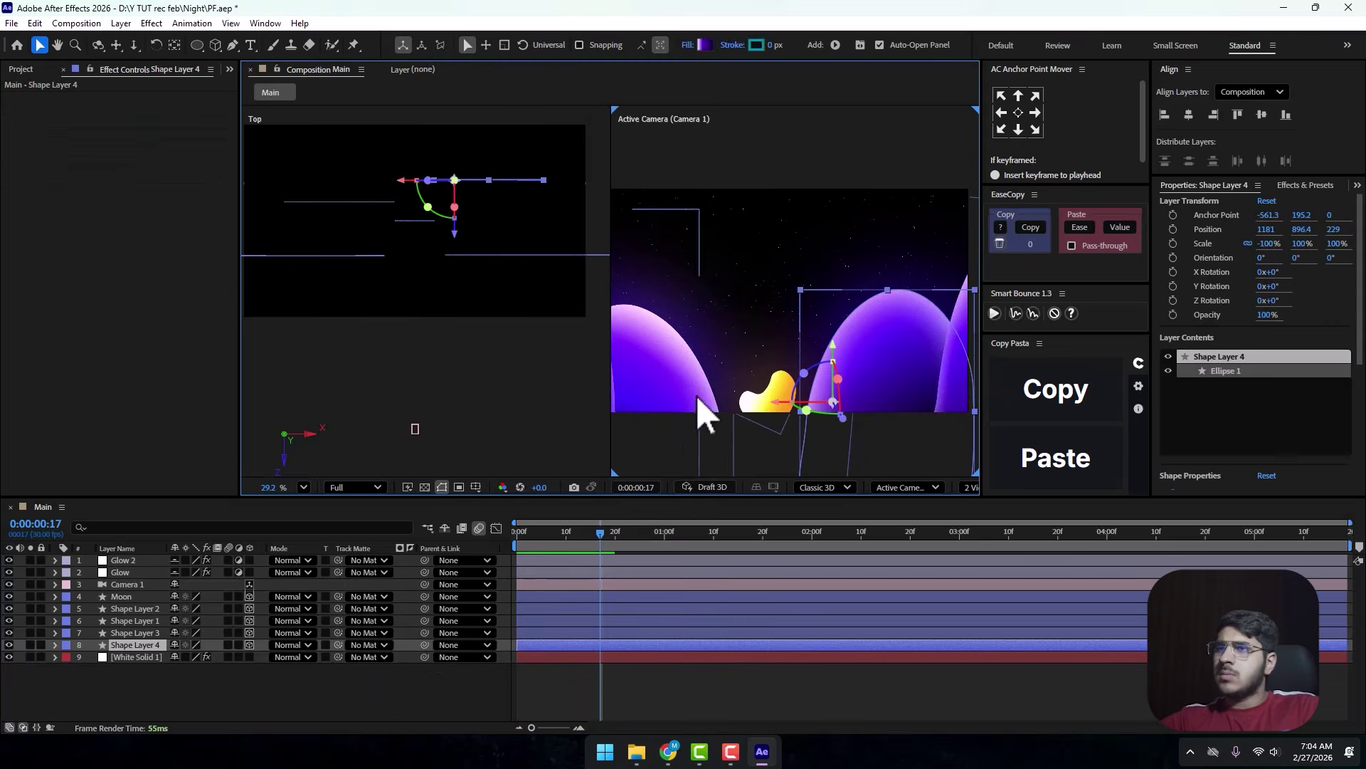
{"action": "left_click", "coordinate": [768, 161]}
{"action": "key", "text": "grave"}
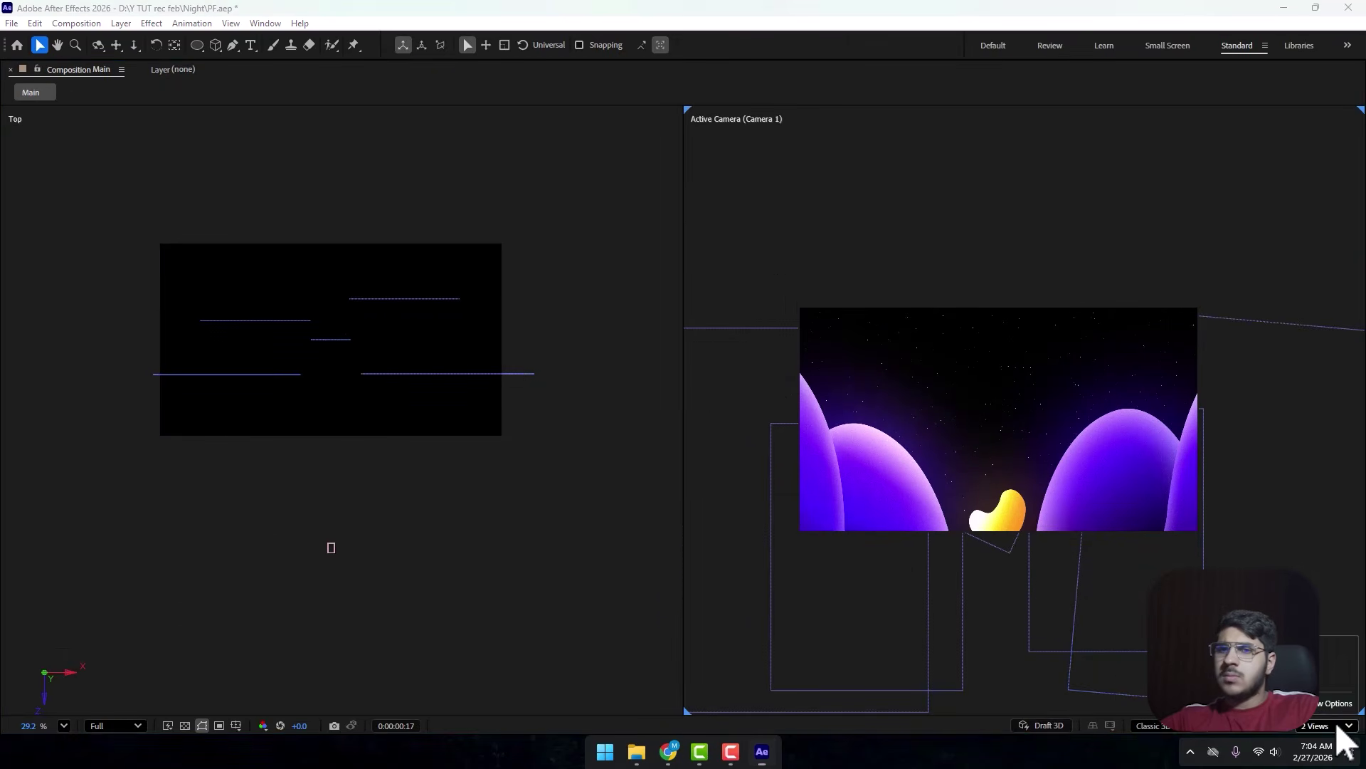
{"action": "left_click", "coordinate": [1253, 564]}
{"action": "key", "text": "grave"}
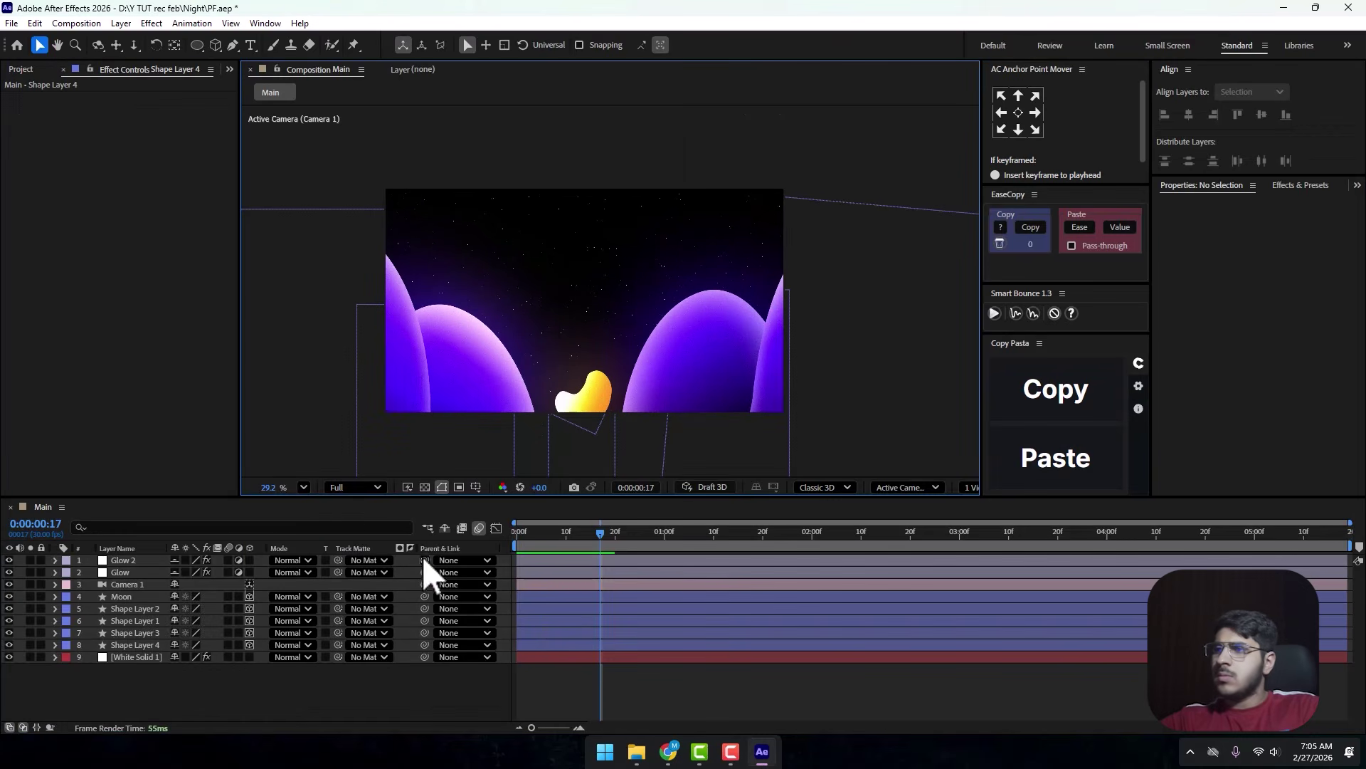
{"action": "left_click", "coordinate": [303, 487]}
{"action": "left_click", "coordinate": [384, 213]}
{"action": "key", "text": "Home"}
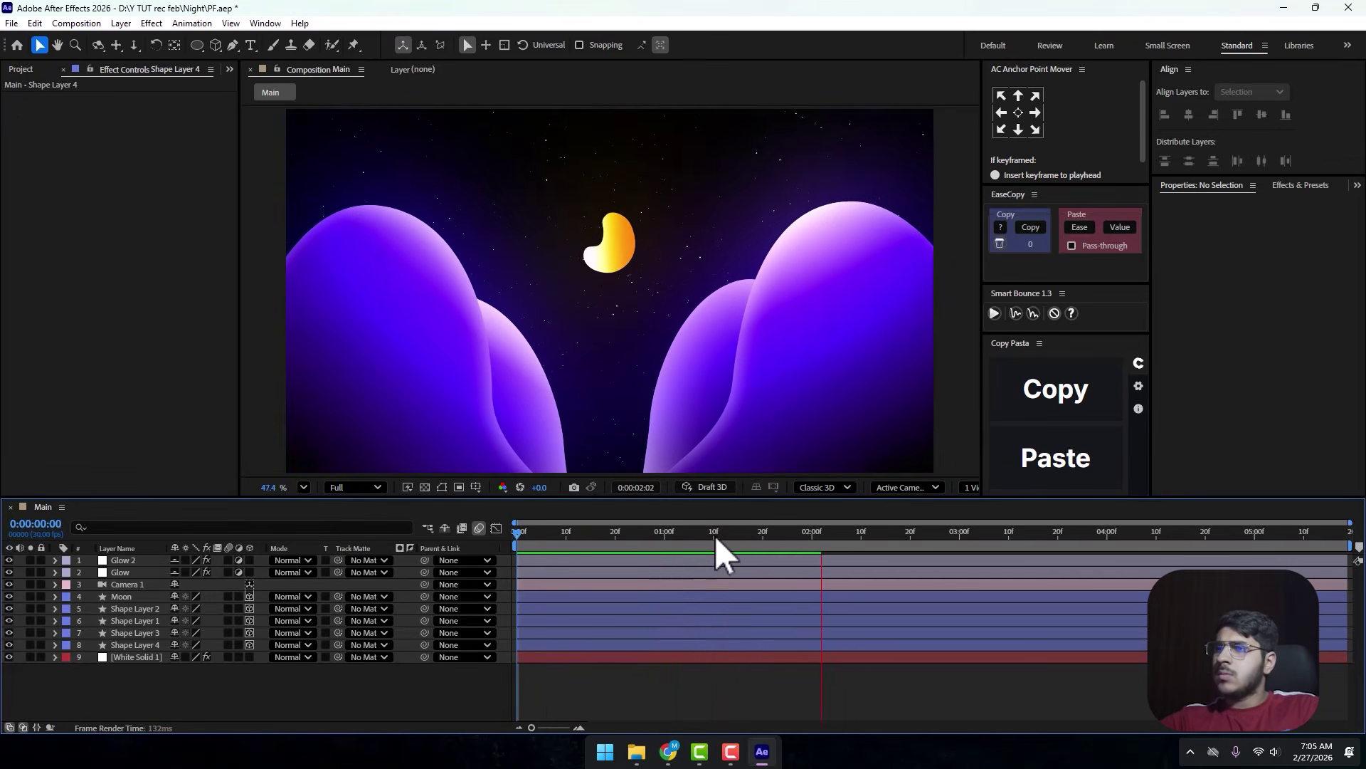
{"action": "key", "text": "space"}
{"action": "key", "text": "space"}
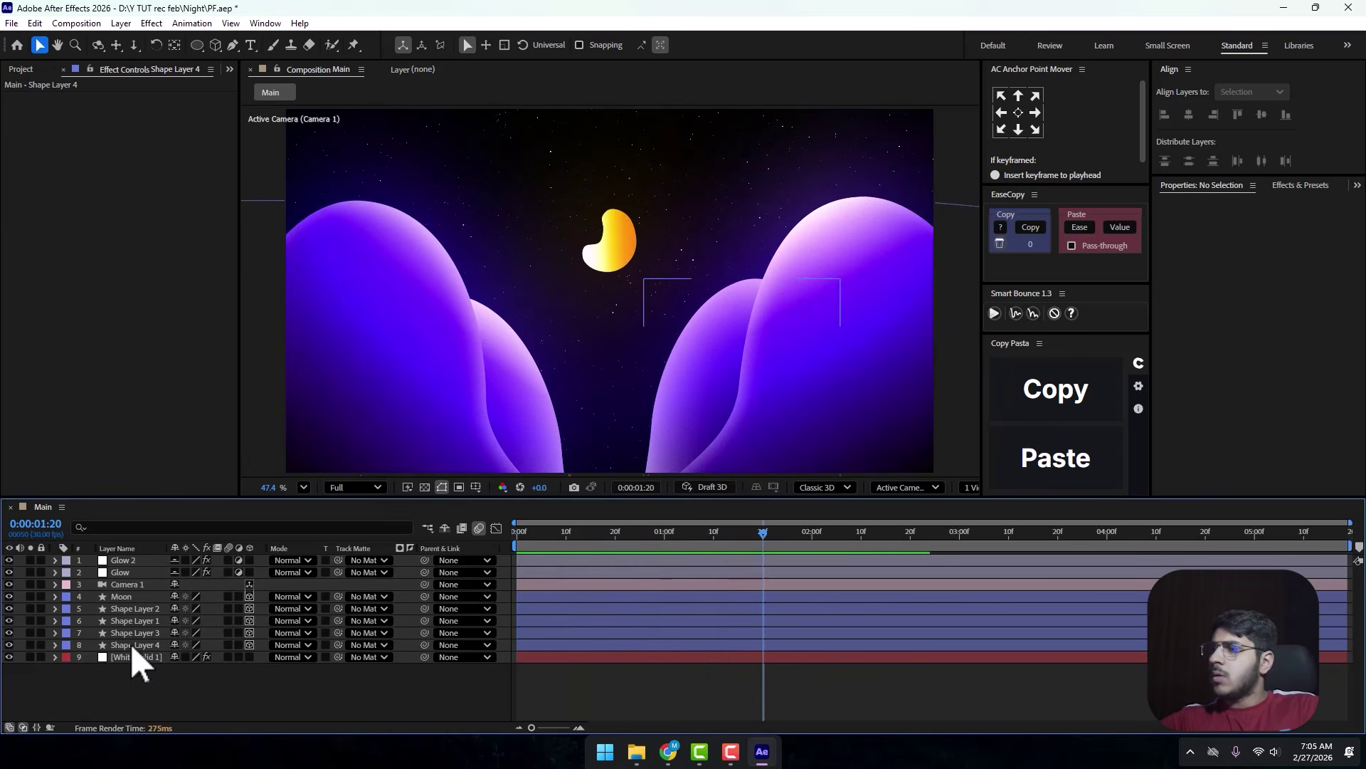
Reveal the Position keyframes of Camera 1, Shape Layer 1 and Shape Layer 2, and shift both shapes' keyframes to start just before 1 second.
{"action": "left_click", "coordinate": [341, 413]}
{"action": "left_click", "coordinate": [127, 610]}
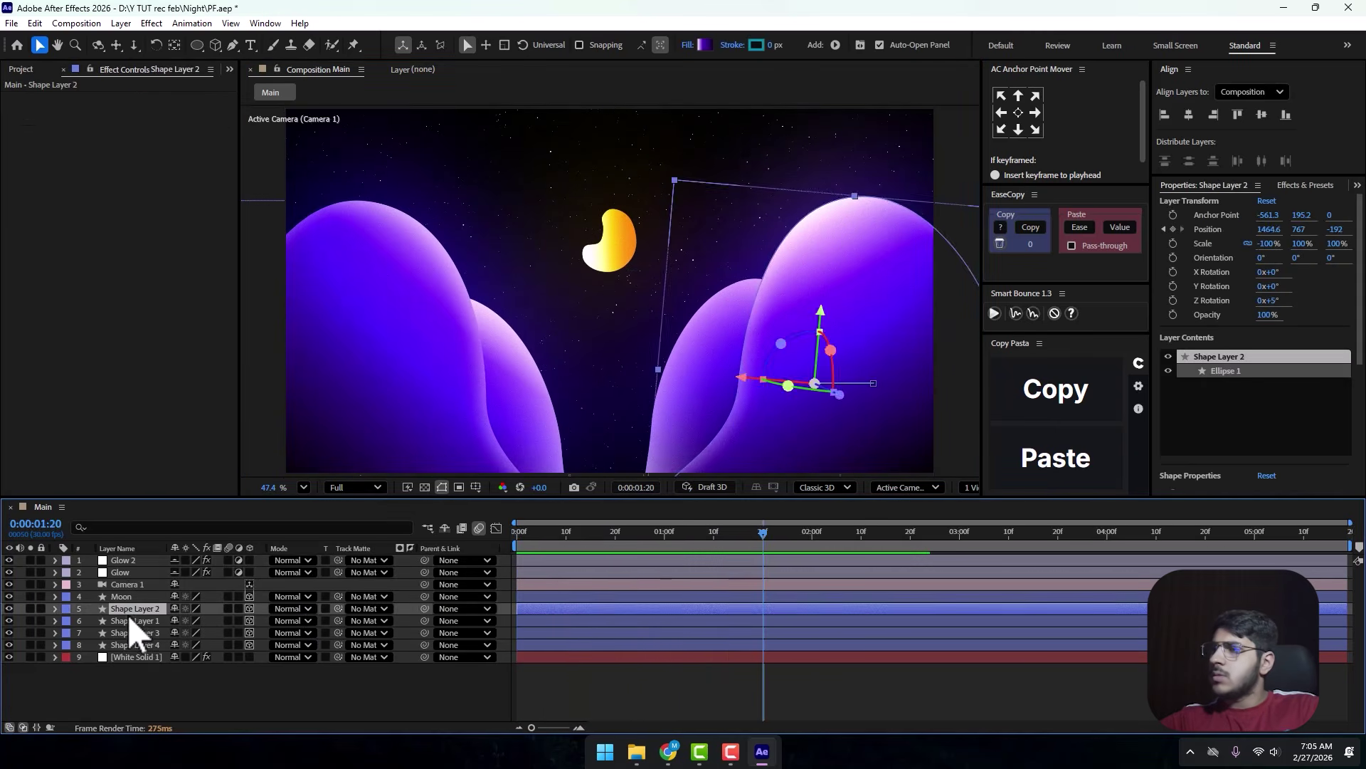
{"action": "left_click", "coordinate": [131, 619]}
{"action": "left_click", "coordinate": [131, 606], "text": "ctrl"}
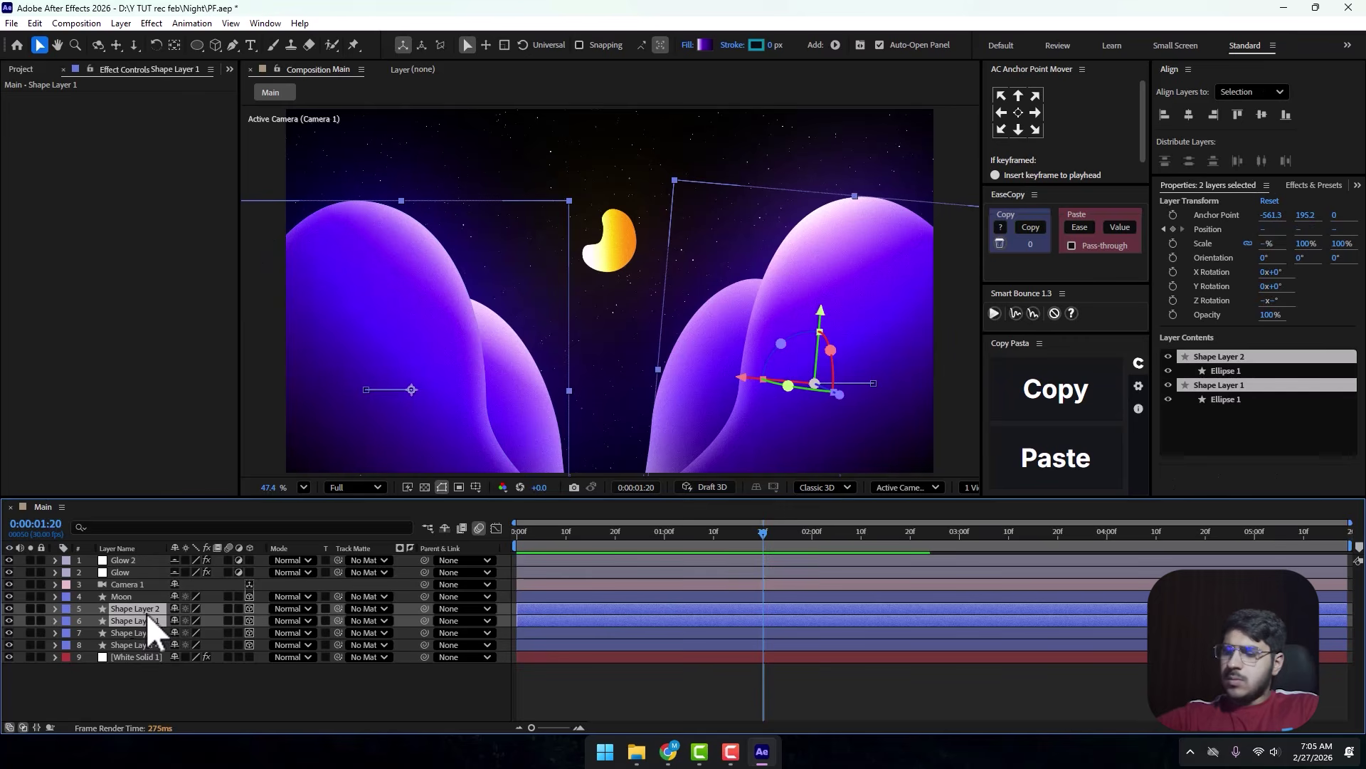
{"action": "key", "text": "p"}
{"action": "left_click", "coordinate": [128, 585]}
{"action": "key", "text": "p"}
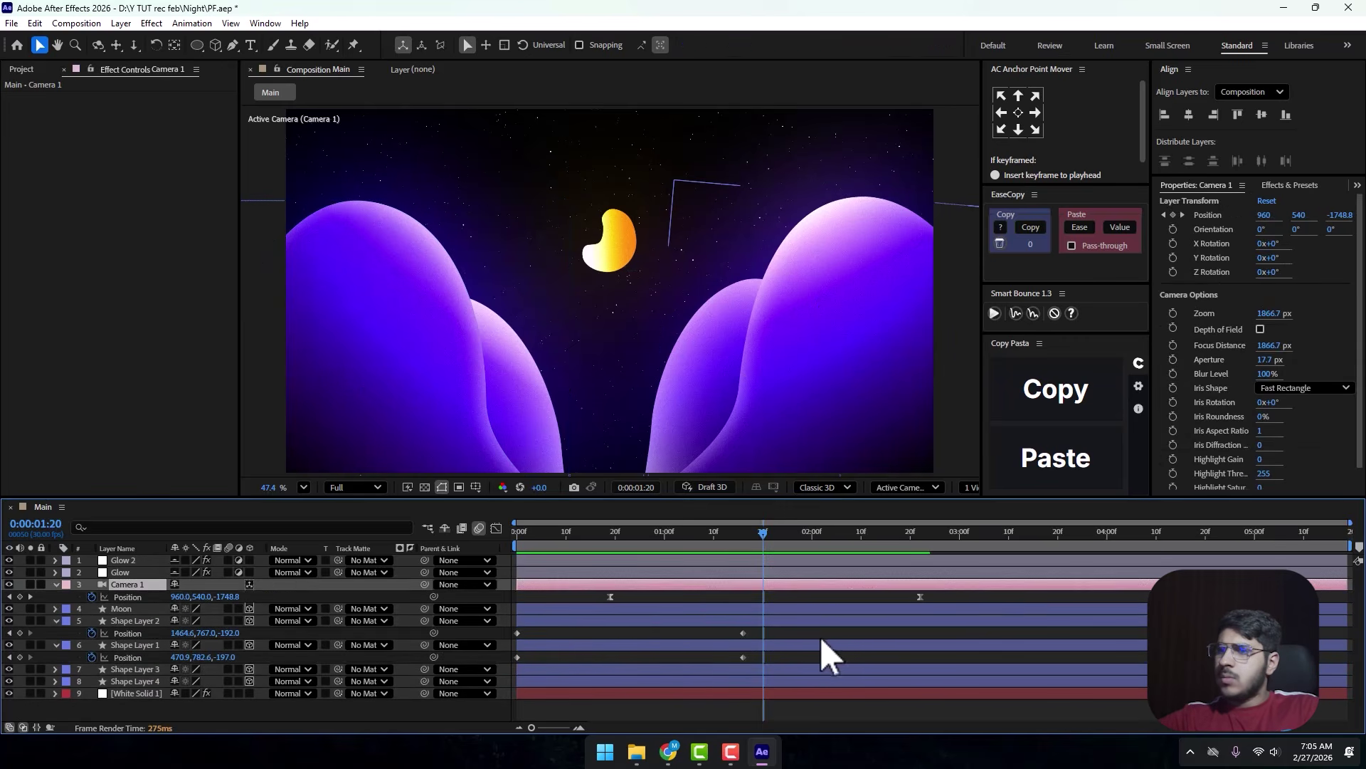
{"action": "left_click_drag", "start_coordinate": [787, 628], "coordinate": [665, 659]}
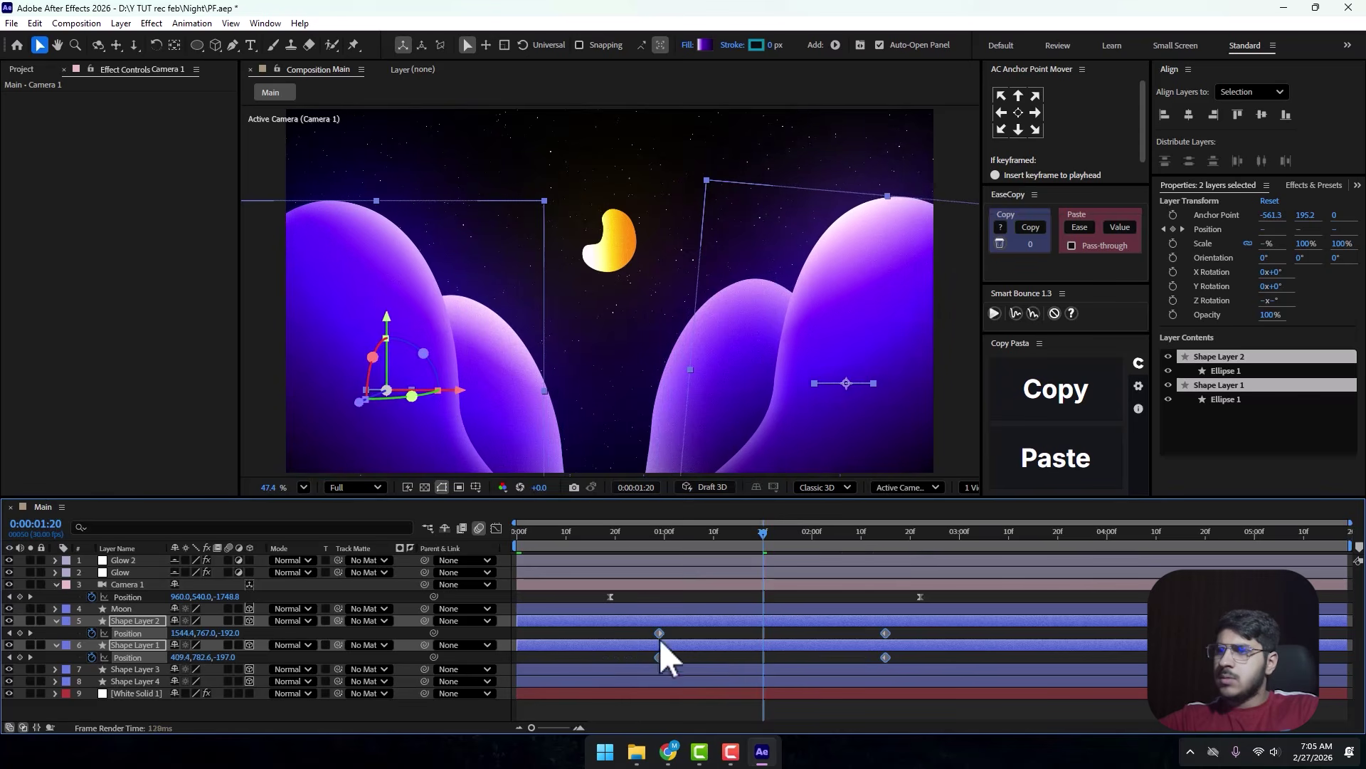
Play the animation from the start to check the front shapes' new timing, and collapse the layers' Position properties.
{"action": "key", "text": "Home"}
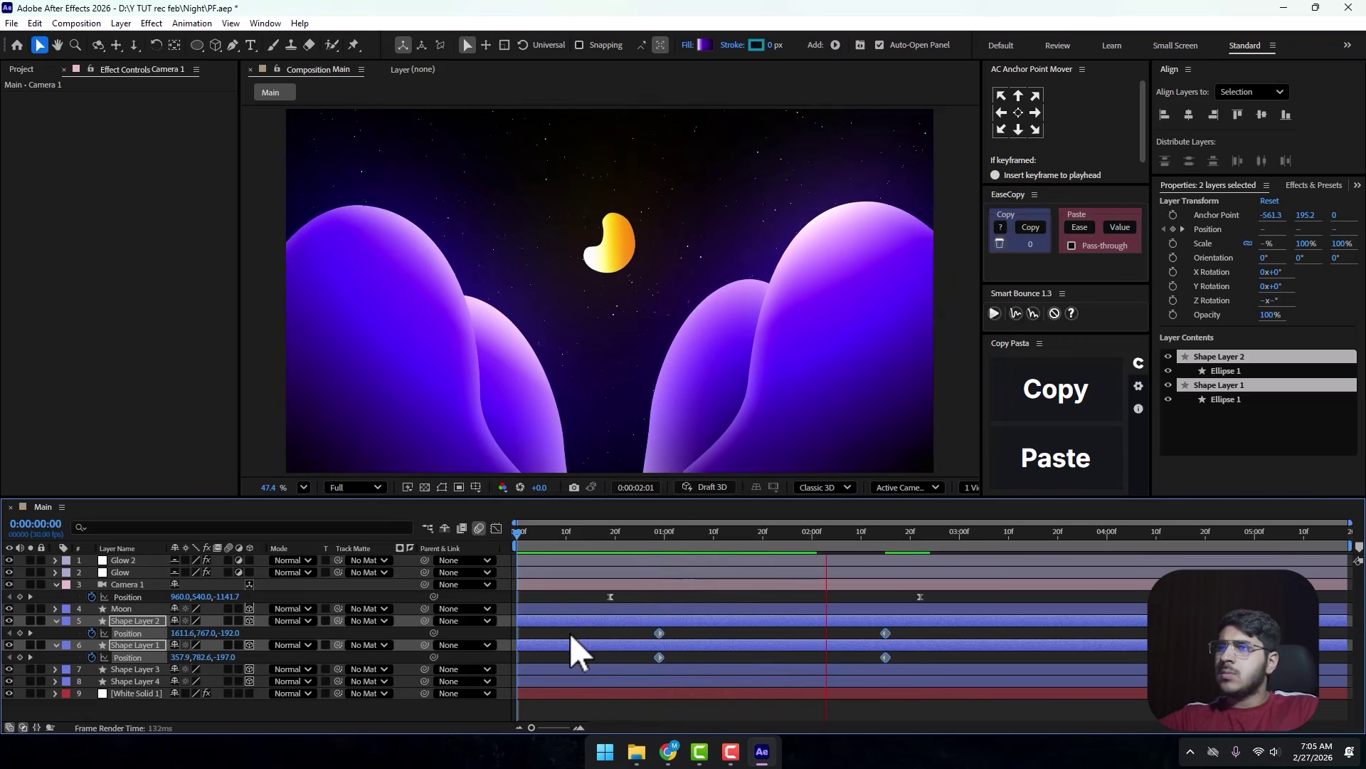
{"action": "key", "text": "space"}
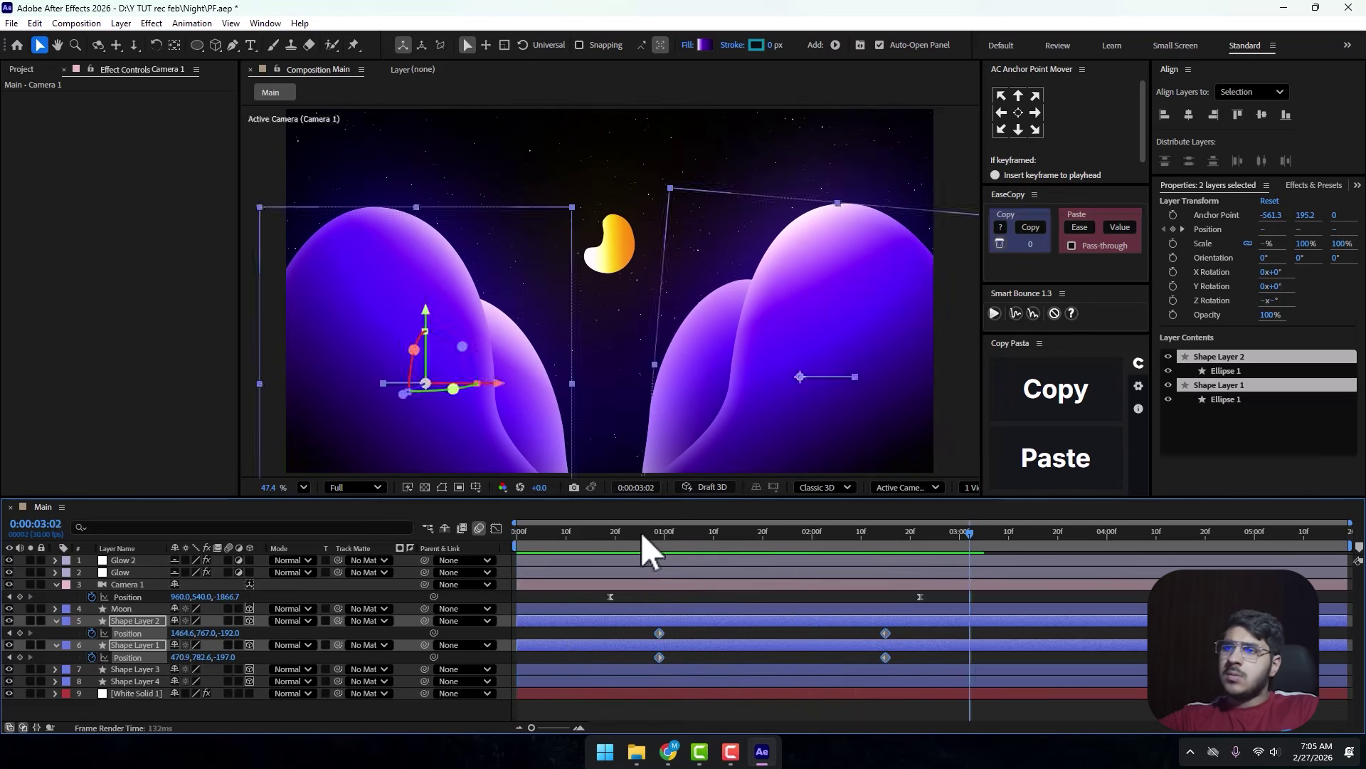
{"action": "key", "text": "space"}
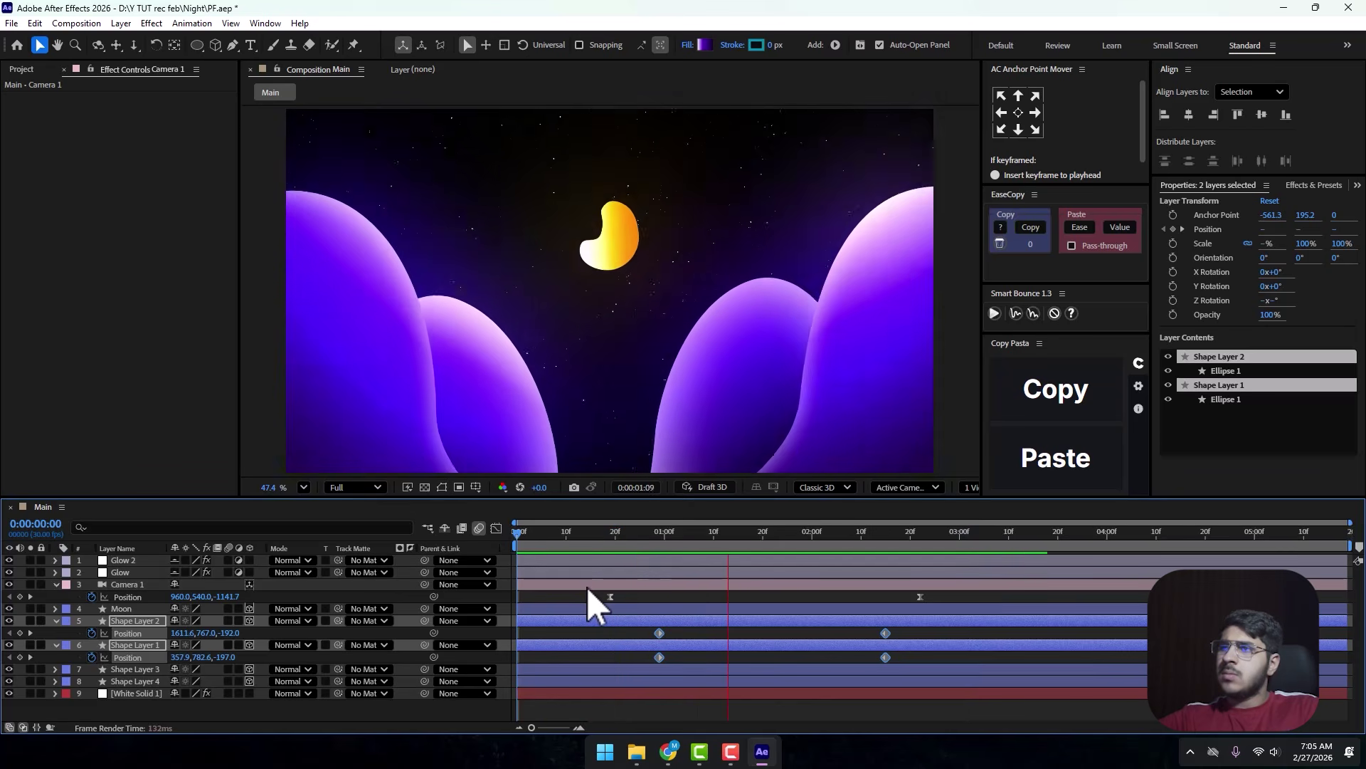
{"action": "key", "text": "space"}
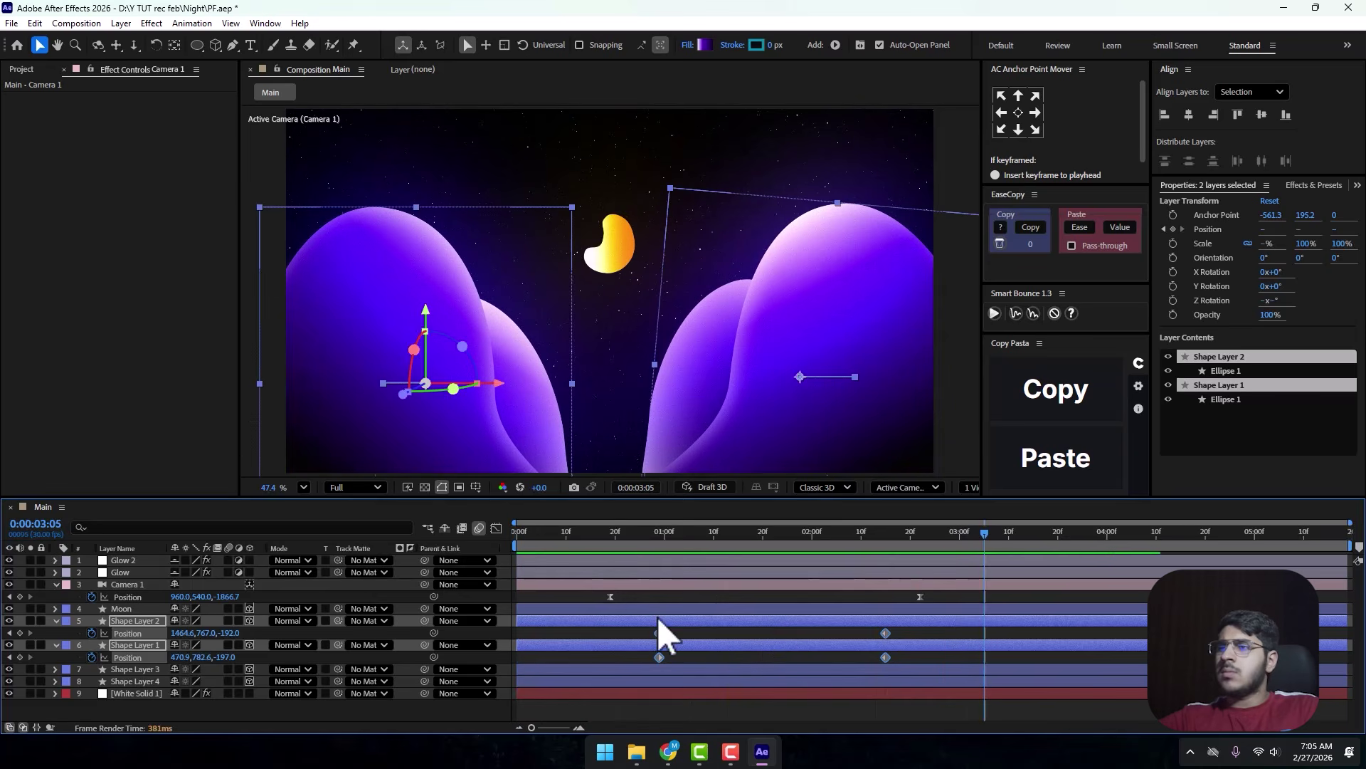
{"action": "left_click", "coordinate": [55, 620]}
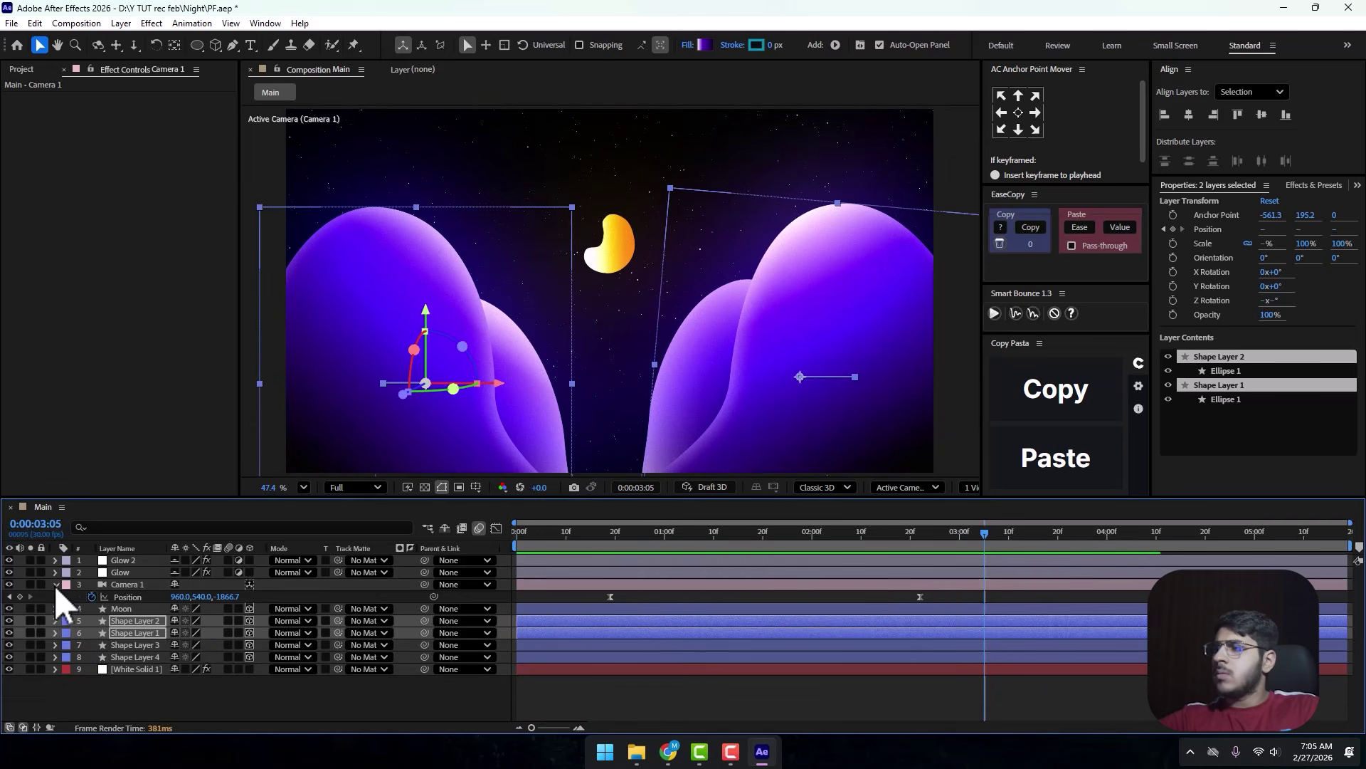
{"action": "left_click", "coordinate": [56, 585]}
{"action": "left_click", "coordinate": [154, 680]}
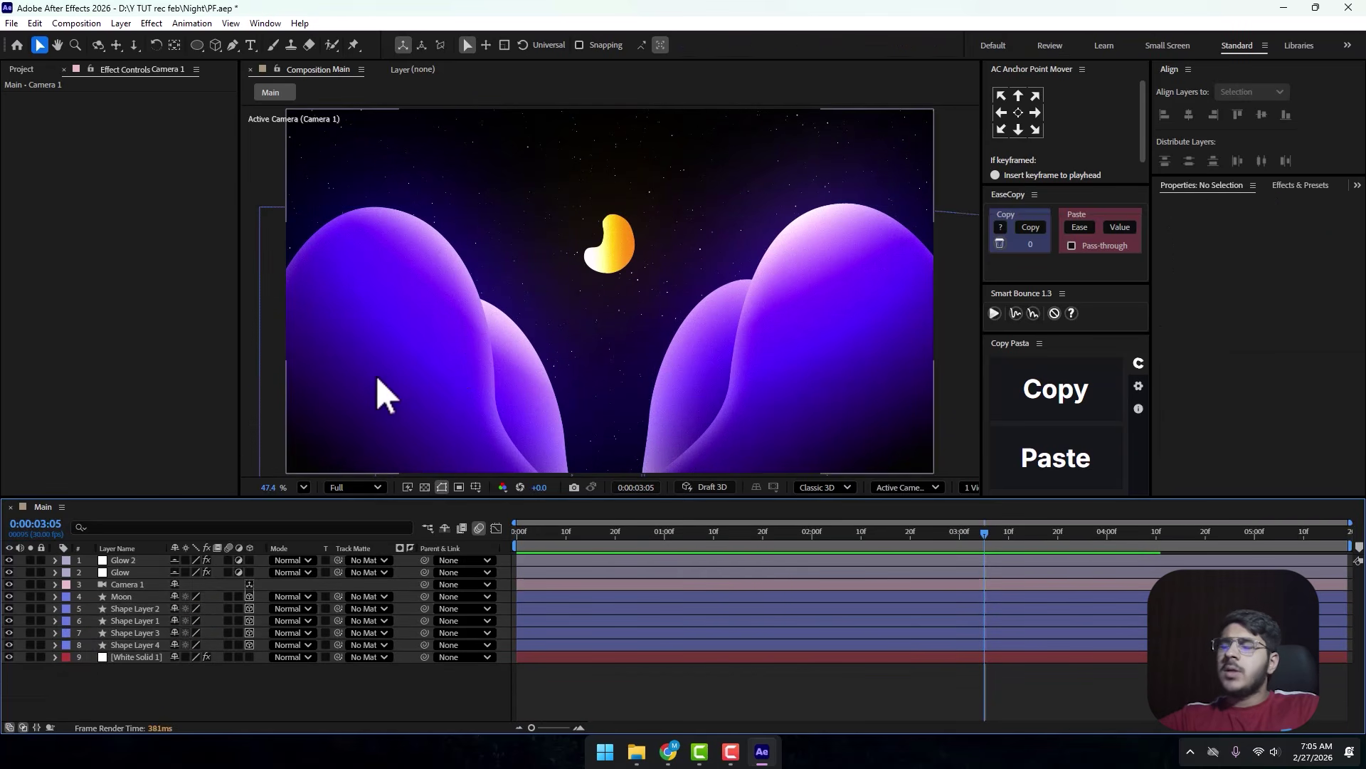
{"action": "scroll", "coordinate": [573, 299], "scroll_direction": "down", "scroll_amount": 1}
{"action": "scroll", "coordinate": [548, 244], "scroll_direction": "up", "scroll_amount": 2}
{"action": "scroll", "coordinate": [549, 267], "scroll_direction": "down", "scroll_amount": 2}
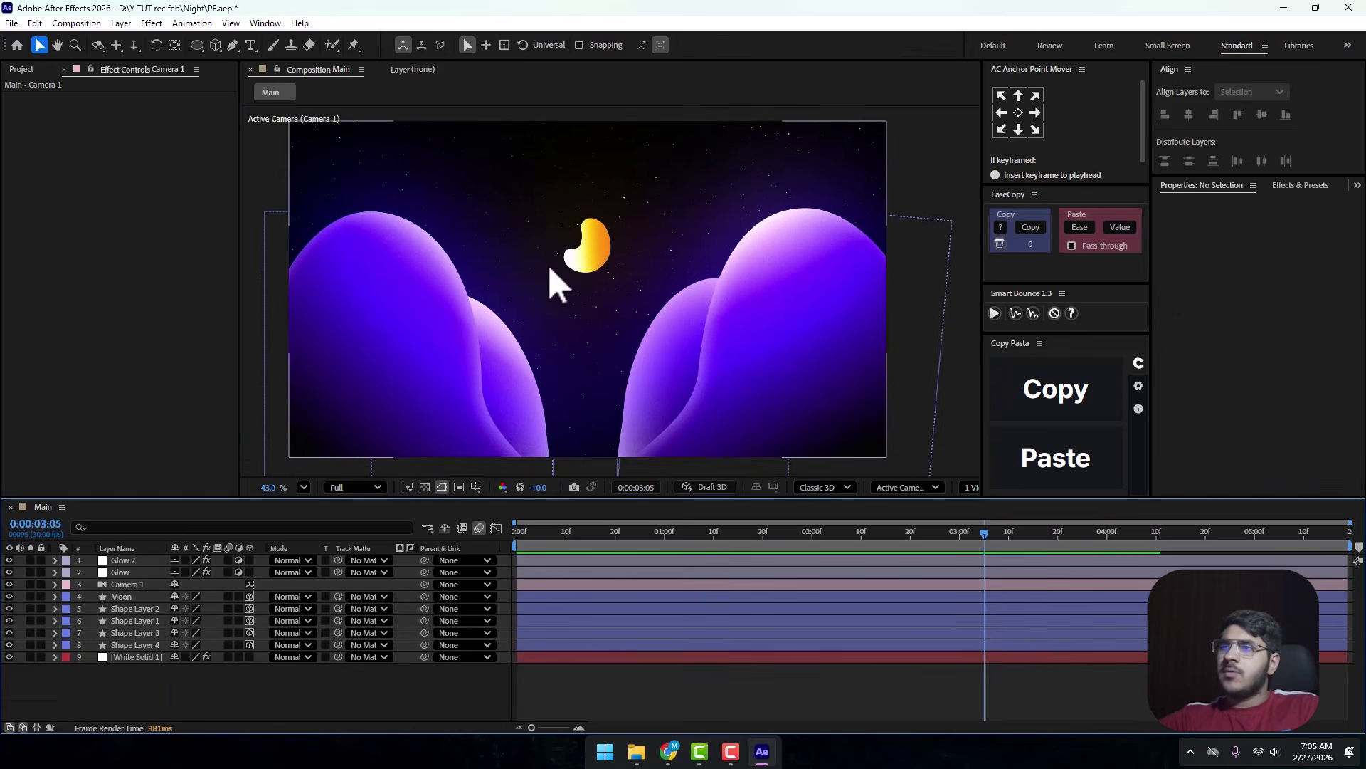
{"action": "left_click_drag", "start_coordinate": [549, 269], "coordinate": [565, 269]}
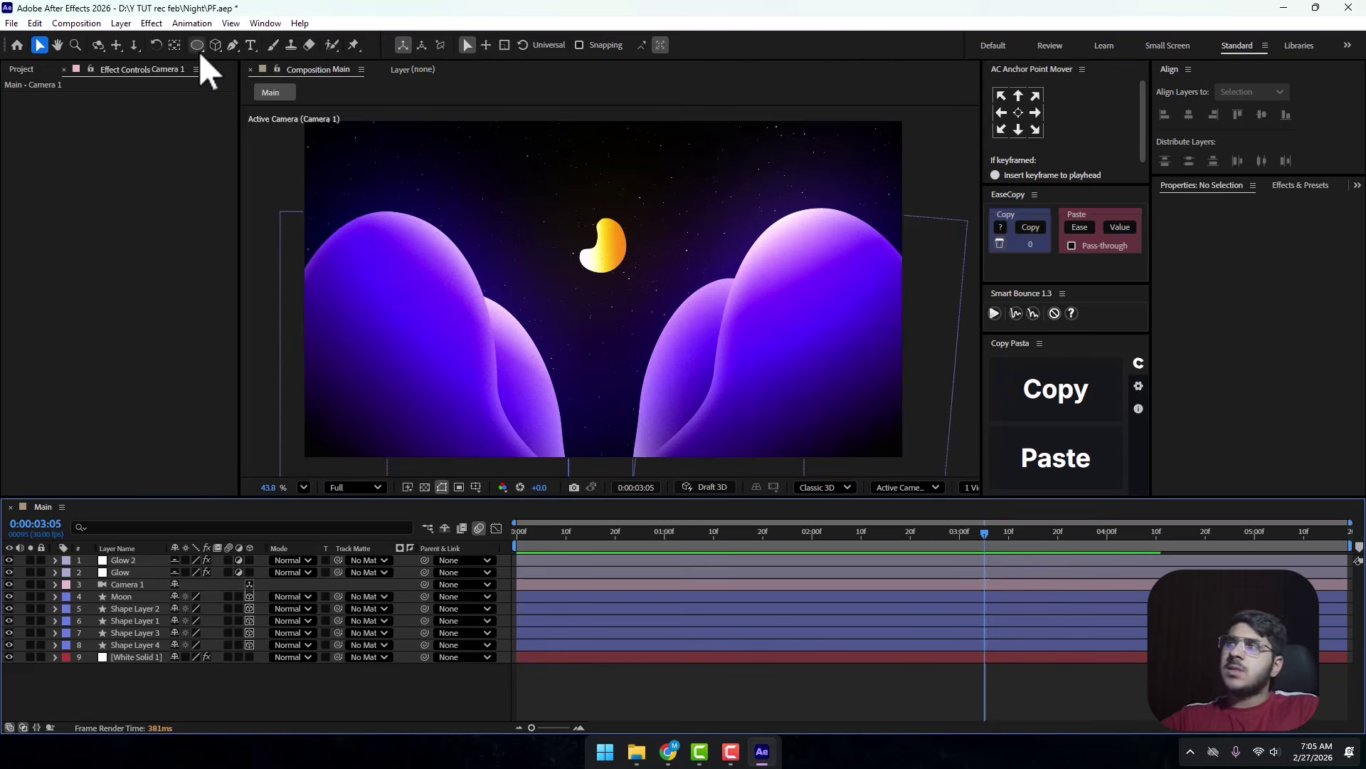
{"action": "left_click", "coordinate": [230, 365]}
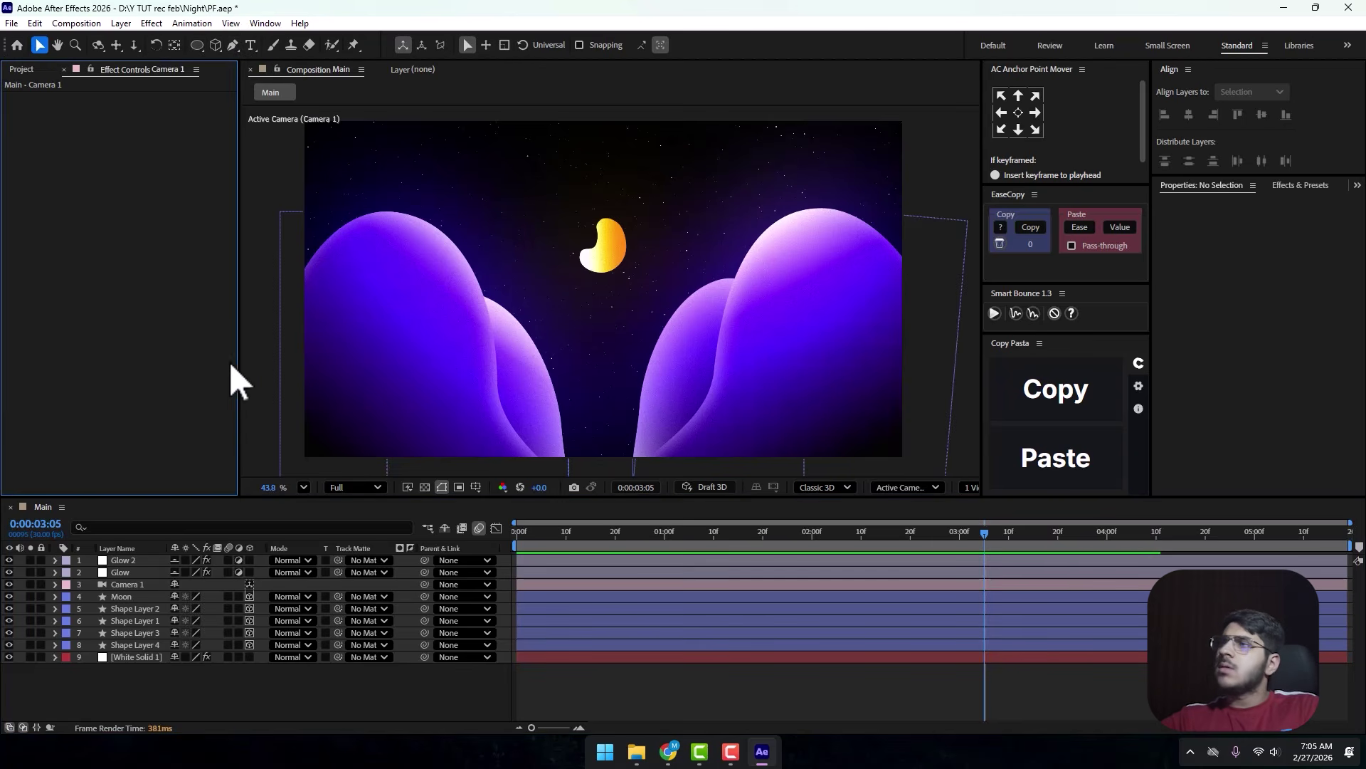
{"action": "left_click", "coordinate": [247, 399]}
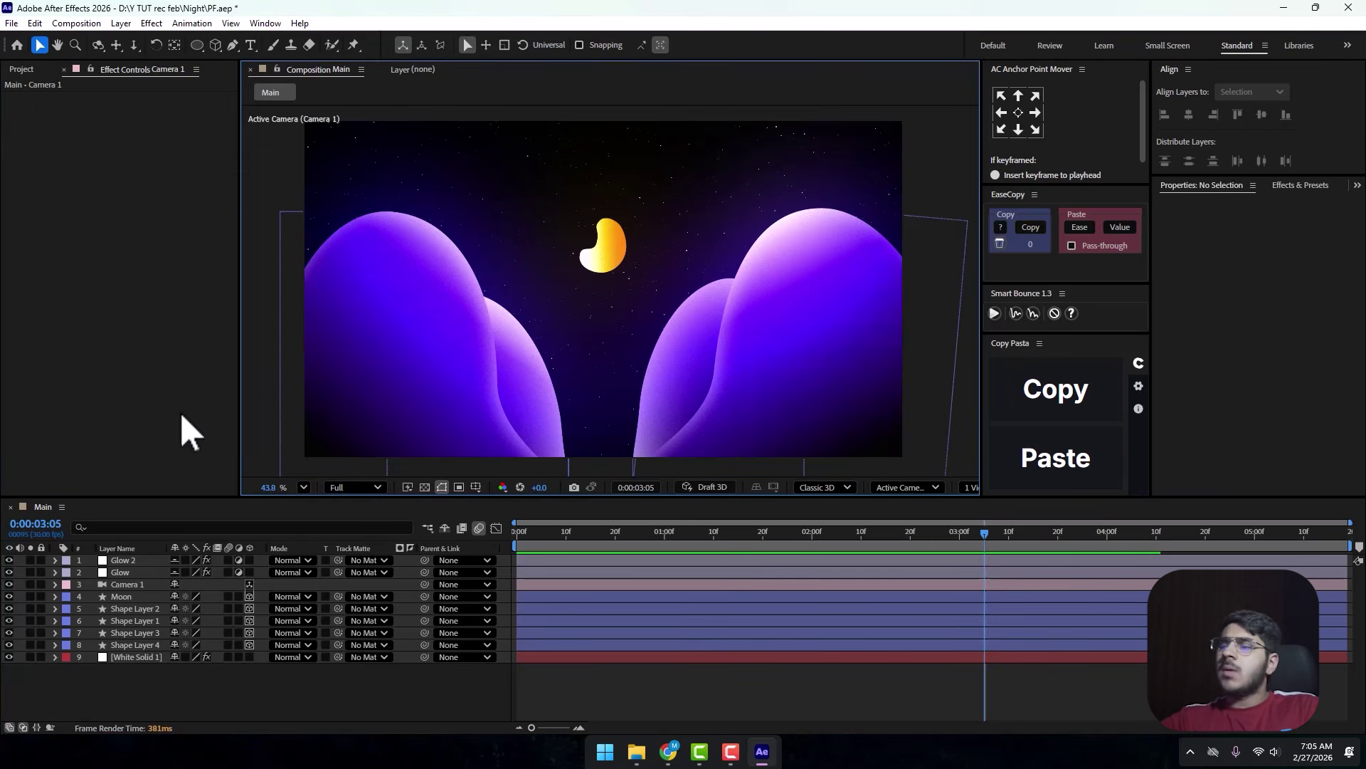